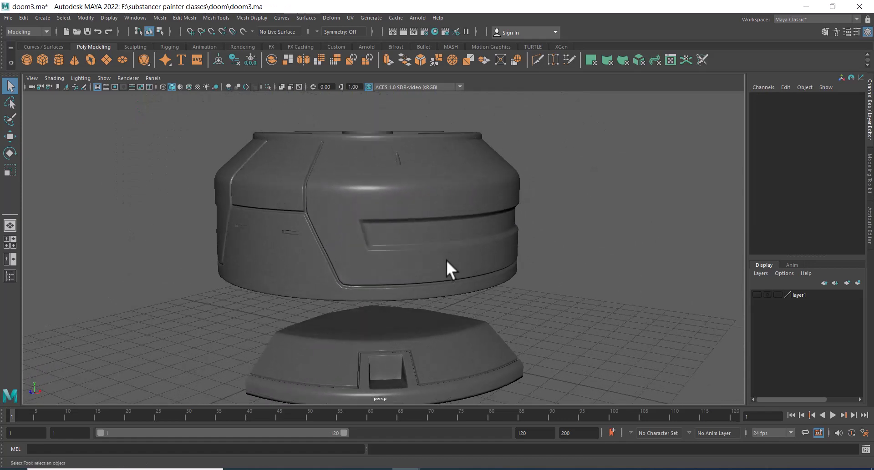
Orbit around the housing model to inspect it from several angles
{"action": "middle_click_drag", "start_coordinate": [411, 264], "coordinate": [465, 200], "text": "alt"}
{"action": "right_click_drag", "start_coordinate": [465, 201], "coordinate": [477, 236], "text": "alt"}
{"action": "left_click_drag", "start_coordinate": [454, 237], "coordinate": [515, 267], "text": "alt"}
{"action": "left_click", "coordinate": [494, 262]}
{"action": "left_click", "coordinate": [615, 259]}
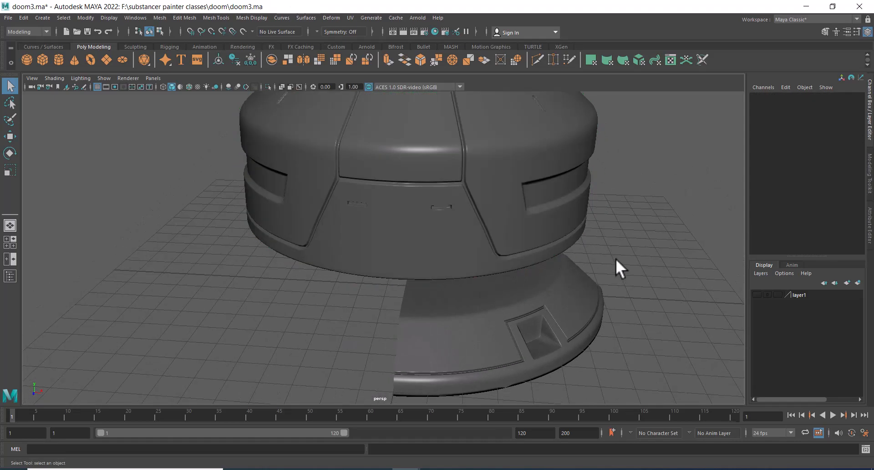
{"action": "left_click", "coordinate": [481, 241]}
{"action": "left_click_drag", "start_coordinate": [583, 218], "coordinate": [546, 218], "text": "alt"}
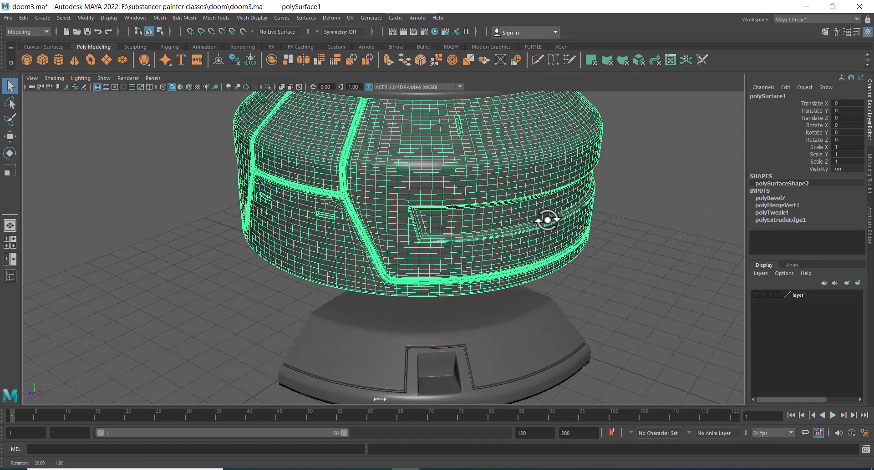
{"action": "left_click", "coordinate": [623, 224]}
{"action": "middle_click_drag", "start_coordinate": [624, 223], "coordinate": [590, 199], "text": "alt"}
{"action": "left_click_drag", "start_coordinate": [591, 199], "coordinate": [528, 181], "text": "alt"}
{"action": "middle_click_drag", "start_coordinate": [529, 181], "coordinate": [545, 222], "text": "alt"}
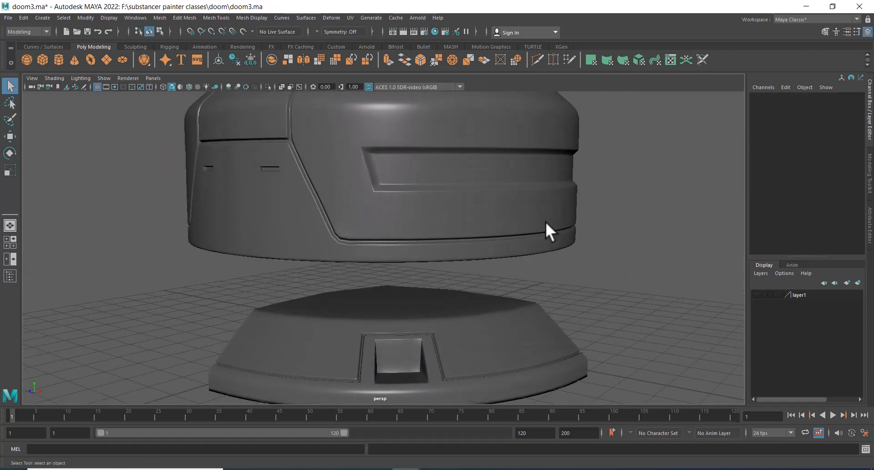
Switch the upper housing to face selection and turn on object X-axis symmetry
{"action": "scroll", "coordinate": [543, 223], "scroll_direction": "up", "scroll_amount": 1}
{"action": "left_click", "coordinate": [508, 191]}
{"action": "right_click_drag", "start_coordinate": [507, 191], "coordinate": [665, 184], "text": "alt"}
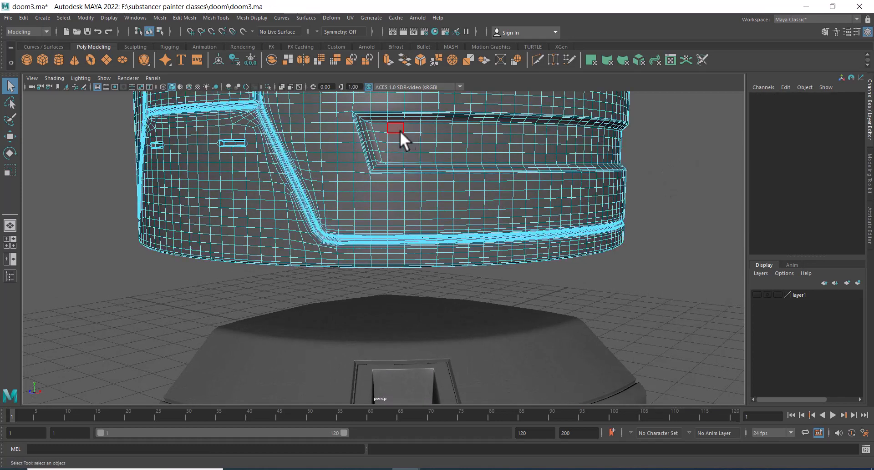
{"action": "left_click", "coordinate": [399, 131]}
{"action": "left_click_drag", "start_coordinate": [428, 168], "coordinate": [487, 272], "text": "alt"}
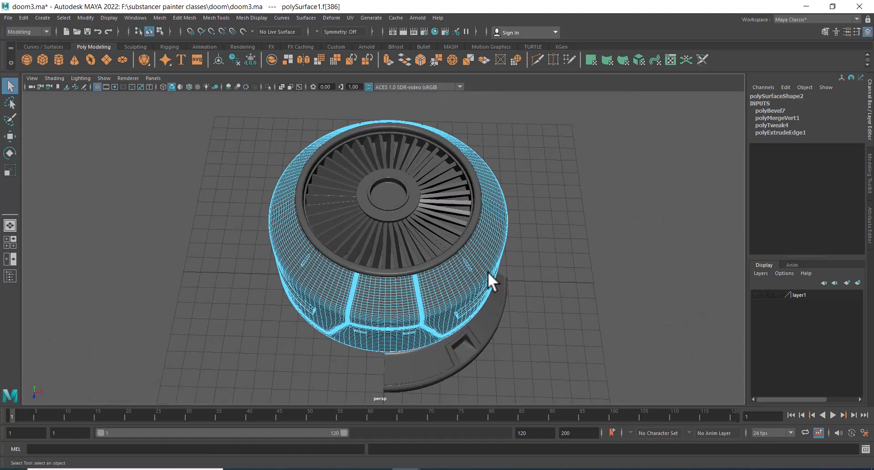
{"action": "left_click", "coordinate": [440, 293]}
{"action": "left_click_drag", "start_coordinate": [440, 292], "coordinate": [520, 226], "text": "alt"}
{"action": "right_click_drag", "start_coordinate": [543, 190], "coordinate": [543, 128]}
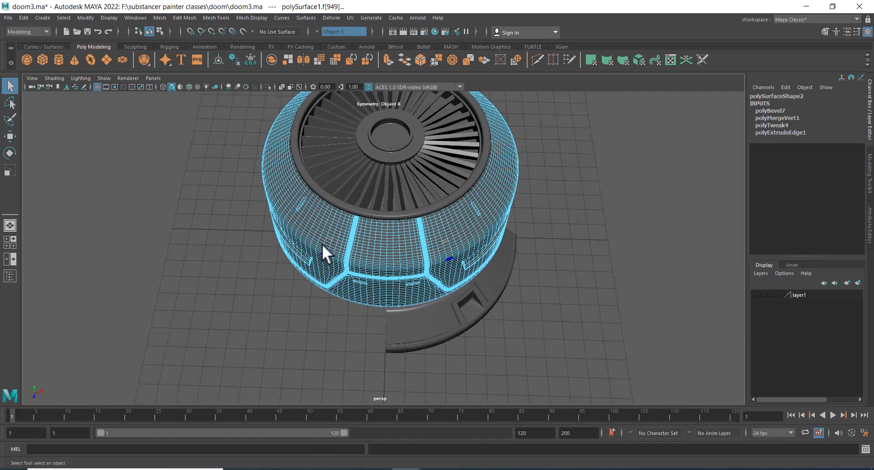
{"action": "left_click_drag", "start_coordinate": [612, 220], "coordinate": [552, 238], "text": "alt"}
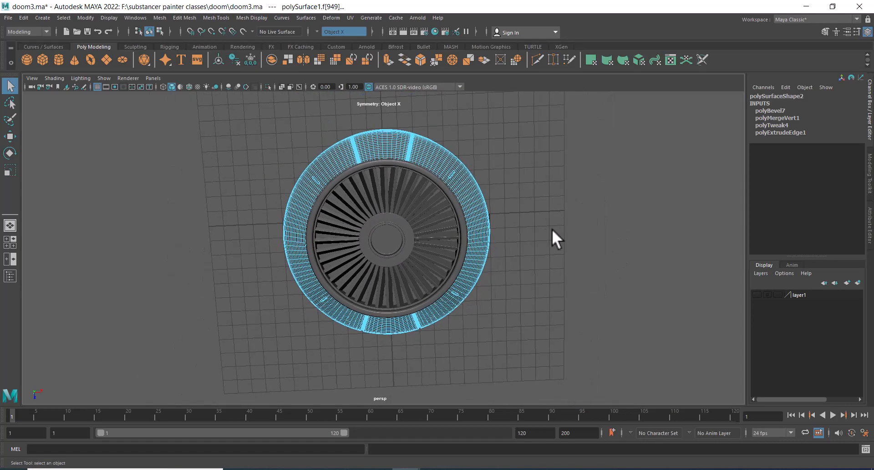
{"action": "right_click_drag", "start_coordinate": [552, 238], "coordinate": [555, 262], "text": "alt"}
{"action": "left_click_drag", "start_coordinate": [555, 262], "coordinate": [548, 252], "text": "alt"}
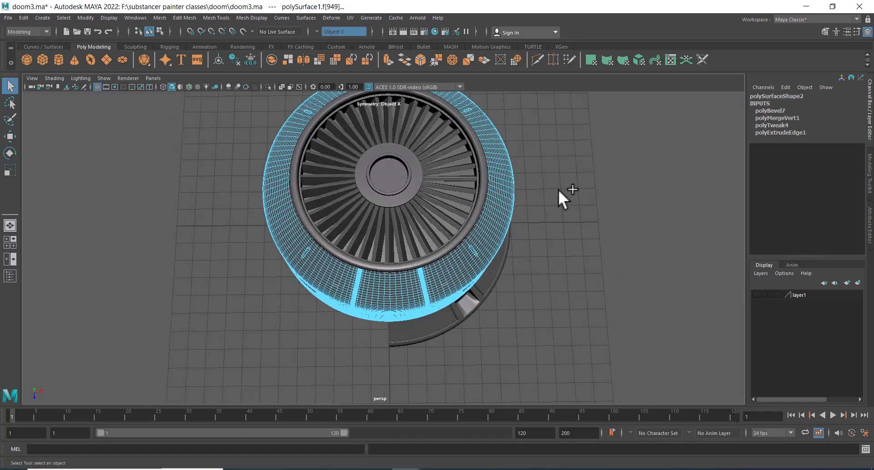
{"action": "right_click_drag", "start_coordinate": [558, 189], "coordinate": [558, 162]}
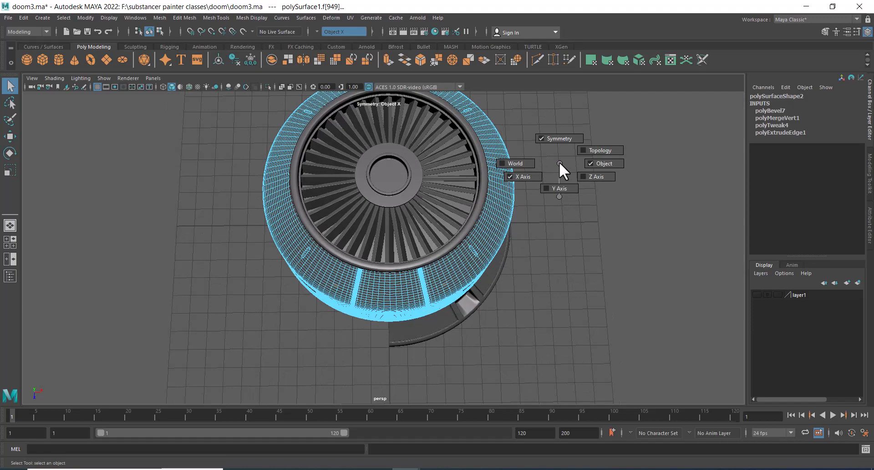
{"action": "right_click_drag", "start_coordinate": [553, 189], "coordinate": [554, 189]}
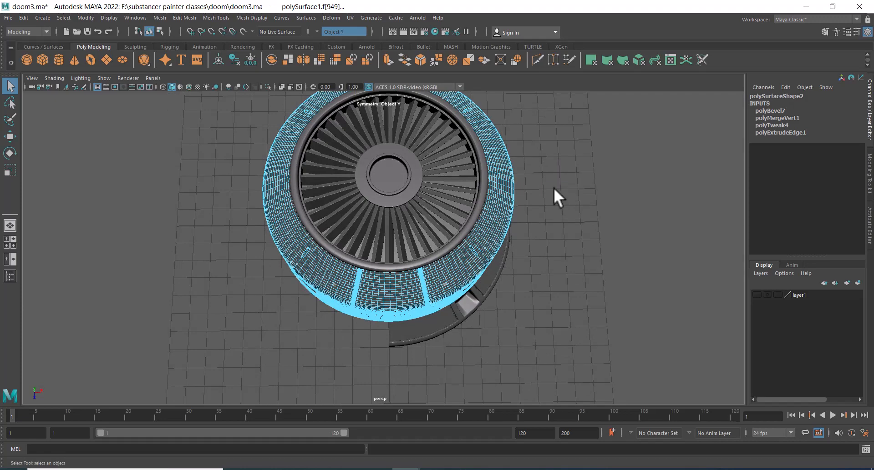
{"action": "left_click_drag", "start_coordinate": [562, 238], "coordinate": [559, 205], "text": "alt"}
{"action": "mouse_move", "coordinate": [637, 176]}
{"action": "right_mouse_down"}
{"action": "mouse_move", "coordinate": [624, 186]}
{"action": "mouse_move", "coordinate": [628, 146]}
{"action": "right_mouse_up"}
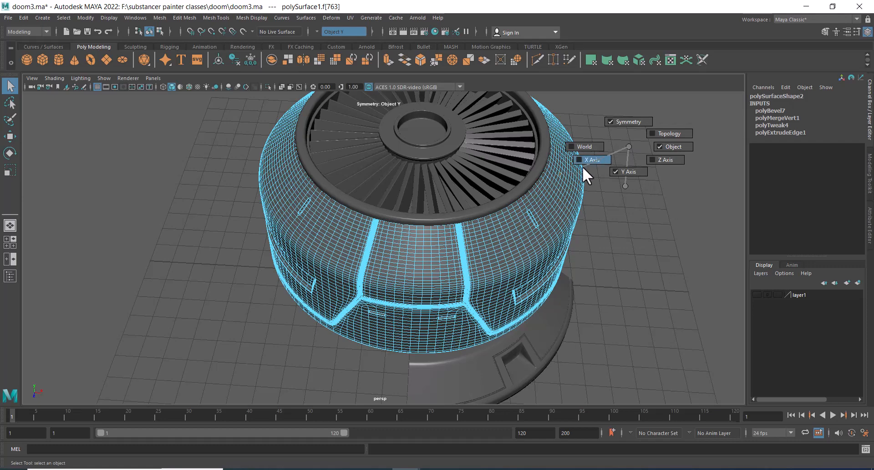
{"action": "right_click_drag", "start_coordinate": [582, 165], "coordinate": [582, 165]}
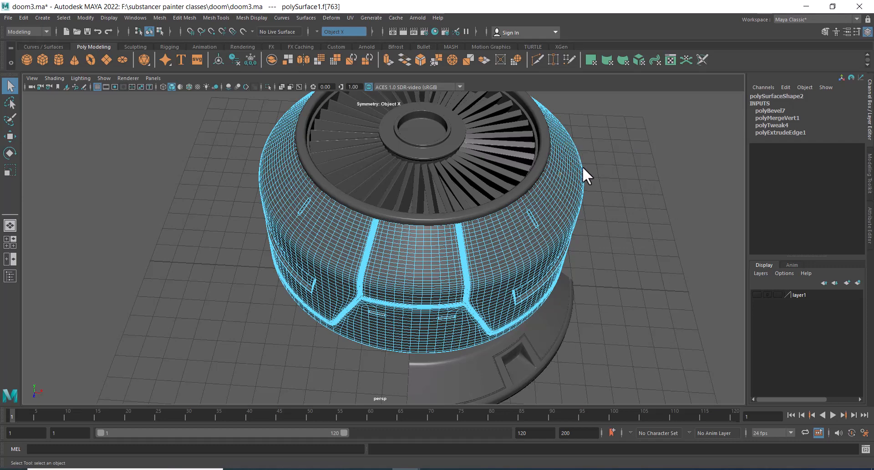
Select faces on the housing's upper band below the fan ring and hide everything unselected
{"action": "left_click", "coordinate": [558, 196]}
{"action": "mouse_move", "coordinate": [604, 259]}
{"action": "left_mouse_down", "text": "alt"}
{"action": "mouse_move", "coordinate": [605, 280]}
{"action": "mouse_move", "coordinate": [590, 258]}
{"action": "left_mouse_up", "text": "alt"}
{"action": "scroll", "coordinate": [567, 281], "scroll_direction": "up", "scroll_amount": 2}
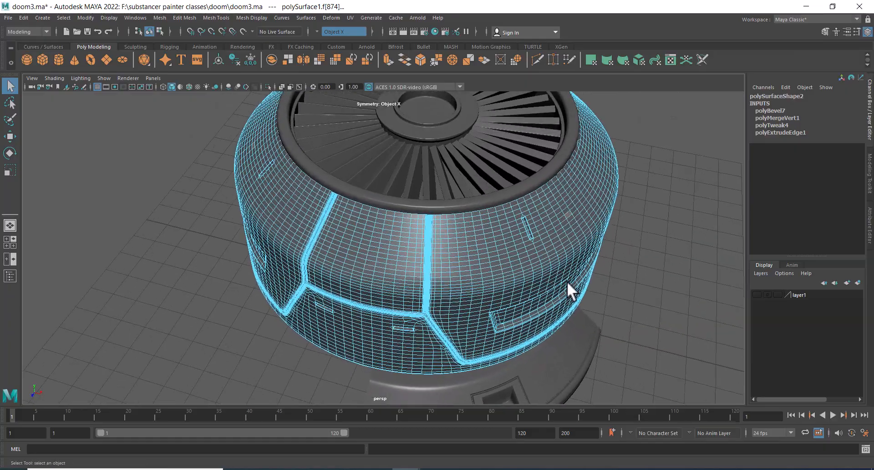
{"action": "left_click_drag", "start_coordinate": [527, 244], "coordinate": [491, 253], "text": "alt"}
{"action": "left_click", "coordinate": [428, 215]}
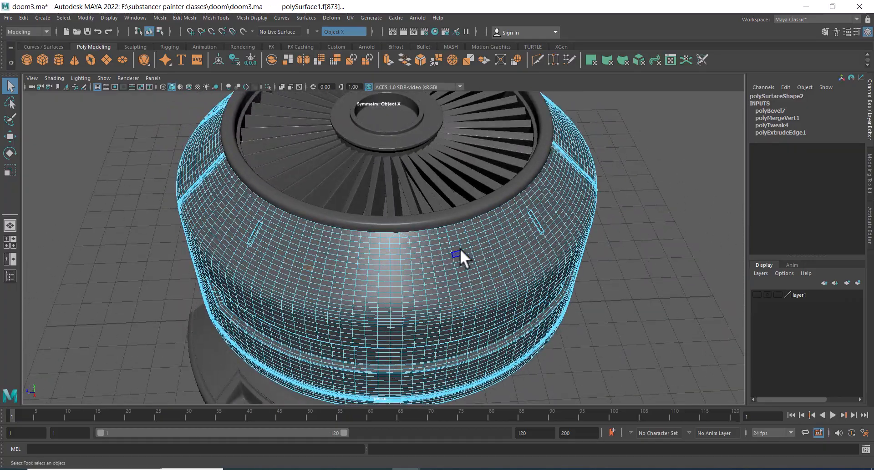
{"action": "left_click", "coordinate": [588, 237]}
{"action": "right_click_drag", "start_coordinate": [460, 248], "coordinate": [451, 196]}
{"action": "left_click", "coordinate": [513, 273]}
{"action": "key", "text": "alt+h"}
{"action": "scroll", "coordinate": [462, 318], "scroll_direction": "up", "scroll_amount": 5}
{"action": "scroll", "coordinate": [495, 212], "scroll_direction": "up", "scroll_amount": 6}
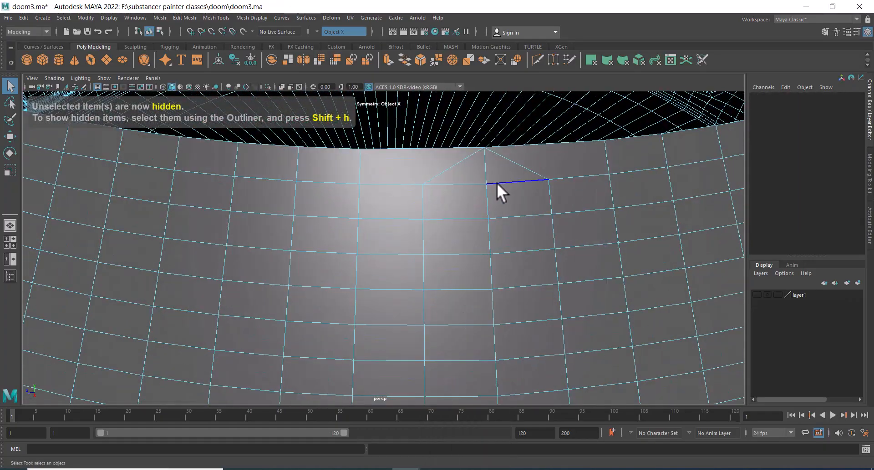
Use Multi-Cut to split two vertical edges from the triangular edges up to the upper rim
{"action": "right_click_drag", "start_coordinate": [503, 175], "coordinate": [451, 173], "text": "shift"}
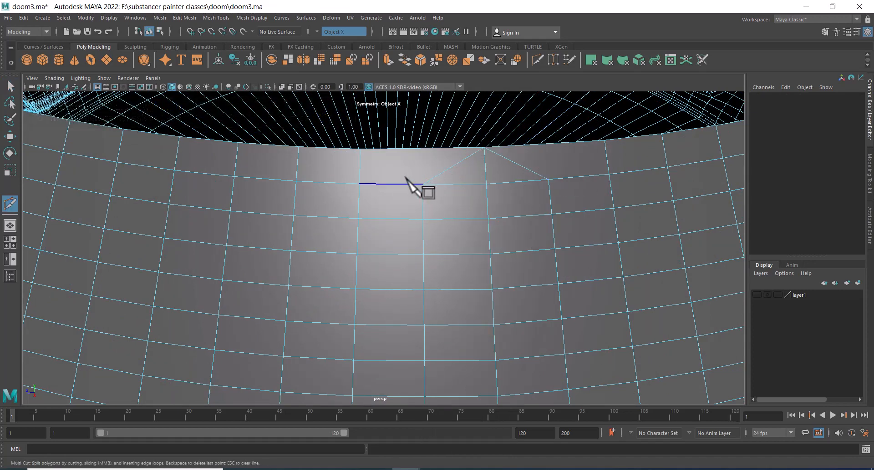
{"action": "left_click", "coordinate": [422, 184]}
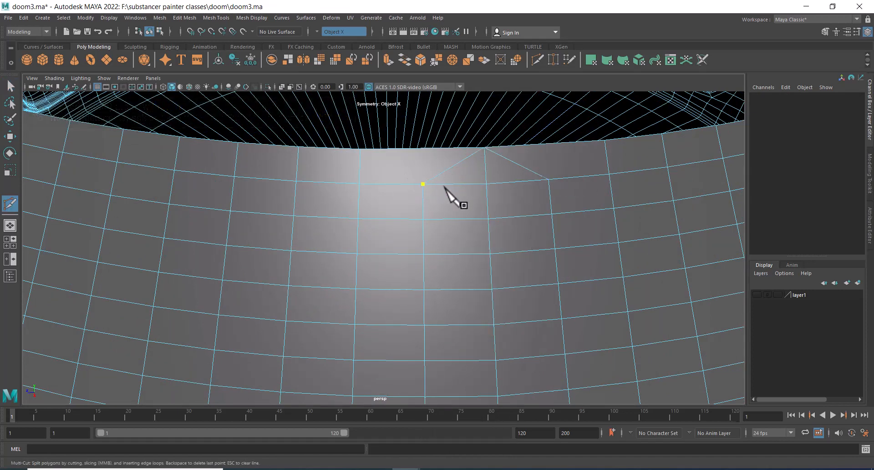
{"action": "left_click", "coordinate": [423, 149]}
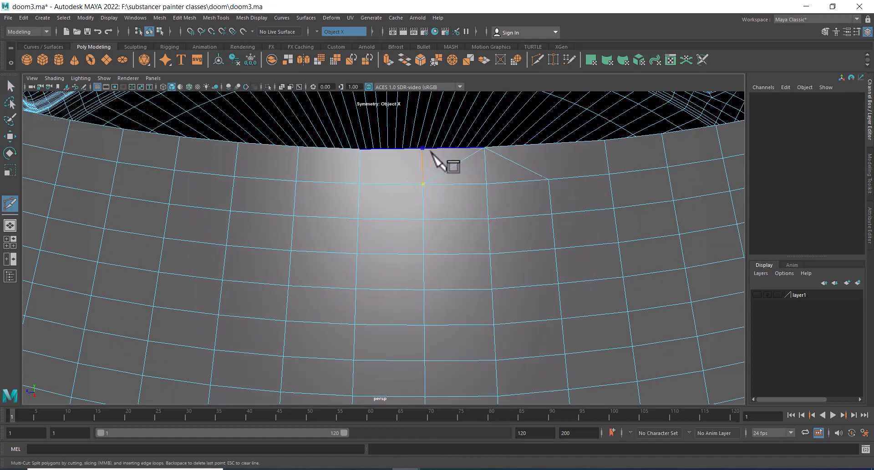
{"action": "left_click", "coordinate": [548, 180]}
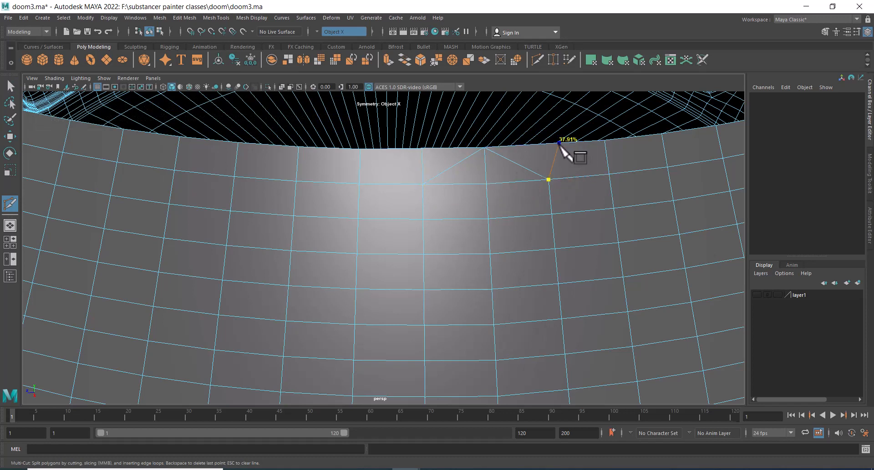
{"action": "left_click", "coordinate": [544, 144], "text": "shift"}
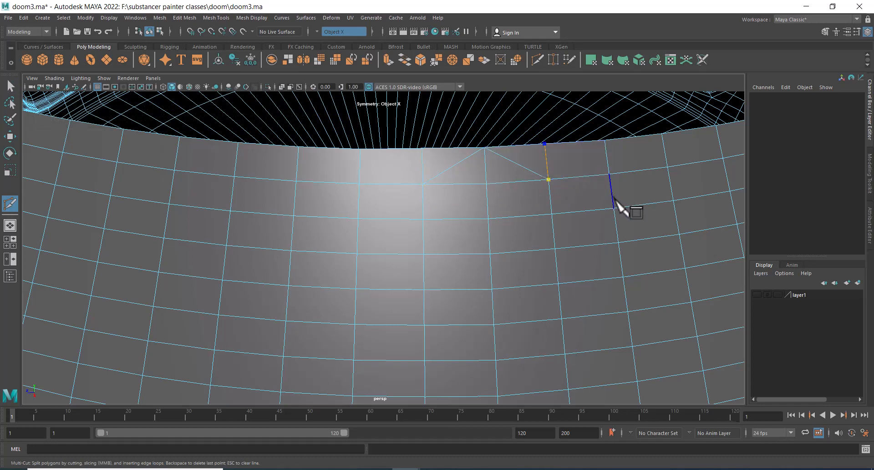
{"action": "key", "text": "BackSpace"}
{"action": "key", "text": "BackSpace"}
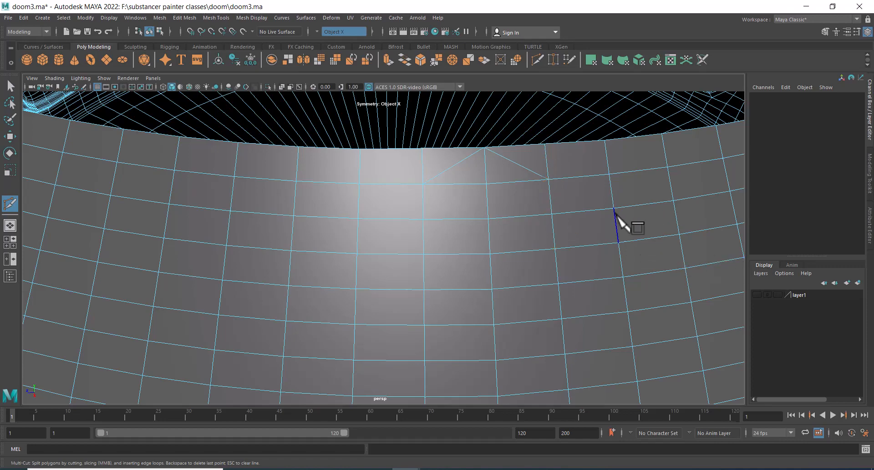
Select the triangle's diagonal edges and delete them
{"action": "key", "text": "w"}
{"action": "right_click_drag", "start_coordinate": [555, 185], "coordinate": [550, 118]}
{"action": "left_click", "coordinate": [510, 161]}
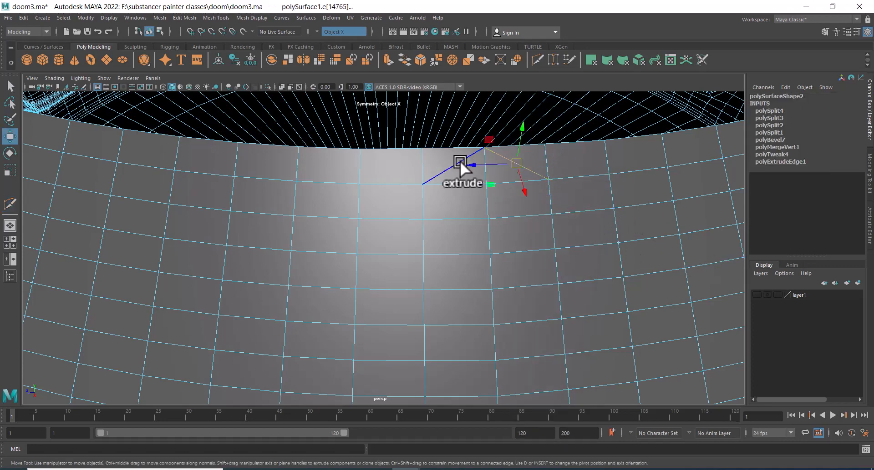
{"action": "left_click", "coordinate": [456, 161]}
{"action": "key", "text": "Delete"}
Orbit around the housing to examine the recessed front panel
{"action": "right_click_drag", "start_coordinate": [556, 236], "coordinate": [530, 340], "text": "alt"}
{"action": "left_click_drag", "start_coordinate": [530, 340], "coordinate": [514, 283], "text": "alt"}
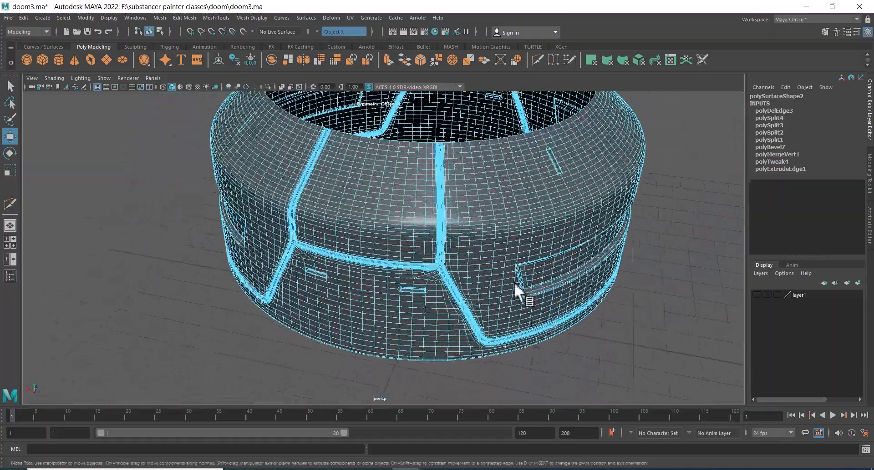
{"action": "right_click_drag", "start_coordinate": [491, 250], "coordinate": [496, 228]}
{"action": "left_click_drag", "start_coordinate": [496, 228], "coordinate": [540, 247], "text": "alt"}
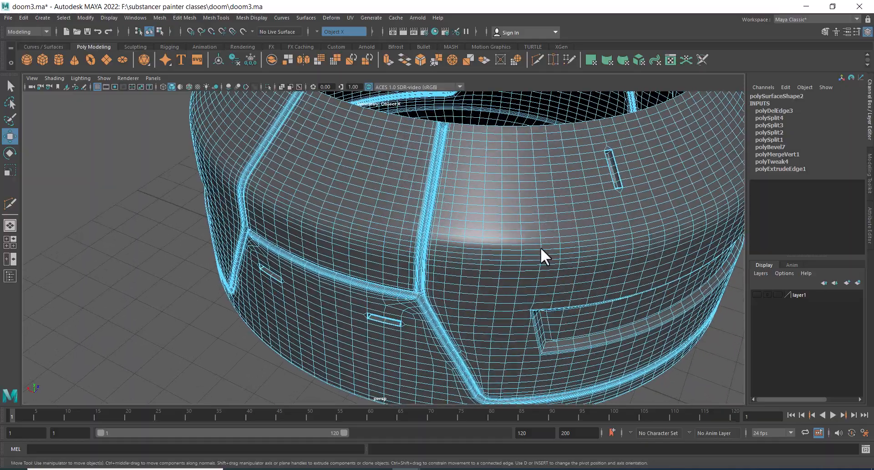
{"action": "right_click_drag", "start_coordinate": [540, 247], "coordinate": [510, 220], "text": "alt"}
{"action": "left_click", "coordinate": [513, 202]}
{"action": "left_click_drag", "start_coordinate": [513, 203], "coordinate": [489, 247], "text": "alt"}
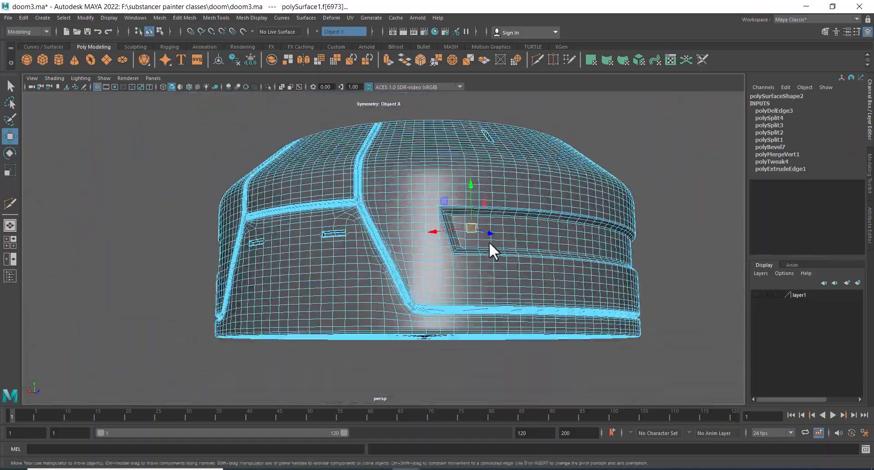
{"action": "mouse_move", "coordinate": [489, 248]}
{"action": "right_mouse_down", "text": "alt"}
{"action": "mouse_move", "coordinate": [571, 247]}
{"action": "mouse_move", "coordinate": [552, 271]}
{"action": "mouse_move", "coordinate": [548, 220]}
{"action": "mouse_move", "coordinate": [561, 256]}
{"action": "mouse_move", "coordinate": [587, 242]}
{"action": "mouse_move", "coordinate": [498, 238]}
{"action": "right_mouse_up", "text": "alt"}
{"action": "left_click", "coordinate": [587, 240]}
{"action": "mouse_move", "coordinate": [497, 238]}
{"action": "left_mouse_down", "text": "alt"}
{"action": "mouse_move", "coordinate": [571, 250]}
{"action": "mouse_move", "coordinate": [490, 253]}
{"action": "left_mouse_up", "text": "alt"}
{"action": "right_click_drag", "start_coordinate": [490, 252], "coordinate": [375, 200], "text": "alt"}
{"action": "left_click_drag", "start_coordinate": [375, 200], "coordinate": [472, 250], "text": "alt"}
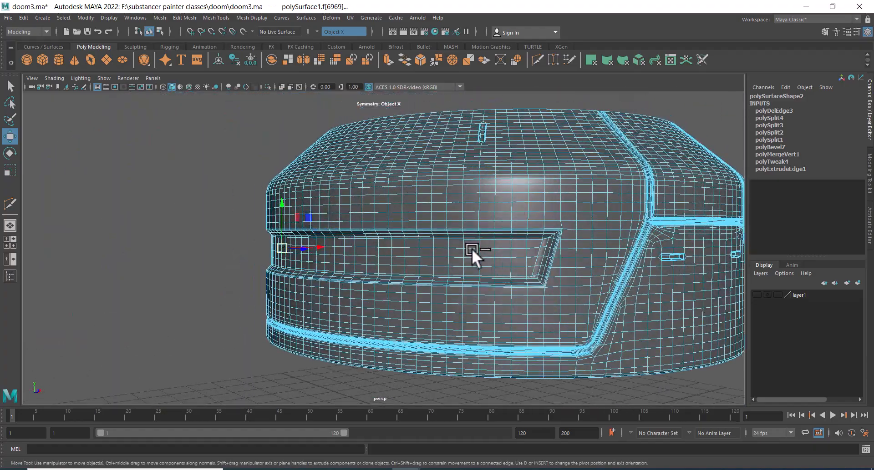
Select a small block of faces in the middle of the recessed front panel and extrude them
{"action": "right_click_drag", "start_coordinate": [472, 250], "coordinate": [418, 168], "text": "alt"}
{"action": "left_click", "coordinate": [522, 252], "text": "shift"}
{"action": "left_click", "coordinate": [542, 254], "text": "shift"}
{"action": "left_click", "coordinate": [542, 263], "text": "shift"}
{"action": "left_click", "coordinate": [529, 264], "text": "shift"}
{"action": "left_click_drag", "start_coordinate": [418, 168], "coordinate": [473, 269], "text": "alt"}
{"action": "right_click_drag", "start_coordinate": [474, 269], "coordinate": [502, 289], "text": "alt"}
{"action": "left_click_drag", "start_coordinate": [502, 289], "coordinate": [474, 275], "text": "alt"}
{"action": "right_click_drag", "start_coordinate": [474, 275], "coordinate": [447, 260], "text": "alt"}
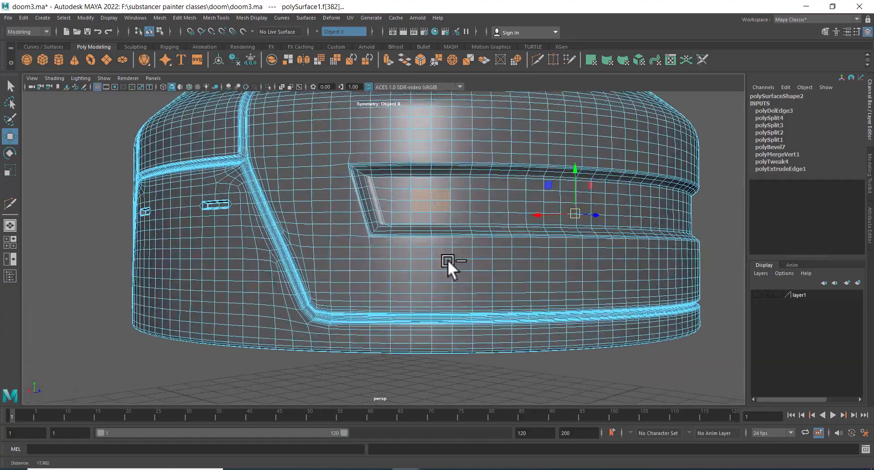
{"action": "left_click_drag", "start_coordinate": [447, 260], "coordinate": [445, 247], "text": "alt"}
{"action": "right_click_drag", "start_coordinate": [445, 247], "coordinate": [463, 228], "text": "alt"}
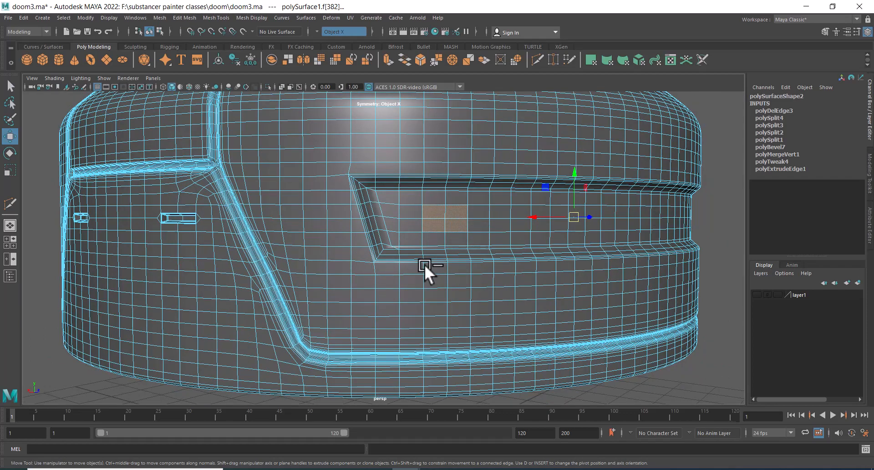
{"action": "left_click_drag", "start_coordinate": [424, 264], "coordinate": [444, 279], "text": "alt"}
{"action": "right_click", "coordinate": [449, 217], "text": "shift"}
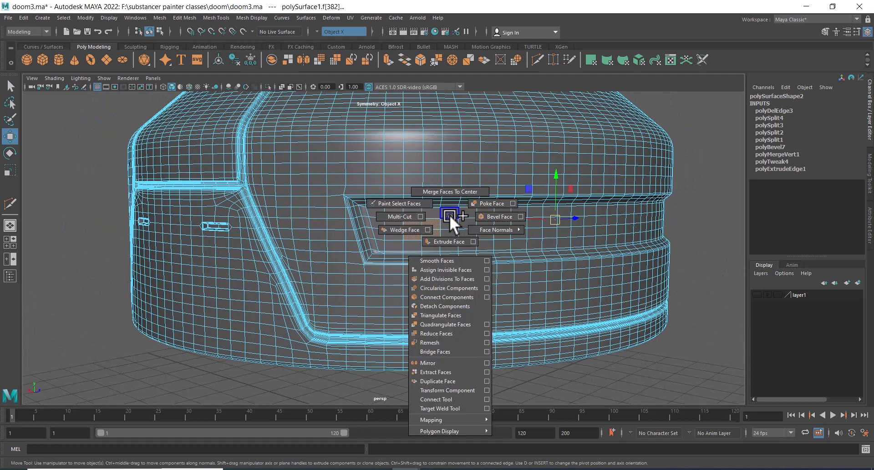
{"action": "left_click", "coordinate": [447, 241]}
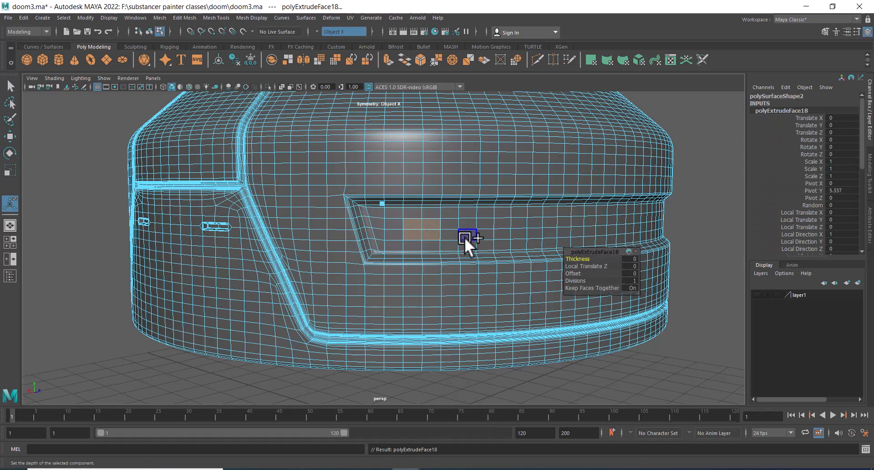
Set the extrusion's local translate Z to 0 and its offset to about 0.04
{"action": "left_click", "coordinate": [590, 268]}
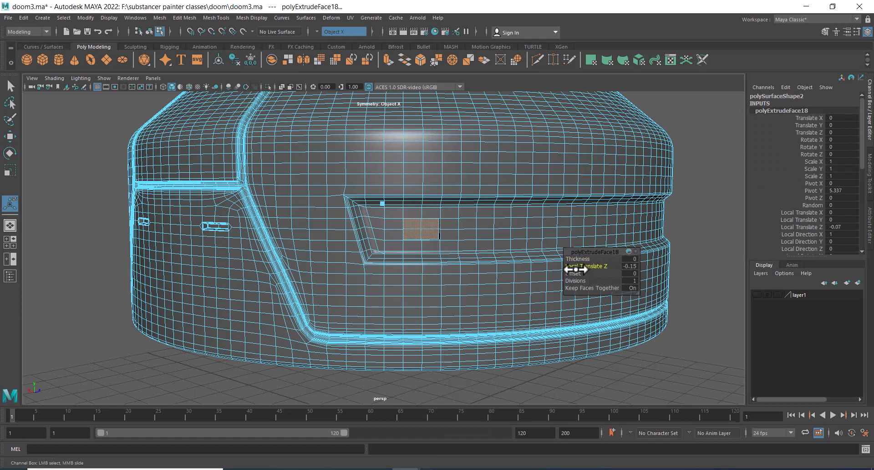
{"action": "left_click_drag", "start_coordinate": [576, 270], "coordinate": [566, 269]}
{"action": "left_click", "coordinate": [632, 266]}
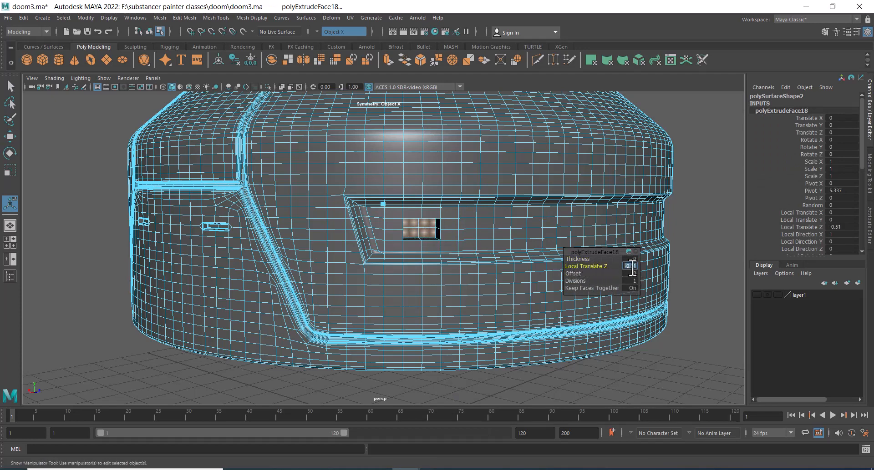
{"action": "key", "text": "Return"}
{"action": "left_click_drag", "start_coordinate": [577, 273], "coordinate": [578, 274]}
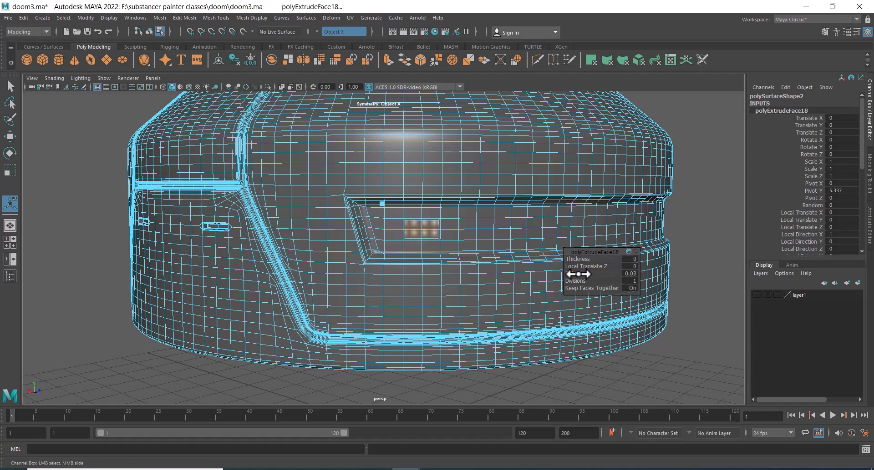
Circularize the extruded faces into a round shape
{"action": "right_click_drag", "start_coordinate": [454, 226], "coordinate": [487, 314], "text": "alt"}
{"action": "right_click", "coordinate": [486, 210], "text": "shift"}
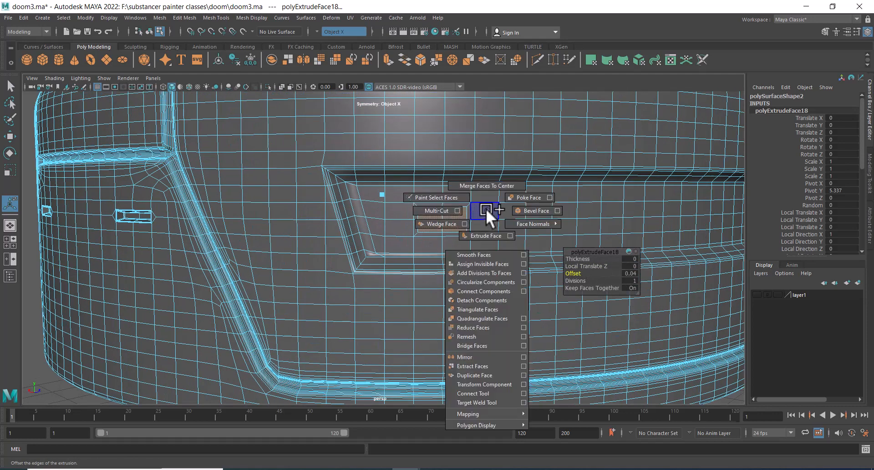
{"action": "left_click", "coordinate": [486, 283]}
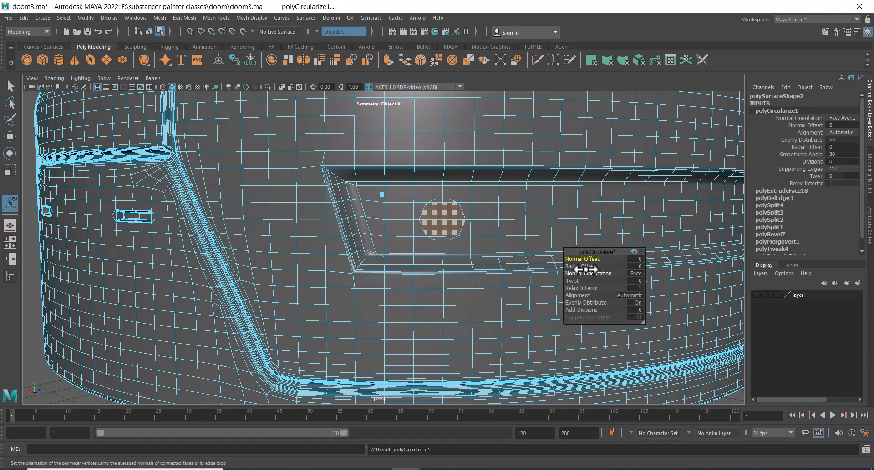
Set the circularized shape's radial offset to -0.08
{"action": "left_click_drag", "start_coordinate": [584, 268], "coordinate": [579, 268]}
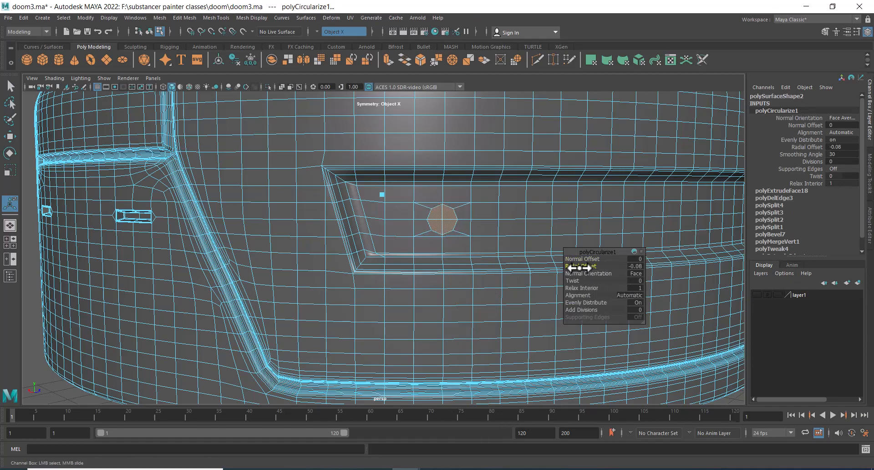
{"action": "right_click_drag", "start_coordinate": [481, 196], "coordinate": [418, 173], "text": "alt"}
{"action": "left_click_drag", "start_coordinate": [417, 173], "coordinate": [455, 214], "text": "alt"}
{"action": "right_click_drag", "start_coordinate": [455, 214], "coordinate": [438, 285], "text": "alt"}
{"action": "left_click_drag", "start_coordinate": [439, 285], "coordinate": [419, 248], "text": "alt"}
{"action": "middle_click_drag", "start_coordinate": [418, 248], "coordinate": [449, 235], "text": "alt"}
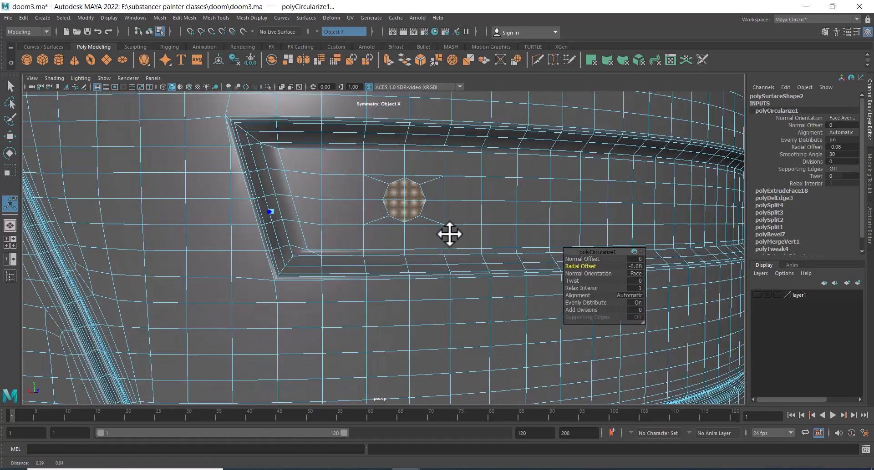
{"action": "left_click_drag", "start_coordinate": [450, 235], "coordinate": [413, 255], "text": "alt"}
{"action": "middle_click_drag", "start_coordinate": [413, 255], "coordinate": [401, 258], "text": "alt"}
{"action": "right_click_drag", "start_coordinate": [400, 257], "coordinate": [382, 250], "text": "alt"}
{"action": "left_click_drag", "start_coordinate": [382, 250], "coordinate": [394, 256], "text": "alt"}
Extrude the circular faces once with zero thickness
{"action": "right_click", "coordinate": [434, 185], "text": "shift"}
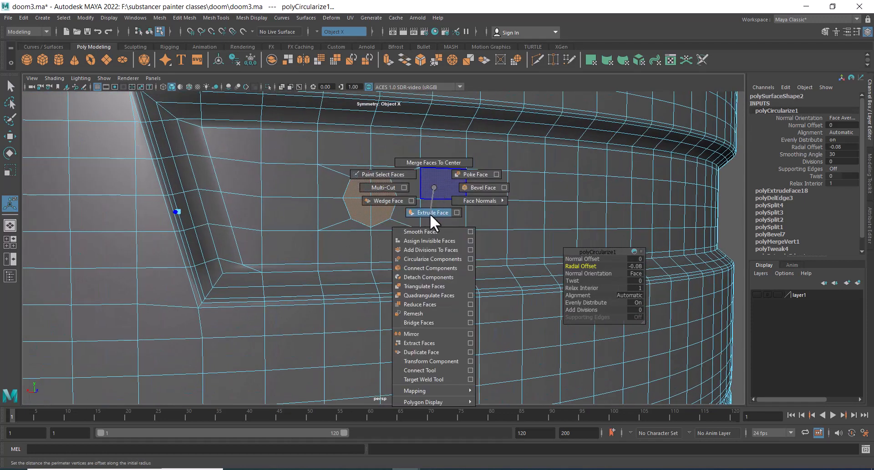
{"action": "left_click", "coordinate": [430, 214]}
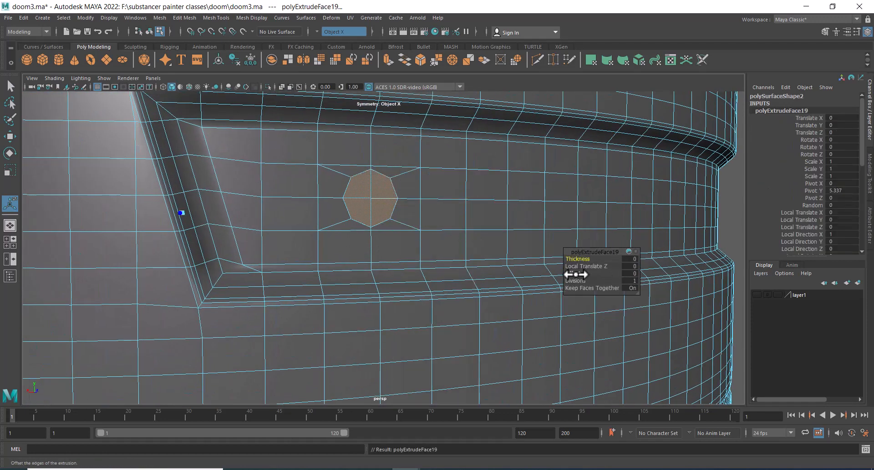
{"action": "left_click_drag", "start_coordinate": [576, 274], "coordinate": [577, 275]}
{"action": "right_click_drag", "start_coordinate": [507, 249], "coordinate": [473, 237], "text": "alt"}
{"action": "left_click_drag", "start_coordinate": [473, 237], "coordinate": [396, 217], "text": "alt"}
{"action": "right_click_drag", "start_coordinate": [396, 217], "coordinate": [367, 211], "text": "alt"}
{"action": "left_click_drag", "start_coordinate": [368, 211], "coordinate": [413, 226], "text": "alt"}
Extrude the circular faces again, pushing them in with local translate Z -0.1 and an offset of about 0.04
{"action": "right_click", "coordinate": [594, 166], "text": "shift"}
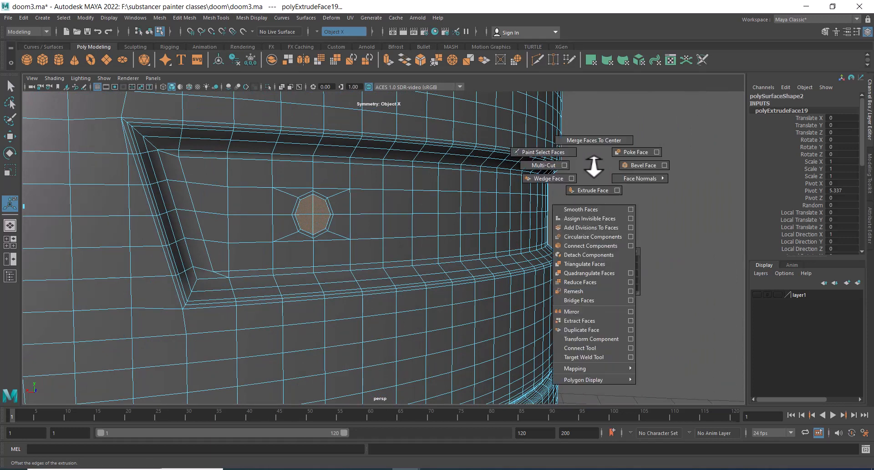
{"action": "left_click", "coordinate": [591, 191]}
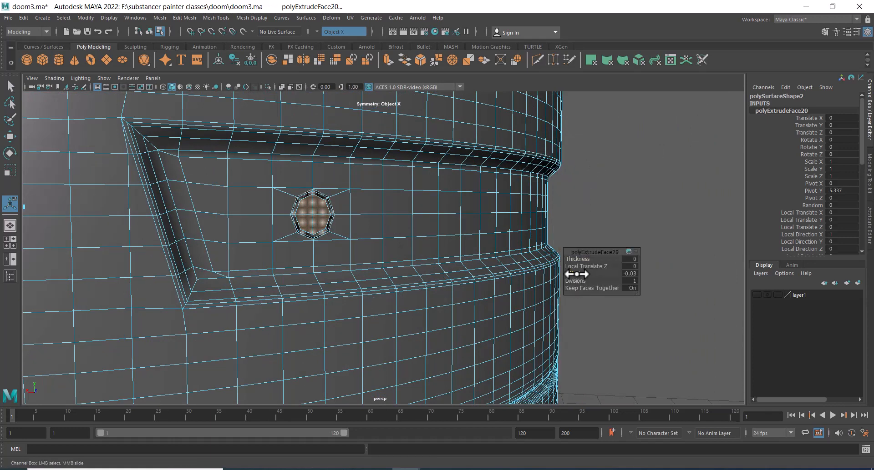
{"action": "left_click_drag", "start_coordinate": [576, 274], "coordinate": [590, 267]}
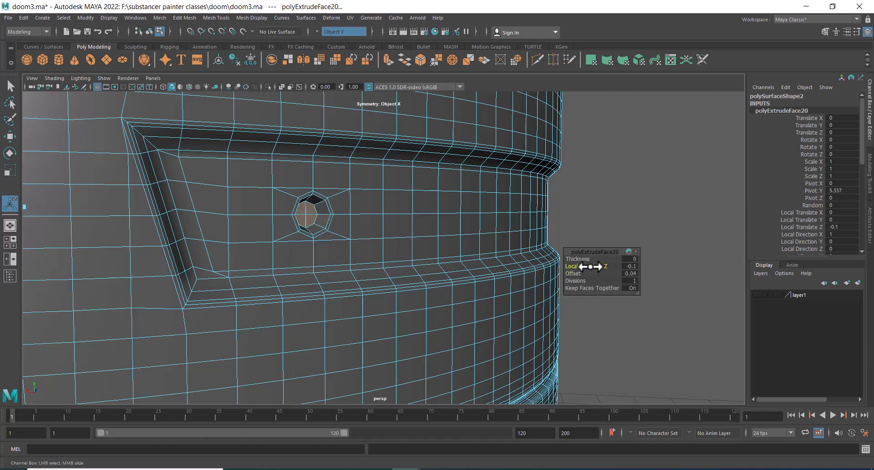
Extrude the circular faces once more and set the extrusion's offset to about 0.01
{"action": "left_click_drag", "start_coordinate": [477, 216], "coordinate": [388, 219], "text": "alt"}
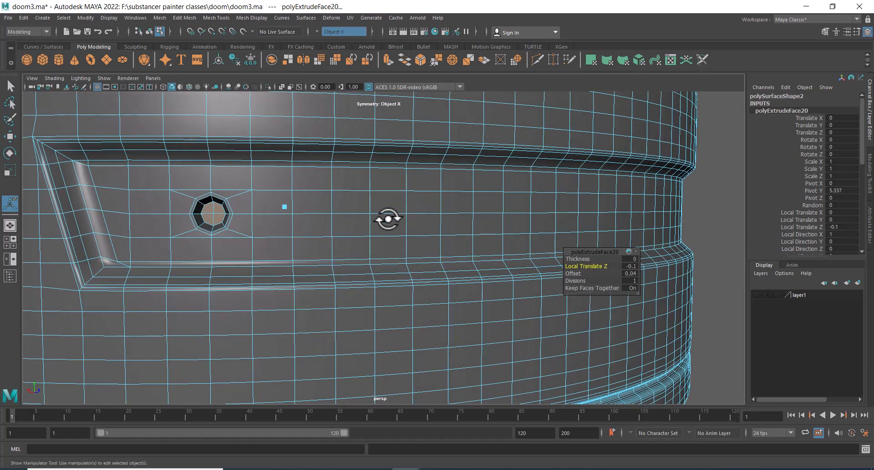
{"action": "middle_click_drag", "start_coordinate": [318, 235], "coordinate": [394, 219], "text": "alt"}
{"action": "right_click_drag", "start_coordinate": [368, 221], "coordinate": [389, 226], "text": "alt"}
{"action": "left_click_drag", "start_coordinate": [310, 194], "coordinate": [327, 194], "text": "alt"}
{"action": "right_click_drag", "start_coordinate": [326, 193], "coordinate": [326, 227], "text": "alt"}
{"action": "middle_click_drag", "start_coordinate": [440, 226], "coordinate": [382, 235], "text": "alt"}
{"action": "right_click_drag", "start_coordinate": [434, 228], "coordinate": [400, 227], "text": "alt"}
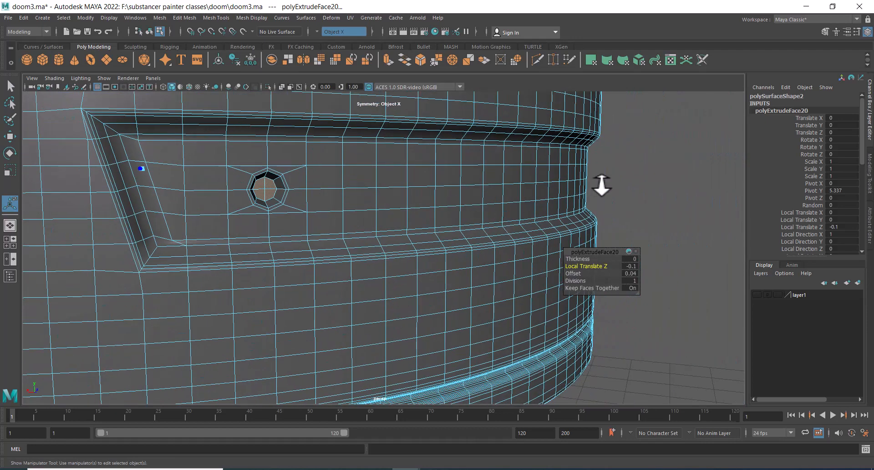
{"action": "right_click", "coordinate": [620, 164], "text": "shift"}
{"action": "right_click_drag", "start_coordinate": [620, 163], "coordinate": [618, 189], "text": "shift"}
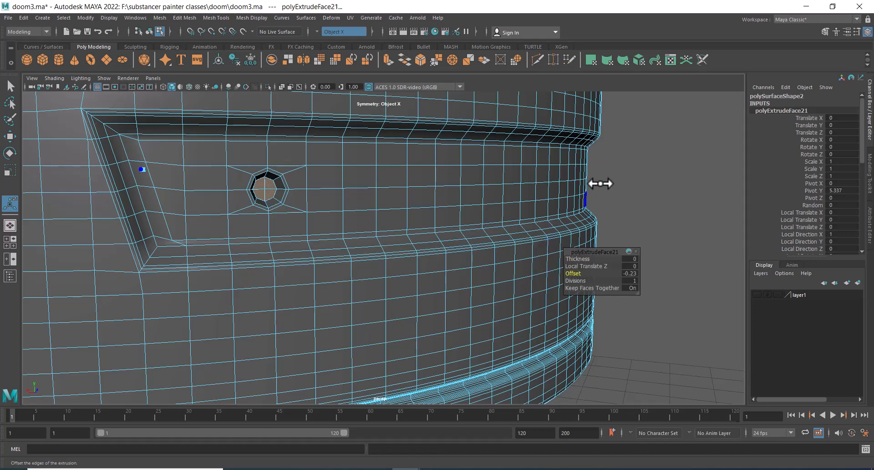
{"action": "left_click_drag", "start_coordinate": [599, 185], "coordinate": [629, 216], "text": "alt"}
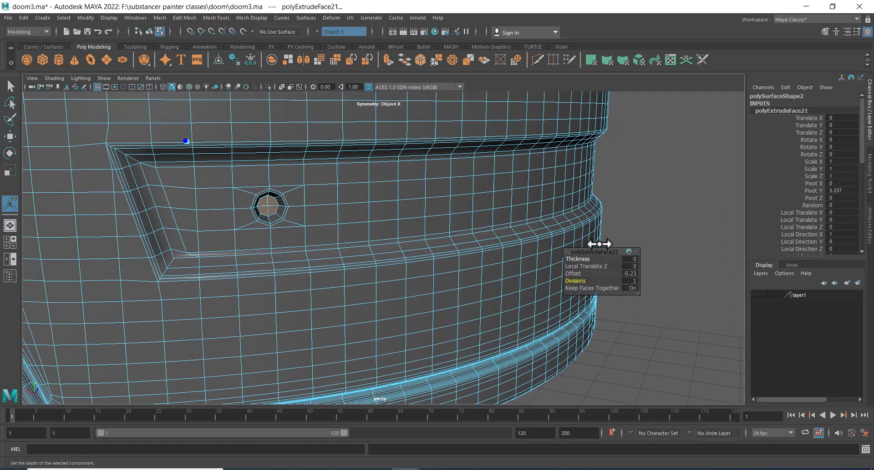
{"action": "right_click_drag", "start_coordinate": [595, 244], "coordinate": [455, 314], "text": "alt"}
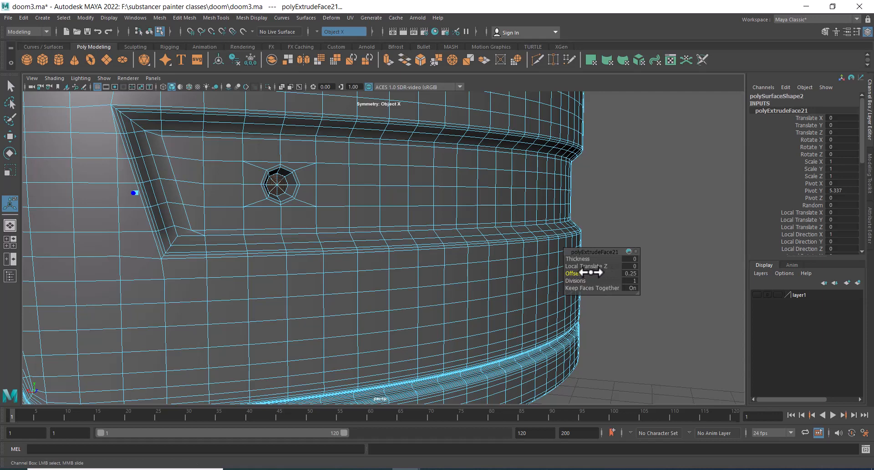
{"action": "left_click_drag", "start_coordinate": [591, 273], "coordinate": [587, 273]}
{"action": "right_click_drag", "start_coordinate": [613, 205], "coordinate": [623, 225], "text": "alt"}
{"action": "middle_click_drag", "start_coordinate": [622, 225], "coordinate": [563, 229], "text": "alt"}
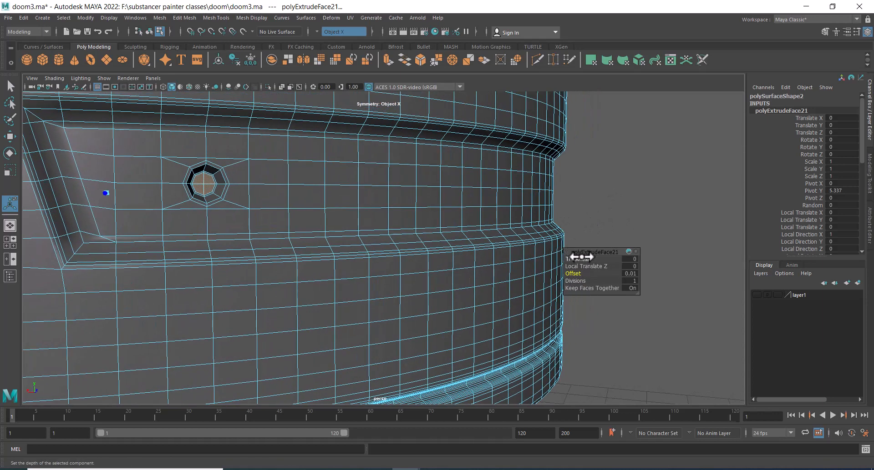
Extrude the circular faces again and push them outward with local translate Z 0.09
{"action": "right_click", "coordinate": [607, 161], "text": "shift"}
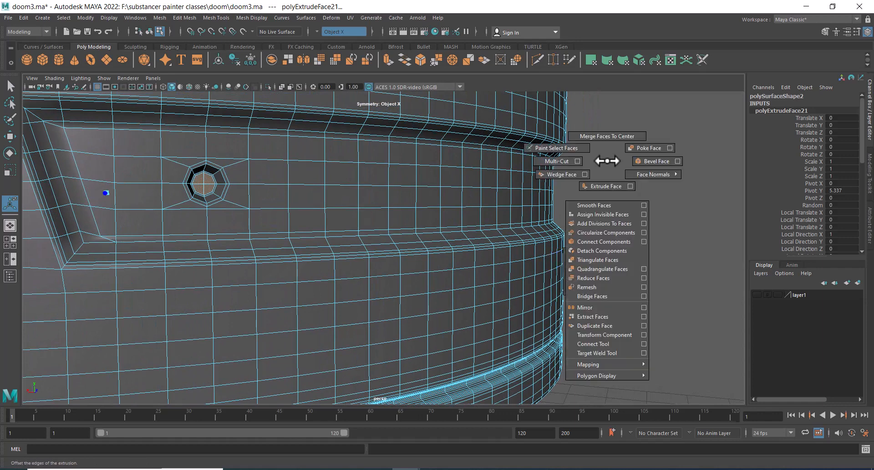
{"action": "left_click", "coordinate": [605, 187]}
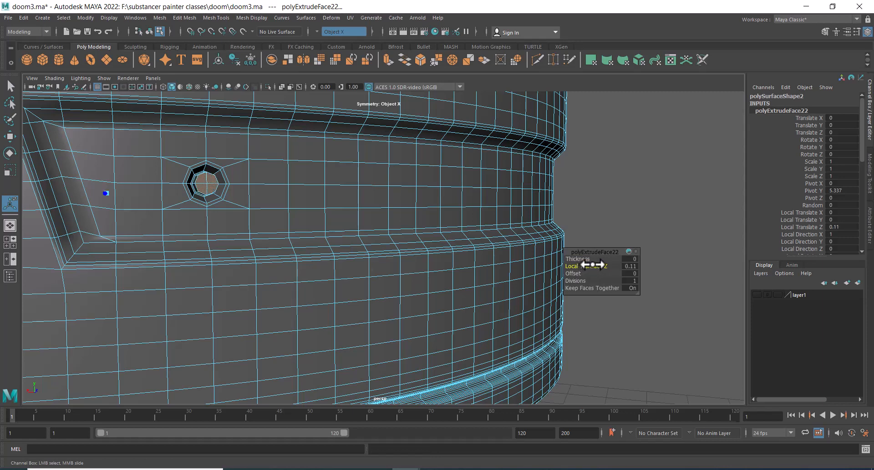
{"action": "left_click_drag", "start_coordinate": [595, 264], "coordinate": [595, 264]}
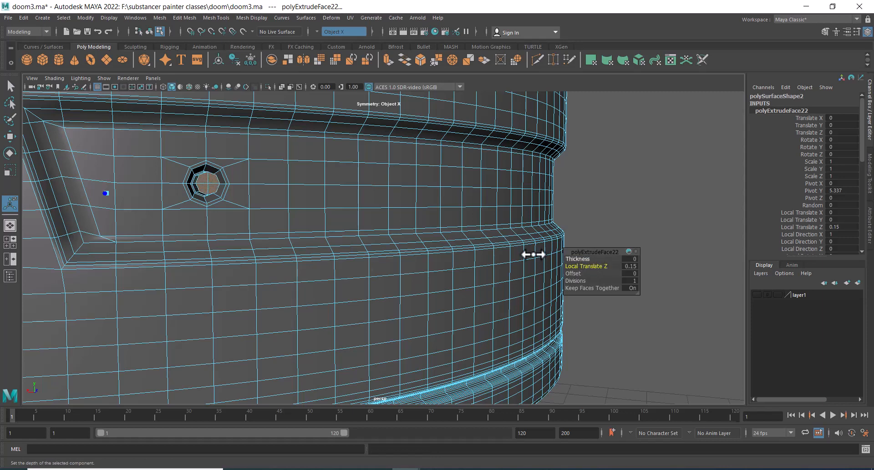
{"action": "left_click_drag", "start_coordinate": [373, 220], "coordinate": [408, 218], "text": "alt"}
{"action": "right_click_drag", "start_coordinate": [406, 220], "coordinate": [397, 250], "text": "alt"}
{"action": "left_click_drag", "start_coordinate": [398, 237], "coordinate": [421, 219], "text": "alt"}
{"action": "middle_click_drag", "start_coordinate": [420, 218], "coordinate": [428, 217], "text": "alt"}
{"action": "left_click_drag", "start_coordinate": [428, 218], "coordinate": [453, 230], "text": "alt"}
{"action": "middle_click_drag", "start_coordinate": [453, 229], "coordinate": [379, 223], "text": "alt"}
{"action": "right_click_drag", "start_coordinate": [380, 223], "coordinate": [406, 230], "text": "alt"}
{"action": "left_click_drag", "start_coordinate": [589, 265], "coordinate": [591, 268]}
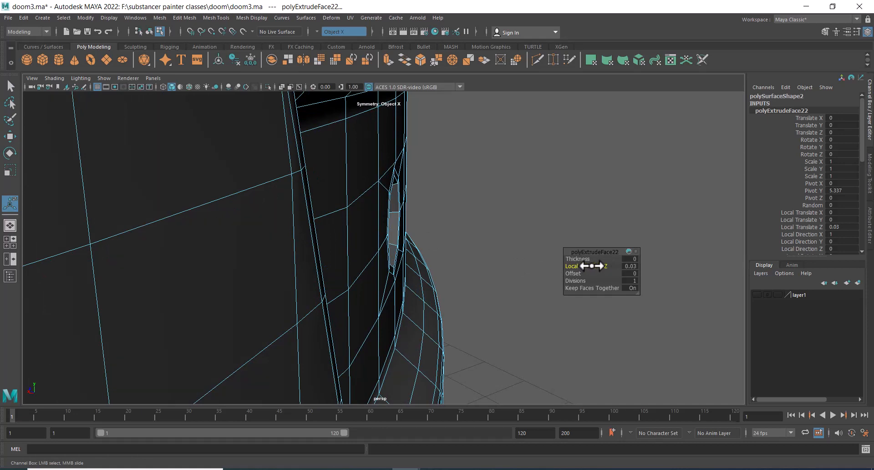
{"action": "left_click_drag", "start_coordinate": [593, 266], "coordinate": [594, 264]}
{"action": "left_click_drag", "start_coordinate": [525, 236], "coordinate": [430, 286], "text": "alt"}
{"action": "right_click_drag", "start_coordinate": [430, 286], "coordinate": [437, 298], "text": "alt"}
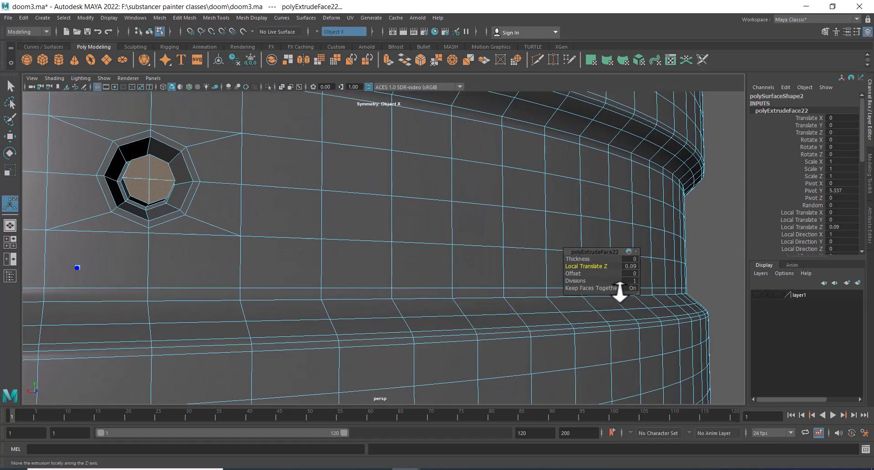
{"action": "left_click", "coordinate": [574, 275]}
{"action": "left_click_drag", "start_coordinate": [573, 274], "coordinate": [301, 228]}
{"action": "key", "text": "ctrl+z"}
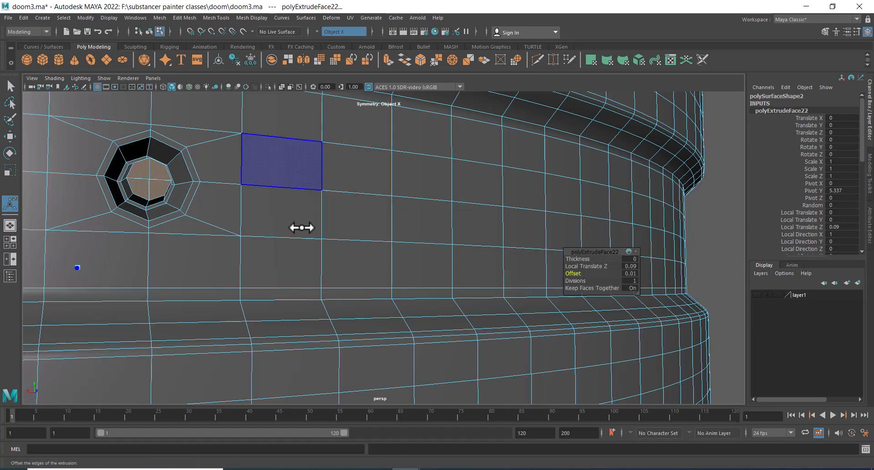
Add another extrusion on the circular faces and set its offset to about 0.01
{"action": "scroll", "coordinate": [301, 228], "scroll_direction": "down", "scroll_amount": 3}
{"action": "scroll", "coordinate": [299, 238], "scroll_direction": "up", "scroll_amount": 2}
{"action": "left_click", "coordinate": [422, 176]}
{"action": "right_click_drag", "start_coordinate": [423, 177], "coordinate": [422, 200], "text": "shift"}
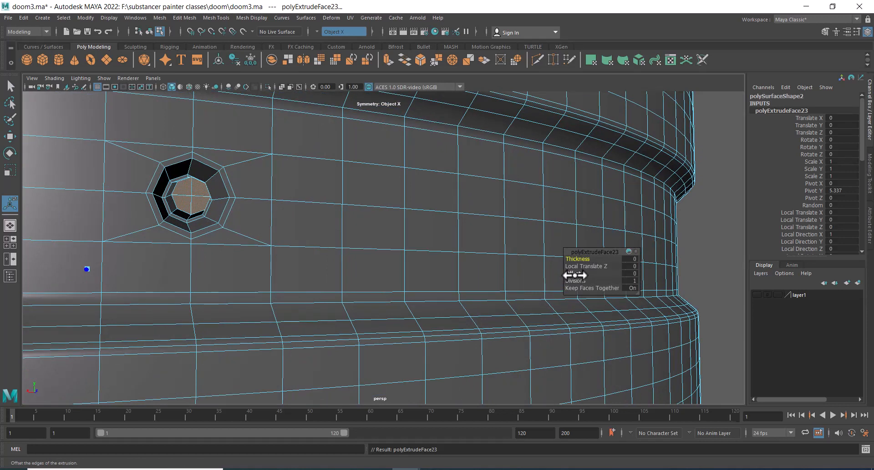
{"action": "left_click_drag", "start_coordinate": [574, 275], "coordinate": [578, 274]}
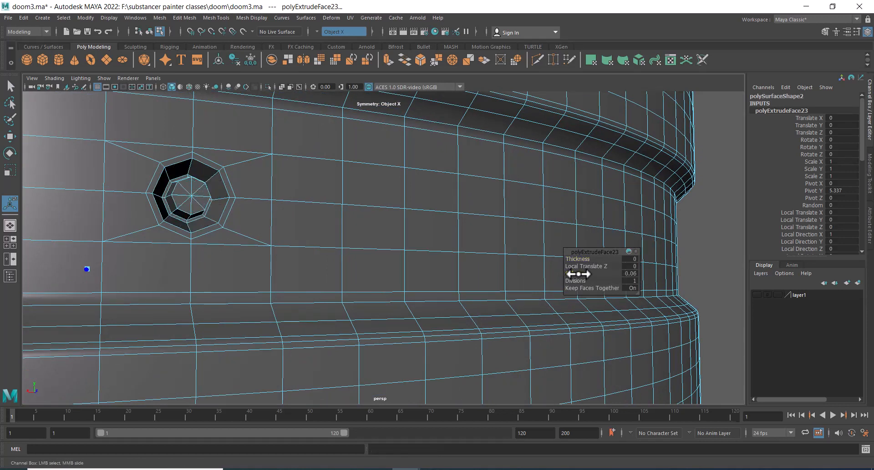
{"action": "left_click_drag", "start_coordinate": [578, 275], "coordinate": [577, 274]}
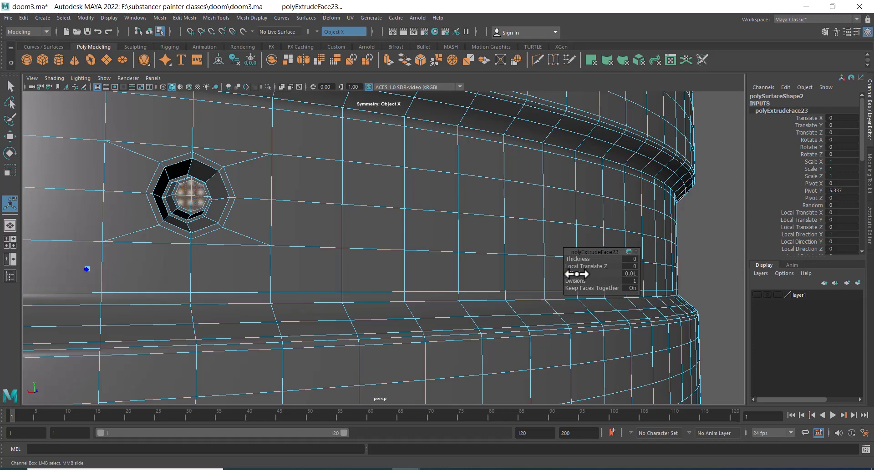
Deselect the mesh and zoom out to view the whole housing
{"action": "scroll", "coordinate": [370, 172], "scroll_direction": "down", "scroll_amount": 6}
{"action": "right_click_drag", "start_coordinate": [374, 199], "coordinate": [445, 171]}
{"action": "scroll", "coordinate": [446, 171], "scroll_direction": "down", "scroll_amount": 6}
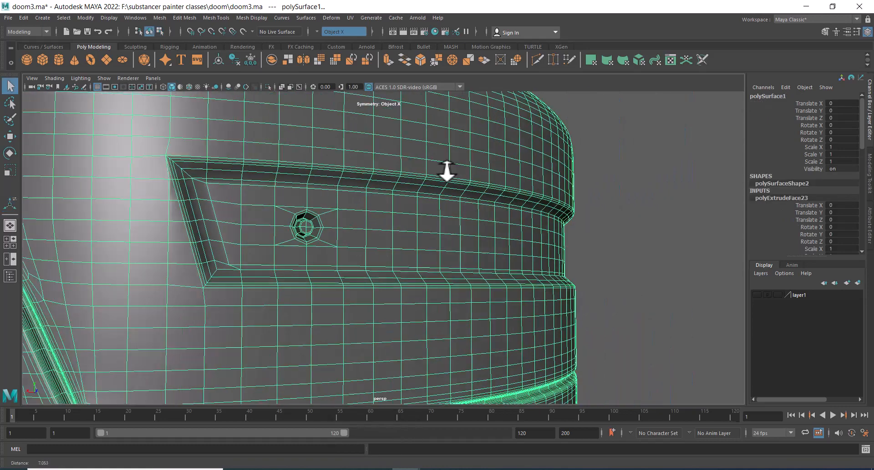
{"action": "left_click", "coordinate": [610, 207]}
{"action": "scroll", "coordinate": [541, 275], "scroll_direction": "down", "scroll_amount": 8}
{"action": "left_click", "coordinate": [378, 248]}
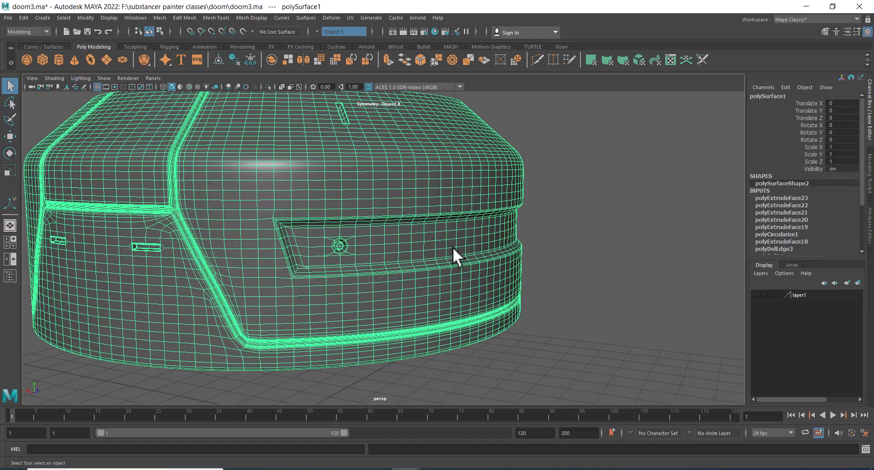
Turn on smooth mesh preview and orbit around the housing to inspect it
{"action": "key", "text": "3"}
{"action": "left_click", "coordinate": [604, 234]}
{"action": "right_click_drag", "start_coordinate": [553, 240], "coordinate": [616, 236], "text": "alt"}
{"action": "left_click_drag", "start_coordinate": [615, 231], "coordinate": [575, 224], "text": "alt"}
{"action": "right_click_drag", "start_coordinate": [579, 244], "coordinate": [460, 233], "text": "alt"}
{"action": "left_click_drag", "start_coordinate": [460, 233], "coordinate": [499, 238], "text": "alt"}
{"action": "right_click_drag", "start_coordinate": [499, 238], "coordinate": [577, 268], "text": "alt"}
{"action": "left_click_drag", "start_coordinate": [577, 269], "coordinate": [505, 291], "text": "alt"}
{"action": "right_click_drag", "start_coordinate": [505, 291], "coordinate": [316, 250], "text": "alt"}
{"action": "left_click_drag", "start_coordinate": [316, 250], "coordinate": [373, 306], "text": "alt"}
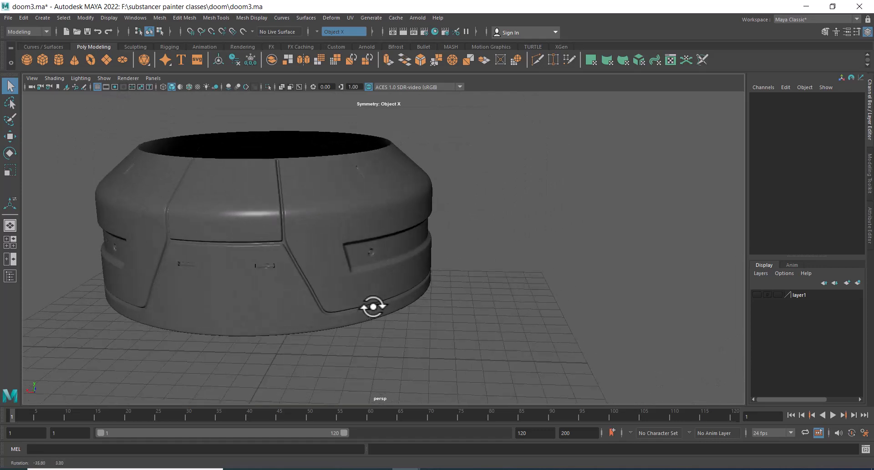
{"action": "middle_click_drag", "start_coordinate": [373, 306], "coordinate": [497, 272], "text": "alt"}
{"action": "left_click_drag", "start_coordinate": [498, 272], "coordinate": [594, 272], "text": "alt"}
{"action": "right_click_drag", "start_coordinate": [594, 272], "coordinate": [458, 226], "text": "alt"}
{"action": "left_click_drag", "start_coordinate": [458, 226], "coordinate": [482, 232], "text": "alt"}
{"action": "scroll", "coordinate": [546, 237], "scroll_direction": "down", "scroll_amount": 3}
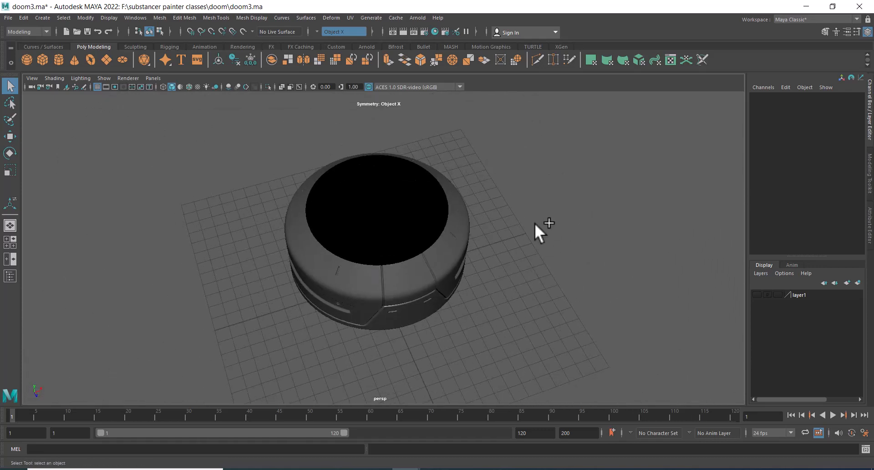
Unhide the base part and orbit to inspect its front recess
{"action": "key", "text": "ctrl+shift+h"}
{"action": "left_click_drag", "start_coordinate": [501, 277], "coordinate": [462, 232], "text": "alt"}
{"action": "middle_click_drag", "start_coordinate": [459, 293], "coordinate": [461, 227], "text": "alt"}
{"action": "right_click_drag", "start_coordinate": [461, 228], "coordinate": [466, 249], "text": "alt"}
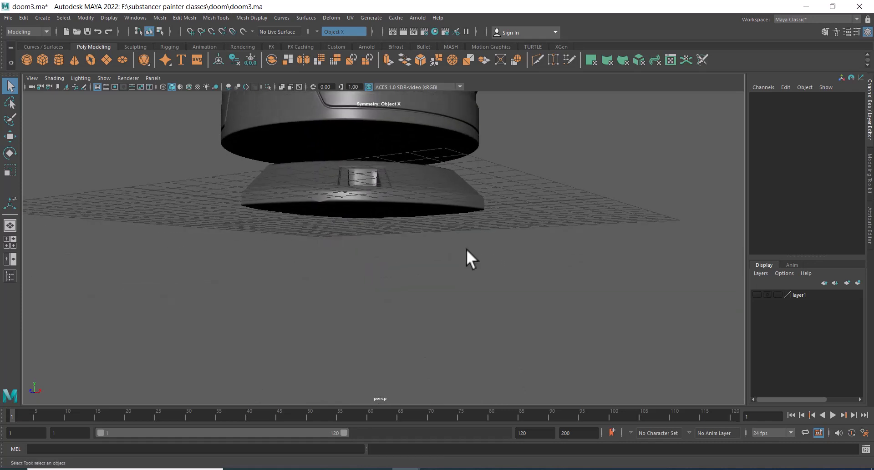
{"action": "left_click_drag", "start_coordinate": [466, 249], "coordinate": [473, 268], "text": "alt"}
{"action": "right_click_drag", "start_coordinate": [473, 248], "coordinate": [483, 257], "text": "alt"}
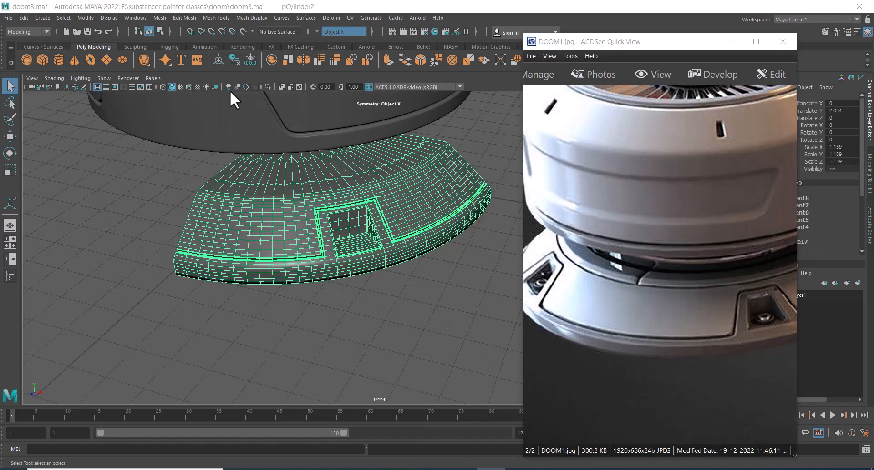
{"action": "left_click", "coordinate": [431, 300]}
{"action": "middle_click_drag", "start_coordinate": [414, 315], "coordinate": [396, 289], "text": "alt"}
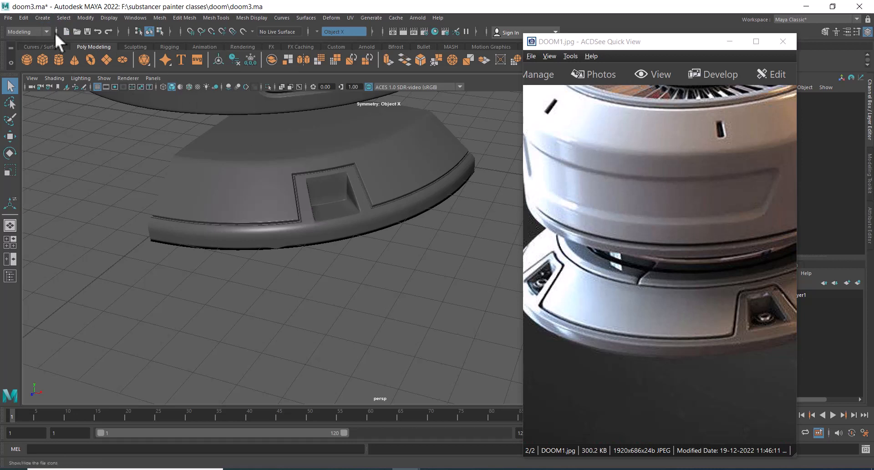
Create a polygon cylinder and minimize the reference image window
{"action": "left_click", "coordinate": [43, 18]}
{"action": "mouse_move", "coordinate": [81, 43]}
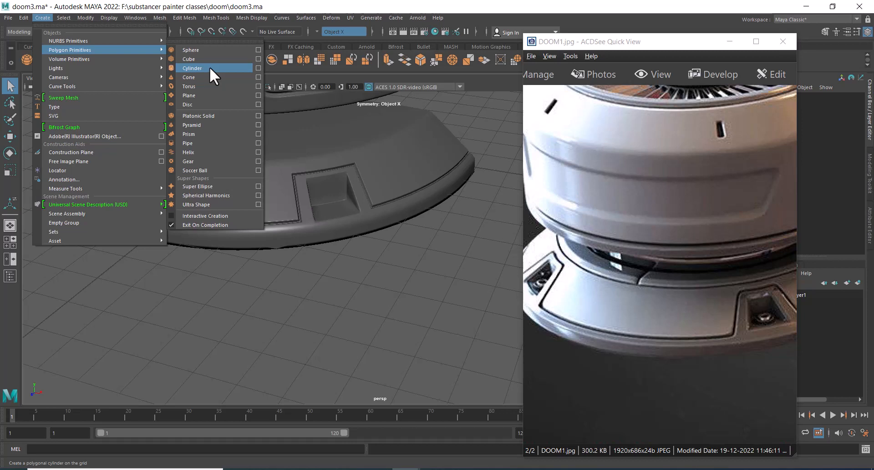
{"action": "left_click", "coordinate": [210, 68]}
{"action": "left_click_drag", "start_coordinate": [302, 253], "coordinate": [273, 209], "text": "alt"}
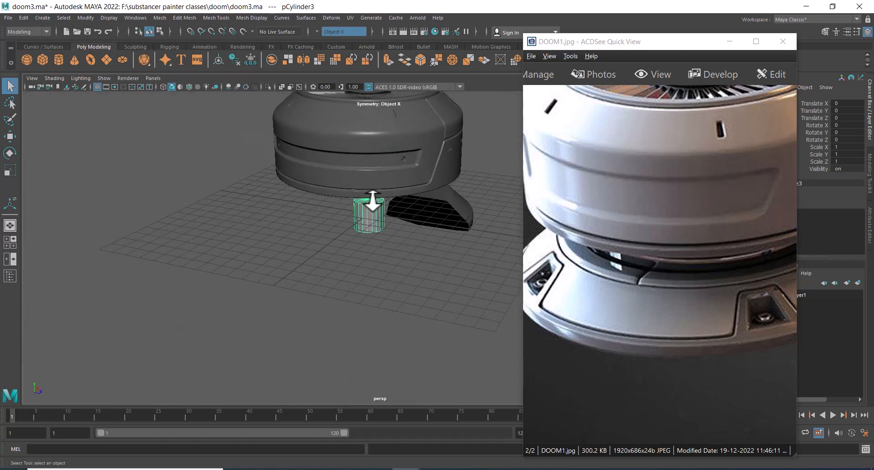
{"action": "right_click_drag", "start_coordinate": [373, 200], "coordinate": [333, 210], "text": "alt"}
{"action": "left_click", "coordinate": [729, 41]}
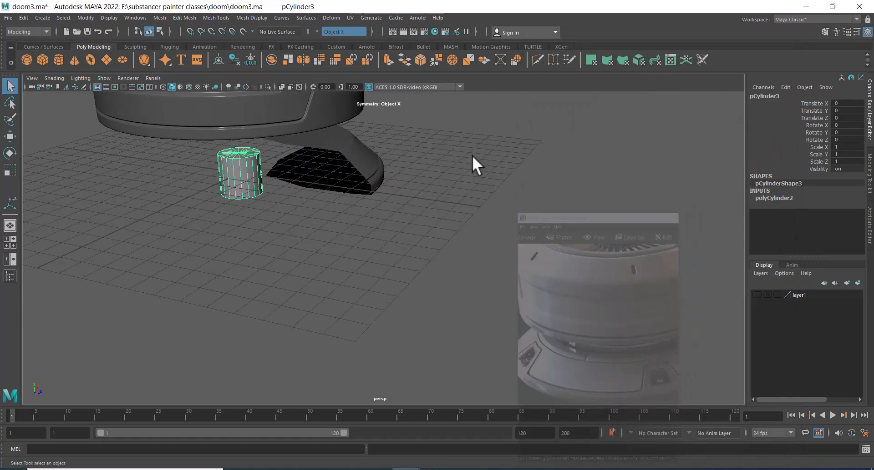
Isolate the new cylinder by hiding all other objects and switch to the Move tool
{"action": "left_click_drag", "start_coordinate": [345, 171], "coordinate": [318, 185], "text": "alt"}
{"action": "middle_click_drag", "start_coordinate": [318, 186], "coordinate": [437, 175], "text": "alt"}
{"action": "right_click_drag", "start_coordinate": [437, 175], "coordinate": [489, 230], "text": "alt"}
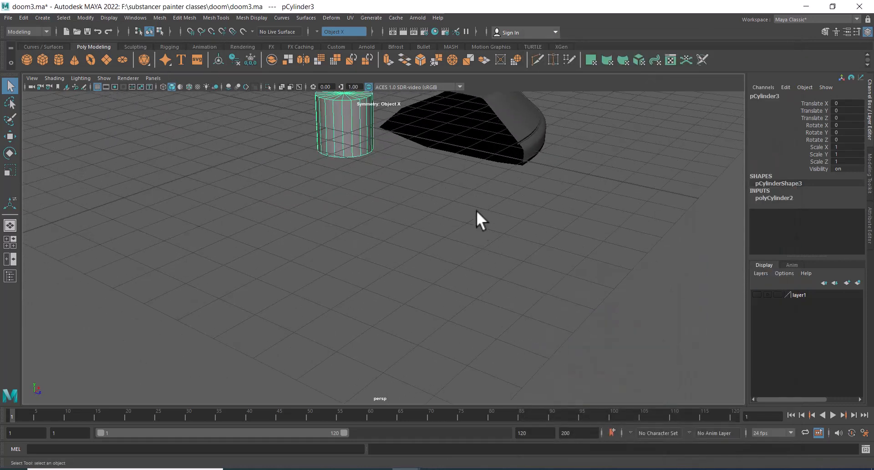
{"action": "key", "text": "alt+h"}
{"action": "right_click_drag", "start_coordinate": [412, 190], "coordinate": [469, 261], "text": "alt"}
{"action": "key", "text": "w"}
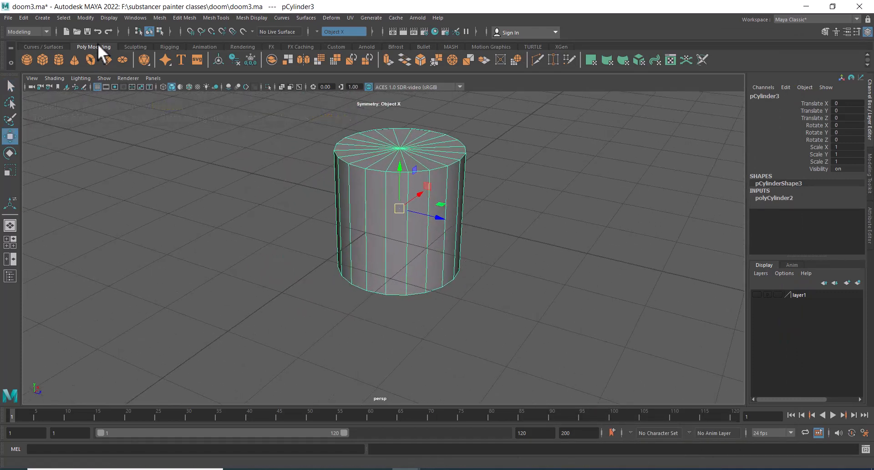
Create a polygon pipe primitive
{"action": "left_click", "coordinate": [46, 16]}
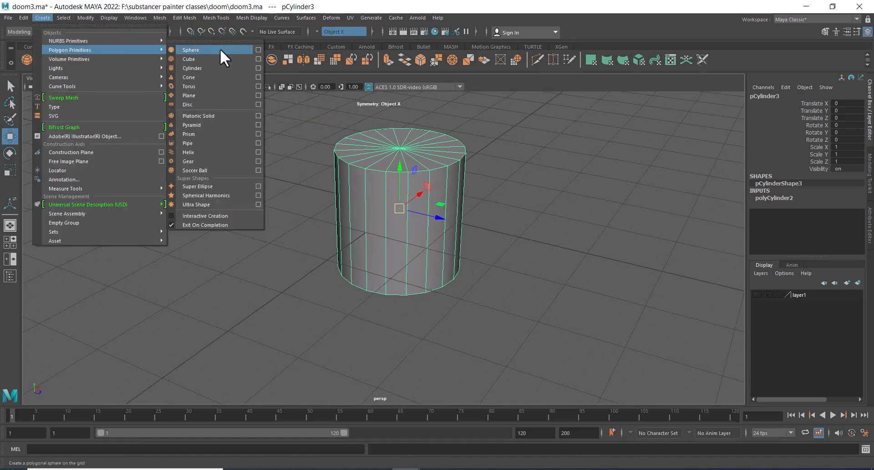
{"action": "left_click", "coordinate": [220, 139]}
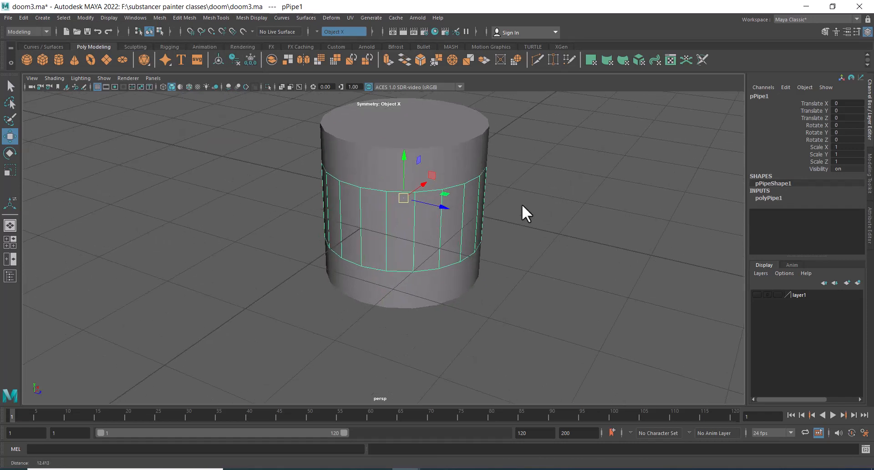
{"action": "key", "text": "Delete"}
Select the cylinder and set its axis subdivisions to 6
{"action": "left_click", "coordinate": [453, 170]}
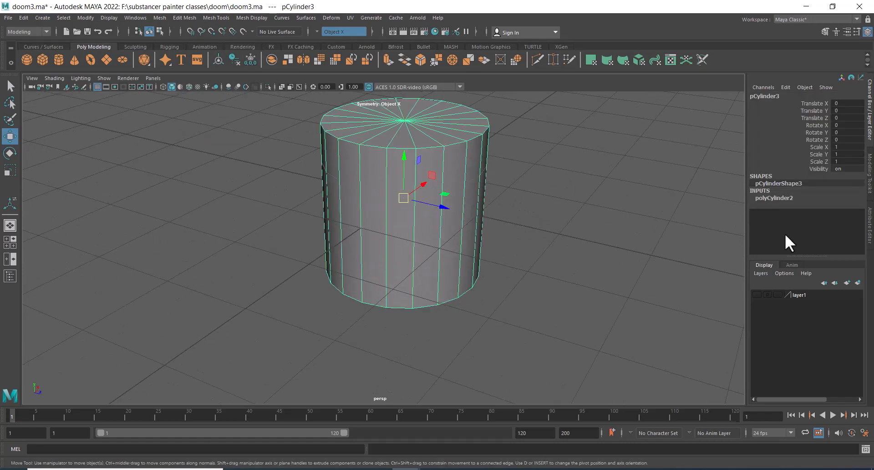
{"action": "left_click", "coordinate": [780, 200]}
{"action": "left_click", "coordinate": [840, 219]}
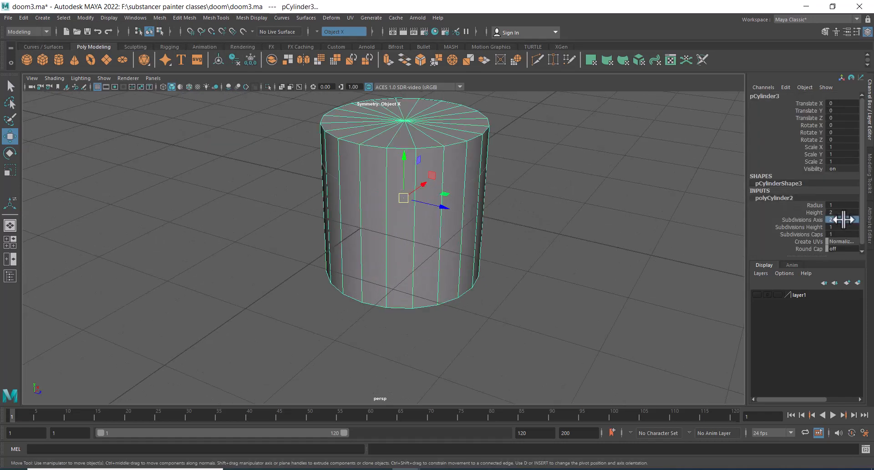
{"action": "type", "text": "6"}
{"action": "key", "text": "Return"}
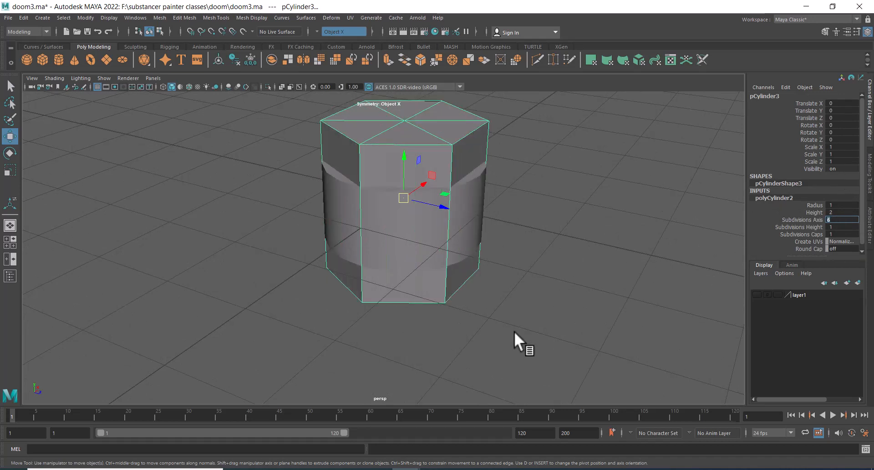
Scale the hexagonal cylinder down to about 0.89 by 0.13 by 0.89 into a thin slab on top of the pipe
{"action": "scroll", "coordinate": [486, 229], "scroll_direction": "up", "scroll_amount": 3}
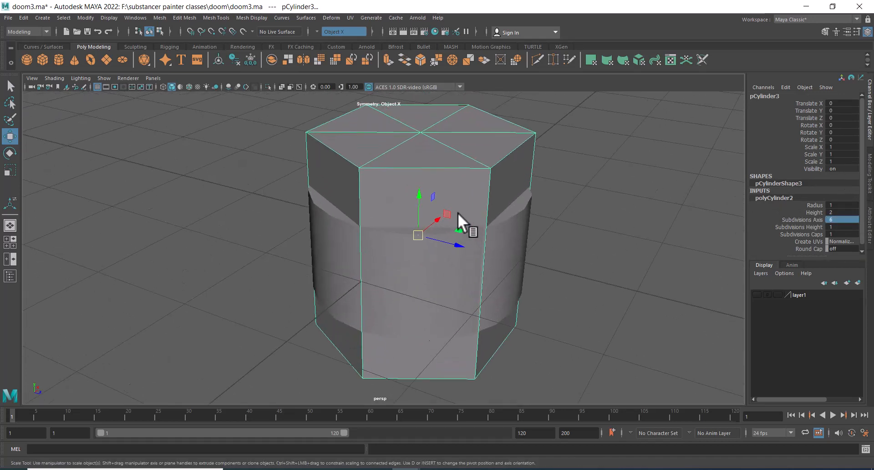
{"action": "key", "text": "r"}
{"action": "left_click_drag", "start_coordinate": [419, 199], "coordinate": [333, 202]}
{"action": "key", "text": "w"}
{"action": "key", "text": "r"}
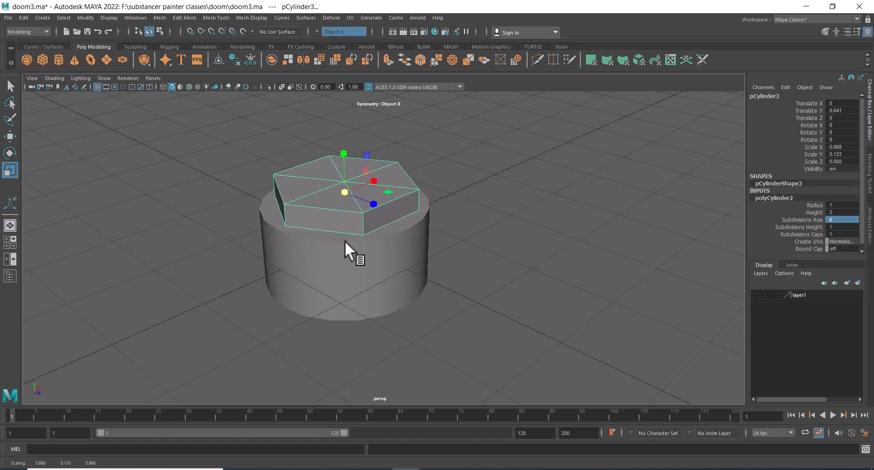
{"action": "left_click", "coordinate": [346, 243]}
{"action": "left_click_drag", "start_coordinate": [424, 239], "coordinate": [433, 257], "text": "alt"}
{"action": "middle_click_drag", "start_coordinate": [433, 257], "coordinate": [464, 193], "text": "alt"}
{"action": "scroll", "coordinate": [464, 193], "scroll_direction": "up", "scroll_amount": 1}
{"action": "left_click", "coordinate": [454, 208]}
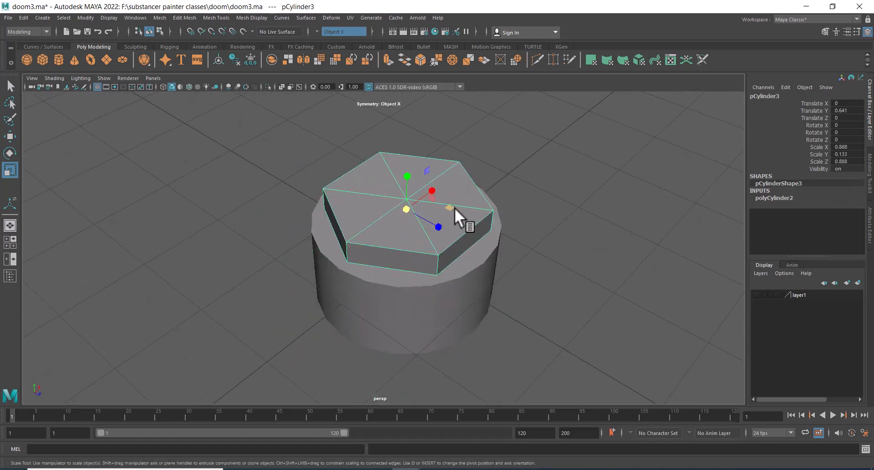
Move the slab higher and undo the move
{"action": "key", "text": "w"}
{"action": "left_click_drag", "start_coordinate": [410, 165], "coordinate": [416, 91]}
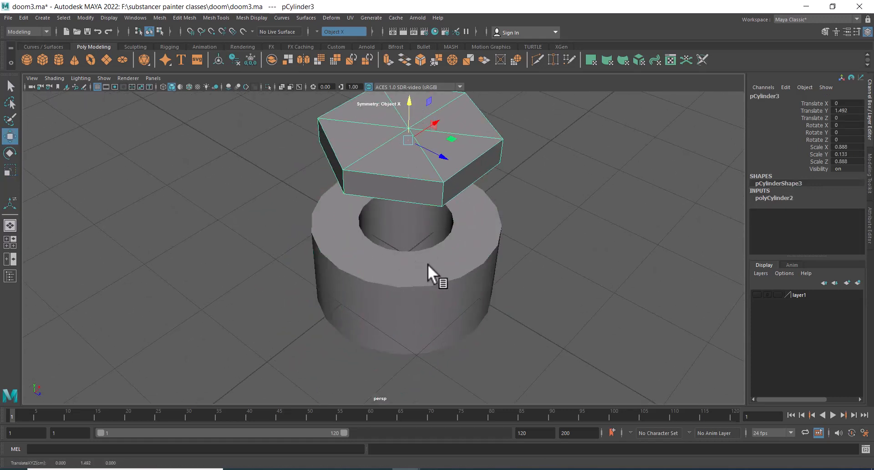
{"action": "key", "text": "ctrl+z"}
Select the pipe and review its input attributes while orbiting around it
{"action": "left_click", "coordinate": [451, 280]}
{"action": "right_click_drag", "start_coordinate": [450, 278], "coordinate": [470, 220], "text": "alt"}
{"action": "left_click_drag", "start_coordinate": [469, 219], "coordinate": [432, 205], "text": "alt"}
{"action": "right_click_drag", "start_coordinate": [432, 205], "coordinate": [490, 399], "text": "alt"}
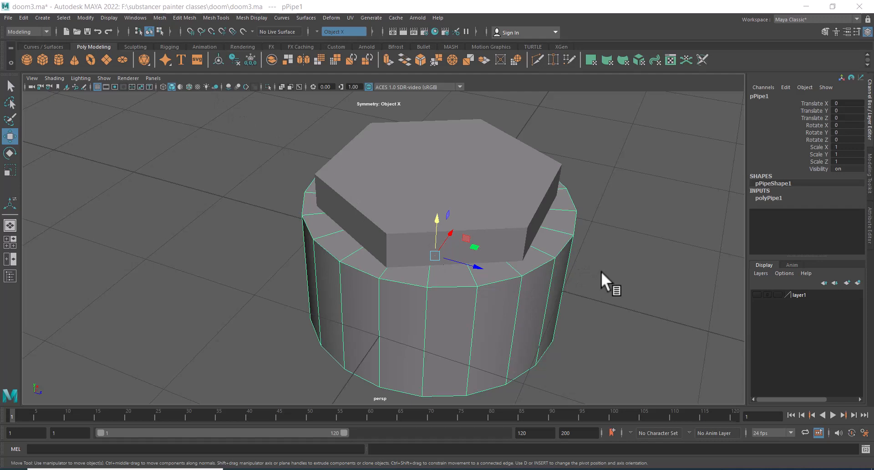
{"action": "right_click_drag", "start_coordinate": [601, 271], "coordinate": [585, 313], "text": "alt"}
{"action": "middle_click_drag", "start_coordinate": [585, 313], "coordinate": [560, 264], "text": "alt"}
{"action": "left_click", "coordinate": [560, 263]}
{"action": "left_click", "coordinate": [466, 252]}
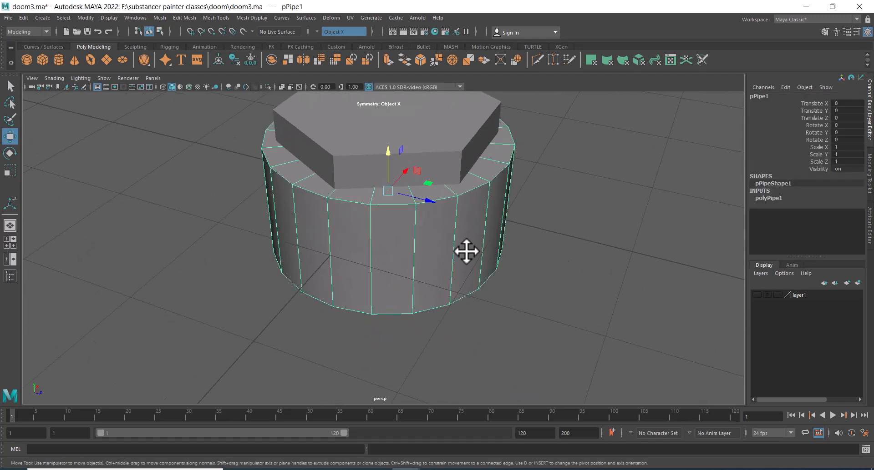
{"action": "left_click", "coordinate": [768, 198]}
{"action": "left_click", "coordinate": [841, 227]}
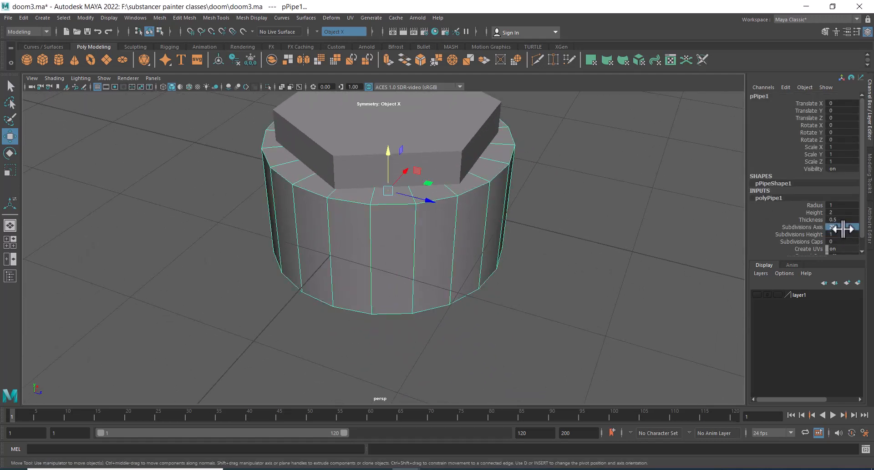
{"action": "left_click_drag", "start_coordinate": [637, 228], "coordinate": [474, 234], "text": "alt"}
Inspect the pipe framed in the top view, then return to the perspective view
{"action": "key", "text": "space"}
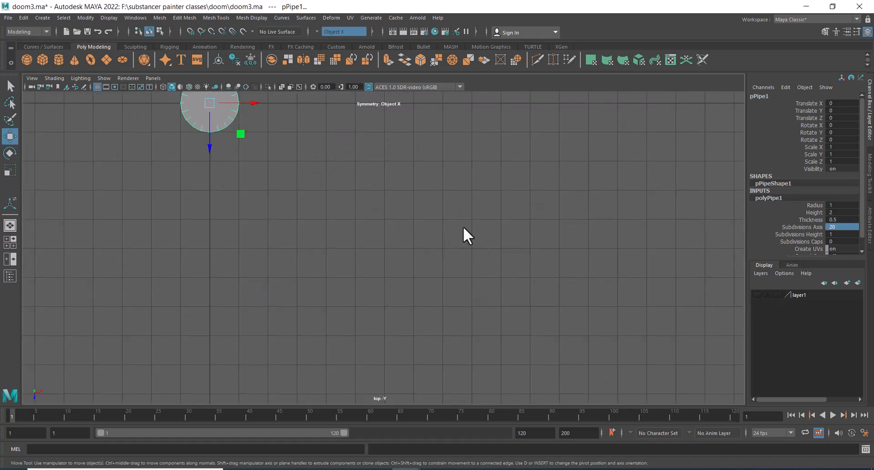
{"action": "middle_click_drag", "start_coordinate": [464, 228], "coordinate": [562, 265], "text": "alt"}
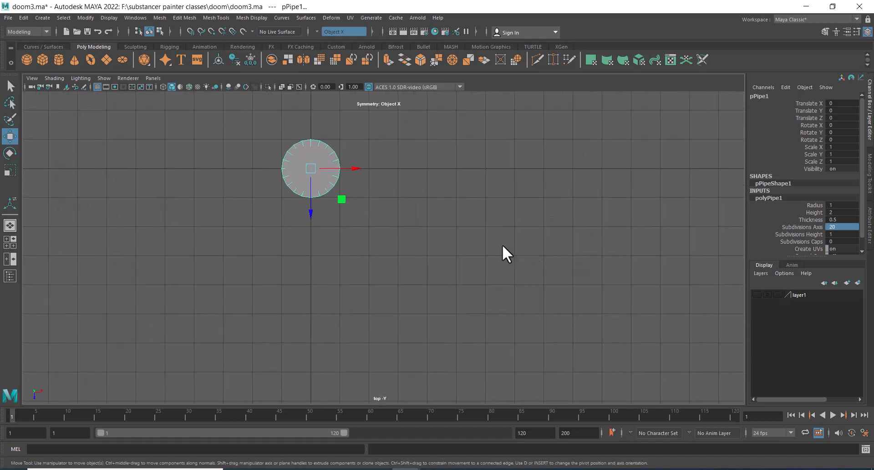
{"action": "key", "text": "f"}
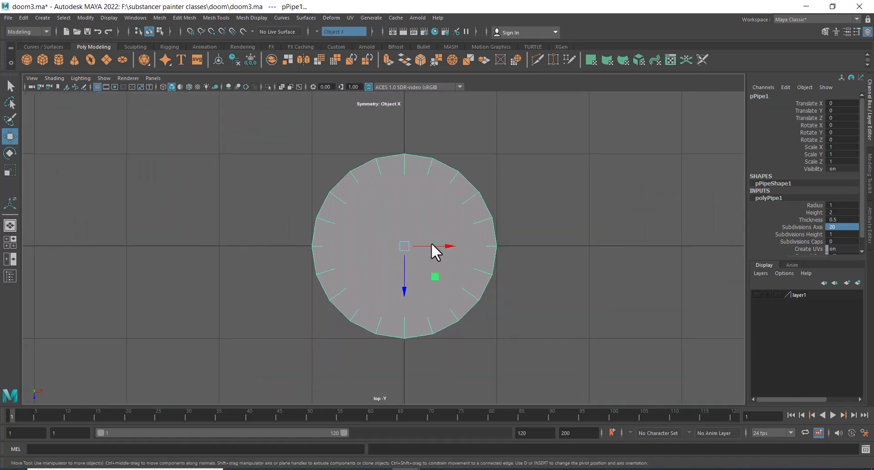
{"action": "scroll", "coordinate": [395, 264], "scroll_direction": "up", "scroll_amount": 4}
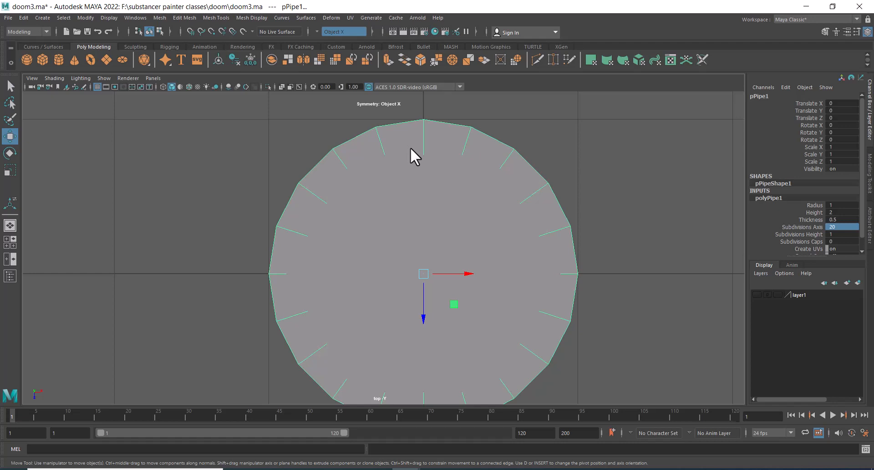
{"action": "left_click_drag", "start_coordinate": [474, 237], "coordinate": [628, 279], "text": "alt"}
{"action": "right_click_drag", "start_coordinate": [575, 247], "coordinate": [598, 243], "text": "alt"}
{"action": "key", "text": "space"}
{"action": "key", "text": "space"}
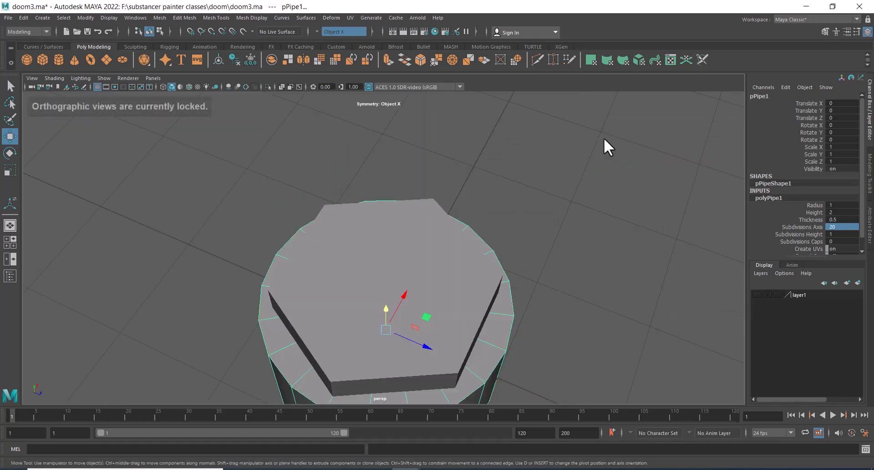
Apply a smooth to the pipe and undo it
{"action": "left_click_drag", "start_coordinate": [546, 275], "coordinate": [582, 184], "text": "alt"}
{"action": "right_click_drag", "start_coordinate": [605, 148], "coordinate": [596, 201], "text": "shift"}
{"action": "left_click_drag", "start_coordinate": [402, 303], "coordinate": [411, 242], "text": "alt"}
{"action": "middle_click_drag", "start_coordinate": [400, 198], "coordinate": [423, 313], "text": "alt"}
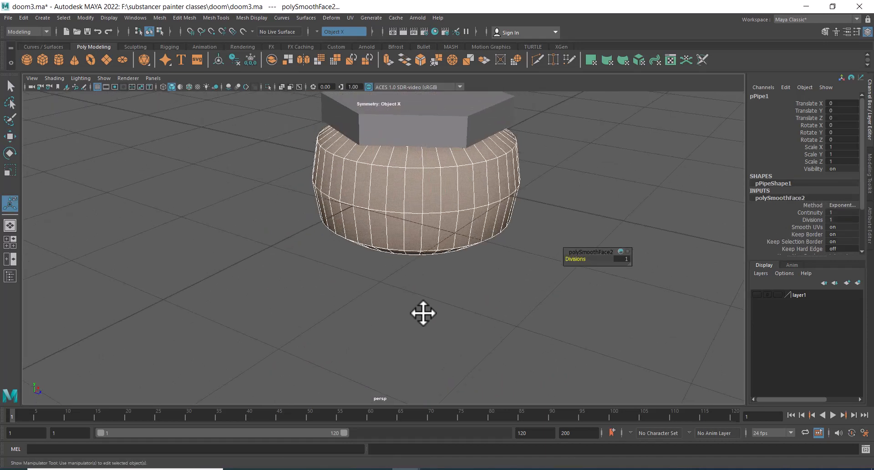
{"action": "right_click_drag", "start_coordinate": [423, 313], "coordinate": [435, 295], "text": "alt"}
{"action": "key", "text": "ctrl+z"}
Select the hexagonal slab and switch it to edge selection mode
{"action": "middle_click_drag", "start_coordinate": [445, 231], "coordinate": [445, 263], "text": "alt"}
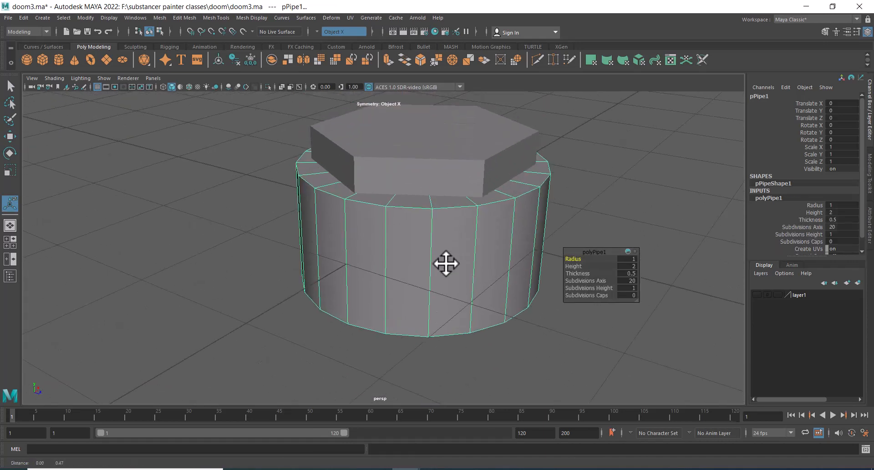
{"action": "right_click_drag", "start_coordinate": [445, 263], "coordinate": [451, 283], "text": "alt"}
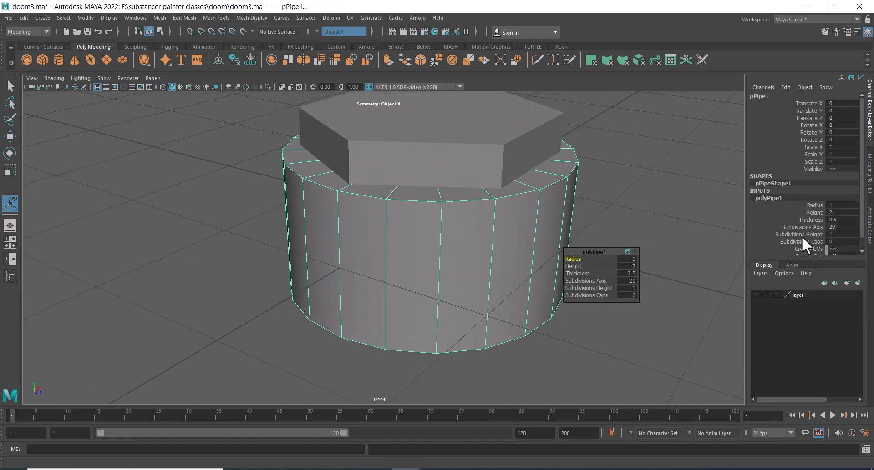
{"action": "right_click_drag", "start_coordinate": [503, 269], "coordinate": [459, 241], "text": "alt"}
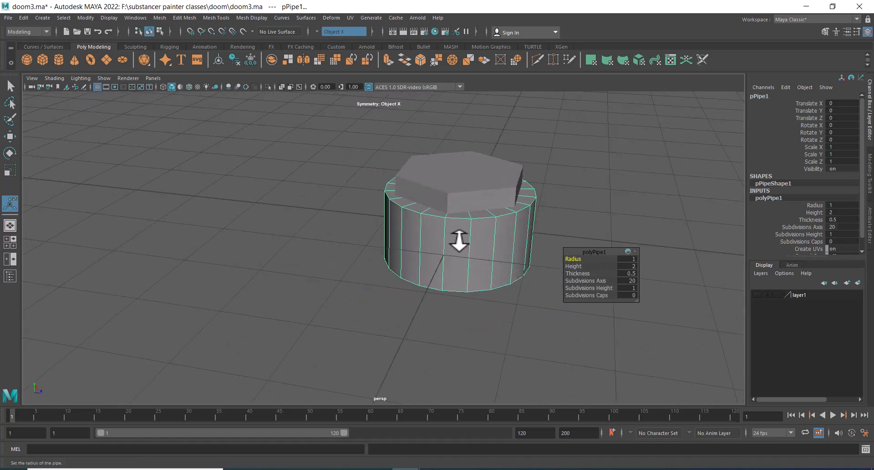
{"action": "left_click", "coordinate": [585, 169]}
{"action": "left_click_drag", "start_coordinate": [591, 156], "coordinate": [475, 267]}
{"action": "scroll", "coordinate": [537, 250], "scroll_direction": "up", "scroll_amount": 2}
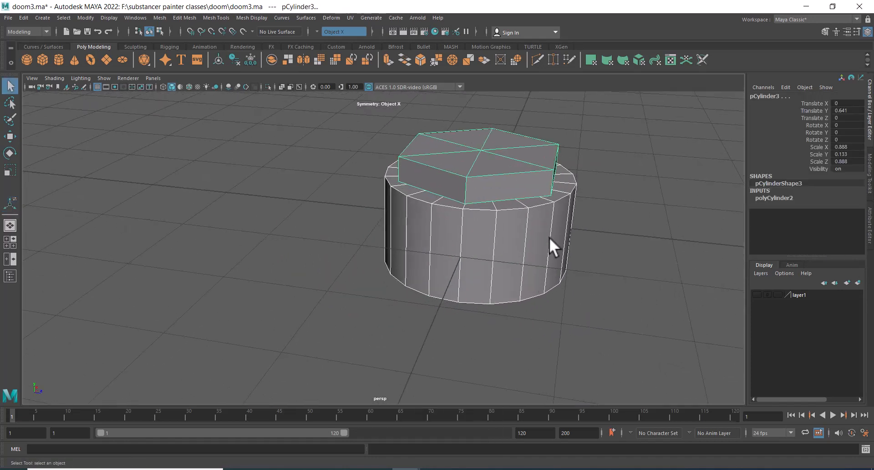
{"action": "scroll", "coordinate": [549, 237], "scroll_direction": "up", "scroll_amount": 2}
{"action": "middle_click_drag", "start_coordinate": [549, 237], "coordinate": [490, 296], "text": "alt"}
{"action": "left_click", "coordinate": [487, 257]}
{"action": "right_click", "coordinate": [581, 210]}
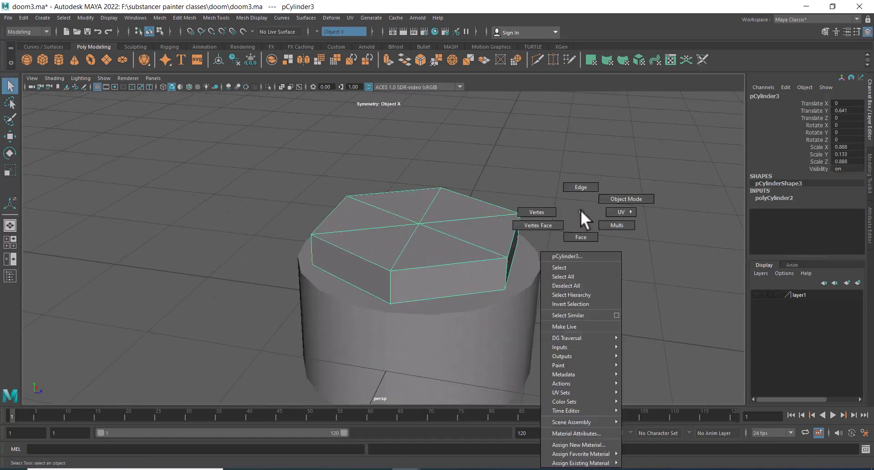
{"action": "left_click", "coordinate": [580, 187]}
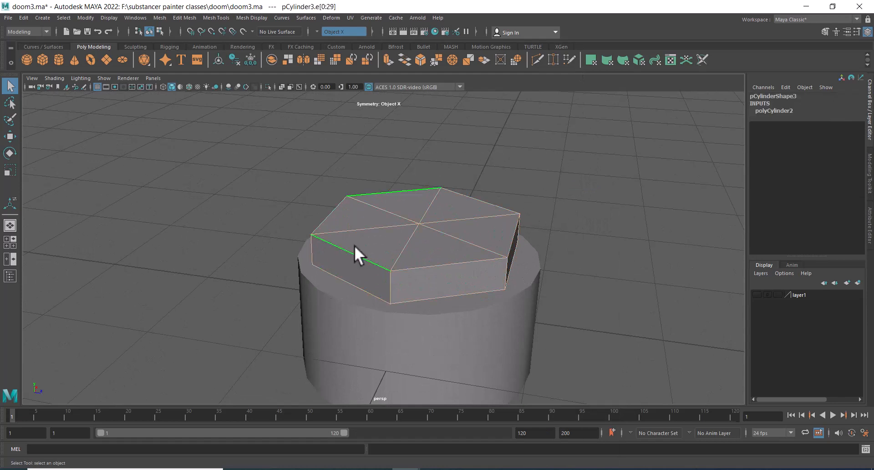
Bevel the slab's outer edges with 3 segments and a fraction of 0.24
{"action": "right_click_drag", "start_coordinate": [376, 218], "coordinate": [412, 217], "text": "shift"}
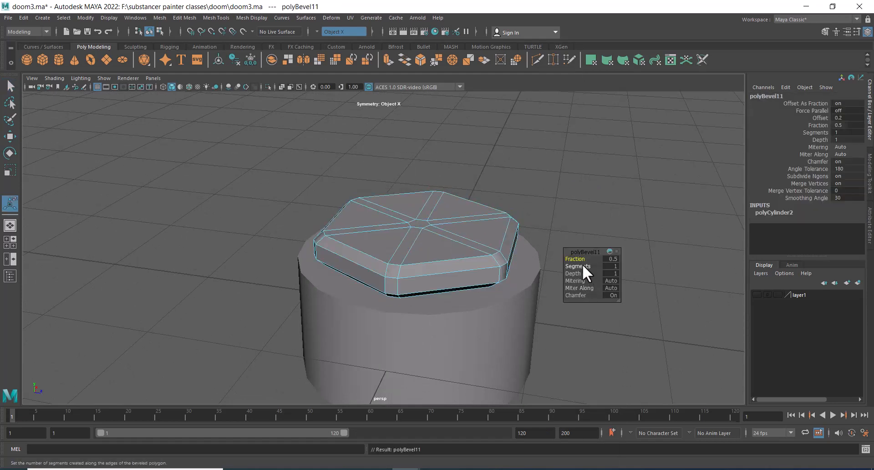
{"action": "left_click_drag", "start_coordinate": [580, 266], "coordinate": [566, 259]}
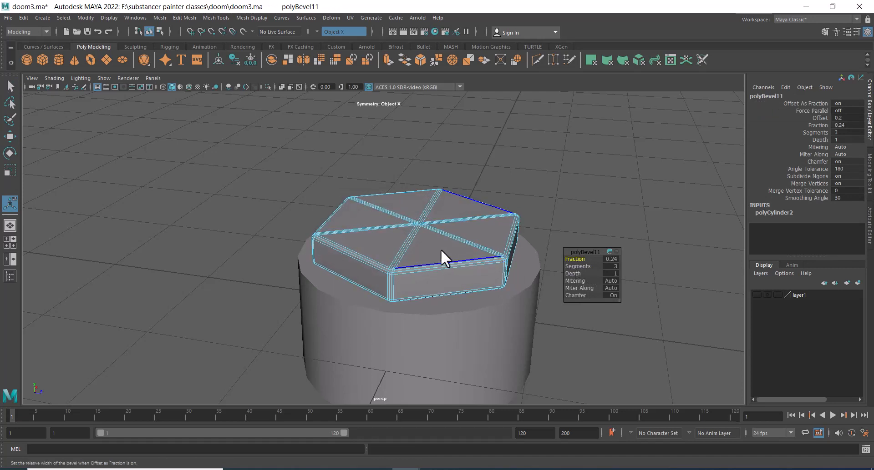
{"action": "right_click_drag", "start_coordinate": [441, 249], "coordinate": [487, 227]}
{"action": "left_click", "coordinate": [567, 203]}
{"action": "right_click_drag", "start_coordinate": [562, 256], "coordinate": [546, 209], "text": "alt"}
{"action": "left_click_drag", "start_coordinate": [555, 184], "coordinate": [275, 460]}
Assign the existing blinn1 material to the slab
{"action": "right_click", "coordinate": [382, 231]}
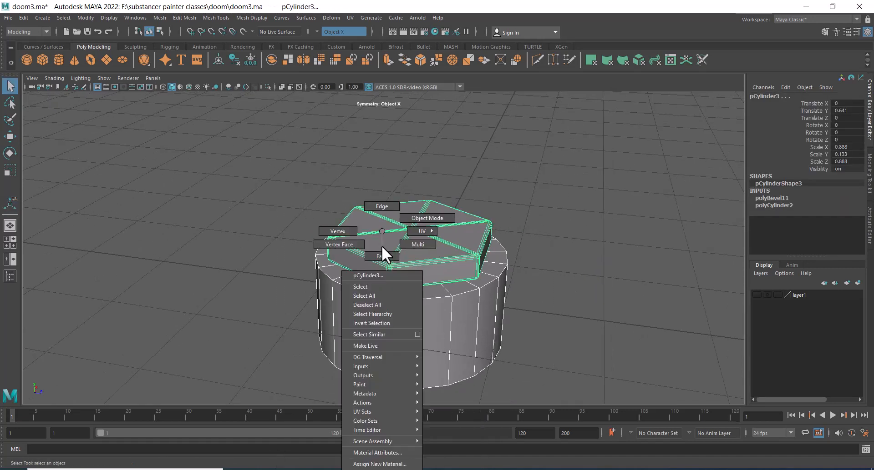
{"action": "mouse_move", "coordinate": [370, 468]}
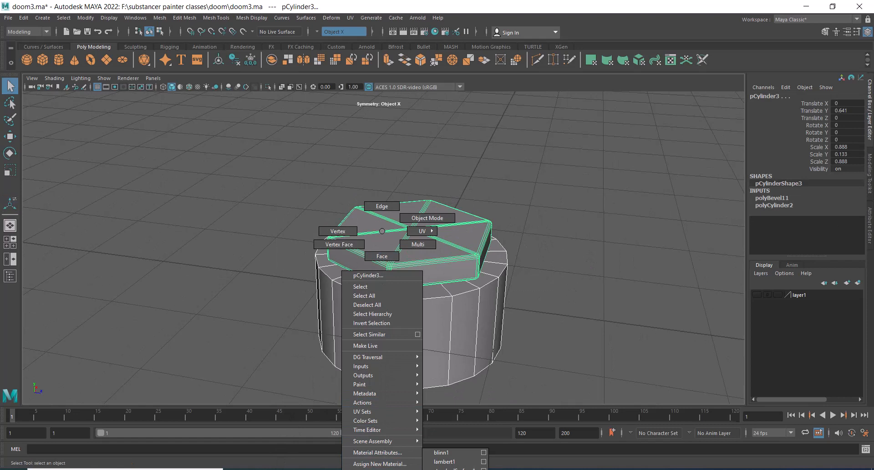
{"action": "left_click", "coordinate": [445, 453]}
Set the pipe's subdivisions height to 5
{"action": "left_click", "coordinate": [566, 278]}
{"action": "left_click_drag", "start_coordinate": [566, 278], "coordinate": [465, 276], "text": "alt"}
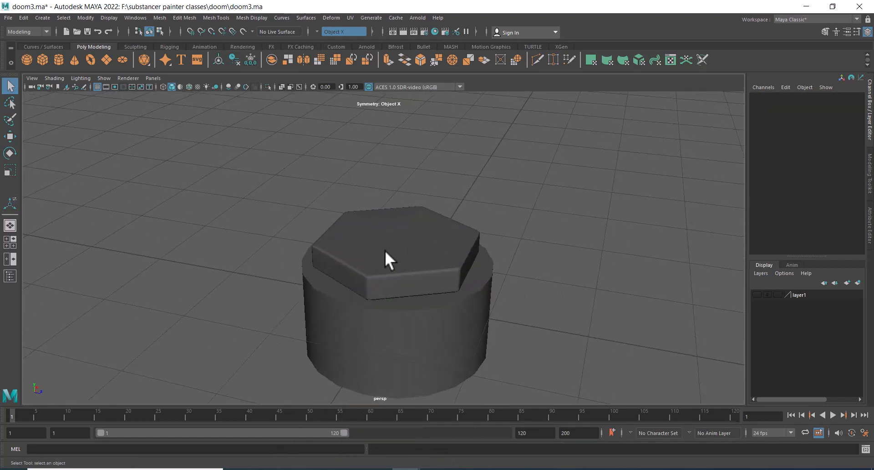
{"action": "left_click_drag", "start_coordinate": [414, 264], "coordinate": [415, 221], "text": "alt"}
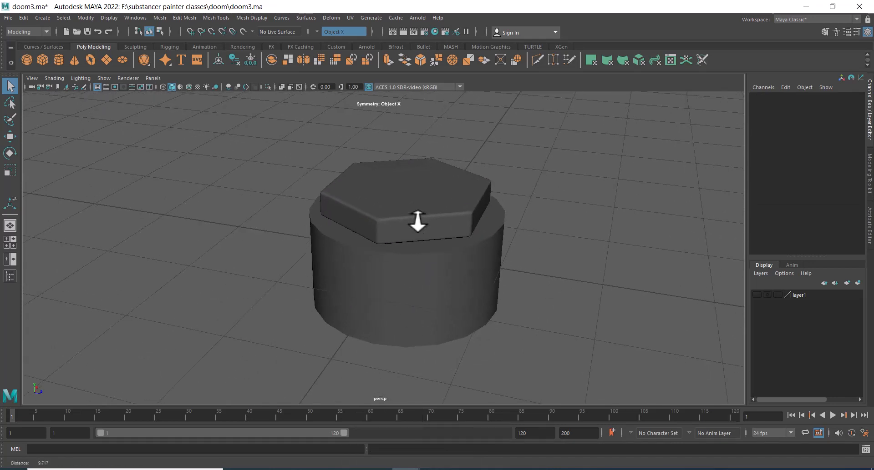
{"action": "left_click", "coordinate": [462, 239]}
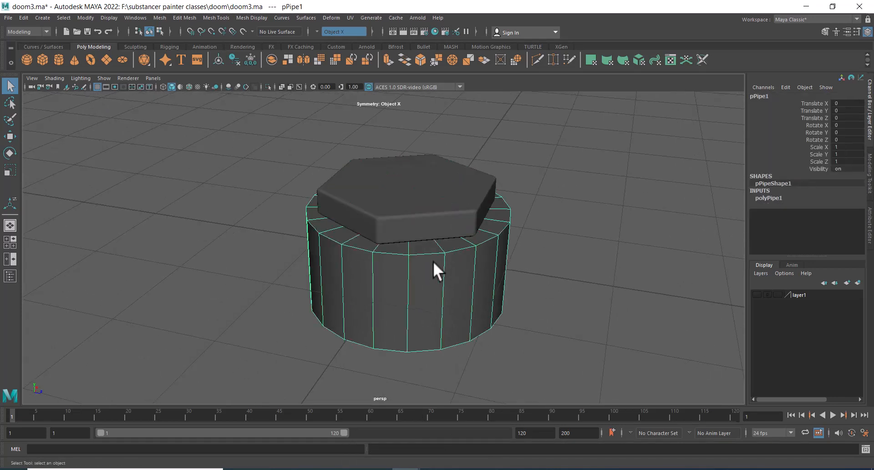
{"action": "middle_click_drag", "start_coordinate": [433, 261], "coordinate": [438, 229], "text": "alt"}
{"action": "right_click_drag", "start_coordinate": [438, 229], "coordinate": [556, 223], "text": "alt"}
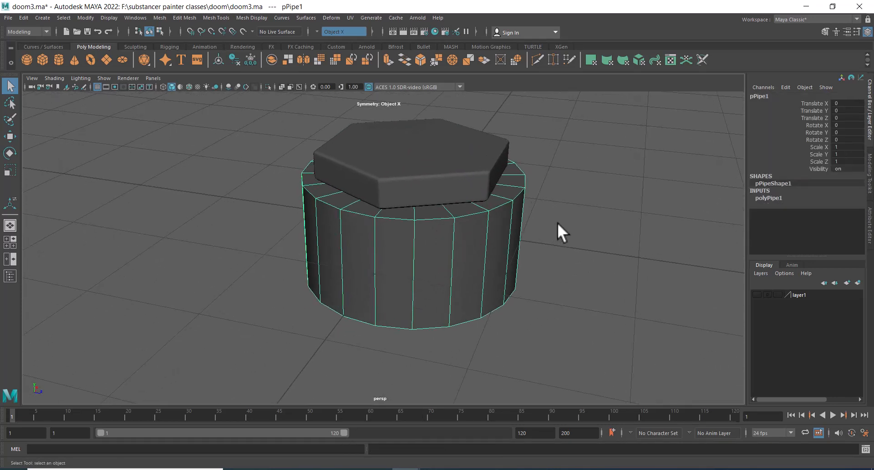
{"action": "left_click", "coordinate": [774, 197]}
{"action": "left_click", "coordinate": [813, 213]}
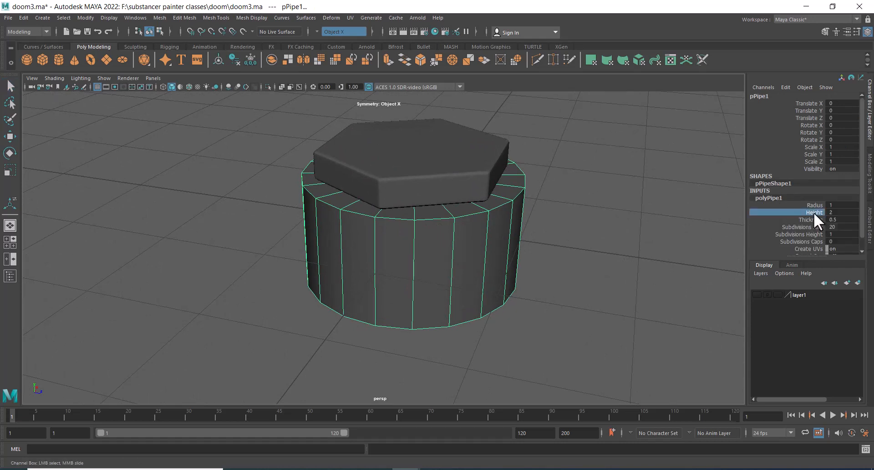
{"action": "middle_click_drag", "start_coordinate": [600, 241], "coordinate": [634, 241]}
{"action": "key", "text": "ctrl+z"}
{"action": "left_click", "coordinate": [809, 234]}
{"action": "mouse_move", "coordinate": [611, 269]}
{"action": "middle_mouse_down"}
{"action": "mouse_move", "coordinate": [595, 261]}
{"action": "mouse_move", "coordinate": [609, 258]}
{"action": "middle_mouse_up"}
{"action": "scroll", "coordinate": [522, 273], "scroll_direction": "up", "scroll_amount": 3}
{"action": "right_click_drag", "start_coordinate": [429, 233], "coordinate": [437, 181]}
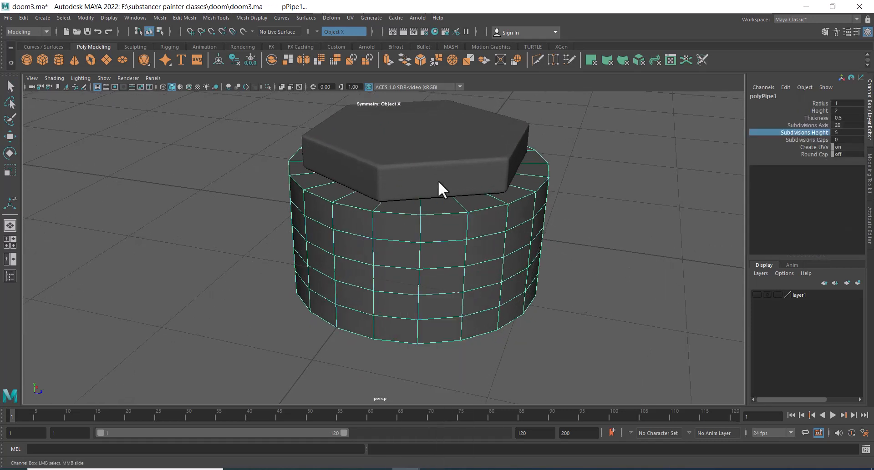
{"action": "right_click_drag", "start_coordinate": [438, 218], "coordinate": [515, 198]}
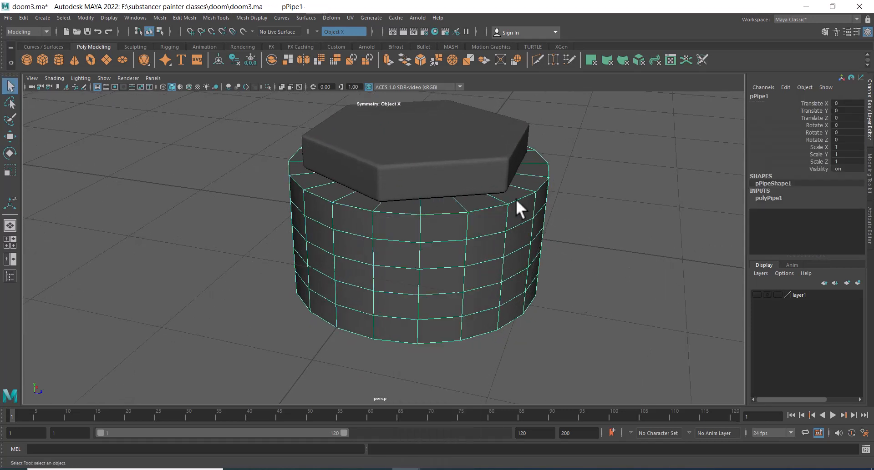
Set the pipe's subdivisions axis to 40
{"action": "left_click", "coordinate": [772, 197]}
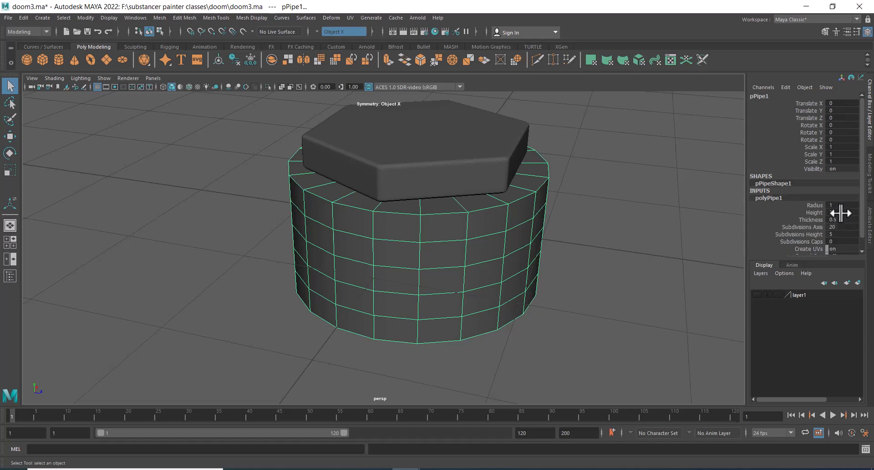
{"action": "left_click", "coordinate": [842, 227]}
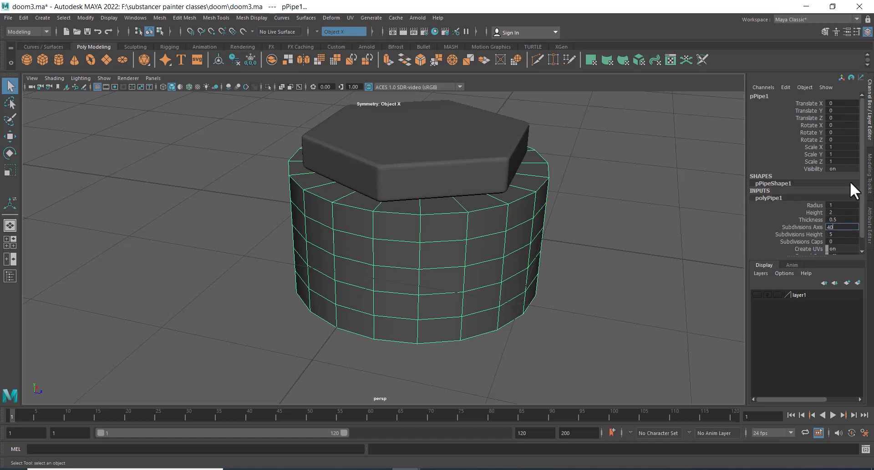
{"action": "type", "text": "40"}
{"action": "key", "text": "Return"}
Set the pipe's subdivisions axis to 60
{"action": "key", "text": "space"}
{"action": "left_click_drag", "start_coordinate": [487, 269], "coordinate": [357, 258]}
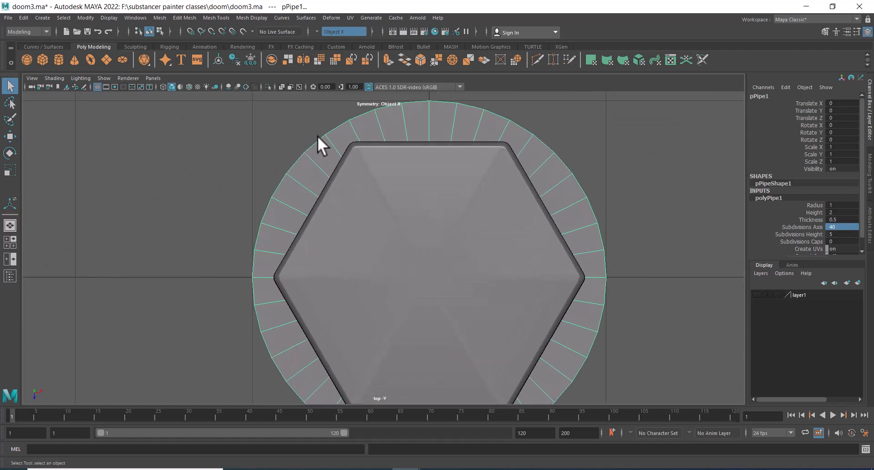
{"action": "scroll", "coordinate": [296, 204], "scroll_direction": "down", "scroll_amount": 2}
{"action": "scroll", "coordinate": [360, 247], "scroll_direction": "up", "scroll_amount": 5}
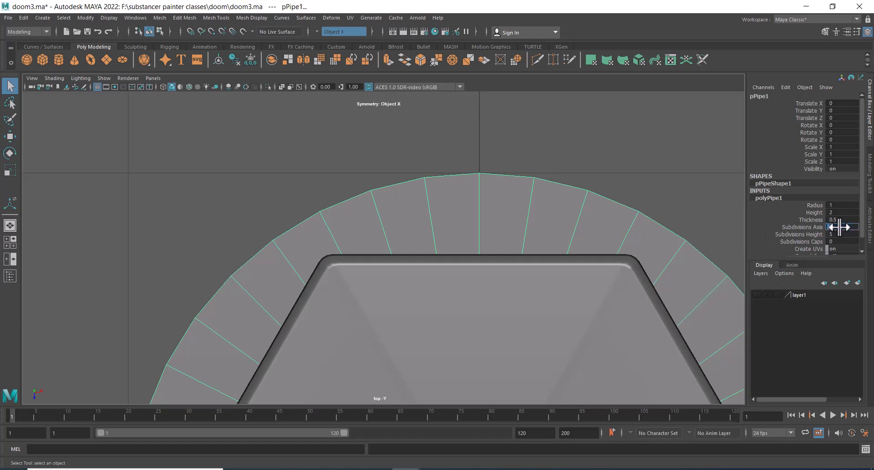
{"action": "type", "text": "0"}
{"action": "key", "text": "Return"}
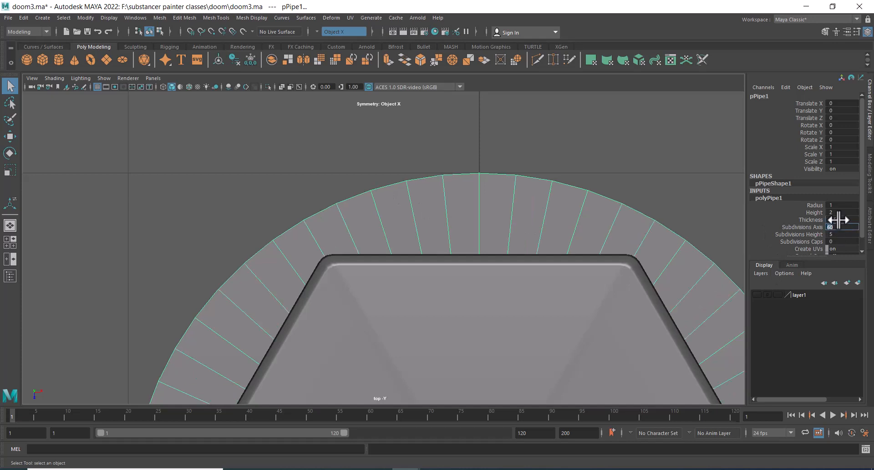
Bevel the pipe's top edge loop with a fraction of 0.14 and 4 segments
{"action": "right_click_drag", "start_coordinate": [464, 283], "coordinate": [446, 247], "text": "alt"}
{"action": "key", "text": "space"}
{"action": "left_click_drag", "start_coordinate": [416, 309], "coordinate": [418, 285]}
{"action": "right_click_drag", "start_coordinate": [428, 282], "coordinate": [492, 198], "text": "alt"}
{"action": "double_click", "coordinate": [439, 203]}
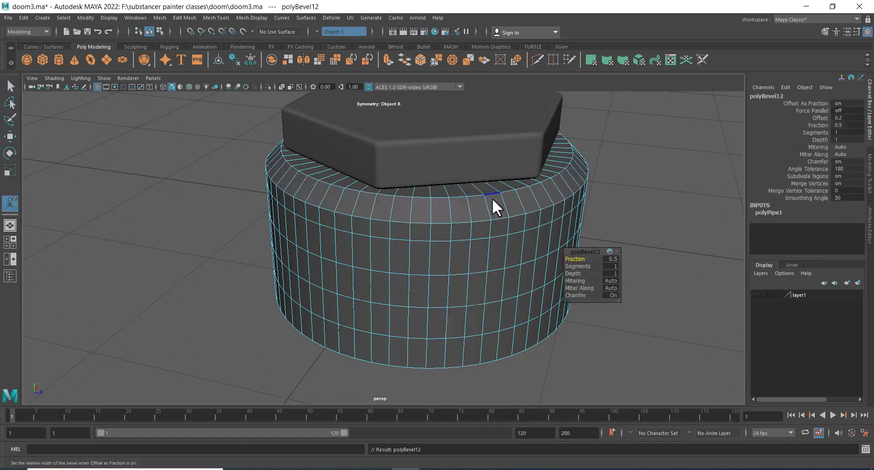
{"action": "mouse_move", "coordinate": [577, 267]}
{"action": "left_mouse_down"}
{"action": "mouse_move", "coordinate": [588, 265]}
{"action": "mouse_move", "coordinate": [564, 261]}
{"action": "left_mouse_up"}
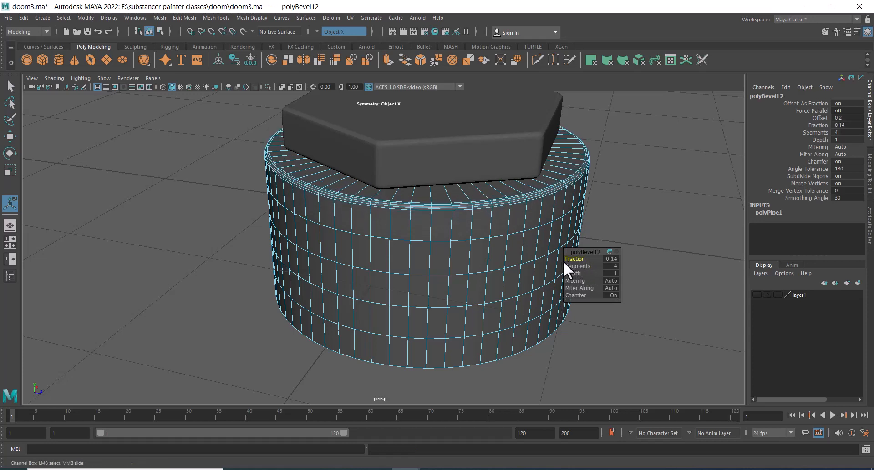
{"action": "right_click_drag", "start_coordinate": [504, 231], "coordinate": [556, 200]}
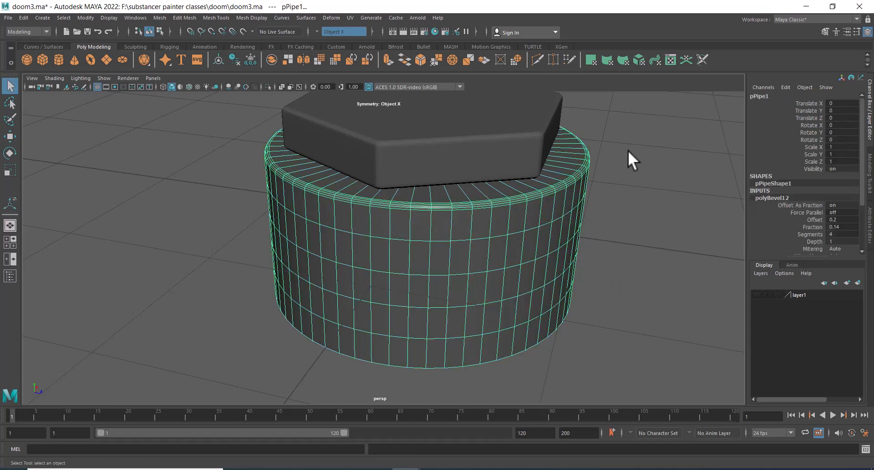
{"action": "left_click", "coordinate": [627, 150]}
Orbit and zoom around the pipe and cap to inspect the bevel
{"action": "right_click_drag", "start_coordinate": [626, 151], "coordinate": [486, 164], "text": "alt"}
{"action": "left_click_drag", "start_coordinate": [486, 164], "coordinate": [495, 243], "text": "alt"}
{"action": "right_click_drag", "start_coordinate": [495, 244], "coordinate": [519, 257], "text": "alt"}
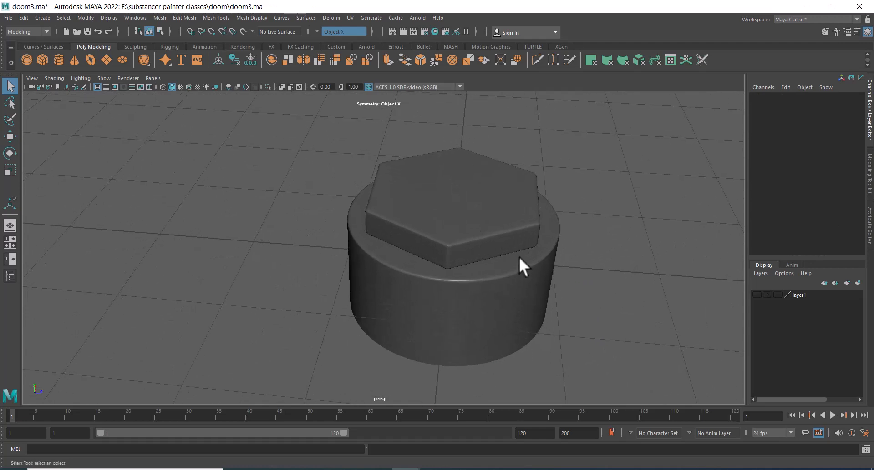
{"action": "middle_click_drag", "start_coordinate": [519, 256], "coordinate": [476, 203], "text": "alt"}
{"action": "right_click_drag", "start_coordinate": [476, 203], "coordinate": [441, 251], "text": "alt"}
{"action": "left_click_drag", "start_coordinate": [441, 252], "coordinate": [554, 218], "text": "alt"}
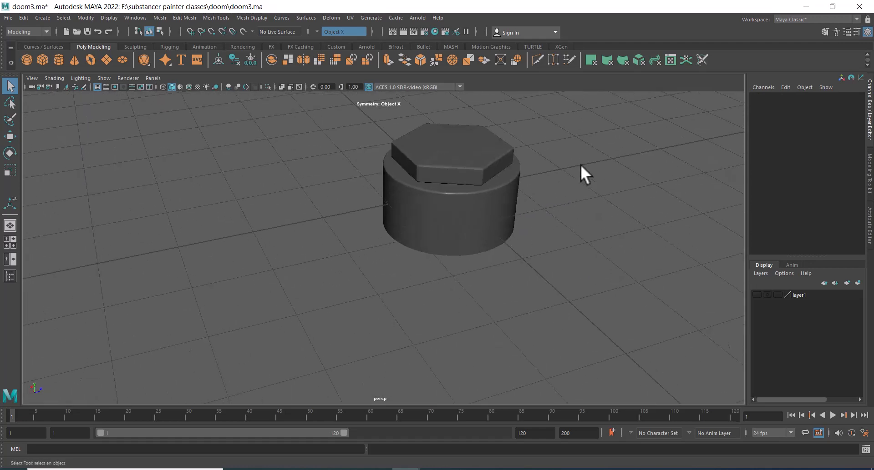
{"action": "left_click_drag", "start_coordinate": [580, 126], "coordinate": [391, 239]}
{"action": "right_click_drag", "start_coordinate": [392, 239], "coordinate": [487, 202], "text": "alt"}
{"action": "middle_click_drag", "start_coordinate": [486, 202], "coordinate": [423, 244], "text": "alt"}
{"action": "right_click_drag", "start_coordinate": [423, 244], "coordinate": [438, 239], "text": "alt"}
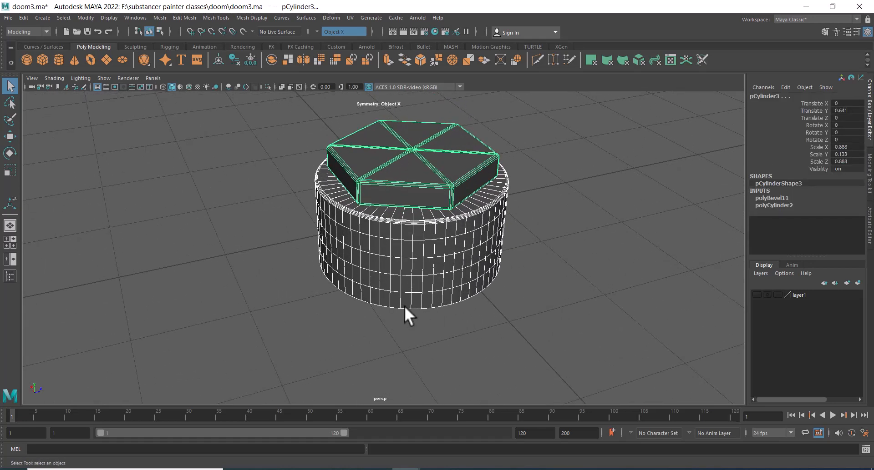
{"action": "left_click", "coordinate": [582, 304]}
{"action": "right_click_drag", "start_coordinate": [446, 244], "coordinate": [468, 296], "text": "alt"}
{"action": "middle_click_drag", "start_coordinate": [468, 296], "coordinate": [443, 238], "text": "alt"}
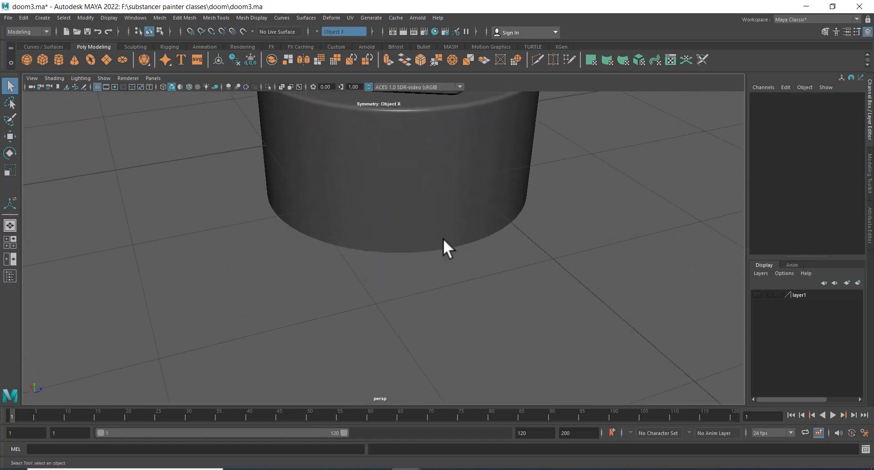
{"action": "right_click_drag", "start_coordinate": [450, 214], "coordinate": [454, 182]}
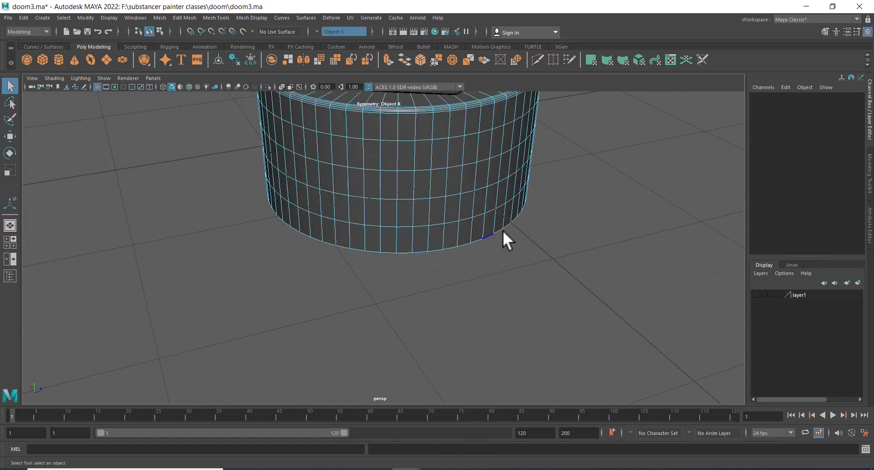
{"action": "middle_click_drag", "start_coordinate": [503, 230], "coordinate": [512, 270], "text": "alt"}
Undo the recent bevel changes on the pipe
{"action": "key", "text": "ctrl+z"}
{"action": "key", "text": "ctrl+z"}
{"action": "key", "text": "ctrl+z"}
{"action": "key", "text": "ctrl+z"}
{"action": "key", "text": "ctrl+z"}
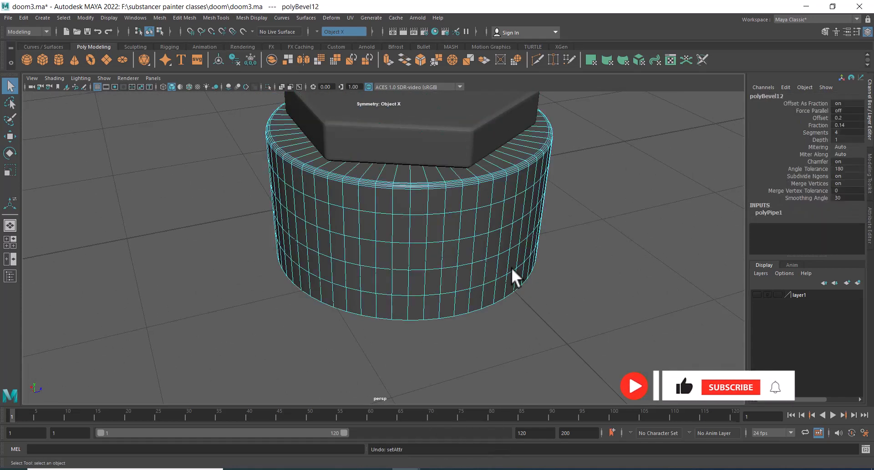
Bevel the pipe's top and bottom edge loops, adjusting the bevel fraction
{"action": "double_click", "coordinate": [431, 318], "text": "shift"}
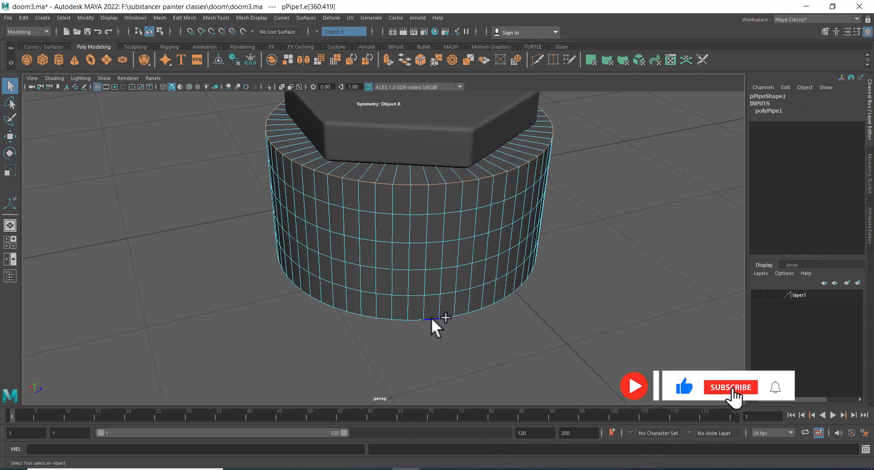
{"action": "right_click_drag", "start_coordinate": [537, 233], "coordinate": [572, 234], "text": "shift"}
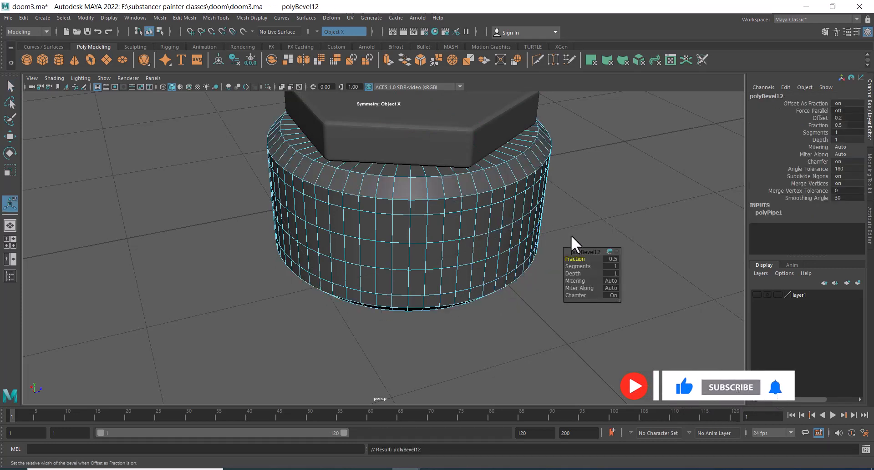
{"action": "mouse_move", "coordinate": [577, 266]}
{"action": "left_mouse_down"}
{"action": "mouse_move", "coordinate": [590, 265]}
{"action": "mouse_move", "coordinate": [561, 261]}
{"action": "left_mouse_up"}
{"action": "right_click_drag", "start_coordinate": [502, 206], "coordinate": [587, 152]}
{"action": "left_click", "coordinate": [569, 248]}
{"action": "scroll", "coordinate": [455, 219], "scroll_direction": "down", "scroll_amount": 5}
{"action": "left_click_drag", "start_coordinate": [420, 205], "coordinate": [504, 194], "text": "alt"}
{"action": "left_click", "coordinate": [384, 259]}
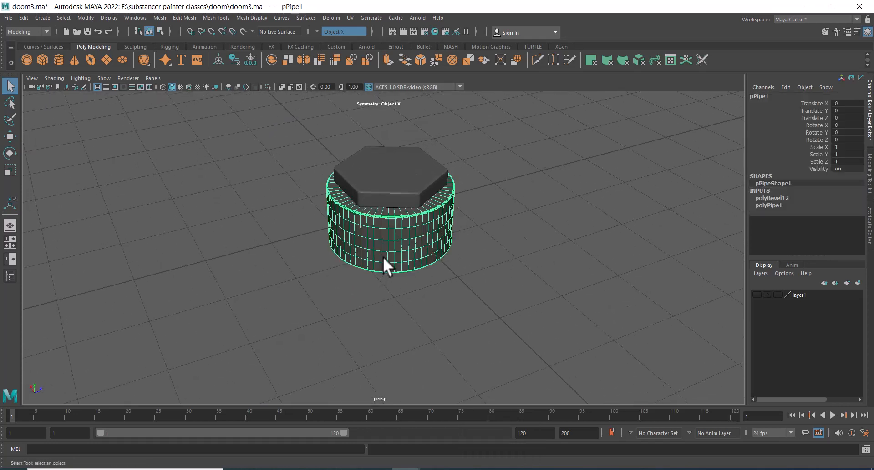
Flatten the pipe to about 0.32 scale Y and raise it to about 0.35 under the cap
{"action": "key", "text": "r"}
{"action": "left_click_drag", "start_coordinate": [391, 177], "coordinate": [411, 228]}
{"action": "key", "text": "w"}
{"action": "key", "text": "space"}
{"action": "middle_click_drag", "start_coordinate": [269, 238], "coordinate": [487, 190], "text": "alt"}
{"action": "right_click_drag", "start_coordinate": [486, 190], "coordinate": [490, 268], "text": "alt"}
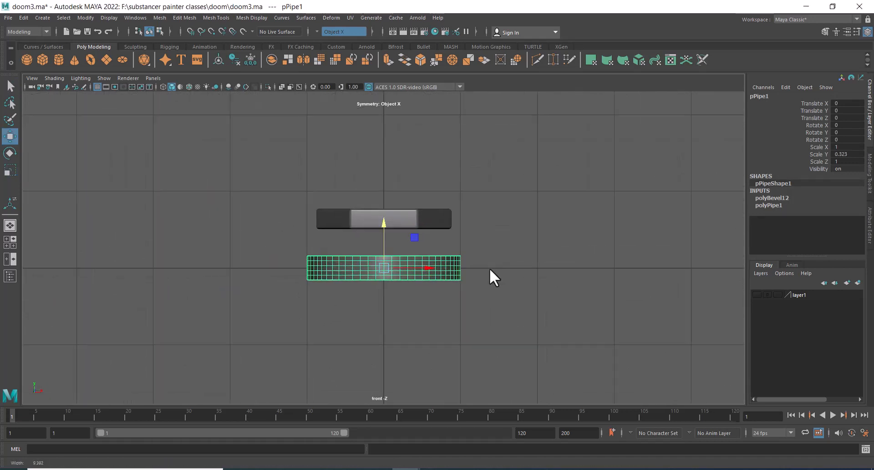
{"action": "left_click_drag", "start_coordinate": [382, 222], "coordinate": [384, 196]}
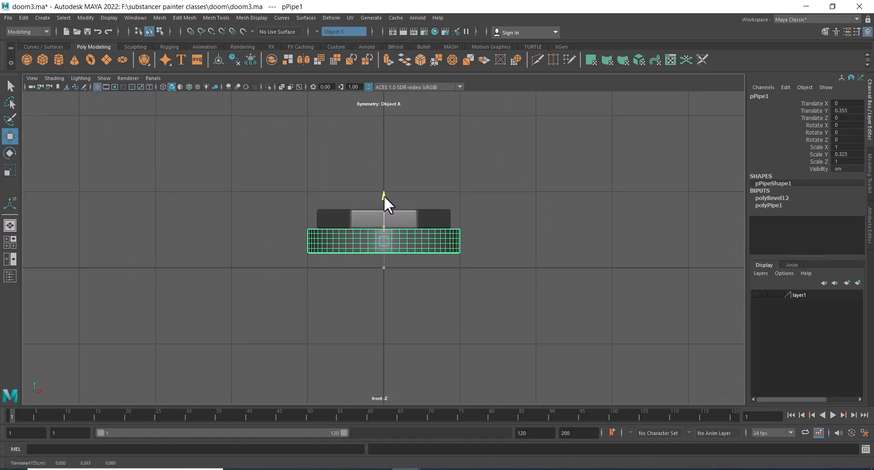
Select the hexagonal cap and the pipe together and group them
{"action": "left_click", "coordinate": [436, 214]}
{"action": "key", "text": "space"}
{"action": "left_click_drag", "start_coordinate": [428, 282], "coordinate": [431, 254]}
{"action": "right_click_drag", "start_coordinate": [461, 240], "coordinate": [469, 259], "text": "alt"}
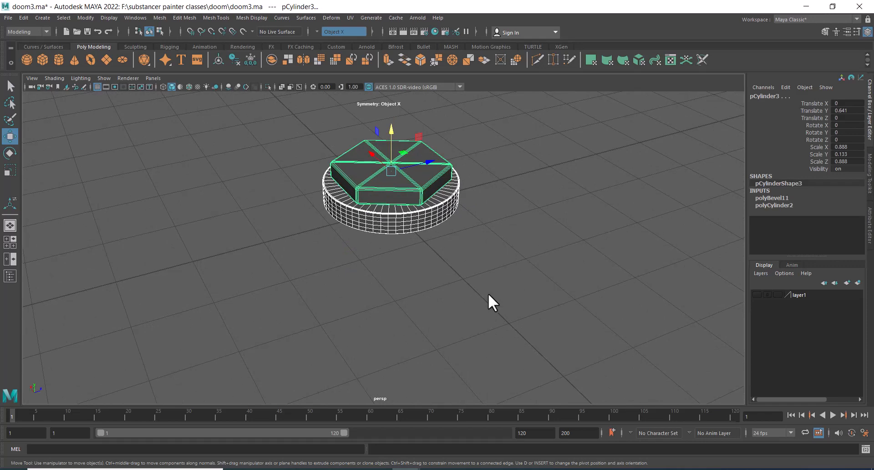
{"action": "key", "text": "ctrl+g"}
Place the group in the housing's recess, scaling it to about 0.55 and raising it to about 0.33
{"action": "right_click_drag", "start_coordinate": [485, 293], "coordinate": [429, 242], "text": "alt"}
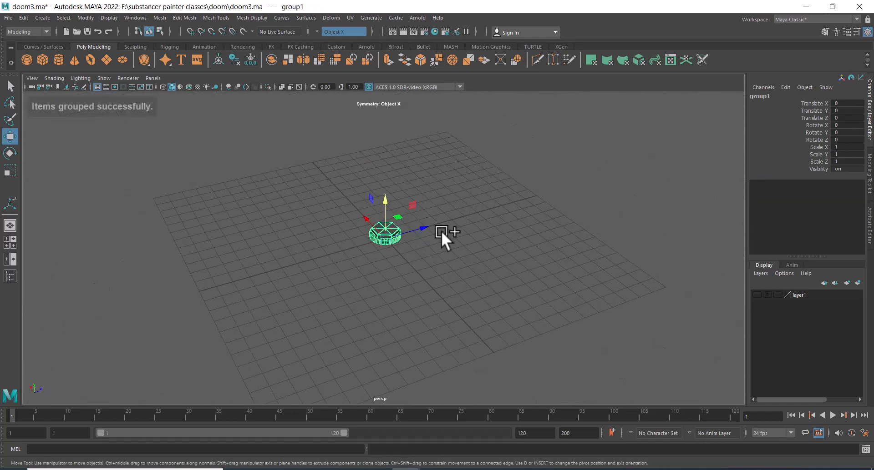
{"action": "key", "text": "shift+i"}
{"action": "left_click_drag", "start_coordinate": [457, 258], "coordinate": [388, 250], "text": "alt"}
{"action": "key", "text": "space"}
{"action": "middle_click_drag", "start_coordinate": [399, 259], "coordinate": [326, 167], "text": "alt"}
{"action": "left_click_drag", "start_coordinate": [315, 180], "coordinate": [401, 293]}
{"action": "key", "text": "r"}
{"action": "key", "text": "space"}
{"action": "left_click_drag", "start_coordinate": [507, 283], "coordinate": [509, 298]}
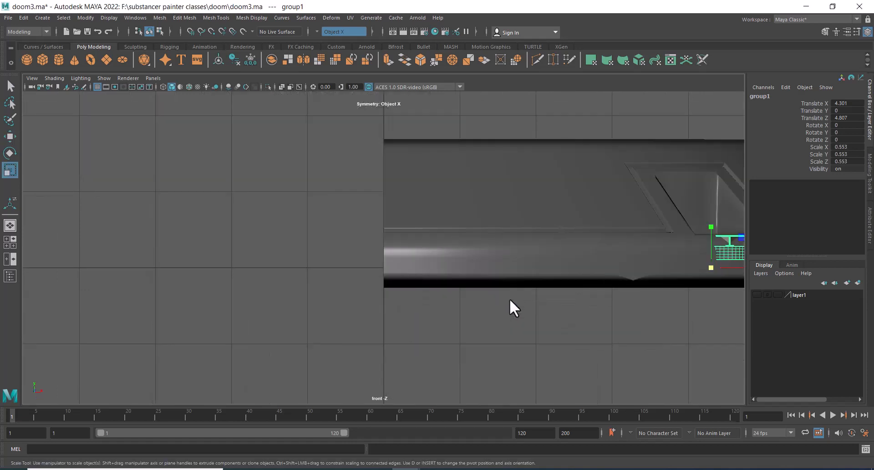
{"action": "middle_click_drag", "start_coordinate": [509, 298], "coordinate": [204, 285], "text": "alt"}
{"action": "scroll", "coordinate": [205, 284], "scroll_direction": "up", "scroll_amount": 2}
{"action": "key", "text": "w"}
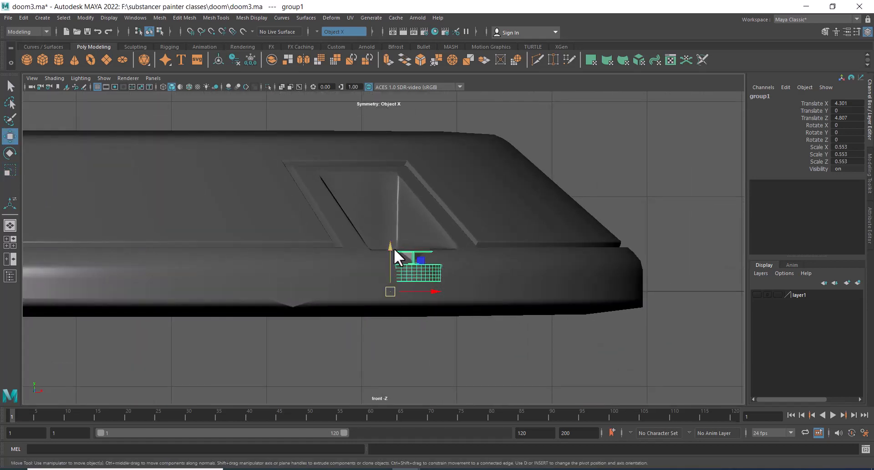
{"action": "left_click_drag", "start_coordinate": [394, 248], "coordinate": [394, 228]}
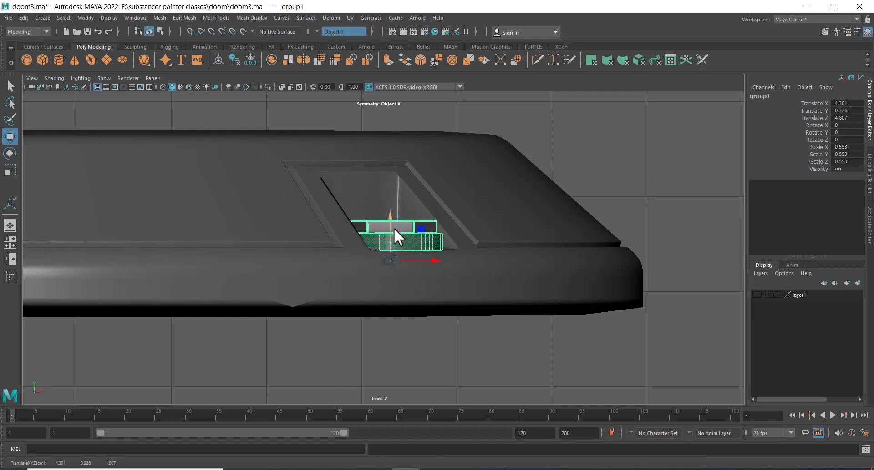
Scale the group down to about 0.4 and raise it to about 0.37
{"action": "key", "text": "r"}
{"action": "left_click_drag", "start_coordinate": [393, 261], "coordinate": [376, 267]}
{"action": "key", "text": "space"}
{"action": "left_click_drag", "start_coordinate": [445, 280], "coordinate": [476, 160]}
{"action": "left_click_drag", "start_coordinate": [460, 269], "coordinate": [428, 274], "text": "alt"}
{"action": "middle_click_drag", "start_coordinate": [429, 275], "coordinate": [424, 228], "text": "alt"}
{"action": "right_click_drag", "start_coordinate": [424, 255], "coordinate": [473, 301], "text": "alt"}
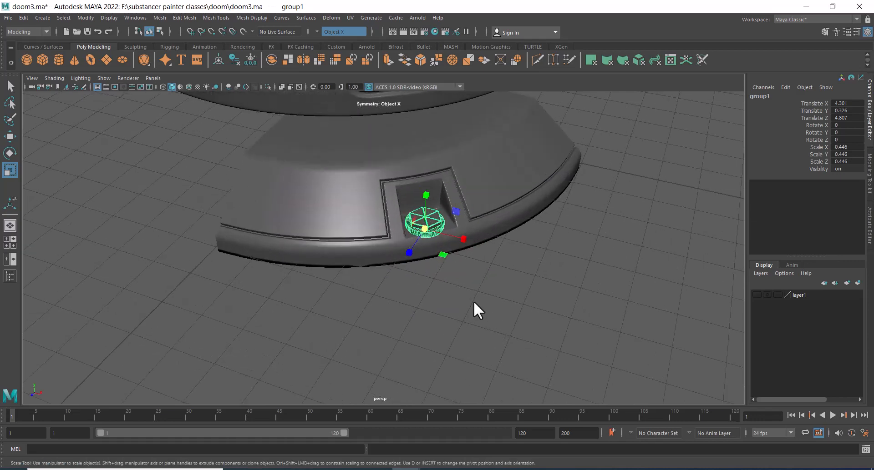
{"action": "left_click_drag", "start_coordinate": [473, 301], "coordinate": [459, 225], "text": "alt"}
{"action": "middle_click_drag", "start_coordinate": [458, 226], "coordinate": [464, 331], "text": "alt"}
{"action": "scroll", "coordinate": [432, 270], "scroll_direction": "up", "scroll_amount": 10}
{"action": "middle_click_drag", "start_coordinate": [443, 164], "coordinate": [447, 246], "text": "alt"}
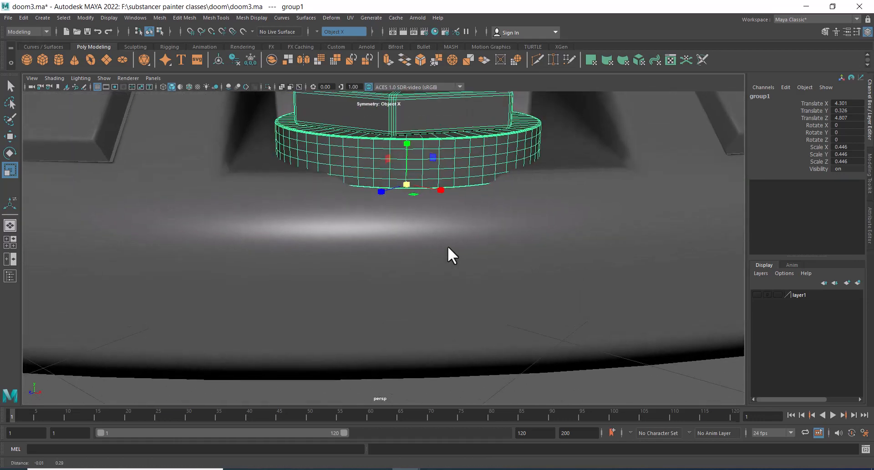
{"action": "left_click_drag", "start_coordinate": [405, 182], "coordinate": [383, 209]}
{"action": "key", "text": "w"}
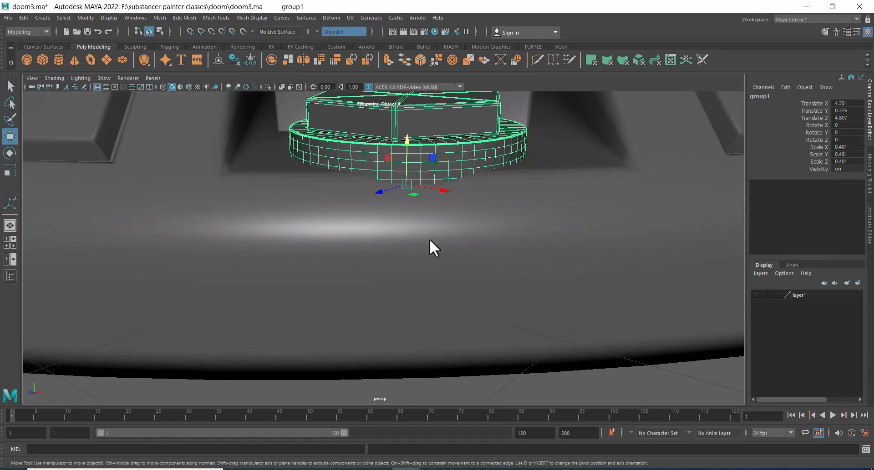
{"action": "left_click_drag", "start_coordinate": [430, 239], "coordinate": [419, 201], "text": "alt"}
Scale the group down further to about 0.26
{"action": "mouse_move", "coordinate": [406, 132]}
{"action": "left_mouse_down"}
{"action": "mouse_move", "coordinate": [408, 119]}
{"action": "mouse_move", "coordinate": [407, 130]}
{"action": "left_mouse_up"}
{"action": "scroll", "coordinate": [426, 228], "scroll_direction": "down", "scroll_amount": 5}
{"action": "left_click_drag", "start_coordinate": [426, 228], "coordinate": [538, 302], "text": "alt"}
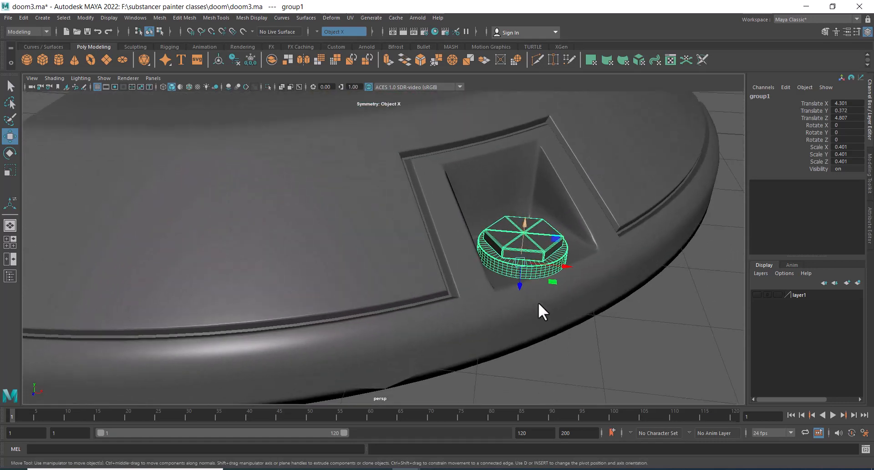
{"action": "key", "text": "r"}
{"action": "left_click_drag", "start_coordinate": [521, 260], "coordinate": [535, 299]}
Raise the group to about 0.4 so it sits inside the recess
{"action": "key", "text": "w"}
{"action": "right_click_drag", "start_coordinate": [535, 299], "coordinate": [582, 309], "text": "alt"}
{"action": "middle_click_drag", "start_coordinate": [582, 309], "coordinate": [452, 252], "text": "alt"}
{"action": "right_click_drag", "start_coordinate": [451, 253], "coordinate": [468, 256], "text": "alt"}
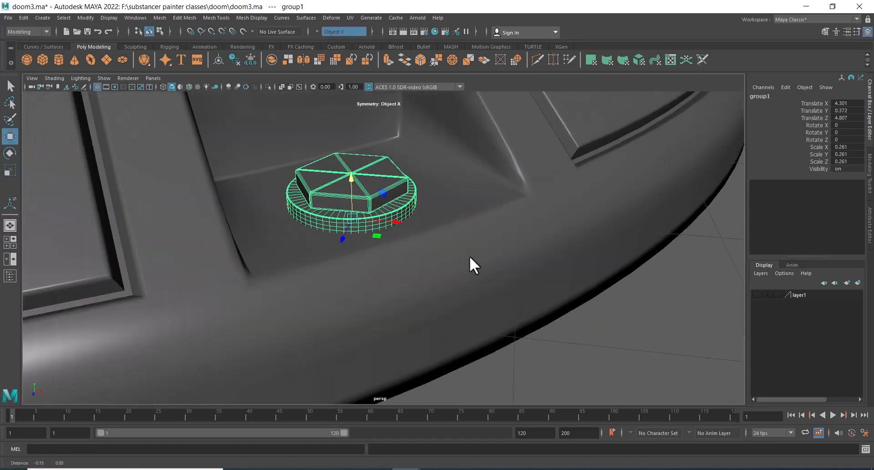
{"action": "middle_click_drag", "start_coordinate": [469, 255], "coordinate": [487, 253], "text": "alt"}
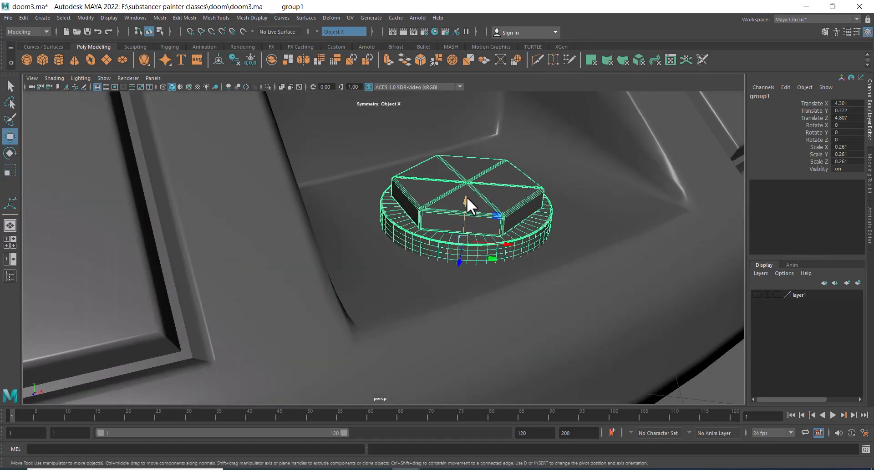
{"action": "left_click_drag", "start_coordinate": [466, 196], "coordinate": [462, 194]}
{"action": "right_click_drag", "start_coordinate": [484, 241], "coordinate": [477, 226], "text": "alt"}
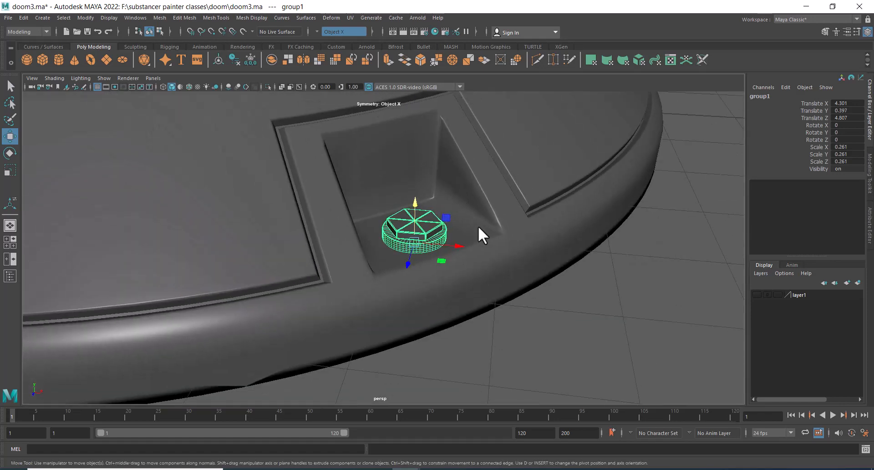
{"action": "left_click_drag", "start_coordinate": [477, 226], "coordinate": [460, 200], "text": "alt"}
{"action": "middle_click_drag", "start_coordinate": [461, 200], "coordinate": [457, 235], "text": "alt"}
{"action": "left_click_drag", "start_coordinate": [458, 235], "coordinate": [497, 335], "text": "alt"}
{"action": "scroll", "coordinate": [494, 337], "scroll_direction": "up", "scroll_amount": 3}
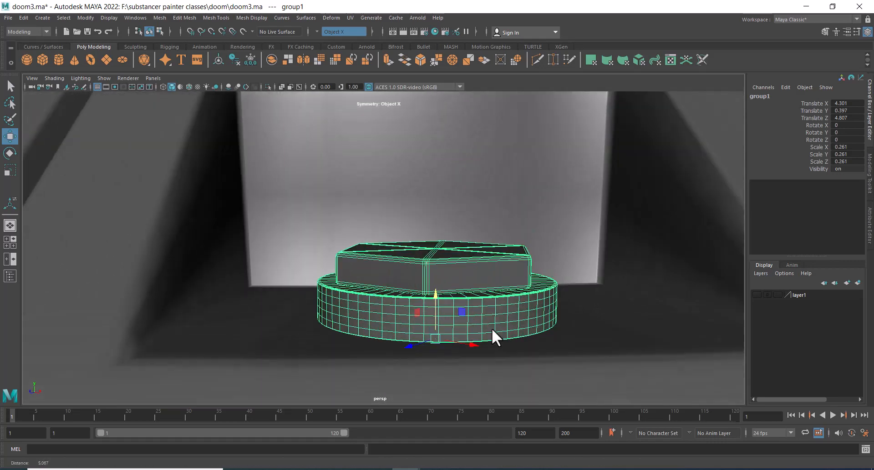
{"action": "left_click_drag", "start_coordinate": [438, 297], "coordinate": [452, 324]}
Switch the front view to wireframe and lower the group slightly to about 0.39
{"action": "key", "text": "space"}
{"action": "key", "text": "4"}
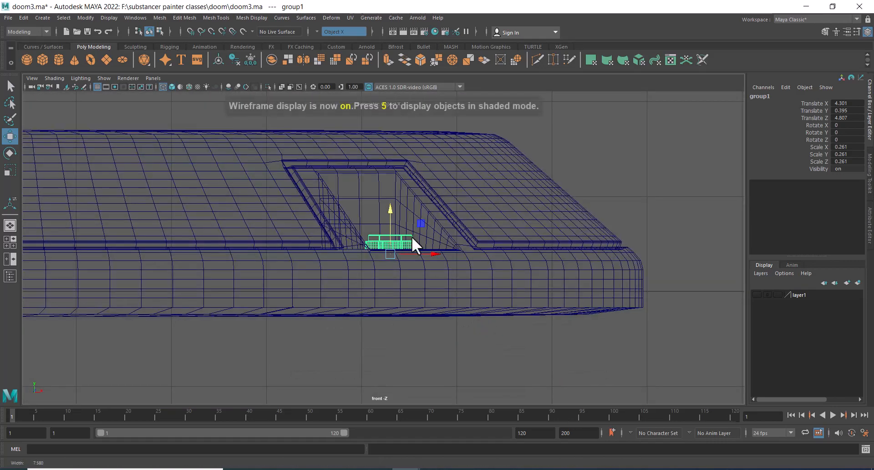
{"action": "scroll", "coordinate": [411, 237], "scroll_direction": "up", "scroll_amount": 4}
{"action": "scroll", "coordinate": [419, 256], "scroll_direction": "up", "scroll_amount": 6}
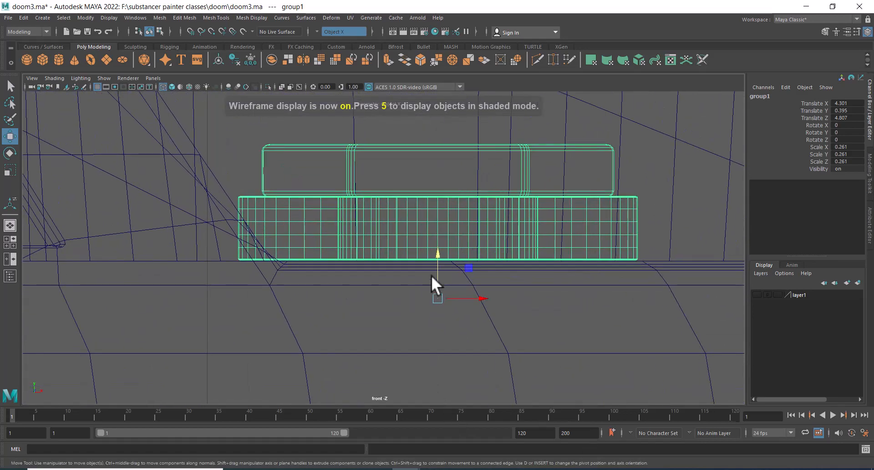
{"action": "left_click_drag", "start_coordinate": [434, 252], "coordinate": [433, 254]}
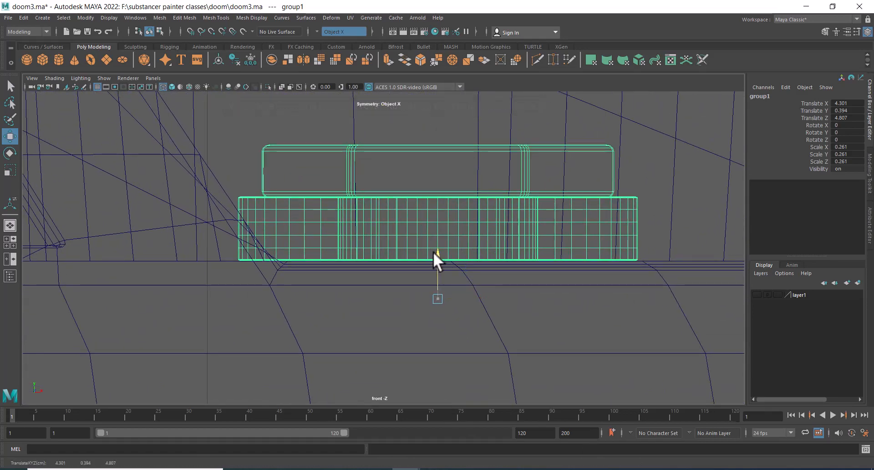
Orbit around the grouped part in the recess in perspective and compare it with the reference image
{"action": "key", "text": "space"}
{"action": "left_click_drag", "start_coordinate": [467, 282], "coordinate": [467, 260]}
{"action": "right_click_drag", "start_coordinate": [514, 281], "coordinate": [462, 335], "text": "alt"}
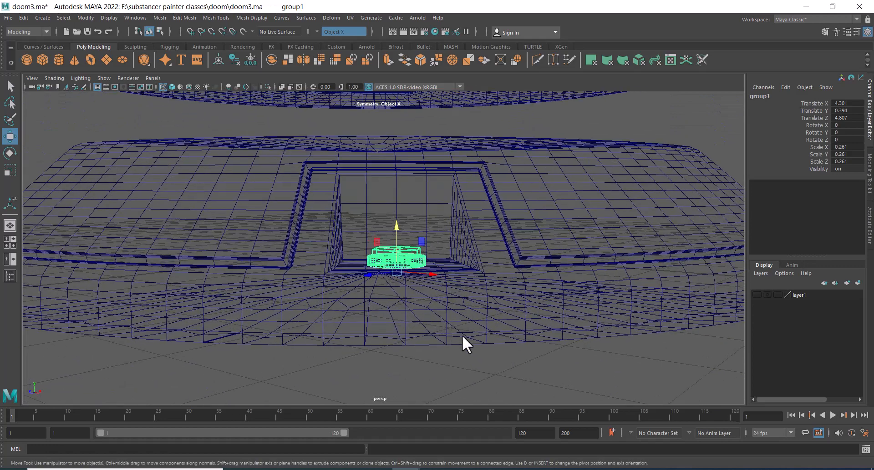
{"action": "left_click", "coordinate": [518, 469]}
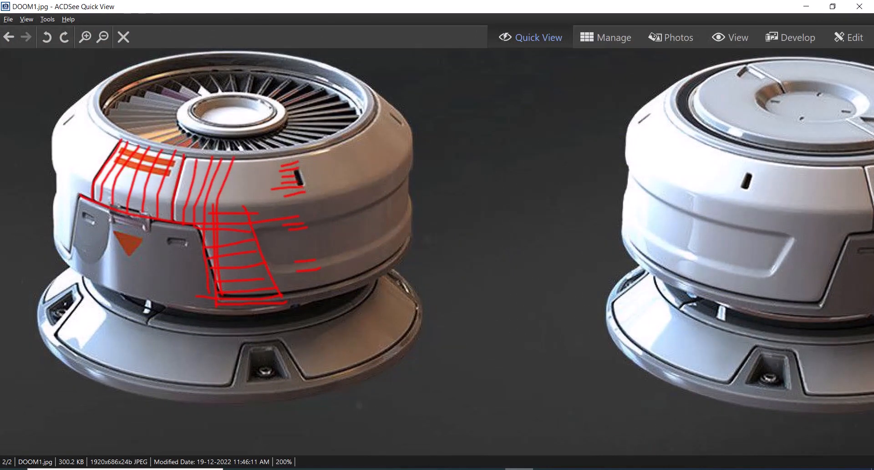
{"action": "left_click", "coordinate": [518, 469]}
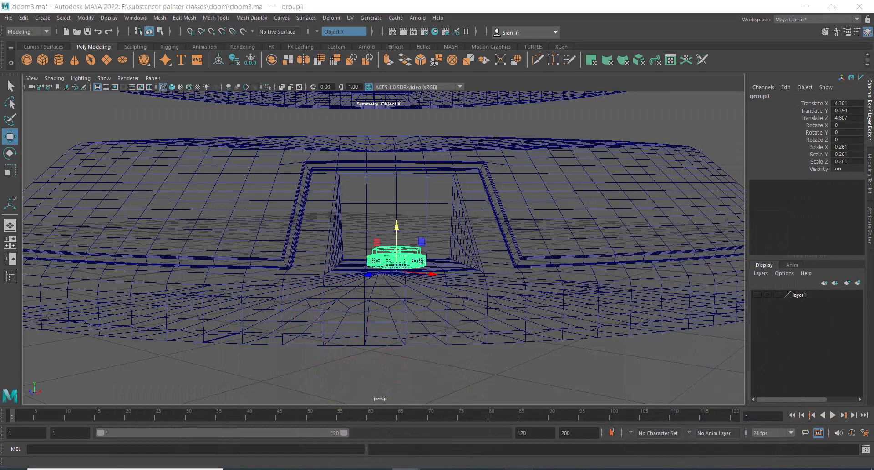
{"action": "left_click", "coordinate": [519, 469]}
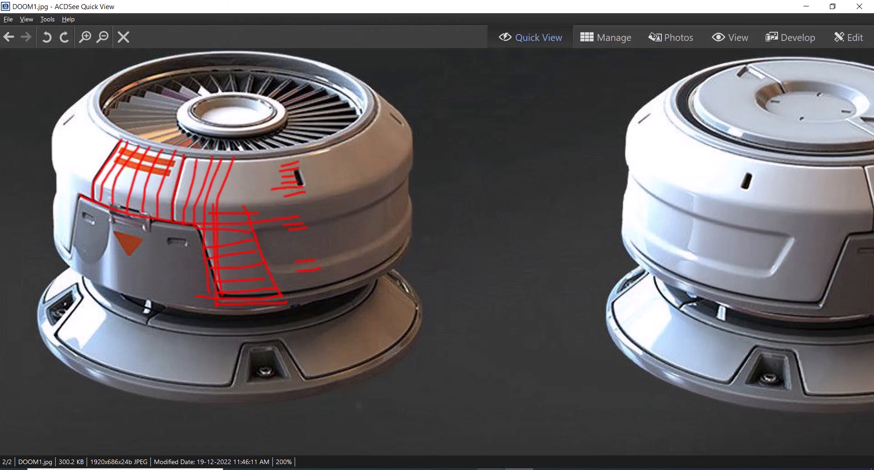
{"action": "left_click", "coordinate": [518, 469]}
Switch the perspective view back to shaded display and inspect the cap sitting in the recess
{"action": "mouse_move", "coordinate": [503, 292]}
{"action": "left_mouse_down", "text": "alt"}
{"action": "mouse_move", "coordinate": [531, 334]}
{"action": "mouse_move", "coordinate": [551, 181]}
{"action": "left_mouse_up", "text": "alt"}
{"action": "key", "text": "space"}
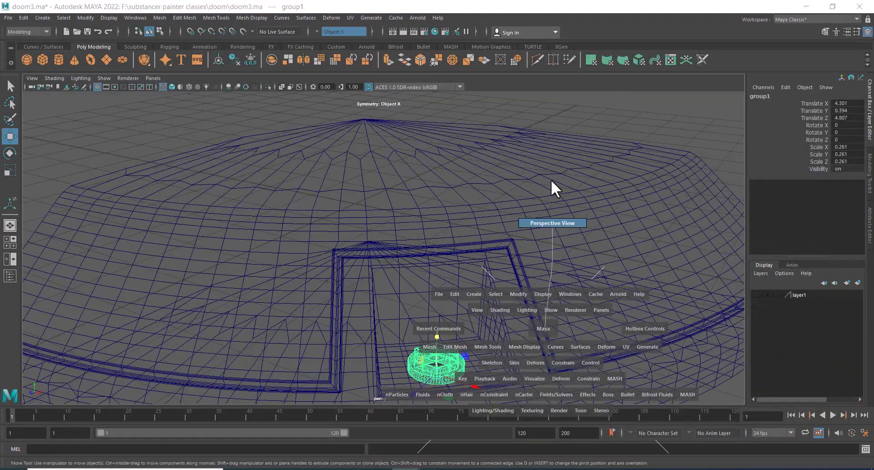
{"action": "mouse_move", "coordinate": [523, 318]}
{"action": "left_mouse_down", "text": "alt"}
{"action": "mouse_move", "coordinate": [558, 355]}
{"action": "mouse_move", "coordinate": [551, 387]}
{"action": "left_mouse_up", "text": "alt"}
{"action": "middle_click_drag", "start_coordinate": [551, 387], "coordinate": [513, 345], "text": "alt"}
{"action": "right_click_drag", "start_coordinate": [513, 345], "coordinate": [531, 334], "text": "alt"}
{"action": "key", "text": "5"}
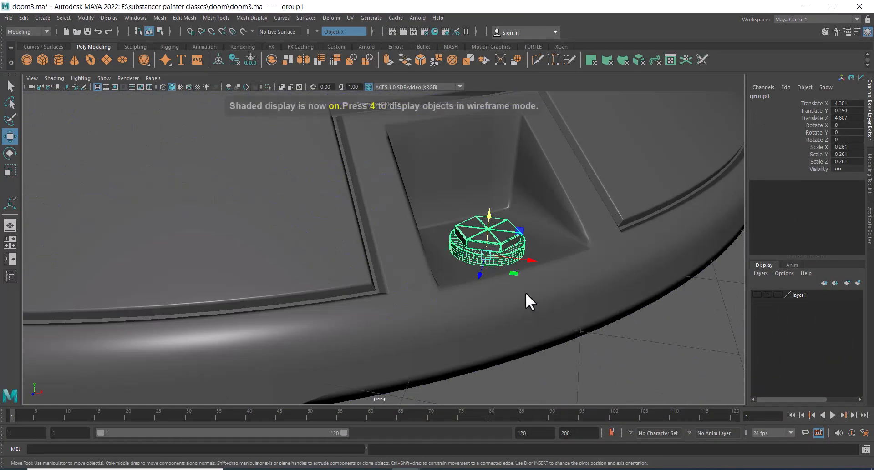
{"action": "left_click_drag", "start_coordinate": [525, 292], "coordinate": [587, 363], "text": "alt"}
{"action": "middle_click_drag", "start_coordinate": [587, 362], "coordinate": [493, 191], "text": "alt"}
{"action": "right_click_drag", "start_coordinate": [493, 191], "coordinate": [574, 298], "text": "alt"}
Select the hexagonal cap and hide all other objects to isolate it
{"action": "left_click", "coordinate": [433, 201]}
{"action": "left_click", "coordinate": [406, 149]}
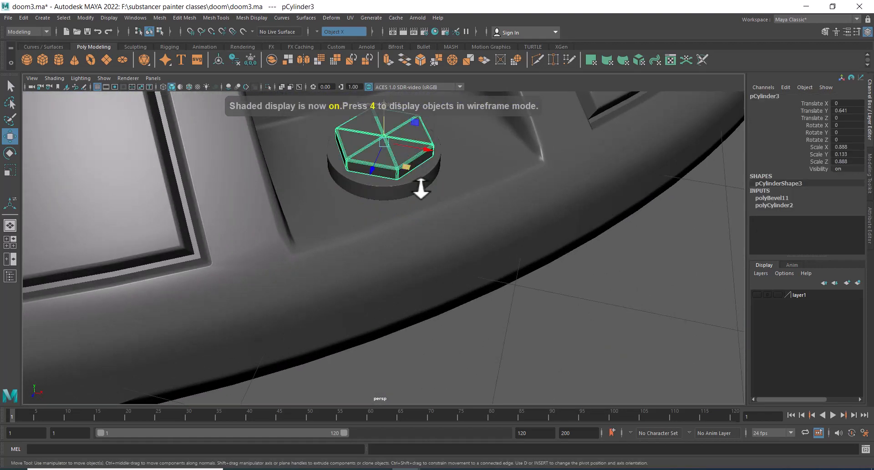
{"action": "middle_click_drag", "start_coordinate": [424, 175], "coordinate": [454, 242], "text": "alt"}
{"action": "key", "text": "alt+h"}
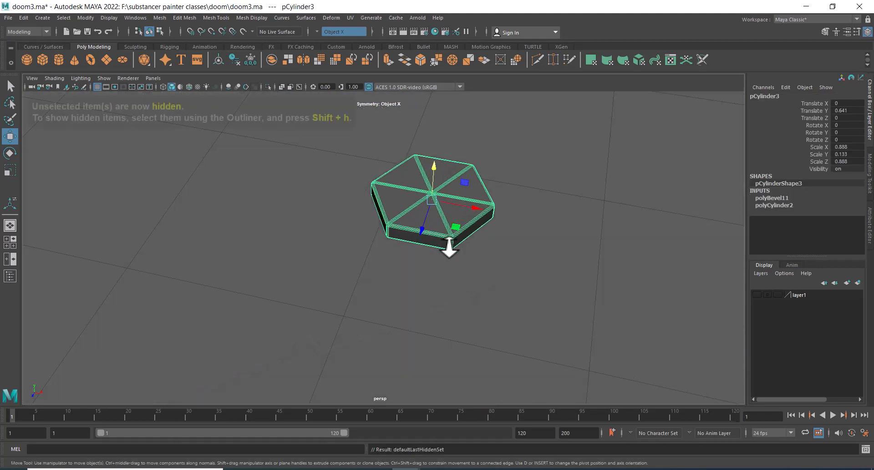
{"action": "left_click_drag", "start_coordinate": [440, 215], "coordinate": [447, 234], "text": "alt"}
{"action": "middle_click_drag", "start_coordinate": [447, 233], "coordinate": [482, 158], "text": "alt"}
{"action": "right_click_drag", "start_coordinate": [482, 158], "coordinate": [525, 313], "text": "alt"}
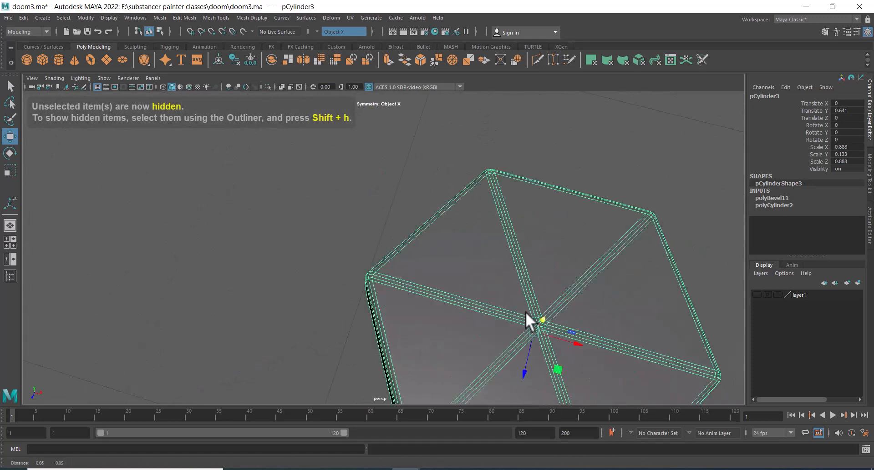
{"action": "middle_click_drag", "start_coordinate": [526, 312], "coordinate": [474, 282], "text": "alt"}
{"action": "right_click_drag", "start_coordinate": [569, 194], "coordinate": [569, 225]}
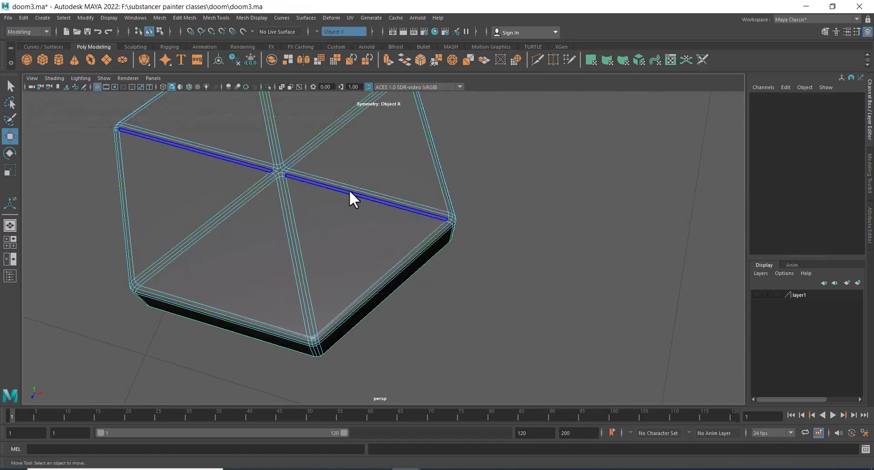
Select the cap's top faces and extrude them with an offset of 0.01
{"action": "left_click", "coordinate": [242, 138]}
{"action": "left_click_drag", "start_coordinate": [241, 138], "coordinate": [326, 207]}
{"action": "scroll", "coordinate": [318, 213], "scroll_direction": "down", "scroll_amount": 5}
{"action": "key", "text": "space"}
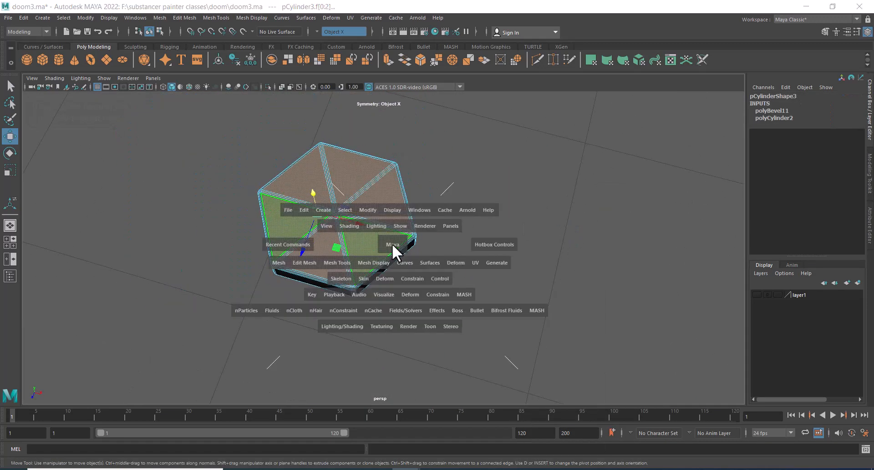
{"action": "left_click_drag", "start_coordinate": [392, 244], "coordinate": [401, 268]}
{"action": "left_click_drag", "start_coordinate": [673, 160], "coordinate": [114, 238]}
{"action": "key", "text": "space"}
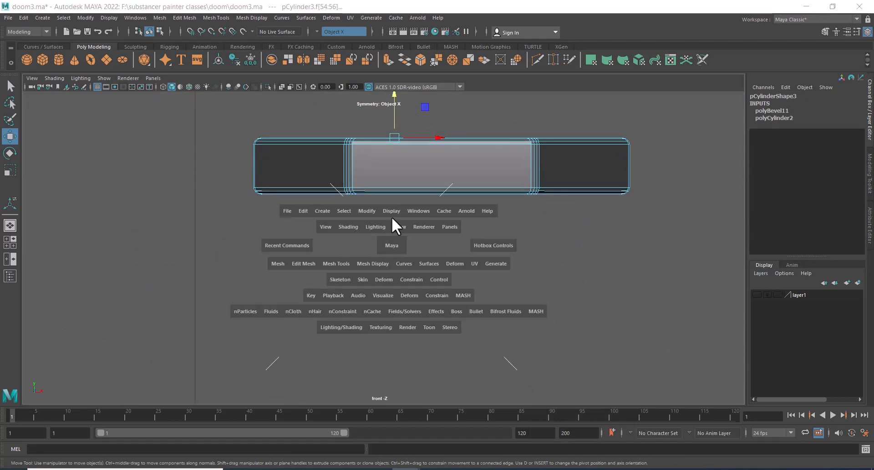
{"action": "left_click", "coordinate": [390, 221]}
{"action": "right_click_drag", "start_coordinate": [372, 264], "coordinate": [428, 196], "text": "alt"}
{"action": "middle_click_drag", "start_coordinate": [381, 170], "coordinate": [529, 256], "text": "alt"}
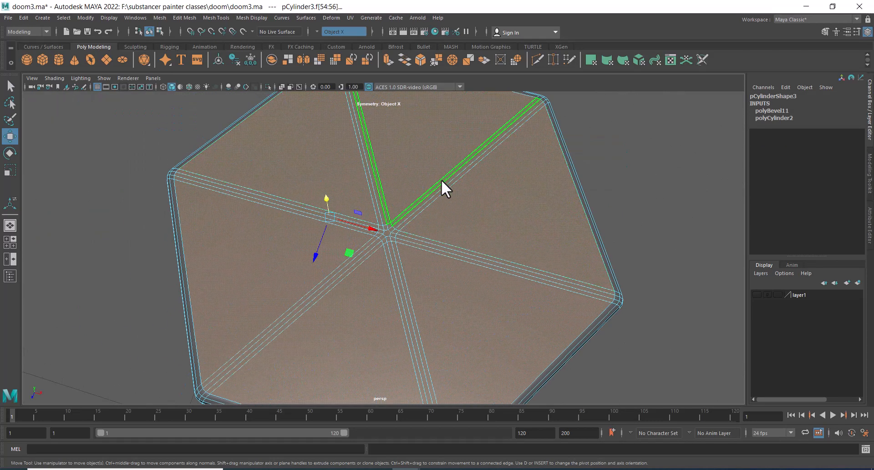
{"action": "right_click_drag", "start_coordinate": [441, 180], "coordinate": [441, 205], "text": "shift"}
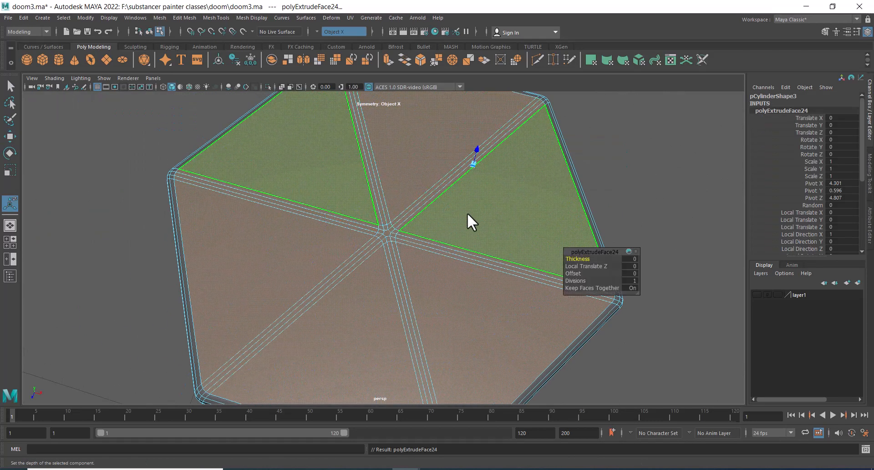
{"action": "left_click", "coordinate": [574, 273]}
{"action": "middle_click_drag", "start_coordinate": [574, 272], "coordinate": [343, 220]}
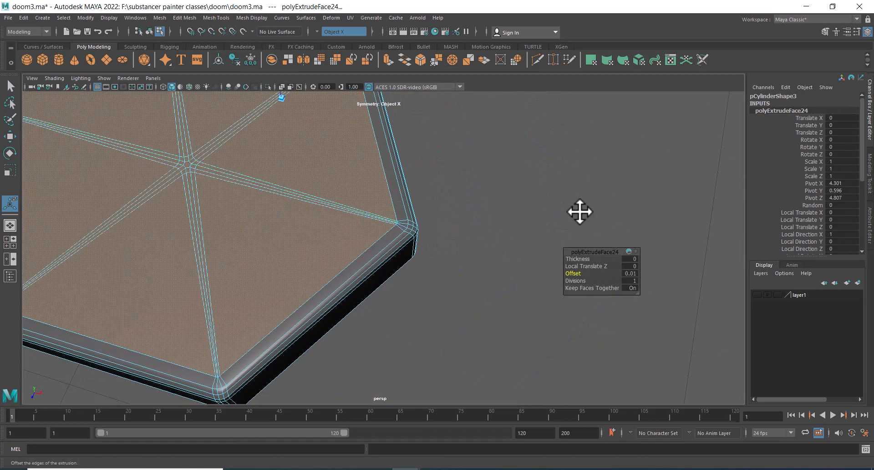
Extrude the top faces again, setting the offset to 0.08
{"action": "middle_click_drag", "start_coordinate": [420, 187], "coordinate": [522, 208], "text": "alt"}
{"action": "key", "text": "ctrl+e"}
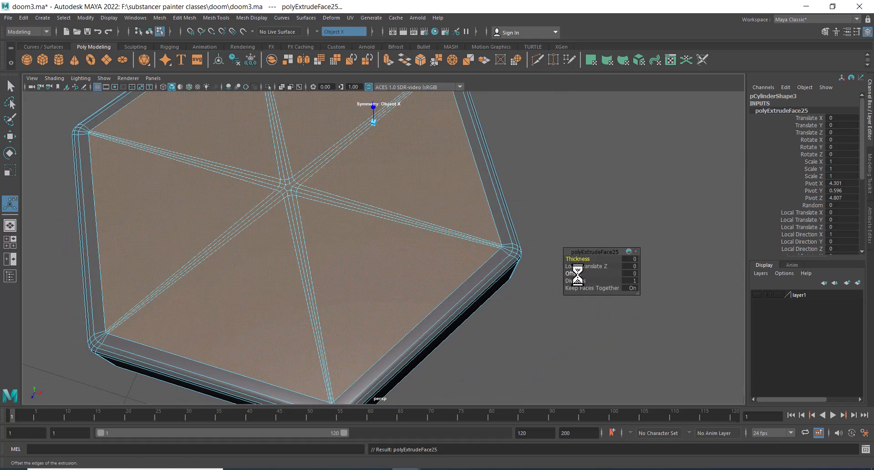
{"action": "left_click", "coordinate": [576, 275]}
{"action": "middle_click_drag", "start_coordinate": [577, 275], "coordinate": [416, 265]}
{"action": "key", "text": "f"}
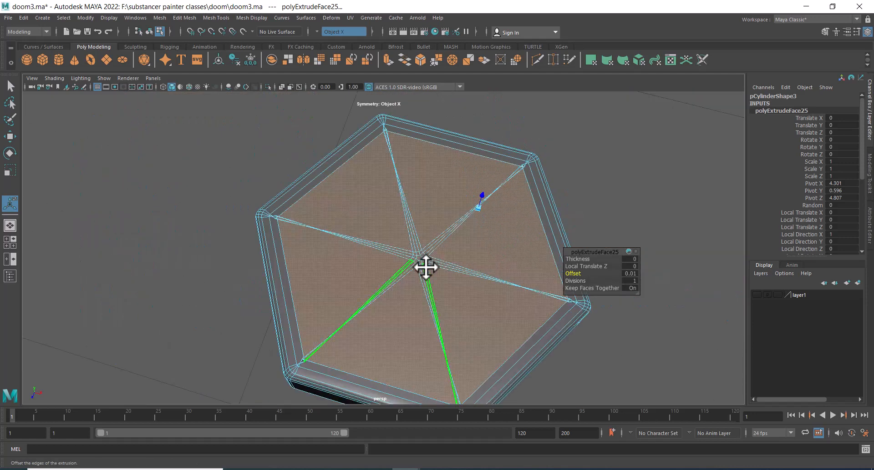
{"action": "middle_click_drag", "start_coordinate": [368, 298], "coordinate": [384, 224], "text": "alt"}
{"action": "right_click_drag", "start_coordinate": [384, 224], "coordinate": [407, 345], "text": "alt"}
{"action": "middle_click_drag", "start_coordinate": [397, 352], "coordinate": [417, 272], "text": "alt"}
{"action": "right_click_drag", "start_coordinate": [416, 273], "coordinate": [366, 245], "text": "alt"}
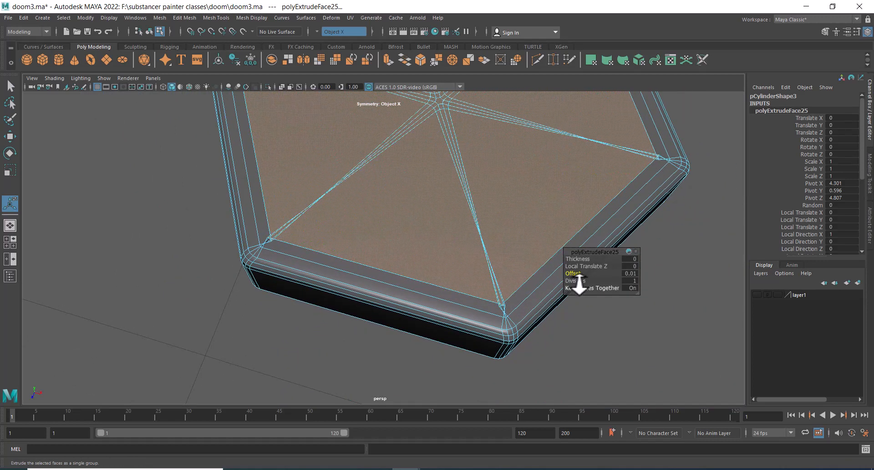
{"action": "left_click_drag", "start_coordinate": [577, 275], "coordinate": [580, 275]}
{"action": "right_click_drag", "start_coordinate": [448, 257], "coordinate": [392, 207], "text": "alt"}
{"action": "middle_click_drag", "start_coordinate": [408, 221], "coordinate": [392, 230], "text": "alt"}
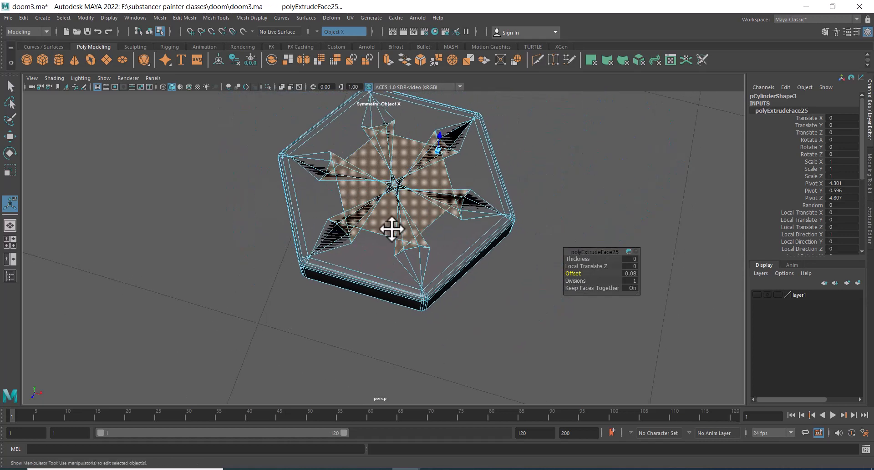
{"action": "mouse_move", "coordinate": [392, 230]}
{"action": "right_mouse_down", "text": "alt"}
{"action": "mouse_move", "coordinate": [394, 247]}
{"action": "mouse_move", "coordinate": [389, 217]}
{"action": "mouse_move", "coordinate": [390, 230]}
{"action": "right_mouse_up", "text": "alt"}
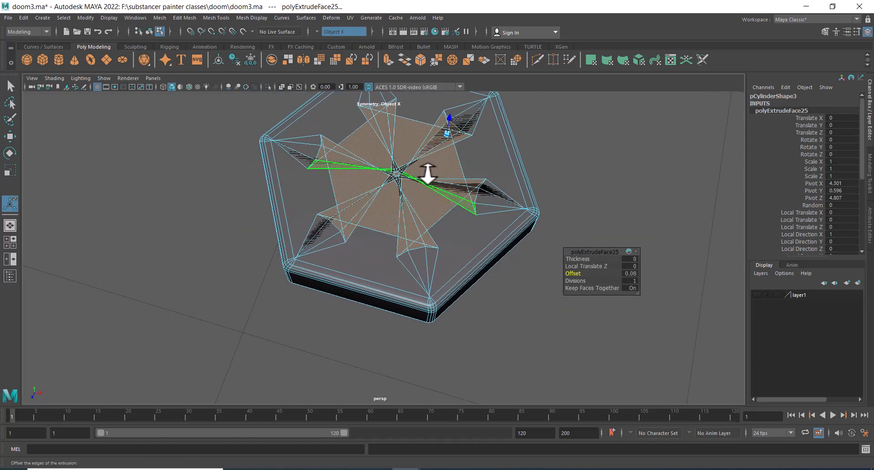
Convert the selection to vertices and merge the inner vertices with a distance threshold of 0.15
{"action": "right_click", "coordinate": [438, 153]}
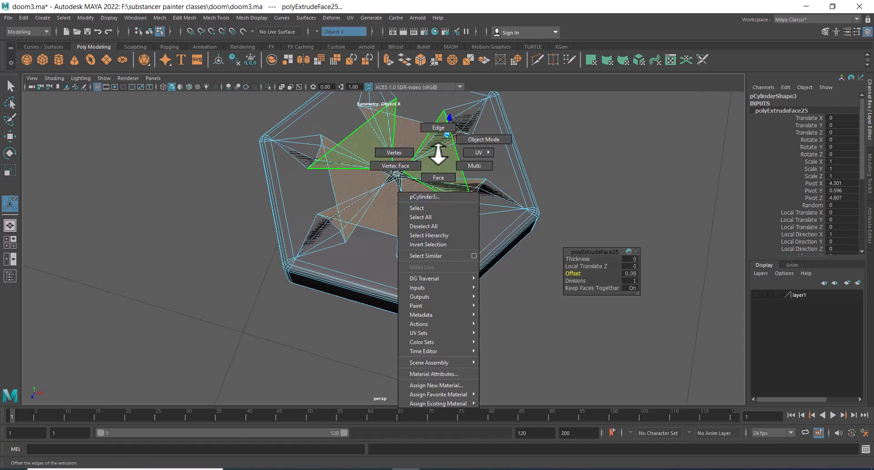
{"action": "right_click", "coordinate": [430, 182], "text": "shift"}
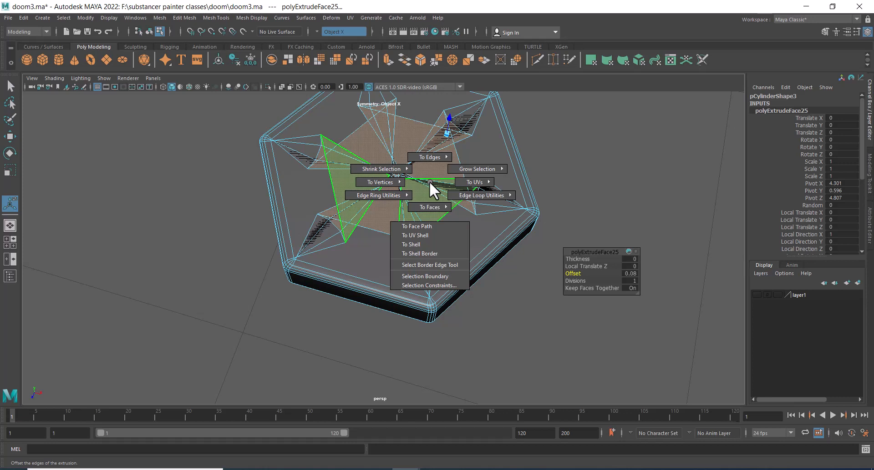
{"action": "left_click", "coordinate": [430, 170]}
{"action": "right_click", "coordinate": [433, 163], "text": "shift"}
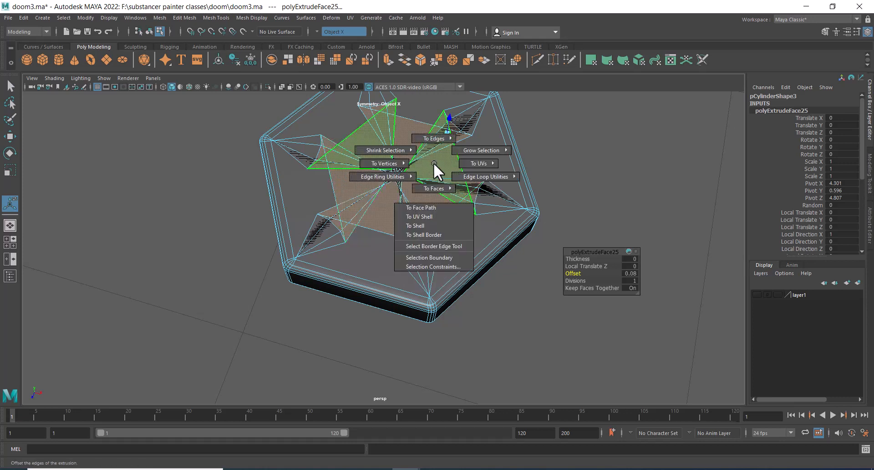
{"action": "mouse_move", "coordinate": [385, 164]}
{"action": "left_click", "coordinate": [318, 165]}
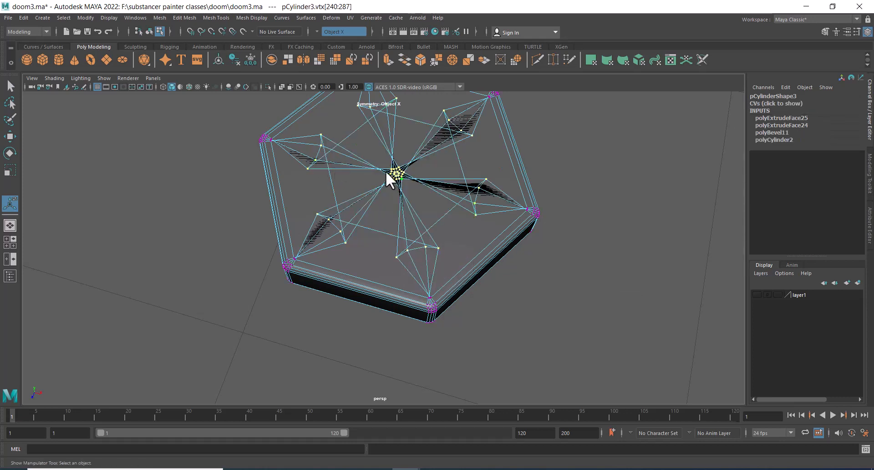
{"action": "middle_click_drag", "start_coordinate": [413, 182], "coordinate": [415, 187], "text": "alt"}
{"action": "left_click_drag", "start_coordinate": [381, 154], "coordinate": [412, 197]}
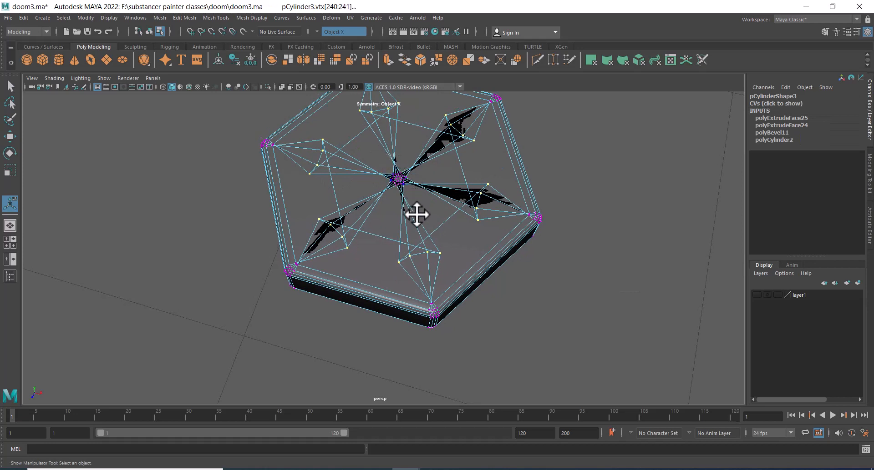
{"action": "middle_click_drag", "start_coordinate": [452, 207], "coordinate": [452, 232], "text": "alt"}
{"action": "right_click_drag", "start_coordinate": [427, 230], "coordinate": [469, 148], "text": "alt"}
{"action": "left_click_drag", "start_coordinate": [589, 258], "coordinate": [594, 259]}
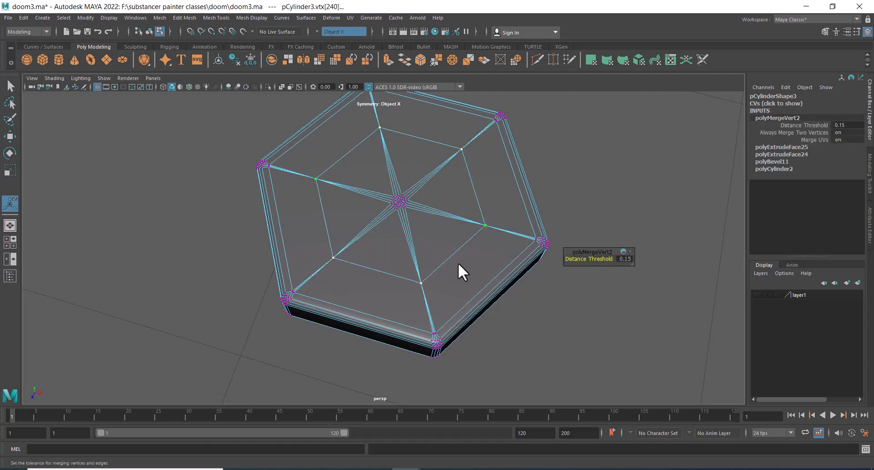
Select and merge the remaining vertices at the cap's centre in wireframe view, then return to shaded display
{"action": "scroll", "coordinate": [449, 263], "scroll_direction": "up", "scroll_amount": 2}
{"action": "key", "text": "4"}
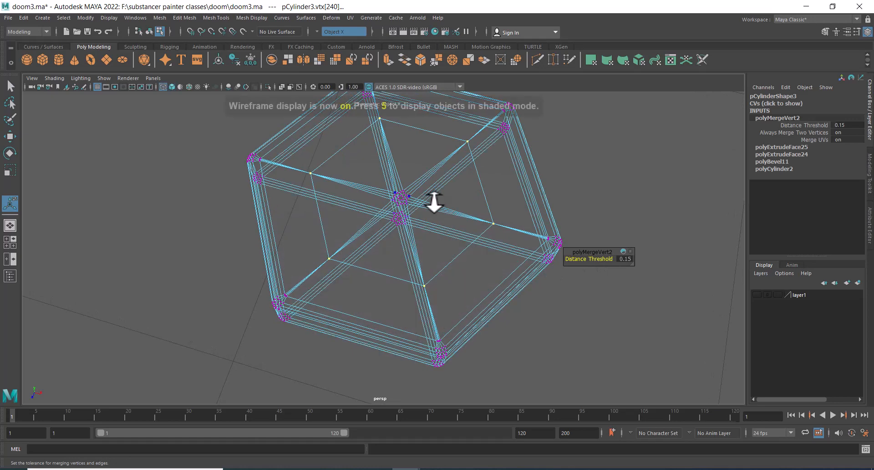
{"action": "mouse_move", "coordinate": [433, 201]}
{"action": "left_mouse_down", "text": "alt"}
{"action": "mouse_move", "coordinate": [421, 209]}
{"action": "mouse_move", "coordinate": [431, 195]}
{"action": "left_mouse_up", "text": "alt"}
{"action": "left_click_drag", "start_coordinate": [381, 207], "coordinate": [383, 208]}
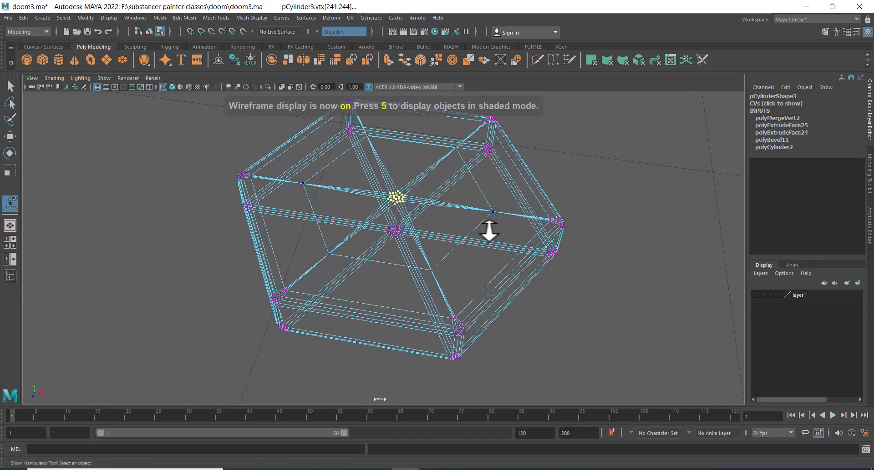
{"action": "right_click_drag", "start_coordinate": [425, 191], "coordinate": [424, 119], "text": "shift"}
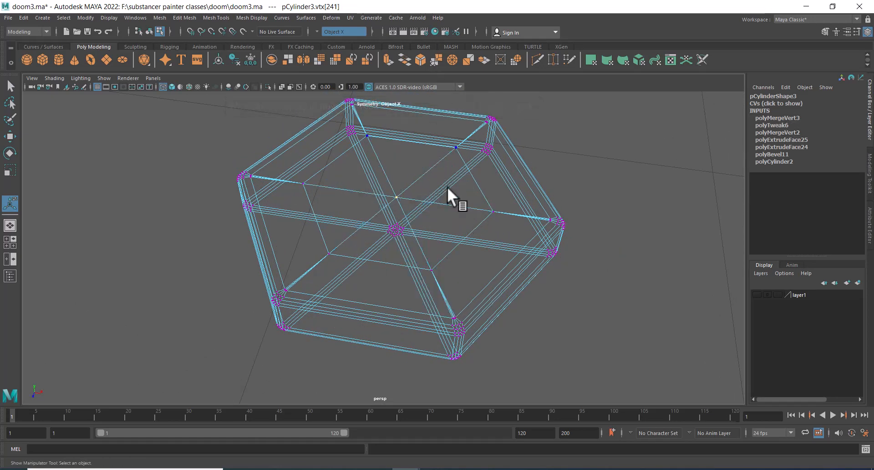
{"action": "key", "text": "5"}
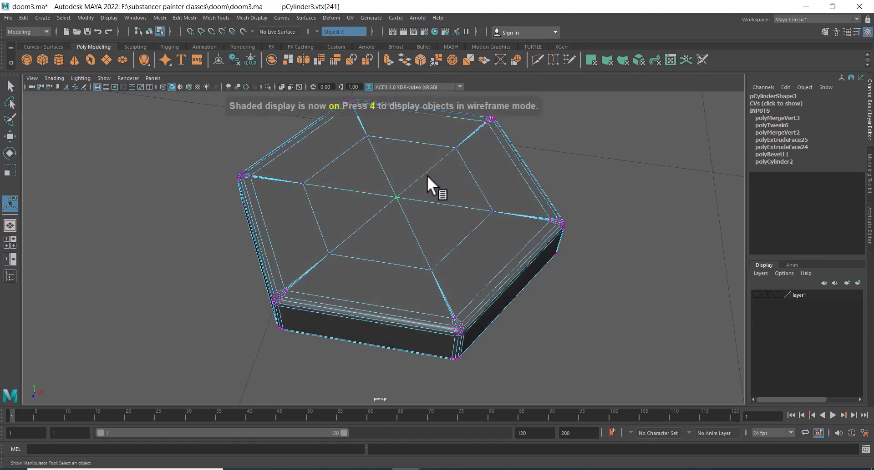
Extrude the central top faces inward with an offset of 0.06 and local translate Z of -0.05
{"action": "right_click_drag", "start_coordinate": [427, 176], "coordinate": [425, 207], "text": "shift"}
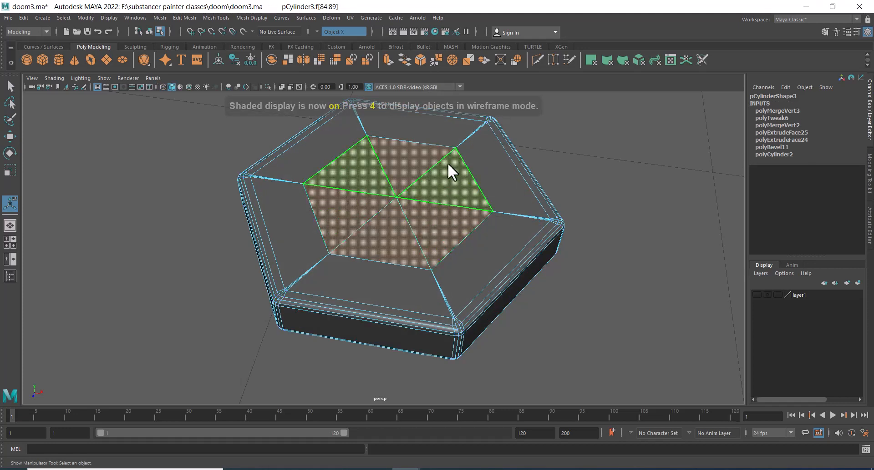
{"action": "key", "text": "ctrl+e"}
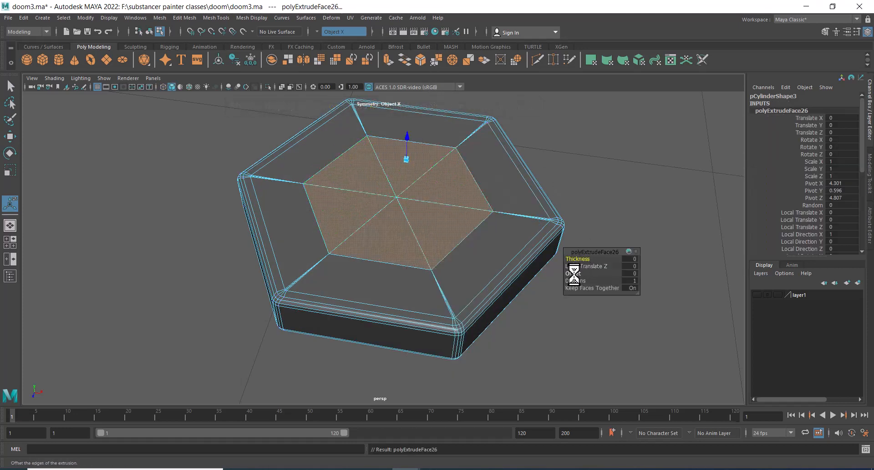
{"action": "left_click_drag", "start_coordinate": [572, 275], "coordinate": [592, 268]}
{"action": "scroll", "coordinate": [455, 248], "scroll_direction": "up", "scroll_amount": 4}
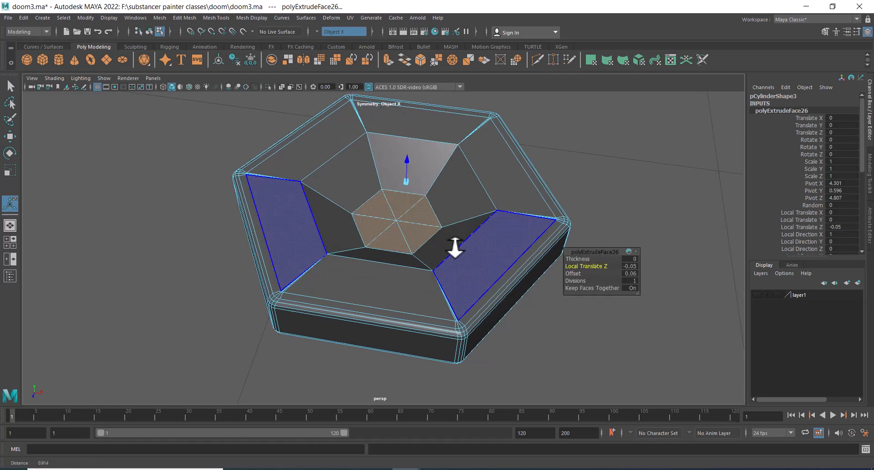
{"action": "scroll", "coordinate": [478, 259], "scroll_direction": "up", "scroll_amount": 2}
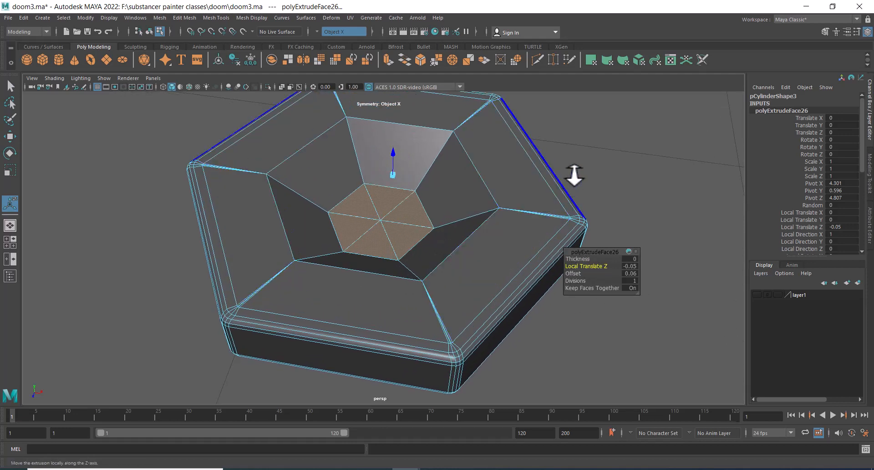
Extrude the central cap faces once more with an offset of 0.02
{"action": "right_click_drag", "start_coordinate": [580, 161], "coordinate": [574, 200], "text": "shift"}
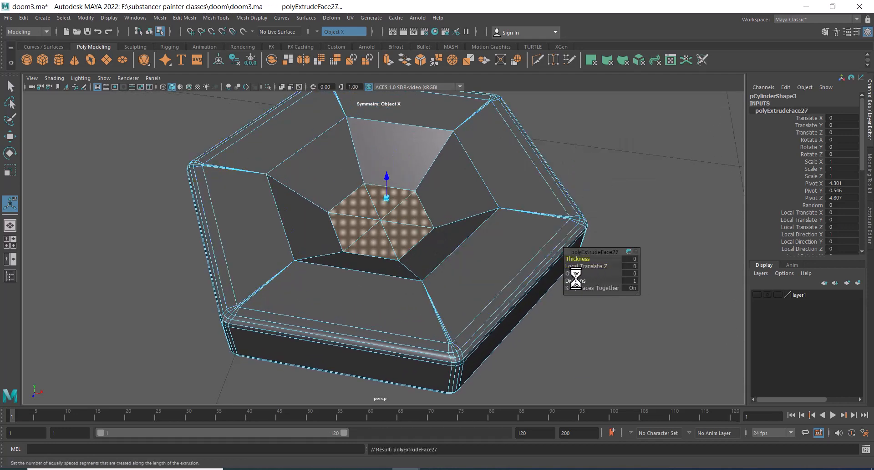
{"action": "left_click_drag", "start_coordinate": [572, 273], "coordinate": [574, 273]}
{"action": "scroll", "coordinate": [405, 210], "scroll_direction": "up", "scroll_amount": 2}
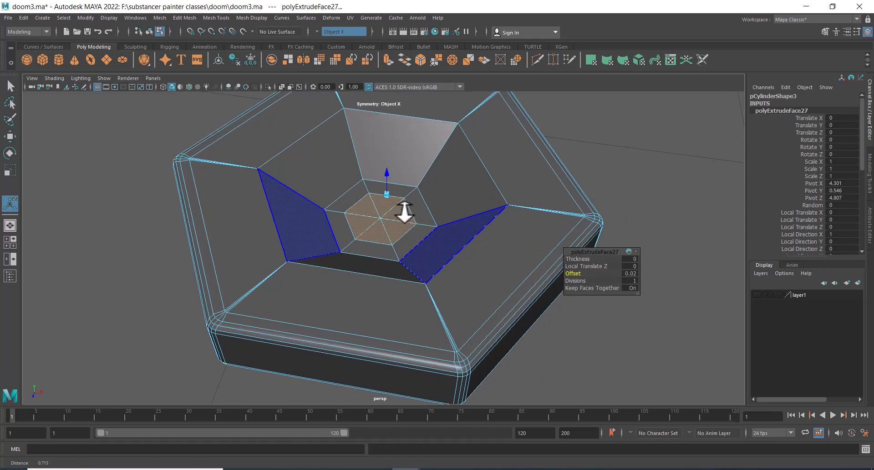
Select the edges around the cap's inner rim and bevel them
{"action": "right_click_drag", "start_coordinate": [376, 199], "coordinate": [369, 173]}
{"action": "left_click", "coordinate": [351, 188]}
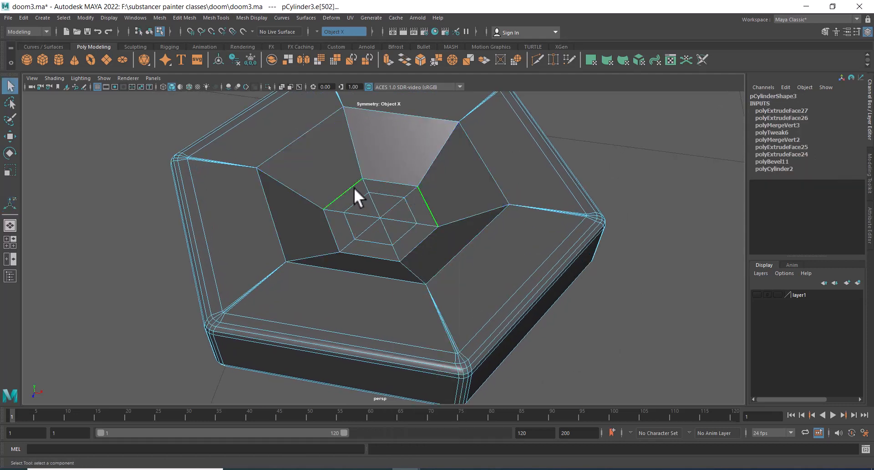
{"action": "left_click", "coordinate": [305, 133]}
{"action": "left_click", "coordinate": [455, 258], "text": "shift"}
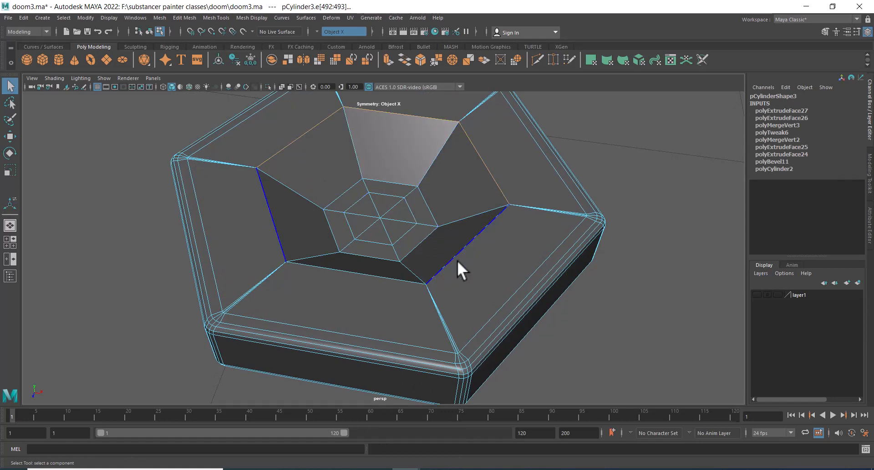
{"action": "left_click", "coordinate": [374, 275], "text": "shift"}
{"action": "left_click", "coordinate": [365, 256], "text": "shift"}
{"action": "right_click_drag", "start_coordinate": [380, 177], "coordinate": [413, 176], "text": "shift"}
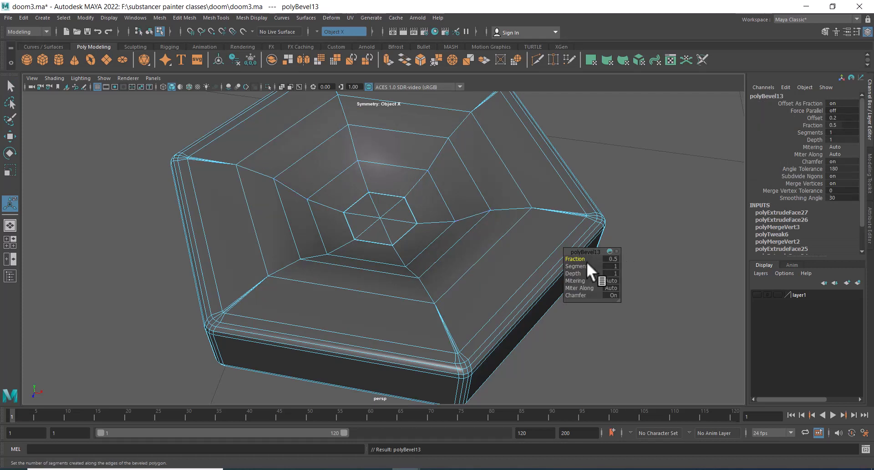
{"action": "mouse_move", "coordinate": [585, 265]}
{"action": "left_mouse_down"}
{"action": "mouse_move", "coordinate": [594, 264]}
{"action": "mouse_move", "coordinate": [567, 260]}
{"action": "mouse_move", "coordinate": [584, 266]}
{"action": "mouse_move", "coordinate": [574, 258]}
{"action": "left_mouse_up"}
{"action": "right_click_drag", "start_coordinate": [407, 218], "coordinate": [483, 181]}
{"action": "left_click", "coordinate": [637, 185]}
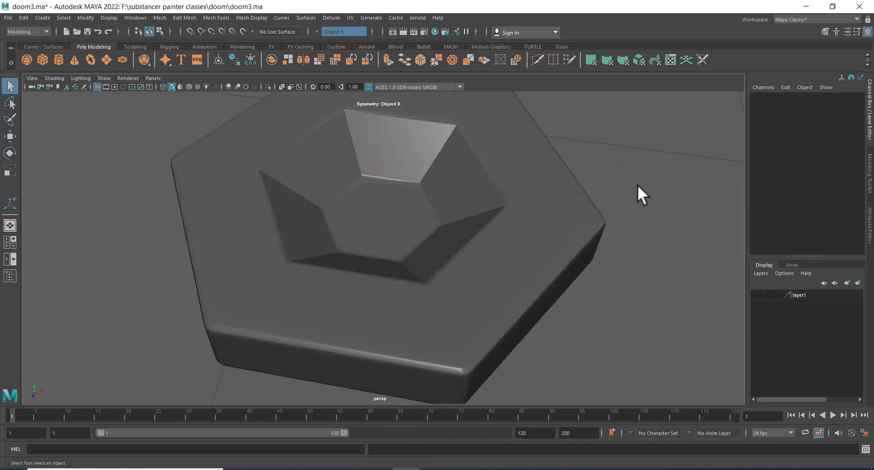
Unhide all objects and select the base segment containing the recess, checking it in front view
{"action": "scroll", "coordinate": [601, 217], "scroll_direction": "down", "scroll_amount": 5}
{"action": "left_click_drag", "start_coordinate": [596, 221], "coordinate": [510, 263], "text": "alt"}
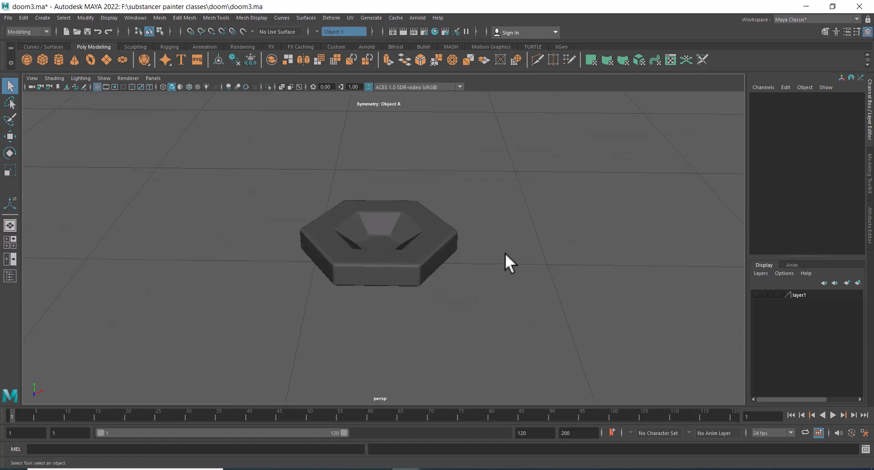
{"action": "key", "text": "ctrl+shift+h"}
{"action": "left_click_drag", "start_coordinate": [435, 322], "coordinate": [406, 307], "text": "alt"}
{"action": "right_click_drag", "start_coordinate": [406, 307], "coordinate": [484, 302], "text": "alt"}
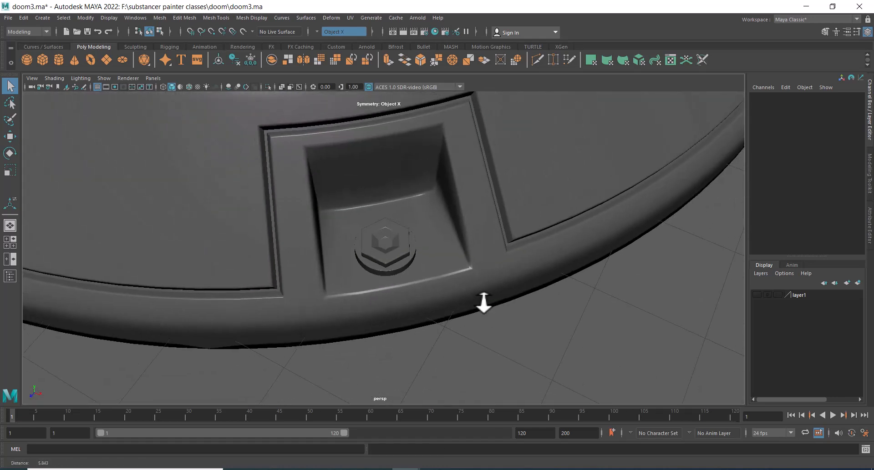
{"action": "left_click_drag", "start_coordinate": [483, 303], "coordinate": [444, 286], "text": "alt"}
{"action": "mouse_move", "coordinate": [444, 286]}
{"action": "right_mouse_down", "text": "alt"}
{"action": "mouse_move", "coordinate": [468, 254]}
{"action": "mouse_move", "coordinate": [438, 279]}
{"action": "right_mouse_up", "text": "alt"}
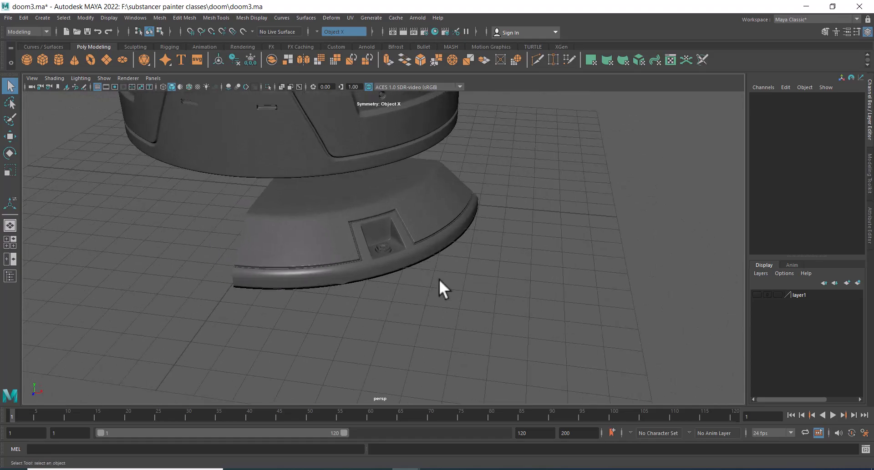
{"action": "middle_click_drag", "start_coordinate": [439, 279], "coordinate": [453, 286], "text": "alt"}
{"action": "right_click_drag", "start_coordinate": [453, 285], "coordinate": [585, 258], "text": "alt"}
{"action": "left_click", "coordinate": [474, 255]}
{"action": "key", "text": "space"}
{"action": "left_click_drag", "start_coordinate": [586, 258], "coordinate": [586, 278]}
{"action": "right_click_drag", "start_coordinate": [582, 276], "coordinate": [578, 330], "text": "alt"}
{"action": "middle_click_drag", "start_coordinate": [391, 245], "coordinate": [435, 250], "text": "alt"}
{"action": "right_click_drag", "start_coordinate": [434, 251], "coordinate": [542, 340], "text": "alt"}
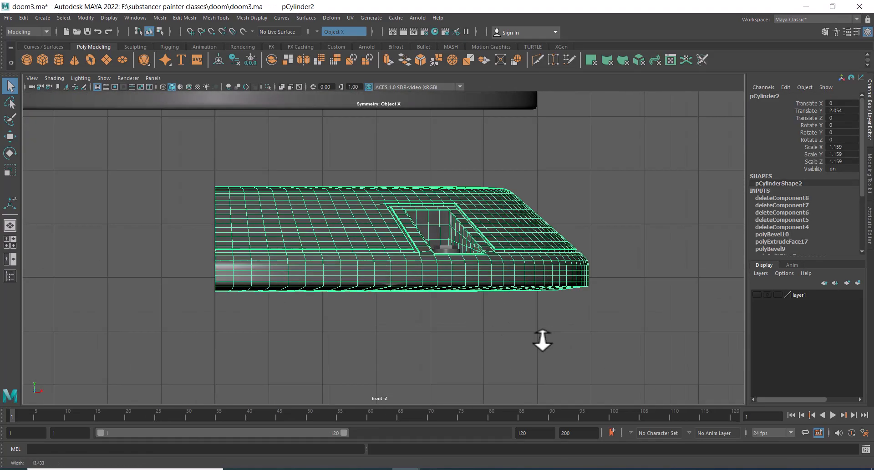
{"action": "middle_click_drag", "start_coordinate": [400, 219], "coordinate": [407, 244], "text": "alt"}
{"action": "right_click_drag", "start_coordinate": [407, 244], "coordinate": [468, 301], "text": "alt"}
{"action": "key", "text": "space"}
{"action": "left_click_drag", "start_coordinate": [468, 301], "coordinate": [482, 236]}
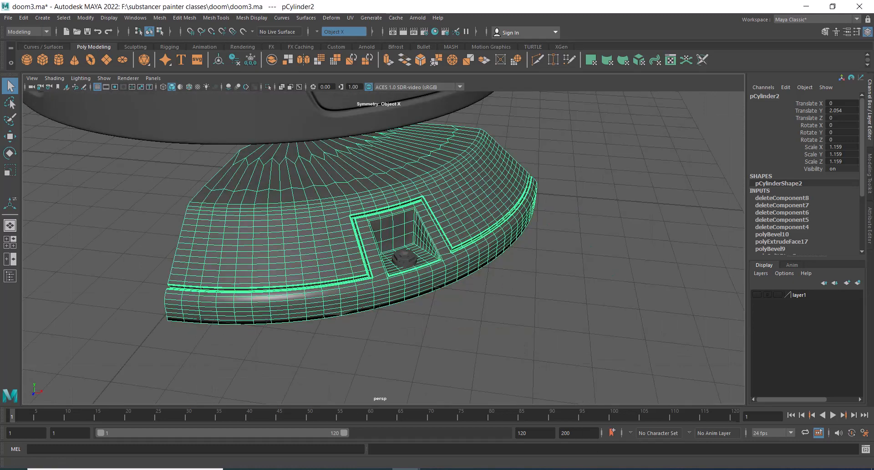
Switch to the DOOM1.jpg reference image and pan to the base's panel details
{"action": "left_click", "coordinate": [519, 469]}
{"action": "left_click_drag", "start_coordinate": [577, 1], "coordinate": [761, 44]}
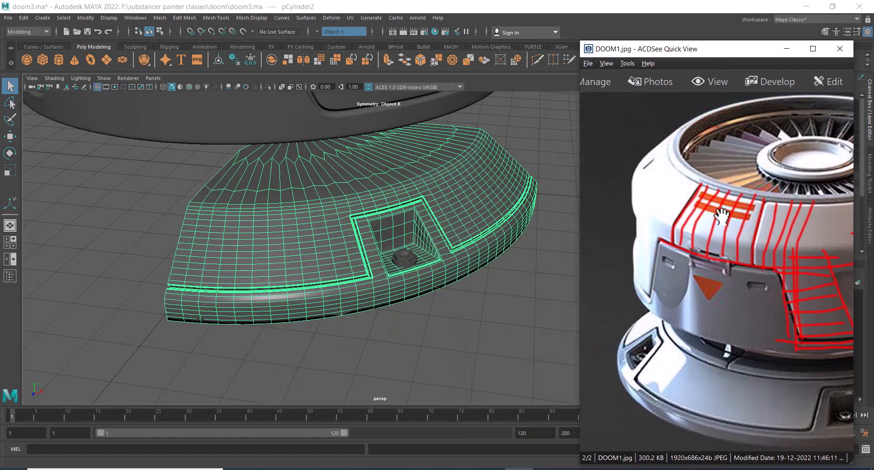
{"action": "left_click_drag", "start_coordinate": [825, 380], "coordinate": [668, 281]}
Select the horizontal edge loop above the recess on the base segment and bevel it
{"action": "left_click_drag", "start_coordinate": [326, 297], "coordinate": [337, 275], "text": "alt"}
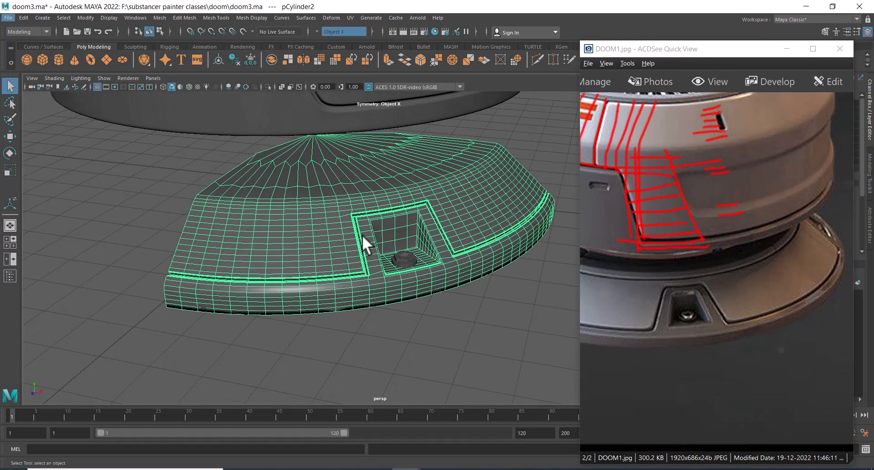
{"action": "middle_click_drag", "start_coordinate": [362, 235], "coordinate": [386, 267], "text": "alt"}
{"action": "right_click_drag", "start_coordinate": [386, 266], "coordinate": [437, 286], "text": "alt"}
{"action": "right_click_drag", "start_coordinate": [340, 231], "coordinate": [342, 205]}
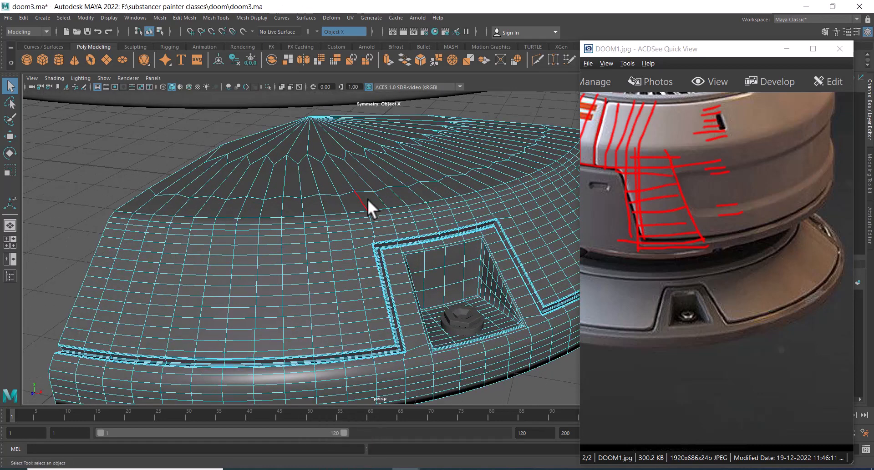
{"action": "double_click", "coordinate": [354, 223]}
{"action": "middle_click_drag", "start_coordinate": [369, 257], "coordinate": [323, 252], "text": "alt"}
{"action": "left_click_drag", "start_coordinate": [322, 252], "coordinate": [353, 268], "text": "alt"}
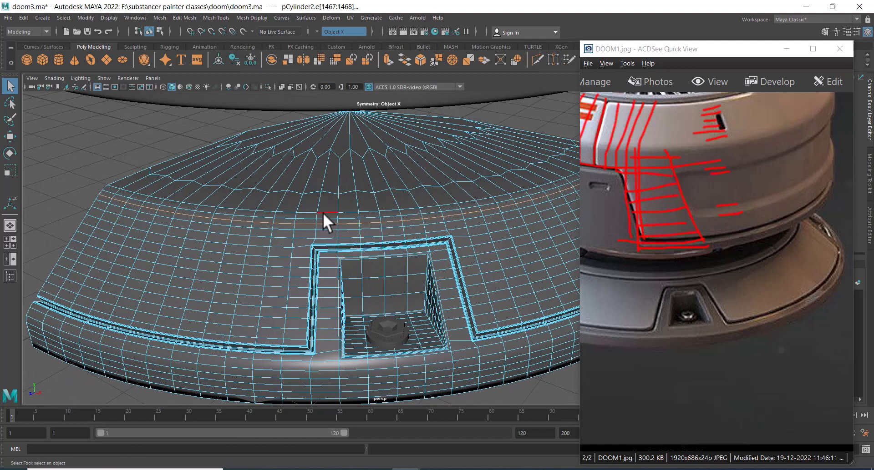
{"action": "right_click", "coordinate": [312, 203], "text": "shift"}
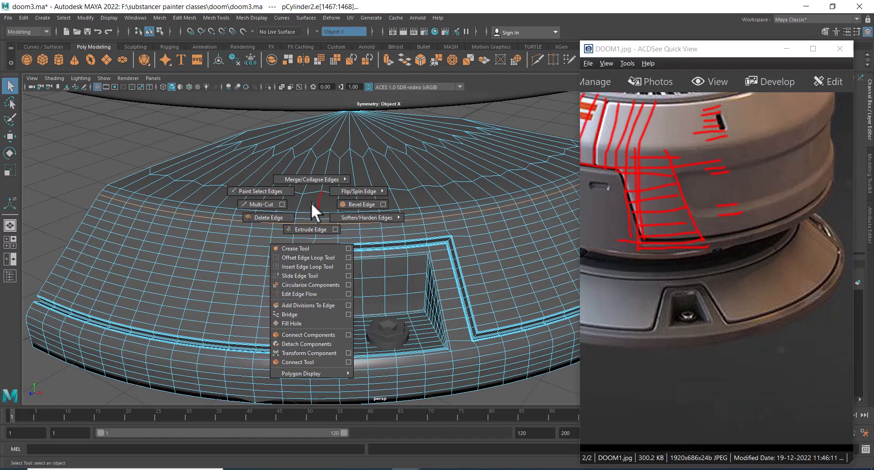
{"action": "left_click", "coordinate": [353, 208]}
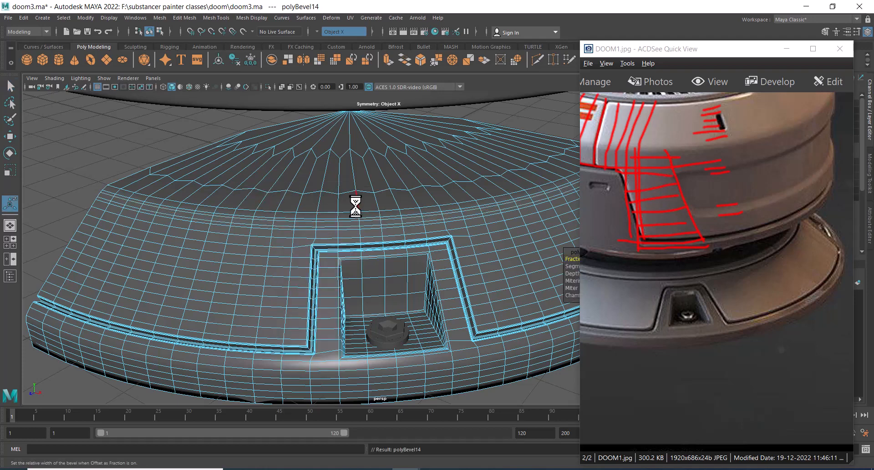
{"action": "middle_click_drag", "start_coordinate": [370, 203], "coordinate": [222, 184], "text": "alt"}
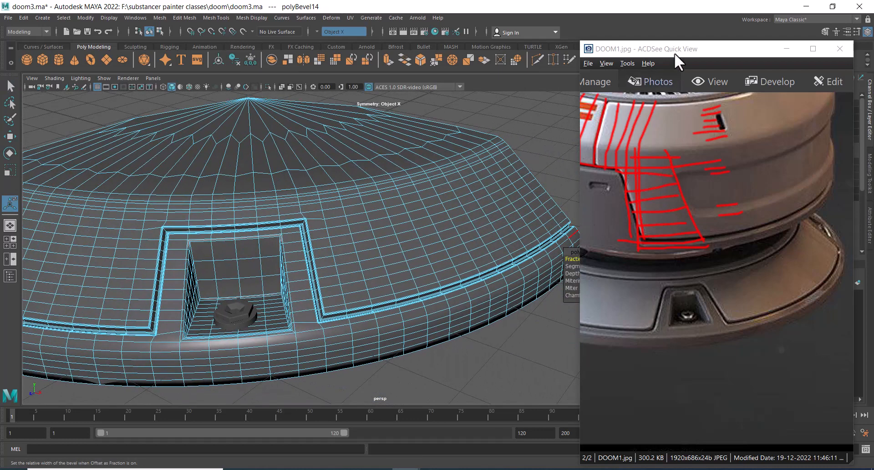
Move the reference image window beside the viewport
{"action": "left_click_drag", "start_coordinate": [676, 50], "coordinate": [770, 84]}
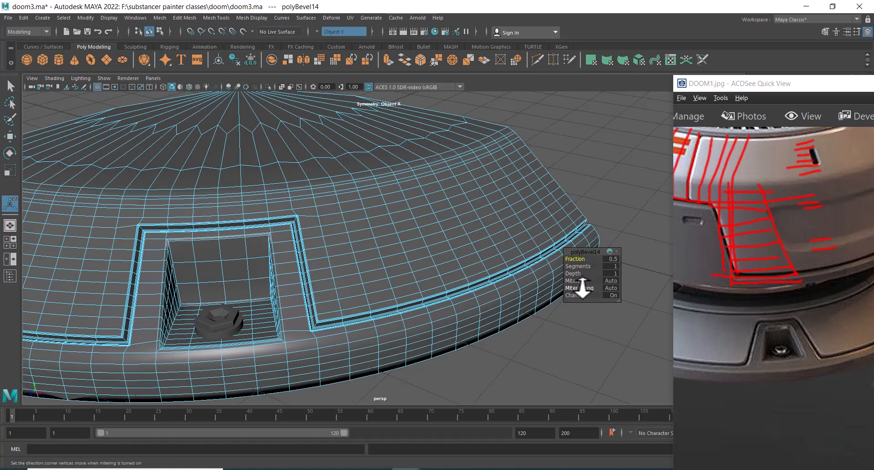
{"action": "right_click_drag", "start_coordinate": [483, 297], "coordinate": [489, 319], "text": "alt"}
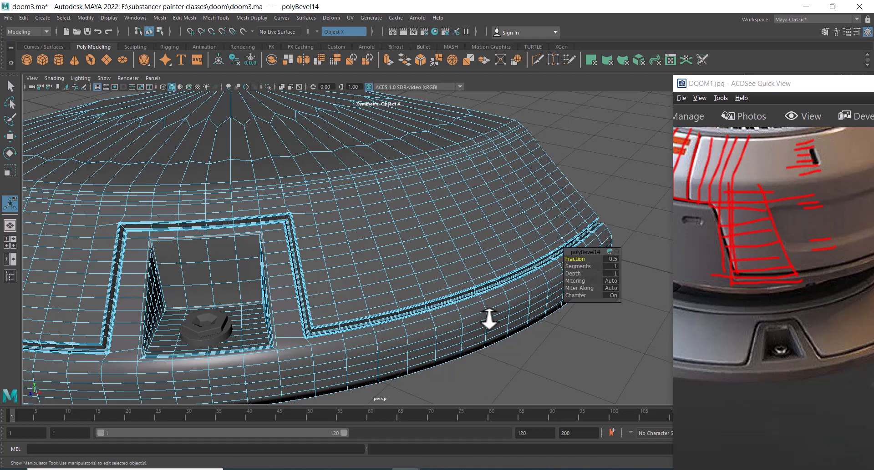
{"action": "middle_click_drag", "start_coordinate": [424, 248], "coordinate": [469, 250], "text": "alt"}
{"action": "right_click_drag", "start_coordinate": [411, 179], "coordinate": [410, 197]}
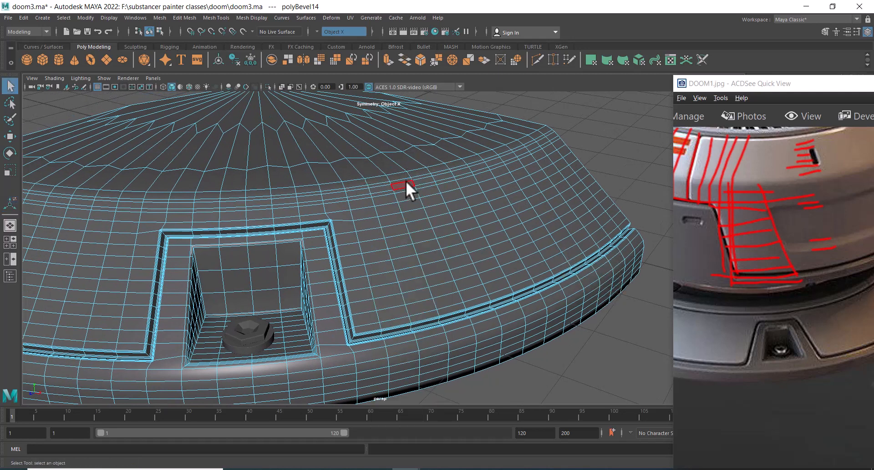
Select the bevelled face loop and extrude it inward with offset 0.03 and local translate Z -0.08
{"action": "left_click", "coordinate": [395, 179]}
{"action": "middle_click_drag", "start_coordinate": [394, 180], "coordinate": [447, 206], "text": "alt"}
{"action": "right_click_drag", "start_coordinate": [446, 206], "coordinate": [448, 215], "text": "alt"}
{"action": "left_click", "coordinate": [445, 197]}
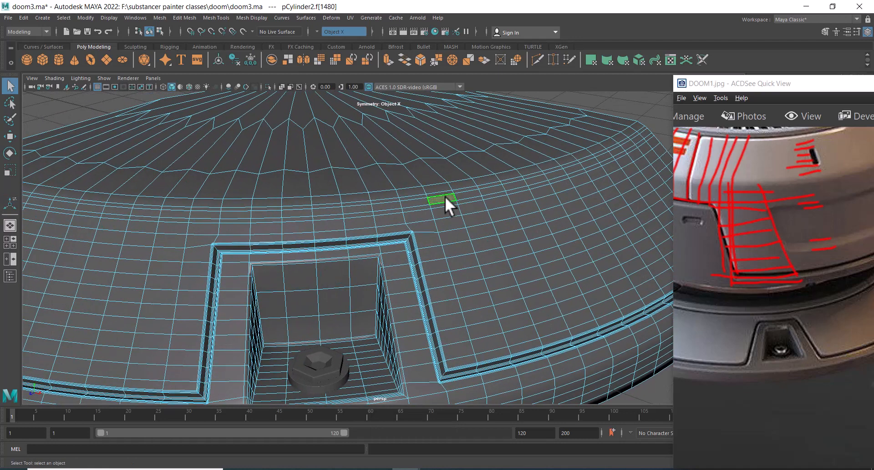
{"action": "double_click", "coordinate": [415, 202]}
{"action": "key", "text": "f"}
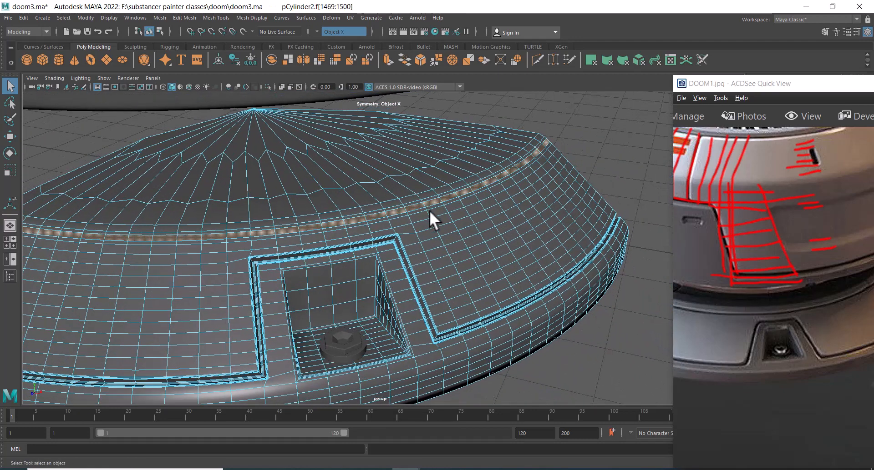
{"action": "scroll", "coordinate": [829, 344], "scroll_direction": "up", "scroll_amount": 4}
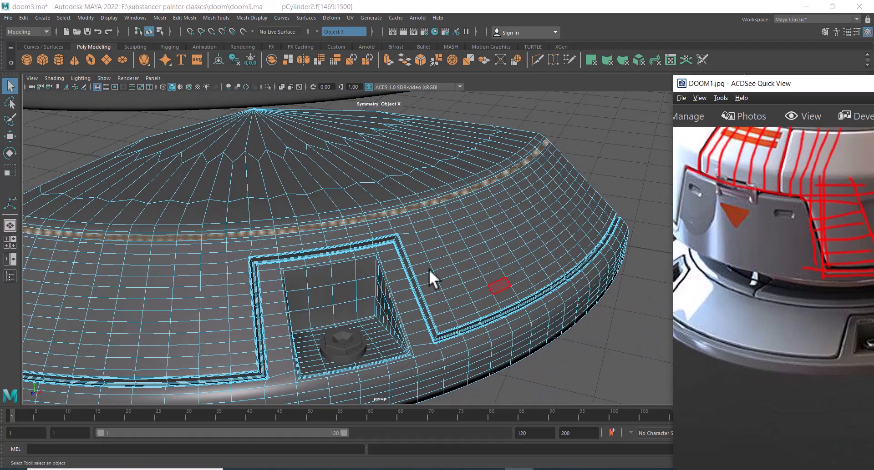
{"action": "left_click_drag", "start_coordinate": [428, 269], "coordinate": [496, 228], "text": "alt"}
{"action": "scroll", "coordinate": [496, 228], "scroll_direction": "up", "scroll_amount": 3}
{"action": "right_click_drag", "start_coordinate": [505, 177], "coordinate": [500, 200], "text": "shift"}
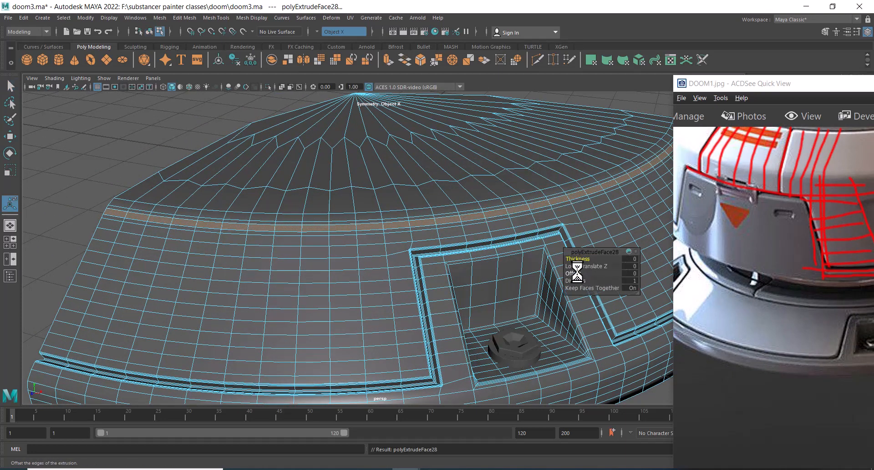
{"action": "left_click_drag", "start_coordinate": [577, 273], "coordinate": [575, 273]}
{"action": "left_click_drag", "start_coordinate": [376, 237], "coordinate": [480, 243], "text": "alt"}
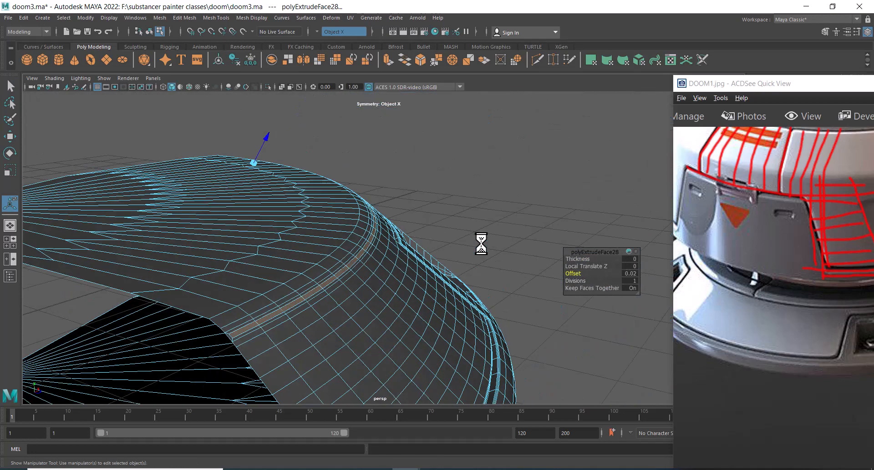
{"action": "right_click_drag", "start_coordinate": [480, 244], "coordinate": [456, 256], "text": "alt"}
{"action": "middle_click_drag", "start_coordinate": [456, 256], "coordinate": [482, 255], "text": "alt"}
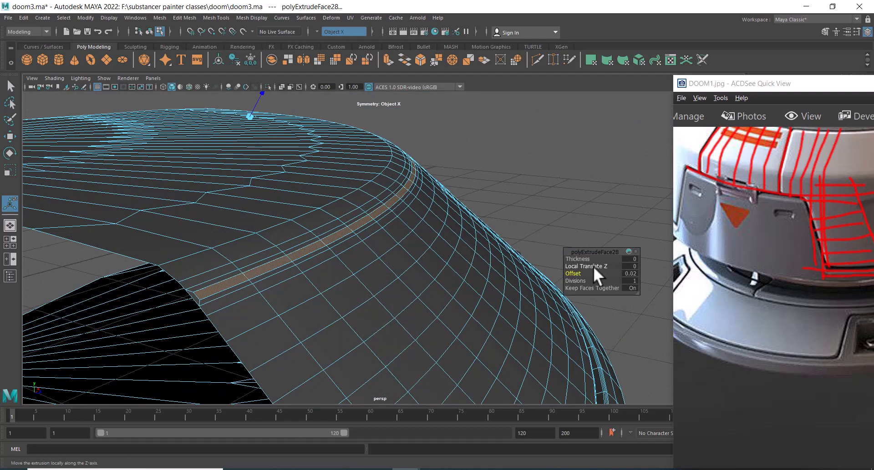
{"action": "left_click_drag", "start_coordinate": [593, 266], "coordinate": [574, 272]}
{"action": "left_click_drag", "start_coordinate": [455, 255], "coordinate": [419, 287], "text": "alt"}
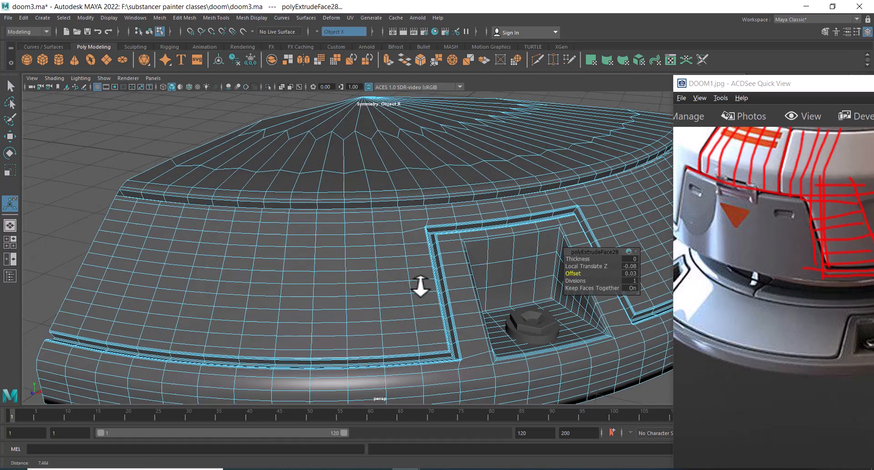
Examine the new groove on the base segment from several angles, including the front view
{"action": "right_click_drag", "start_coordinate": [420, 287], "coordinate": [330, 206], "text": "alt"}
{"action": "left_click_drag", "start_coordinate": [330, 205], "coordinate": [301, 211], "text": "alt"}
{"action": "right_click_drag", "start_coordinate": [301, 211], "coordinate": [273, 153], "text": "alt"}
{"action": "left_click_drag", "start_coordinate": [273, 152], "coordinate": [344, 248], "text": "alt"}
{"action": "left_click_drag", "start_coordinate": [386, 271], "coordinate": [399, 243], "text": "alt"}
{"action": "right_click_drag", "start_coordinate": [400, 244], "coordinate": [460, 195]}
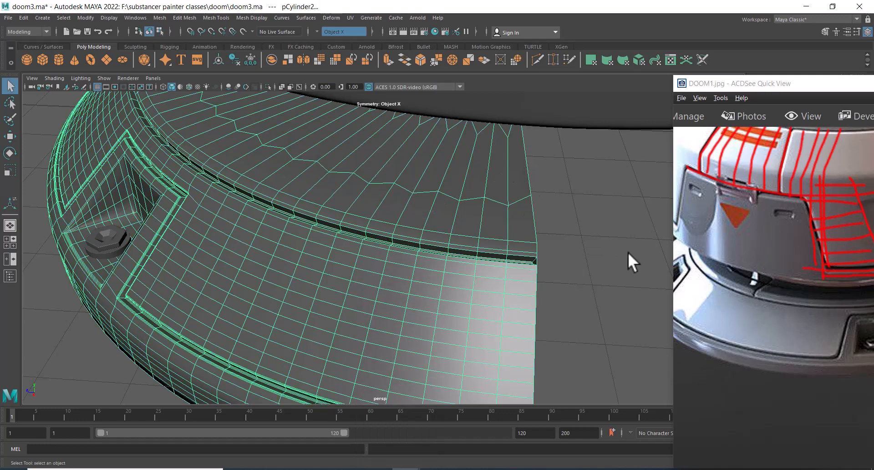
{"action": "key", "text": "f"}
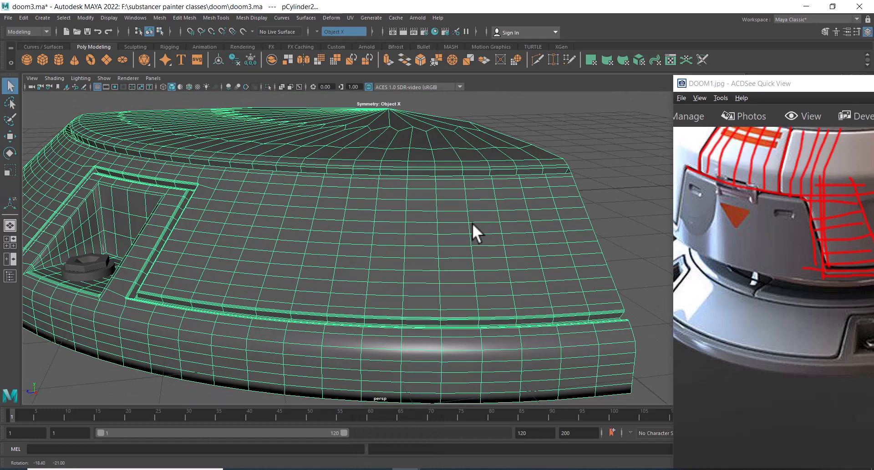
{"action": "key", "text": "space"}
{"action": "left_click_drag", "start_coordinate": [445, 200], "coordinate": [446, 226]}
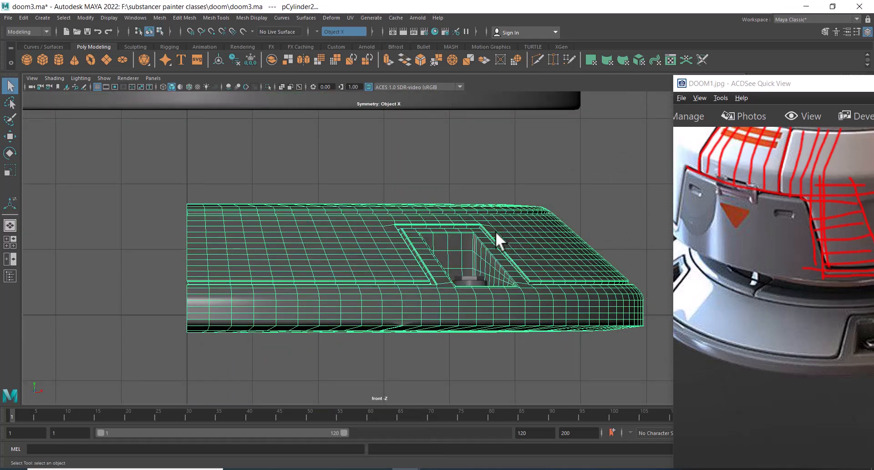
{"action": "key", "text": "space"}
{"action": "left_click_drag", "start_coordinate": [468, 195], "coordinate": [465, 146]}
Select the face loop along the base segment's upper edge and grow the selection across the top
{"action": "left_click_drag", "start_coordinate": [445, 200], "coordinate": [406, 207], "text": "alt"}
{"action": "middle_click_drag", "start_coordinate": [406, 207], "coordinate": [485, 291], "text": "alt"}
{"action": "left_click_drag", "start_coordinate": [415, 243], "coordinate": [366, 269], "text": "alt"}
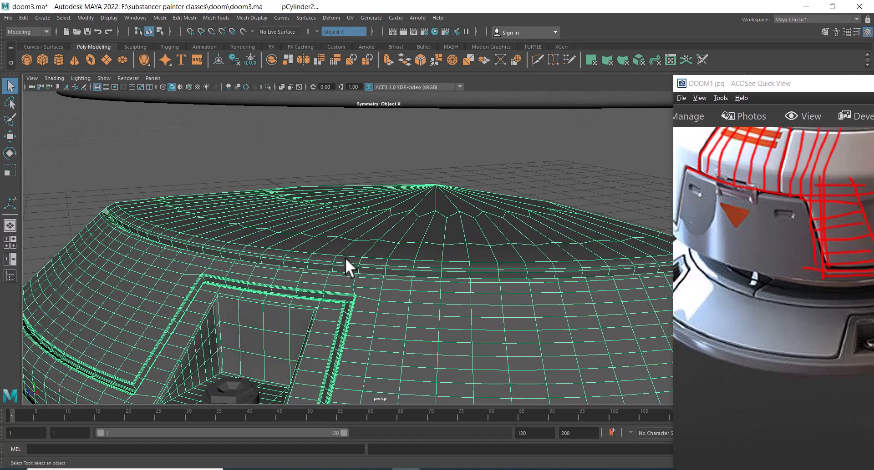
{"action": "right_click_drag", "start_coordinate": [345, 258], "coordinate": [345, 226]}
{"action": "double_click", "coordinate": [347, 261]}
{"action": "right_click_drag", "start_coordinate": [423, 182], "coordinate": [422, 245], "text": "ctrl"}
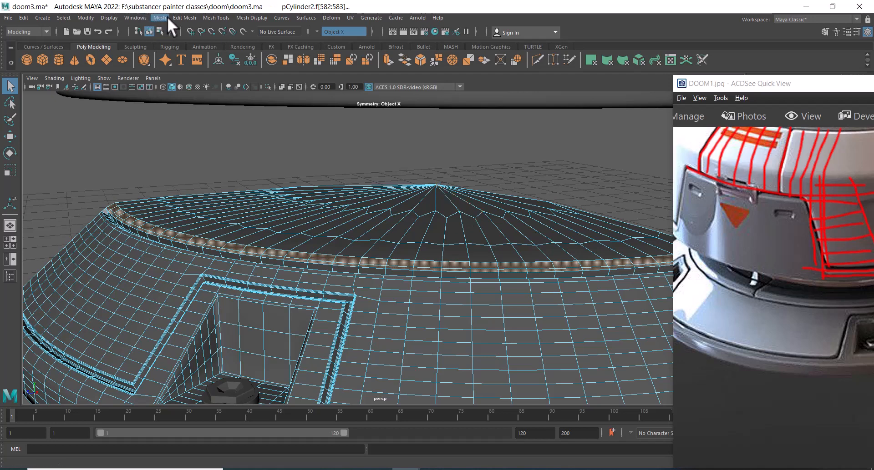
{"action": "left_click", "coordinate": [65, 15]}
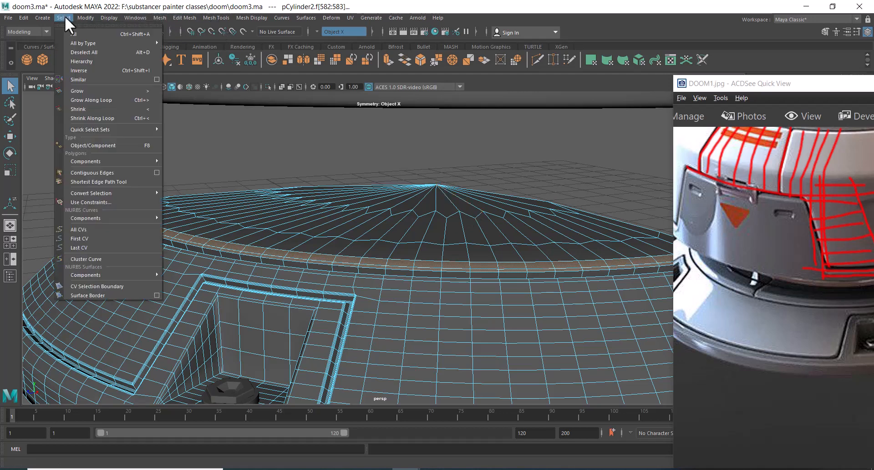
{"action": "left_click", "coordinate": [95, 91]}
{"action": "left_click_drag", "start_coordinate": [196, 173], "coordinate": [382, 219], "text": "alt"}
{"action": "left_click_drag", "start_coordinate": [433, 237], "coordinate": [434, 240]}
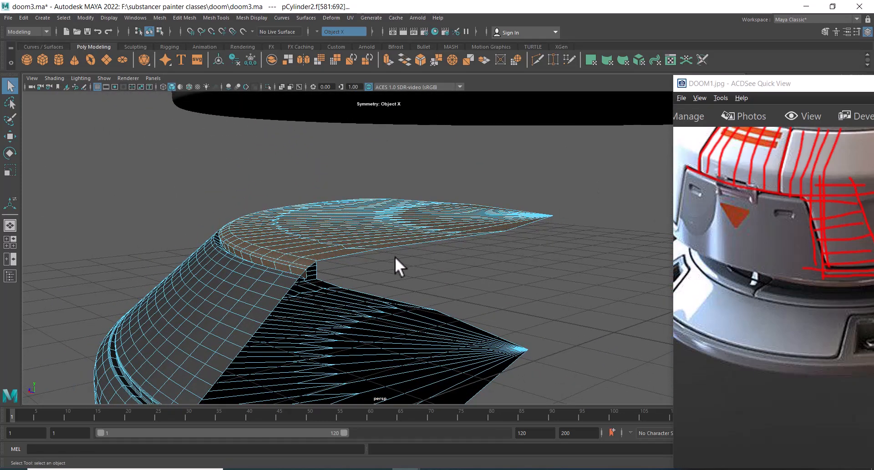
Extract the selected faces of the base segment into a separate object and select the extracted piece
{"action": "left_click_drag", "start_coordinate": [444, 194], "coordinate": [428, 241], "text": "alt"}
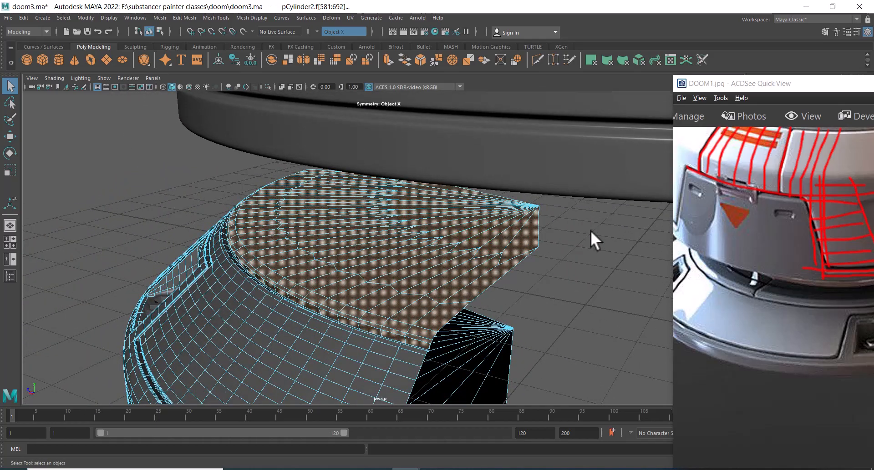
{"action": "right_click_drag", "start_coordinate": [591, 231], "coordinate": [596, 389], "text": "shift"}
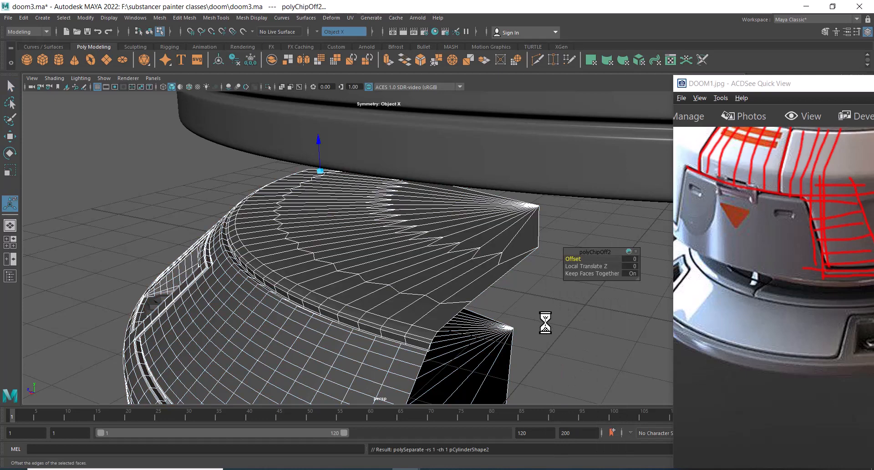
{"action": "key", "text": "q"}
{"action": "left_click", "coordinate": [561, 214]}
{"action": "left_click", "coordinate": [501, 354]}
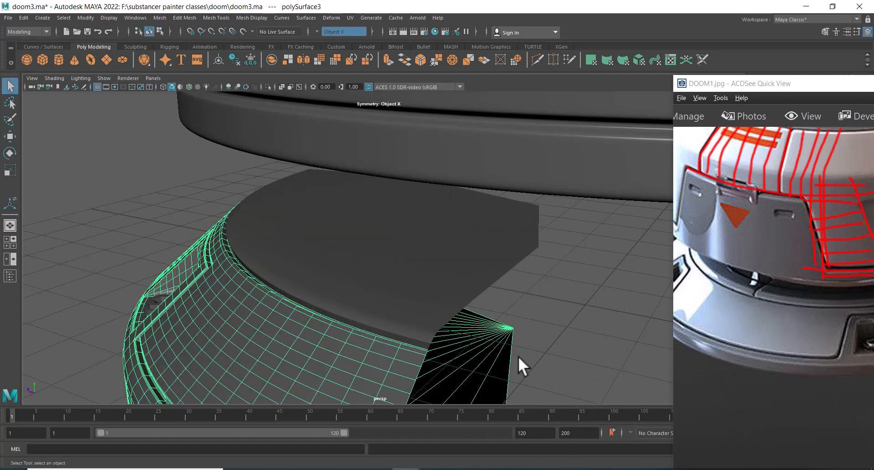
Examine the extracted segment from several angles, including its underside in wireframe
{"action": "right_click_drag", "start_coordinate": [518, 356], "coordinate": [475, 282], "text": "alt"}
{"action": "left_click_drag", "start_coordinate": [475, 282], "coordinate": [462, 299], "text": "alt"}
{"action": "left_click_drag", "start_coordinate": [753, 318], "coordinate": [788, 322]}
{"action": "left_click_drag", "start_coordinate": [322, 297], "coordinate": [370, 297], "text": "alt"}
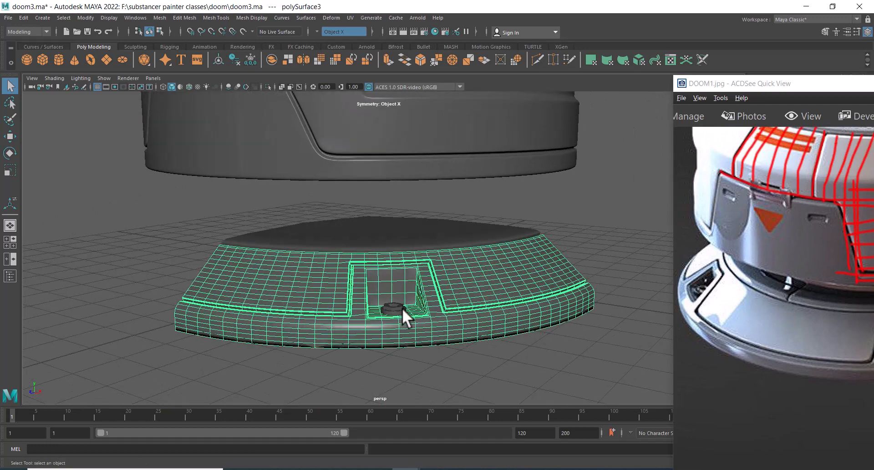
{"action": "left_click", "coordinate": [493, 359]}
{"action": "left_click_drag", "start_coordinate": [433, 304], "coordinate": [393, 333], "text": "alt"}
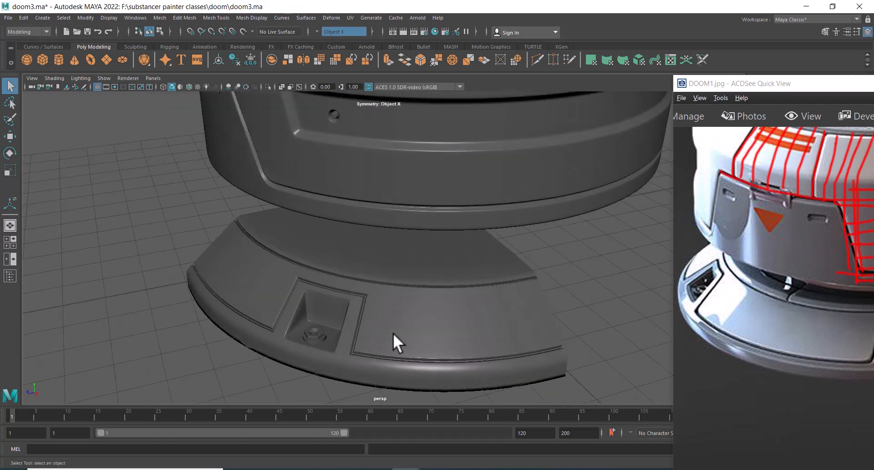
{"action": "right_click_drag", "start_coordinate": [392, 334], "coordinate": [403, 346], "text": "alt"}
{"action": "middle_click_drag", "start_coordinate": [404, 346], "coordinate": [422, 285], "text": "alt"}
{"action": "left_click_drag", "start_coordinate": [384, 306], "coordinate": [292, 257], "text": "alt"}
{"action": "left_click", "coordinate": [392, 274]}
{"action": "right_click_drag", "start_coordinate": [292, 257], "coordinate": [365, 321], "text": "alt"}
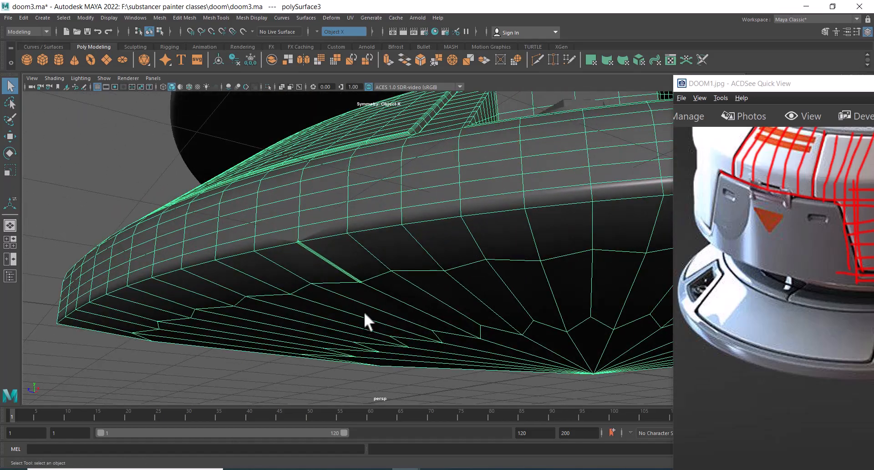
{"action": "key", "text": "4"}
{"action": "right_click_drag", "start_coordinate": [292, 250], "coordinate": [327, 331], "text": "alt"}
{"action": "right_click_drag", "start_coordinate": [320, 256], "coordinate": [250, 248]}
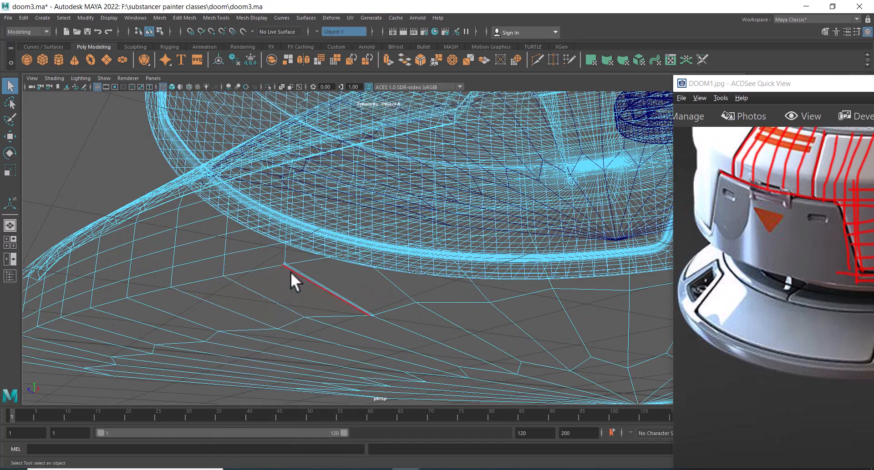
{"action": "left_click_drag", "start_coordinate": [327, 232], "coordinate": [263, 285], "text": "alt"}
{"action": "right_click_drag", "start_coordinate": [263, 286], "coordinate": [243, 323], "text": "alt"}
{"action": "right_click_drag", "start_coordinate": [234, 232], "coordinate": [327, 204]}
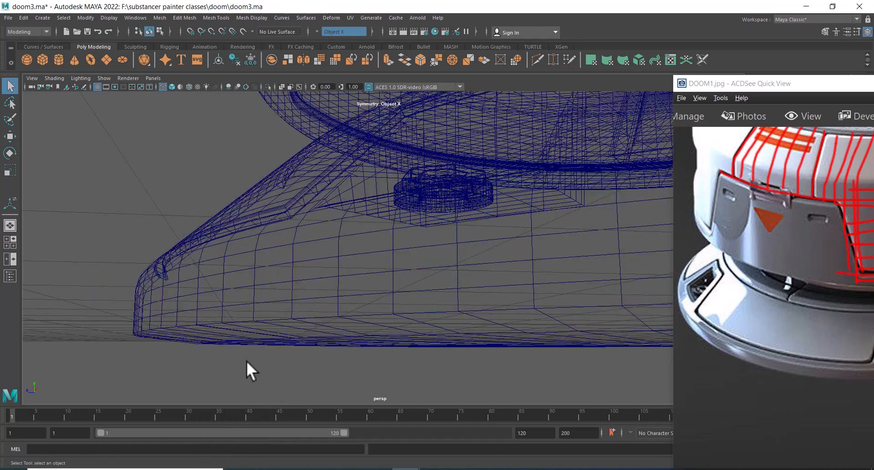
{"action": "left_click", "coordinate": [258, 334]}
{"action": "right_click_drag", "start_coordinate": [258, 335], "coordinate": [332, 262], "text": "alt"}
{"action": "right_click_drag", "start_coordinate": [324, 206], "coordinate": [255, 208]}
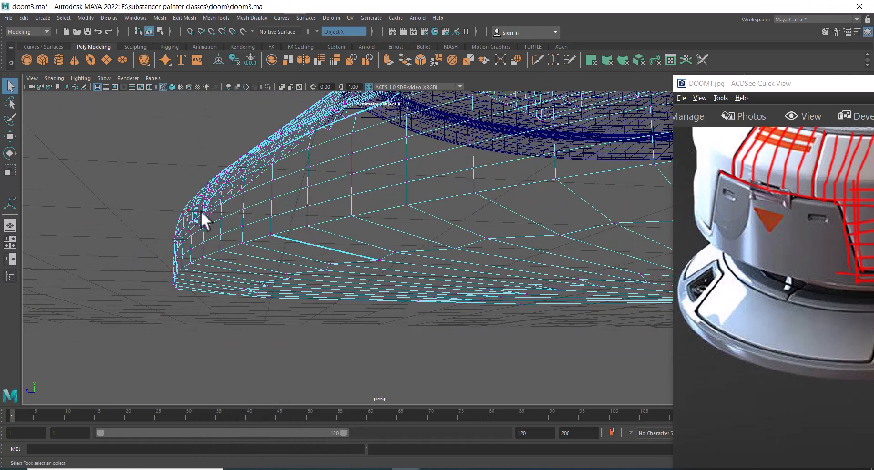
{"action": "right_click_drag", "start_coordinate": [200, 211], "coordinate": [241, 260], "text": "alt"}
{"action": "left_click_drag", "start_coordinate": [222, 236], "coordinate": [223, 236]}
{"action": "right_click_drag", "start_coordinate": [236, 234], "coordinate": [235, 134], "text": "shift"}
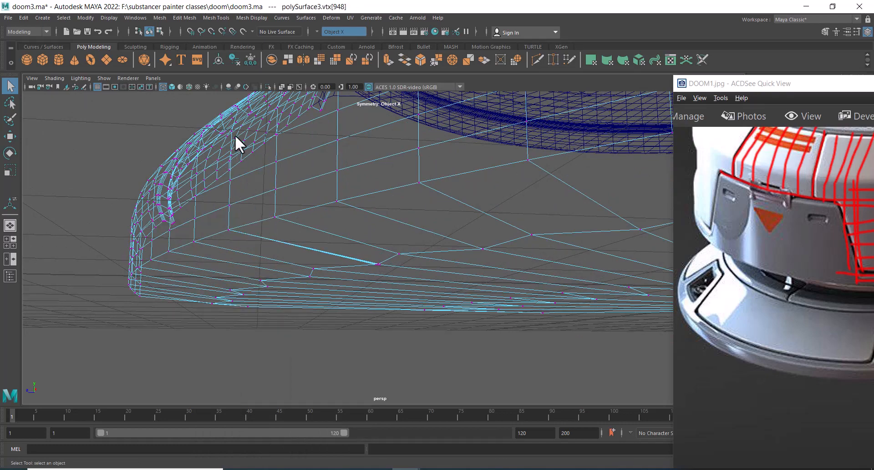
{"action": "left_click_drag", "start_coordinate": [367, 255], "coordinate": [368, 243], "text": "alt"}
{"action": "left_click_drag", "start_coordinate": [360, 214], "coordinate": [335, 203], "text": "alt"}
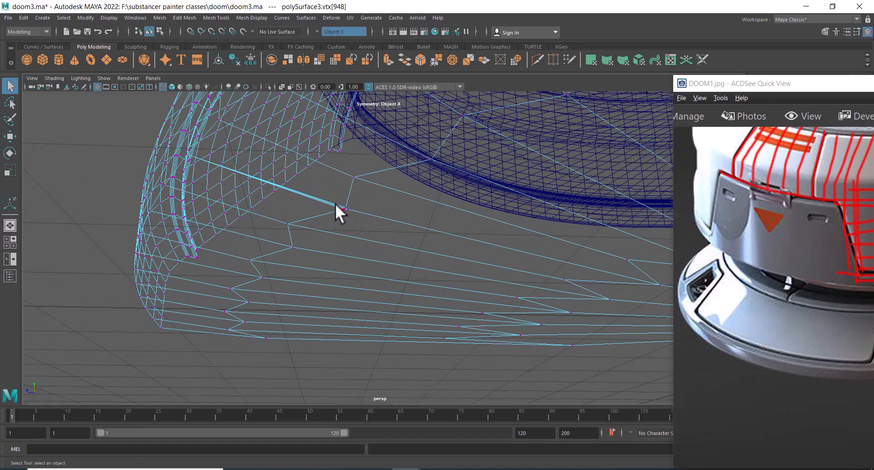
{"action": "left_click", "coordinate": [346, 210]}
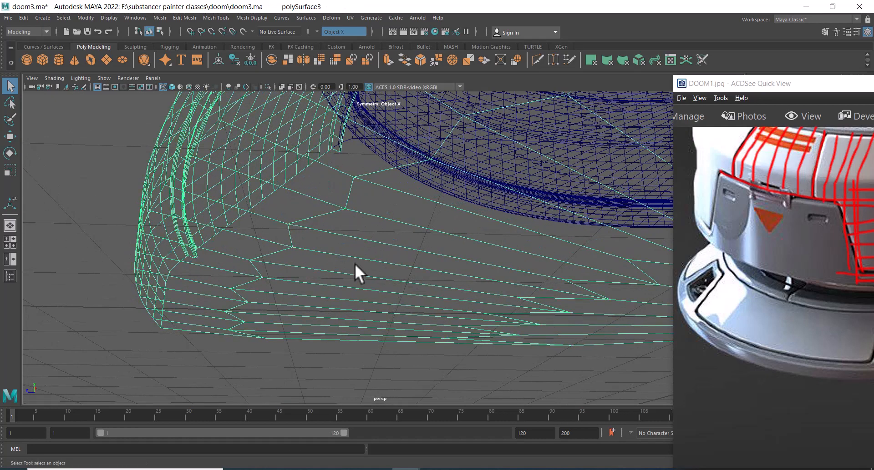
{"action": "key", "text": "f"}
{"action": "key", "text": "5"}
Mirror the segment across the world X axis, combining it with the original and merging border vertices
{"action": "mouse_move", "coordinate": [364, 266]}
{"action": "left_mouse_down", "text": "alt"}
{"action": "mouse_move", "coordinate": [392, 257]}
{"action": "mouse_move", "coordinate": [458, 326]}
{"action": "left_mouse_up", "text": "alt"}
{"action": "left_click", "coordinate": [494, 279]}
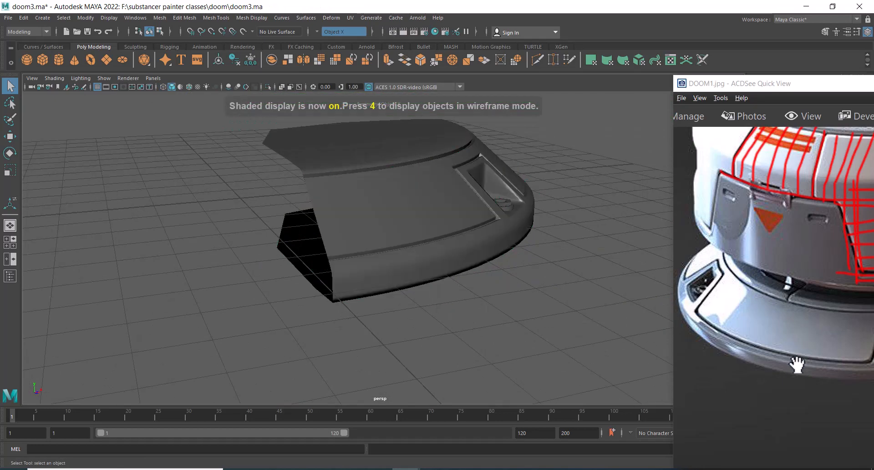
{"action": "left_click_drag", "start_coordinate": [489, 288], "coordinate": [420, 281], "text": "alt"}
{"action": "right_click_drag", "start_coordinate": [420, 281], "coordinate": [482, 275], "text": "alt"}
{"action": "left_click", "coordinate": [530, 272]}
{"action": "left_click_drag", "start_coordinate": [548, 268], "coordinate": [409, 274], "text": "alt"}
{"action": "key", "text": "space"}
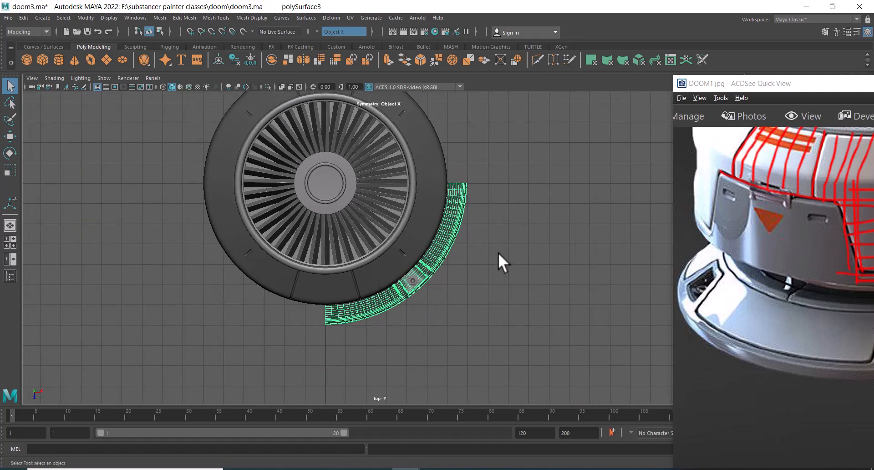
{"action": "key", "text": "w"}
{"action": "key", "text": "space"}
{"action": "left_click_drag", "start_coordinate": [491, 277], "coordinate": [502, 109]}
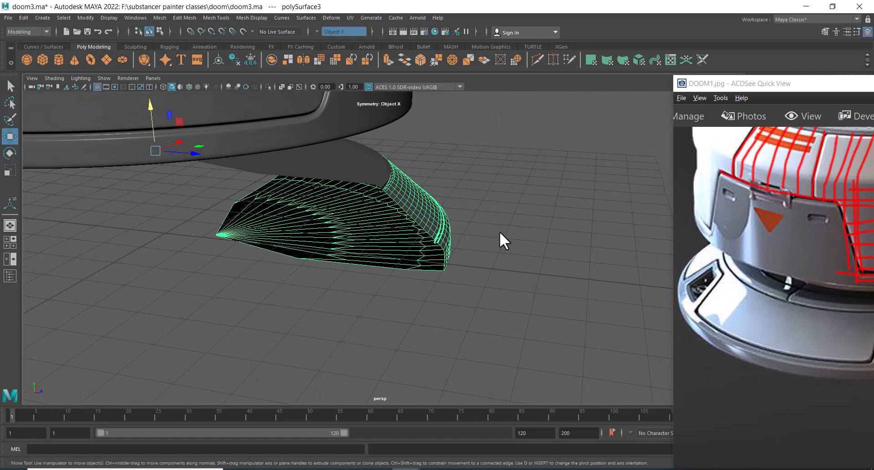
{"action": "right_click_drag", "start_coordinate": [536, 165], "coordinate": [581, 270], "text": "shift"}
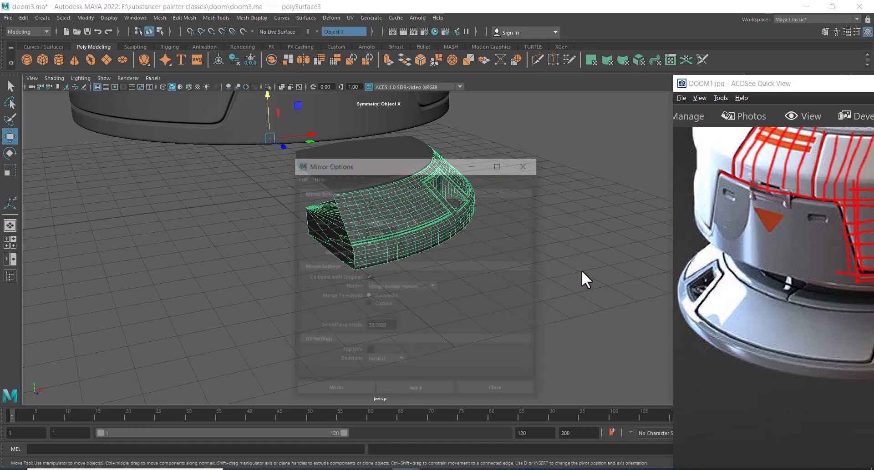
{"action": "left_click_drag", "start_coordinate": [435, 168], "coordinate": [544, 112]}
{"action": "left_click", "coordinate": [528, 339]}
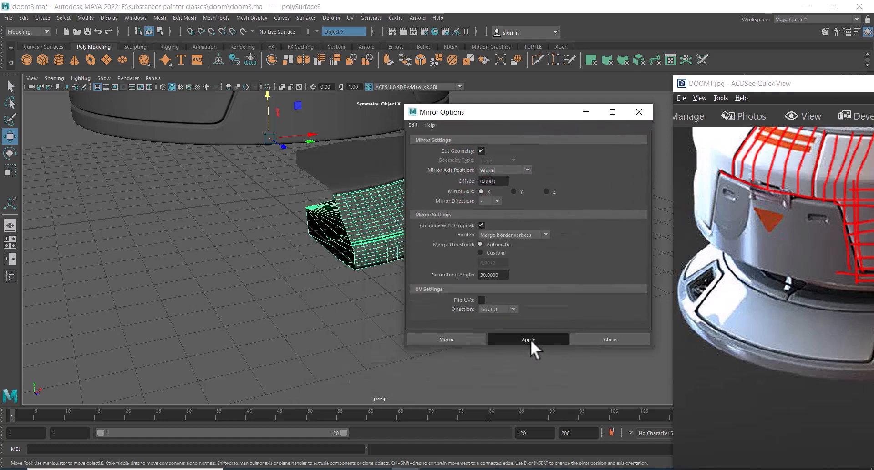
{"action": "right_click_drag", "start_coordinate": [341, 330], "coordinate": [329, 341], "text": "alt"}
{"action": "left_click_drag", "start_coordinate": [253, 322], "coordinate": [355, 246], "text": "alt"}
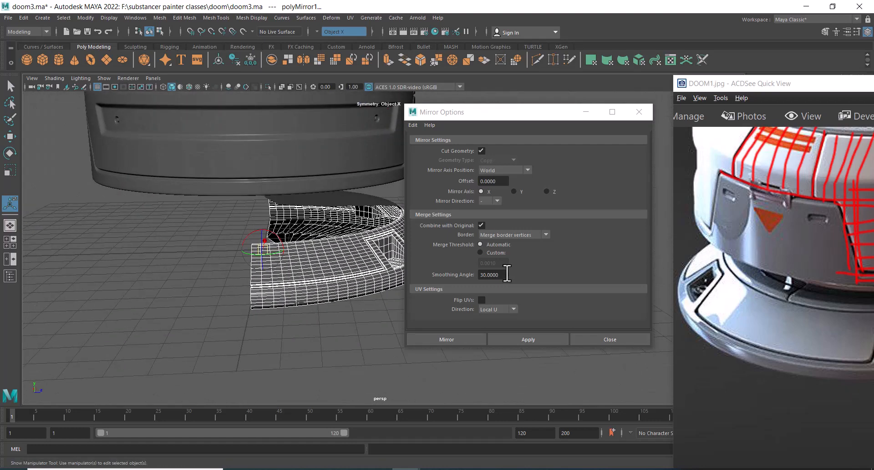
{"action": "left_click", "coordinate": [514, 191]}
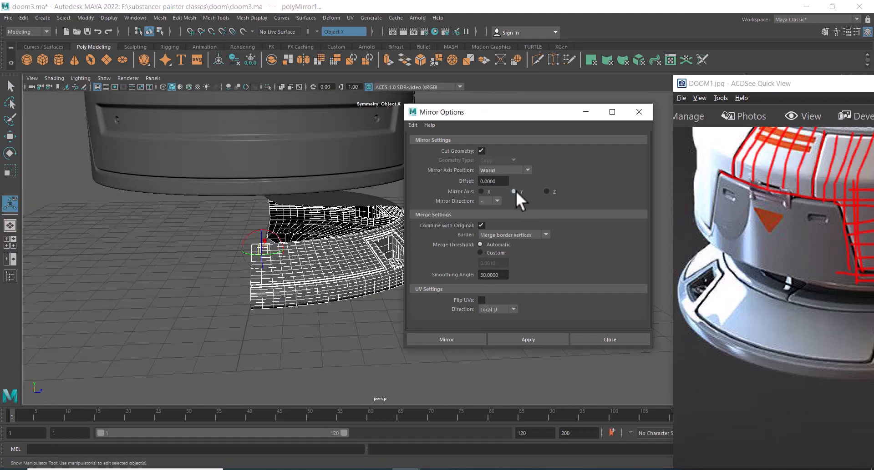
{"action": "left_click", "coordinate": [531, 340]}
{"action": "key", "text": "ctrl+z"}
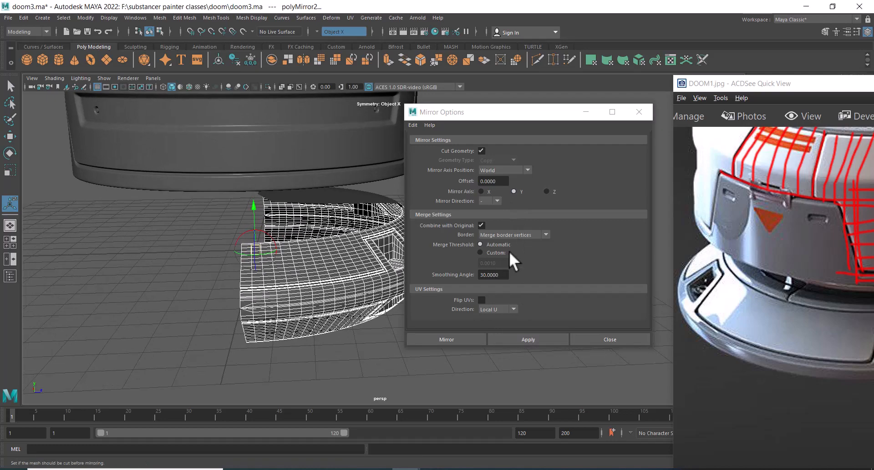
Mirror the half ring across the world Z axis to complete the full base ring
{"action": "left_click", "coordinate": [547, 191]}
{"action": "left_click", "coordinate": [528, 340]}
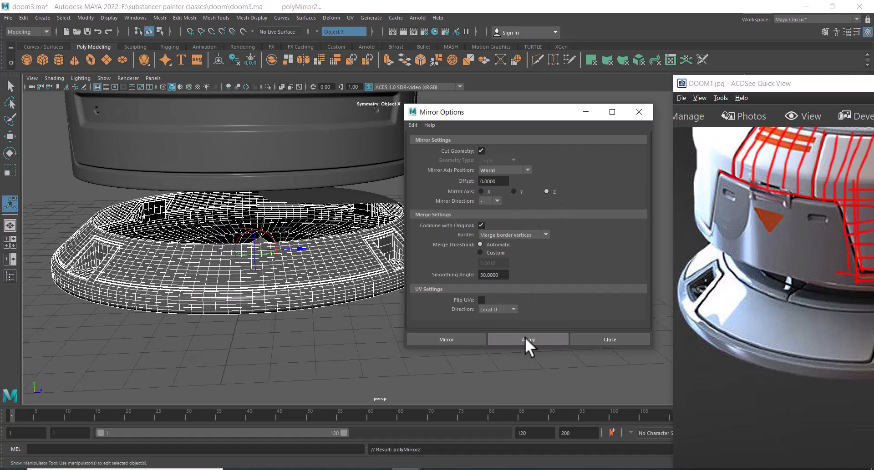
{"action": "left_click_drag", "start_coordinate": [191, 237], "coordinate": [314, 337], "text": "alt"}
{"action": "left_click", "coordinate": [603, 343]}
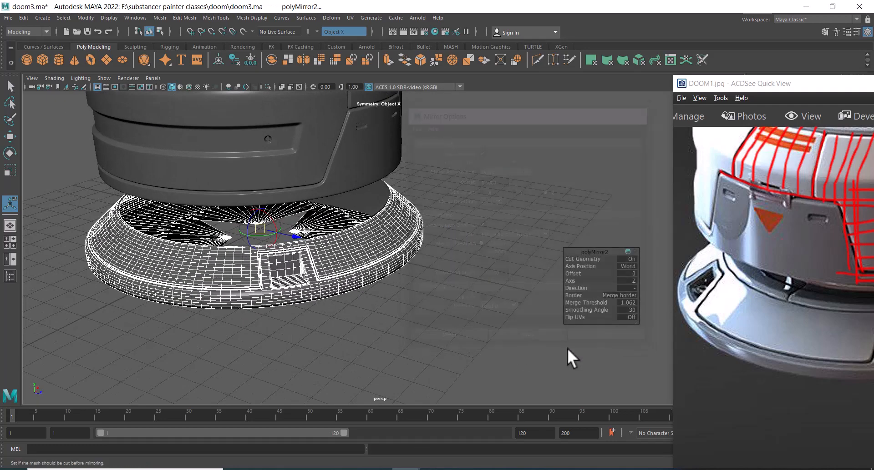
Isolate the mirrored base ring and inspect the pinched vertices at its centre
{"action": "left_click", "coordinate": [438, 309]}
{"action": "left_click_drag", "start_coordinate": [439, 309], "coordinate": [443, 281], "text": "alt"}
{"action": "left_click", "coordinate": [515, 224]}
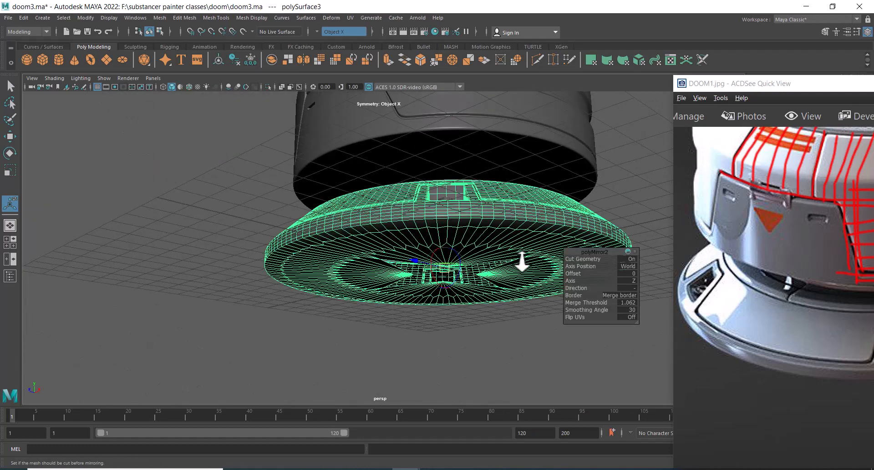
{"action": "left_click_drag", "start_coordinate": [523, 259], "coordinate": [439, 250], "text": "alt"}
{"action": "key", "text": "ctrl+1"}
{"action": "middle_click_drag", "start_coordinate": [439, 250], "coordinate": [411, 156], "text": "alt"}
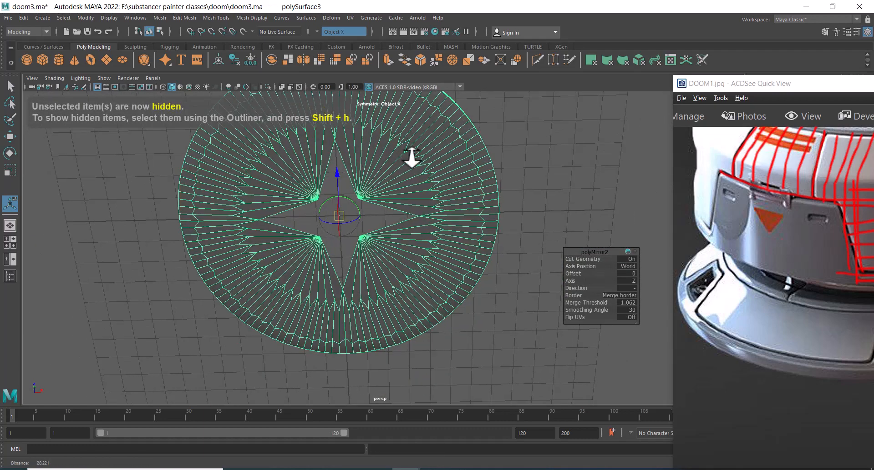
{"action": "right_click_drag", "start_coordinate": [411, 156], "coordinate": [437, 149], "text": "alt"}
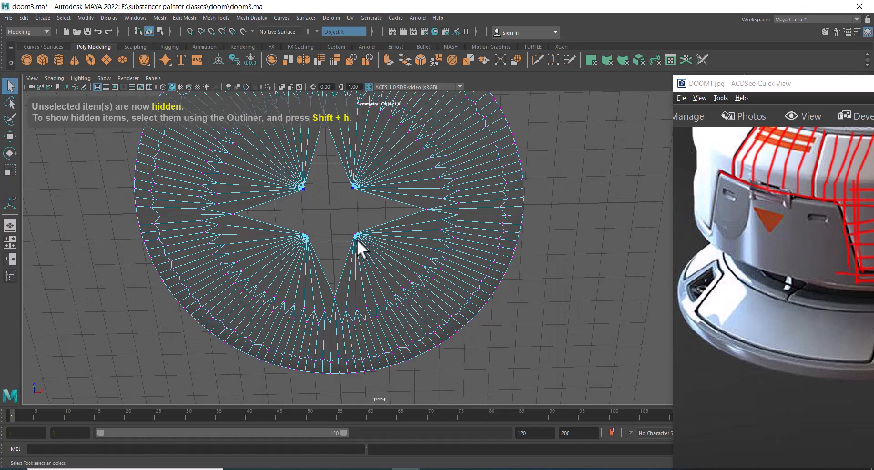
{"action": "right_click_drag", "start_coordinate": [362, 164], "coordinate": [337, 85], "text": "shift"}
{"action": "left_click_drag", "start_coordinate": [370, 180], "coordinate": [364, 247], "text": "alt"}
{"action": "right_click_drag", "start_coordinate": [359, 176], "coordinate": [392, 173]}
{"action": "right_click", "coordinate": [316, 144]}
{"action": "right_click_drag", "start_coordinate": [316, 143], "coordinate": [272, 151]}
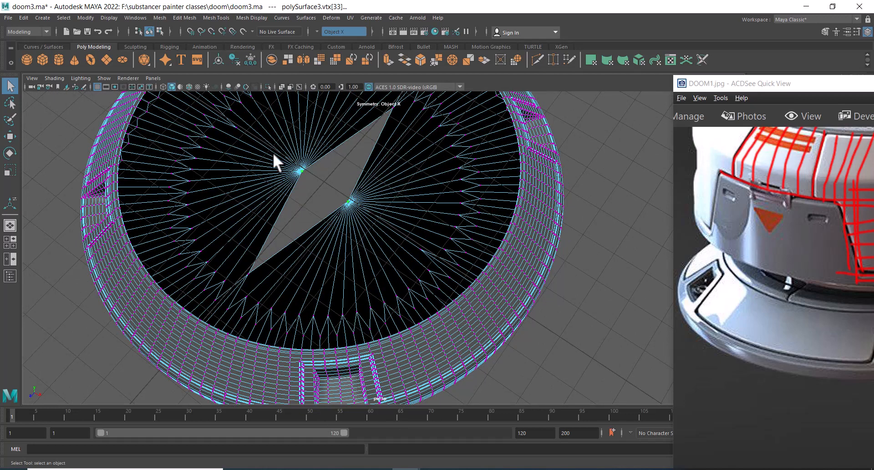
{"action": "right_click_drag", "start_coordinate": [353, 218], "coordinate": [346, 143]}
{"action": "left_click_drag", "start_coordinate": [346, 144], "coordinate": [340, 198], "text": "alt"}
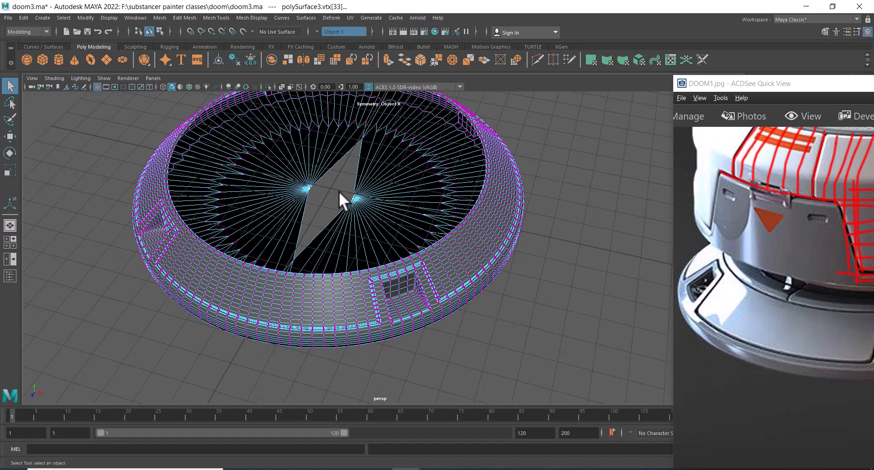
Select all vertices of the base ring and merge them with a distance threshold of 0.001
{"action": "key", "text": "r"}
{"action": "left_click", "coordinate": [387, 207]}
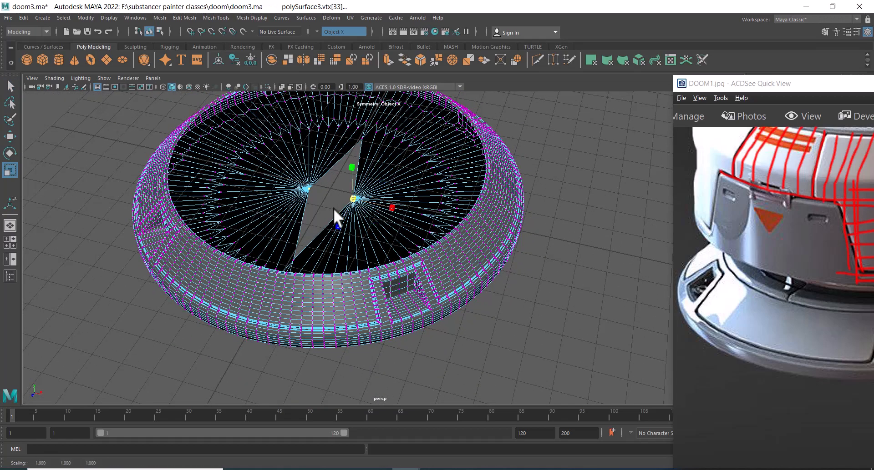
{"action": "key", "text": "w"}
{"action": "scroll", "coordinate": [370, 208], "scroll_direction": "down", "scroll_amount": 3}
{"action": "right_click_drag", "start_coordinate": [396, 152], "coordinate": [354, 150]}
{"action": "scroll", "coordinate": [373, 230], "scroll_direction": "down", "scroll_amount": 4}
{"action": "left_click_drag", "start_coordinate": [248, 141], "coordinate": [442, 319]}
{"action": "scroll", "coordinate": [440, 319], "scroll_direction": "up", "scroll_amount": 3}
{"action": "scroll", "coordinate": [410, 200], "scroll_direction": "up", "scroll_amount": 4}
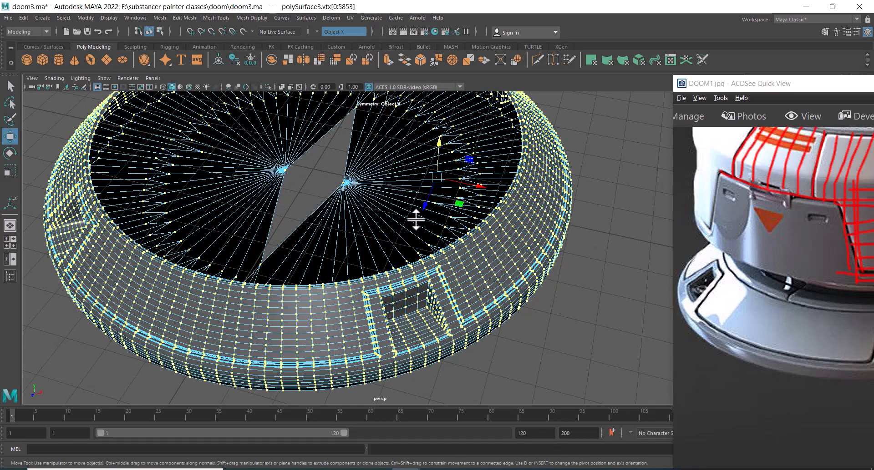
{"action": "middle_click_drag", "start_coordinate": [415, 220], "coordinate": [401, 150], "text": "alt"}
{"action": "scroll", "coordinate": [399, 232], "scroll_direction": "up", "scroll_amount": 4}
{"action": "scroll", "coordinate": [399, 232], "scroll_direction": "up", "scroll_amount": 5}
{"action": "right_click_drag", "start_coordinate": [358, 256], "coordinate": [393, 195], "text": "shift"}
{"action": "left_click", "coordinate": [626, 257]}
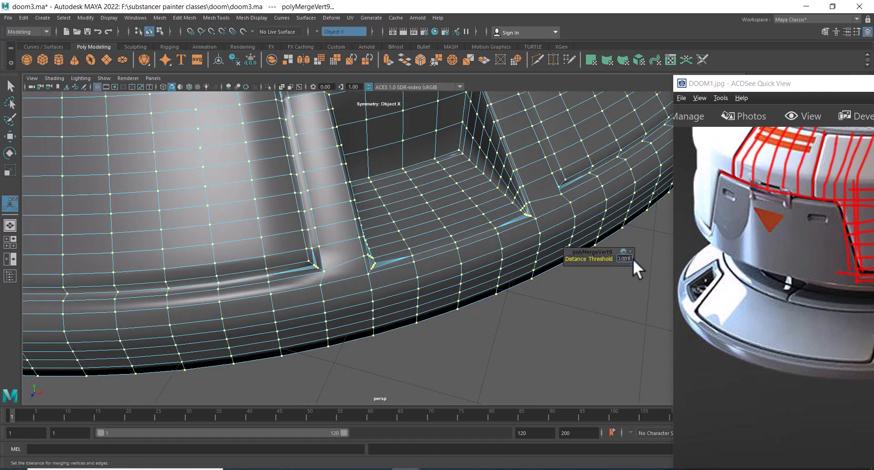
{"action": "type", "text": "0.001"}
{"action": "key", "text": "Return"}
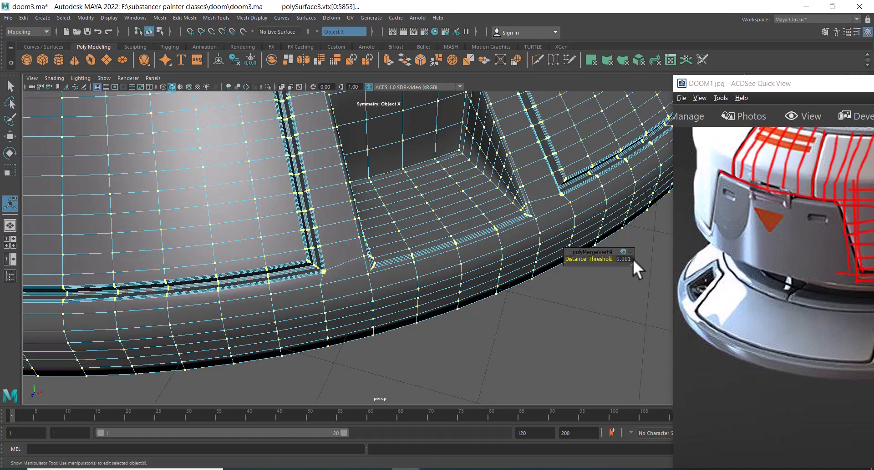
Move one pinched centre vertex of the base ring onto the other to close the gap at the centre
{"action": "scroll", "coordinate": [357, 220], "scroll_direction": "down", "scroll_amount": 8}
{"action": "left_click_drag", "start_coordinate": [357, 221], "coordinate": [386, 268], "text": "alt"}
{"action": "middle_click_drag", "start_coordinate": [387, 269], "coordinate": [421, 319], "text": "alt"}
{"action": "scroll", "coordinate": [361, 247], "scroll_direction": "up", "scroll_amount": 1}
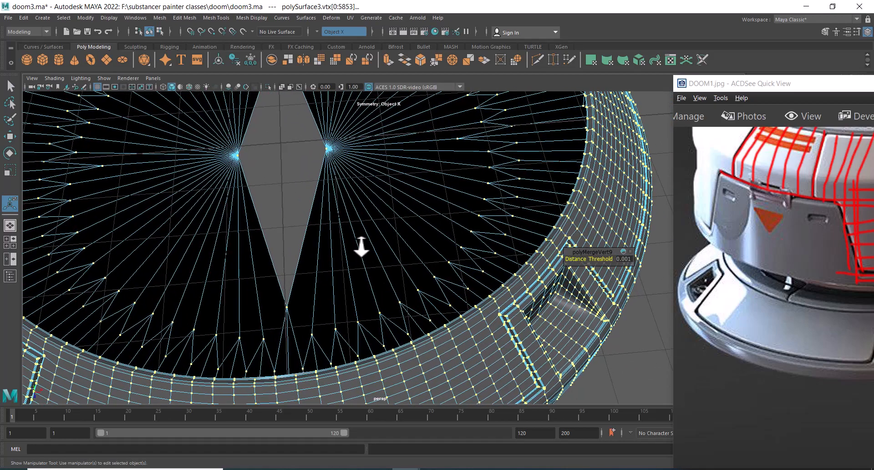
{"action": "left_click_drag", "start_coordinate": [347, 127], "coordinate": [324, 149]}
{"action": "right_click", "coordinate": [315, 146], "text": "shift"}
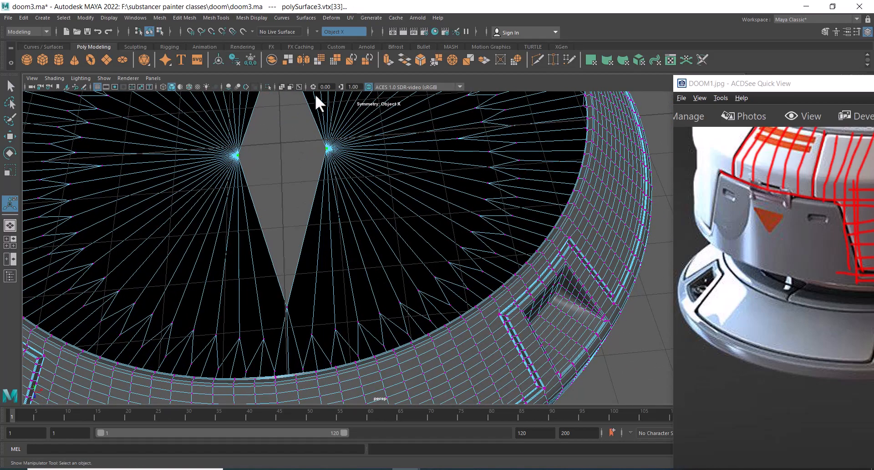
{"action": "key", "text": "w"}
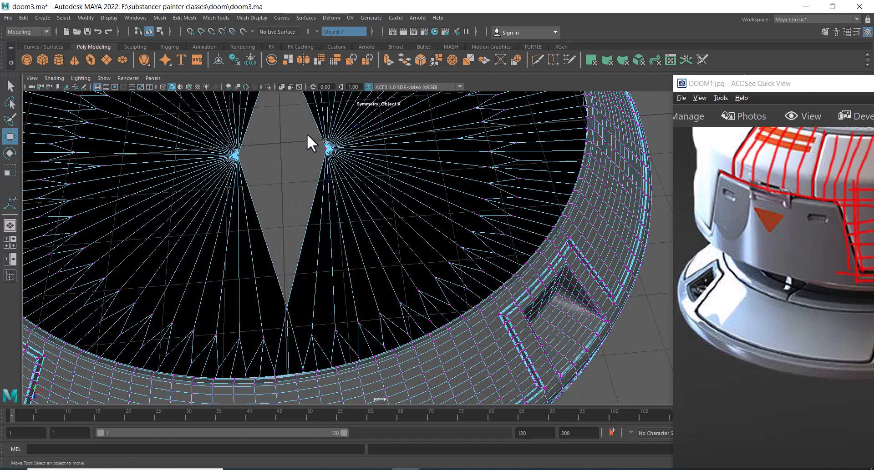
{"action": "left_click_drag", "start_coordinate": [369, 156], "coordinate": [341, 164]}
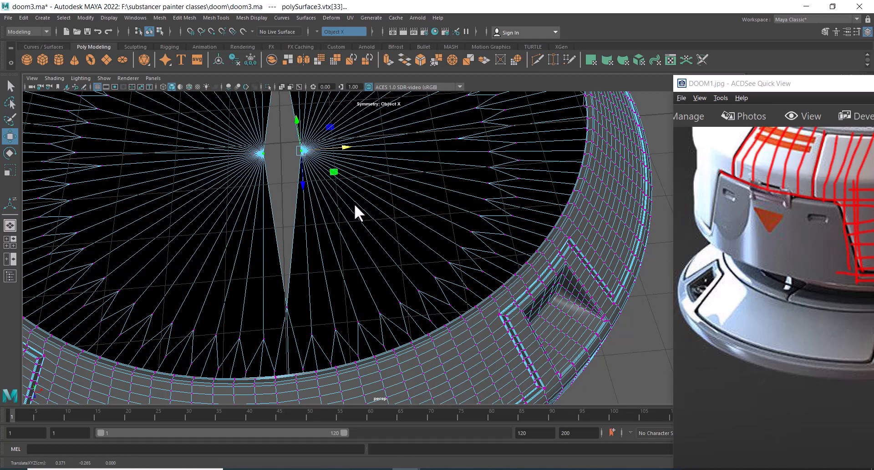
{"action": "right_click_drag", "start_coordinate": [368, 174], "coordinate": [365, 108], "text": "ctrl+shift"}
{"action": "right_click_drag", "start_coordinate": [345, 199], "coordinate": [261, 124], "text": "shift"}
{"action": "left_click_drag", "start_coordinate": [261, 124], "coordinate": [447, 195], "text": "alt"}
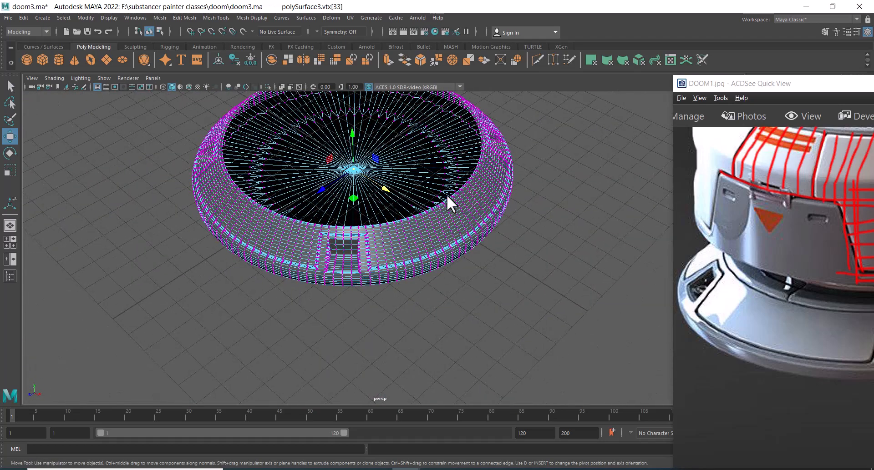
Return to object mode and show the rest of the housing model again
{"action": "key", "text": "F8"}
{"action": "left_click", "coordinate": [539, 146]}
{"action": "left_click_drag", "start_coordinate": [539, 146], "coordinate": [424, 264], "text": "alt"}
{"action": "middle_click_drag", "start_coordinate": [424, 264], "coordinate": [389, 312], "text": "alt"}
{"action": "left_click_drag", "start_coordinate": [389, 311], "coordinate": [420, 309], "text": "alt"}
{"action": "right_click_drag", "start_coordinate": [420, 310], "coordinate": [437, 303], "text": "alt"}
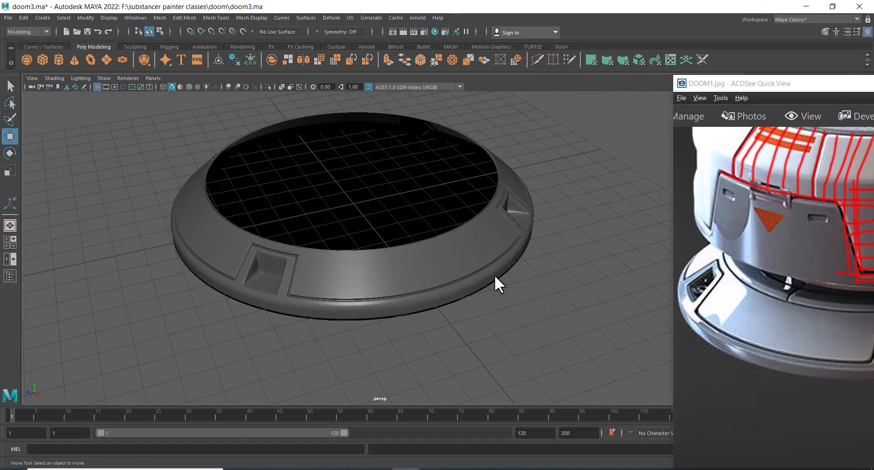
{"action": "key", "text": "ctrl+shift+h"}
Select the small cylinder and the pipe inside the front recess and group them
{"action": "left_click_drag", "start_coordinate": [509, 258], "coordinate": [383, 296], "text": "alt"}
{"action": "left_click", "coordinate": [372, 281]}
{"action": "right_click_drag", "start_coordinate": [378, 286], "coordinate": [445, 343], "text": "alt"}
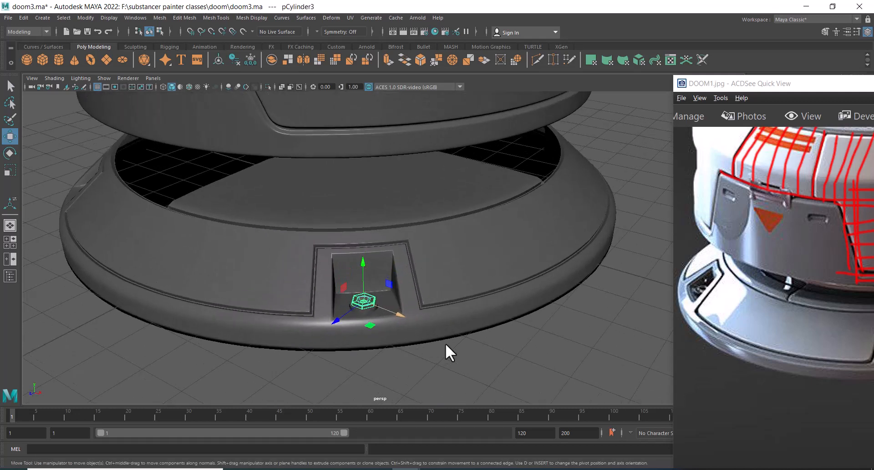
{"action": "left_click_drag", "start_coordinate": [374, 314], "coordinate": [416, 298], "text": "alt"}
{"action": "right_click_drag", "start_coordinate": [417, 299], "coordinate": [505, 312], "text": "alt"}
{"action": "left_click_drag", "start_coordinate": [505, 312], "coordinate": [475, 323], "text": "alt"}
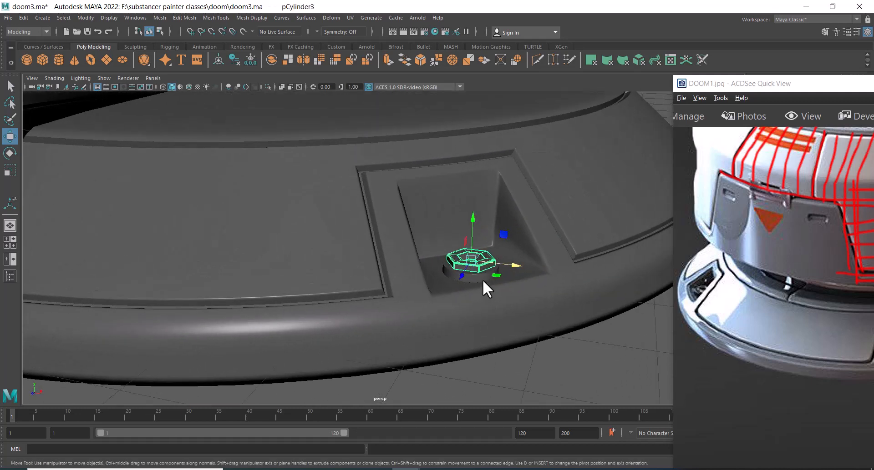
{"action": "left_click", "coordinate": [483, 280], "text": "shift"}
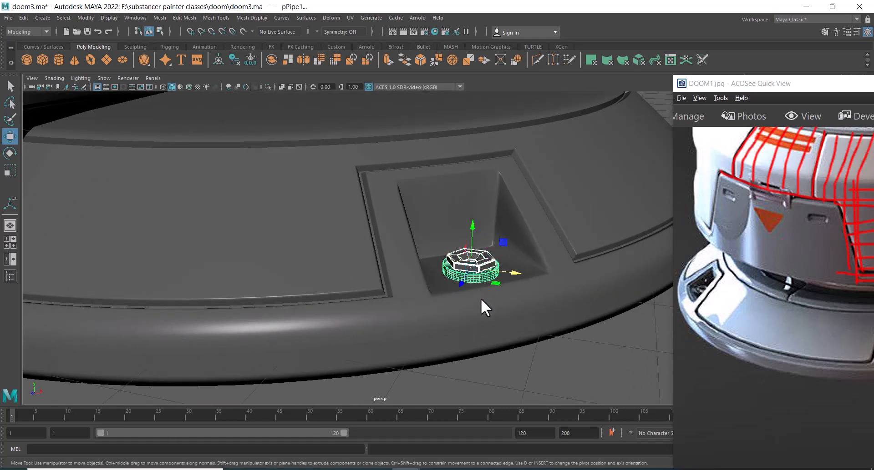
{"action": "key", "text": "ctrl+g"}
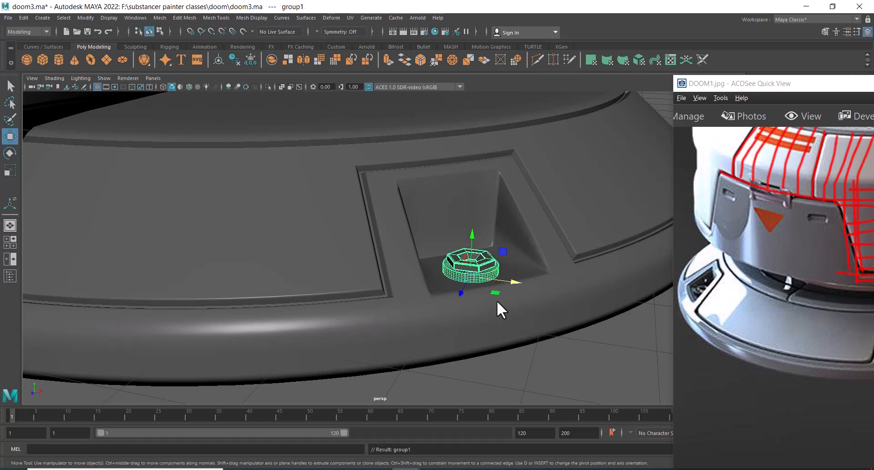
In top wireframe view, snap the group's pivot to the base ring's centre and switch to rotation
{"action": "key", "text": "space"}
{"action": "left_click_drag", "start_coordinate": [527, 275], "coordinate": [436, 279]}
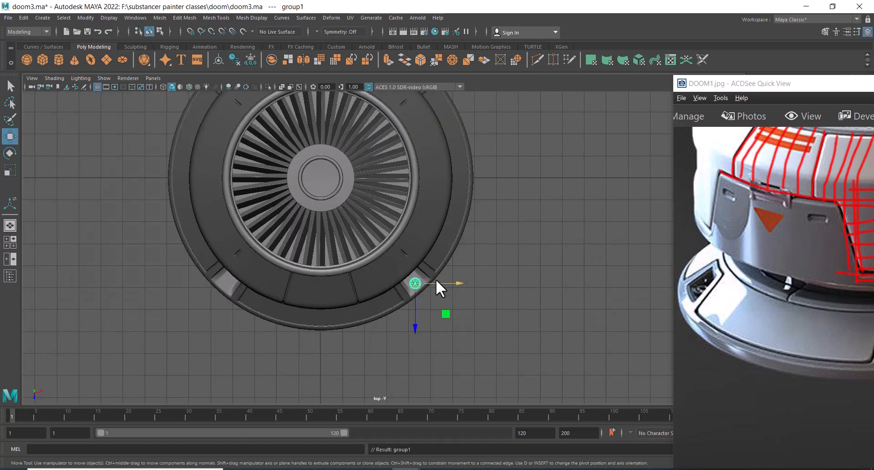
{"action": "key", "text": "4"}
{"action": "scroll", "coordinate": [386, 259], "scroll_direction": "up", "scroll_amount": 1}
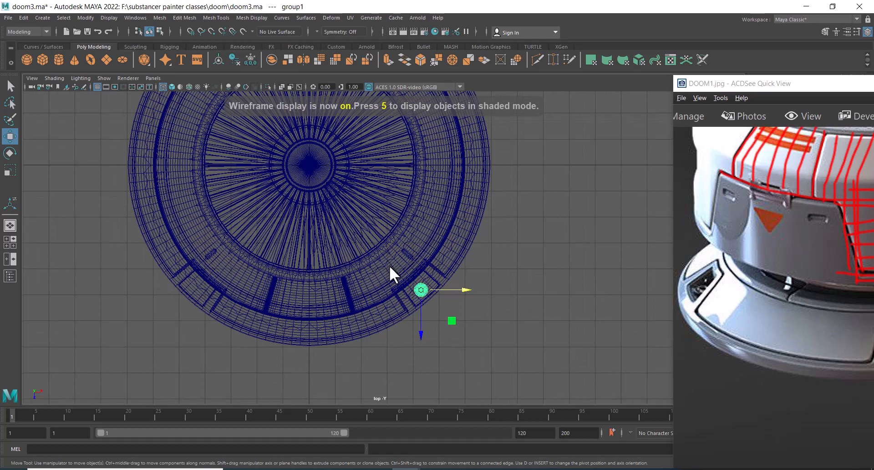
{"action": "key", "text": "d"}
{"action": "key", "text": "v"}
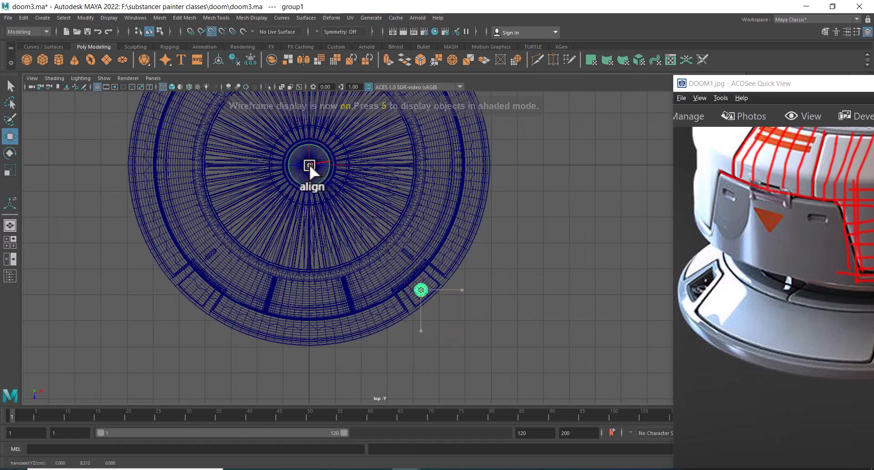
{"action": "left_click", "coordinate": [309, 165]}
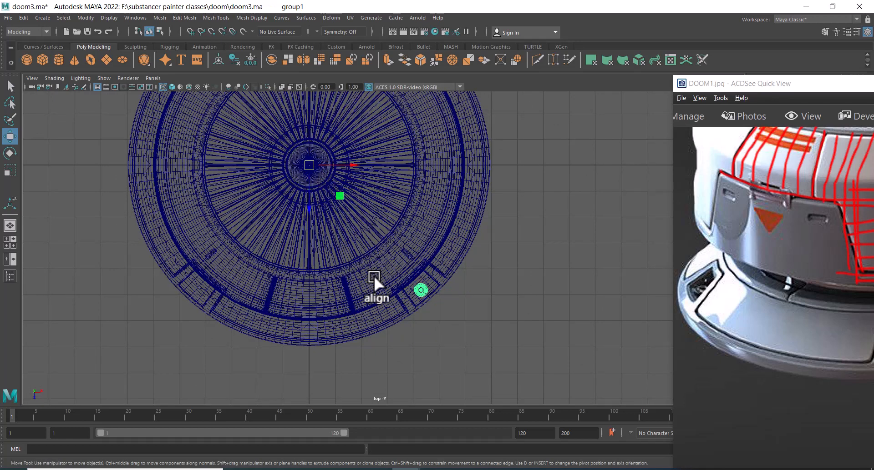
{"action": "key", "text": "e"}
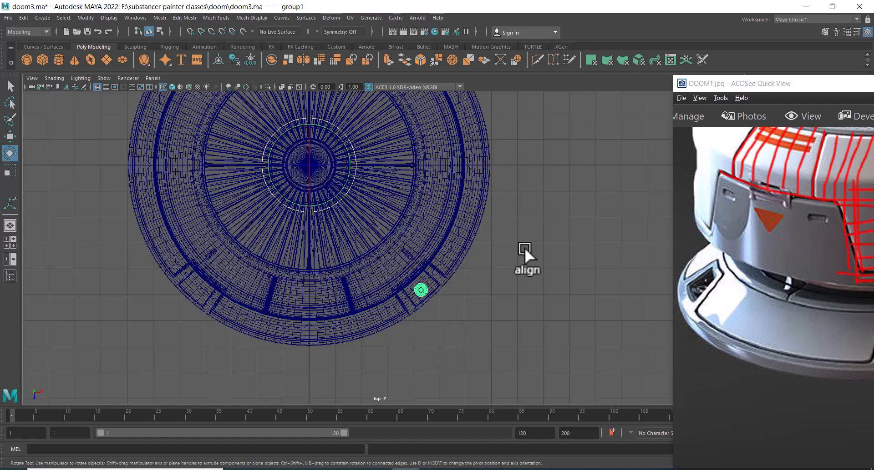
Switch to Calculator and divide 360 by 4
{"action": "key", "text": "super"}
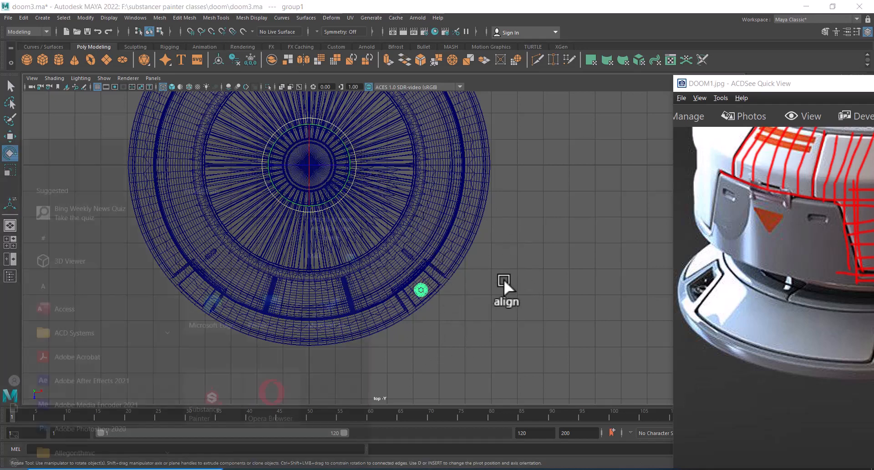
{"action": "type", "text": "cal"}
{"action": "left_click", "coordinate": [189, 183]}
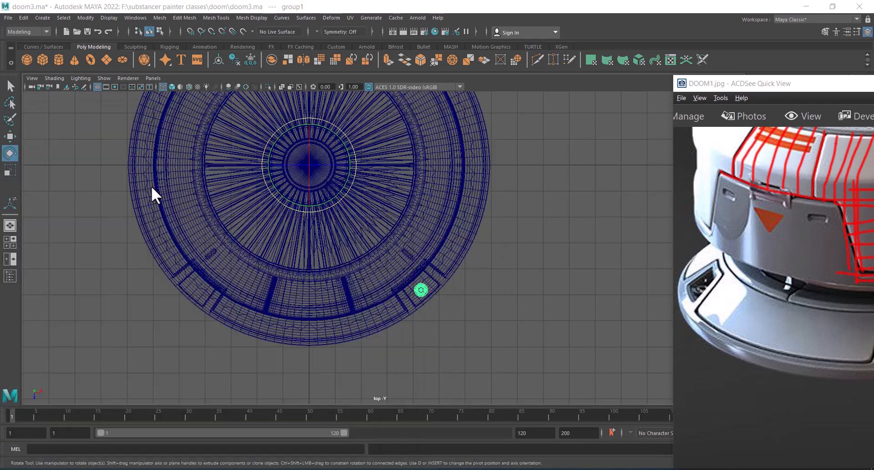
{"action": "left_click", "coordinate": [514, 307]}
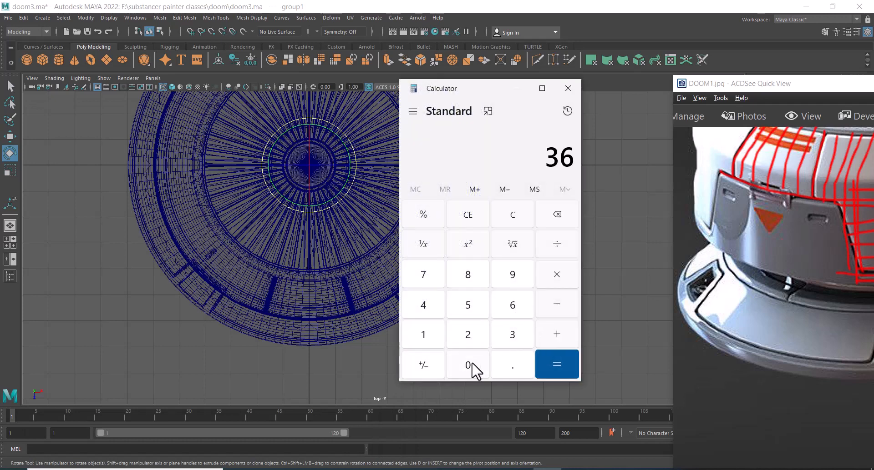
{"action": "left_click", "coordinate": [468, 365]}
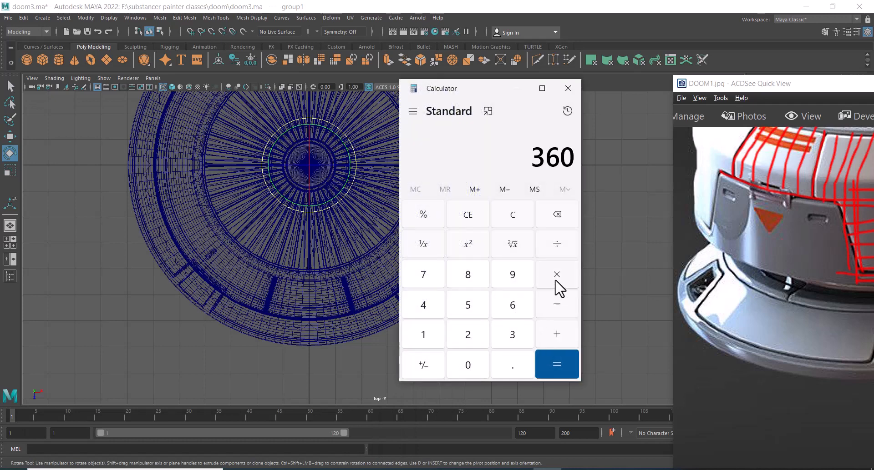
{"action": "left_click", "coordinate": [422, 306]}
{"action": "left_click", "coordinate": [552, 360]}
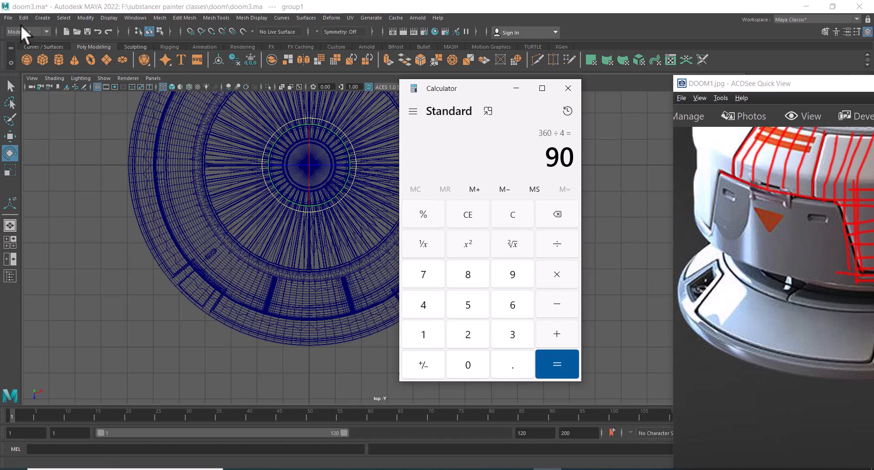
Minimize the ACDSee reference image window
{"action": "middle_click_drag", "start_coordinate": [276, 227], "coordinate": [396, 221], "text": "alt"}
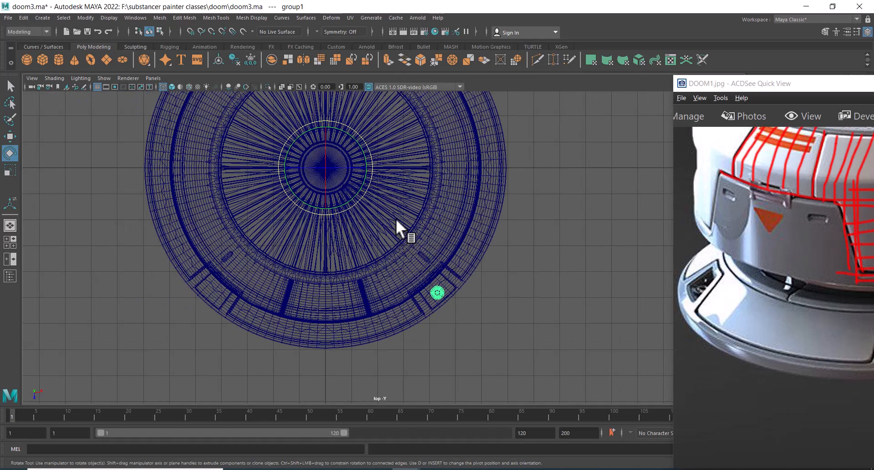
{"action": "left_click_drag", "start_coordinate": [853, 89], "coordinate": [689, 199]}
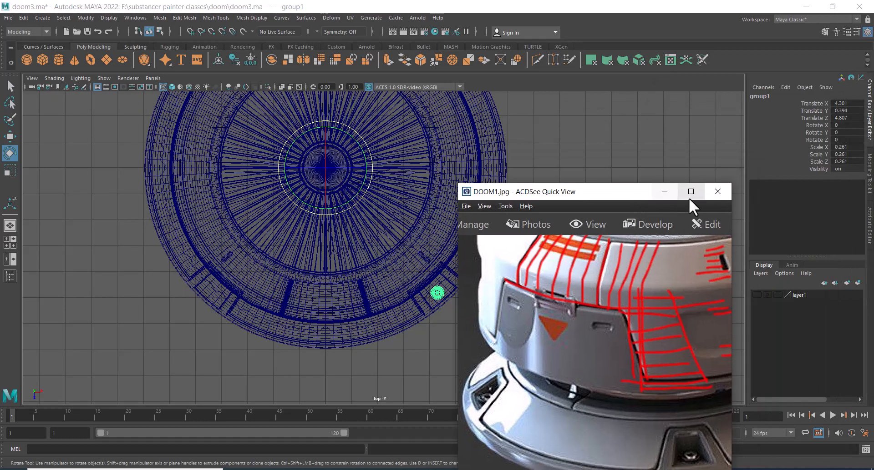
{"action": "left_click", "coordinate": [666, 192]}
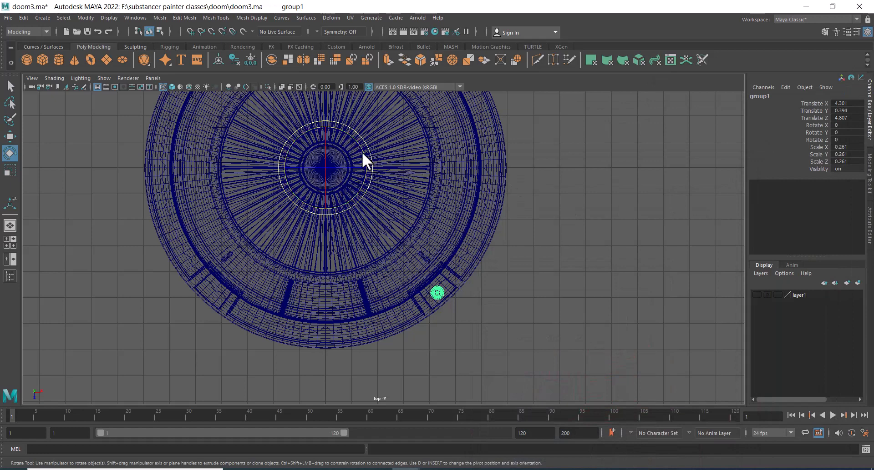
Rotate the group around the ring's centre and undo the rotation
{"action": "middle_click_drag", "start_coordinate": [437, 293], "coordinate": [401, 318]}
{"action": "key", "text": "ctrl+z"}
Open the Duplicate Special options for the group and reset its settings
{"action": "left_click", "coordinate": [21, 17]}
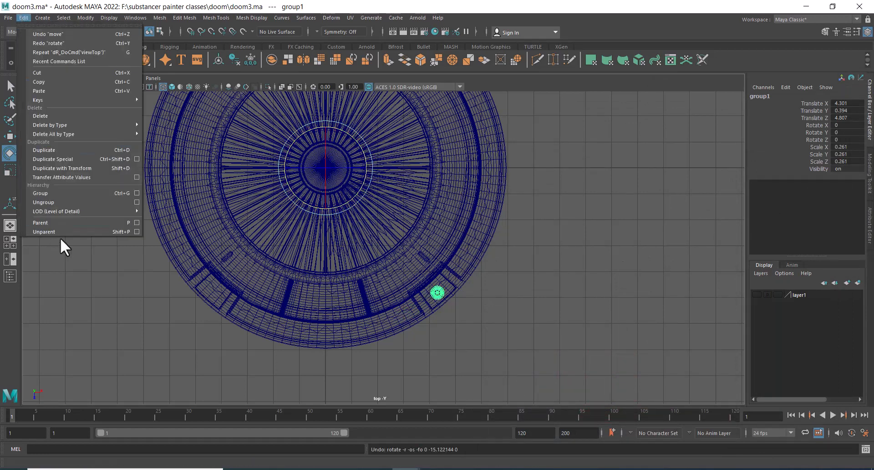
{"action": "left_click", "coordinate": [137, 160]}
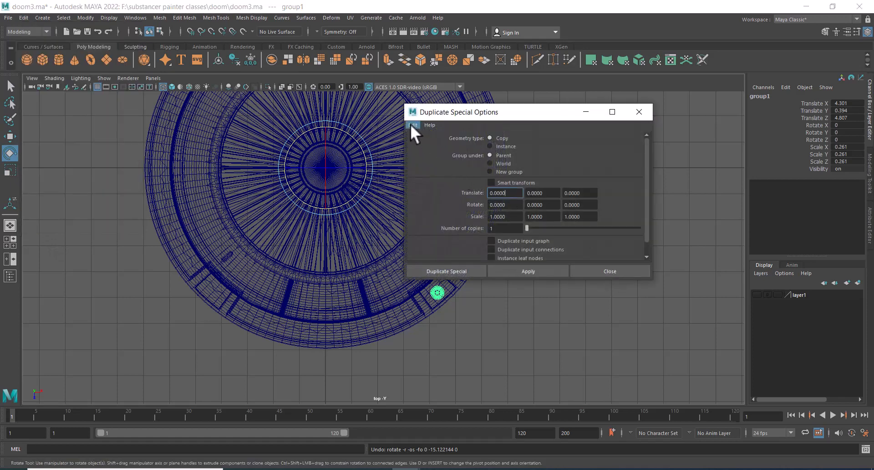
{"action": "left_click", "coordinate": [411, 125]}
{"action": "left_click", "coordinate": [431, 143]}
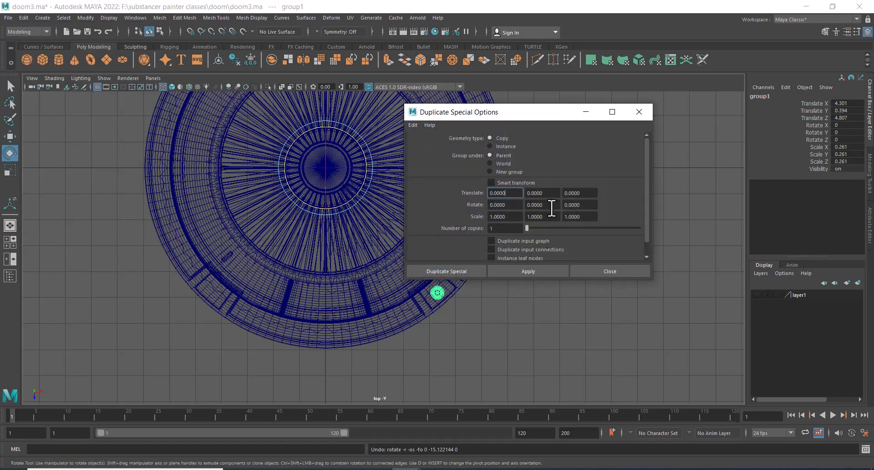
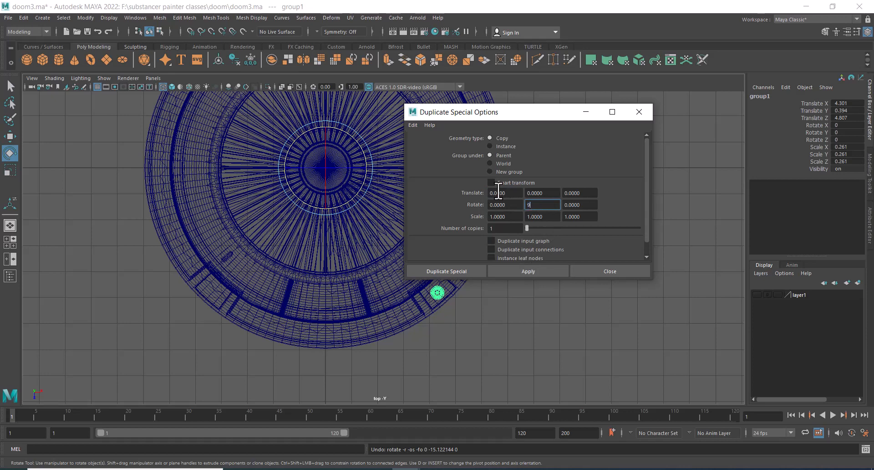
Apply Duplicate Special to the group with 3 copies at 90° Y rotation, inspect the copies, and undo the duplication
{"action": "left_click", "coordinate": [513, 228]}
{"action": "left_click", "coordinate": [528, 271]}
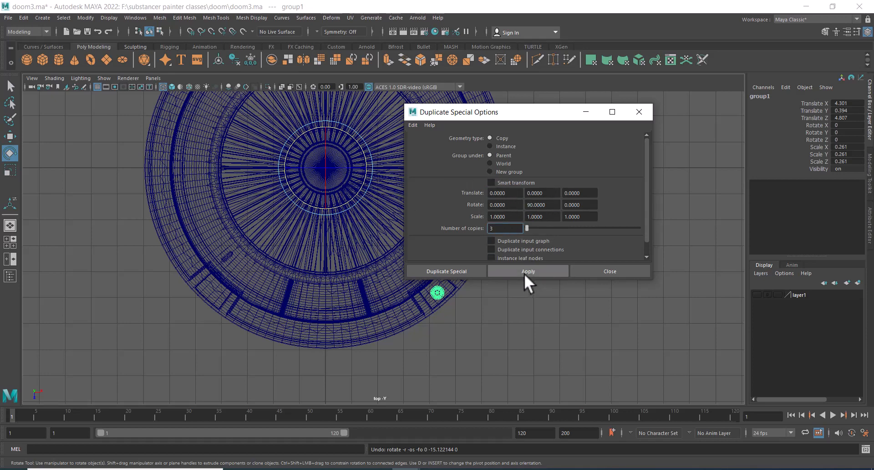
{"action": "middle_click_drag", "start_coordinate": [457, 348], "coordinate": [396, 336], "text": "alt"}
{"action": "key", "text": "space"}
{"action": "left_click", "coordinate": [396, 336]}
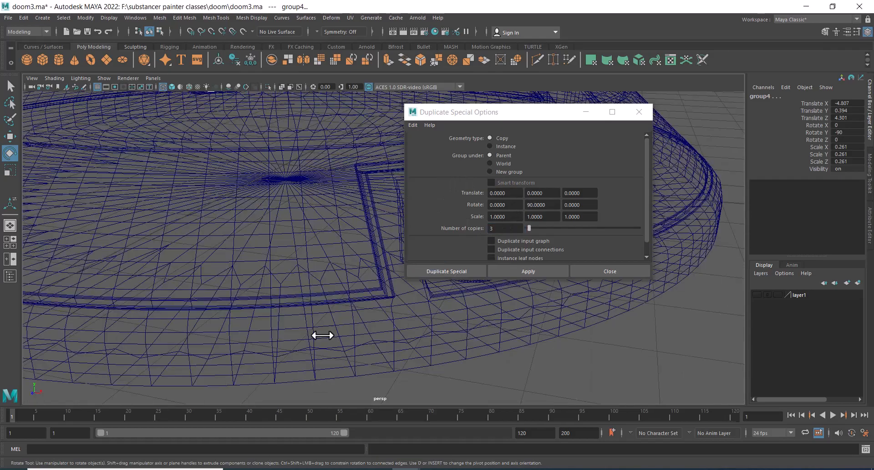
{"action": "left_click_drag", "start_coordinate": [321, 335], "coordinate": [327, 356], "text": "alt"}
{"action": "right_click_drag", "start_coordinate": [328, 356], "coordinate": [259, 281], "text": "alt"}
{"action": "middle_click_drag", "start_coordinate": [259, 281], "coordinate": [209, 216], "text": "alt"}
{"action": "right_click_drag", "start_coordinate": [209, 216], "coordinate": [262, 291], "text": "alt"}
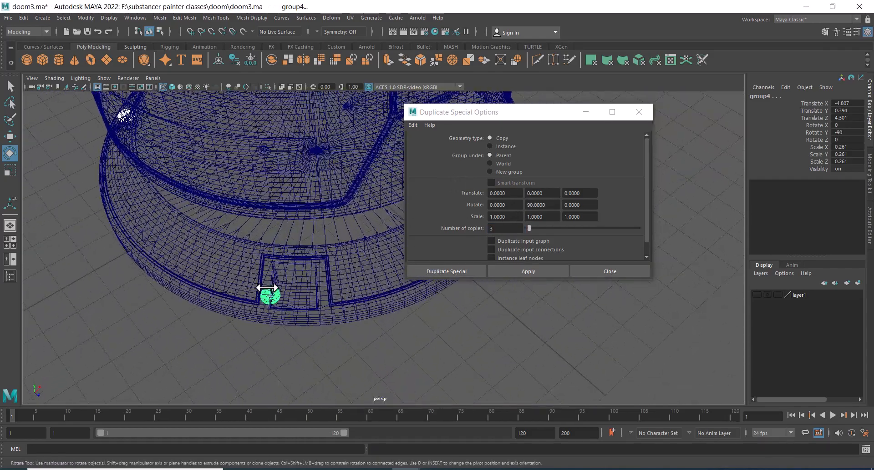
{"action": "key", "text": "5"}
{"action": "mouse_move", "coordinate": [272, 291]}
{"action": "left_mouse_down", "text": "alt"}
{"action": "mouse_move", "coordinate": [283, 274]}
{"action": "mouse_move", "coordinate": [260, 250]}
{"action": "mouse_move", "coordinate": [199, 308]}
{"action": "mouse_move", "coordinate": [361, 295]}
{"action": "left_mouse_up", "text": "alt"}
{"action": "key", "text": "ctrl+z"}
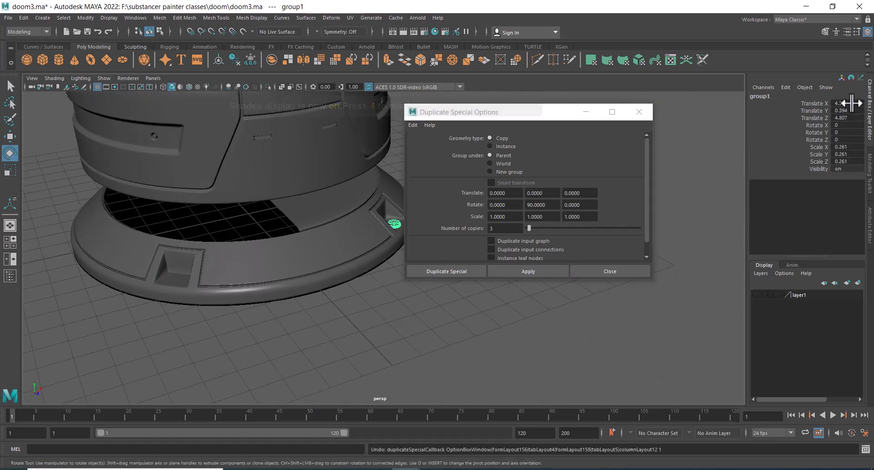
Freeze all transformations on the group and reapply Duplicate Special with 3 copies
{"action": "left_click_drag", "start_coordinate": [849, 103], "coordinate": [846, 170]}
{"action": "right_click", "coordinate": [815, 150]}
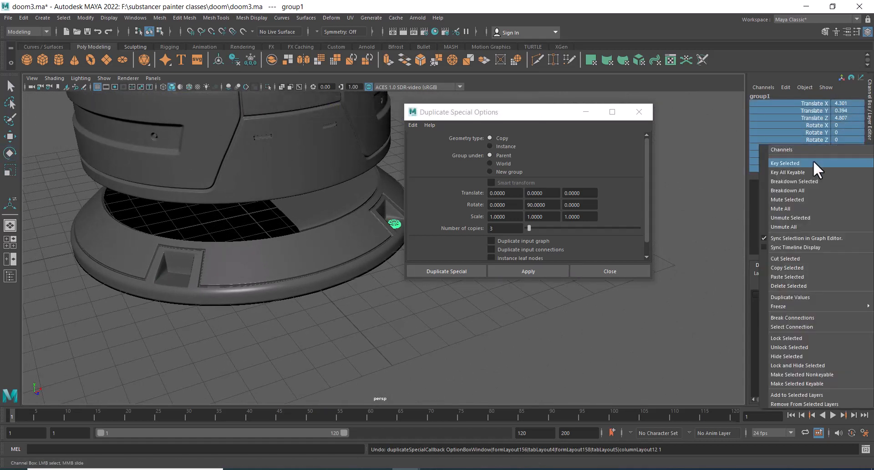
{"action": "mouse_move", "coordinate": [783, 306]}
{"action": "left_click", "coordinate": [710, 333]}
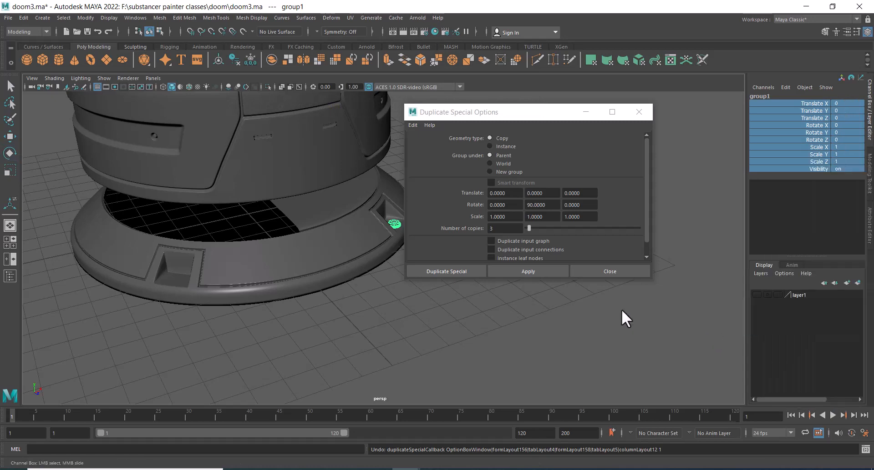
{"action": "left_click", "coordinate": [542, 271]}
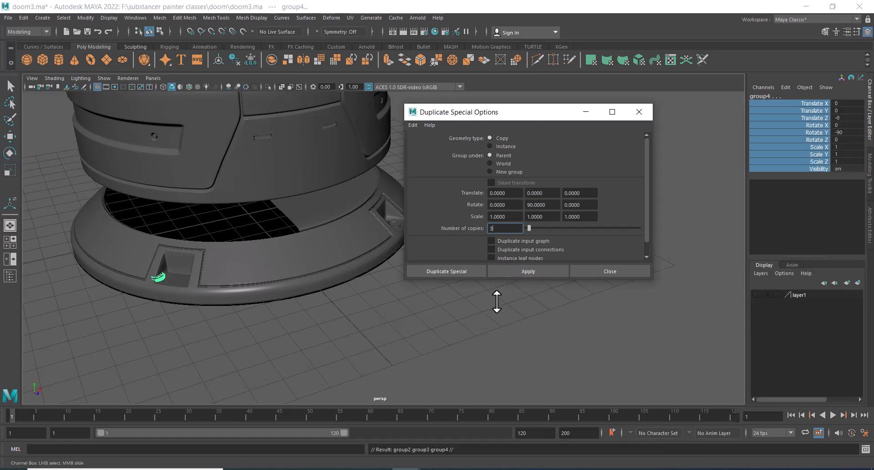
Inspect the duplicated details around the base ring from several angles and close the Duplicate Special dialog
{"action": "middle_click_drag", "start_coordinate": [419, 323], "coordinate": [397, 350], "text": "alt"}
{"action": "left_click_drag", "start_coordinate": [397, 350], "coordinate": [306, 318], "text": "alt"}
{"action": "right_click_drag", "start_coordinate": [306, 318], "coordinate": [358, 329], "text": "alt"}
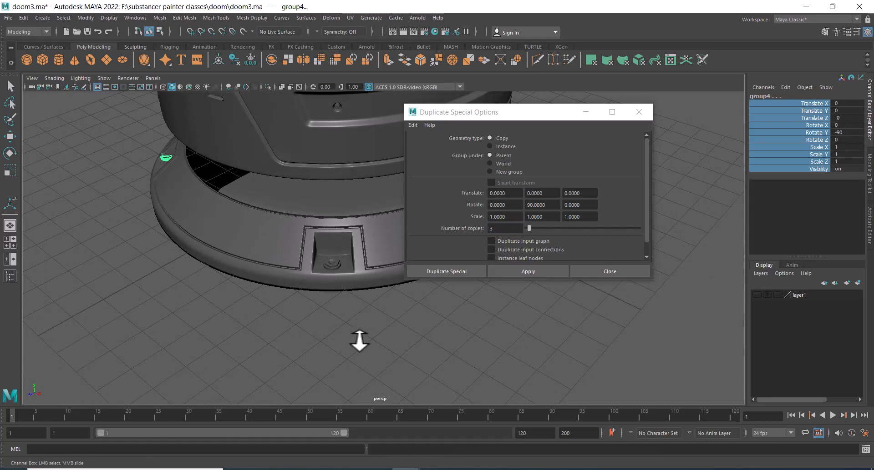
{"action": "middle_click_drag", "start_coordinate": [359, 343], "coordinate": [165, 299], "text": "alt"}
{"action": "middle_click_drag", "start_coordinate": [193, 269], "coordinate": [261, 313], "text": "alt"}
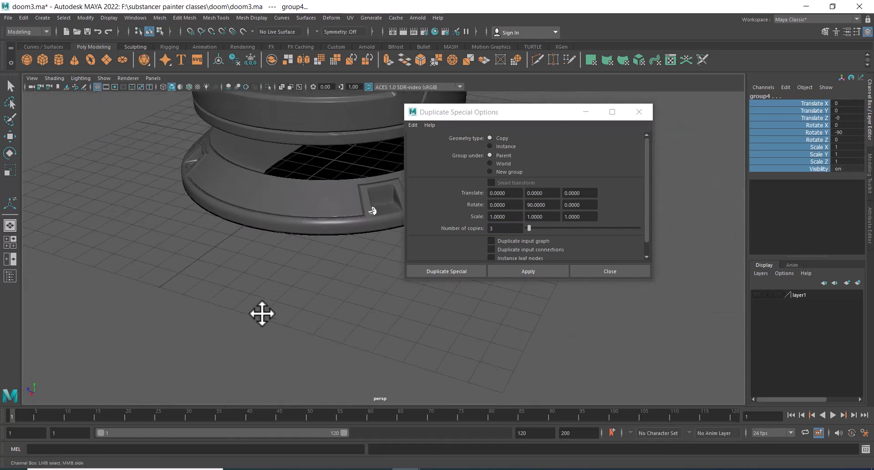
{"action": "key", "text": "ctrl+z"}
{"action": "middle_click_drag", "start_coordinate": [212, 260], "coordinate": [258, 287], "text": "alt"}
{"action": "left_click_drag", "start_coordinate": [257, 287], "coordinate": [309, 312], "text": "alt"}
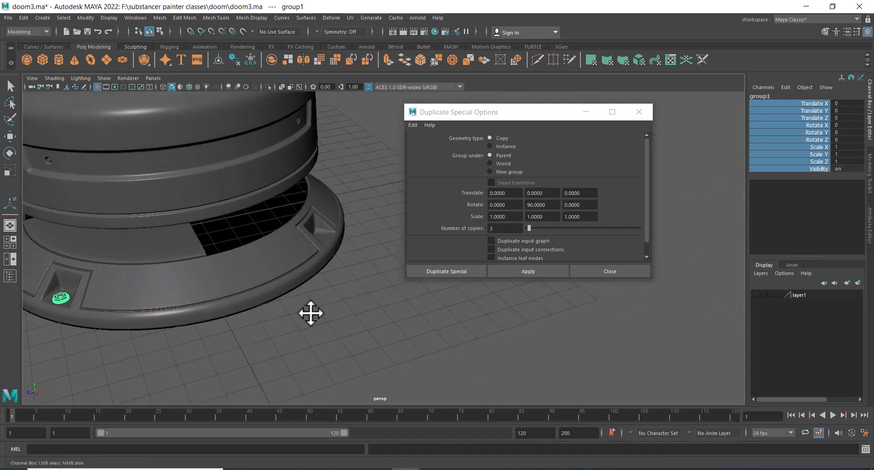
{"action": "middle_click_drag", "start_coordinate": [310, 312], "coordinate": [349, 318], "text": "alt"}
{"action": "key", "text": "space"}
{"action": "left_click_drag", "start_coordinate": [349, 318], "coordinate": [261, 317]}
{"action": "scroll", "coordinate": [325, 333], "scroll_direction": "down", "scroll_amount": 1}
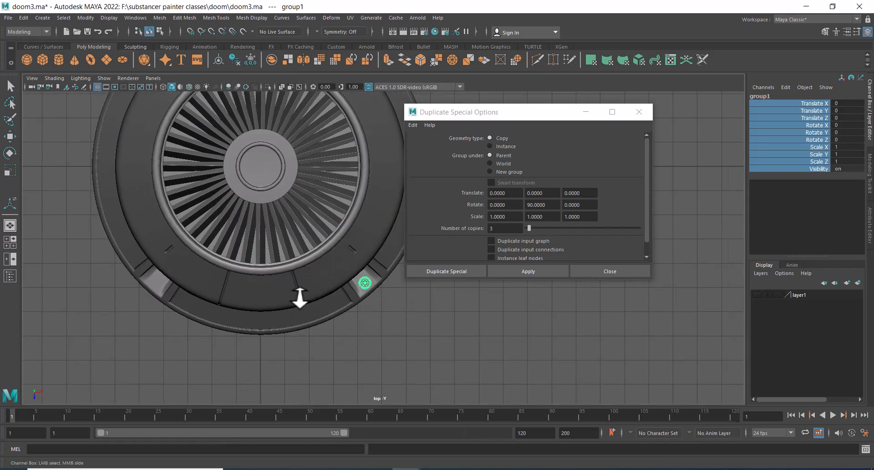
{"action": "middle_click_drag", "start_coordinate": [370, 323], "coordinate": [306, 273], "text": "alt"}
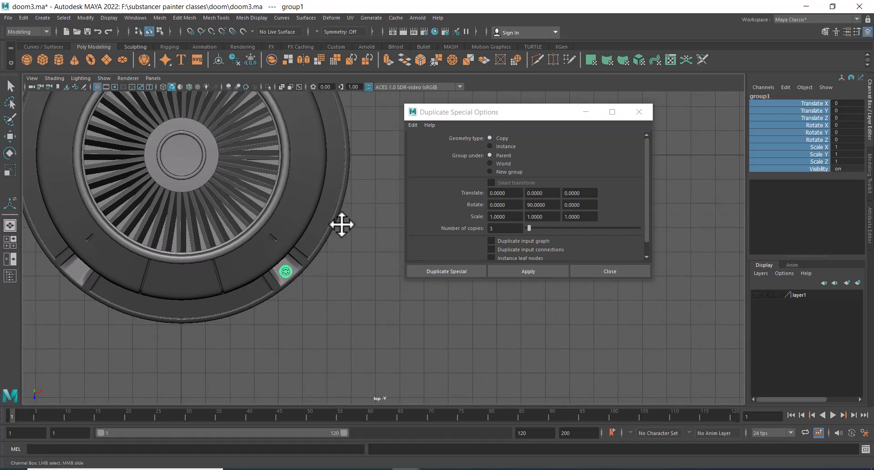
{"action": "left_click", "coordinate": [637, 273]}
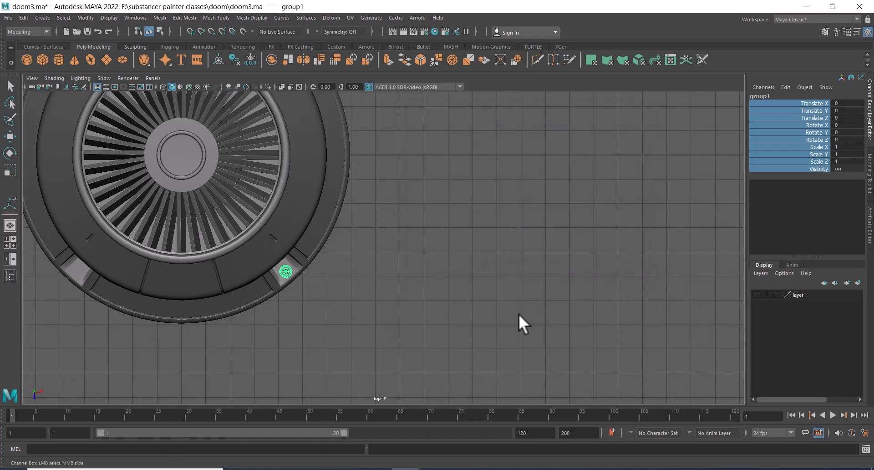
Undo the recent operations back to before the base ring segment was mirrored
{"action": "key", "text": "space"}
{"action": "left_click_drag", "start_coordinate": [503, 318], "coordinate": [518, 211]}
{"action": "right_click_drag", "start_coordinate": [518, 212], "coordinate": [490, 219], "text": "alt"}
{"action": "left_click_drag", "start_coordinate": [490, 218], "coordinate": [513, 303], "text": "alt"}
{"action": "right_click_drag", "start_coordinate": [513, 302], "coordinate": [457, 252], "text": "alt"}
{"action": "middle_click_drag", "start_coordinate": [457, 252], "coordinate": [580, 208], "text": "alt"}
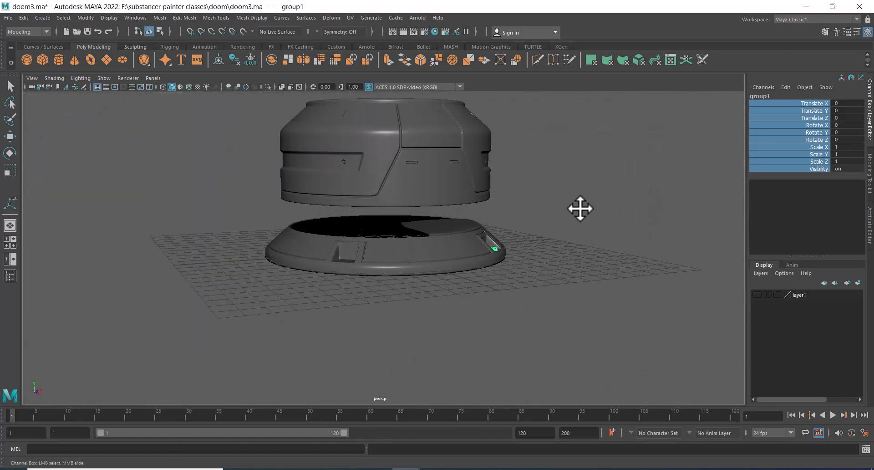
{"action": "right_click_drag", "start_coordinate": [580, 209], "coordinate": [547, 293], "text": "alt"}
{"action": "key", "text": "ctrl+z"}
{"action": "key", "text": "ctrl+z"}
{"action": "key", "text": "ctrl+z"}
{"action": "key", "text": "ctrl+z"}
{"action": "key", "text": "ctrl+z"}
{"action": "key", "text": "ctrl+z"}
{"action": "key", "text": "ctrl+z"}
{"action": "key", "text": "ctrl+z"}
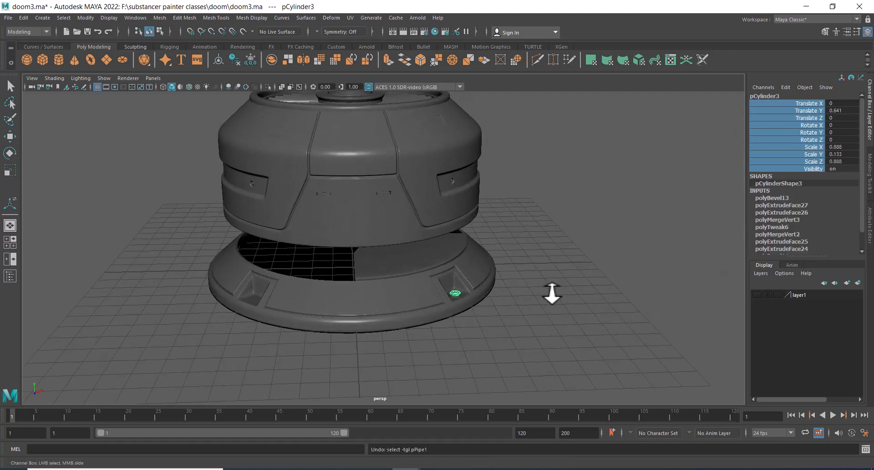
{"action": "key", "text": "ctrl+z"}
{"action": "key", "text": "ctrl+z"}
{"action": "key", "text": "ctrl+z"}
{"action": "key", "text": "ctrl+z"}
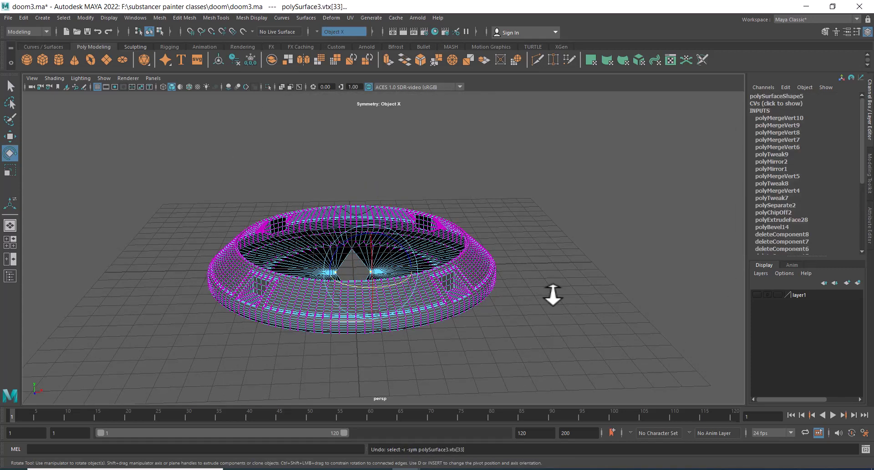
{"action": "key", "text": "ctrl+z"}
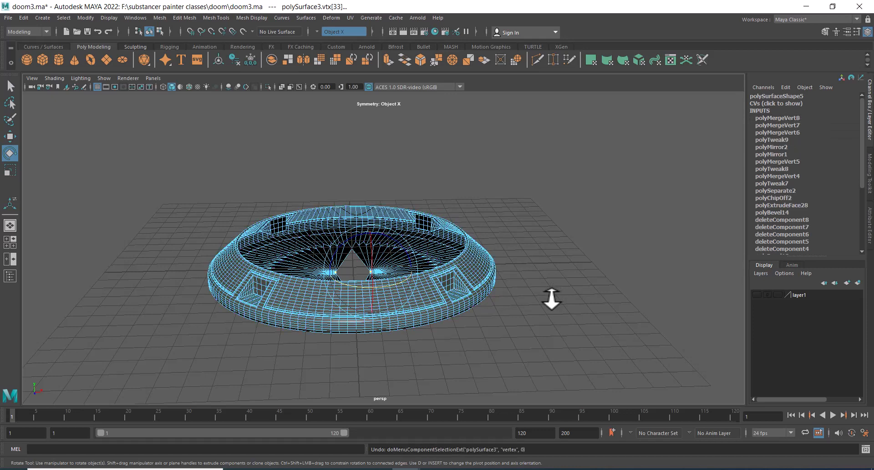
{"action": "key", "text": "ctrl+z"}
{"action": "key", "text": "ctrl+z"}
{"action": "key", "text": "ctrl+z"}
{"action": "key", "text": "ctrl+z"}
{"action": "key", "text": "ctrl+z"}
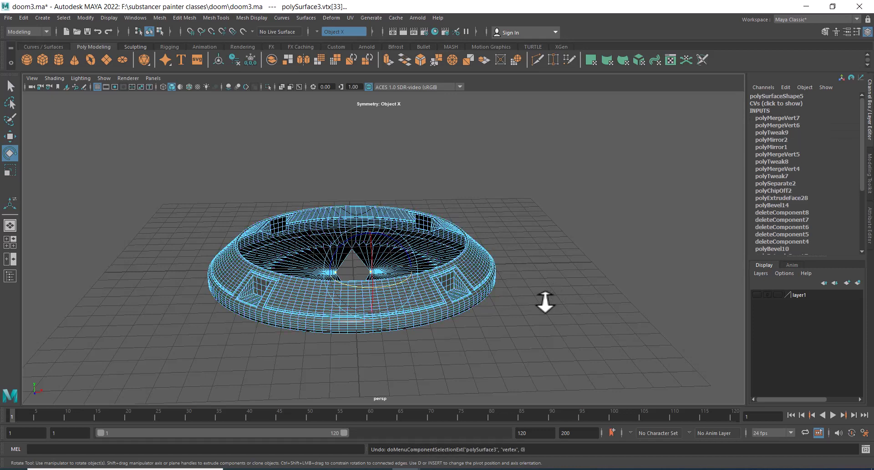
{"action": "key", "text": "ctrl+z"}
{"action": "key", "text": "ctrl+z"}
{"action": "key", "text": "ctrl+z"}
{"action": "key", "text": "ctrl+z"}
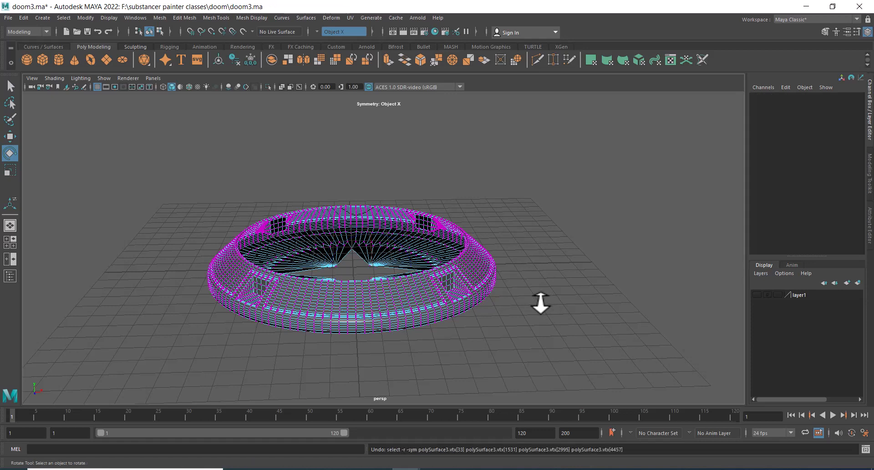
{"action": "key", "text": "ctrl+z"}
{"action": "key", "text": "ctrl+z"}
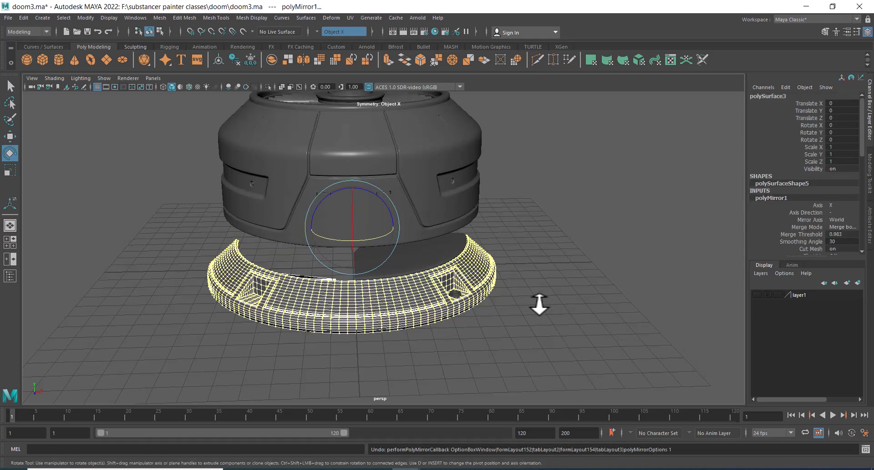
Select the pipe ring and the recessed cylinder detail inside the base segment and combine them
{"action": "left_click_drag", "start_coordinate": [528, 305], "coordinate": [522, 332], "text": "alt"}
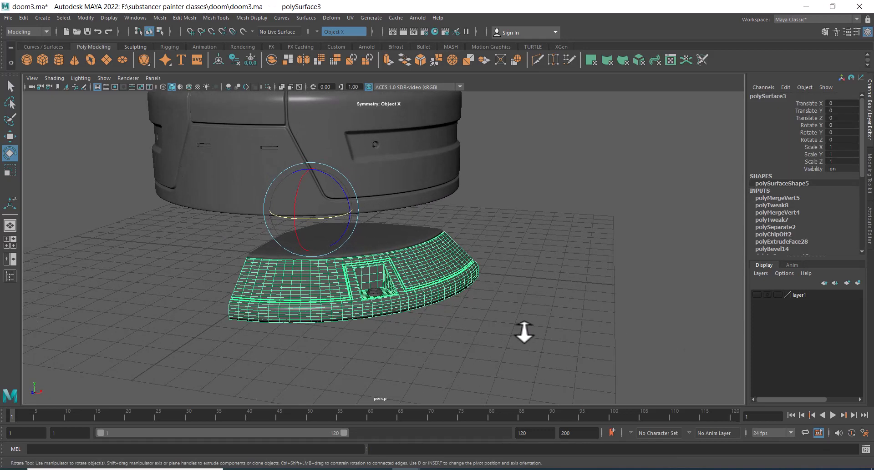
{"action": "middle_click_drag", "start_coordinate": [523, 331], "coordinate": [544, 311], "text": "alt"}
{"action": "right_click_drag", "start_coordinate": [545, 312], "coordinate": [557, 325], "text": "alt"}
{"action": "key", "text": "w"}
{"action": "left_click", "coordinate": [560, 320]}
{"action": "right_click_drag", "start_coordinate": [488, 235], "coordinate": [513, 312], "text": "alt"}
{"action": "left_click", "coordinate": [418, 240]}
{"action": "left_click", "coordinate": [444, 285]}
{"action": "right_click_drag", "start_coordinate": [443, 285], "coordinate": [386, 231], "text": "alt"}
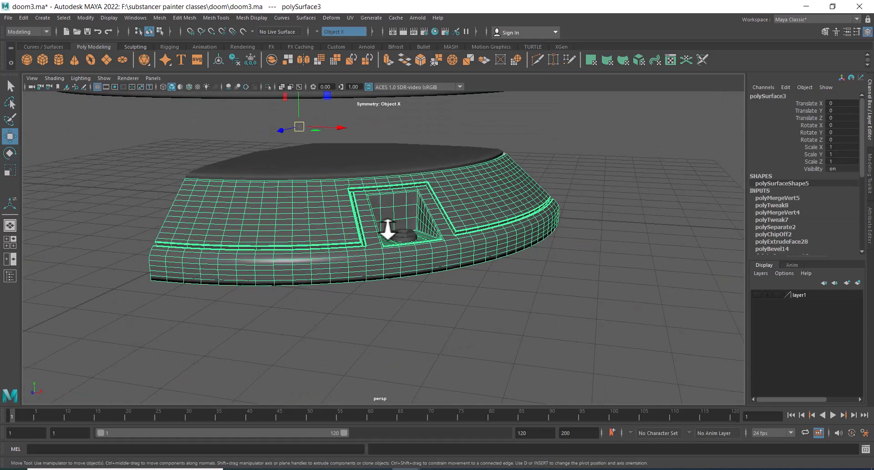
{"action": "left_click_drag", "start_coordinate": [386, 230], "coordinate": [431, 250], "text": "alt"}
{"action": "left_click", "coordinate": [430, 250]}
{"action": "right_click_drag", "start_coordinate": [431, 250], "coordinate": [495, 293], "text": "alt"}
{"action": "left_click", "coordinate": [482, 264], "text": "shift"}
{"action": "right_click", "coordinate": [626, 165], "text": "shift"}
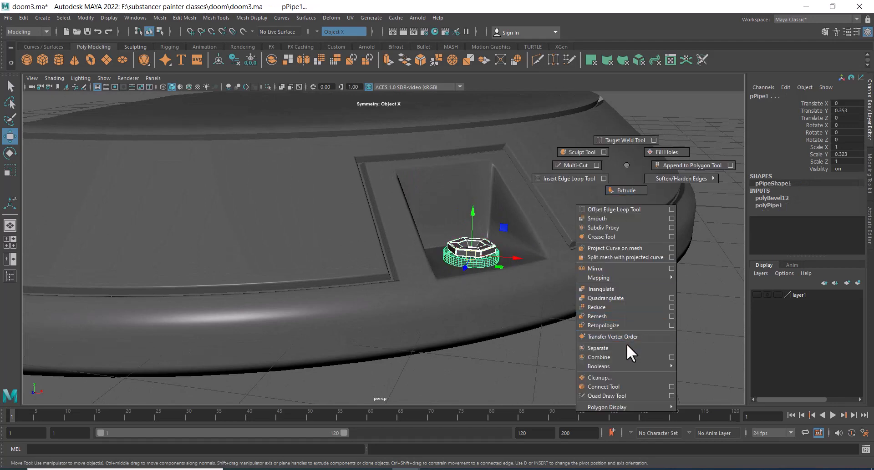
{"action": "left_click", "coordinate": [624, 357]}
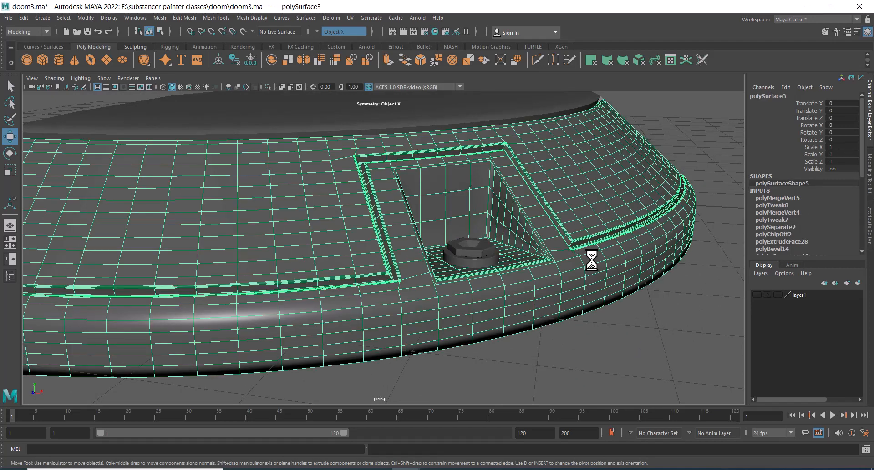
Select the combined cylinder detail together with the base ring segment and combine them into one mesh
{"action": "left_click", "coordinate": [479, 255], "text": "shift"}
{"action": "right_click_drag", "start_coordinate": [528, 277], "coordinate": [474, 197], "text": "alt"}
{"action": "left_click_drag", "start_coordinate": [474, 198], "coordinate": [489, 259], "text": "alt"}
{"action": "left_click", "coordinate": [651, 217]}
{"action": "left_click", "coordinate": [584, 205]}
{"action": "left_click", "coordinate": [489, 259], "text": "shift"}
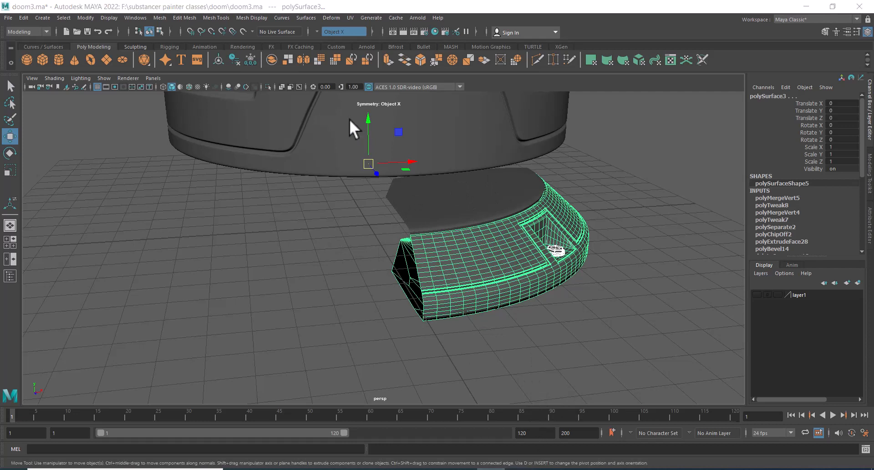
{"action": "left_click", "coordinate": [624, 217]}
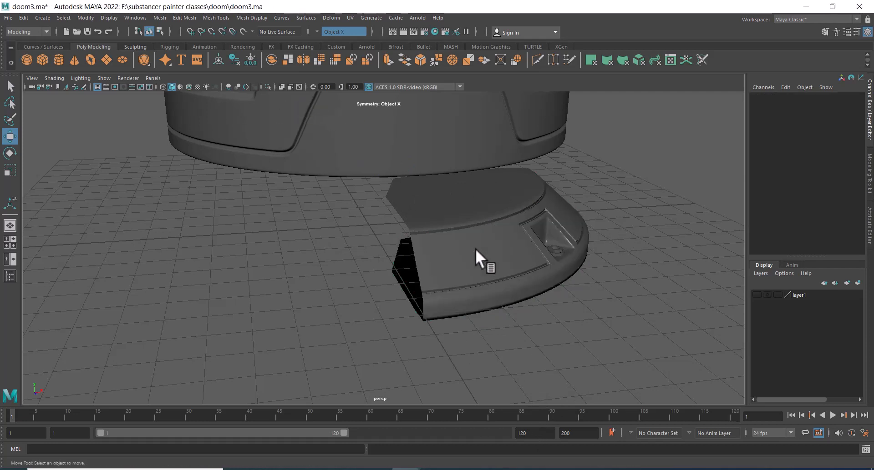
{"action": "left_click", "coordinate": [469, 254]}
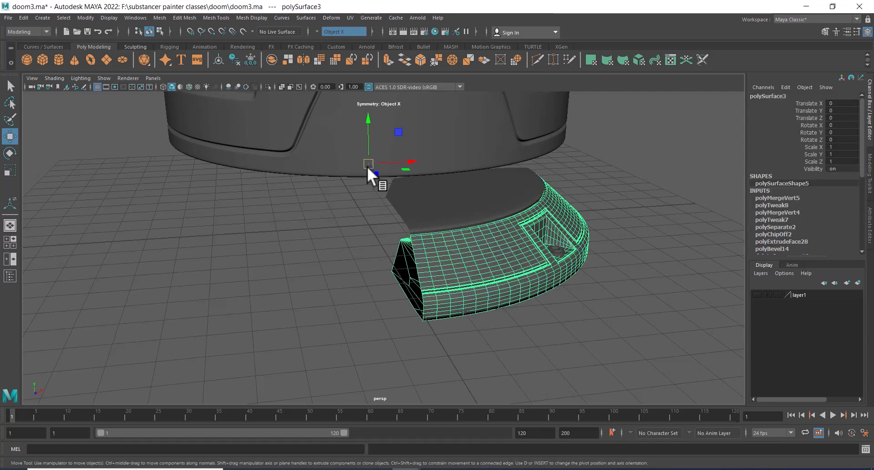
{"action": "left_click", "coordinate": [561, 249]}
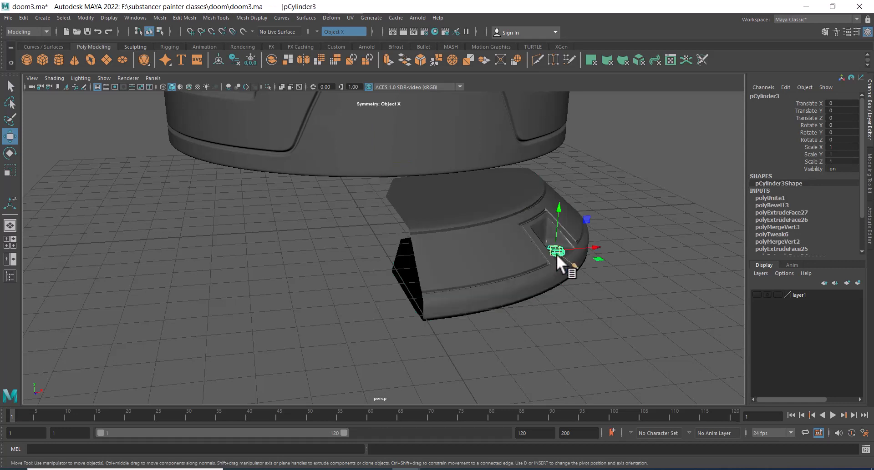
{"action": "left_click", "coordinate": [510, 247], "text": "shift"}
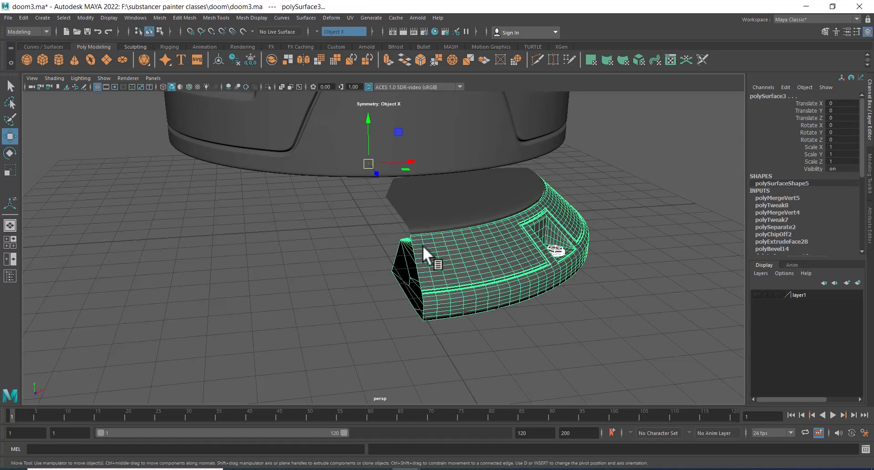
{"action": "scroll", "coordinate": [455, 162], "scroll_direction": "down", "scroll_amount": 5}
{"action": "scroll", "coordinate": [450, 165], "scroll_direction": "up", "scroll_amount": 4}
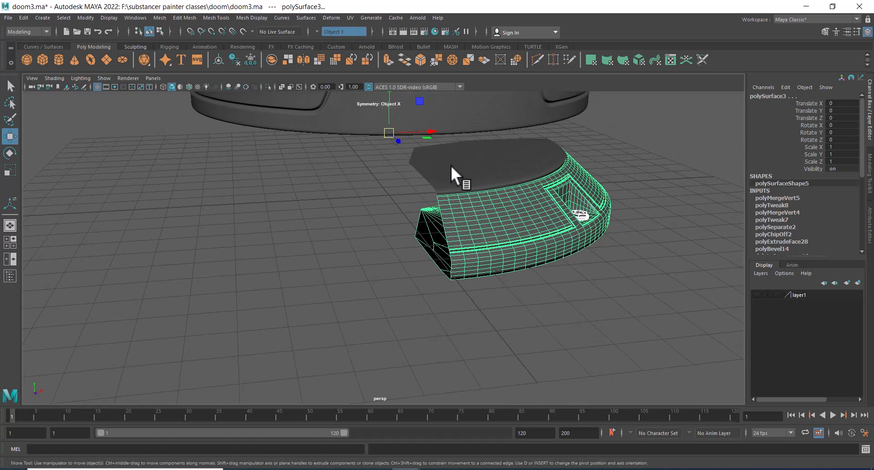
{"action": "right_click", "coordinate": [620, 147], "text": "shift"}
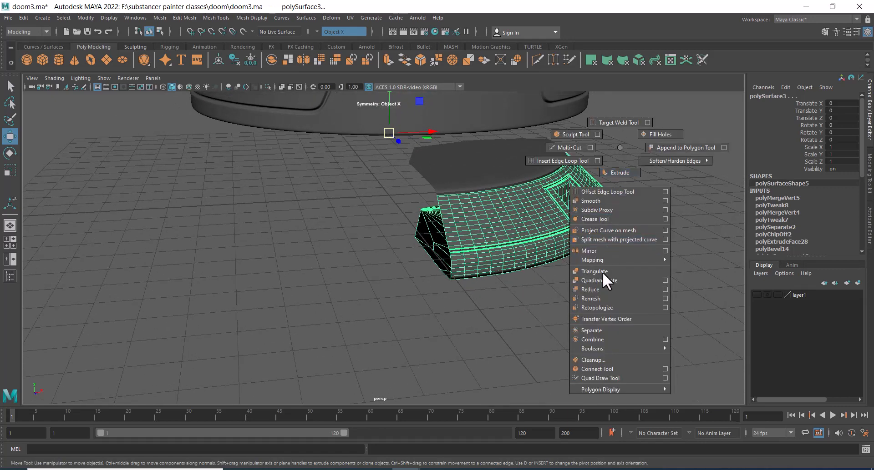
{"action": "left_click", "coordinate": [600, 339]}
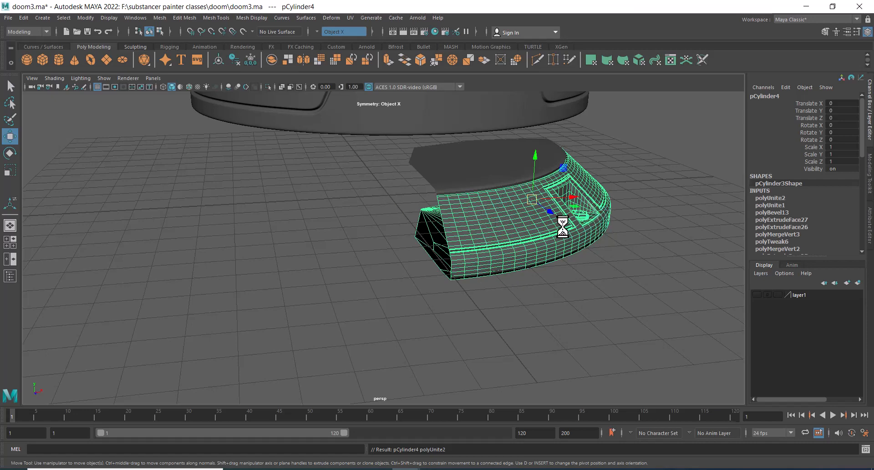
Snap the base ring segment's pivot to the world origin
{"action": "left_click_drag", "start_coordinate": [530, 224], "coordinate": [559, 223], "text": "alt"}
{"action": "right_click_drag", "start_coordinate": [408, 185], "coordinate": [428, 228], "text": "alt"}
{"action": "left_click_drag", "start_coordinate": [428, 228], "coordinate": [525, 217], "text": "alt"}
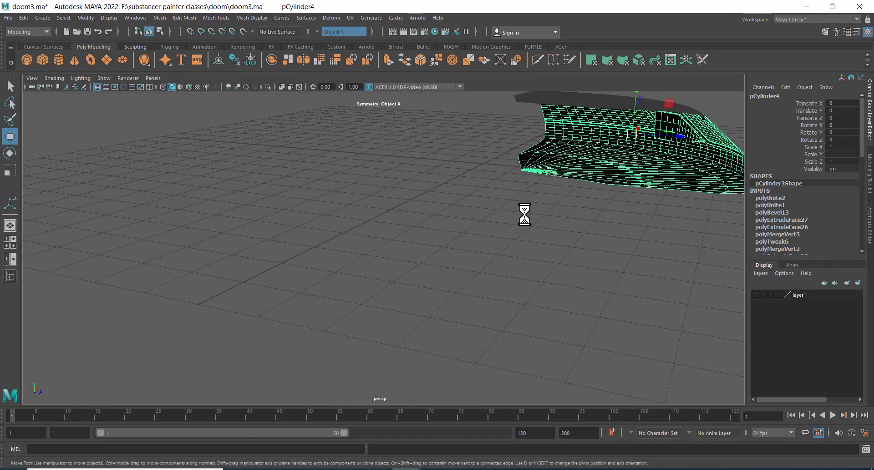
{"action": "key", "text": "d"}
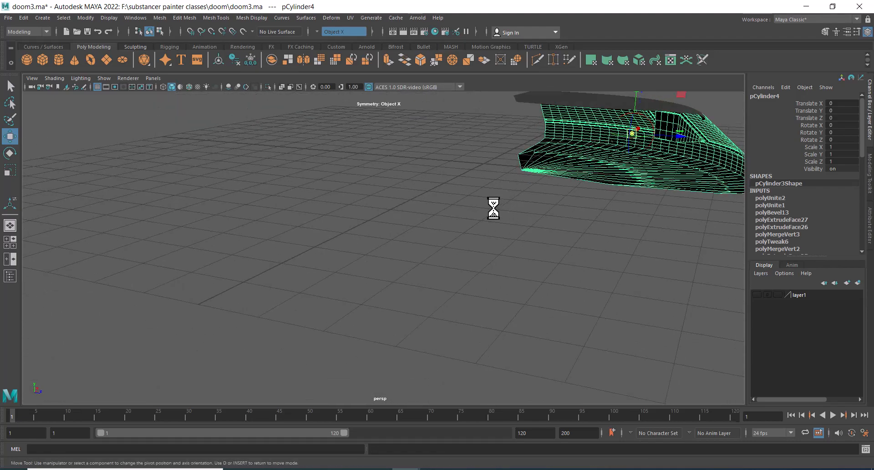
{"action": "key", "text": "x"}
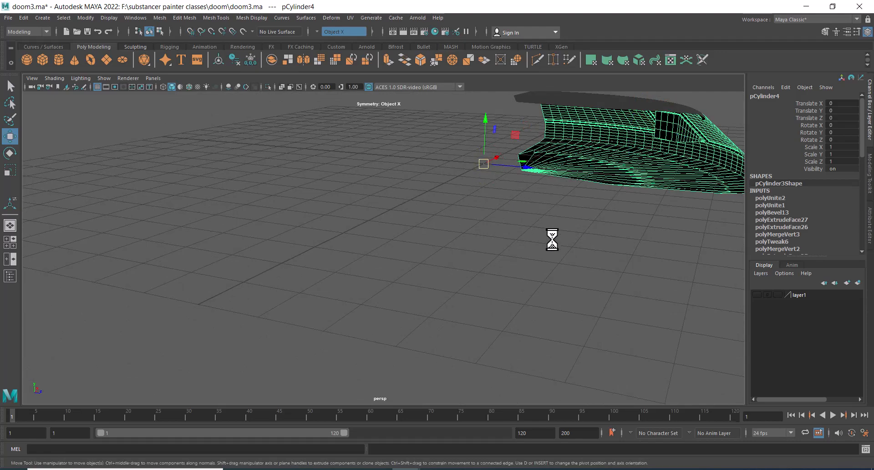
{"action": "left_click_drag", "start_coordinate": [552, 240], "coordinate": [504, 199], "text": "alt"}
Mirror the ring segment across the Z axis about the world origin
{"action": "right_click_drag", "start_coordinate": [503, 199], "coordinate": [526, 249], "text": "alt"}
{"action": "left_click_drag", "start_coordinate": [527, 249], "coordinate": [492, 254], "text": "alt"}
{"action": "middle_click_drag", "start_coordinate": [492, 247], "coordinate": [550, 259], "text": "alt"}
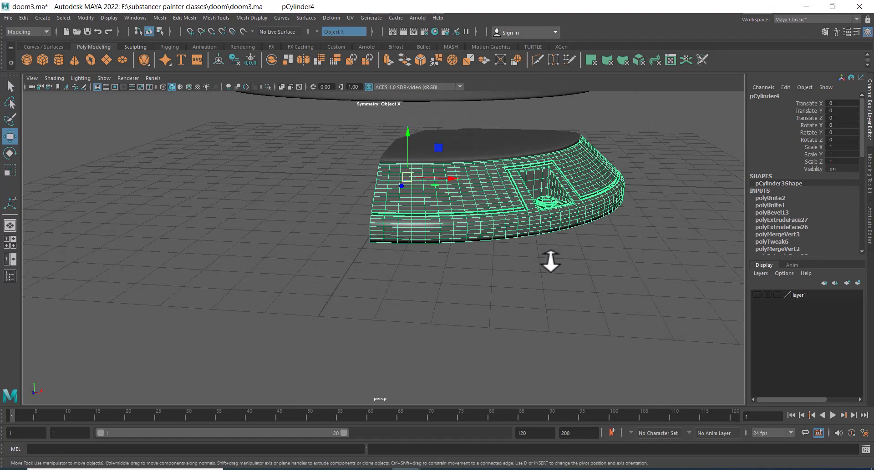
{"action": "left_click_drag", "start_coordinate": [550, 259], "coordinate": [626, 255], "text": "alt"}
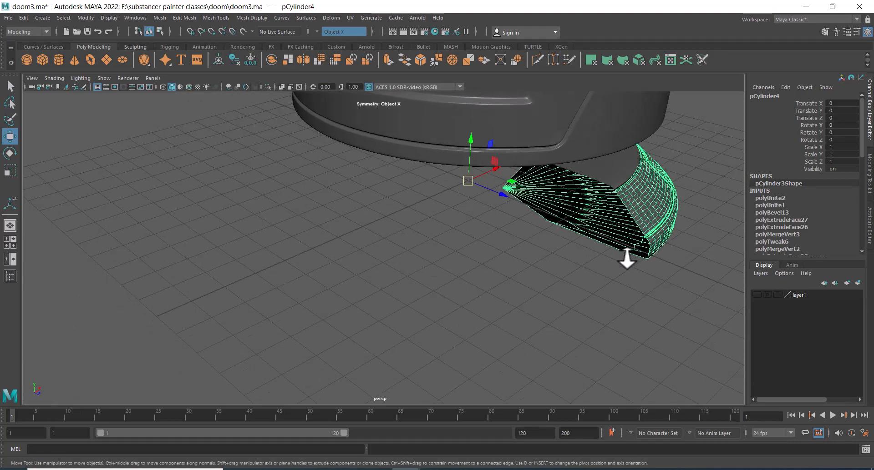
{"action": "middle_click_drag", "start_coordinate": [683, 209], "coordinate": [581, 191], "text": "alt"}
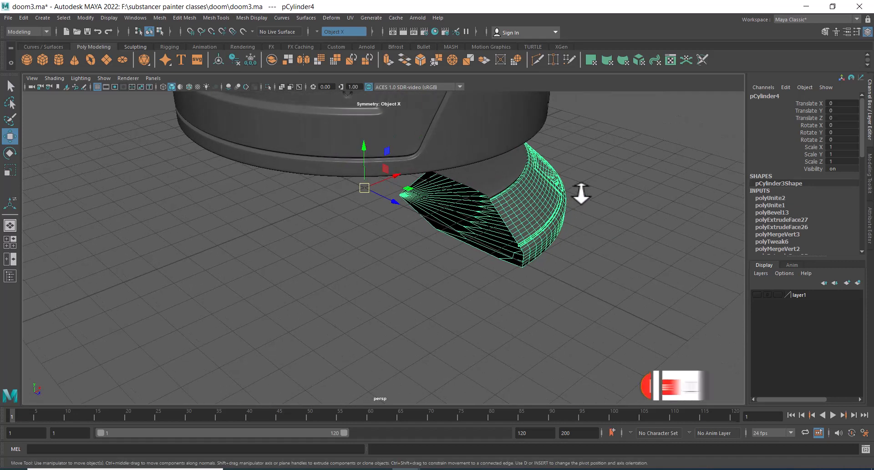
{"action": "right_click", "coordinate": [596, 172], "text": "shift"}
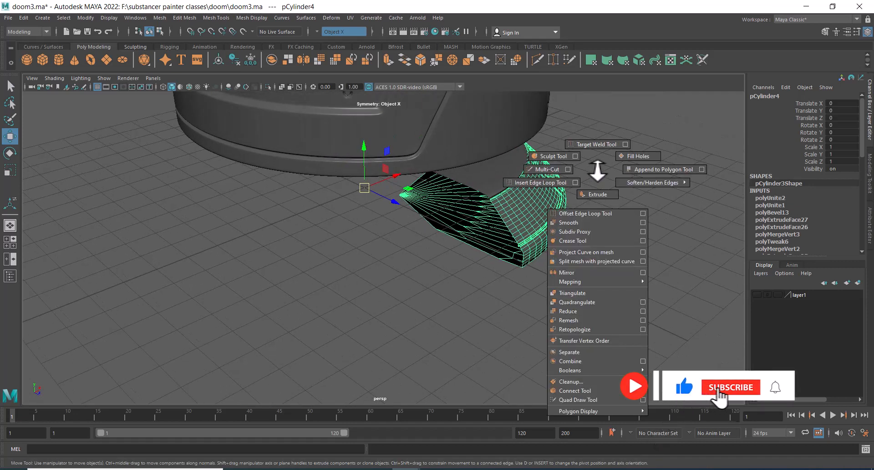
{"action": "left_click", "coordinate": [598, 272]}
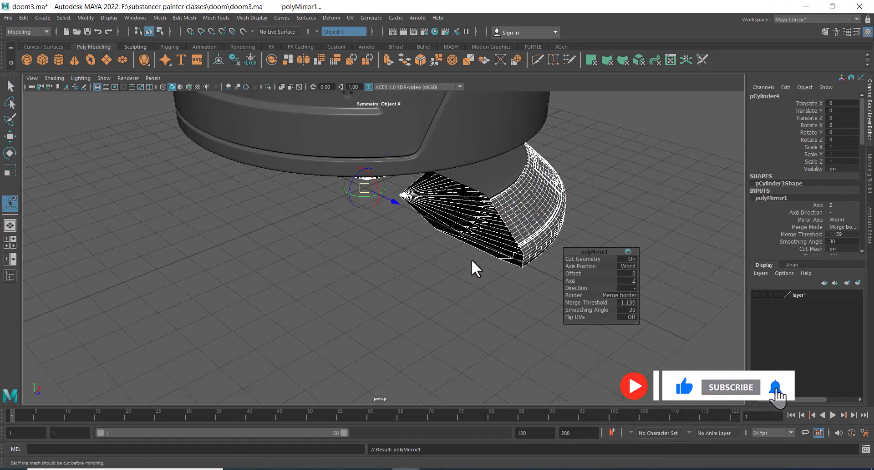
Mirror the resulting half ring again, switching the mirror axis to X to complete the full ring
{"action": "left_click_drag", "start_coordinate": [474, 267], "coordinate": [499, 291], "text": "alt"}
{"action": "right_click", "coordinate": [528, 240], "text": "shift"}
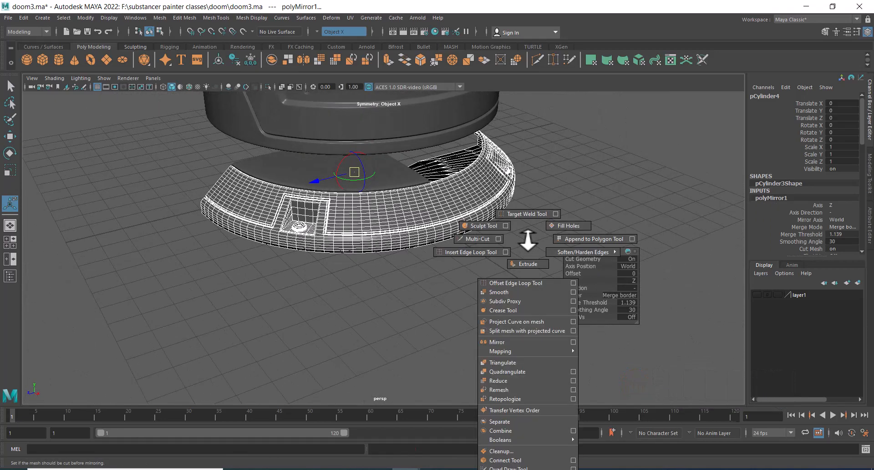
{"action": "left_click", "coordinate": [511, 343]}
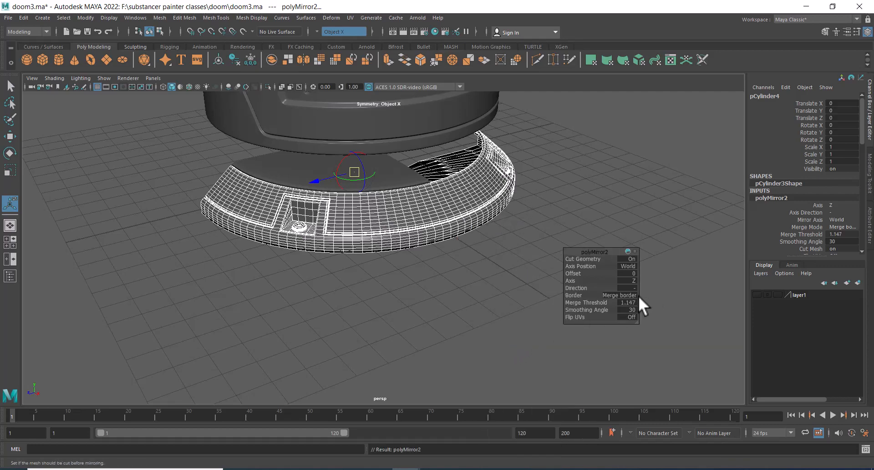
{"action": "left_click", "coordinate": [633, 282]}
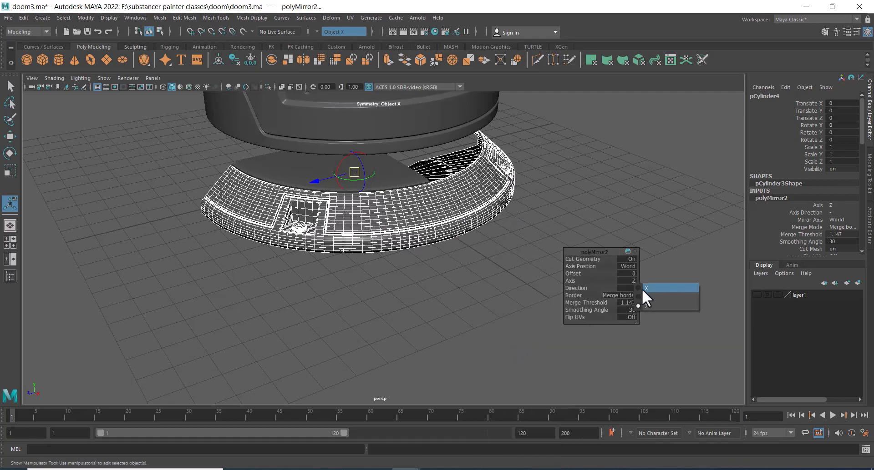
{"action": "left_click", "coordinate": [641, 288]}
Select the full base ring and hide all unselected objects
{"action": "key", "text": "w"}
{"action": "mouse_move", "coordinate": [455, 259]}
{"action": "left_mouse_down", "text": "alt"}
{"action": "mouse_move", "coordinate": [436, 292]}
{"action": "mouse_move", "coordinate": [459, 295]}
{"action": "mouse_move", "coordinate": [444, 265]}
{"action": "left_mouse_up", "text": "alt"}
{"action": "left_click", "coordinate": [500, 192]}
{"action": "left_click", "coordinate": [485, 193]}
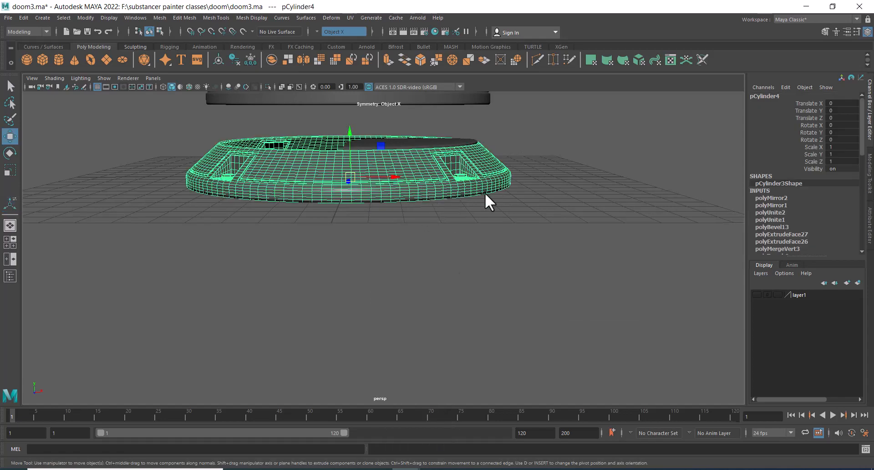
{"action": "left_click_drag", "start_coordinate": [484, 193], "coordinate": [524, 287], "text": "alt"}
{"action": "key", "text": "alt+h"}
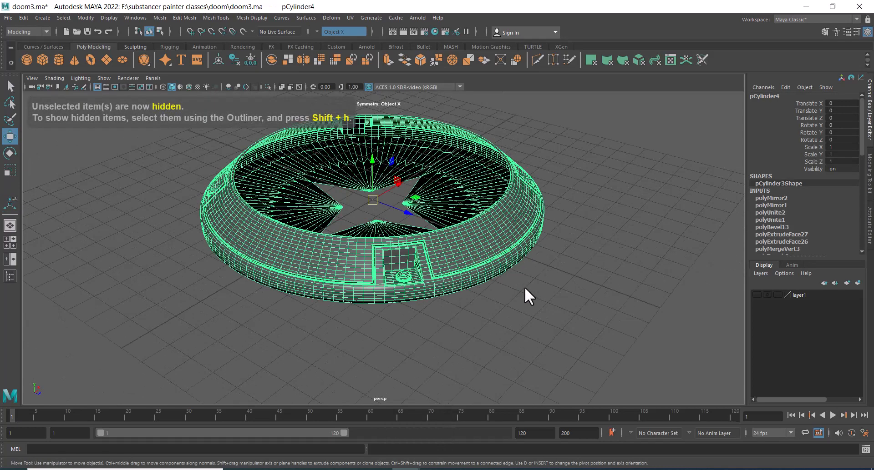
Select the ring's vertices and merge them with a distance threshold of 0.001
{"action": "left_click", "coordinate": [524, 287]}
{"action": "left_click_drag", "start_coordinate": [506, 256], "coordinate": [479, 282], "text": "alt"}
{"action": "left_click", "coordinate": [480, 281]}
{"action": "right_click_drag", "start_coordinate": [562, 180], "coordinate": [443, 146]}
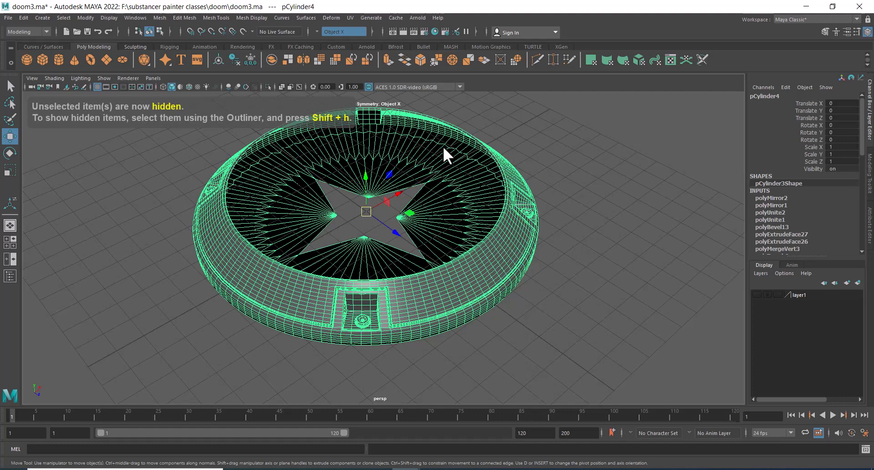
{"action": "left_click", "coordinate": [504, 194]}
{"action": "right_click_drag", "start_coordinate": [574, 208], "coordinate": [567, 145]}
{"action": "left_click_drag", "start_coordinate": [584, 231], "coordinate": [499, 250], "text": "alt"}
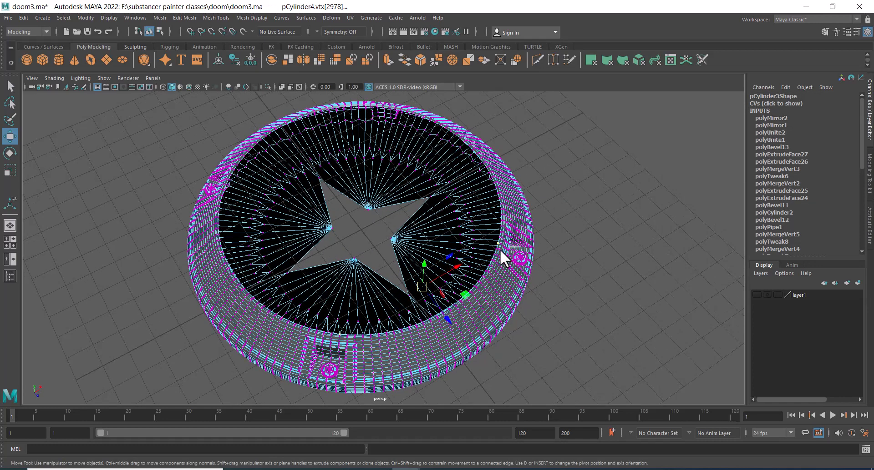
{"action": "middle_click_drag", "start_coordinate": [500, 250], "coordinate": [518, 241], "text": "alt"}
{"action": "right_click_drag", "start_coordinate": [518, 241], "coordinate": [471, 196], "text": "alt"}
{"action": "right_click_drag", "start_coordinate": [560, 183], "coordinate": [523, 179]}
{"action": "right_click_drag", "start_coordinate": [523, 179], "coordinate": [482, 139], "text": "alt"}
{"action": "left_click_drag", "start_coordinate": [568, 138], "coordinate": [157, 402]}
{"action": "right_click_drag", "start_coordinate": [364, 296], "coordinate": [498, 320], "text": "alt"}
{"action": "left_click_drag", "start_coordinate": [498, 320], "coordinate": [447, 296], "text": "alt"}
{"action": "right_click_drag", "start_coordinate": [446, 296], "coordinate": [500, 142], "text": "alt"}
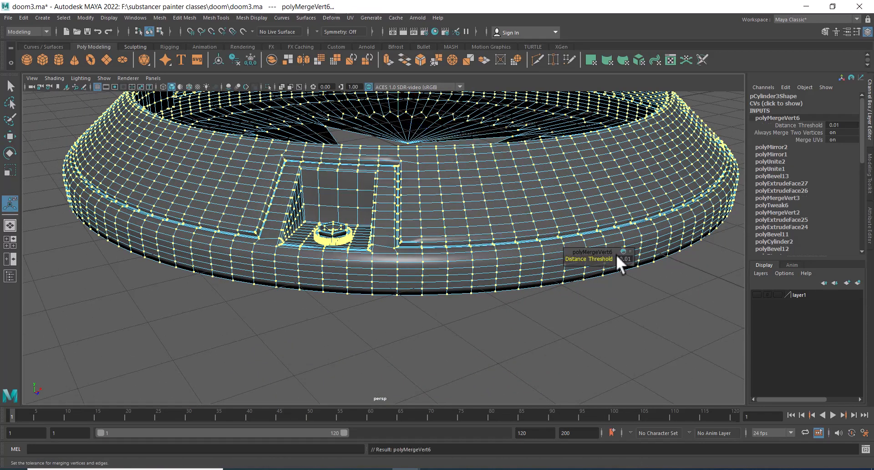
{"action": "left_click", "coordinate": [626, 259]}
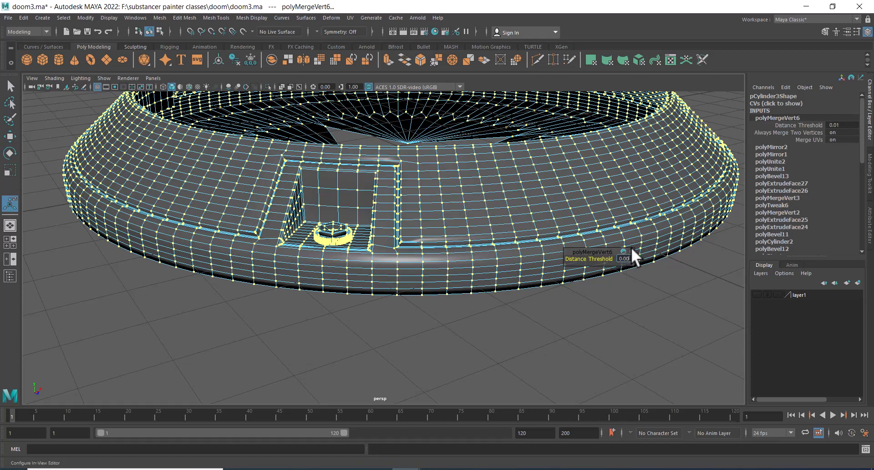
{"action": "type", "text": "0.001"}
{"action": "key", "text": "Return"}
Switch to vertex mode, select all of the ring's vertices and merge them again
{"action": "right_click_drag", "start_coordinate": [479, 223], "coordinate": [540, 178]}
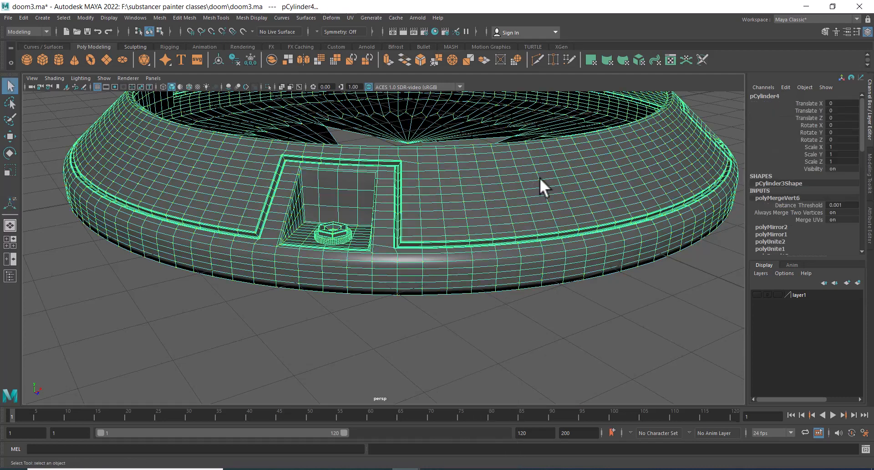
{"action": "left_click", "coordinate": [477, 299]}
{"action": "left_click_drag", "start_coordinate": [477, 298], "coordinate": [506, 321], "text": "alt"}
{"action": "scroll", "coordinate": [506, 322], "scroll_direction": "down", "scroll_amount": 3}
{"action": "left_click", "coordinate": [484, 165]}
{"action": "right_click", "coordinate": [484, 164]}
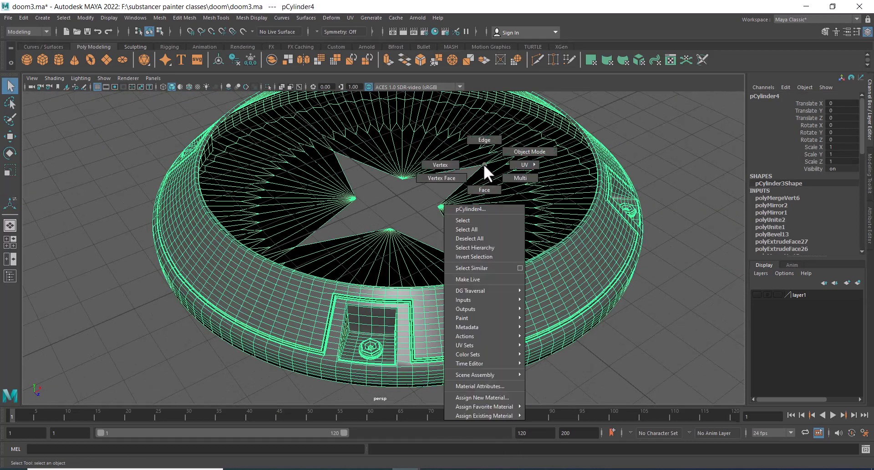
{"action": "right_click_drag", "start_coordinate": [483, 165], "coordinate": [440, 165]}
{"action": "left_click_drag", "start_coordinate": [333, 172], "coordinate": [450, 242]}
{"action": "right_click_drag", "start_coordinate": [422, 222], "coordinate": [418, 140], "text": "shift"}
{"action": "right_click_drag", "start_coordinate": [430, 247], "coordinate": [379, 170], "text": "alt"}
{"action": "left_click_drag", "start_coordinate": [378, 170], "coordinate": [459, 165], "text": "alt"}
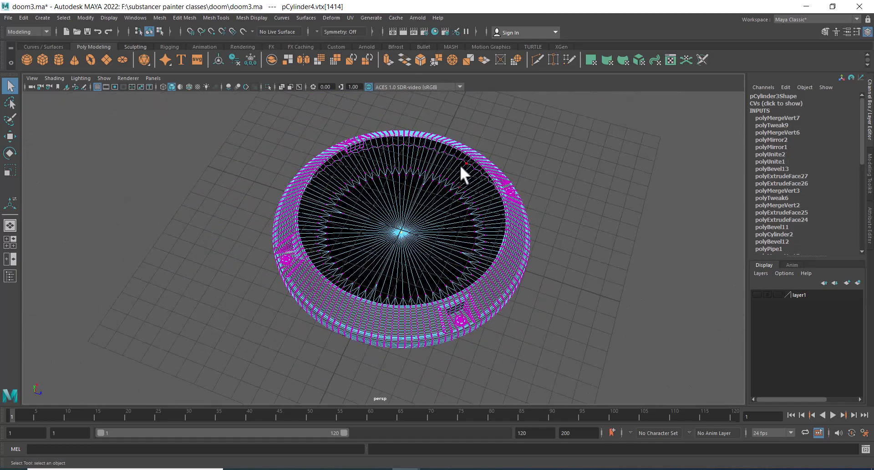
Reselect the ring's vertices and merge them with a distance threshold of 0.001
{"action": "right_click_drag", "start_coordinate": [459, 165], "coordinate": [415, 169]}
{"action": "right_click_drag", "start_coordinate": [366, 222], "coordinate": [284, 146], "text": "alt"}
{"action": "left_click_drag", "start_coordinate": [284, 146], "coordinate": [529, 363]}
{"action": "right_click_drag", "start_coordinate": [443, 255], "coordinate": [484, 139], "text": "alt"}
{"action": "left_click_drag", "start_coordinate": [519, 269], "coordinate": [483, 246], "text": "alt"}
{"action": "right_click_drag", "start_coordinate": [466, 270], "coordinate": [498, 323], "text": "alt"}
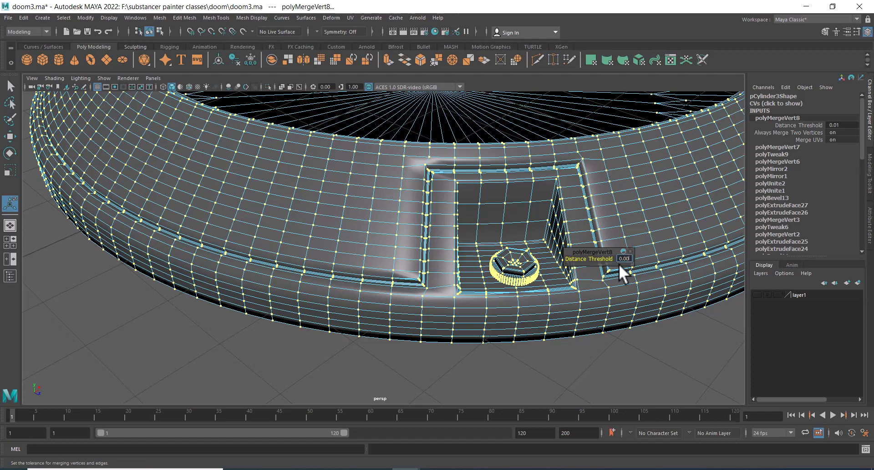
{"action": "type", "text": "1"}
{"action": "key", "text": "Return"}
Deselect the ring and bring up the DOOM1.jpg reference image in ACDSee Quick View beside the viewport
{"action": "right_click_drag", "start_coordinate": [299, 173], "coordinate": [299, 146]}
{"action": "left_click", "coordinate": [412, 351]}
{"action": "right_click_drag", "start_coordinate": [413, 350], "coordinate": [389, 208], "text": "alt"}
{"action": "left_click_drag", "start_coordinate": [389, 208], "coordinate": [406, 247], "text": "alt"}
{"action": "scroll", "coordinate": [406, 246], "scroll_direction": "up", "scroll_amount": 1}
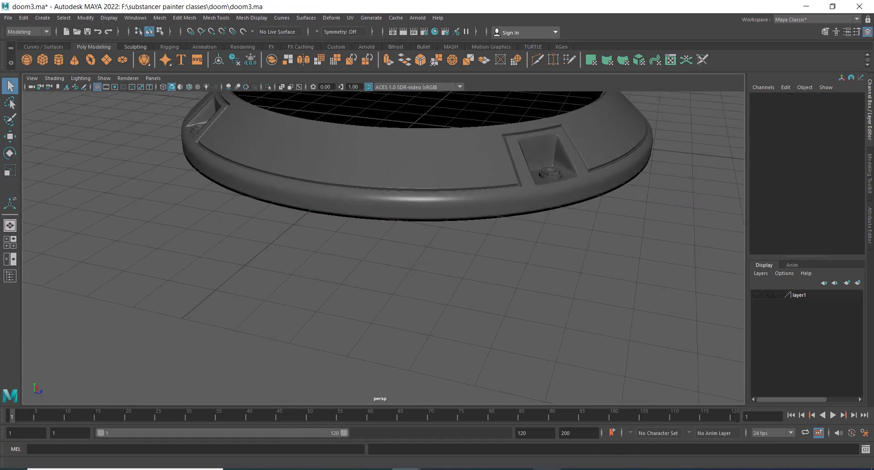
{"action": "left_click", "coordinate": [519, 469]}
{"action": "left_click_drag", "start_coordinate": [618, 194], "coordinate": [666, 105]}
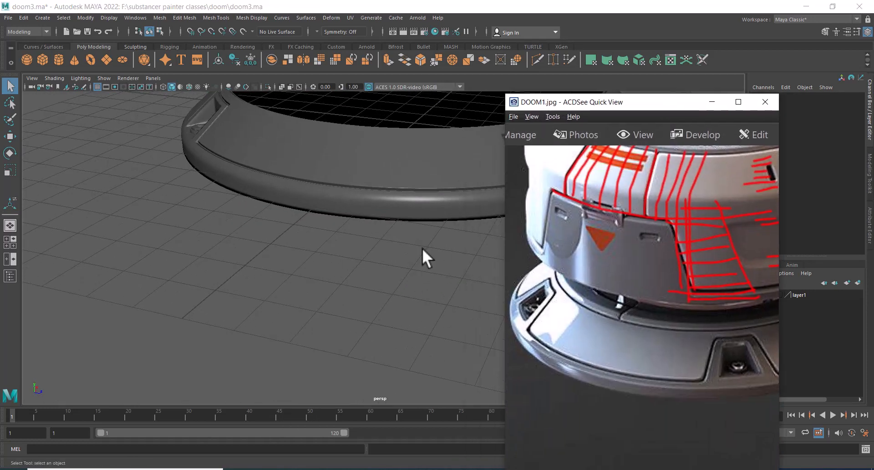
Select an edge loop on the ring's outer top surface and bevel it
{"action": "left_click_drag", "start_coordinate": [423, 253], "coordinate": [348, 372], "text": "alt"}
{"action": "left_click", "coordinate": [326, 315]}
{"action": "left_click_drag", "start_coordinate": [317, 347], "coordinate": [263, 299], "text": "alt"}
{"action": "key", "text": "F10"}
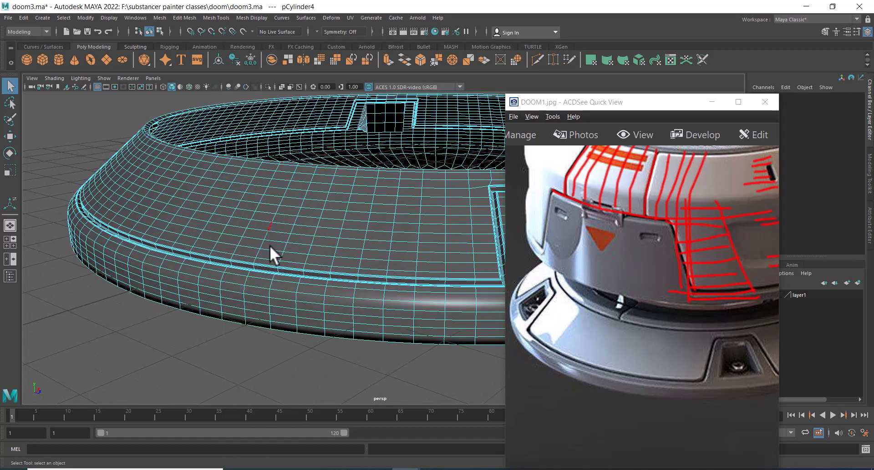
{"action": "double_click", "coordinate": [255, 286]}
{"action": "right_click_drag", "start_coordinate": [253, 281], "coordinate": [295, 282], "text": "shift"}
{"action": "left_click_drag", "start_coordinate": [564, 103], "coordinate": [88, 89]}
{"action": "mouse_move", "coordinate": [577, 268]}
{"action": "left_mouse_down"}
{"action": "mouse_move", "coordinate": [594, 269]}
{"action": "mouse_move", "coordinate": [572, 267]}
{"action": "left_mouse_up"}
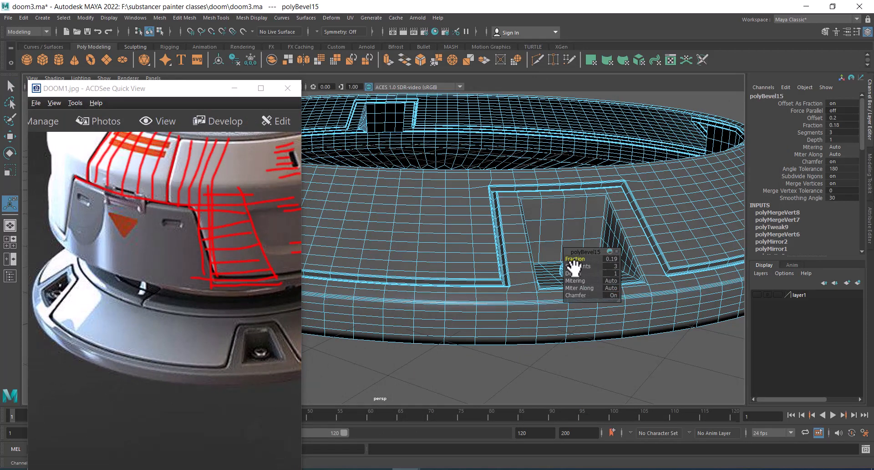
Inspect the bevelled ring from several angles, above and below
{"action": "key", "text": "q"}
{"action": "right_click_drag", "start_coordinate": [491, 292], "coordinate": [534, 223]}
{"action": "left_click", "coordinate": [539, 373]}
{"action": "scroll", "coordinate": [509, 318], "scroll_direction": "down", "scroll_amount": 4}
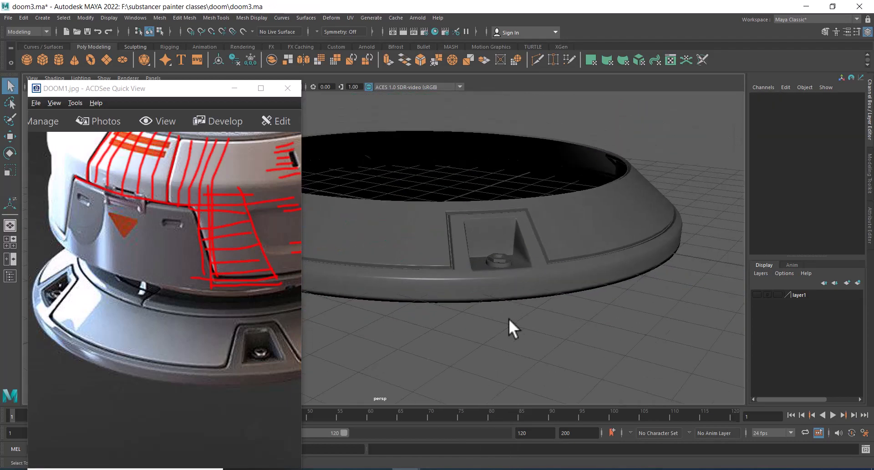
{"action": "left_click_drag", "start_coordinate": [509, 318], "coordinate": [500, 330], "text": "alt"}
{"action": "middle_click_drag", "start_coordinate": [501, 329], "coordinate": [522, 310], "text": "alt"}
{"action": "scroll", "coordinate": [522, 311], "scroll_direction": "up", "scroll_amount": 4}
{"action": "left_click", "coordinate": [513, 291]}
{"action": "left_click_drag", "start_coordinate": [513, 291], "coordinate": [533, 243], "text": "alt"}
{"action": "middle_click_drag", "start_coordinate": [534, 243], "coordinate": [523, 369], "text": "alt"}
{"action": "left_click_drag", "start_coordinate": [523, 369], "coordinate": [528, 304], "text": "alt"}
{"action": "scroll", "coordinate": [531, 285], "scroll_direction": "down", "scroll_amount": 1}
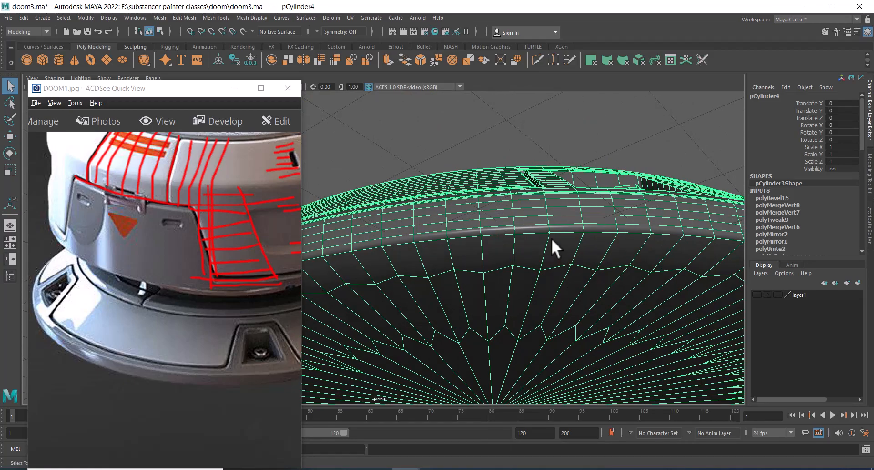
{"action": "left_click_drag", "start_coordinate": [550, 238], "coordinate": [523, 205], "text": "alt"}
{"action": "middle_click_drag", "start_coordinate": [523, 205], "coordinate": [490, 326], "text": "alt"}
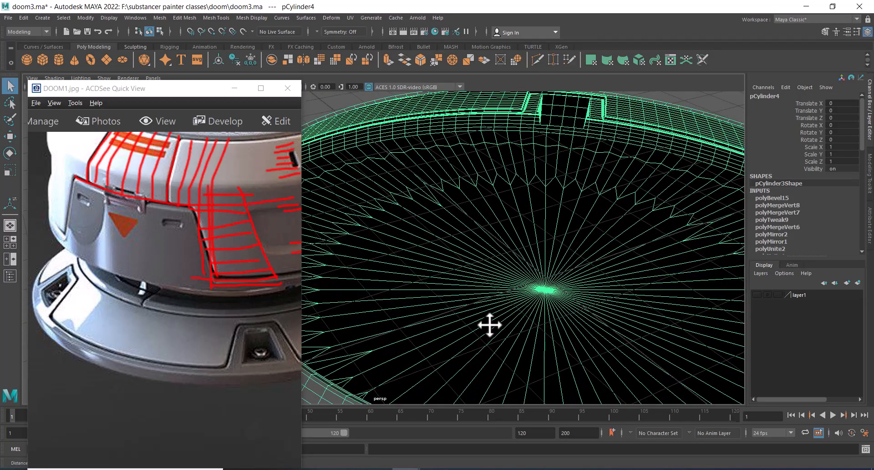
{"action": "left_click_drag", "start_coordinate": [489, 325], "coordinate": [564, 209], "text": "alt"}
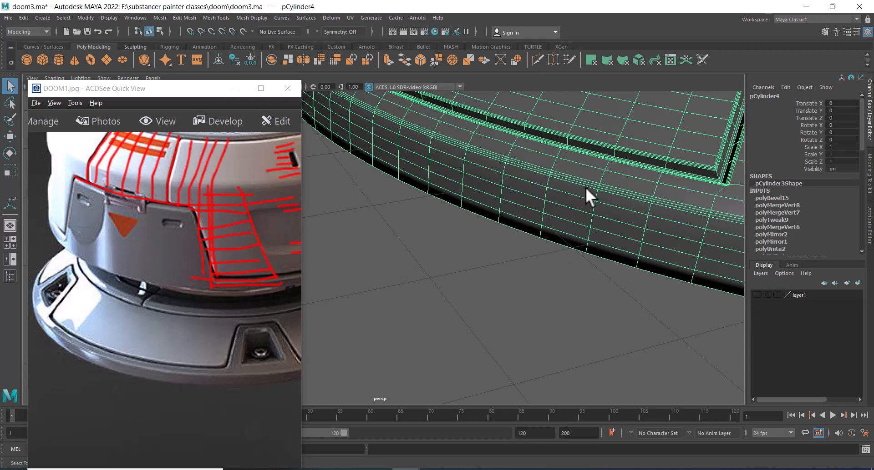
Undo the edge loop bevel
{"action": "key", "text": "ctrl+z"}
{"action": "key", "text": "ctrl+z"}
{"action": "key", "text": "ctrl+z"}
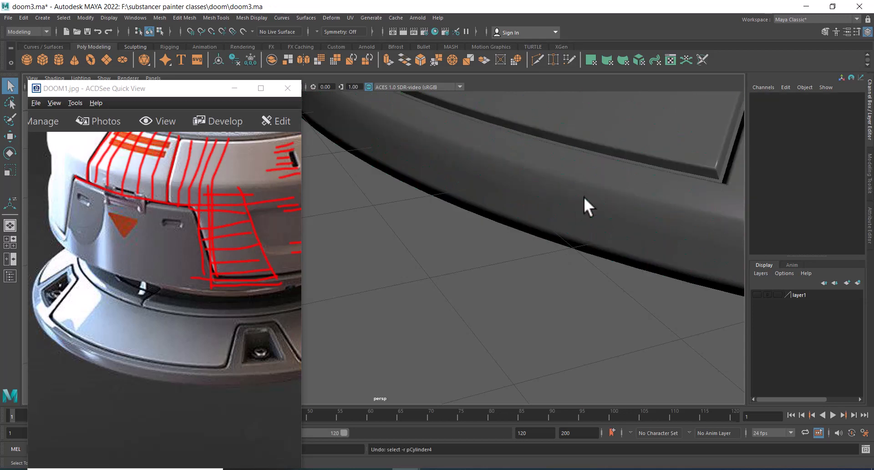
{"action": "key", "text": "ctrl+z"}
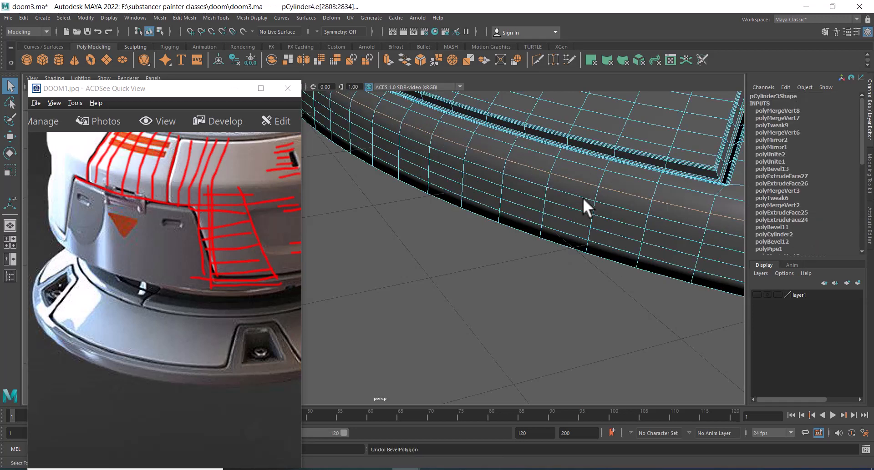
Bevel the selected edge loop with 4 segments and a fraction of 0.21
{"action": "right_click_drag", "start_coordinate": [536, 182], "coordinate": [575, 188], "text": "shift"}
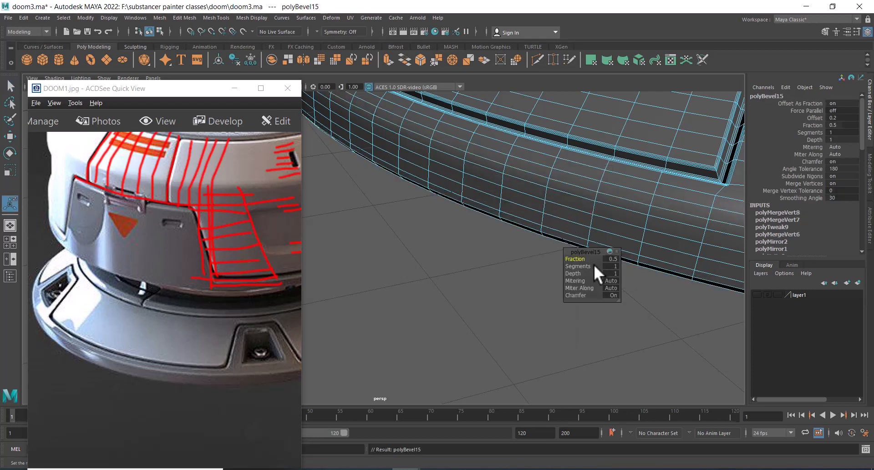
{"action": "left_click_drag", "start_coordinate": [580, 266], "coordinate": [583, 265]}
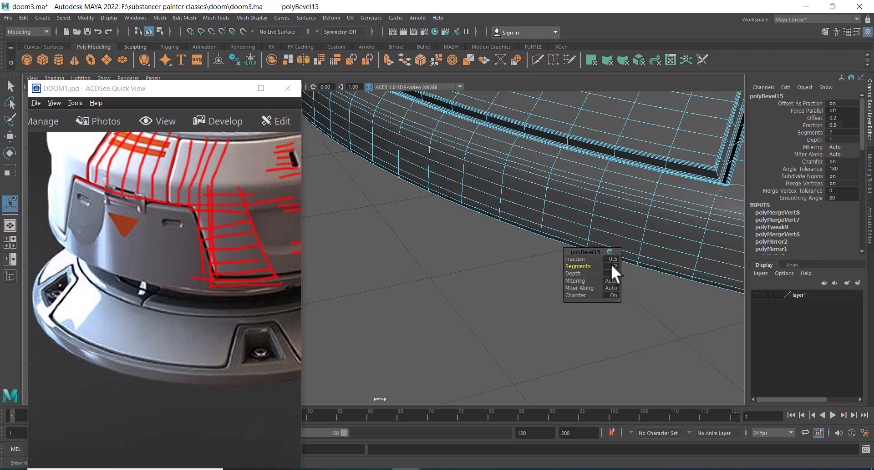
{"action": "key", "text": "Return"}
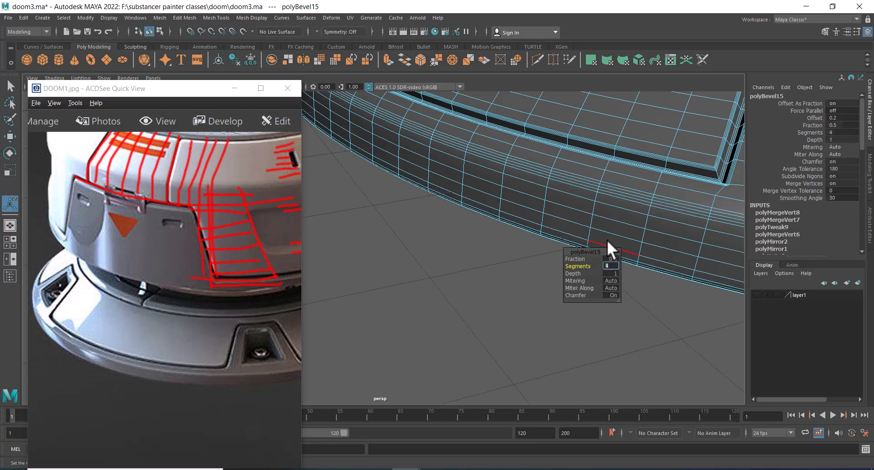
{"action": "left_click_drag", "start_coordinate": [580, 261], "coordinate": [566, 261]}
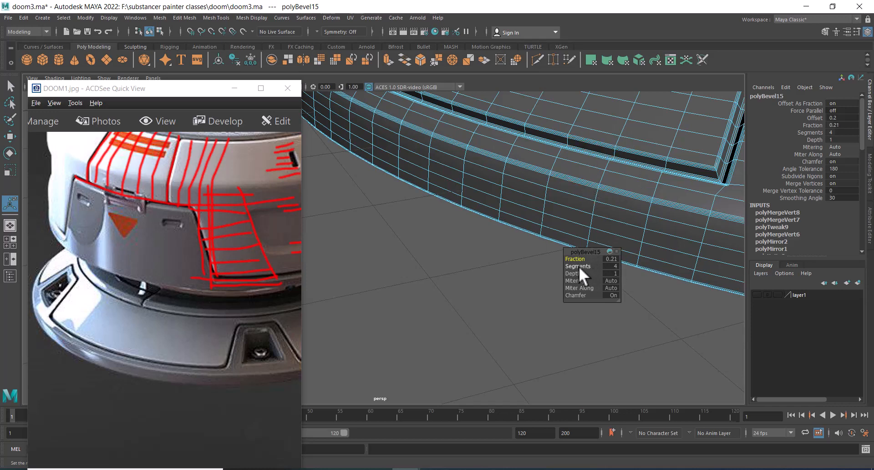
Deselect the bevelled ring and zoom out to view the whole base ring from above
{"action": "right_click_drag", "start_coordinate": [507, 187], "coordinate": [530, 167]}
{"action": "left_click", "coordinate": [565, 309]}
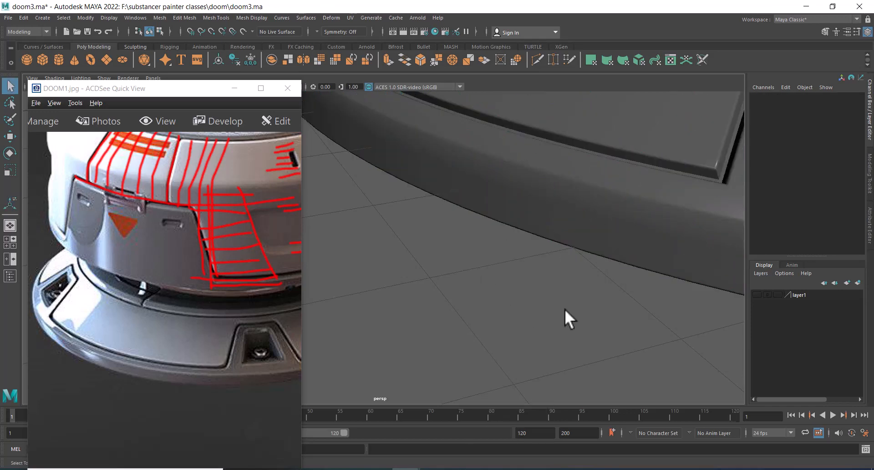
{"action": "left_click_drag", "start_coordinate": [564, 307], "coordinate": [609, 278], "text": "alt"}
{"action": "scroll", "coordinate": [557, 250], "scroll_direction": "down", "scroll_amount": 6}
{"action": "middle_click_drag", "start_coordinate": [537, 194], "coordinate": [537, 246], "text": "alt"}
{"action": "left_click_drag", "start_coordinate": [535, 270], "coordinate": [582, 304], "text": "alt"}
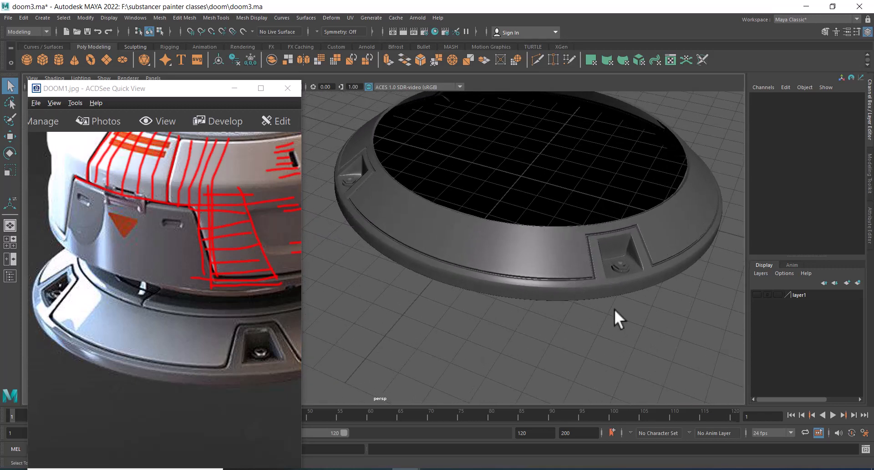
Show the last hidden objects and inspect the inner disc segment sitting inside the ring
{"action": "key", "text": "ctrl+shift+h"}
{"action": "left_click_drag", "start_coordinate": [656, 308], "coordinate": [533, 291], "text": "alt"}
{"action": "right_click_drag", "start_coordinate": [532, 291], "coordinate": [521, 277], "text": "alt"}
{"action": "middle_click_drag", "start_coordinate": [521, 277], "coordinate": [563, 214], "text": "alt"}
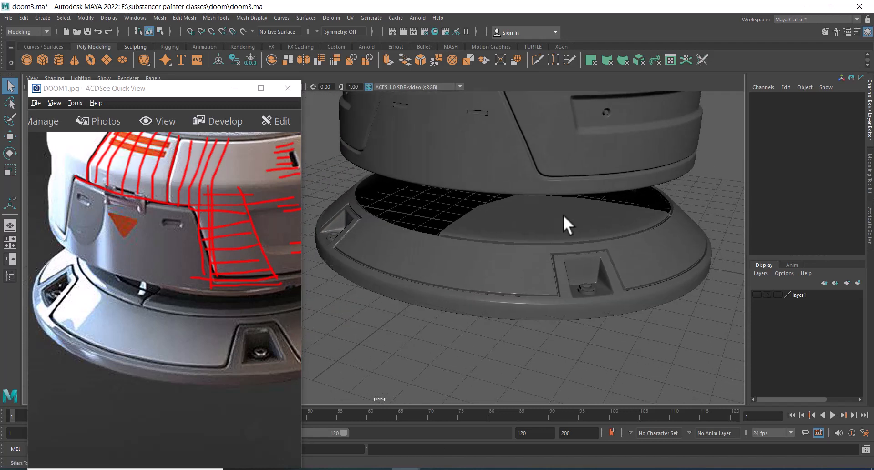
{"action": "left_click", "coordinate": [553, 220]}
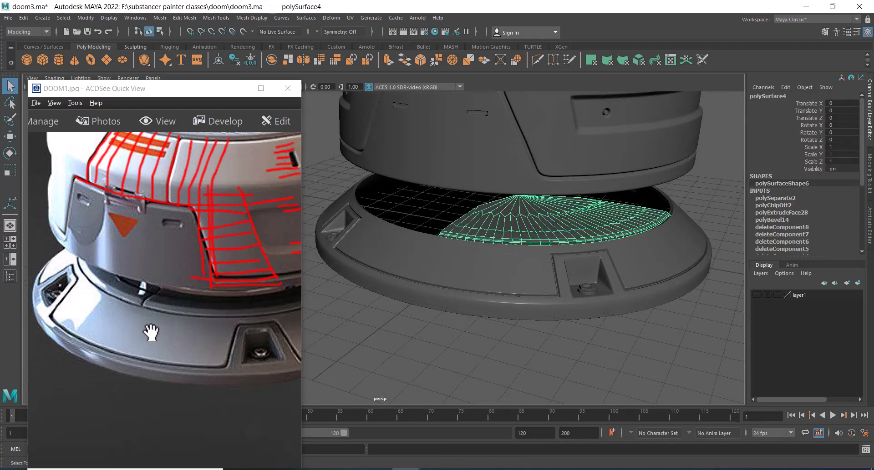
{"action": "right_click_drag", "start_coordinate": [481, 253], "coordinate": [596, 231], "text": "alt"}
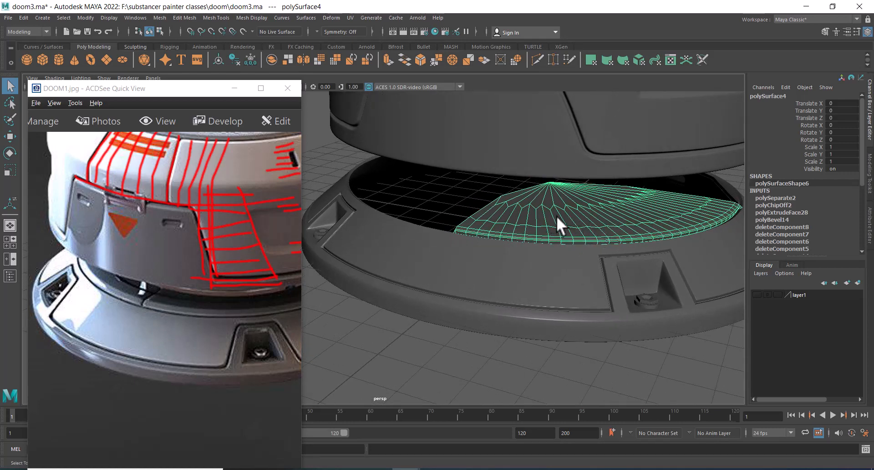
{"action": "left_click", "coordinate": [582, 217], "text": "shift"}
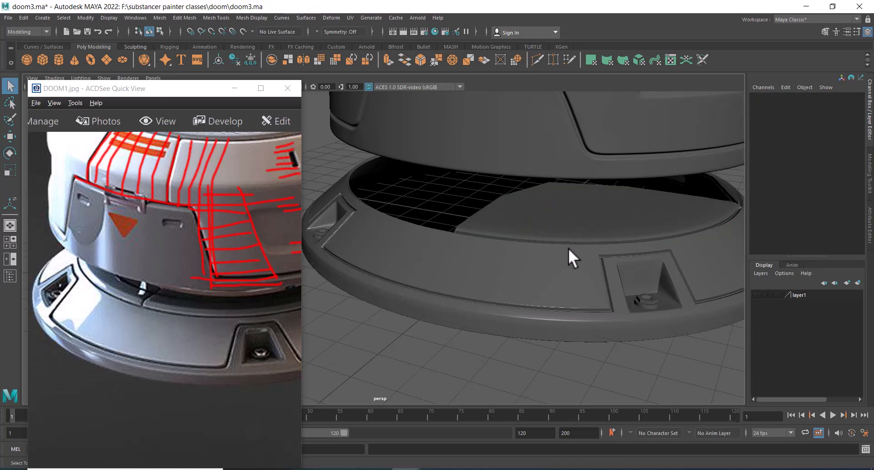
Hide everything except the ring and disc segment, frame them in the top view, and select the disc segment
{"action": "key", "text": "ctrl+z"}
{"action": "left_click", "coordinate": [542, 276], "text": "shift"}
{"action": "key", "text": "alt+h"}
{"action": "key", "text": "space"}
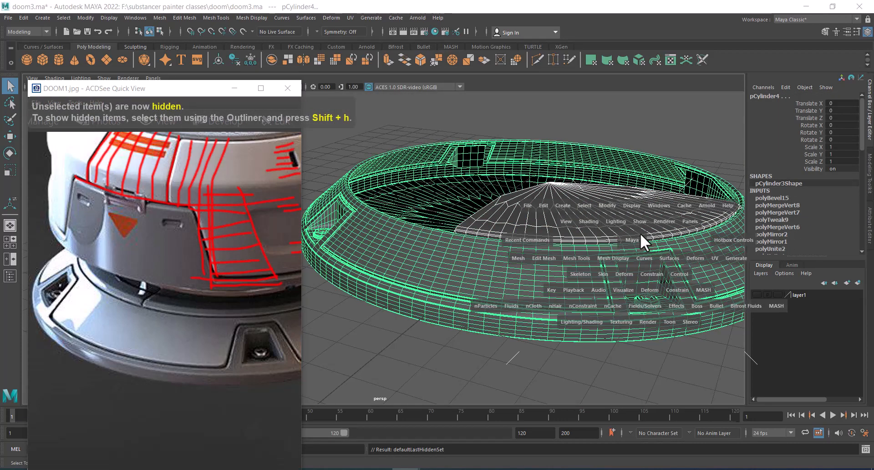
{"action": "left_click_drag", "start_coordinate": [639, 233], "coordinate": [484, 242]}
{"action": "key", "text": "f"}
{"action": "right_click_drag", "start_coordinate": [543, 245], "coordinate": [495, 168], "text": "alt"}
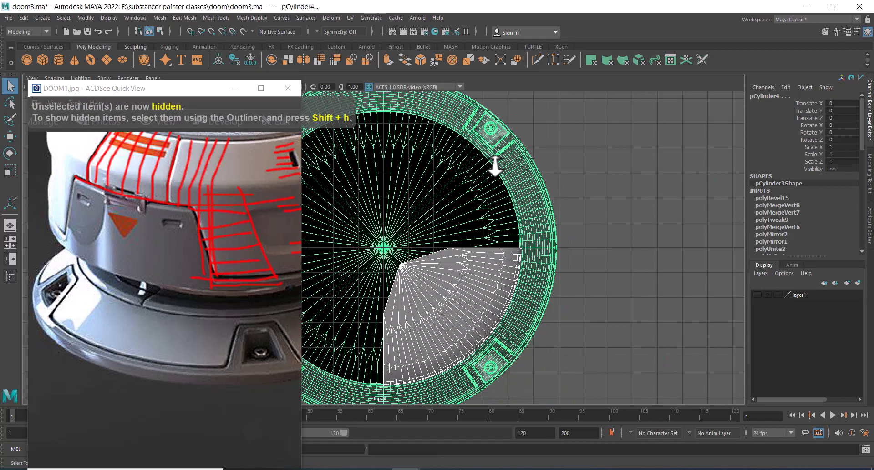
{"action": "middle_click_drag", "start_coordinate": [469, 273], "coordinate": [505, 179], "text": "alt"}
{"action": "right_click_drag", "start_coordinate": [505, 179], "coordinate": [523, 185], "text": "alt"}
{"action": "left_click", "coordinate": [654, 247]}
{"action": "left_click", "coordinate": [519, 218]}
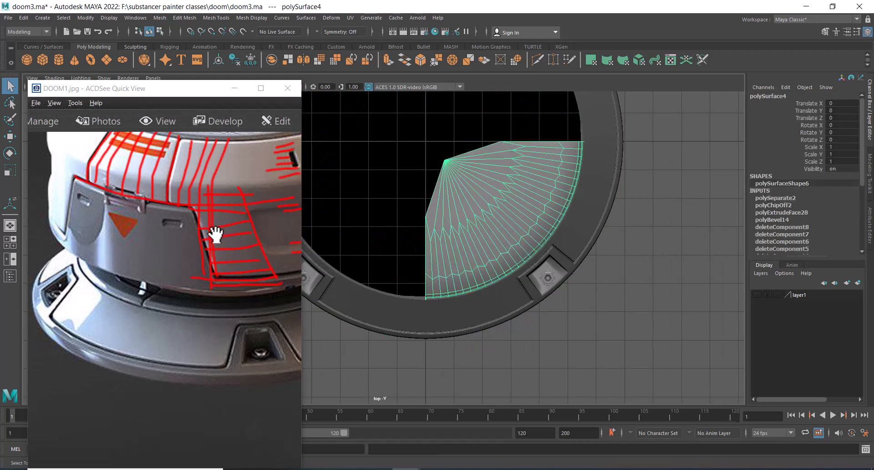
Pan and zoom through the reference image to study the housing base, then minimize the reference window
{"action": "left_click_drag", "start_coordinate": [211, 237], "coordinate": [219, 294]}
{"action": "scroll", "coordinate": [103, 280], "scroll_direction": "down", "scroll_amount": 3}
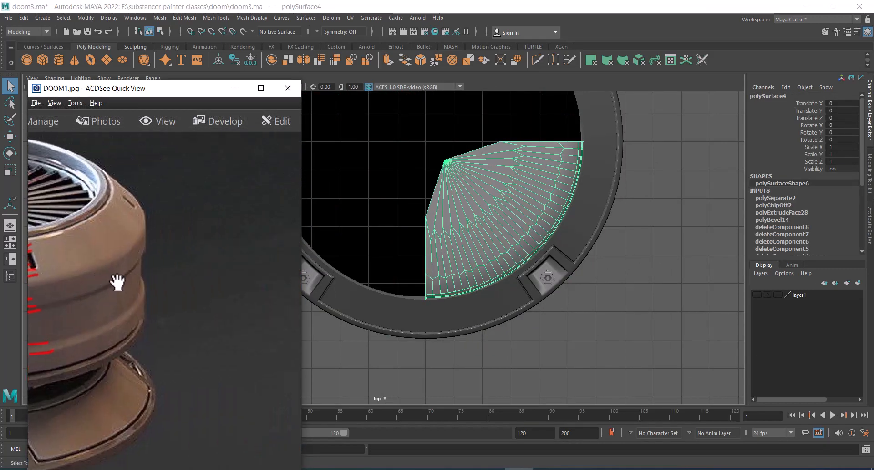
{"action": "scroll", "coordinate": [116, 283], "scroll_direction": "down", "scroll_amount": 1}
{"action": "left_click_drag", "start_coordinate": [117, 283], "coordinate": [69, 286]}
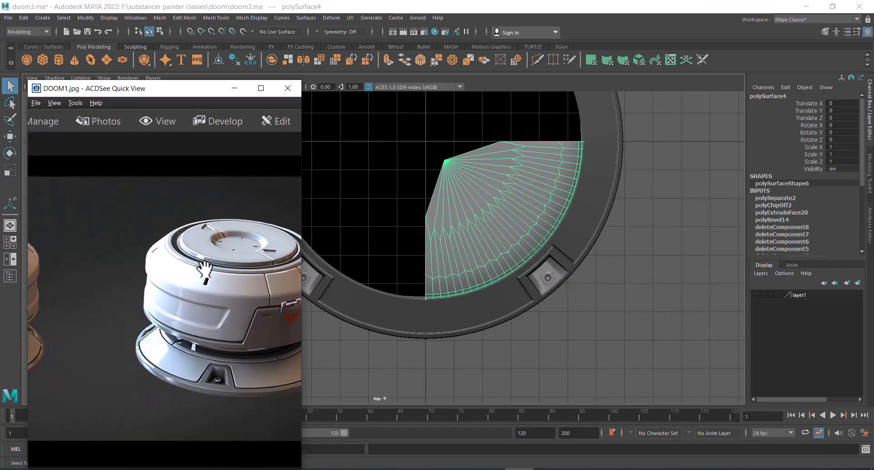
{"action": "left_click_drag", "start_coordinate": [192, 274], "coordinate": [273, 281]}
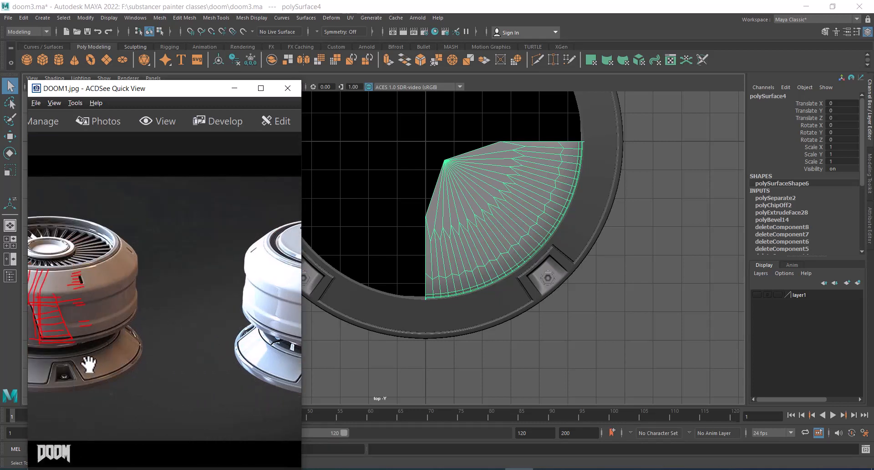
{"action": "left_click_drag", "start_coordinate": [191, 312], "coordinate": [111, 311]}
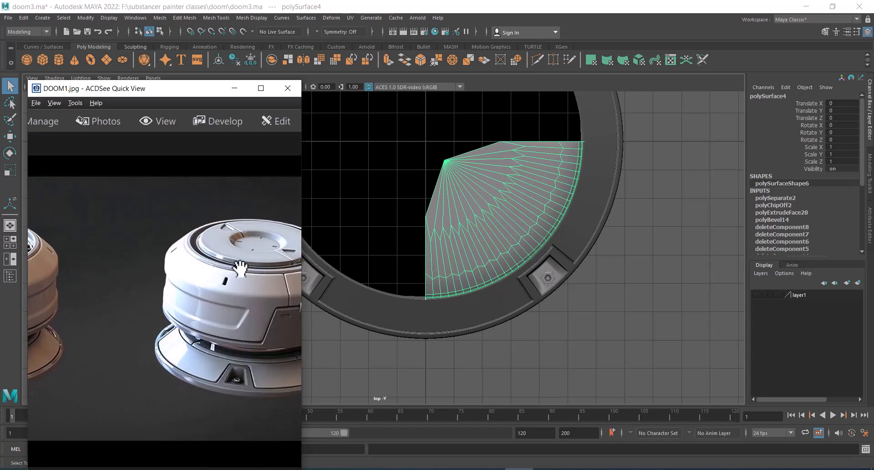
{"action": "left_click_drag", "start_coordinate": [240, 269], "coordinate": [146, 381]}
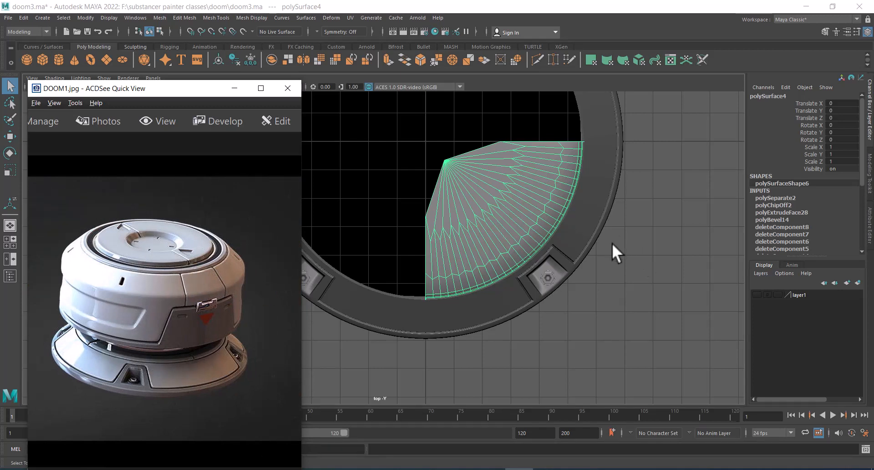
{"action": "right_click_drag", "start_coordinate": [594, 242], "coordinate": [628, 261], "text": "alt"}
{"action": "middle_click_drag", "start_coordinate": [619, 266], "coordinate": [669, 309], "text": "alt"}
{"action": "left_click", "coordinate": [244, 88]}
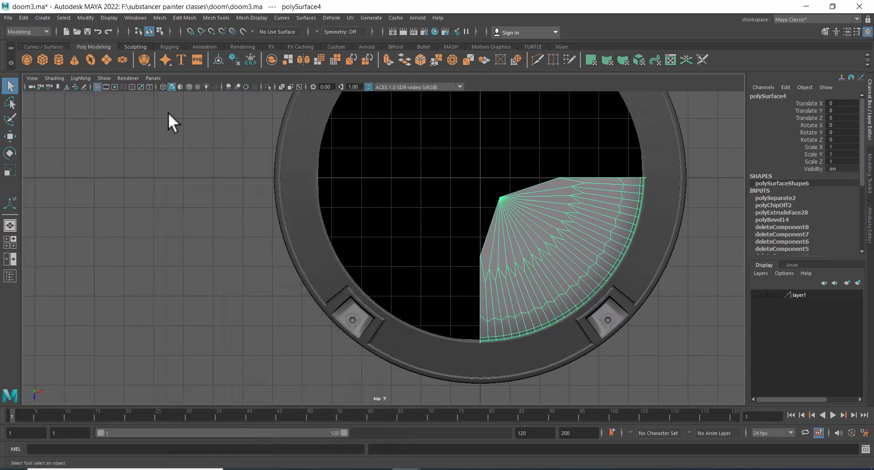
Turn on wireframe on shaded and select the disc segment's center vertex with the Move tool
{"action": "left_click", "coordinate": [189, 87]}
{"action": "right_click_drag", "start_coordinate": [536, 237], "coordinate": [572, 249], "text": "alt"}
{"action": "middle_click_drag", "start_coordinate": [572, 248], "coordinate": [470, 234], "text": "alt"}
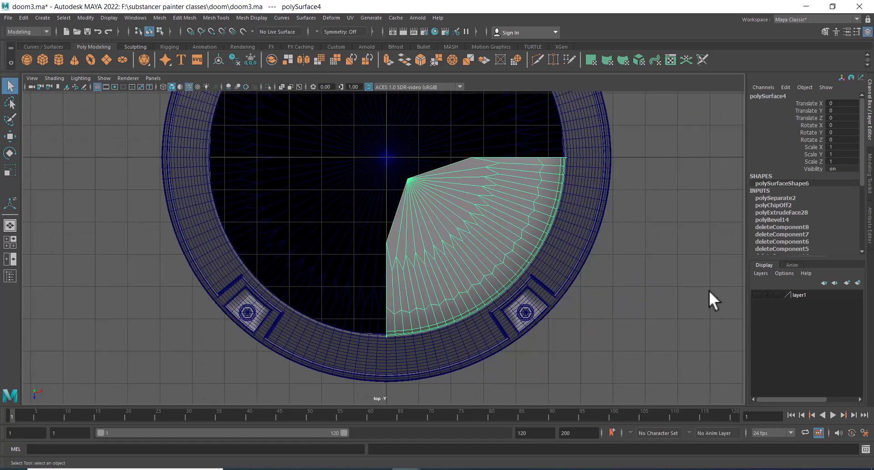
{"action": "left_click", "coordinate": [693, 212]}
{"action": "left_click", "coordinate": [468, 214]}
{"action": "right_click_drag", "start_coordinate": [666, 160], "coordinate": [624, 161]}
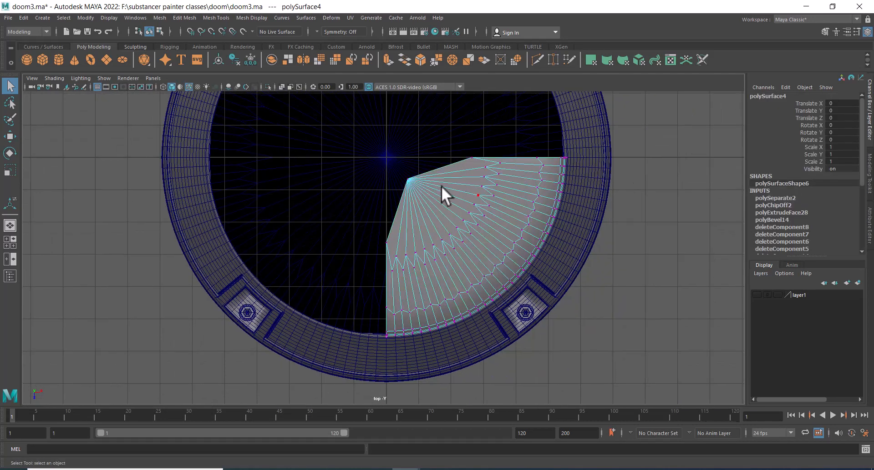
{"action": "left_click", "coordinate": [408, 179]}
{"action": "key", "text": "w"}
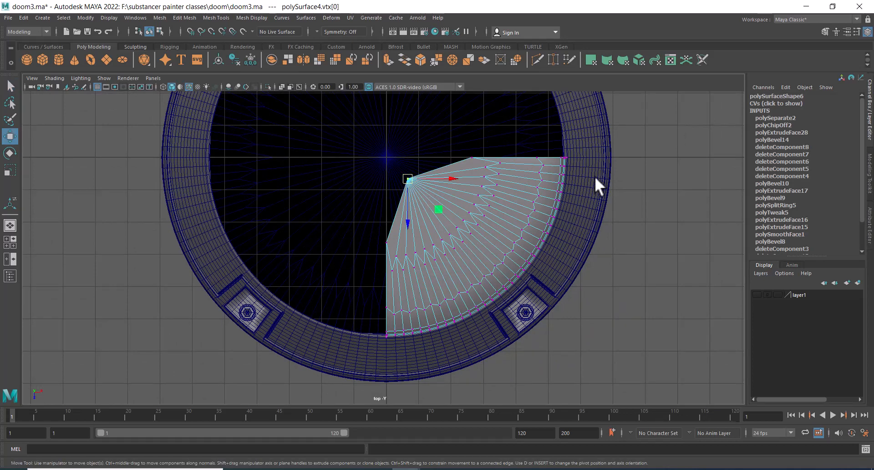
{"action": "right_click", "coordinate": [693, 139]}
{"action": "right_click_drag", "start_coordinate": [692, 138], "coordinate": [649, 140]}
{"action": "mouse_move", "coordinate": [413, 180]}
{"action": "left_mouse_down"}
{"action": "mouse_move", "coordinate": [403, 180]}
{"action": "mouse_move", "coordinate": [425, 175]}
{"action": "left_mouse_up"}
Examine the disc segment's center vertex and edges from the perspective and top views
{"action": "key", "text": "space"}
{"action": "left_click_drag", "start_coordinate": [455, 177], "coordinate": [484, 201], "text": "alt"}
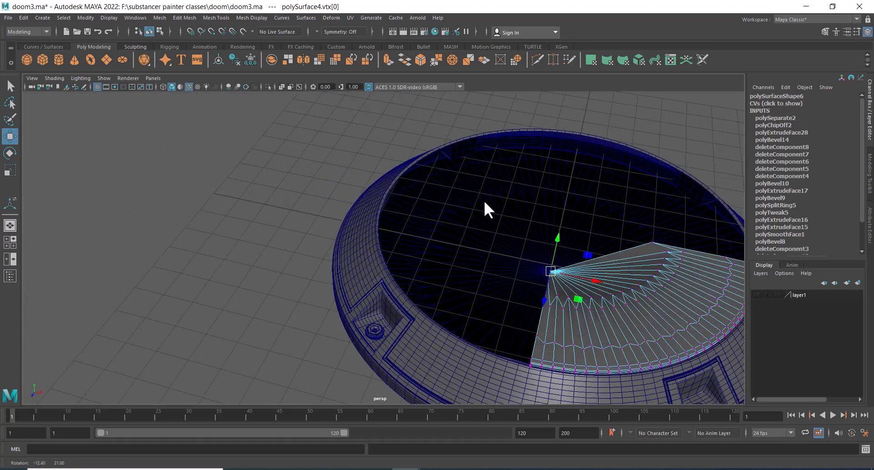
{"action": "key", "text": "ctrl+z"}
{"action": "middle_click_drag", "start_coordinate": [635, 232], "coordinate": [569, 175], "text": "alt"}
{"action": "right_click_drag", "start_coordinate": [569, 175], "coordinate": [575, 229], "text": "alt"}
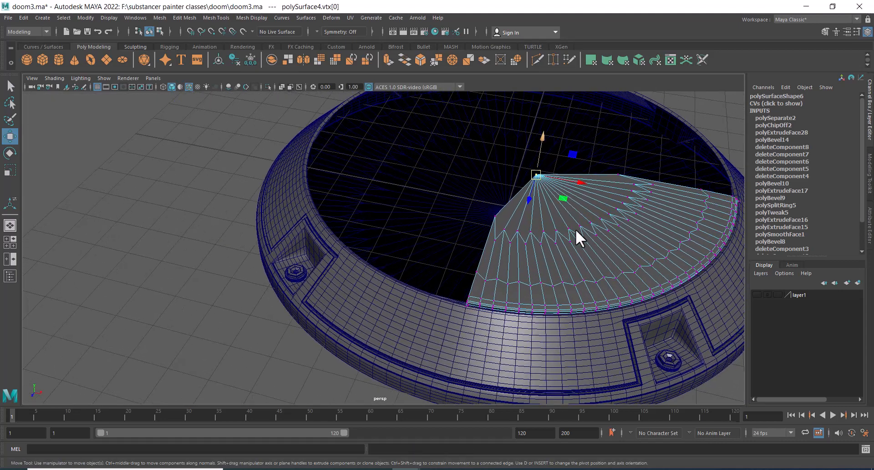
{"action": "key", "text": "space"}
{"action": "left_click", "coordinate": [584, 203]}
{"action": "left_click_drag", "start_coordinate": [582, 203], "coordinate": [537, 204]}
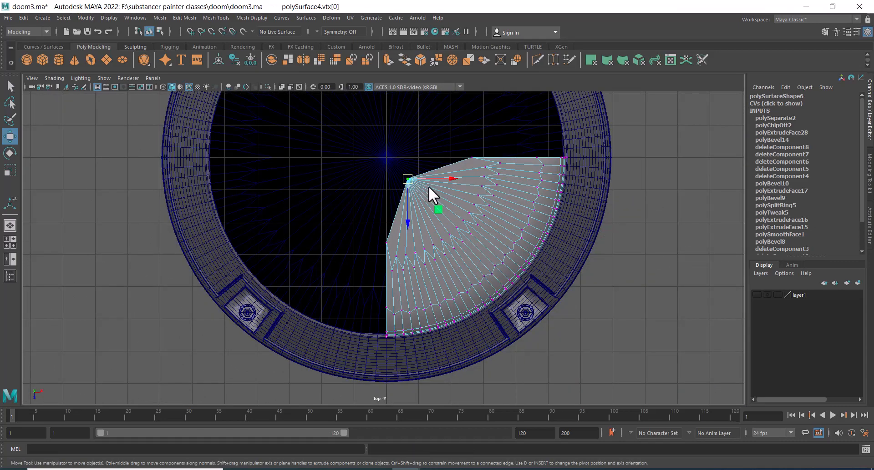
{"action": "left_click_drag", "start_coordinate": [408, 181], "coordinate": [389, 160]}
{"action": "key", "text": "space"}
{"action": "left_click_drag", "start_coordinate": [441, 213], "coordinate": [546, 169]}
{"action": "middle_click_drag", "start_coordinate": [546, 169], "coordinate": [413, 316], "text": "alt"}
{"action": "right_click_drag", "start_coordinate": [414, 316], "coordinate": [468, 330], "text": "alt"}
{"action": "left_click_drag", "start_coordinate": [534, 229], "coordinate": [463, 248], "text": "alt"}
{"action": "right_click_drag", "start_coordinate": [462, 247], "coordinate": [463, 236], "text": "alt"}
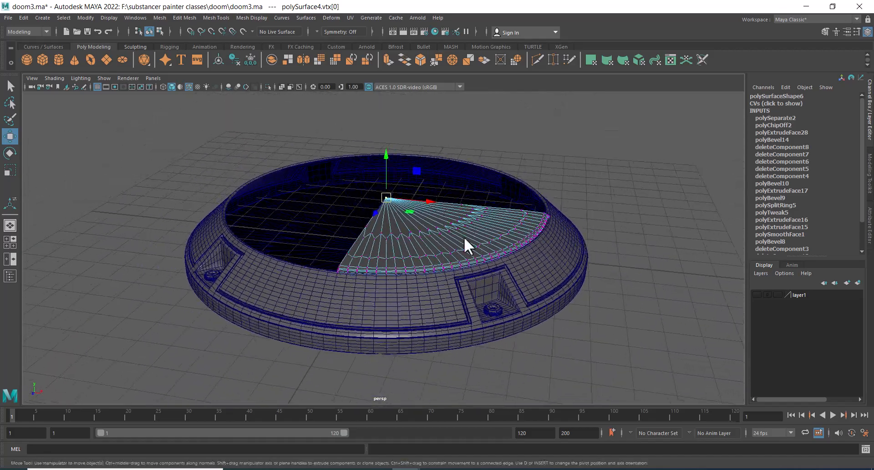
{"action": "left_click_drag", "start_coordinate": [463, 237], "coordinate": [439, 228], "text": "alt"}
{"action": "right_click_drag", "start_coordinate": [438, 228], "coordinate": [486, 214], "text": "alt"}
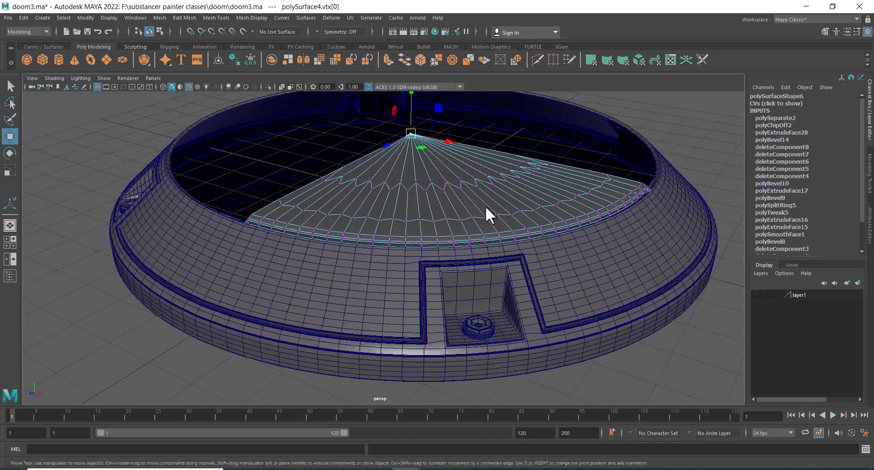
{"action": "mouse_move", "coordinate": [486, 214]}
{"action": "left_mouse_down", "text": "alt"}
{"action": "mouse_move", "coordinate": [462, 205]}
{"action": "mouse_move", "coordinate": [478, 209]}
{"action": "left_mouse_up", "text": "alt"}
{"action": "right_click_drag", "start_coordinate": [478, 209], "coordinate": [447, 230], "text": "alt"}
{"action": "left_click_drag", "start_coordinate": [447, 230], "coordinate": [457, 182], "text": "alt"}
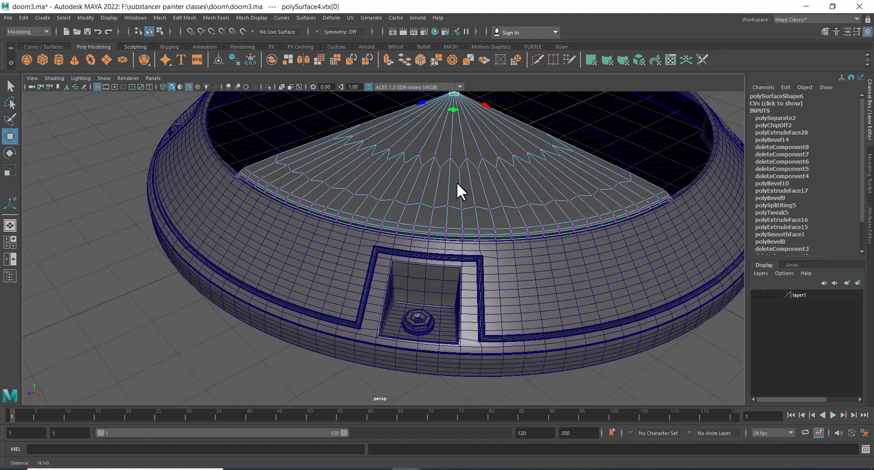
{"action": "right_click_drag", "start_coordinate": [457, 182], "coordinate": [466, 189], "text": "alt"}
Delete an edge on the disc segment's top surface
{"action": "left_click", "coordinate": [471, 193]}
{"action": "left_click", "coordinate": [471, 193]}
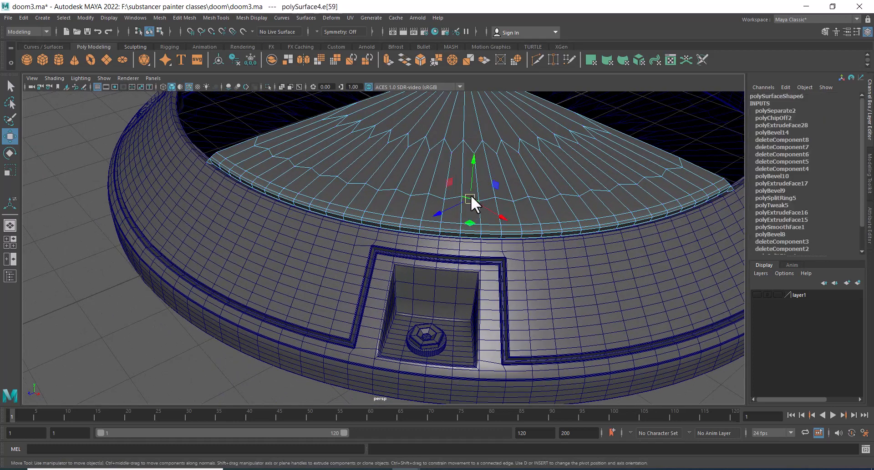
{"action": "right_click_drag", "start_coordinate": [526, 157], "coordinate": [552, 164], "text": "shift"}
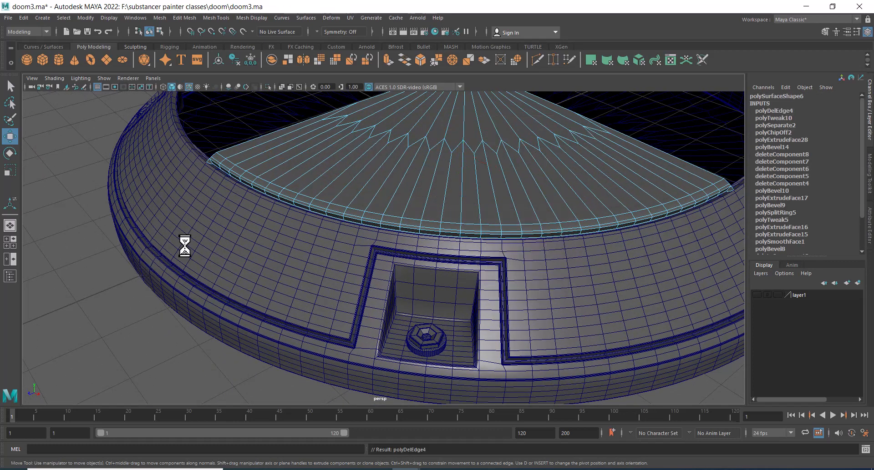
Select the zigzag edges across the disc segment with Select Similar and delete them
{"action": "left_click", "coordinate": [427, 141]}
{"action": "right_click_drag", "start_coordinate": [450, 170], "coordinate": [405, 181], "text": "alt"}
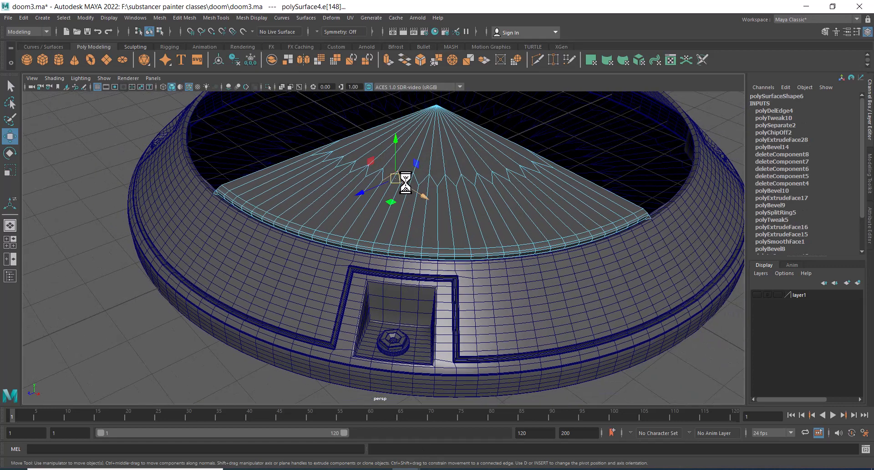
{"action": "right_click_drag", "start_coordinate": [505, 183], "coordinate": [474, 225], "text": "alt"}
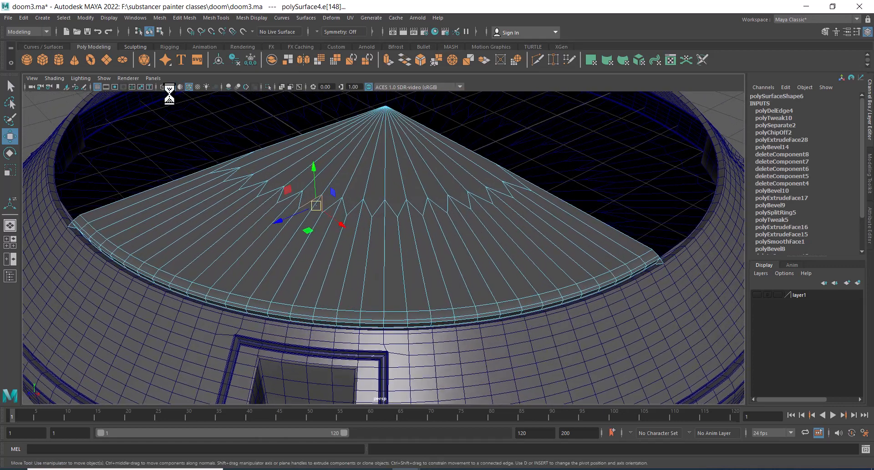
{"action": "left_click", "coordinate": [64, 18]}
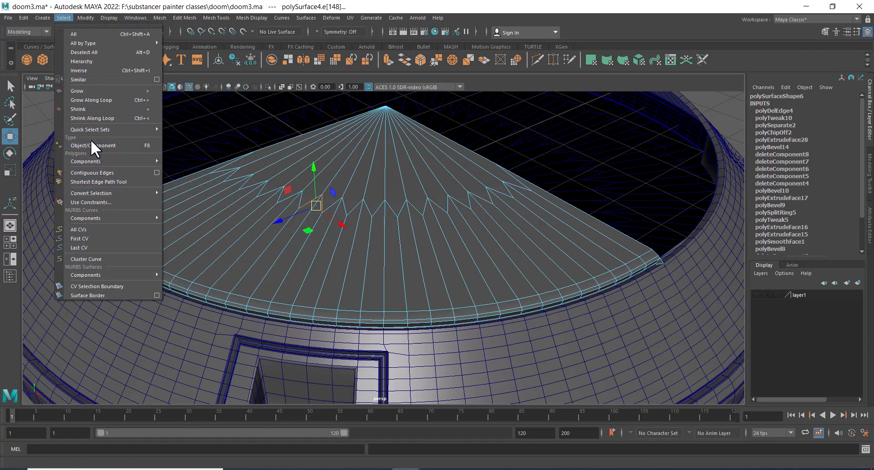
{"action": "left_click", "coordinate": [91, 83]}
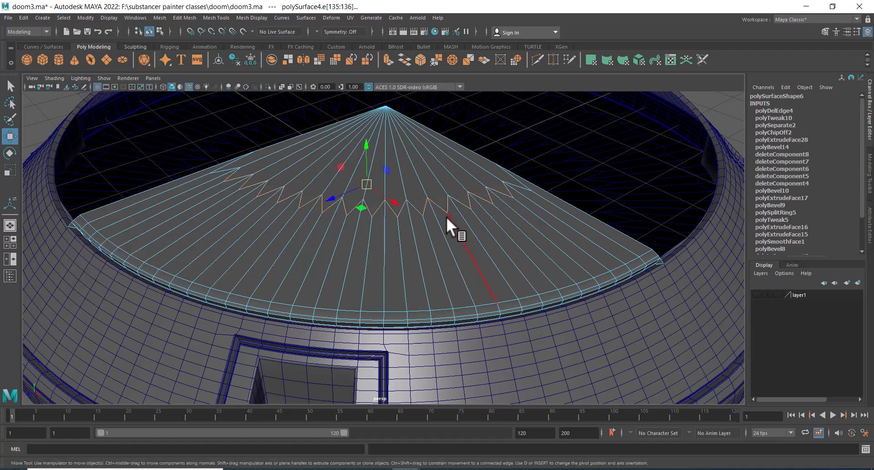
{"action": "right_click_drag", "start_coordinate": [398, 186], "coordinate": [423, 240], "text": "alt"}
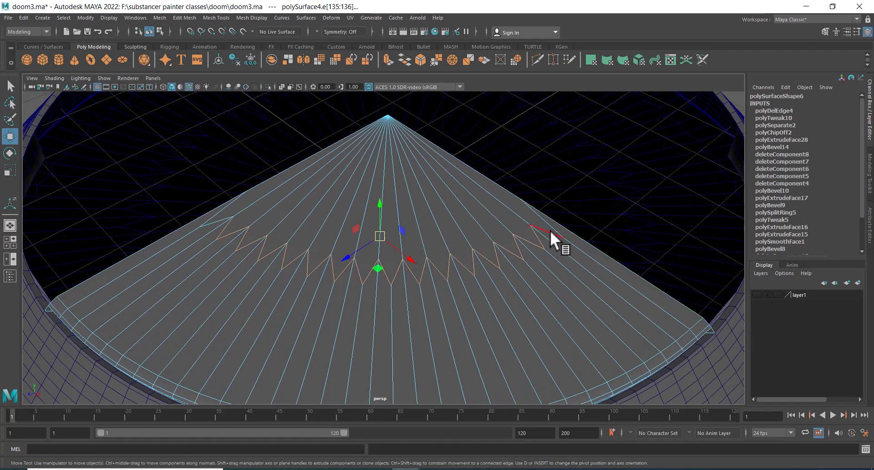
{"action": "left_click", "coordinate": [549, 230], "text": "shift"}
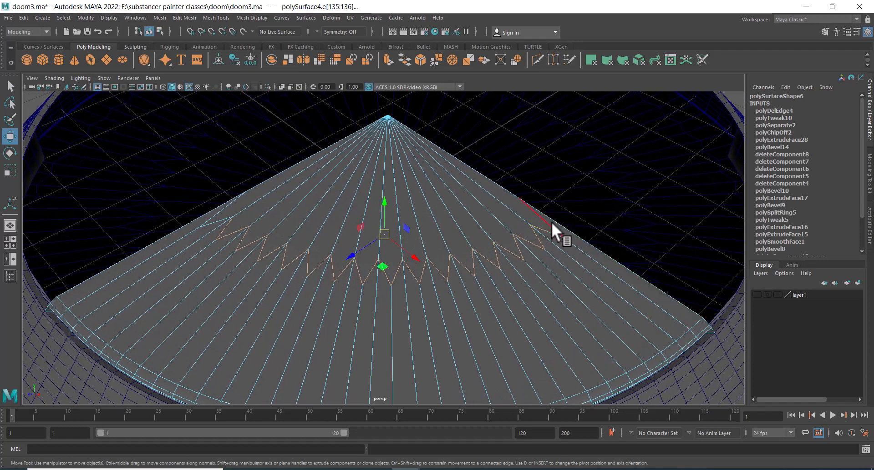
{"action": "left_click", "coordinate": [219, 210], "text": "shift"}
Orbit around the ring to inspect the cleaned disc segment, then reselect the segment
{"action": "right_click_drag", "start_coordinate": [302, 188], "coordinate": [321, 148], "text": "shift"}
{"action": "scroll", "coordinate": [333, 249], "scroll_direction": "down", "scroll_amount": 5}
{"action": "left_click_drag", "start_coordinate": [408, 234], "coordinate": [553, 234], "text": "alt"}
{"action": "scroll", "coordinate": [554, 234], "scroll_direction": "up", "scroll_amount": 2}
{"action": "middle_click_drag", "start_coordinate": [579, 270], "coordinate": [441, 211], "text": "alt"}
{"action": "scroll", "coordinate": [441, 211], "scroll_direction": "down", "scroll_amount": 4}
{"action": "left_click_drag", "start_coordinate": [441, 211], "coordinate": [412, 185], "text": "alt"}
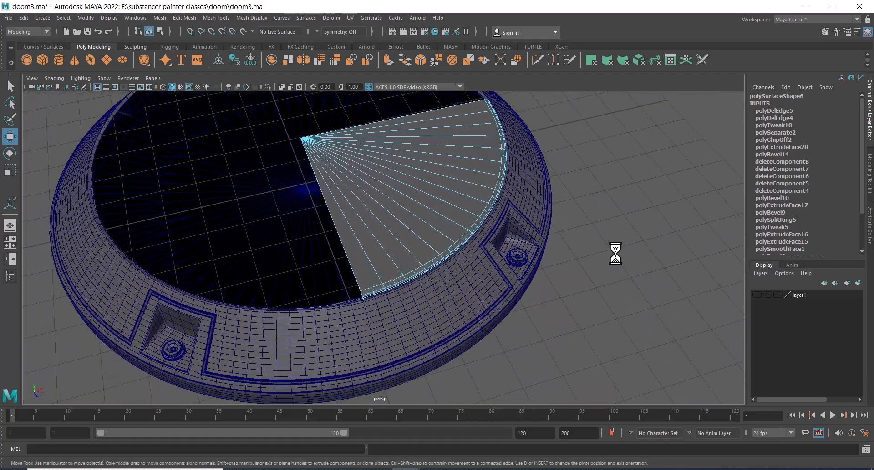
{"action": "left_click_drag", "start_coordinate": [614, 254], "coordinate": [626, 236], "text": "alt"}
{"action": "scroll", "coordinate": [636, 271], "scroll_direction": "up", "scroll_amount": 3}
{"action": "left_click_drag", "start_coordinate": [636, 271], "coordinate": [576, 296], "text": "alt"}
{"action": "right_click_drag", "start_coordinate": [575, 296], "coordinate": [616, 313], "text": "alt"}
{"action": "right_click_drag", "start_coordinate": [456, 149], "coordinate": [501, 136]}
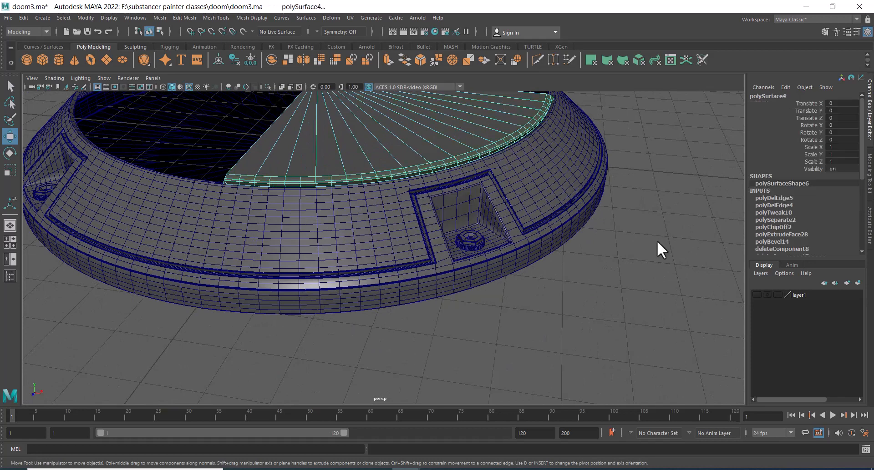
{"action": "left_click", "coordinate": [656, 241]}
{"action": "left_click", "coordinate": [364, 177]}
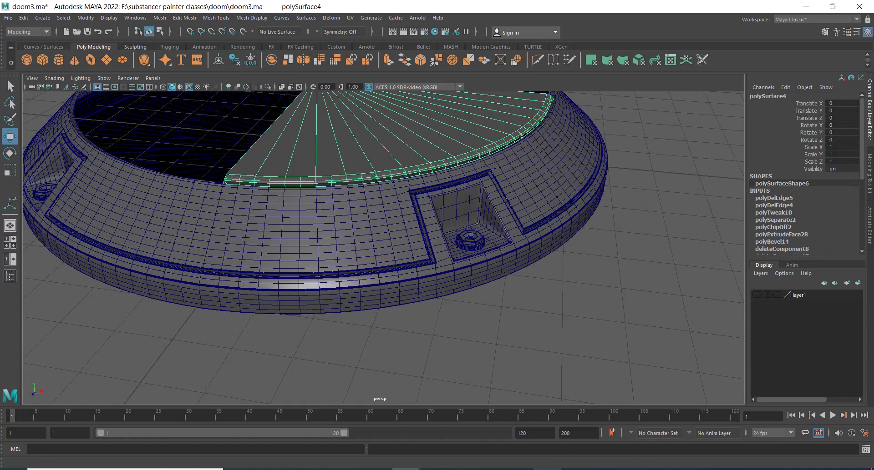
{"action": "left_click", "coordinate": [537, 464]}
{"action": "left_click", "coordinate": [566, 88]}
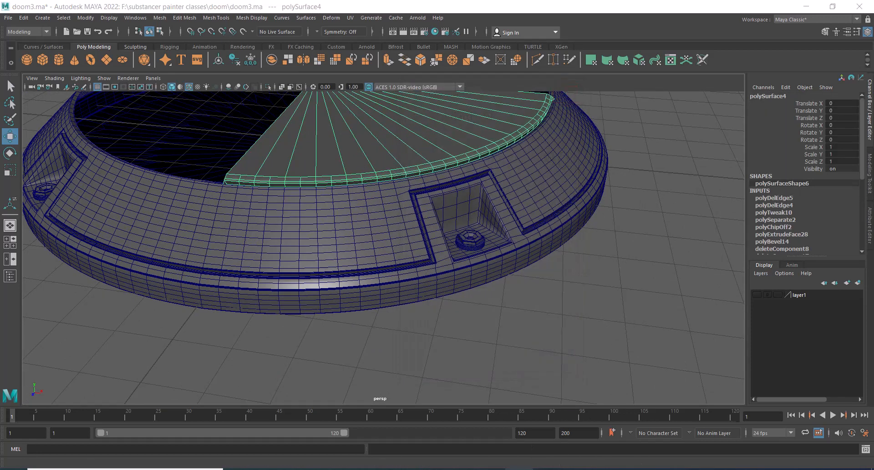
Open the DOOM1.jpg reference image beside the viewport and zoom into the base ring detail
{"action": "left_click", "coordinate": [519, 469]}
{"action": "left_click_drag", "start_coordinate": [185, 86], "coordinate": [706, 84]}
{"action": "left_click_drag", "start_coordinate": [711, 264], "coordinate": [761, 262]}
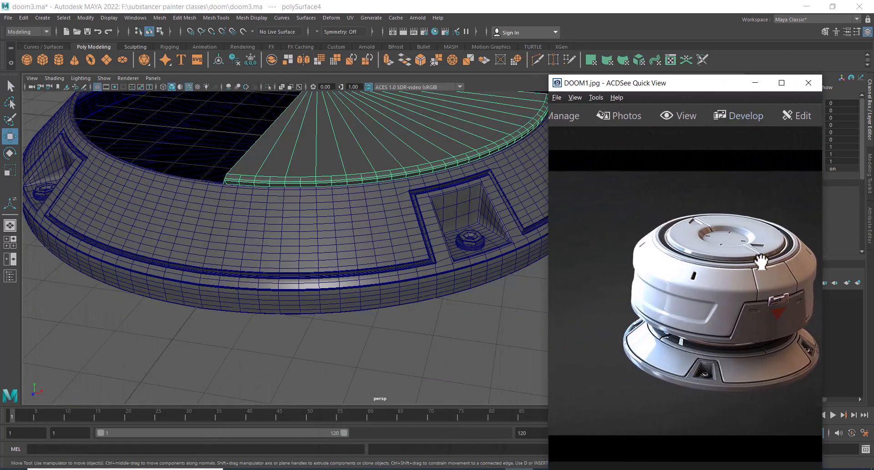
{"action": "scroll", "coordinate": [742, 322], "scroll_direction": "up", "scroll_amount": 3}
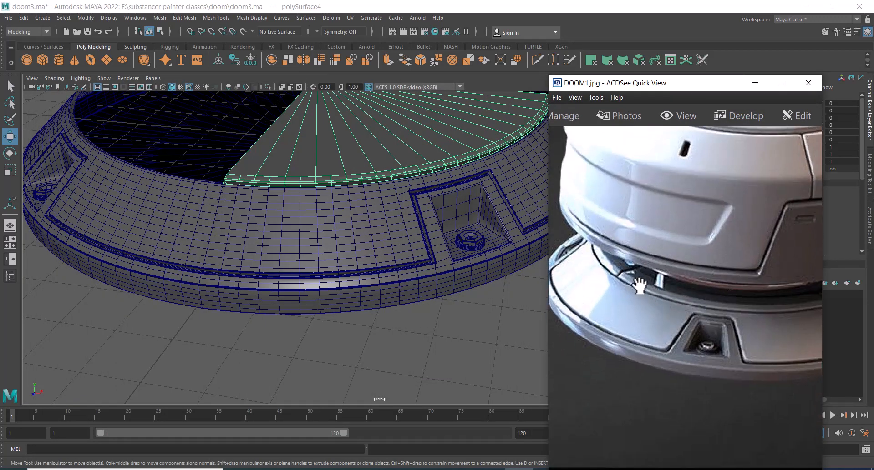
{"action": "left_click_drag", "start_coordinate": [702, 304], "coordinate": [660, 309]}
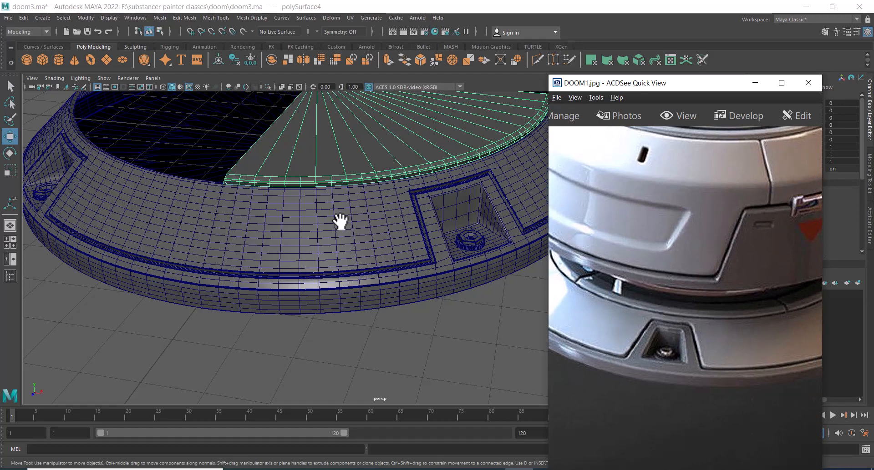
Move the stray vertex on the disc segment's outer rim in top view so it lines up with the segment's boundary edge
{"action": "left_click_drag", "start_coordinate": [340, 222], "coordinate": [311, 212], "text": "alt"}
{"action": "right_click_drag", "start_coordinate": [312, 212], "coordinate": [340, 211], "text": "alt"}
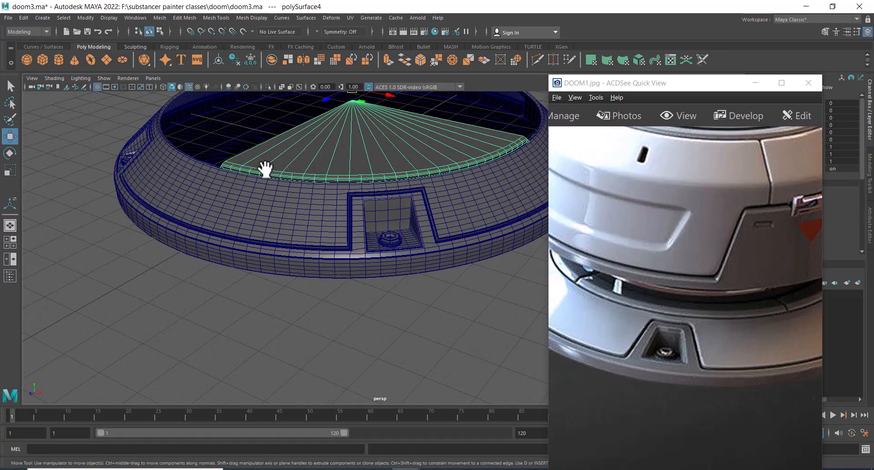
{"action": "left_click_drag", "start_coordinate": [265, 169], "coordinate": [364, 216], "text": "alt"}
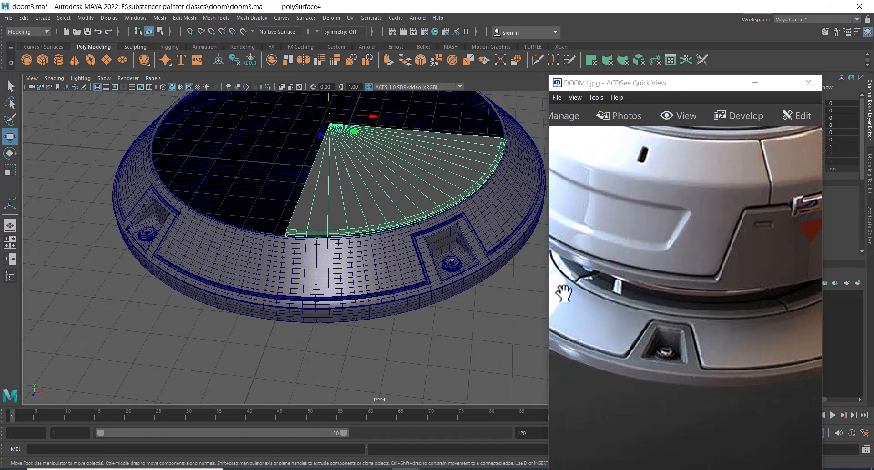
{"action": "right_click_drag", "start_coordinate": [384, 213], "coordinate": [320, 265], "text": "alt"}
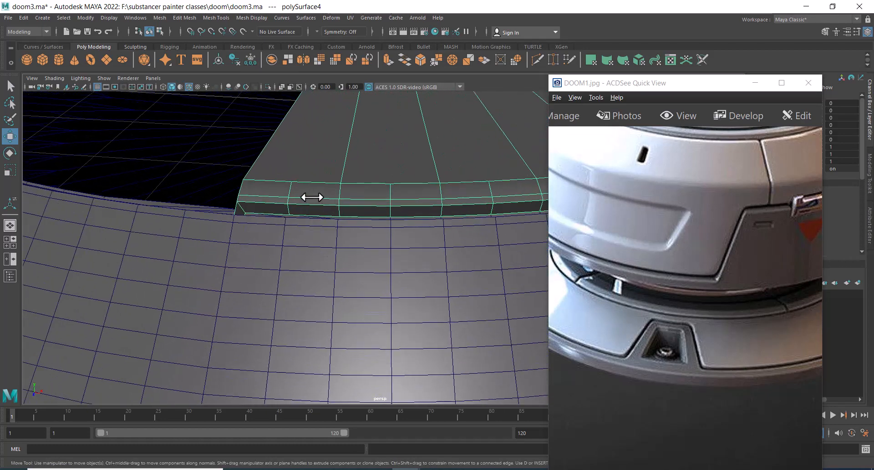
{"action": "right_click_drag", "start_coordinate": [312, 197], "coordinate": [330, 195], "text": "alt"}
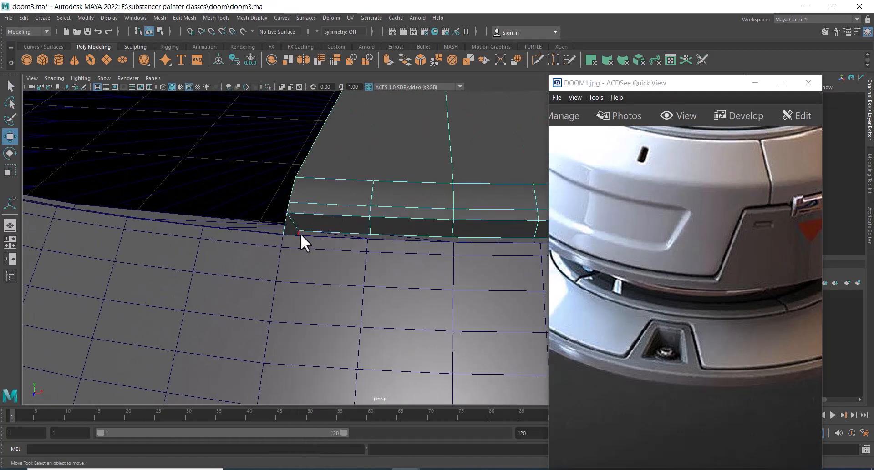
{"action": "left_click", "coordinate": [298, 233]}
{"action": "key", "text": "space"}
{"action": "left_click_drag", "start_coordinate": [375, 256], "coordinate": [257, 258]}
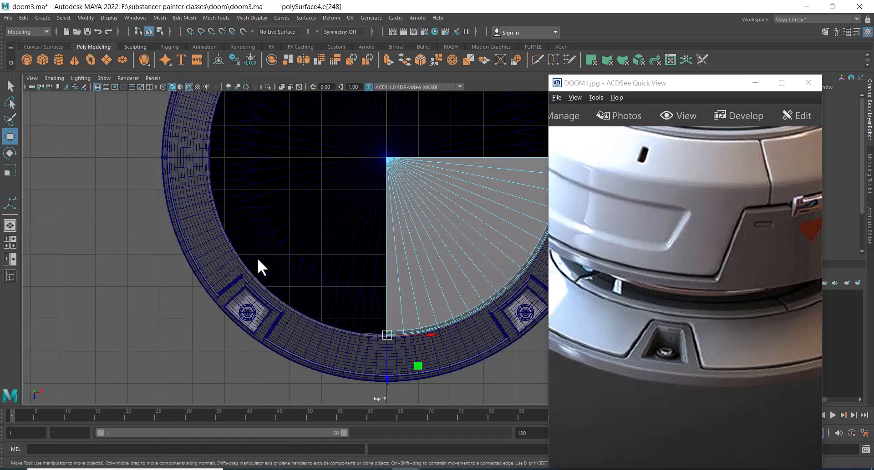
{"action": "key", "text": "f"}
{"action": "middle_click_drag", "start_coordinate": [389, 279], "coordinate": [367, 275], "text": "alt"}
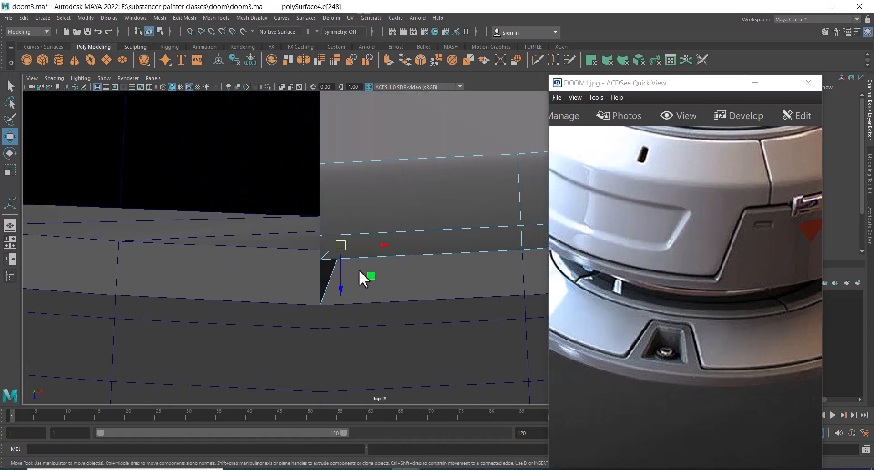
{"action": "key", "text": "4"}
{"action": "left_click_drag", "start_coordinate": [386, 250], "coordinate": [281, 237]}
{"action": "key", "text": "space"}
{"action": "scroll", "coordinate": [280, 237], "scroll_direction": "down", "scroll_amount": 3}
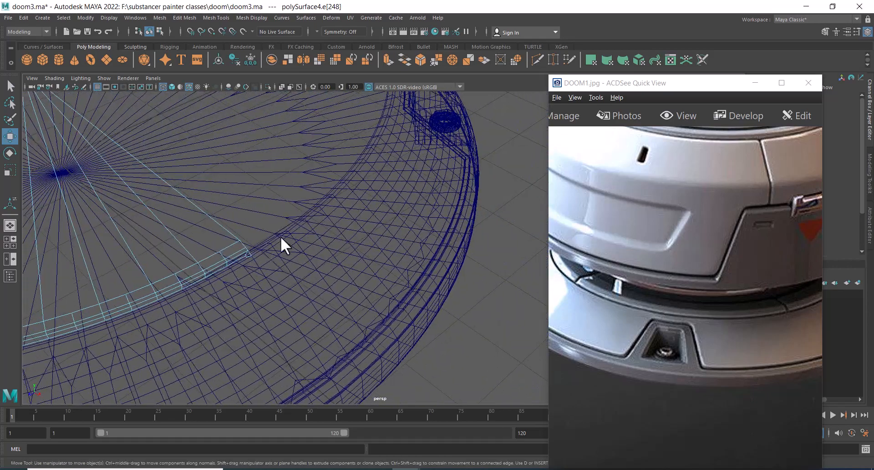
{"action": "scroll", "coordinate": [264, 279], "scroll_direction": "up", "scroll_amount": 3}
{"action": "middle_click_drag", "start_coordinate": [225, 283], "coordinate": [332, 279], "text": "alt"}
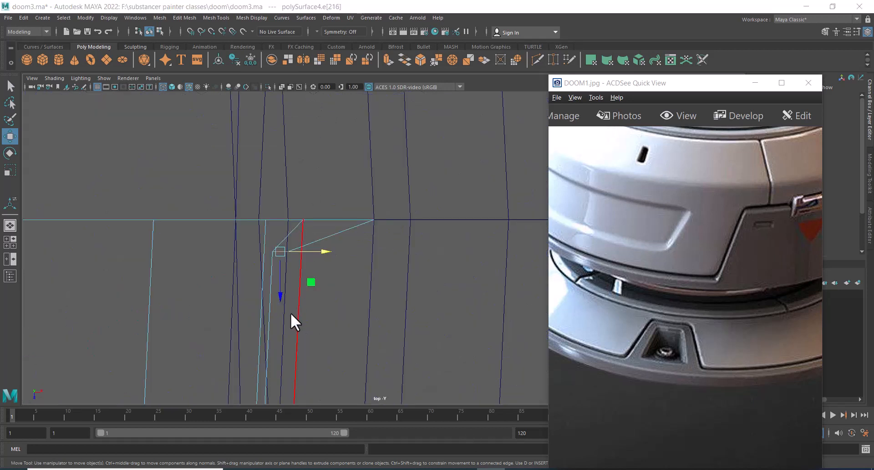
{"action": "left_click_drag", "start_coordinate": [276, 295], "coordinate": [280, 261]}
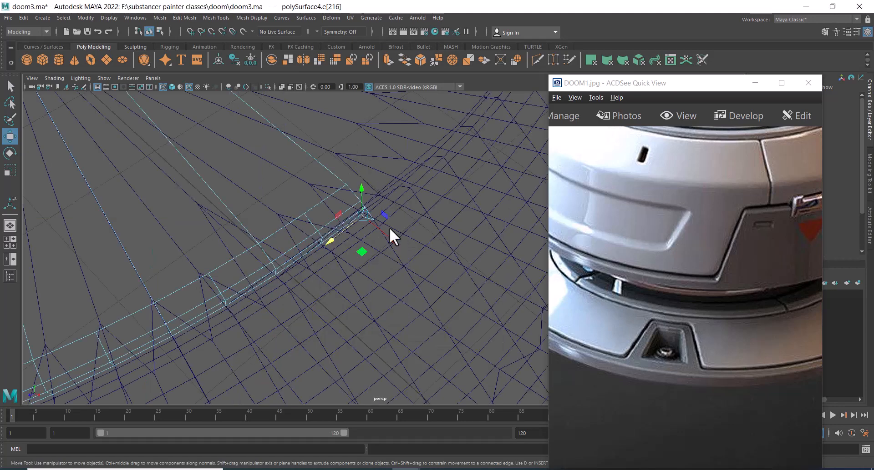
Switch to shaded display and isolate the disc segment by hiding all other objects
{"action": "left_click_drag", "start_coordinate": [389, 228], "coordinate": [354, 221], "text": "alt"}
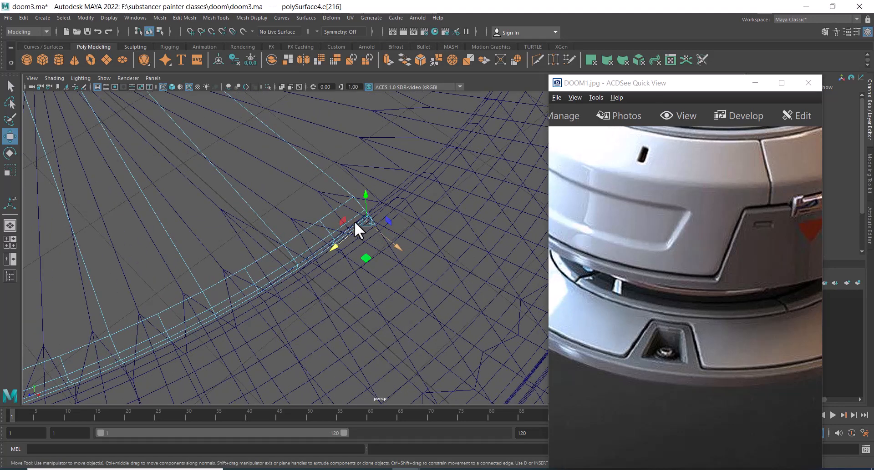
{"action": "key", "text": "5"}
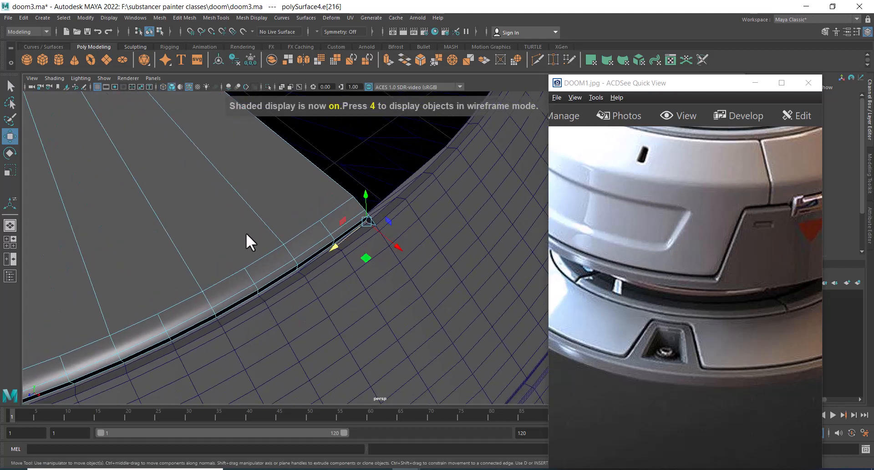
{"action": "left_click", "coordinate": [345, 181]}
{"action": "key", "text": "alt+h"}
{"action": "left_click_drag", "start_coordinate": [318, 253], "coordinate": [378, 305], "text": "alt"}
{"action": "right_click_drag", "start_coordinate": [387, 223], "coordinate": [388, 242]}
{"action": "left_click", "coordinate": [394, 239]}
{"action": "left_click", "coordinate": [406, 310]}
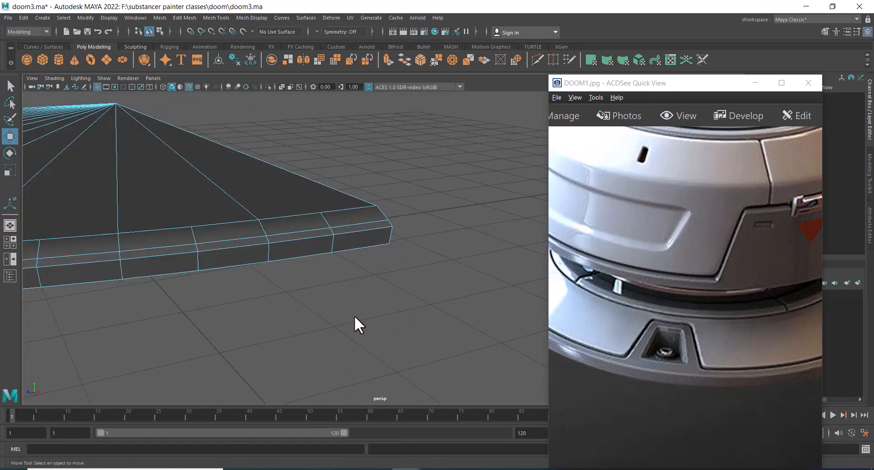
Select the disc segment's top faces and extract them from the rim as a separate object
{"action": "left_click_drag", "start_coordinate": [354, 315], "coordinate": [350, 387], "text": "alt"}
{"action": "left_click", "coordinate": [153, 212]}
{"action": "left_click", "coordinate": [238, 250]}
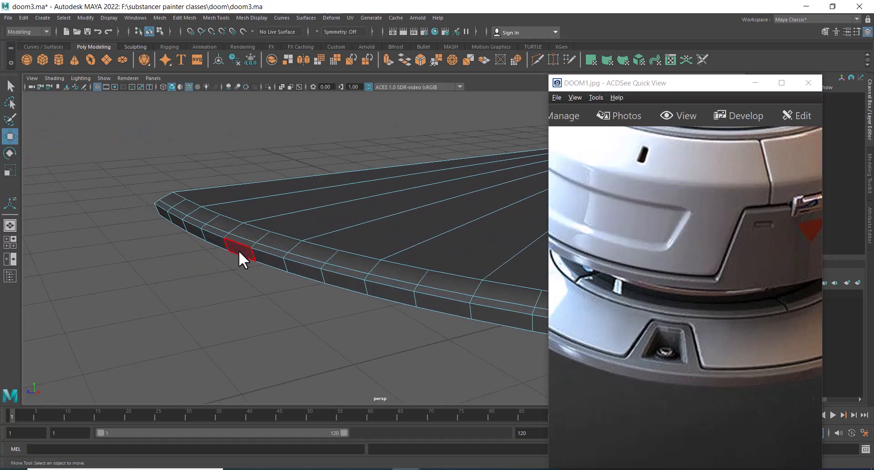
{"action": "left_click_drag", "start_coordinate": [308, 288], "coordinate": [318, 304], "text": "alt"}
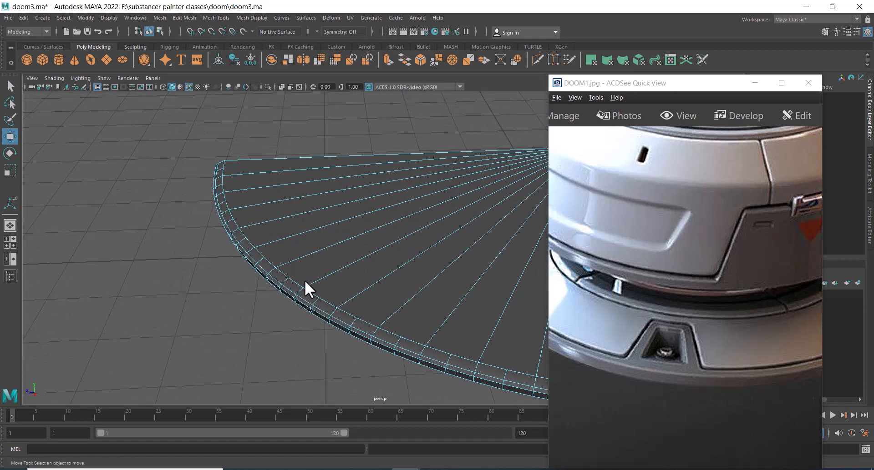
{"action": "right_click_drag", "start_coordinate": [343, 260], "coordinate": [238, 220], "text": "alt"}
{"action": "left_click_drag", "start_coordinate": [238, 220], "coordinate": [322, 272], "text": "alt"}
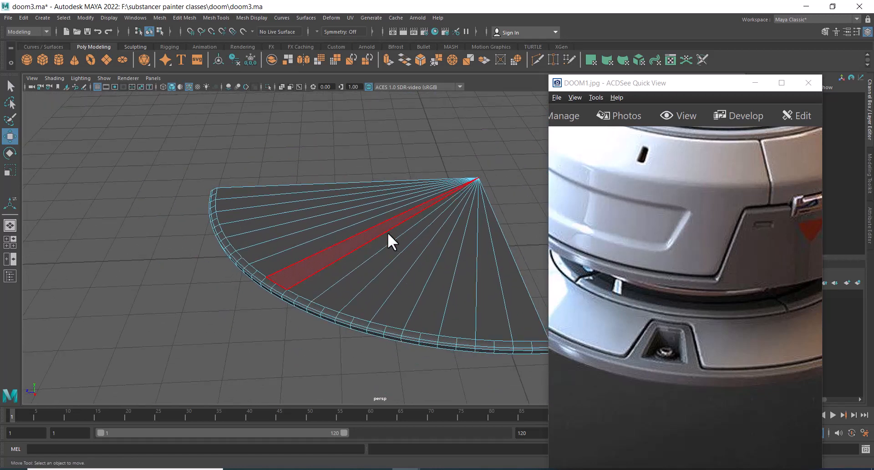
{"action": "left_click_drag", "start_coordinate": [388, 240], "coordinate": [373, 198], "text": "alt"}
{"action": "right_click_drag", "start_coordinate": [373, 197], "coordinate": [369, 223]}
{"action": "double_click", "coordinate": [369, 222]}
{"action": "left_click_drag", "start_coordinate": [446, 151], "coordinate": [336, 251]}
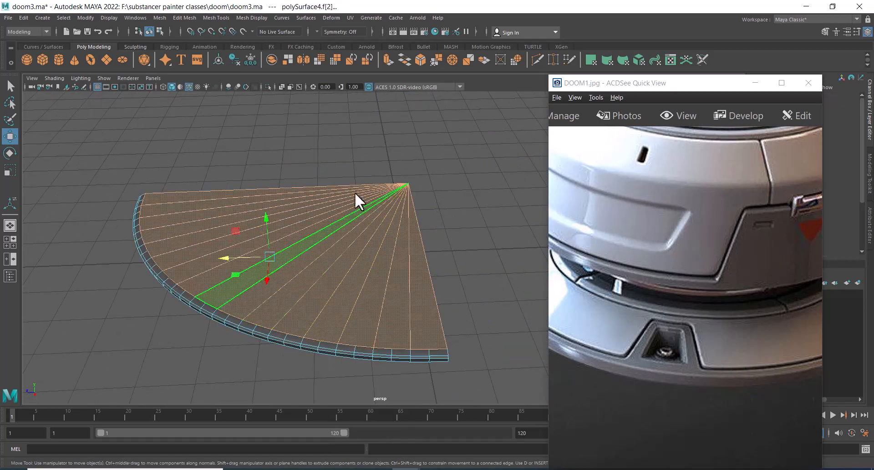
{"action": "right_click", "coordinate": [361, 165], "text": "shift"}
{"action": "left_click", "coordinate": [345, 320]}
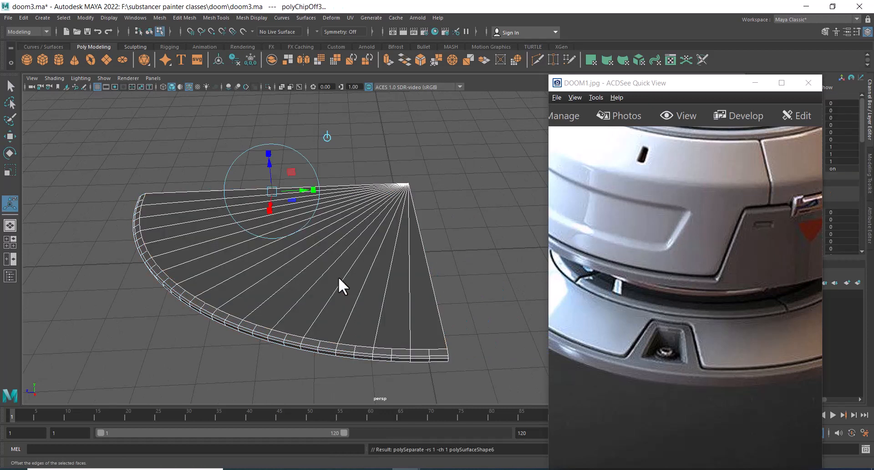
{"action": "right_click_drag", "start_coordinate": [331, 231], "coordinate": [432, 154]}
{"action": "left_click", "coordinate": [251, 327]}
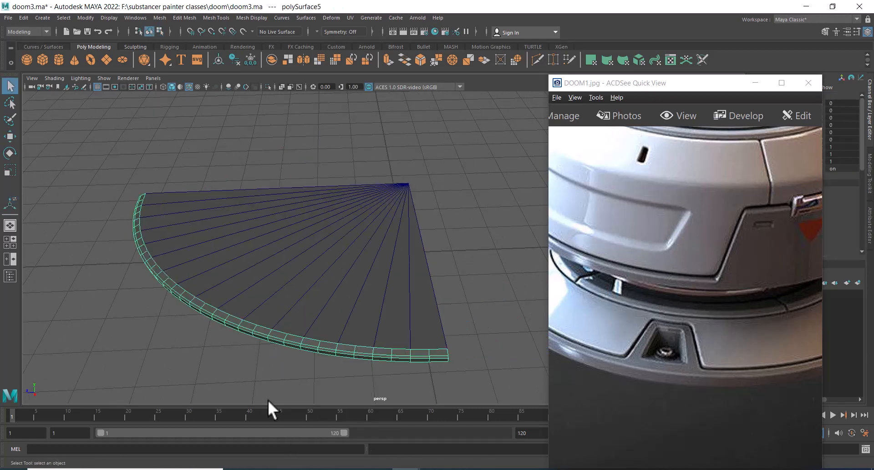
Extrude the rim's inner edge loop and move the new vertices to the segment's center point
{"action": "key", "text": "alt+Tab"}
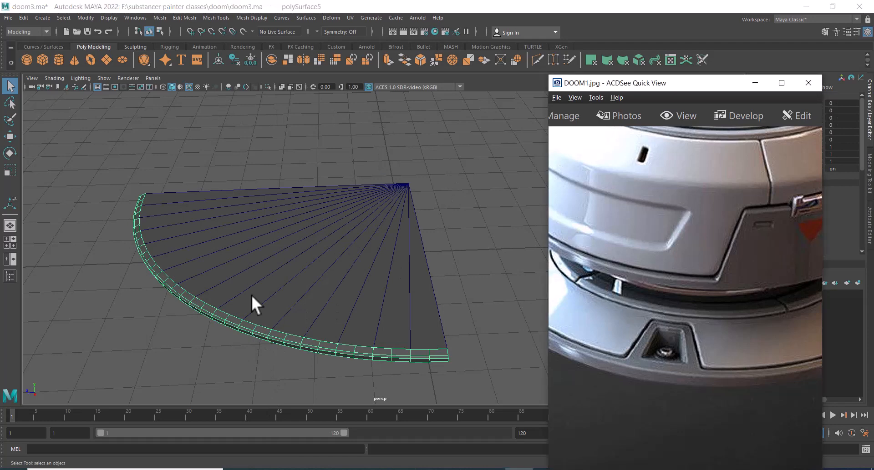
{"action": "key", "text": "alt+Tab"}
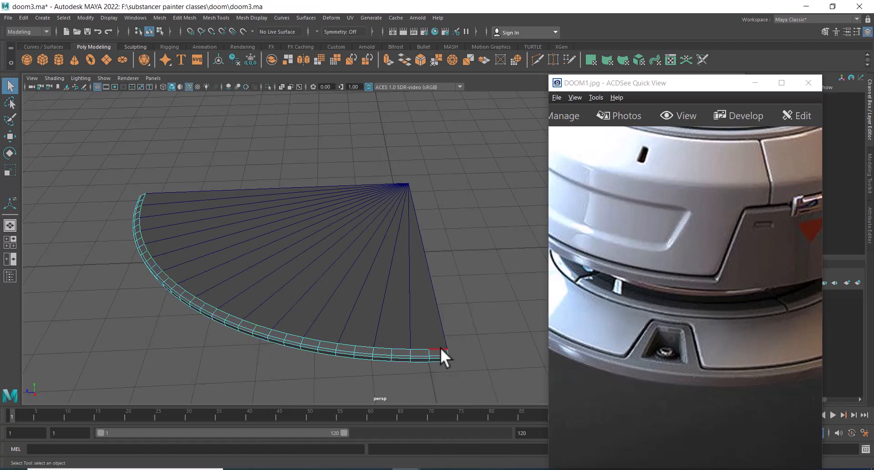
{"action": "left_click", "coordinate": [439, 349]}
{"action": "left_click_drag", "start_coordinate": [440, 349], "coordinate": [218, 355], "text": "alt"}
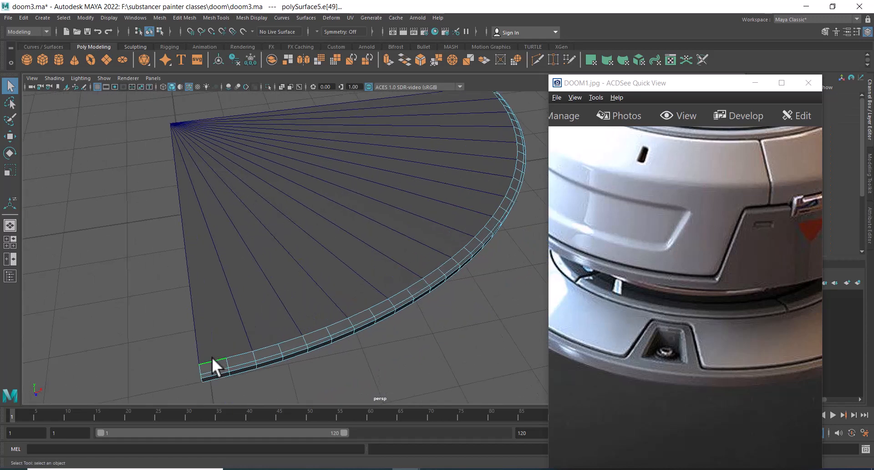
{"action": "key", "text": "w"}
{"action": "scroll", "coordinate": [412, 220], "scroll_direction": "down", "scroll_amount": 3}
{"action": "key", "text": "space"}
{"action": "left_click_drag", "start_coordinate": [435, 215], "coordinate": [327, 212]}
{"action": "scroll", "coordinate": [329, 187], "scroll_direction": "down", "scroll_amount": 4}
{"action": "scroll", "coordinate": [332, 193], "scroll_direction": "down", "scroll_amount": 5}
{"action": "middle_click_drag", "start_coordinate": [325, 298], "coordinate": [348, 228], "text": "alt"}
{"action": "right_click_drag", "start_coordinate": [335, 163], "coordinate": [332, 199], "text": "shift"}
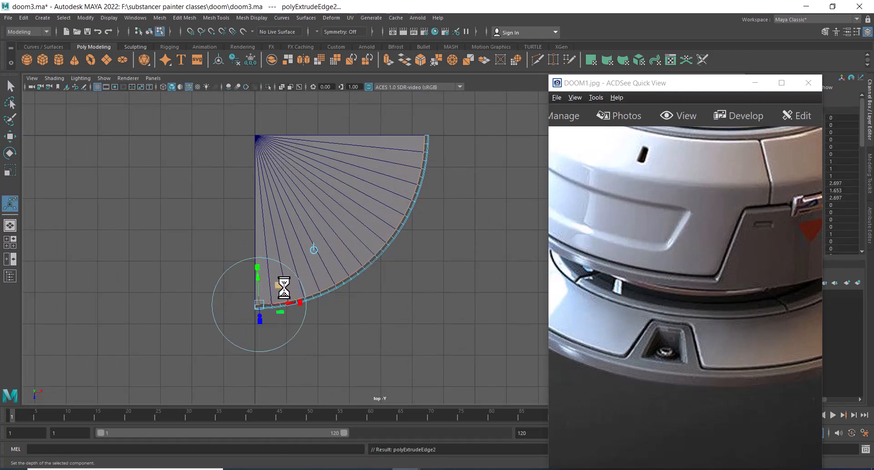
{"action": "key", "text": "w"}
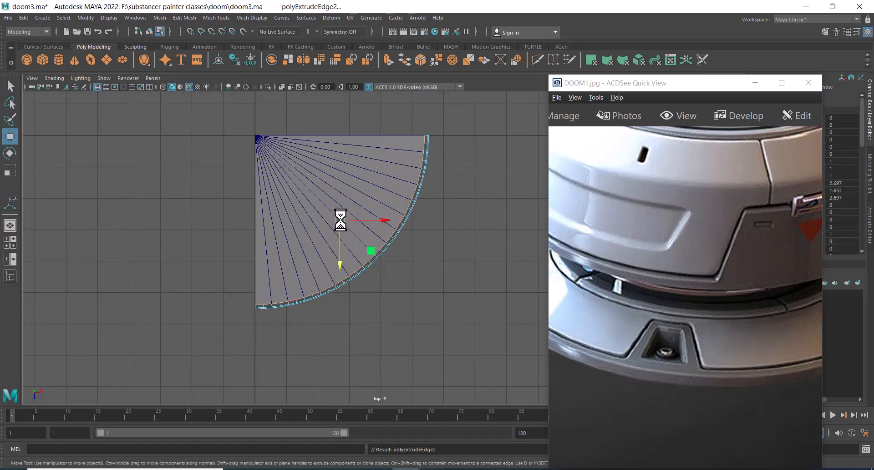
{"action": "left_click_drag", "start_coordinate": [339, 221], "coordinate": [295, 183]}
{"action": "right_click_drag", "start_coordinate": [320, 195], "coordinate": [323, 98], "text": "shift"}
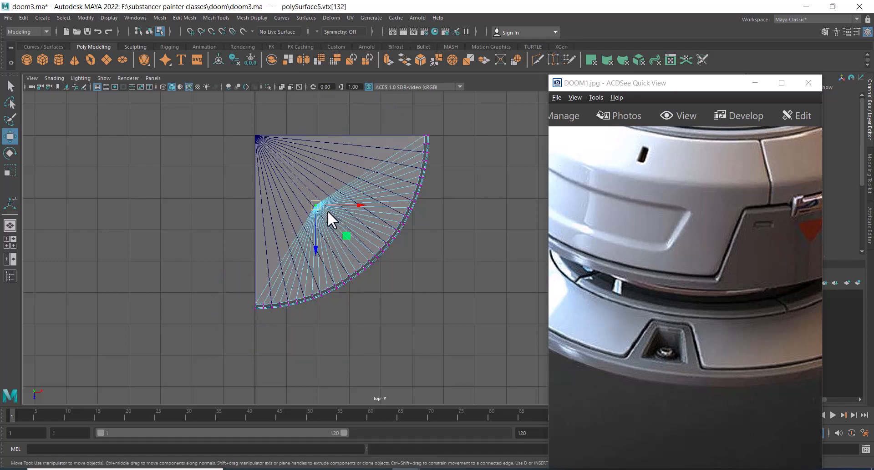
{"action": "left_click_drag", "start_coordinate": [317, 207], "coordinate": [276, 166]}
Delete the segment pieces, then undo the three deletions
{"action": "key", "text": "space"}
{"action": "left_click_drag", "start_coordinate": [328, 217], "coordinate": [362, 248]}
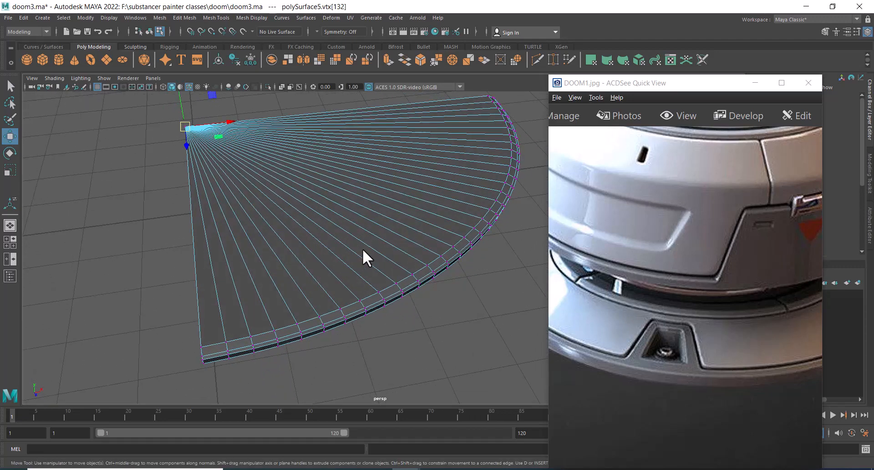
{"action": "right_click_drag", "start_coordinate": [442, 231], "coordinate": [487, 219]}
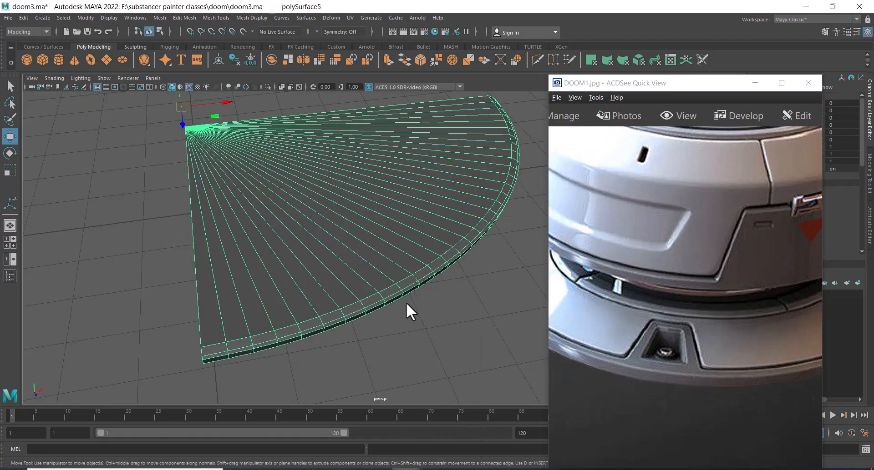
{"action": "left_click_drag", "start_coordinate": [405, 302], "coordinate": [362, 277], "text": "alt"}
{"action": "key", "text": "Delete"}
{"action": "left_click", "coordinate": [377, 227]}
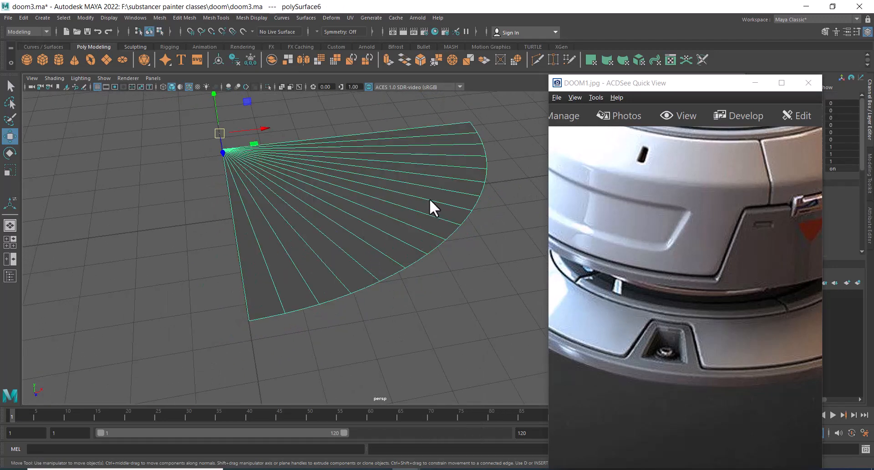
{"action": "key", "text": "Delete"}
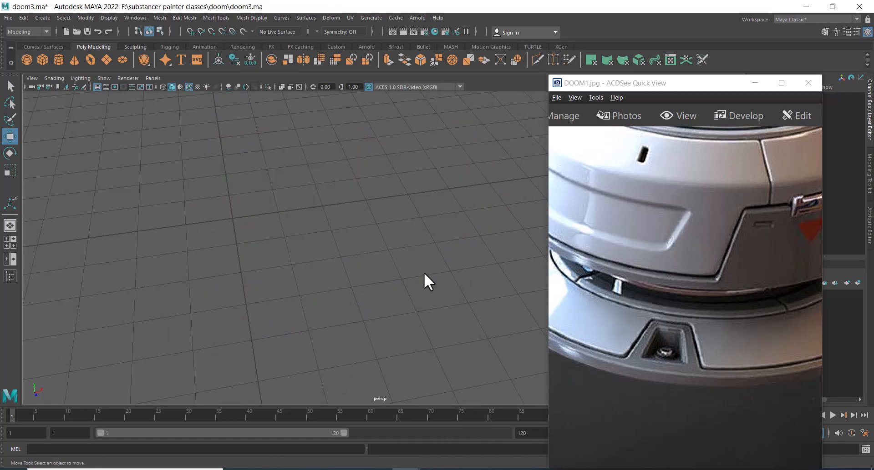
{"action": "key", "text": "ctrl+z"}
{"action": "key", "text": "ctrl+z"}
{"action": "key", "text": "ctrl+z"}
Orbit around the rebuilt disc segment to inspect its radial edges
{"action": "left_click_drag", "start_coordinate": [416, 311], "coordinate": [339, 269], "text": "alt"}
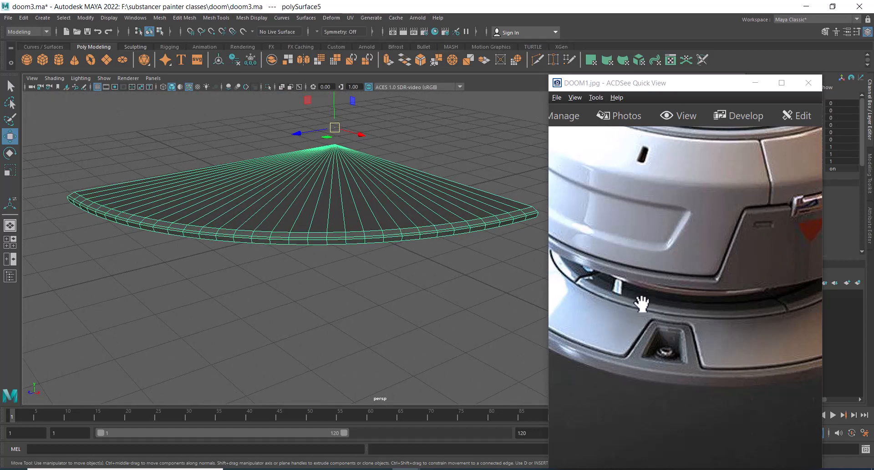
{"action": "right_click_drag", "start_coordinate": [297, 254], "coordinate": [315, 297], "text": "alt"}
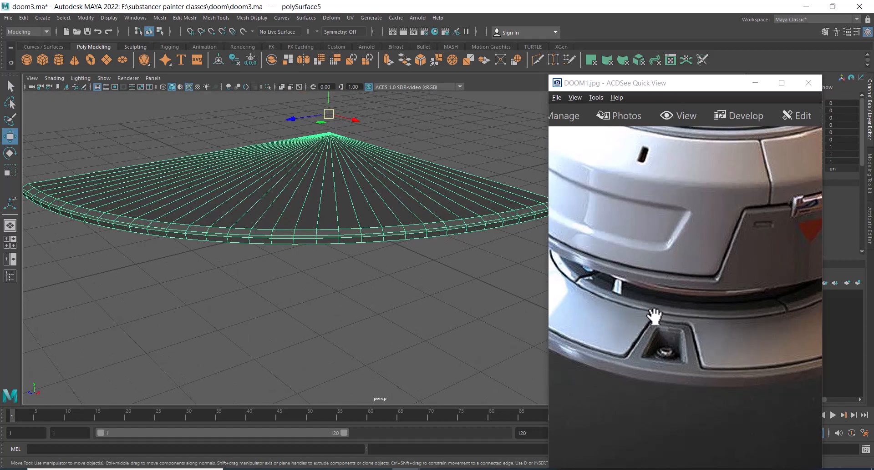
{"action": "middle_click_drag", "start_coordinate": [392, 256], "coordinate": [411, 253], "text": "alt"}
{"action": "right_click_drag", "start_coordinate": [410, 248], "coordinate": [408, 206]}
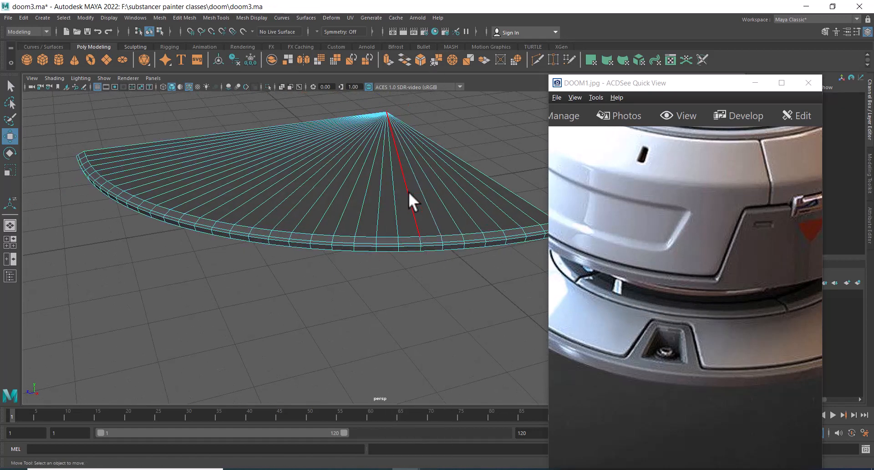
{"action": "left_click_drag", "start_coordinate": [391, 218], "coordinate": [382, 227], "text": "alt"}
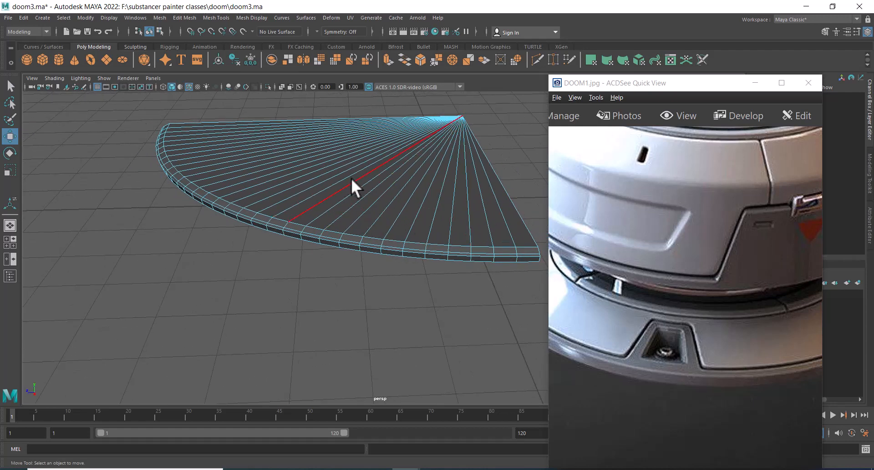
Bevel the edge loop along the segment's rim with a fraction of 0.35
{"action": "double_click", "coordinate": [372, 233]}
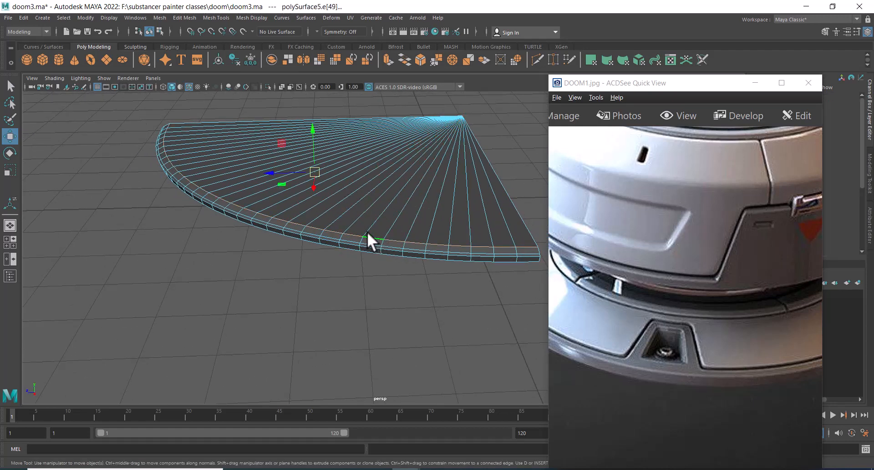
{"action": "right_click", "coordinate": [350, 200], "text": "shift"}
{"action": "left_click", "coordinate": [396, 201]}
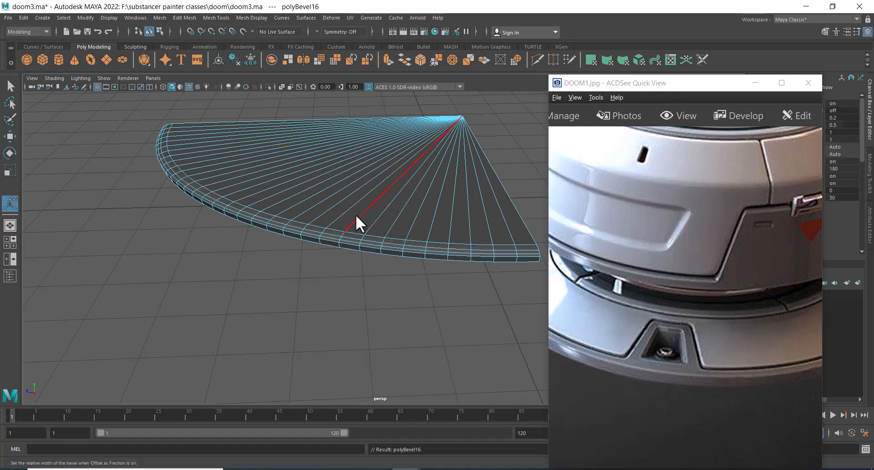
{"action": "left_click_drag", "start_coordinate": [688, 91], "coordinate": [505, 365]}
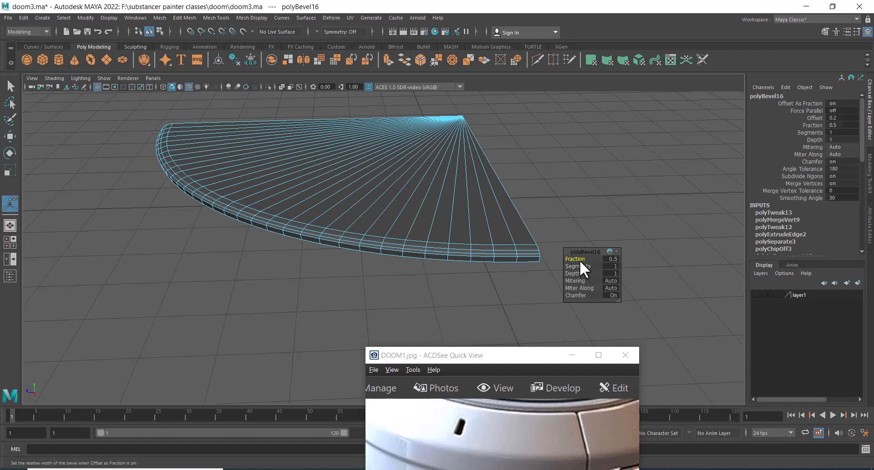
{"action": "left_click_drag", "start_coordinate": [579, 261], "coordinate": [573, 260]}
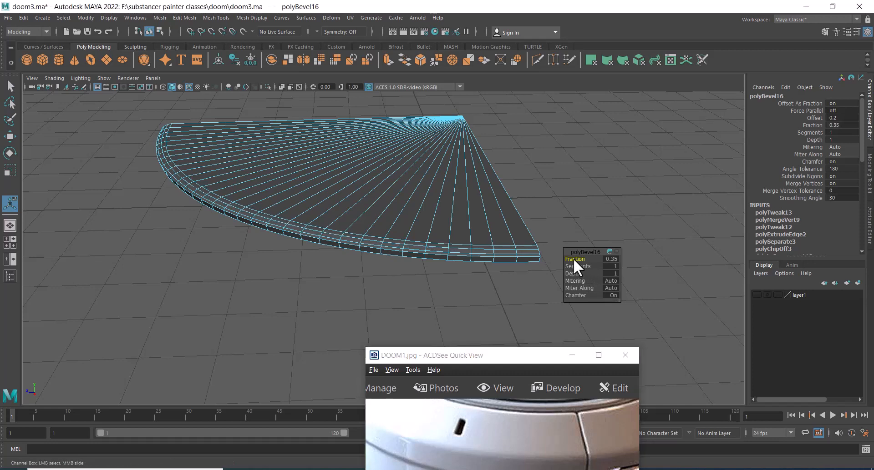
{"action": "left_click", "coordinate": [528, 247]}
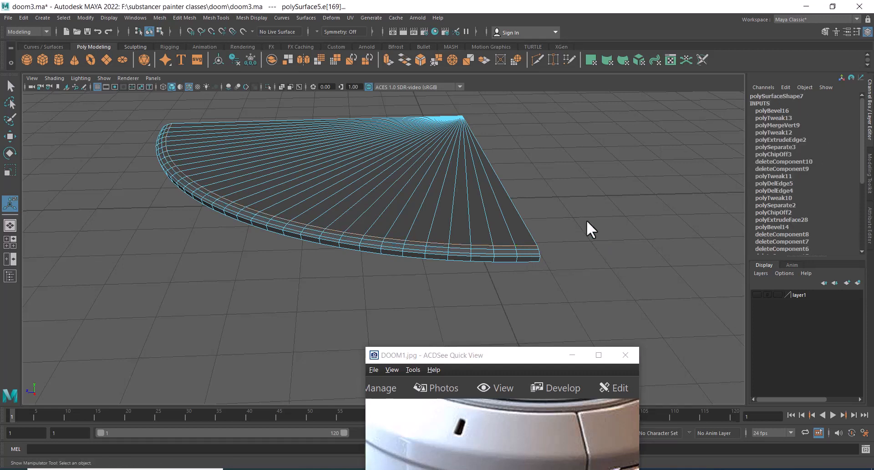
Insert two edge loops around the disc segment close to its outer rim
{"action": "right_click", "coordinate": [593, 183], "text": "shift"}
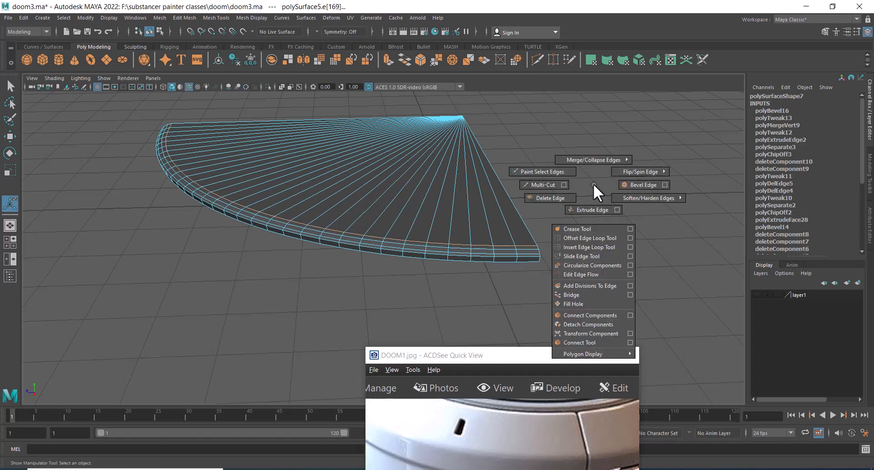
{"action": "left_click", "coordinate": [580, 257]}
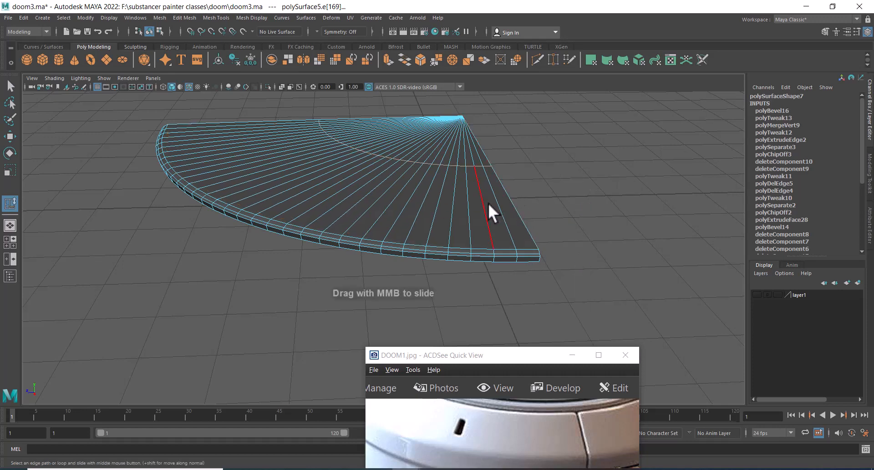
{"action": "left_click_drag", "start_coordinate": [488, 203], "coordinate": [484, 220], "text": "alt"}
{"action": "left_click", "coordinate": [493, 243]}
{"action": "right_click_drag", "start_coordinate": [453, 231], "coordinate": [514, 247], "text": "shift"}
{"action": "scroll", "coordinate": [523, 249], "scroll_direction": "up", "scroll_amount": 2}
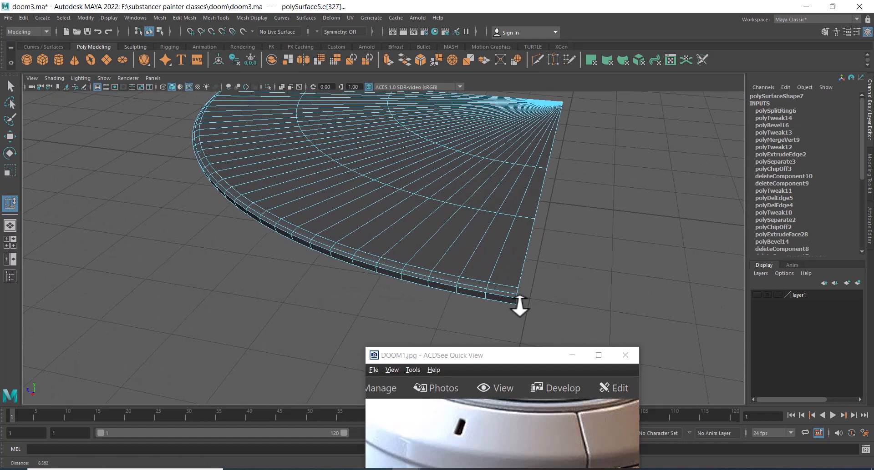
{"action": "left_click", "coordinate": [521, 258]}
{"action": "right_click_drag", "start_coordinate": [461, 237], "coordinate": [558, 228], "text": "shift"}
{"action": "left_click_drag", "start_coordinate": [558, 228], "coordinate": [537, 258], "text": "alt"}
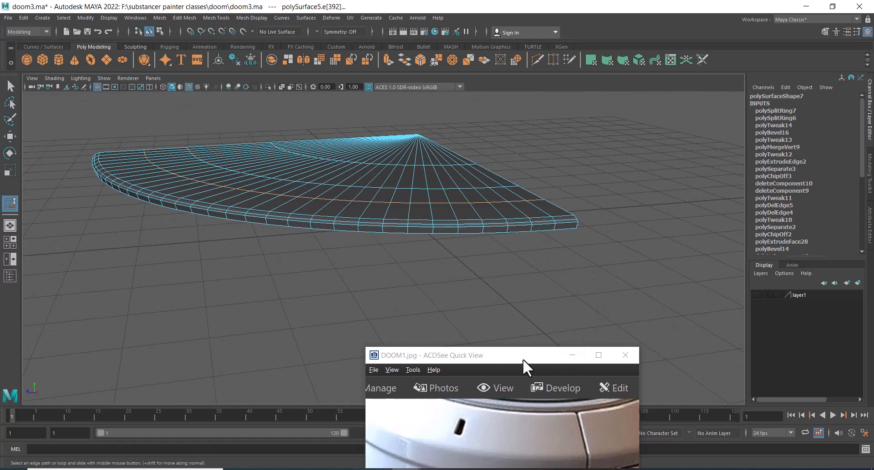
Try mirroring the disc segment across the Z axis and then mirroring it again
{"action": "left_click_drag", "start_coordinate": [522, 359], "coordinate": [644, 136]}
{"action": "scroll", "coordinate": [630, 268], "scroll_direction": "down", "scroll_amount": 2}
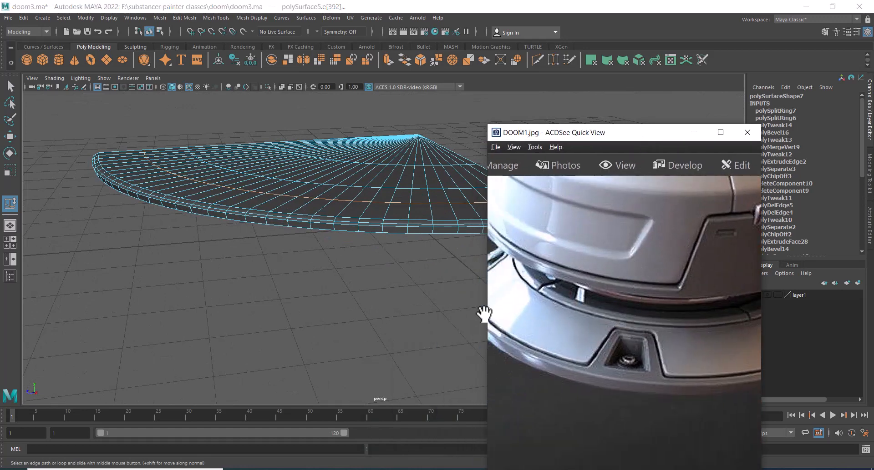
{"action": "left_click_drag", "start_coordinate": [477, 305], "coordinate": [384, 339], "text": "alt"}
{"action": "left_click_drag", "start_coordinate": [337, 250], "coordinate": [299, 222], "text": "alt"}
{"action": "right_click_drag", "start_coordinate": [299, 222], "coordinate": [383, 144]}
{"action": "mouse_move", "coordinate": [345, 267]}
{"action": "left_mouse_down", "text": "alt"}
{"action": "mouse_move", "coordinate": [311, 292]}
{"action": "mouse_move", "coordinate": [342, 273]}
{"action": "left_mouse_up", "text": "alt"}
{"action": "key", "text": "w"}
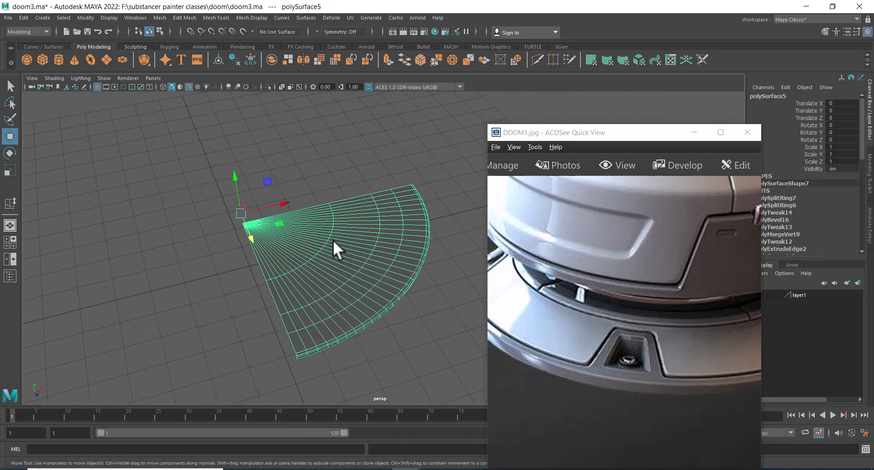
{"action": "left_click", "coordinate": [345, 159]}
{"action": "right_click_drag", "start_coordinate": [327, 233], "coordinate": [329, 195]}
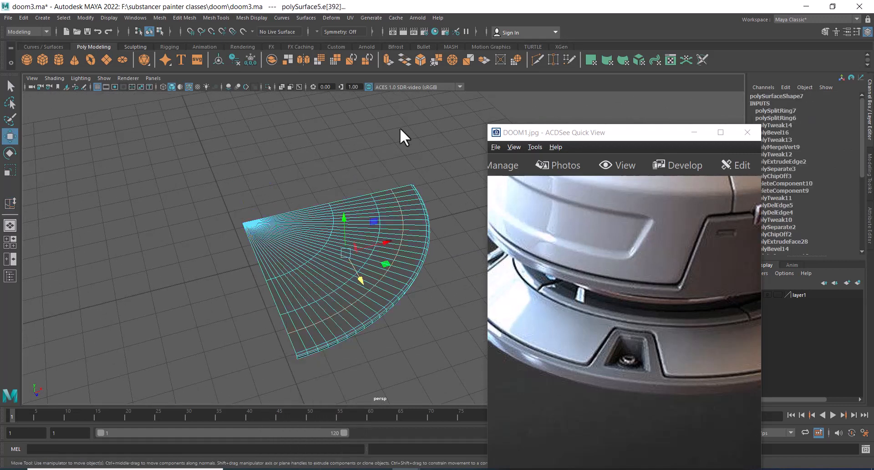
{"action": "right_click_drag", "start_coordinate": [367, 222], "coordinate": [448, 138]}
{"action": "left_click", "coordinate": [300, 288]}
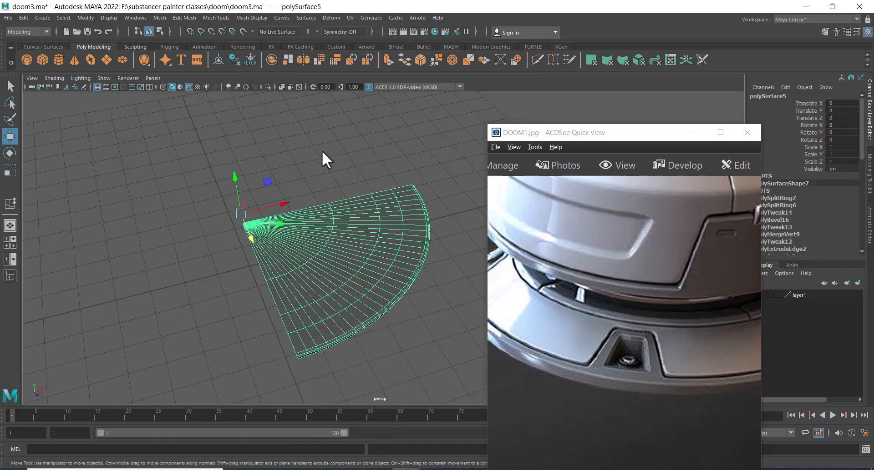
{"action": "right_click_drag", "start_coordinate": [321, 151], "coordinate": [303, 255], "text": "shift"}
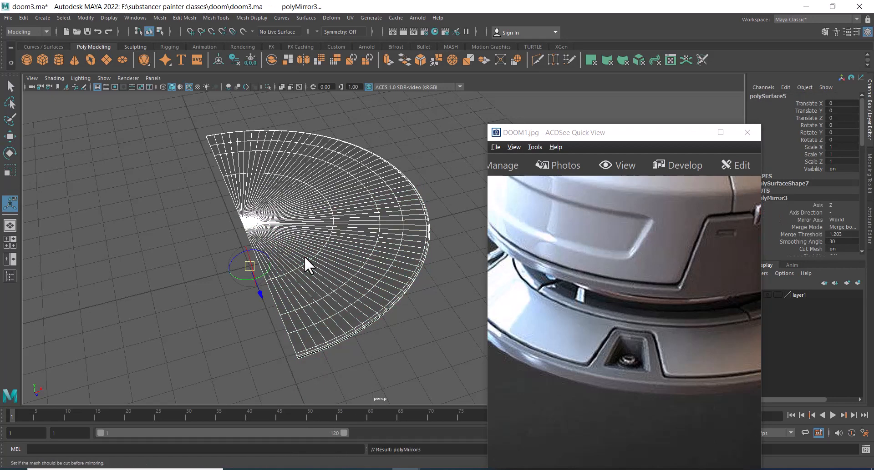
{"action": "left_click_drag", "start_coordinate": [304, 255], "coordinate": [358, 239], "text": "alt"}
{"action": "right_click_drag", "start_coordinate": [319, 208], "coordinate": [310, 307], "text": "shift"}
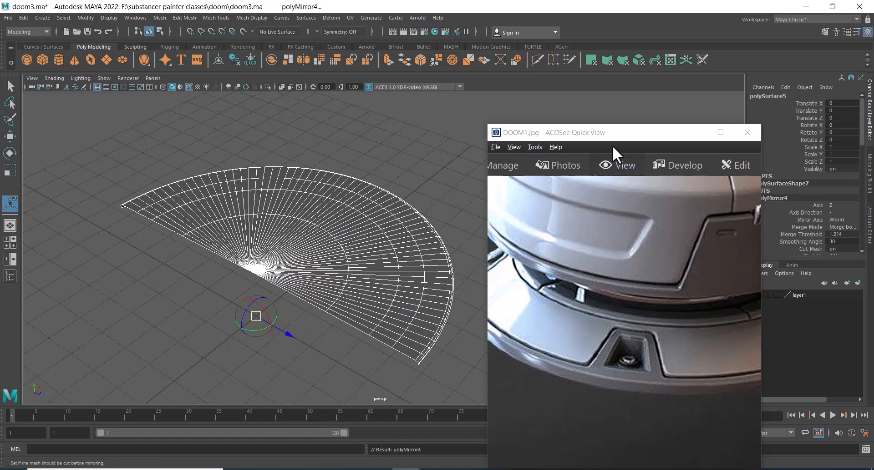
Switch the second mirror's axis to X and orbit around the resulting disc
{"action": "left_click_drag", "start_coordinate": [613, 133], "coordinate": [817, 116]}
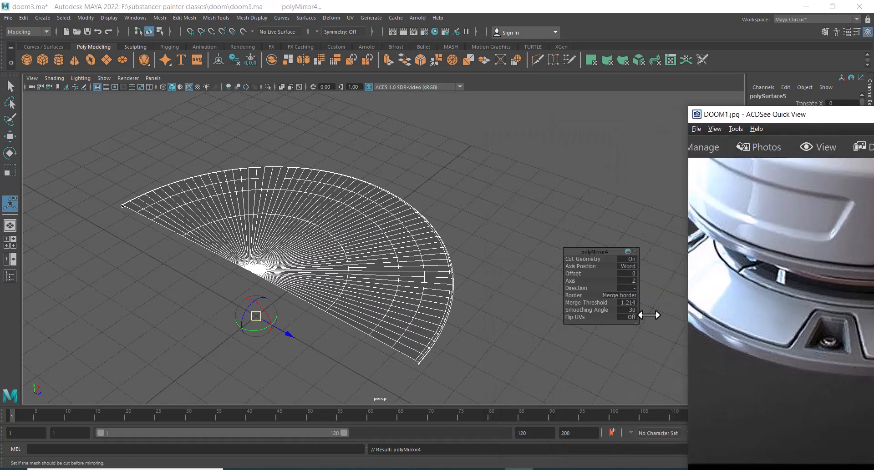
{"action": "left_click", "coordinate": [632, 281]}
{"action": "left_click", "coordinate": [646, 287]}
{"action": "scroll", "coordinate": [441, 206], "scroll_direction": "down", "scroll_amount": 4}
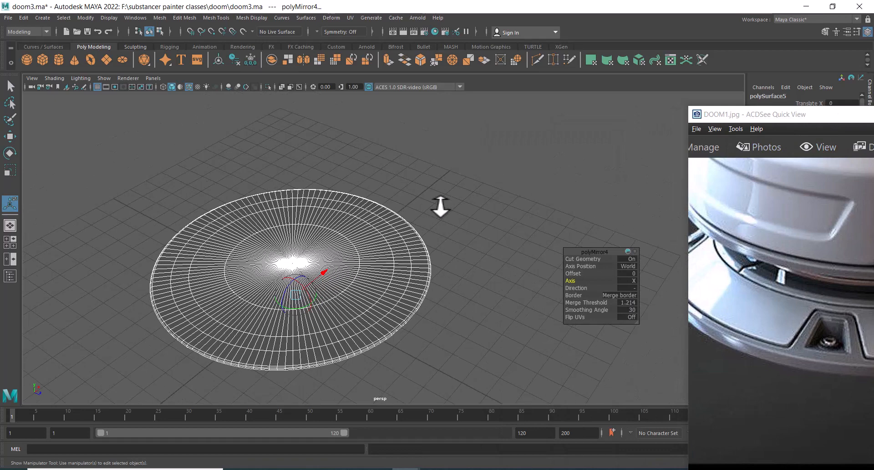
{"action": "left_click", "coordinate": [456, 178]}
{"action": "left_click_drag", "start_coordinate": [489, 218], "coordinate": [432, 217], "text": "alt"}
{"action": "left_click", "coordinate": [349, 259]}
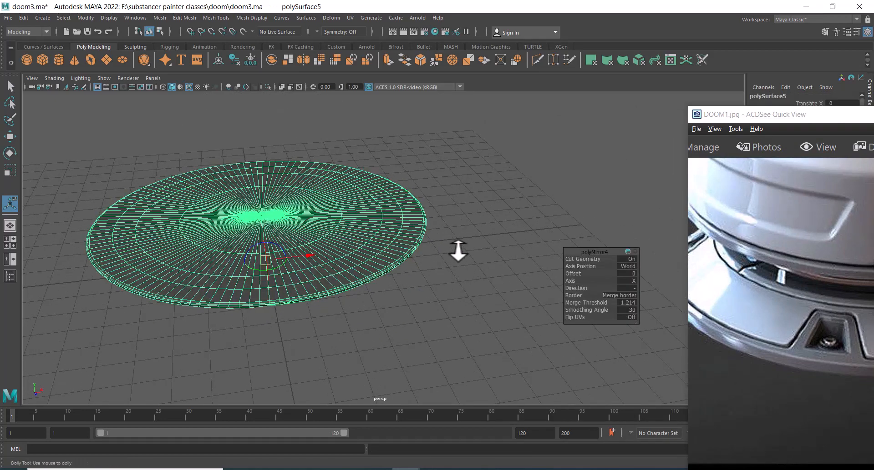
{"action": "scroll", "coordinate": [458, 258], "scroll_direction": "up", "scroll_amount": 1}
{"action": "right_click_drag", "start_coordinate": [506, 153], "coordinate": [319, 151]}
{"action": "left_click_drag", "start_coordinate": [311, 234], "coordinate": [328, 208], "text": "alt"}
{"action": "middle_click_drag", "start_coordinate": [328, 209], "coordinate": [448, 218], "text": "alt"}
{"action": "scroll", "coordinate": [463, 281], "scroll_direction": "up", "scroll_amount": 5}
{"action": "left_click_drag", "start_coordinate": [508, 279], "coordinate": [416, 293], "text": "alt"}
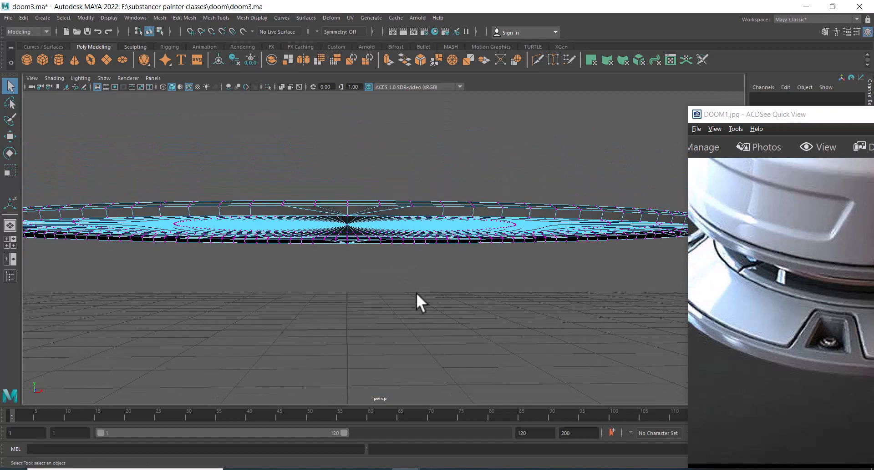
Undo the mirror operations and the object selection
{"action": "key", "text": "ctrl+z"}
{"action": "key", "text": "ctrl+z"}
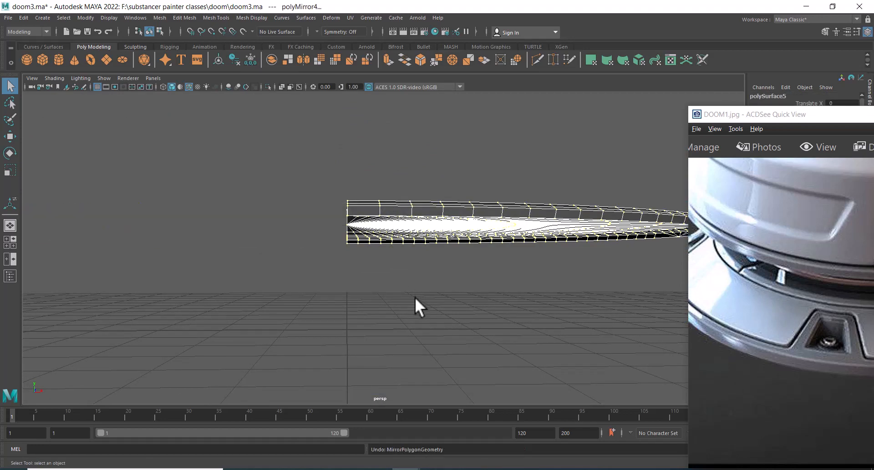
{"action": "left_click_drag", "start_coordinate": [415, 287], "coordinate": [376, 229], "text": "alt"}
{"action": "key", "text": "ctrl+z"}
{"action": "left_click", "coordinate": [395, 234]}
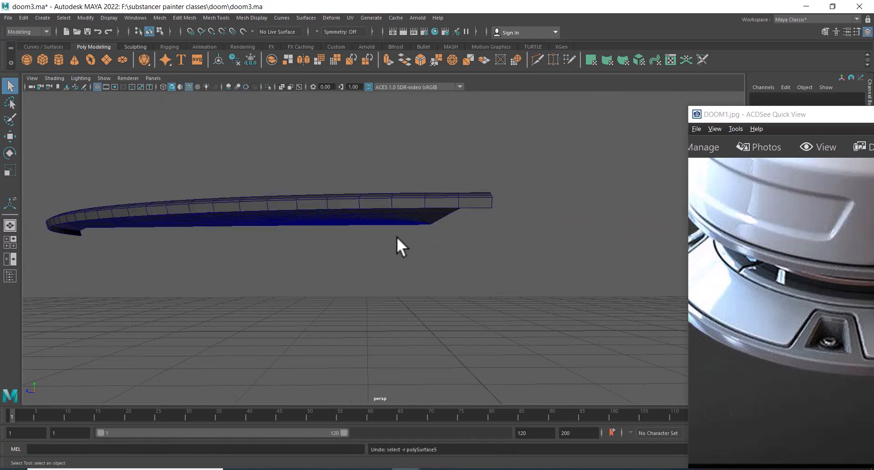
Mirror the disc segment across the Z axis with the border set to not merge borders
{"action": "left_click", "coordinate": [405, 219]}
{"action": "left_click_drag", "start_coordinate": [438, 244], "coordinate": [448, 156], "text": "alt"}
{"action": "right_click_drag", "start_coordinate": [449, 158], "coordinate": [495, 262], "text": "shift"}
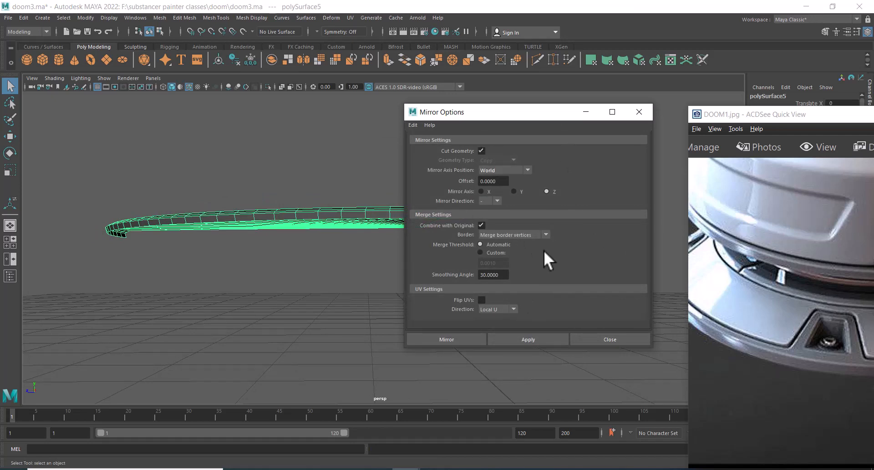
{"action": "left_click", "coordinate": [534, 233]}
{"action": "left_click", "coordinate": [527, 262]}
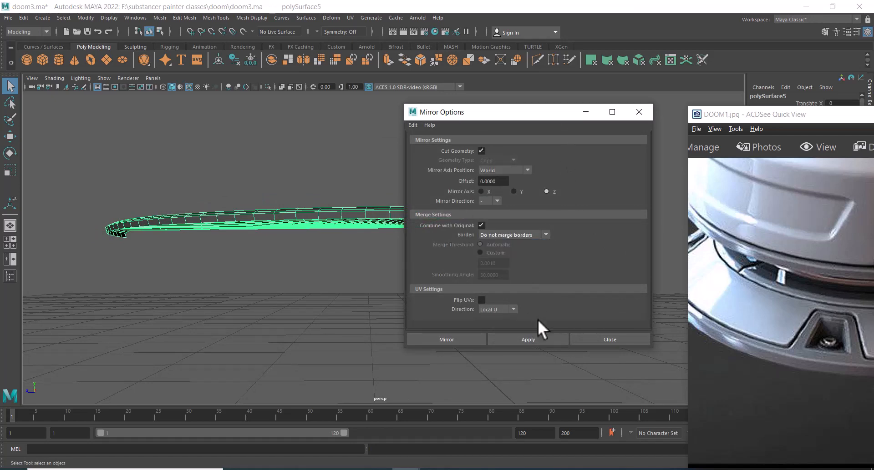
{"action": "left_click", "coordinate": [530, 337]}
Mirror the half disc across the X axis and close the Mirror options
{"action": "left_click_drag", "start_coordinate": [293, 293], "coordinate": [234, 283], "text": "alt"}
{"action": "middle_click_drag", "start_coordinate": [244, 277], "coordinate": [201, 328], "text": "alt"}
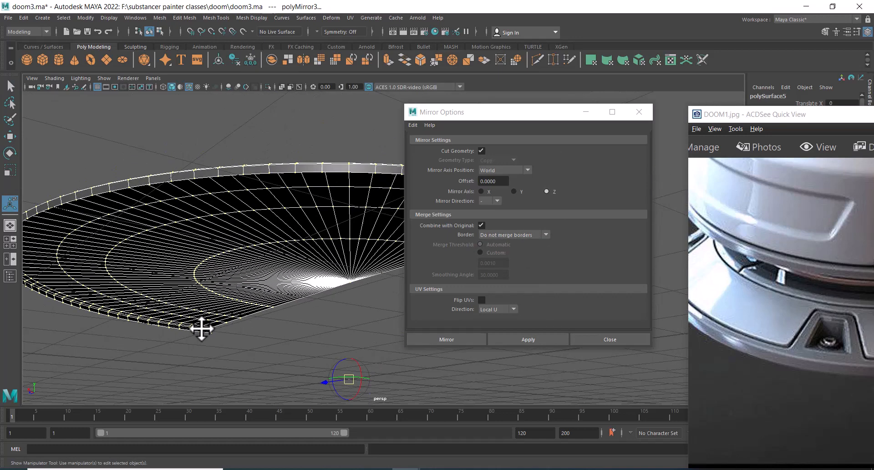
{"action": "right_click_drag", "start_coordinate": [265, 320], "coordinate": [246, 293], "text": "alt"}
{"action": "left_click_drag", "start_coordinate": [246, 293], "coordinate": [420, 293], "text": "alt"}
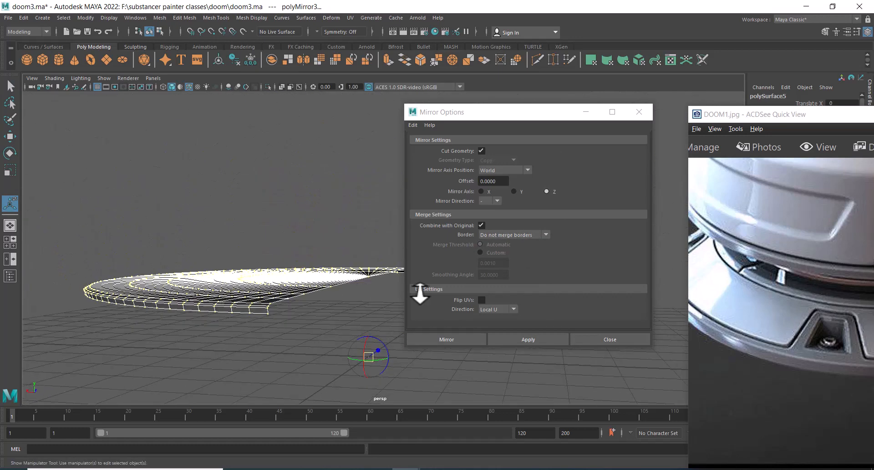
{"action": "left_click", "coordinate": [490, 192]}
{"action": "left_click", "coordinate": [537, 340]}
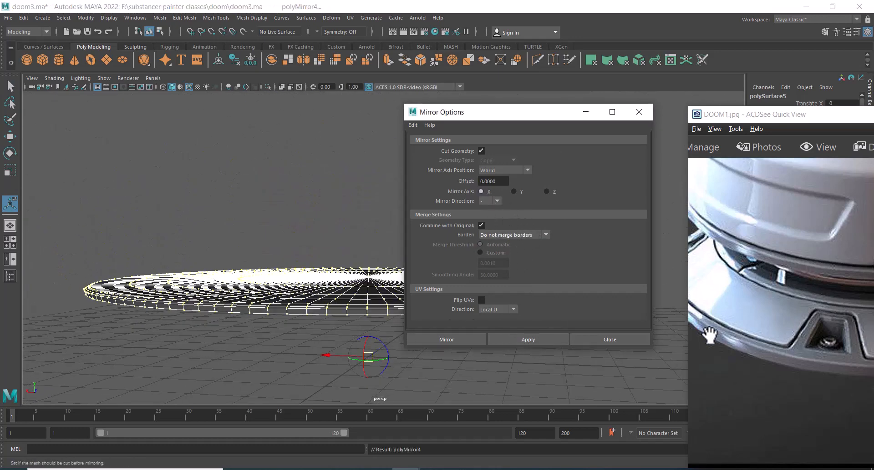
{"action": "left_click", "coordinate": [630, 339]}
Merge the full disc's vertices with a 0.01 distance threshold
{"action": "scroll", "coordinate": [492, 211], "scroll_direction": "down", "scroll_amount": 4}
{"action": "left_click_drag", "start_coordinate": [491, 210], "coordinate": [479, 221], "text": "alt"}
{"action": "right_click_drag", "start_coordinate": [482, 221], "coordinate": [341, 245]}
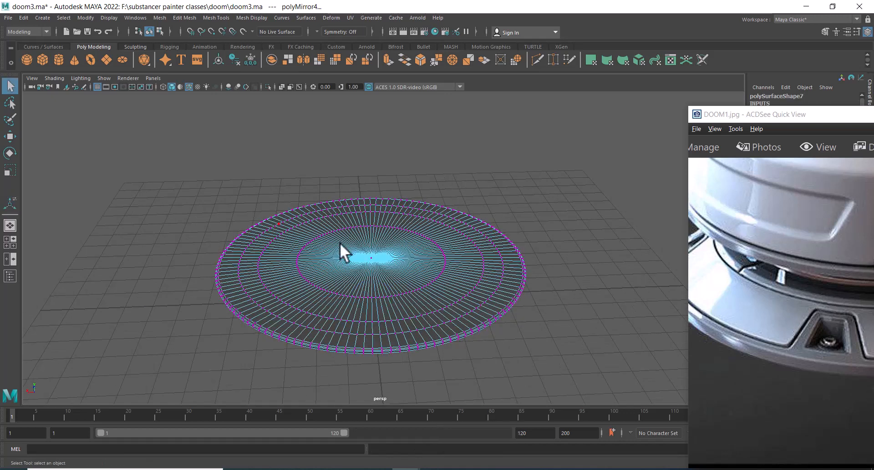
{"action": "scroll", "coordinate": [341, 252], "scroll_direction": "down", "scroll_amount": 2}
{"action": "left_click_drag", "start_coordinate": [571, 159], "coordinate": [196, 413]}
{"action": "right_click_drag", "start_coordinate": [396, 276], "coordinate": [435, 180], "text": "shift"}
{"action": "right_click_drag", "start_coordinate": [412, 314], "coordinate": [422, 410], "text": "alt"}
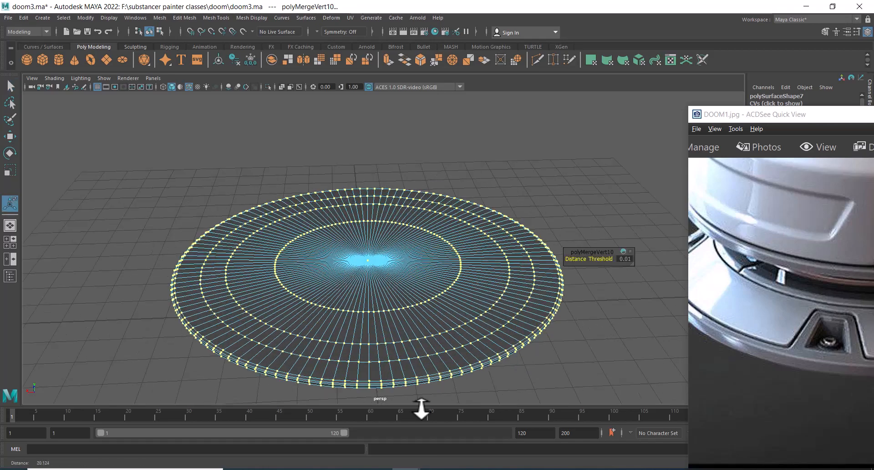
{"action": "middle_click_drag", "start_coordinate": [444, 298], "coordinate": [419, 218], "text": "alt"}
{"action": "right_click_drag", "start_coordinate": [419, 218], "coordinate": [487, 325], "text": "alt"}
{"action": "left_click_drag", "start_coordinate": [487, 325], "coordinate": [417, 293], "text": "alt"}
{"action": "right_click_drag", "start_coordinate": [417, 293], "coordinate": [419, 309], "text": "alt"}
{"action": "left_click_drag", "start_coordinate": [419, 309], "coordinate": [435, 314], "text": "alt"}
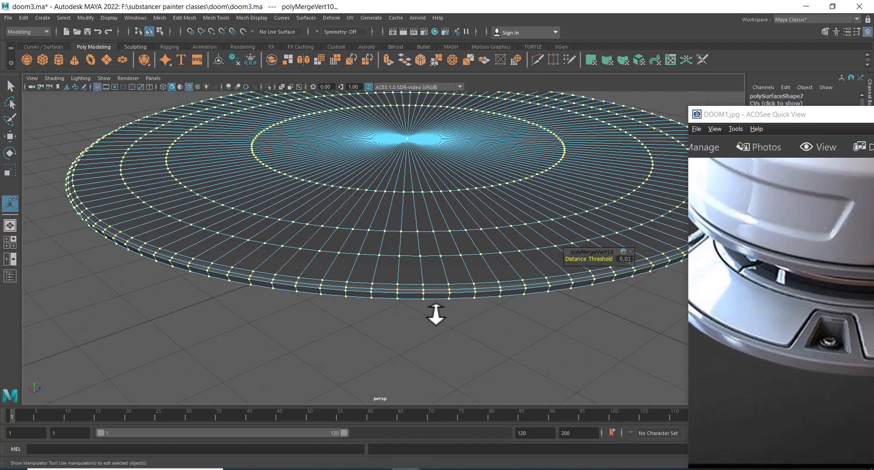
{"action": "right_click_drag", "start_coordinate": [451, 249], "coordinate": [506, 214]}
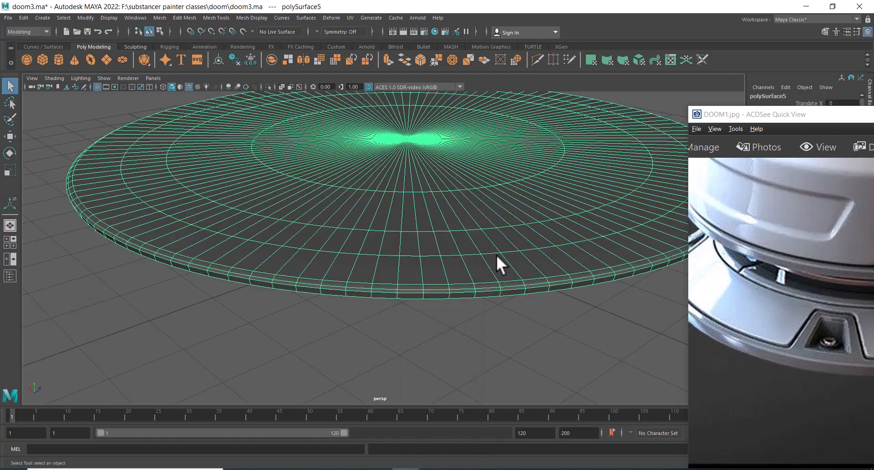
Show all hidden objects to compare the disc with the housing model
{"action": "right_click_drag", "start_coordinate": [500, 263], "coordinate": [415, 228], "text": "alt"}
{"action": "left_click_drag", "start_coordinate": [807, 287], "coordinate": [779, 342]}
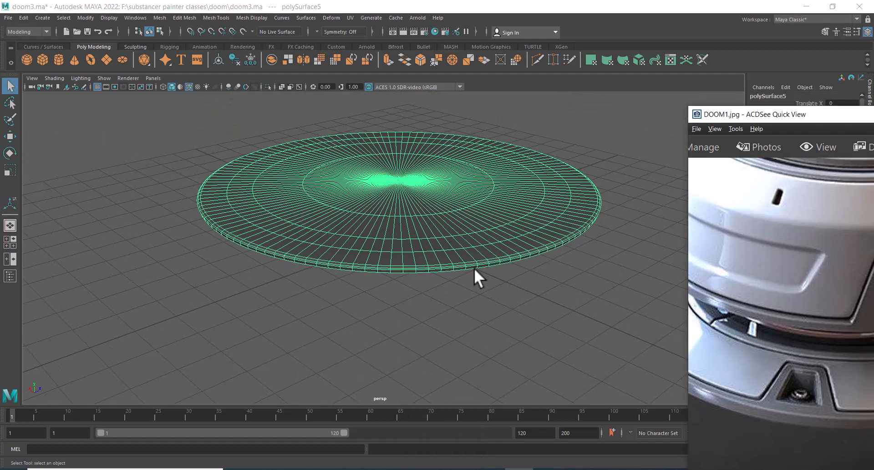
{"action": "left_click_drag", "start_coordinate": [496, 318], "coordinate": [155, 15], "text": "alt"}
{"action": "left_click", "coordinate": [107, 18]}
{"action": "mouse_move", "coordinate": [154, 74]}
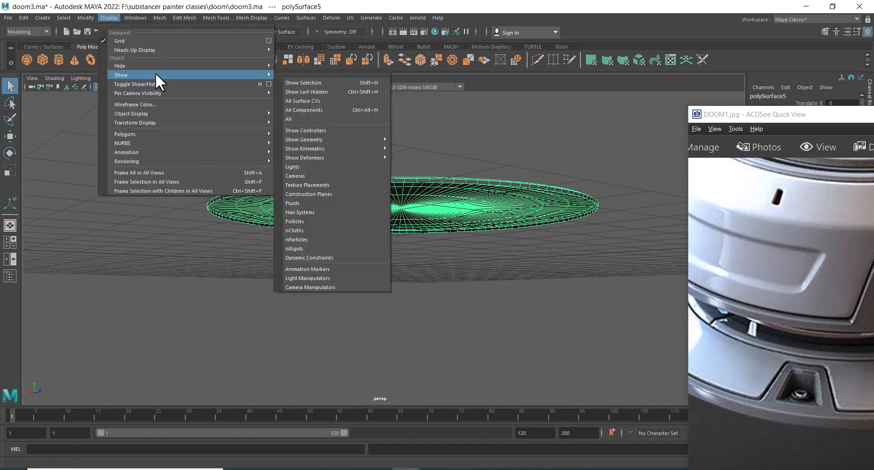
{"action": "left_click", "coordinate": [327, 119]}
{"action": "left_click_drag", "start_coordinate": [327, 119], "coordinate": [468, 254], "text": "alt"}
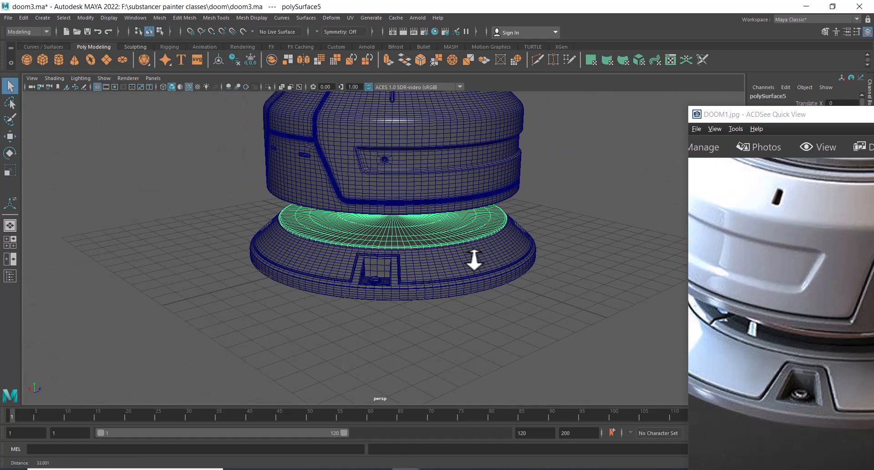
{"action": "left_click_drag", "start_coordinate": [806, 271], "coordinate": [798, 313]}
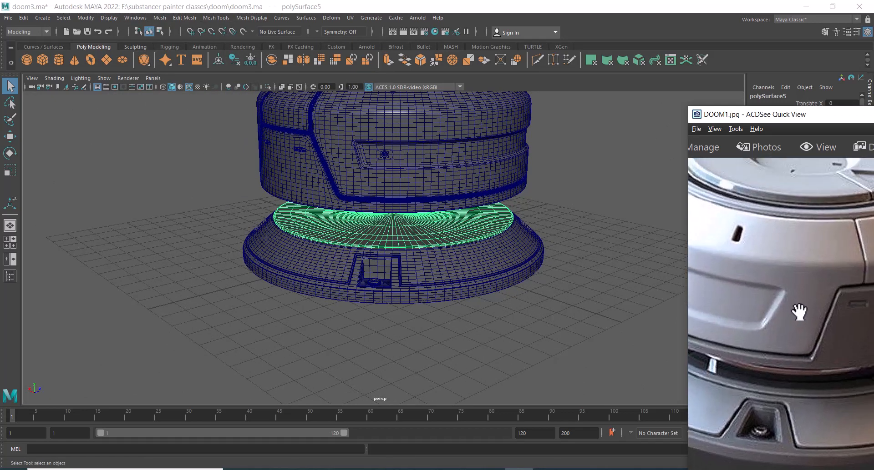
{"action": "scroll", "coordinate": [797, 289], "scroll_direction": "down", "scroll_amount": 3}
{"action": "left_click", "coordinate": [607, 321]}
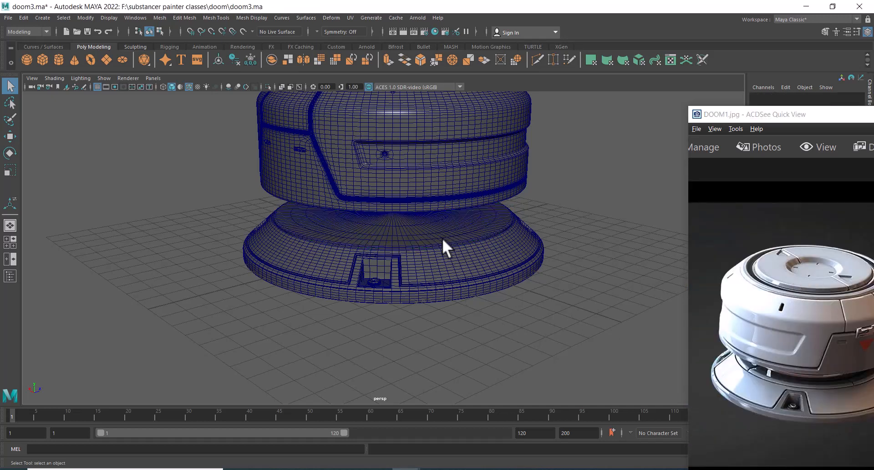
Center the pivot of the inner disc
{"action": "left_click", "coordinate": [392, 234]}
{"action": "left_click", "coordinate": [87, 19]}
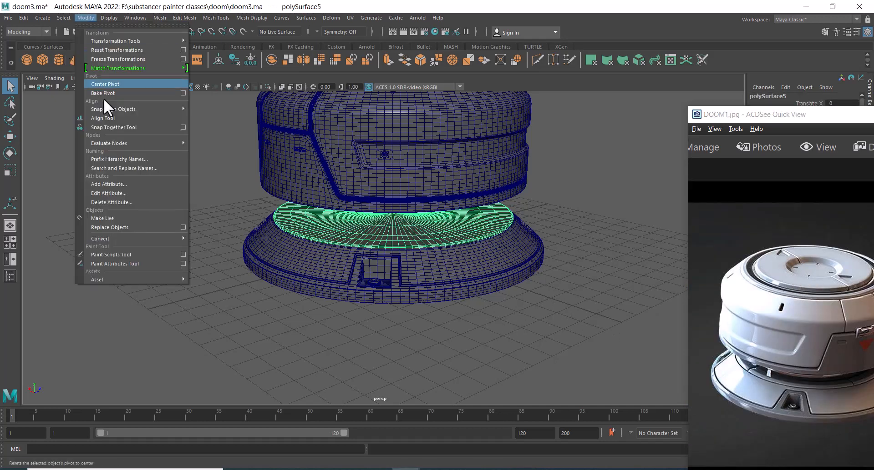
{"action": "left_click", "coordinate": [125, 83]}
Move the reference image viewer aside and scale the housing's top ring uniformly to 0.72
{"action": "key", "text": "w"}
{"action": "scroll", "coordinate": [411, 249], "scroll_direction": "down", "scroll_amount": 4}
{"action": "left_click_drag", "start_coordinate": [411, 249], "coordinate": [454, 250], "text": "alt"}
{"action": "scroll", "coordinate": [455, 250], "scroll_direction": "up", "scroll_amount": 1}
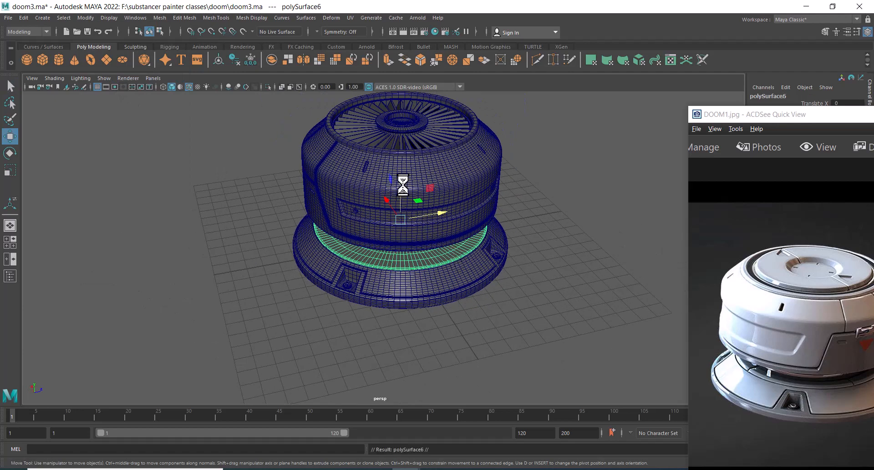
{"action": "left_click", "coordinate": [459, 150]}
{"action": "middle_click_drag", "start_coordinate": [488, 181], "coordinate": [463, 229], "text": "alt"}
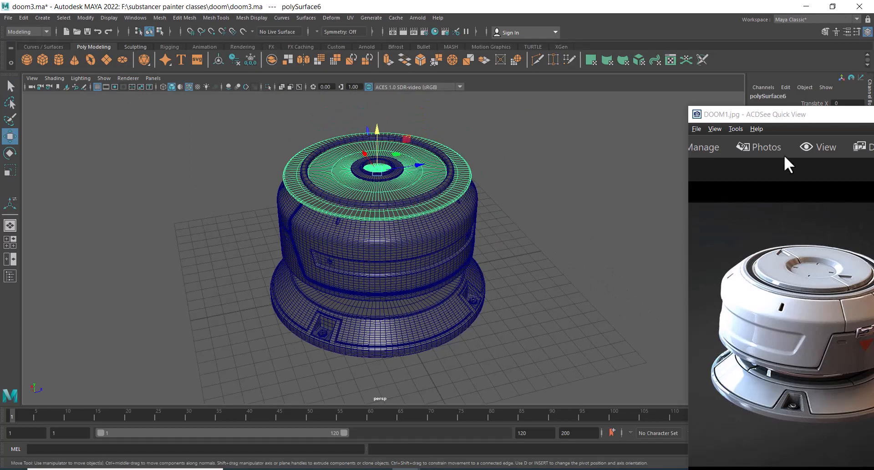
{"action": "left_click_drag", "start_coordinate": [785, 115], "coordinate": [74, 117]}
{"action": "middle_click_drag", "start_coordinate": [505, 214], "coordinate": [579, 223], "text": "alt"}
{"action": "scroll", "coordinate": [580, 223], "scroll_direction": "up", "scroll_amount": 1}
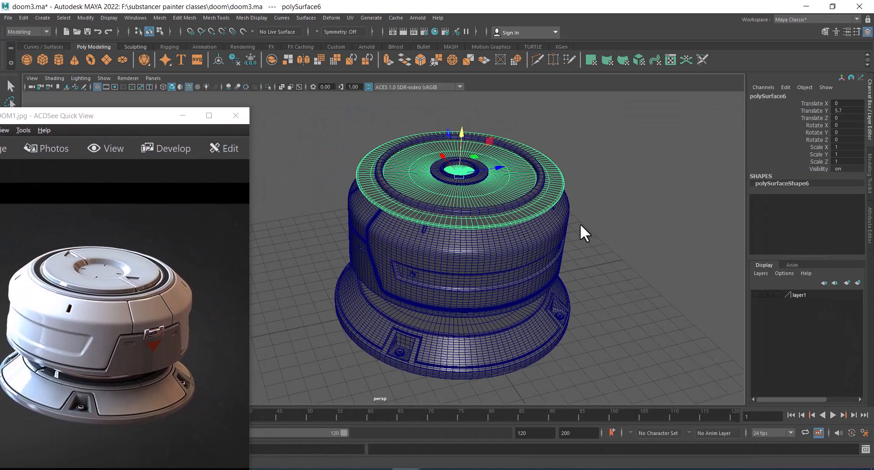
{"action": "key", "text": "r"}
{"action": "left_click_drag", "start_coordinate": [462, 171], "coordinate": [419, 187]}
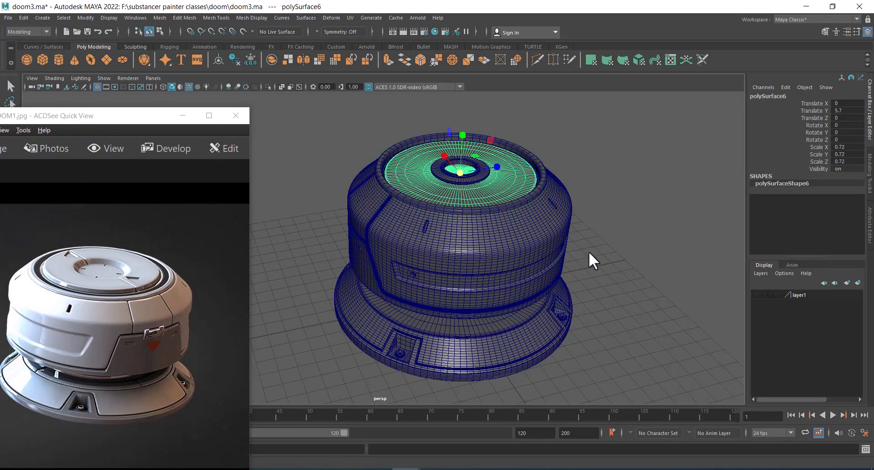
Raise the scaled top ring slightly to about 6.0 in Y
{"action": "scroll", "coordinate": [588, 252], "scroll_direction": "up", "scroll_amount": 2}
{"action": "middle_click_drag", "start_coordinate": [599, 229], "coordinate": [626, 250], "text": "alt"}
{"action": "scroll", "coordinate": [626, 250], "scroll_direction": "up", "scroll_amount": 1}
{"action": "key", "text": "w"}
{"action": "left_click_drag", "start_coordinate": [624, 247], "coordinate": [577, 184], "text": "alt"}
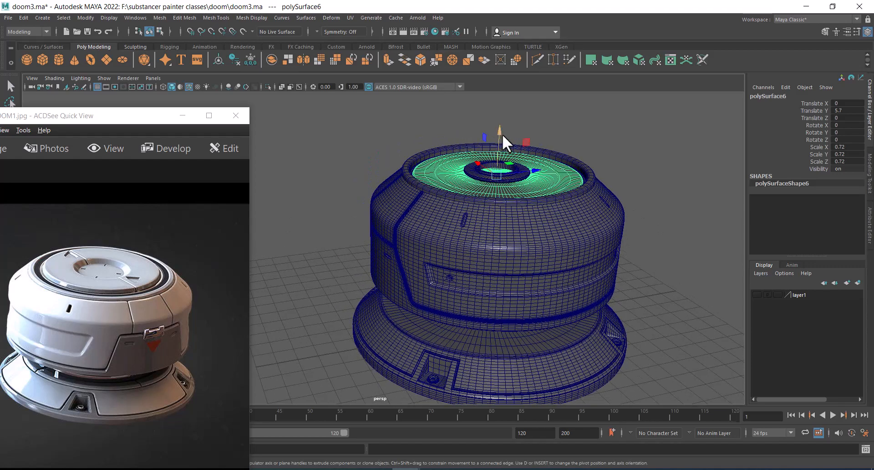
{"action": "left_click_drag", "start_coordinate": [502, 133], "coordinate": [534, 249]}
Inspect the inner disc against the base and zoom into the reference photo's base detail
{"action": "scroll", "coordinate": [539, 258], "scroll_direction": "up", "scroll_amount": 3}
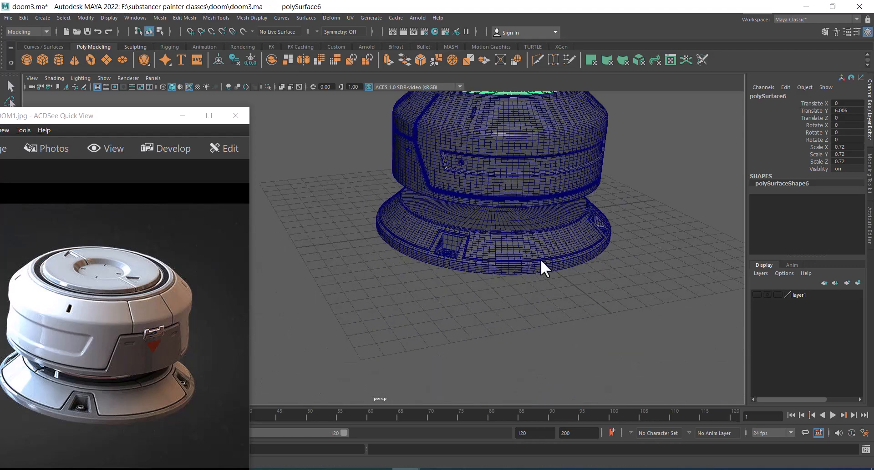
{"action": "scroll", "coordinate": [540, 259], "scroll_direction": "up", "scroll_amount": 1}
{"action": "left_click", "coordinate": [531, 233]}
{"action": "scroll", "coordinate": [536, 238], "scroll_direction": "up", "scroll_amount": 2}
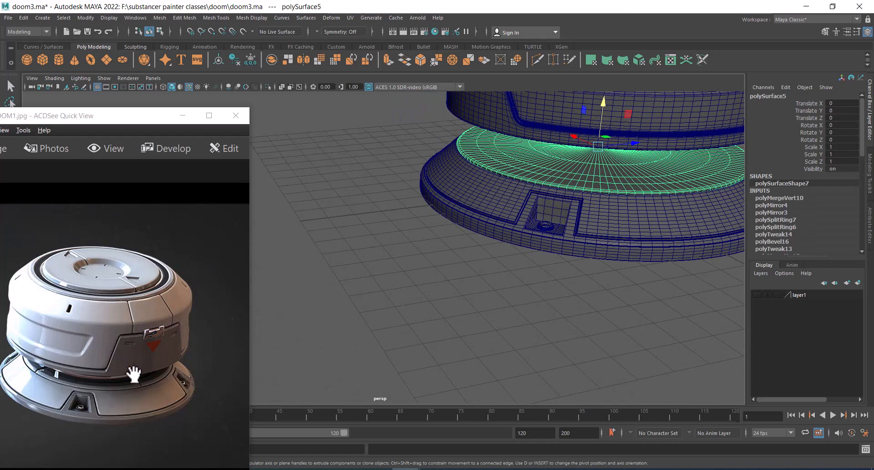
{"action": "scroll", "coordinate": [136, 377], "scroll_direction": "up", "scroll_amount": 2}
{"action": "left_click_drag", "start_coordinate": [137, 400], "coordinate": [156, 365]}
{"action": "scroll", "coordinate": [156, 365], "scroll_direction": "up", "scroll_amount": 3}
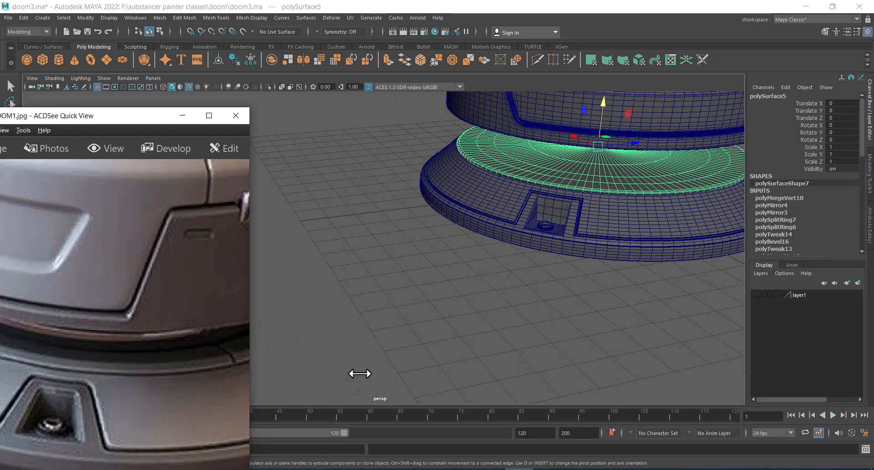
{"action": "left_click_drag", "start_coordinate": [102, 397], "coordinate": [174, 388]}
{"action": "left_click_drag", "start_coordinate": [652, 345], "coordinate": [598, 324], "text": "alt"}
{"action": "right_click_drag", "start_coordinate": [599, 324], "coordinate": [601, 390], "text": "alt"}
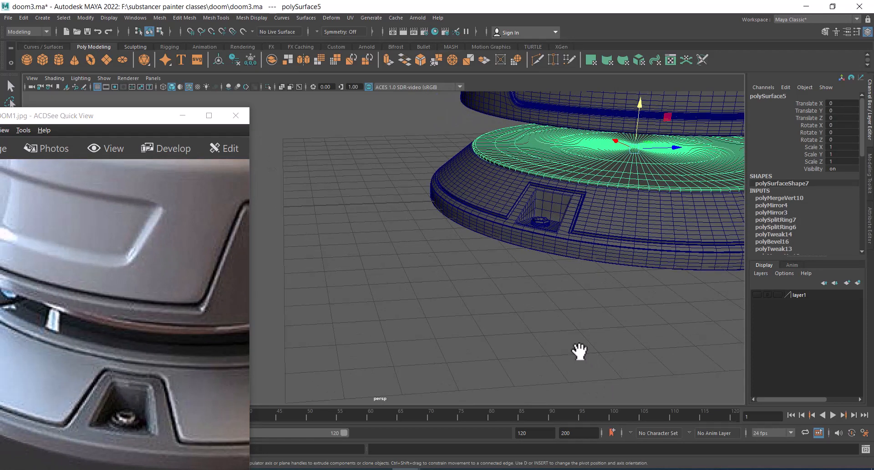
{"action": "middle_click_drag", "start_coordinate": [503, 345], "coordinate": [608, 269], "text": "alt"}
{"action": "left_click", "coordinate": [506, 323]}
{"action": "scroll", "coordinate": [571, 236], "scroll_direction": "up", "scroll_amount": 1}
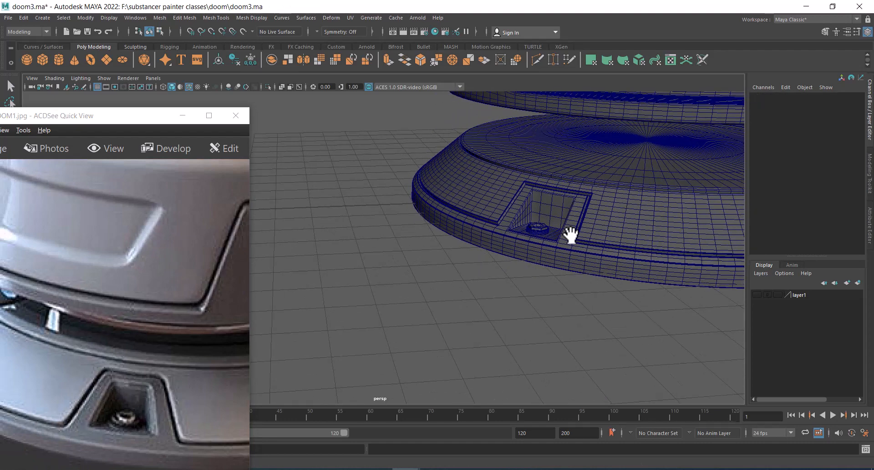
{"action": "left_click", "coordinate": [588, 181]}
{"action": "middle_click_drag", "start_coordinate": [589, 181], "coordinate": [493, 250], "text": "alt"}
{"action": "scroll", "coordinate": [494, 250], "scroll_direction": "up", "scroll_amount": 2}
{"action": "left_click_drag", "start_coordinate": [564, 285], "coordinate": [496, 263], "text": "alt"}
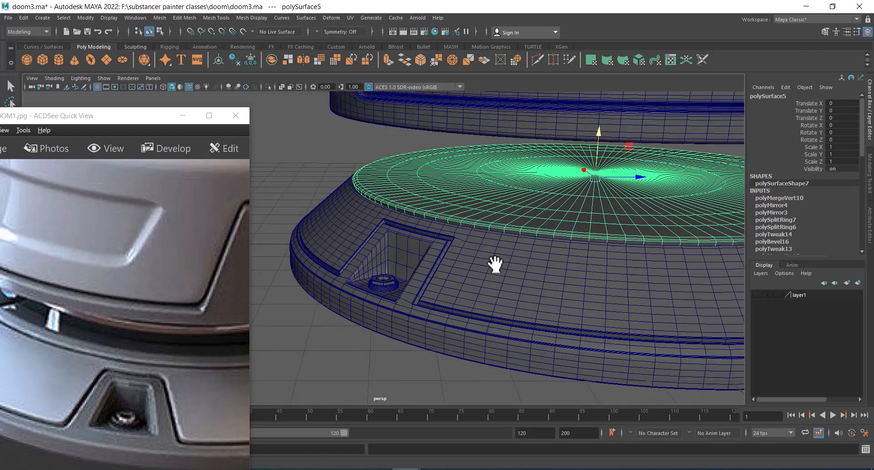
{"action": "middle_click_drag", "start_coordinate": [495, 263], "coordinate": [558, 169], "text": "alt"}
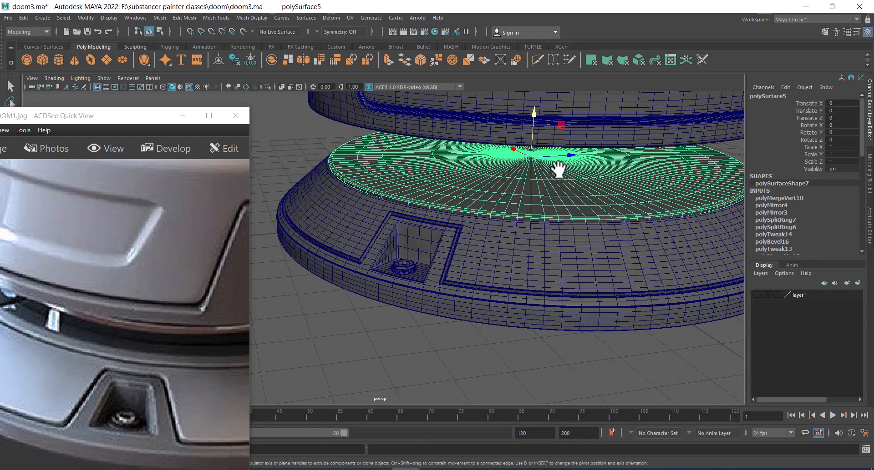
{"action": "middle_click_drag", "start_coordinate": [631, 223], "coordinate": [564, 235], "text": "alt"}
{"action": "left_click", "coordinate": [710, 166]}
Select the central faces of the inner disc in face mode
{"action": "left_click", "coordinate": [588, 190]}
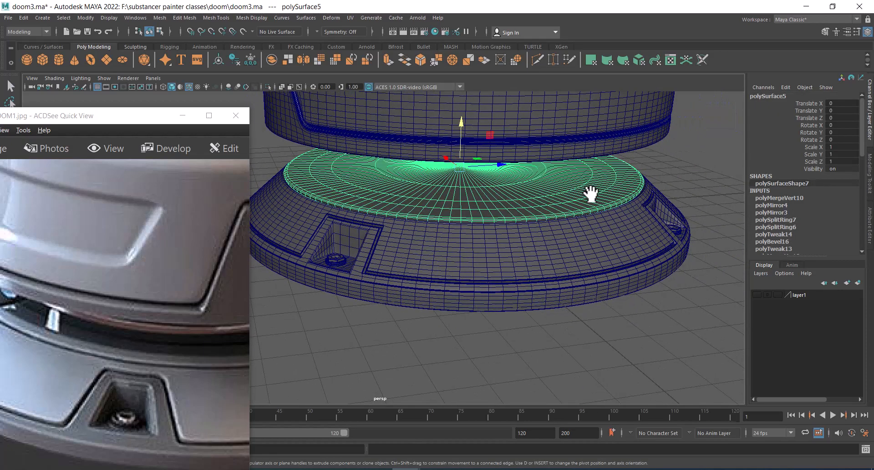
{"action": "right_click_drag", "start_coordinate": [679, 157], "coordinate": [635, 156]}
{"action": "left_click_drag", "start_coordinate": [696, 129], "coordinate": [268, 241]}
{"action": "left_click_drag", "start_coordinate": [491, 196], "coordinate": [493, 183], "text": "alt"}
{"action": "scroll", "coordinate": [504, 178], "scroll_direction": "up", "scroll_amount": 2}
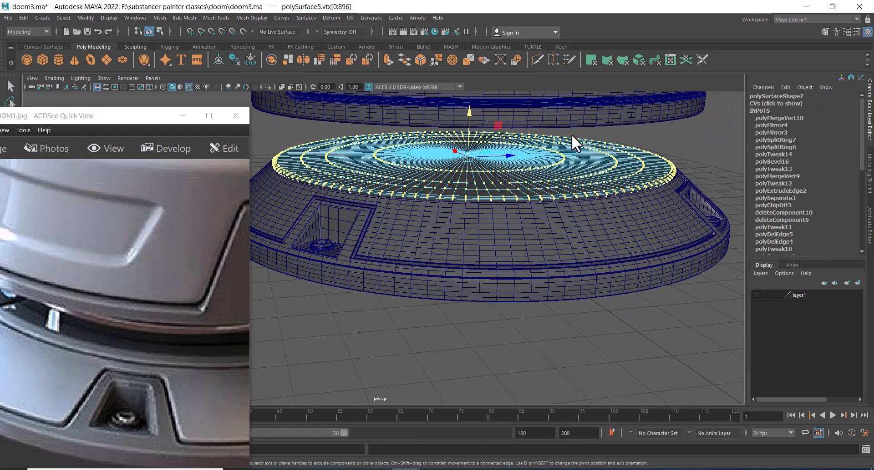
{"action": "left_click", "coordinate": [642, 138]}
{"action": "left_click", "coordinate": [468, 154]}
{"action": "right_click_drag", "start_coordinate": [509, 141], "coordinate": [504, 198], "text": "ctrl"}
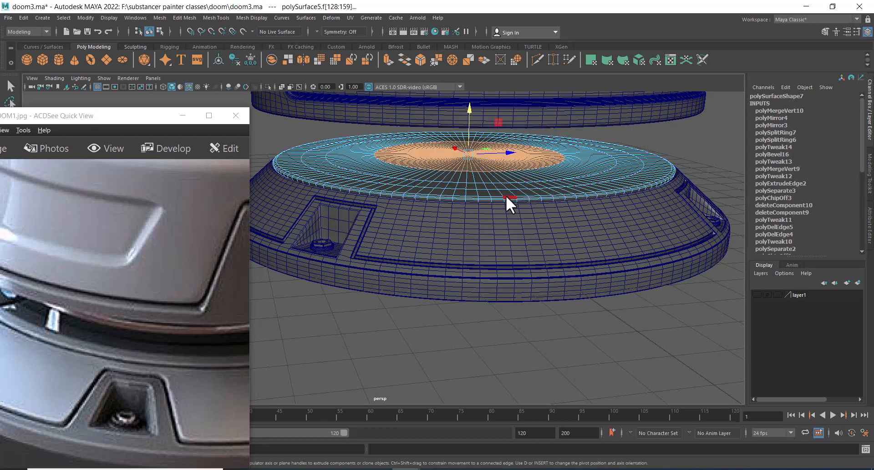
Grow the face selection three times to cover the disc's top surface
{"action": "key", "text": "shift+period"}
{"action": "key", "text": "shift+period"}
{"action": "key", "text": "shift+period"}
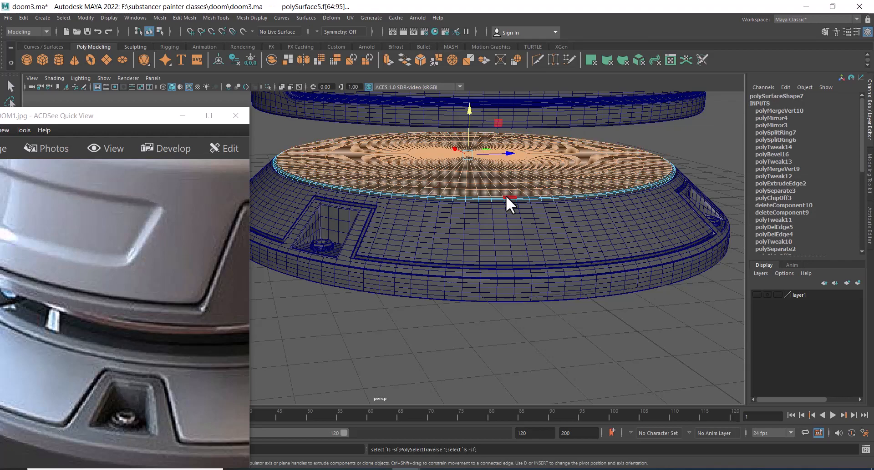
{"action": "left_click_drag", "start_coordinate": [605, 226], "coordinate": [512, 162], "text": "alt"}
{"action": "right_click_drag", "start_coordinate": [511, 162], "coordinate": [552, 205], "text": "alt"}
{"action": "left_click_drag", "start_coordinate": [553, 206], "coordinate": [592, 139], "text": "alt"}
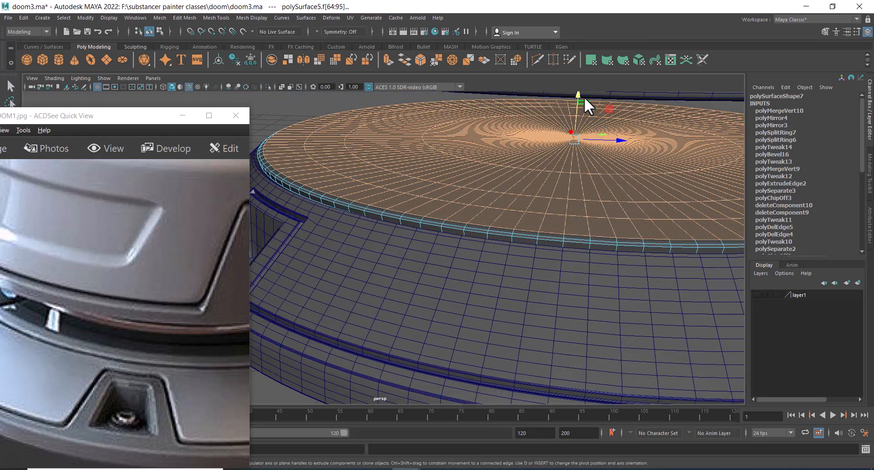
{"action": "left_click_drag", "start_coordinate": [580, 95], "coordinate": [578, 93]}
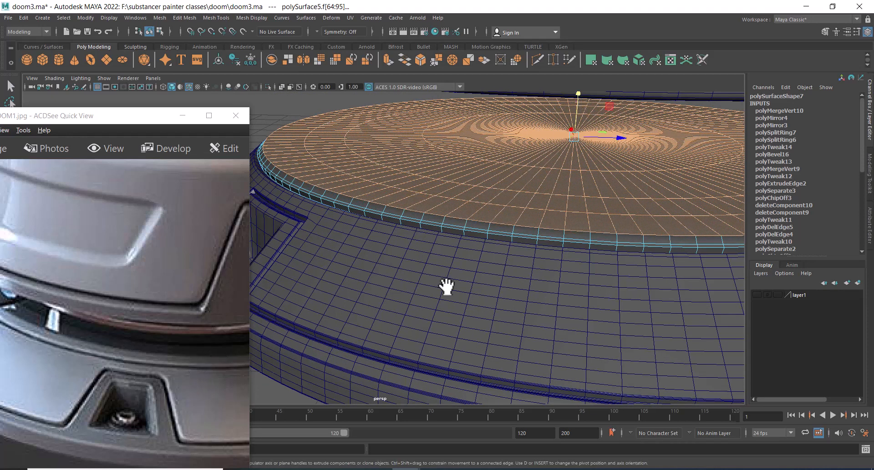
Slightly scale and nudge the selected top faces of the disc
{"action": "key", "text": "r"}
{"action": "left_click_drag", "start_coordinate": [582, 148], "coordinate": [575, 147]}
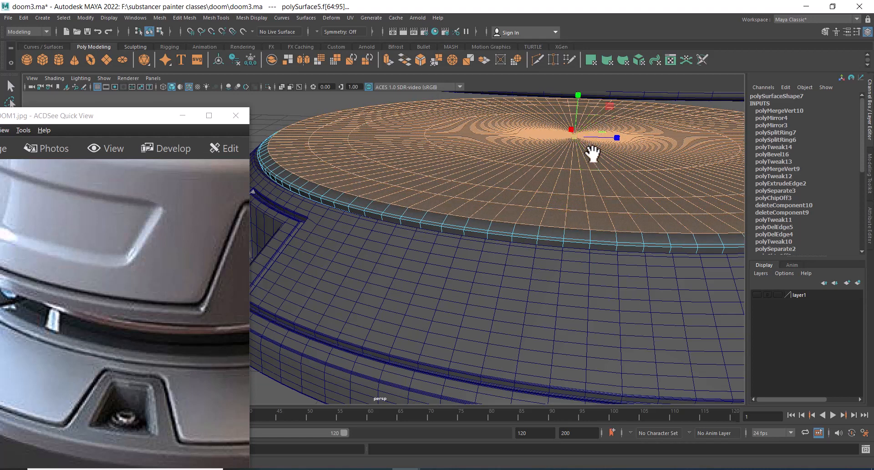
{"action": "key", "text": "w"}
{"action": "left_click_drag", "start_coordinate": [584, 102], "coordinate": [582, 102]}
{"action": "right_click_drag", "start_coordinate": [562, 289], "coordinate": [478, 212], "text": "alt"}
{"action": "left_click_drag", "start_coordinate": [523, 291], "coordinate": [579, 275], "text": "alt"}
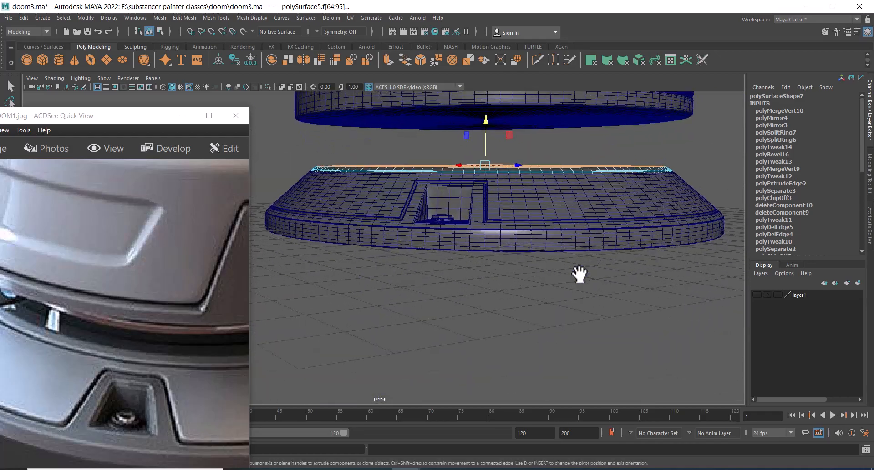
{"action": "left_click_drag", "start_coordinate": [552, 249], "coordinate": [512, 254], "text": "alt"}
{"action": "right_click_drag", "start_coordinate": [450, 269], "coordinate": [477, 280], "text": "alt"}
{"action": "left_click_drag", "start_coordinate": [477, 280], "coordinate": [448, 279], "text": "alt"}
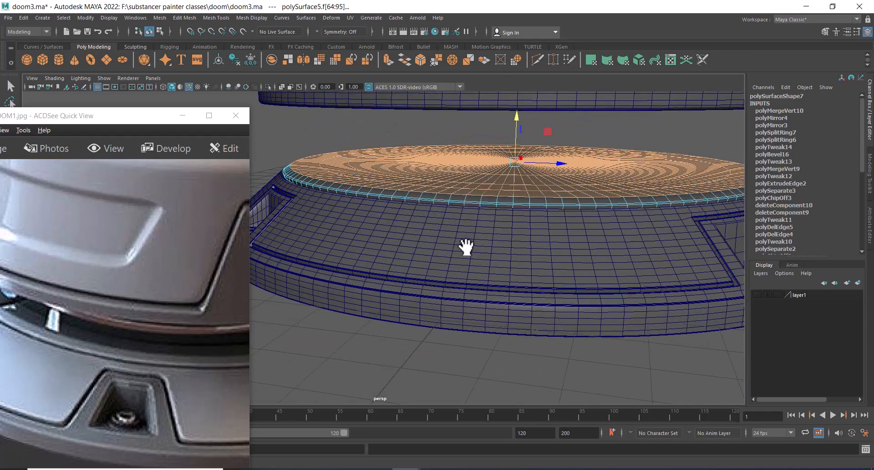
{"action": "right_click_drag", "start_coordinate": [466, 248], "coordinate": [489, 234], "text": "alt"}
{"action": "middle_click_drag", "start_coordinate": [493, 226], "coordinate": [501, 234], "text": "alt"}
{"action": "key", "text": "r"}
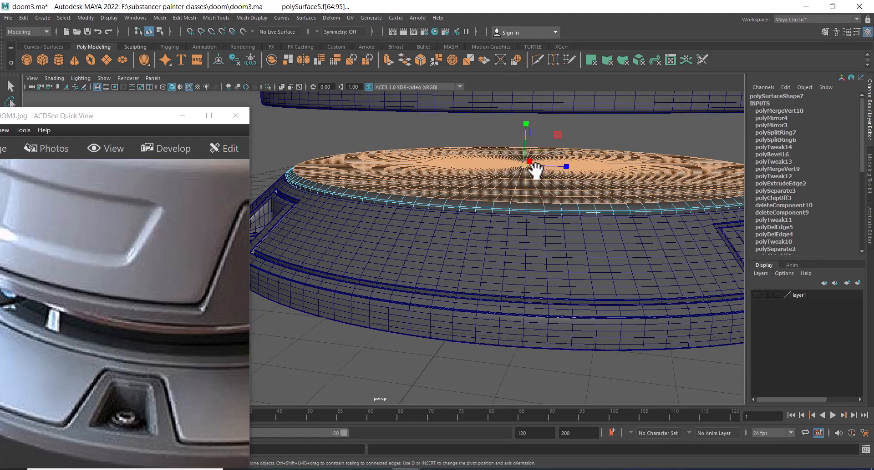
{"action": "left_click_drag", "start_coordinate": [526, 167], "coordinate": [523, 168]}
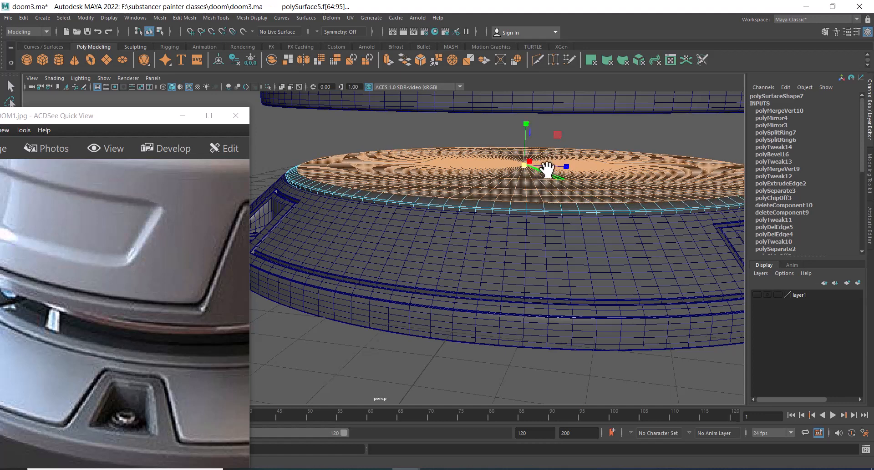
{"action": "key", "text": "w"}
{"action": "left_click_drag", "start_coordinate": [529, 129], "coordinate": [530, 128]}
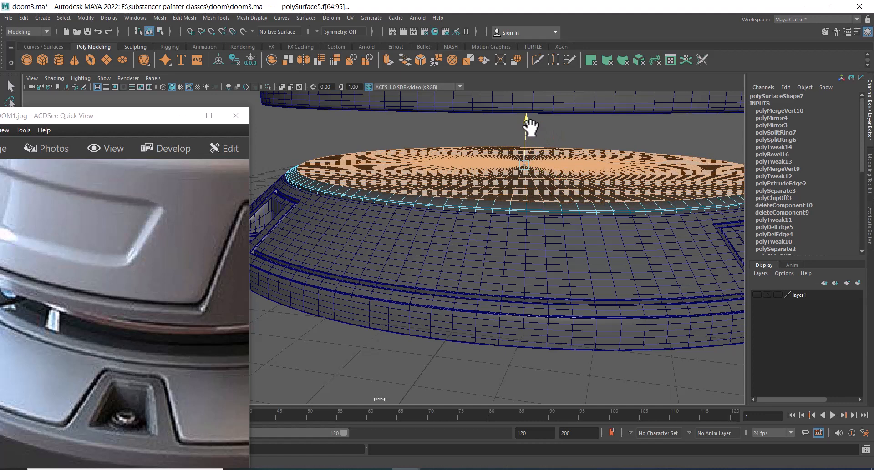
{"action": "right_click_drag", "start_coordinate": [432, 172], "coordinate": [483, 132]}
Switch the viewport to smooth shaded display without wireframe
{"action": "scroll", "coordinate": [417, 231], "scroll_direction": "up", "scroll_amount": 1}
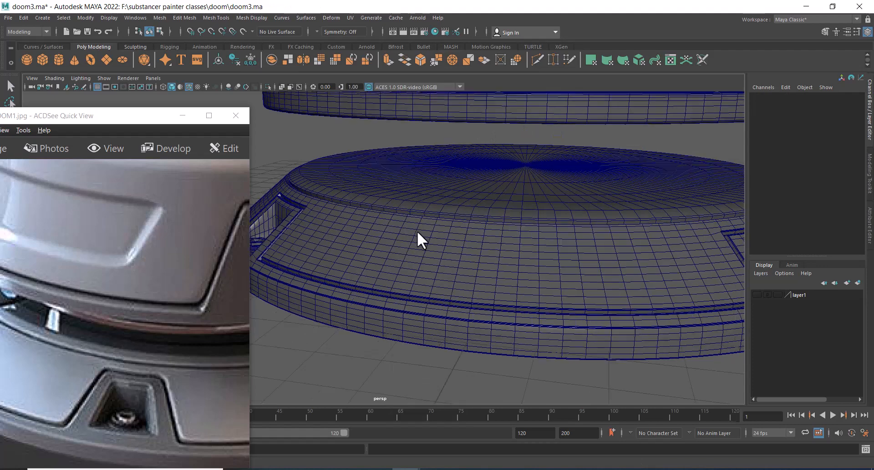
{"action": "left_click_drag", "start_coordinate": [417, 230], "coordinate": [427, 255], "text": "alt"}
{"action": "left_click", "coordinate": [163, 87]}
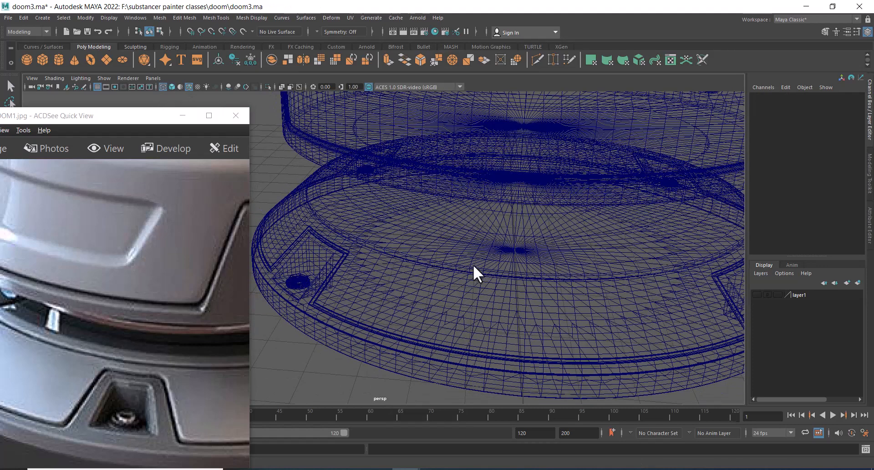
{"action": "left_click", "coordinate": [164, 86]}
{"action": "left_click", "coordinate": [186, 87]}
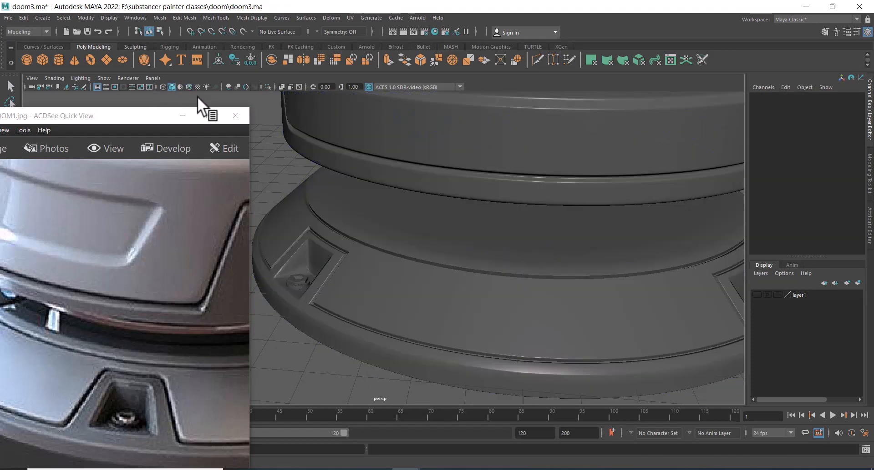
Examine the disc's fit in the base against the reference photo
{"action": "scroll", "coordinate": [497, 334], "scroll_direction": "up", "scroll_amount": 2}
{"action": "left_click_drag", "start_coordinate": [497, 335], "coordinate": [451, 312], "text": "alt"}
{"action": "left_click", "coordinate": [414, 207]}
{"action": "left_click_drag", "start_coordinate": [414, 207], "coordinate": [196, 394], "text": "alt"}
{"action": "middle_click_drag", "start_coordinate": [475, 233], "coordinate": [515, 207], "text": "alt"}
{"action": "right_click_drag", "start_coordinate": [511, 209], "coordinate": [511, 184]}
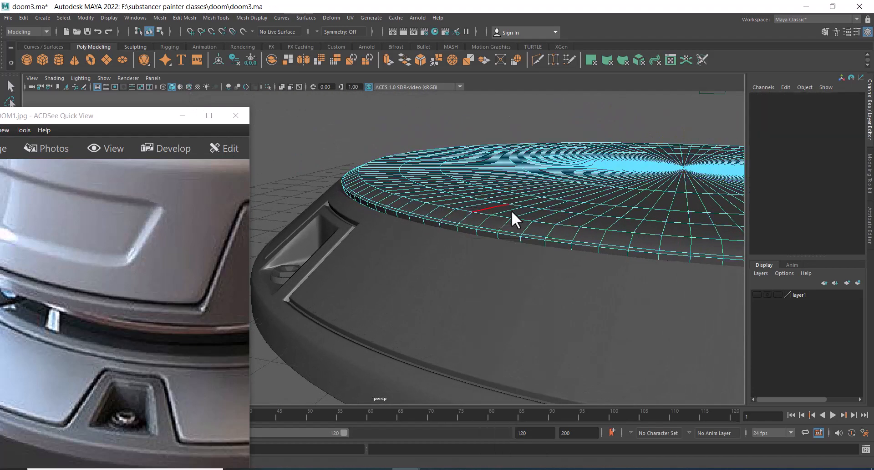
{"action": "scroll", "coordinate": [512, 211], "scroll_direction": "up", "scroll_amount": 2}
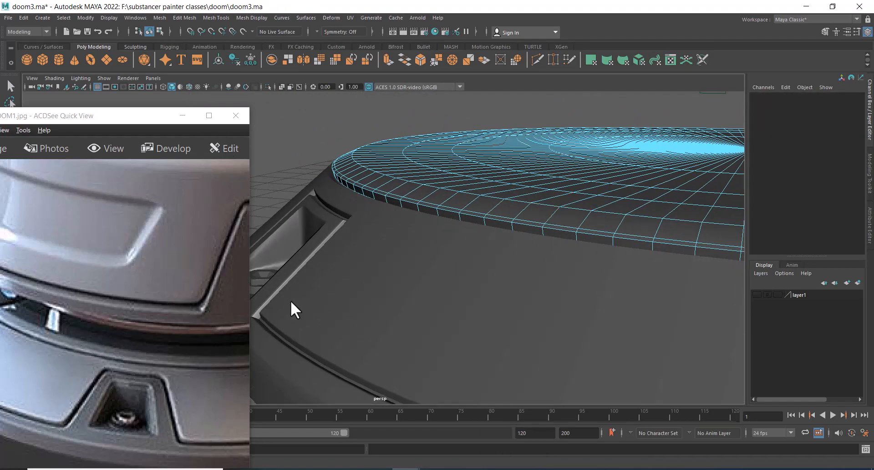
{"action": "left_click_drag", "start_coordinate": [91, 356], "coordinate": [179, 344]}
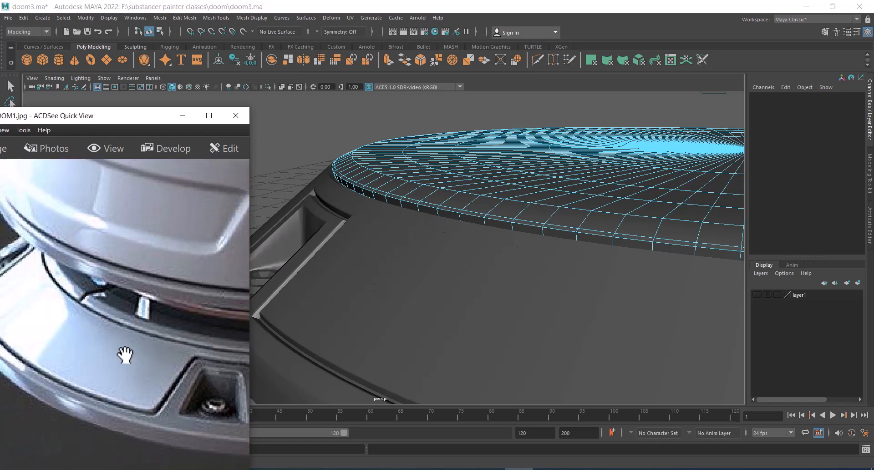
{"action": "left_click_drag", "start_coordinate": [588, 260], "coordinate": [515, 271], "text": "alt"}
{"action": "scroll", "coordinate": [518, 268], "scroll_direction": "up", "scroll_amount": 2}
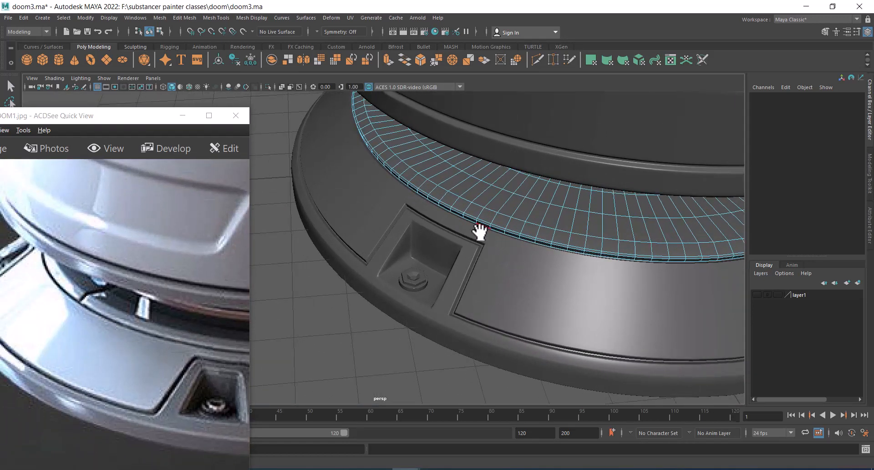
Switch to the top view with wireframe display
{"action": "left_click", "coordinate": [456, 199]}
{"action": "key", "text": "space"}
{"action": "left_click_drag", "start_coordinate": [528, 210], "coordinate": [332, 209]}
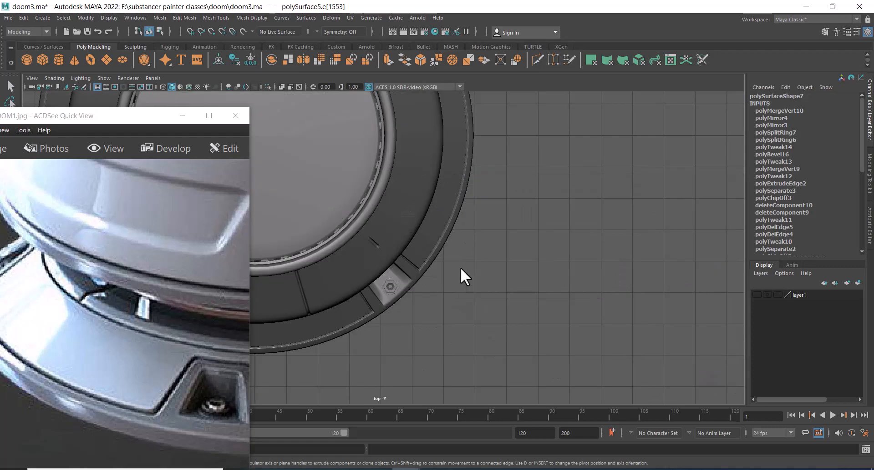
{"action": "middle_click_drag", "start_coordinate": [460, 266], "coordinate": [563, 231], "text": "alt"}
{"action": "key", "text": "4"}
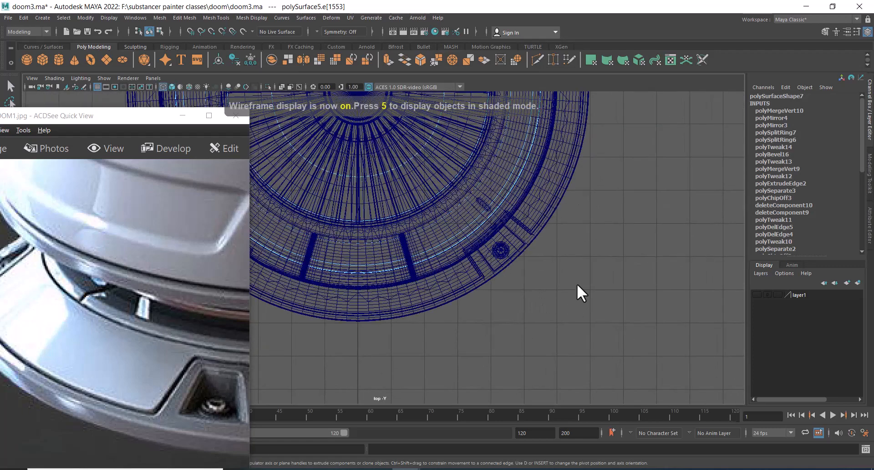
Select the inner disc as an object and hide all unselected objects
{"action": "key", "text": "F8"}
{"action": "left_click", "coordinate": [658, 214]}
{"action": "key", "text": "space"}
{"action": "left_click_drag", "start_coordinate": [585, 288], "coordinate": [462, 252]}
{"action": "left_click", "coordinate": [601, 242]}
{"action": "key", "text": "space"}
{"action": "key", "text": "alt+h"}
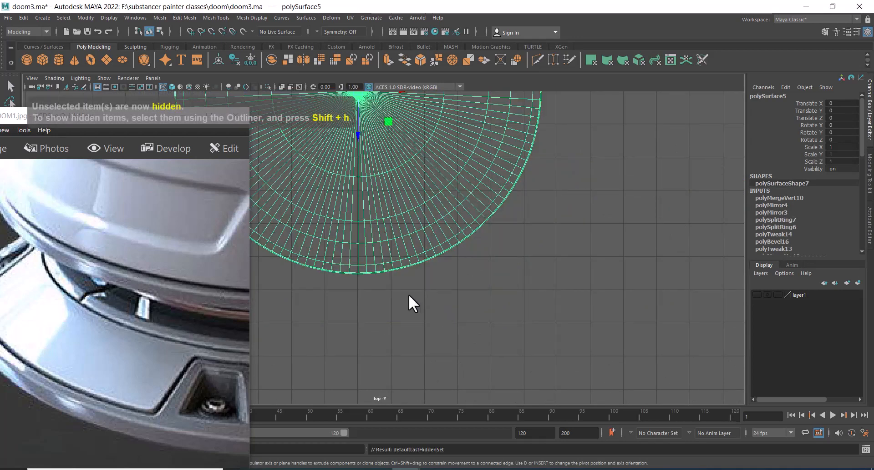
In the top view, turn on X object symmetry and select the two crossing centre edge loops of the inner disc
{"action": "middle_click_drag", "start_coordinate": [409, 294], "coordinate": [506, 386], "text": "alt"}
{"action": "right_click_drag", "start_coordinate": [439, 211], "coordinate": [440, 178]}
{"action": "double_click", "coordinate": [455, 295]}
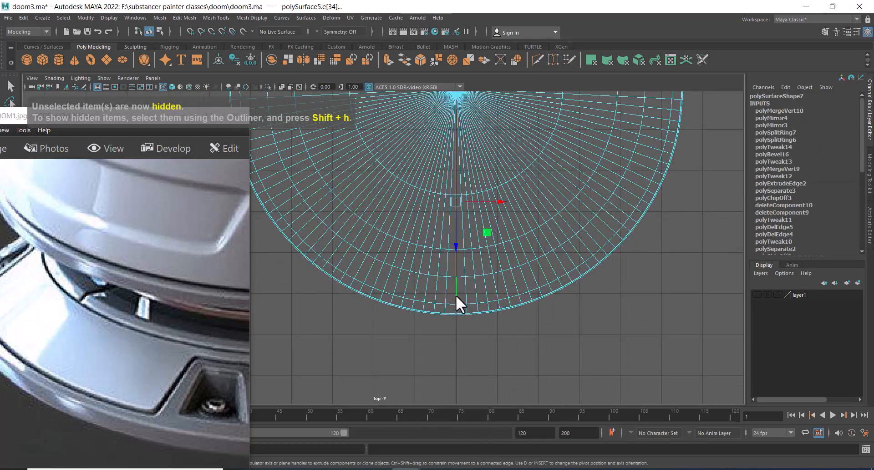
{"action": "middle_click_drag", "start_coordinate": [485, 220], "coordinate": [479, 342], "text": "alt"}
{"action": "scroll", "coordinate": [477, 308], "scroll_direction": "down", "scroll_amount": 3}
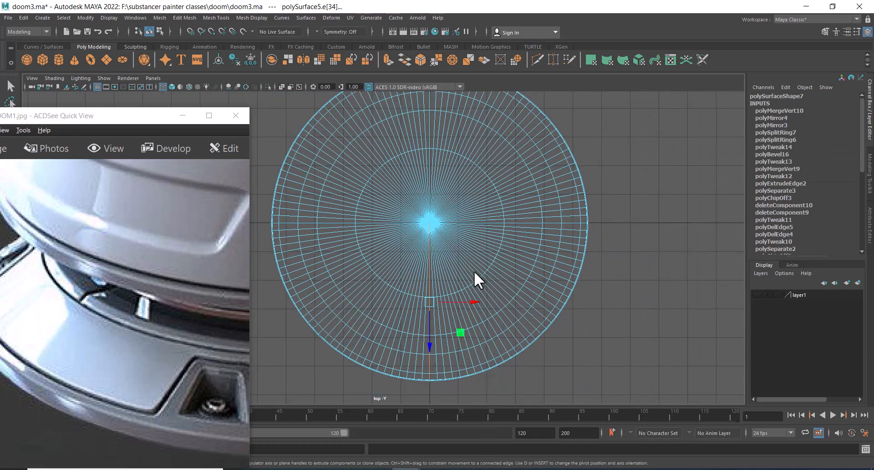
{"action": "right_click_drag", "start_coordinate": [482, 238], "coordinate": [485, 157], "text": "ctrl+shift"}
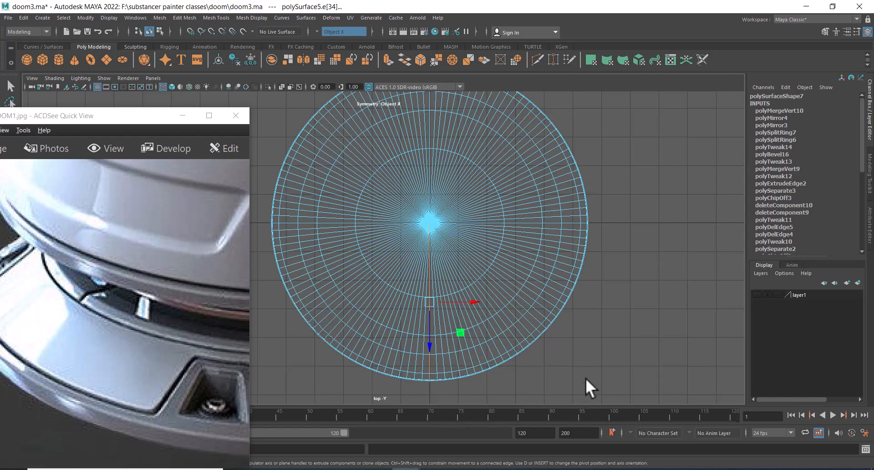
{"action": "left_click", "coordinate": [428, 364]}
{"action": "double_click", "coordinate": [558, 220], "text": "shift"}
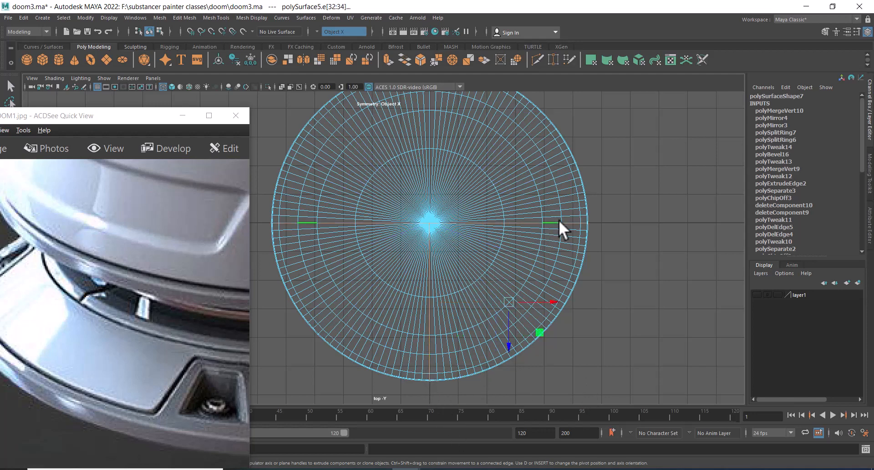
{"action": "middle_click_drag", "start_coordinate": [435, 128], "coordinate": [446, 166], "text": "alt"}
{"action": "double_click", "coordinate": [440, 138], "text": "shift"}
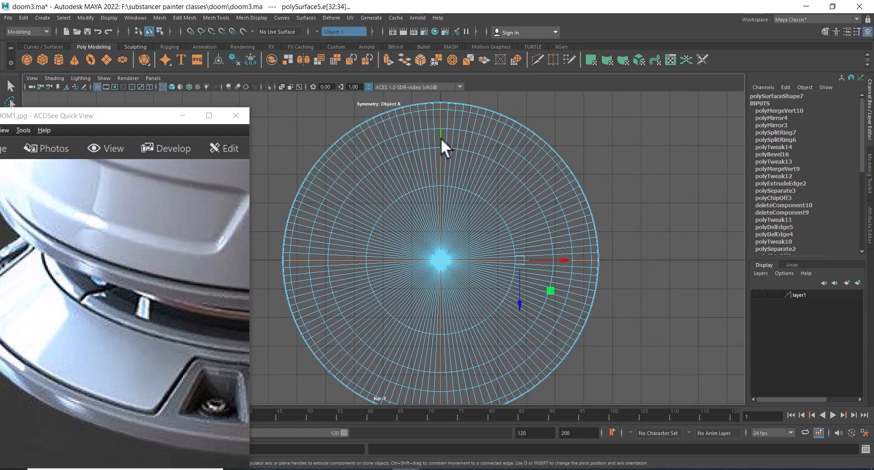
Bevel the selected centre edge loops with 2 segments, switching to the perspective view and shaded display
{"action": "right_click_drag", "start_coordinate": [488, 281], "coordinate": [460, 168], "text": "alt"}
{"action": "key", "text": "space"}
{"action": "left_click_drag", "start_coordinate": [536, 250], "coordinate": [536, 183]}
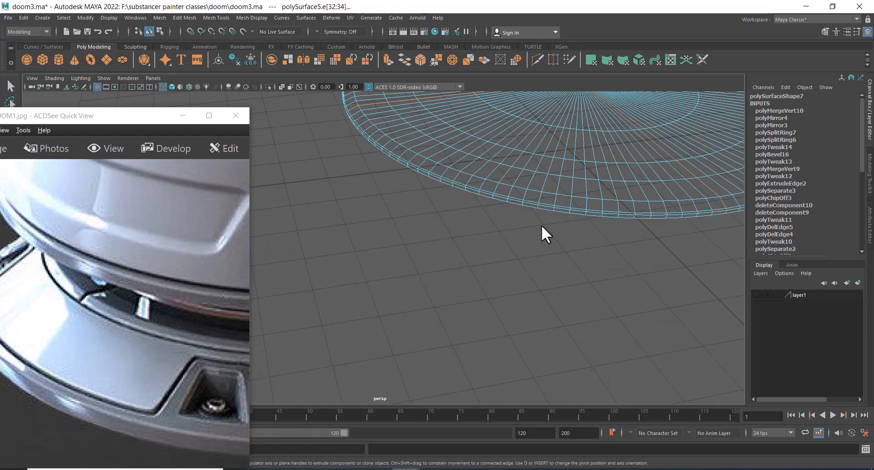
{"action": "middle_click_drag", "start_coordinate": [542, 225], "coordinate": [472, 271], "text": "alt"}
{"action": "right_click_drag", "start_coordinate": [523, 194], "coordinate": [560, 195], "text": "shift"}
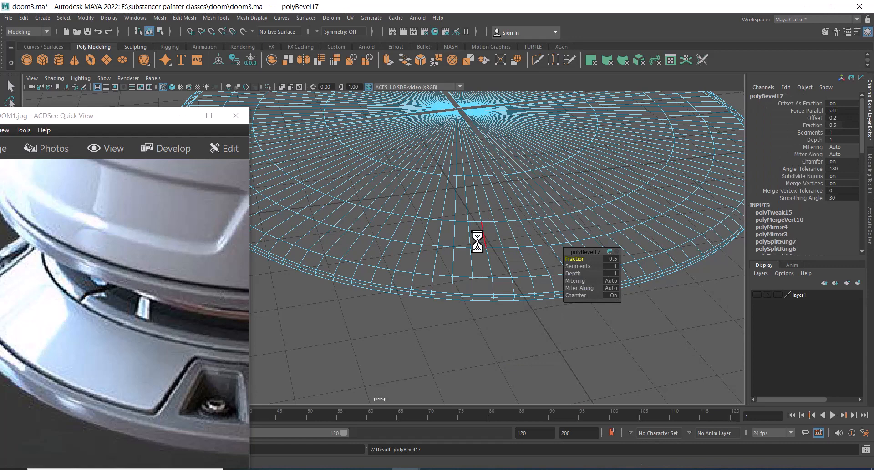
{"action": "right_click_drag", "start_coordinate": [489, 241], "coordinate": [462, 219], "text": "alt"}
{"action": "left_click_drag", "start_coordinate": [462, 219], "coordinate": [437, 224], "text": "alt"}
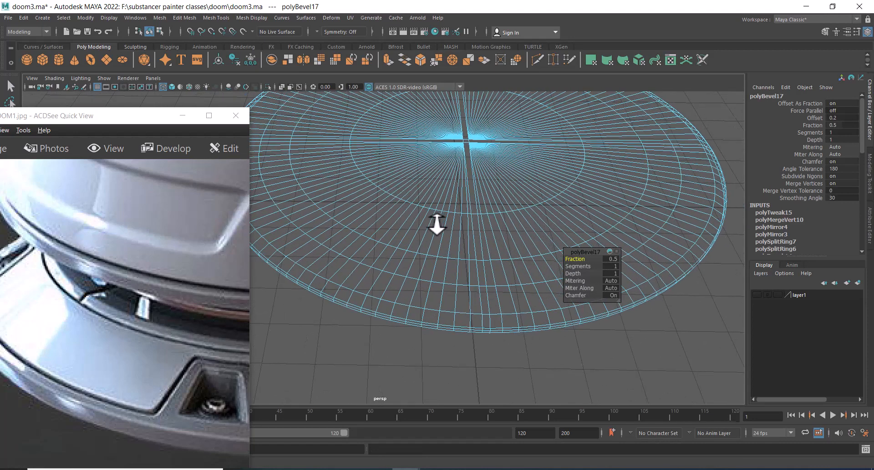
{"action": "right_click_drag", "start_coordinate": [437, 224], "coordinate": [448, 235], "text": "alt"}
{"action": "middle_click_drag", "start_coordinate": [448, 236], "coordinate": [437, 244], "text": "alt"}
{"action": "right_click_drag", "start_coordinate": [438, 245], "coordinate": [438, 257], "text": "alt"}
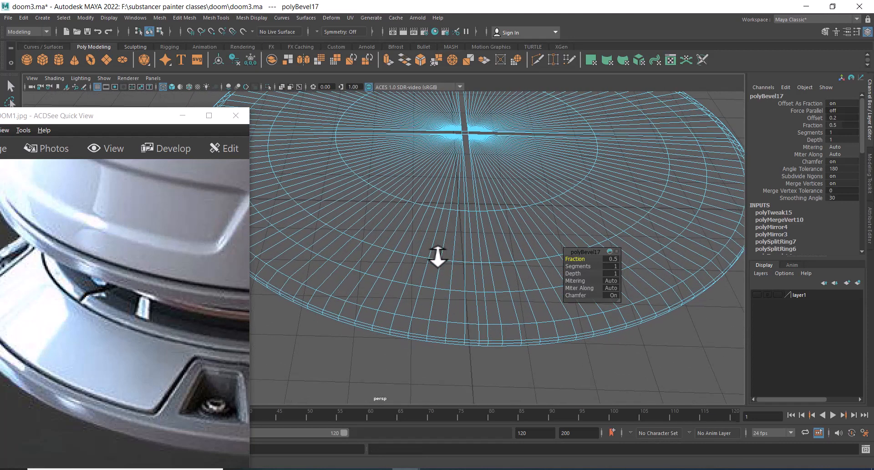
{"action": "key", "text": "5"}
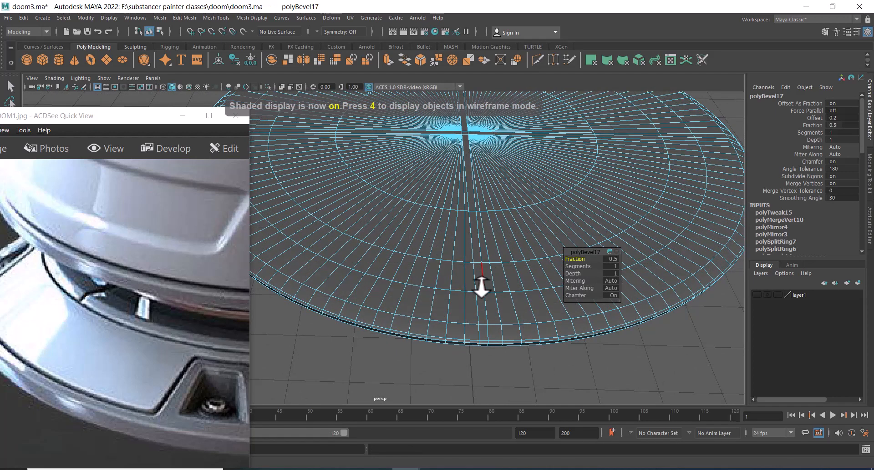
{"action": "right_click_drag", "start_coordinate": [482, 289], "coordinate": [485, 372], "text": "alt"}
{"action": "middle_click_drag", "start_coordinate": [485, 373], "coordinate": [457, 269], "text": "alt"}
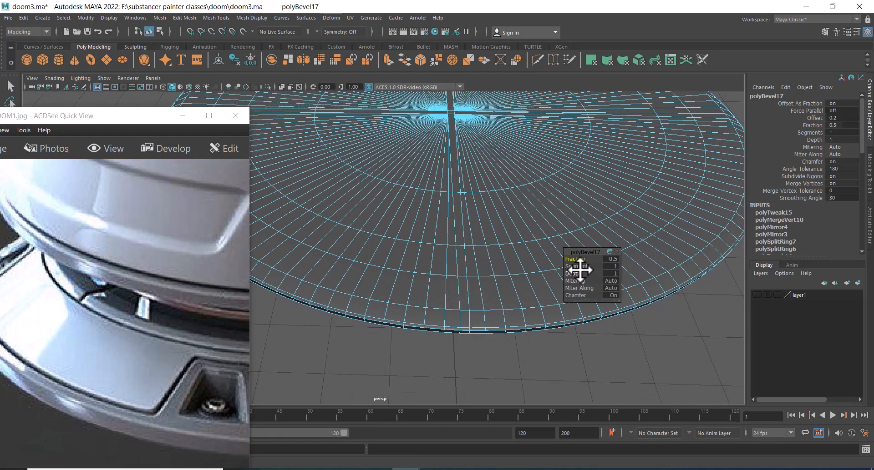
{"action": "left_click_drag", "start_coordinate": [584, 266], "coordinate": [585, 264]}
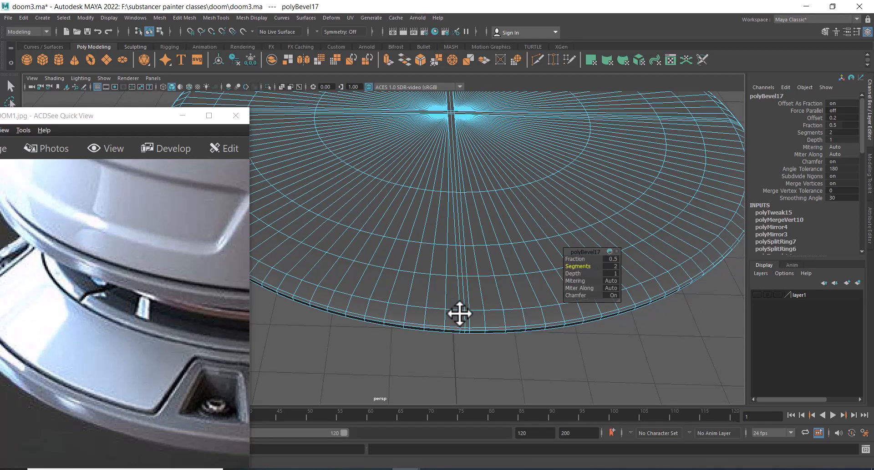
Extrude the bevelled centre strip faces inward with local translate Z -0.03 and offset 0.04
{"action": "double_click", "coordinate": [465, 296]}
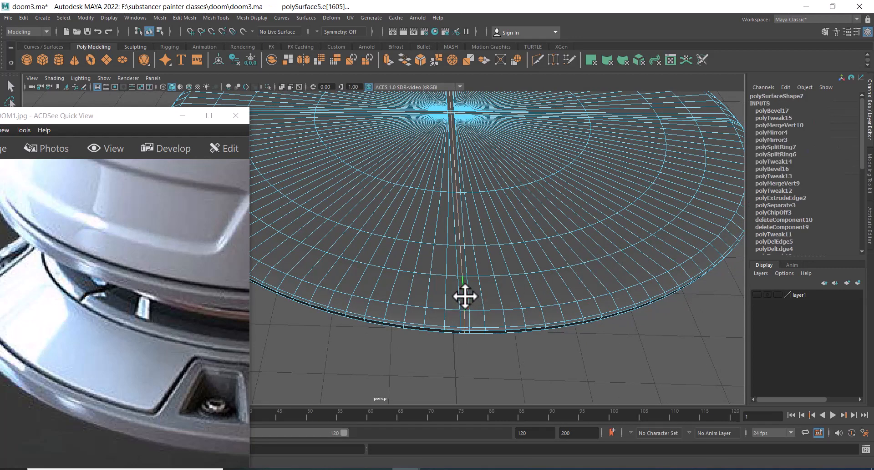
{"action": "left_click_drag", "start_coordinate": [465, 297], "coordinate": [461, 310], "text": "alt"}
{"action": "right_click_drag", "start_coordinate": [460, 310], "coordinate": [580, 291], "text": "alt"}
{"action": "left_click_drag", "start_coordinate": [580, 291], "coordinate": [458, 223], "text": "alt"}
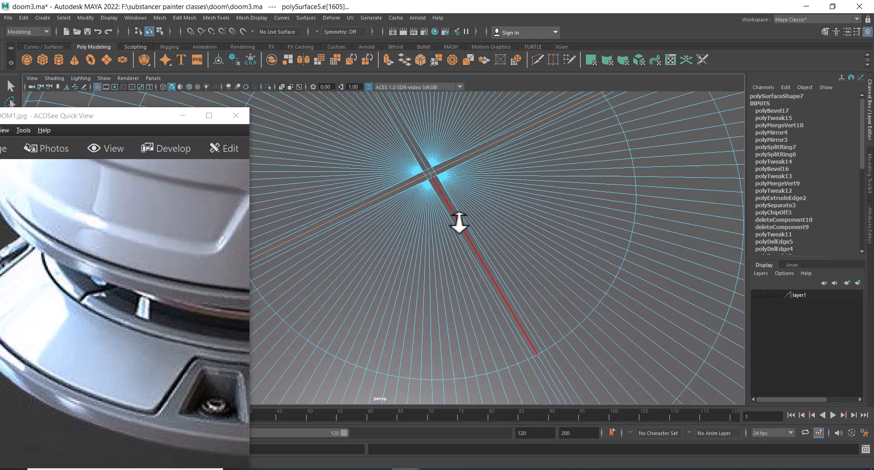
{"action": "right_click_drag", "start_coordinate": [474, 277], "coordinate": [374, 182], "text": "alt"}
{"action": "left_click_drag", "start_coordinate": [450, 246], "coordinate": [409, 168], "text": "alt"}
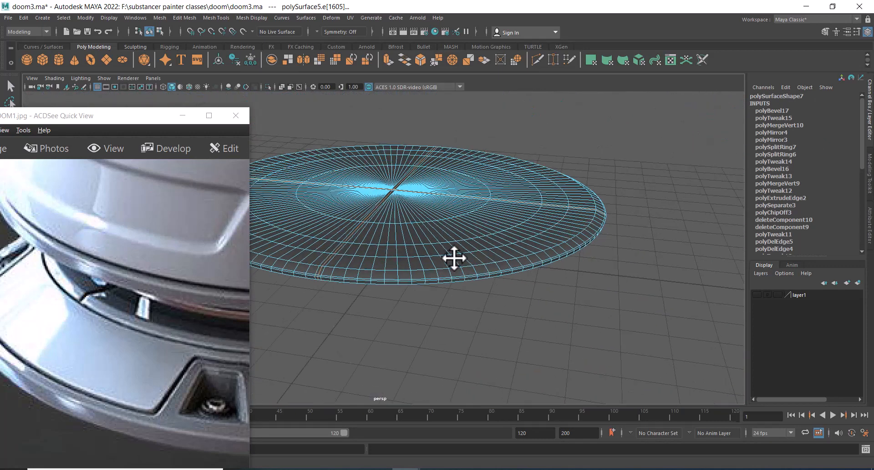
{"action": "middle_click_drag", "start_coordinate": [453, 257], "coordinate": [519, 249], "text": "alt"}
{"action": "right_click_drag", "start_coordinate": [477, 255], "coordinate": [526, 244], "text": "alt"}
{"action": "right_click_drag", "start_coordinate": [519, 196], "coordinate": [550, 235], "text": "ctrl"}
{"action": "right_click_drag", "start_coordinate": [554, 188], "coordinate": [548, 207], "text": "shift"}
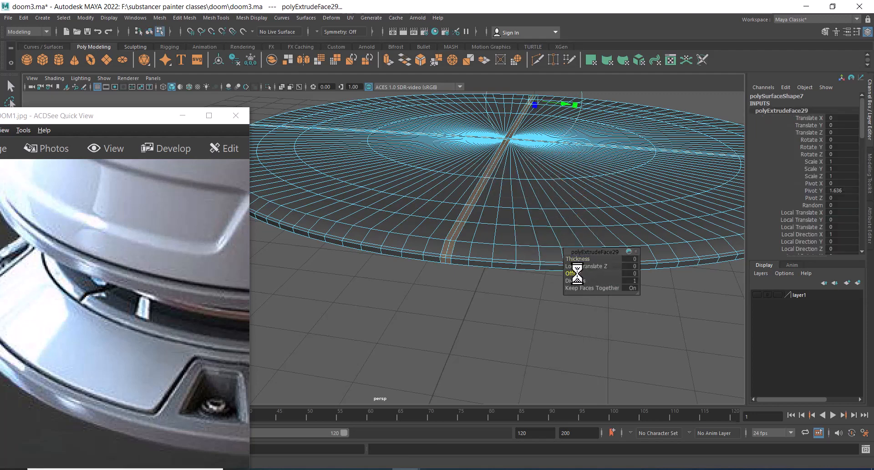
{"action": "left_click_drag", "start_coordinate": [577, 273], "coordinate": [584, 269]}
{"action": "right_click_drag", "start_coordinate": [437, 194], "coordinate": [515, 304], "text": "alt"}
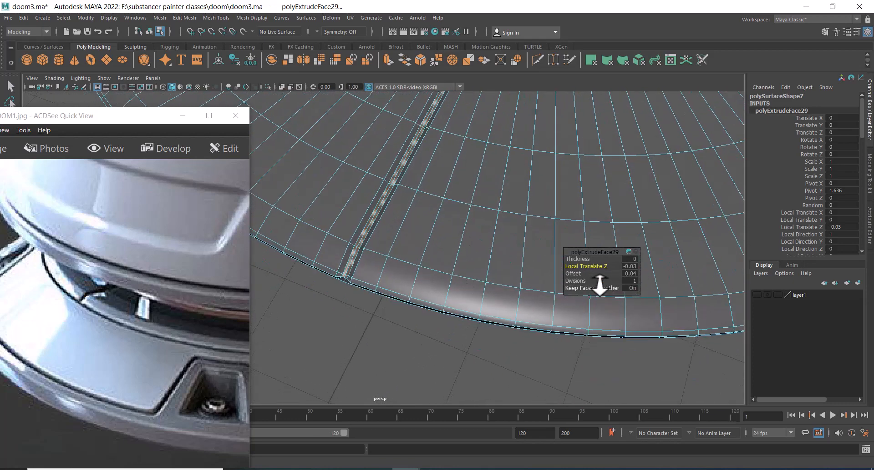
{"action": "left_click", "coordinate": [579, 286]}
{"action": "left_click_drag", "start_coordinate": [580, 286], "coordinate": [582, 282]}
{"action": "right_click_drag", "start_coordinate": [582, 282], "coordinate": [400, 263], "text": "alt"}
{"action": "key", "text": "q"}
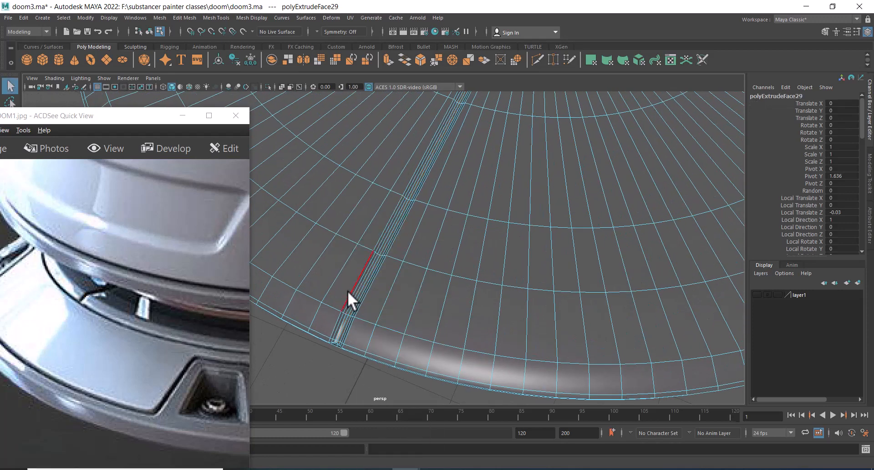
Select and delete the small end faces where the groove meets the disc's outer rim
{"action": "left_click", "coordinate": [347, 291]}
{"action": "right_click_drag", "start_coordinate": [347, 290], "coordinate": [415, 337], "text": "alt"}
{"action": "left_click", "coordinate": [405, 248], "text": "shift"}
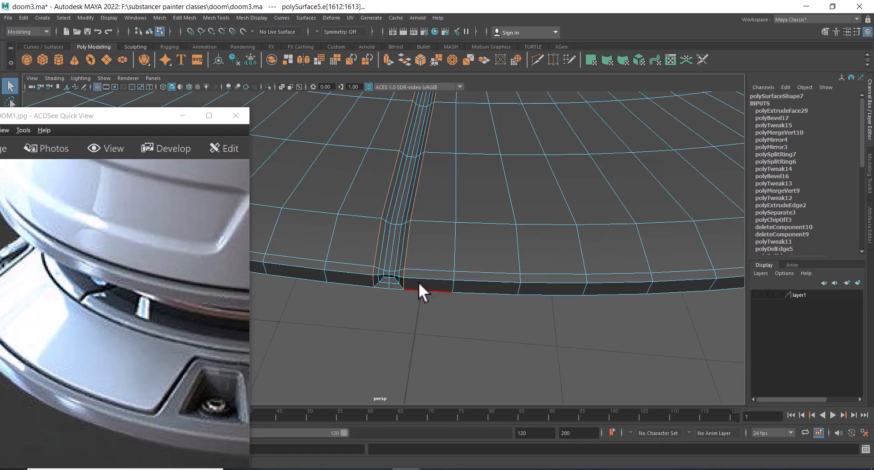
{"action": "right_click_drag", "start_coordinate": [419, 287], "coordinate": [449, 273], "text": "alt"}
{"action": "right_click_drag", "start_coordinate": [487, 200], "coordinate": [486, 228]}
{"action": "right_click_drag", "start_coordinate": [422, 273], "coordinate": [434, 302], "text": "alt"}
{"action": "right_click_drag", "start_coordinate": [476, 231], "coordinate": [477, 257]}
{"action": "left_click", "coordinate": [482, 281]}
{"action": "left_click_drag", "start_coordinate": [491, 245], "coordinate": [467, 234]}
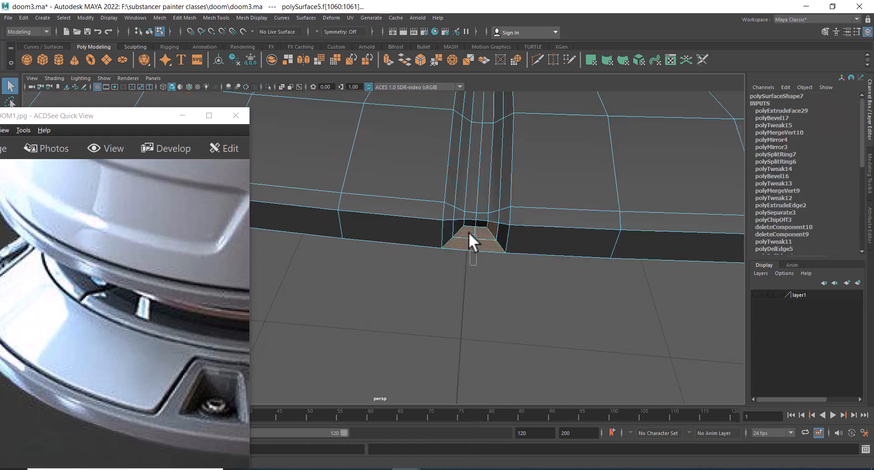
{"action": "right_click_drag", "start_coordinate": [500, 288], "coordinate": [482, 261], "text": "alt"}
{"action": "right_click_drag", "start_coordinate": [475, 218], "coordinate": [456, 157], "text": "ctrl+shift"}
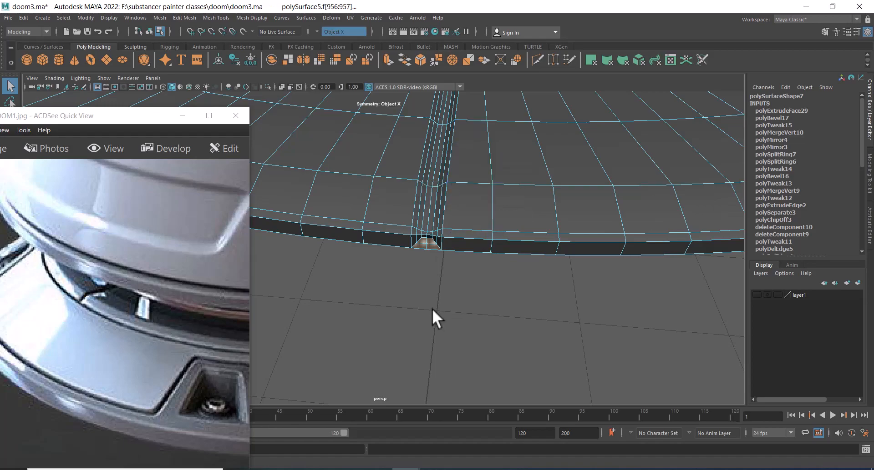
{"action": "left_click", "coordinate": [433, 308]}
{"action": "left_click_drag", "start_coordinate": [421, 238], "coordinate": [420, 236]}
{"action": "right_click_drag", "start_coordinate": [423, 232], "coordinate": [354, 142], "text": "alt"}
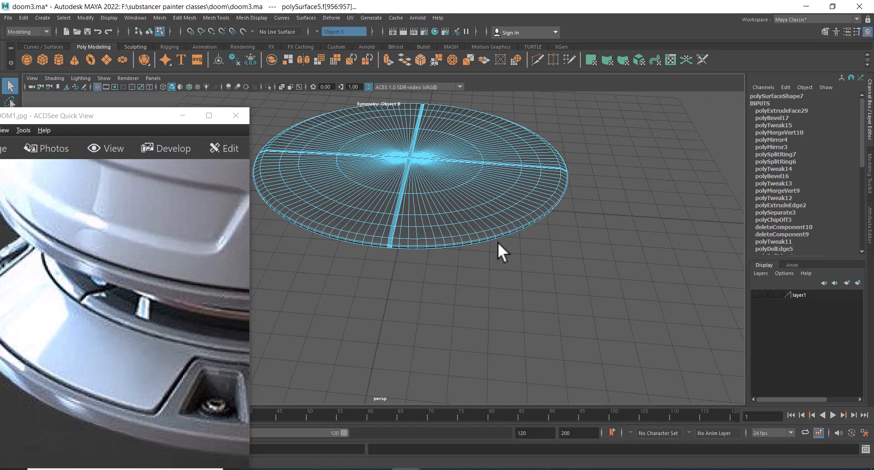
{"action": "left_click_drag", "start_coordinate": [498, 242], "coordinate": [387, 241], "text": "alt"}
{"action": "middle_click_drag", "start_coordinate": [424, 283], "coordinate": [517, 203], "text": "alt"}
{"action": "left_click_drag", "start_coordinate": [553, 277], "coordinate": [501, 286], "text": "alt"}
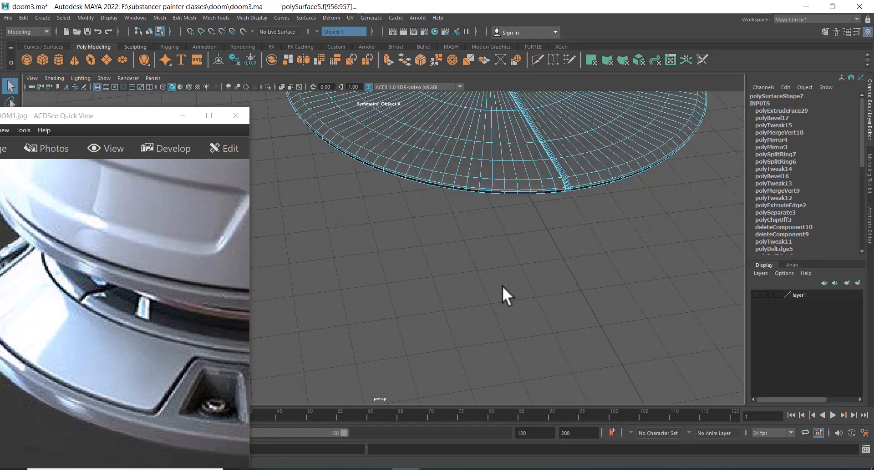
{"action": "right_click_drag", "start_coordinate": [501, 286], "coordinate": [493, 338], "text": "alt"}
{"action": "middle_click_drag", "start_coordinate": [493, 338], "coordinate": [321, 359], "text": "alt"}
{"action": "right_click_drag", "start_coordinate": [322, 359], "coordinate": [407, 315], "text": "alt"}
{"action": "right_click_drag", "start_coordinate": [380, 282], "coordinate": [474, 385], "text": "alt"}
{"action": "middle_click_drag", "start_coordinate": [474, 384], "coordinate": [443, 256], "text": "alt"}
{"action": "right_click_drag", "start_coordinate": [419, 186], "coordinate": [348, 127], "text": "alt"}
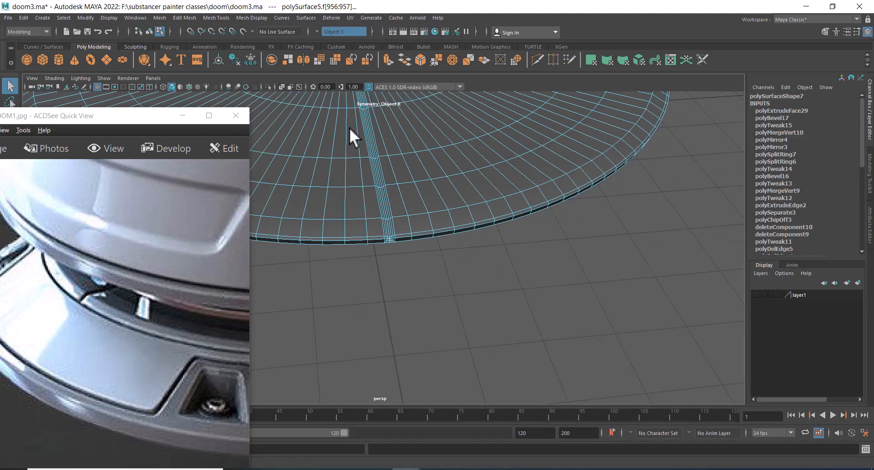
{"action": "left_click_drag", "start_coordinate": [349, 127], "coordinate": [522, 264], "text": "alt"}
{"action": "right_click_drag", "start_coordinate": [523, 264], "coordinate": [367, 182], "text": "alt"}
{"action": "key", "text": "Delete"}
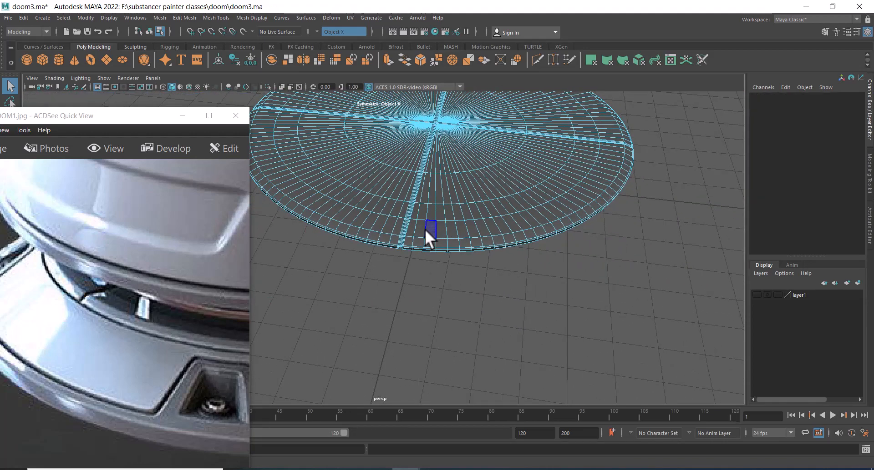
Select the edge loops bordering the groove strips across the disc
{"action": "left_click_drag", "start_coordinate": [362, 261], "coordinate": [350, 284], "text": "alt"}
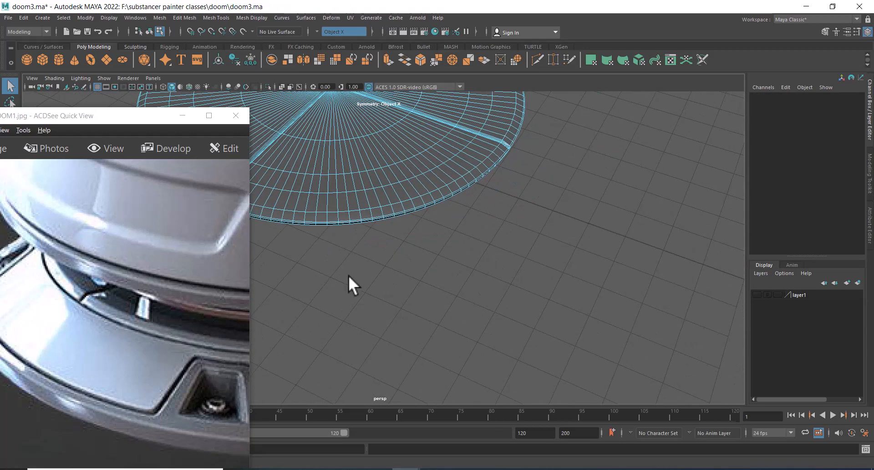
{"action": "right_click_drag", "start_coordinate": [351, 285], "coordinate": [542, 377], "text": "alt"}
{"action": "right_click_drag", "start_coordinate": [582, 255], "coordinate": [609, 230]}
{"action": "left_click_drag", "start_coordinate": [577, 252], "coordinate": [591, 236], "text": "alt"}
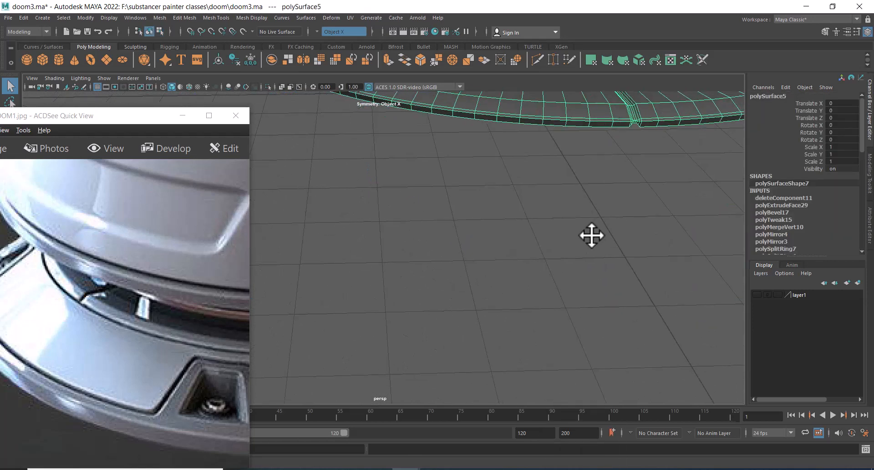
{"action": "middle_click_drag", "start_coordinate": [590, 235], "coordinate": [452, 338], "text": "alt"}
{"action": "right_click_drag", "start_coordinate": [405, 327], "coordinate": [414, 253]}
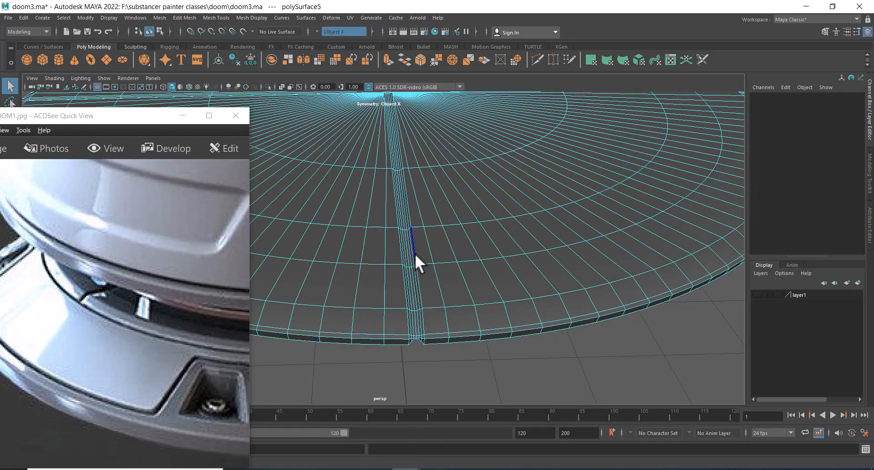
{"action": "left_click", "coordinate": [407, 314]}
{"action": "double_click", "coordinate": [422, 319], "text": "shift"}
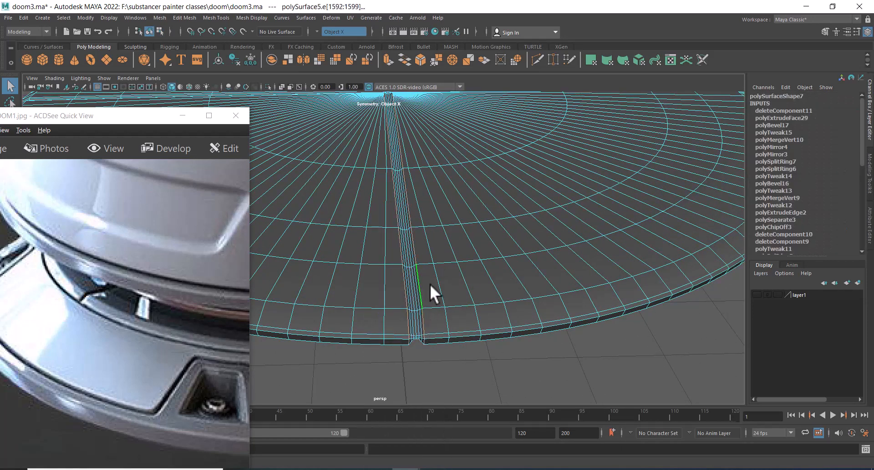
{"action": "left_click_drag", "start_coordinate": [432, 236], "coordinate": [423, 282], "text": "alt"}
{"action": "right_click_drag", "start_coordinate": [423, 282], "coordinate": [450, 291], "text": "alt"}
{"action": "middle_click_drag", "start_coordinate": [445, 173], "coordinate": [401, 241], "text": "alt"}
{"action": "right_click_drag", "start_coordinate": [401, 241], "coordinate": [445, 363], "text": "alt"}
{"action": "right_click_drag", "start_coordinate": [398, 227], "coordinate": [439, 268], "text": "alt"}
{"action": "right_click_drag", "start_coordinate": [407, 296], "coordinate": [498, 341], "text": "alt"}
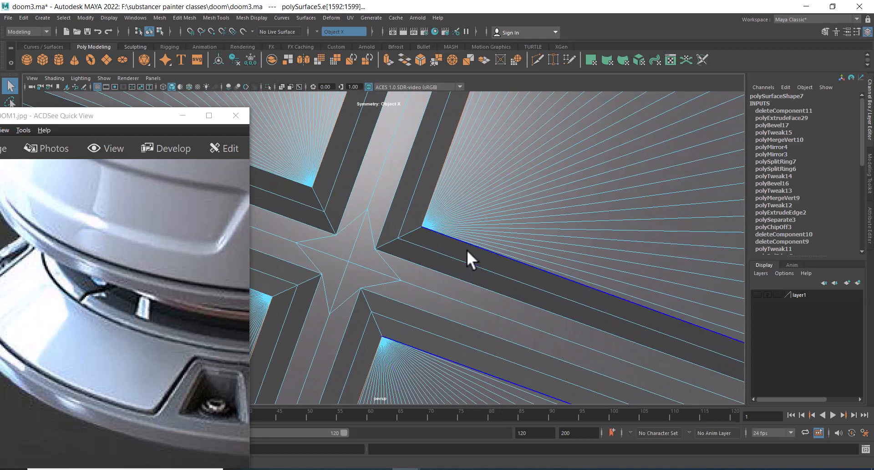
{"action": "double_click", "coordinate": [471, 246], "text": "shift"}
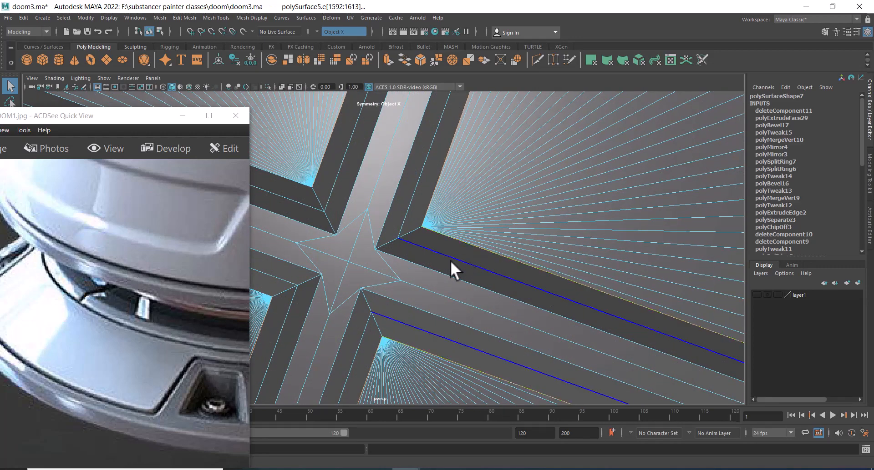
{"action": "double_click", "coordinate": [296, 180], "text": "shift"}
Bevel the groove's border edges with 3 segments, then deselect everything
{"action": "right_click_drag", "start_coordinate": [414, 312], "coordinate": [507, 315], "text": "alt"}
{"action": "left_click_drag", "start_coordinate": [507, 315], "coordinate": [483, 333], "text": "alt"}
{"action": "key", "text": "space"}
{"action": "middle_click_drag", "start_coordinate": [517, 237], "coordinate": [454, 150], "text": "alt"}
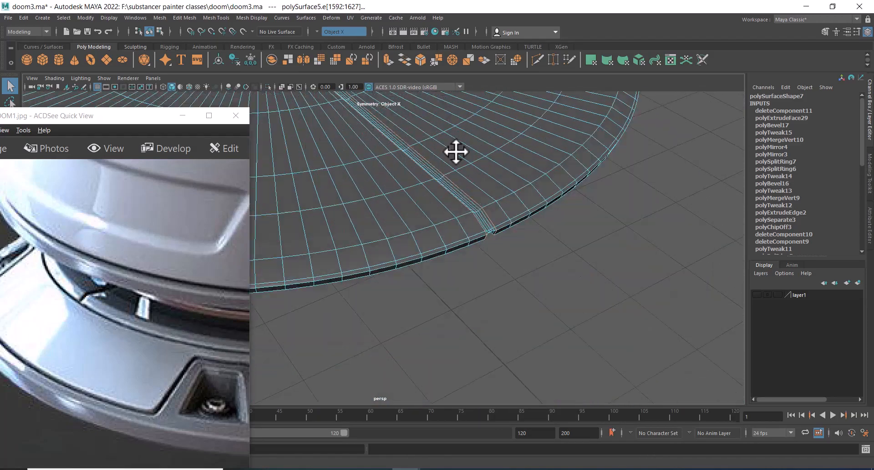
{"action": "right_click_drag", "start_coordinate": [498, 226], "coordinate": [368, 129], "text": "alt"}
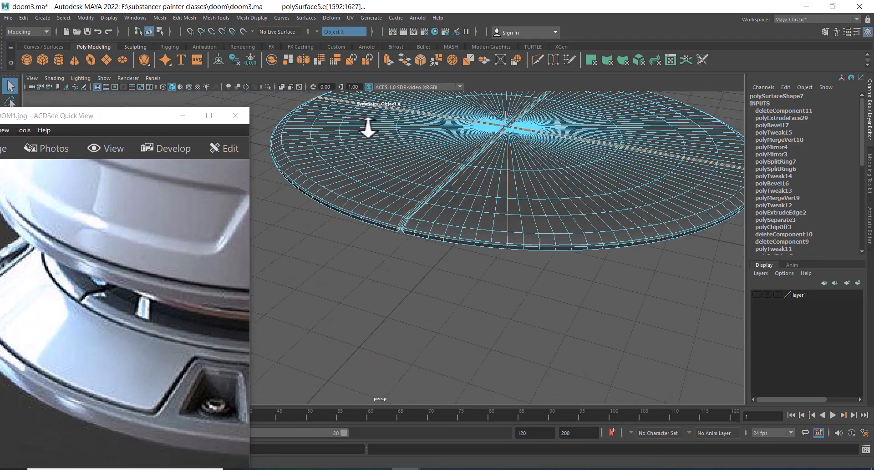
{"action": "left_click_drag", "start_coordinate": [368, 129], "coordinate": [477, 315], "text": "alt"}
{"action": "middle_click_drag", "start_coordinate": [477, 315], "coordinate": [417, 236], "text": "alt"}
{"action": "right_click_drag", "start_coordinate": [417, 236], "coordinate": [442, 236], "text": "shift"}
{"action": "right_click_drag", "start_coordinate": [472, 281], "coordinate": [577, 276], "text": "alt"}
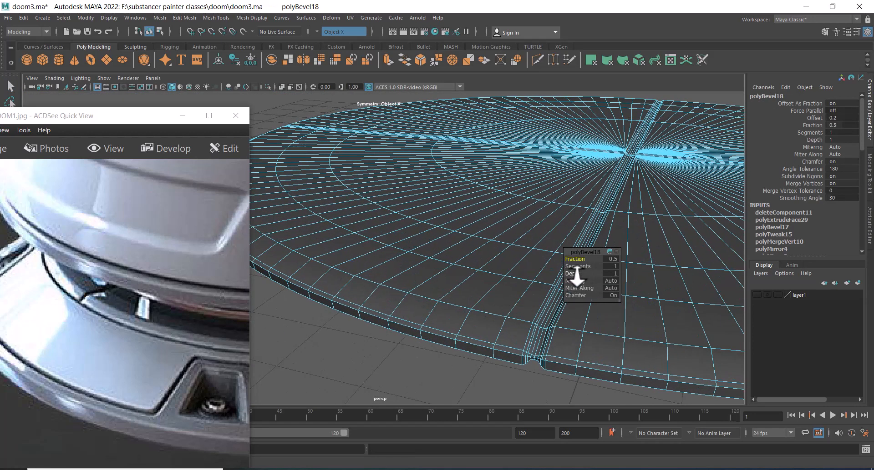
{"action": "left_click_drag", "start_coordinate": [579, 261], "coordinate": [584, 269]}
{"action": "key", "text": "ctrl+z"}
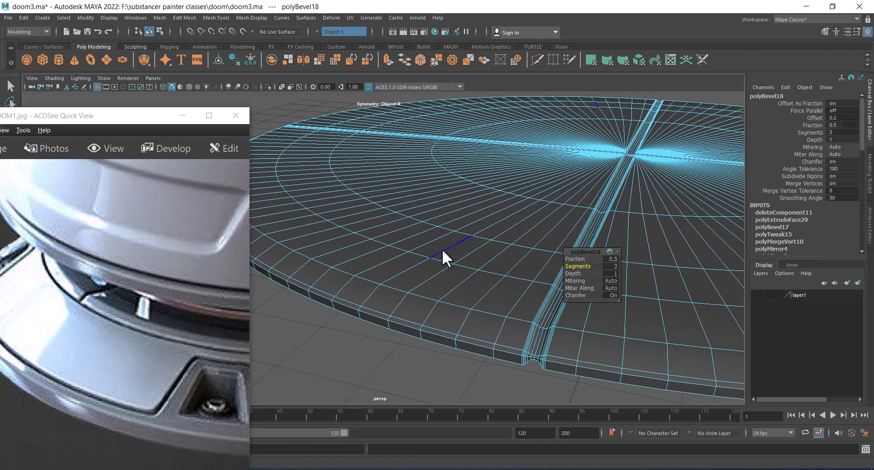
{"action": "right_click_drag", "start_coordinate": [441, 250], "coordinate": [458, 223]}
{"action": "right_click_drag", "start_coordinate": [457, 223], "coordinate": [327, 120], "text": "alt"}
{"action": "left_click", "coordinate": [418, 342]}
{"action": "mouse_move", "coordinate": [418, 342]}
{"action": "left_mouse_down", "text": "alt"}
{"action": "mouse_move", "coordinate": [477, 339]}
{"action": "mouse_move", "coordinate": [473, 285]}
{"action": "mouse_move", "coordinate": [512, 272]}
{"action": "mouse_move", "coordinate": [495, 264]}
{"action": "left_mouse_up", "text": "alt"}
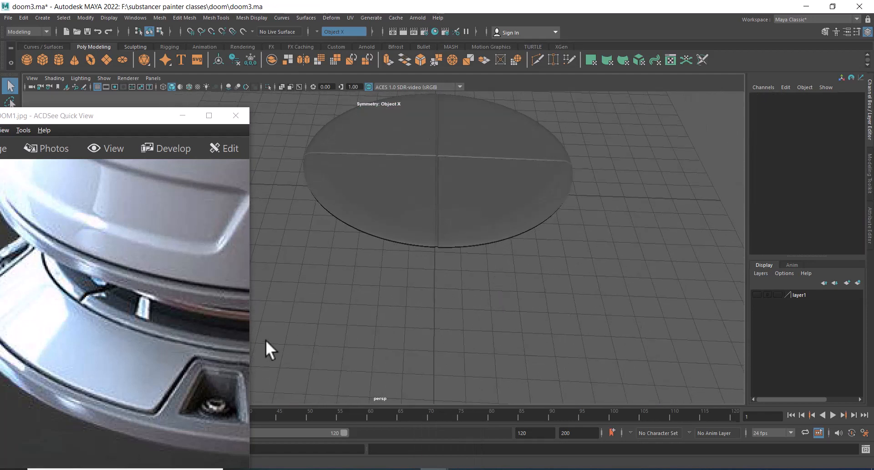
Select the inner face region of the disc and grow the selection twice
{"action": "left_click_drag", "start_coordinate": [154, 338], "coordinate": [107, 383]}
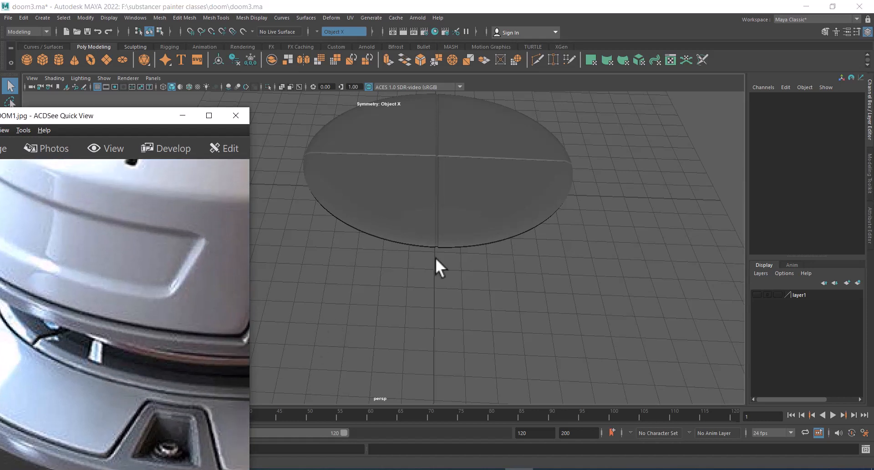
{"action": "left_click_drag", "start_coordinate": [435, 258], "coordinate": [565, 256], "text": "alt"}
{"action": "left_click", "coordinate": [471, 178]}
{"action": "right_click_drag", "start_coordinate": [634, 138], "coordinate": [568, 140]}
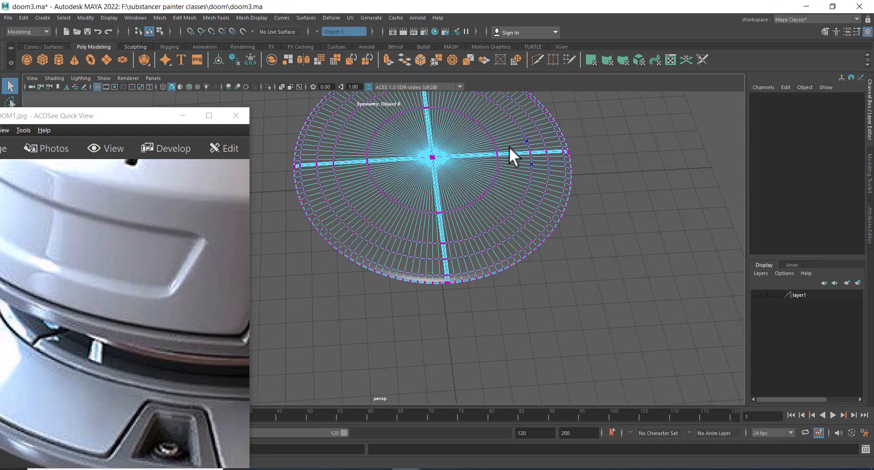
{"action": "scroll", "coordinate": [491, 184], "scroll_direction": "up", "scroll_amount": 1}
{"action": "middle_click_drag", "start_coordinate": [488, 189], "coordinate": [497, 227], "text": "alt"}
{"action": "left_click_drag", "start_coordinate": [483, 167], "coordinate": [457, 184]}
{"action": "right_click_drag", "start_coordinate": [464, 170], "coordinate": [463, 225], "text": "ctrl"}
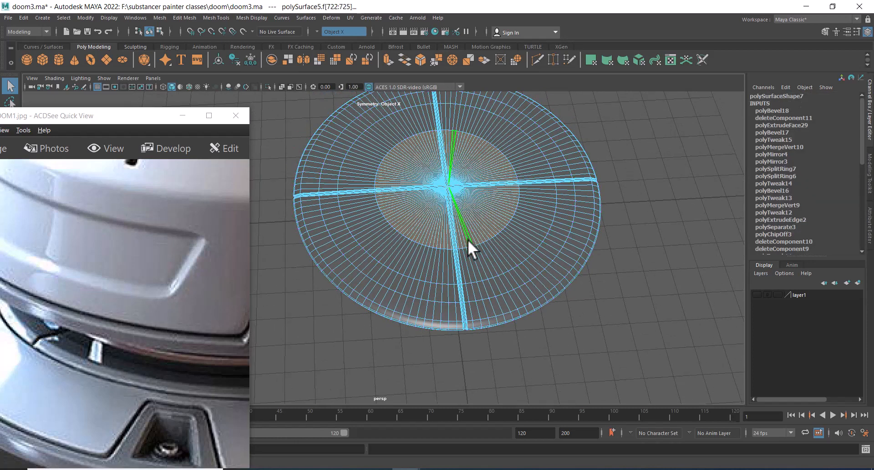
{"action": "left_click", "coordinate": [63, 17]}
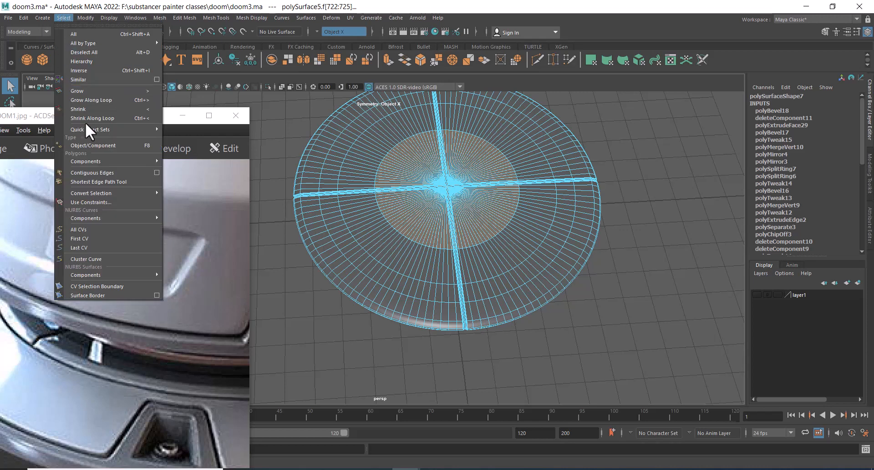
{"action": "left_click", "coordinate": [88, 95]}
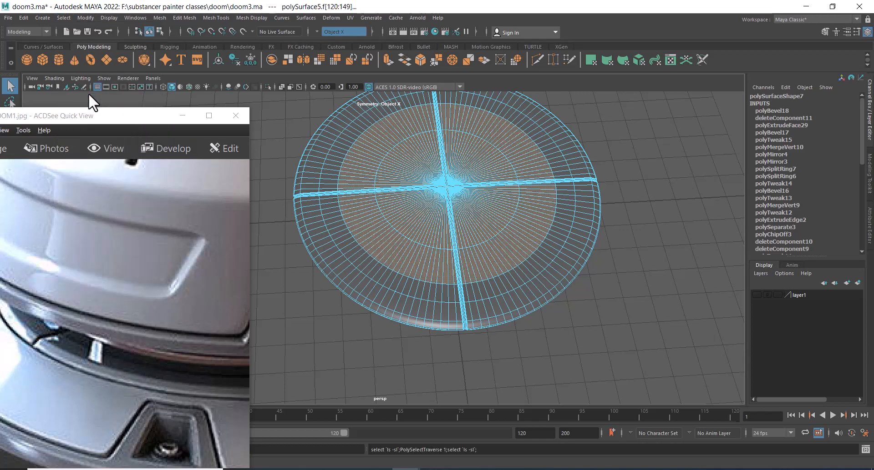
{"action": "left_click", "coordinate": [39, 18]}
{"action": "mouse_move", "coordinate": [61, 19]}
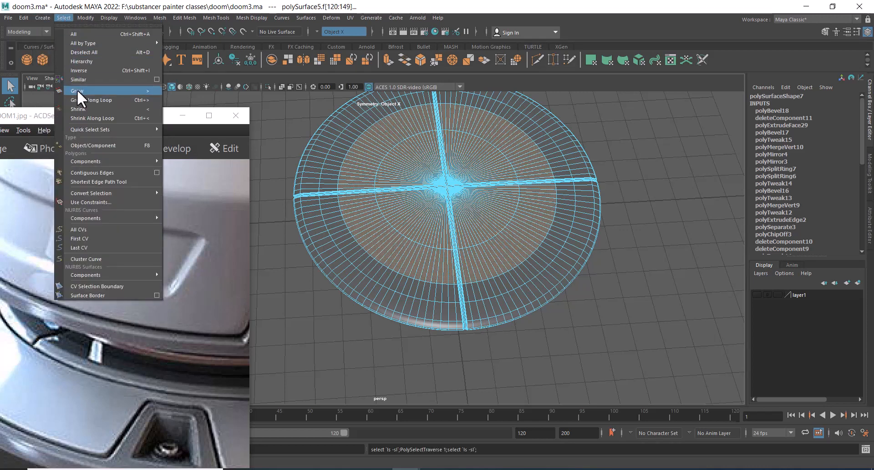
{"action": "left_click", "coordinate": [78, 90]}
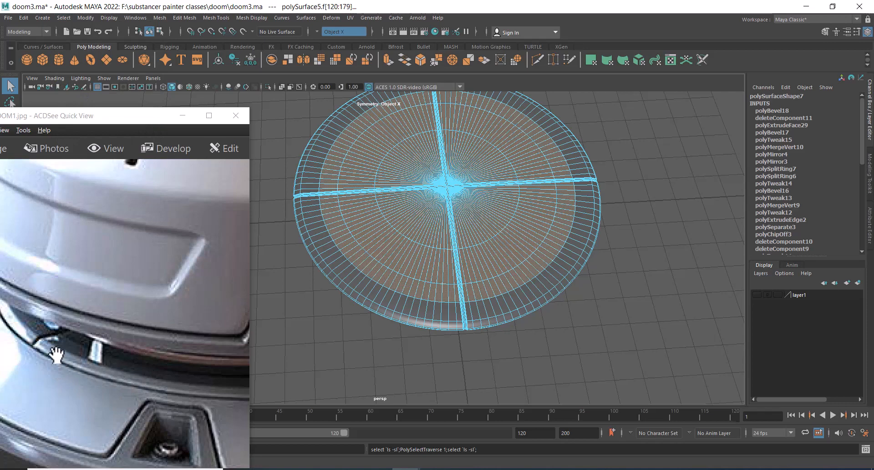
Extrude the selected inner faces with an offset of 0.06
{"action": "left_click_drag", "start_coordinate": [428, 342], "coordinate": [457, 261], "text": "alt"}
{"action": "scroll", "coordinate": [454, 242], "scroll_direction": "up", "scroll_amount": 4}
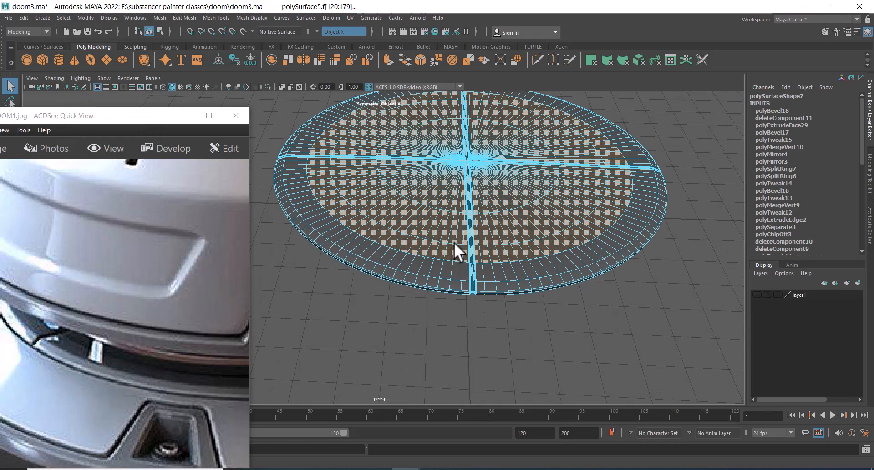
{"action": "middle_click_drag", "start_coordinate": [454, 242], "coordinate": [509, 297], "text": "alt"}
{"action": "left_click_drag", "start_coordinate": [458, 280], "coordinate": [499, 185], "text": "alt"}
{"action": "right_click", "coordinate": [478, 157], "text": "shift"}
{"action": "left_click", "coordinate": [477, 182]}
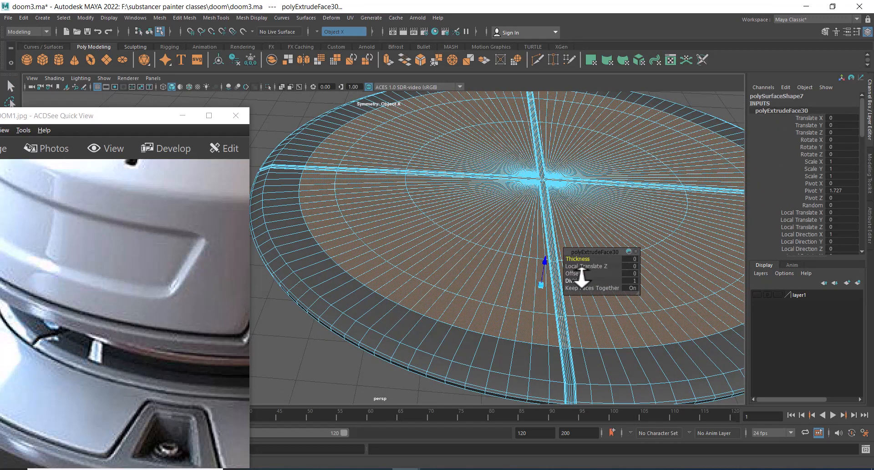
{"action": "left_click_drag", "start_coordinate": [578, 276], "coordinate": [582, 276]}
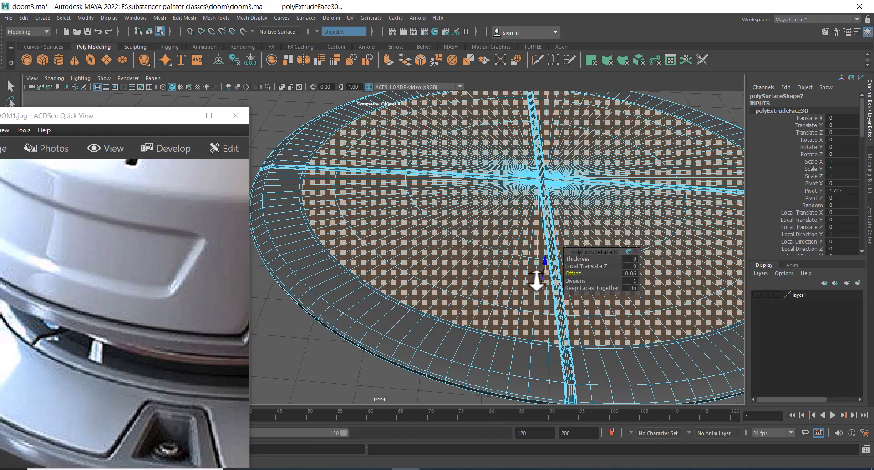
Extrude the selected faces a second time, undoing the thickness adjustments made to it
{"action": "scroll", "coordinate": [455, 273], "scroll_direction": "down", "scroll_amount": 3}
{"action": "right_click_drag", "start_coordinate": [423, 195], "coordinate": [424, 223], "text": "shift"}
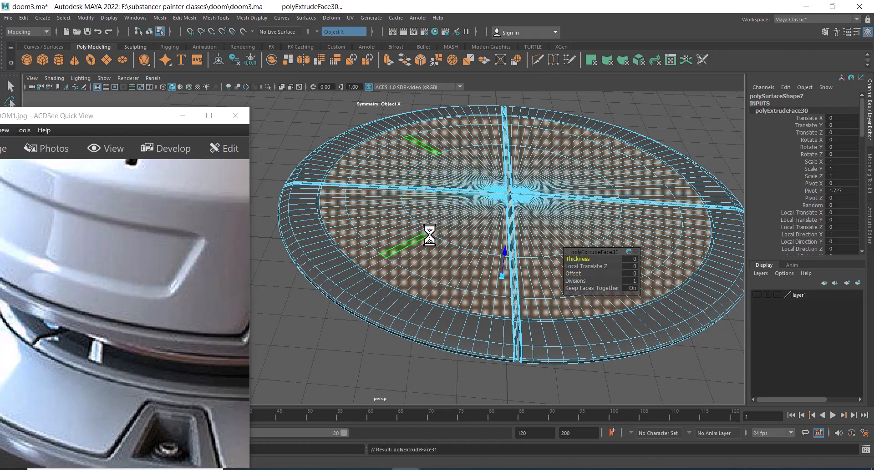
{"action": "scroll", "coordinate": [454, 293], "scroll_direction": "up", "scroll_amount": 2}
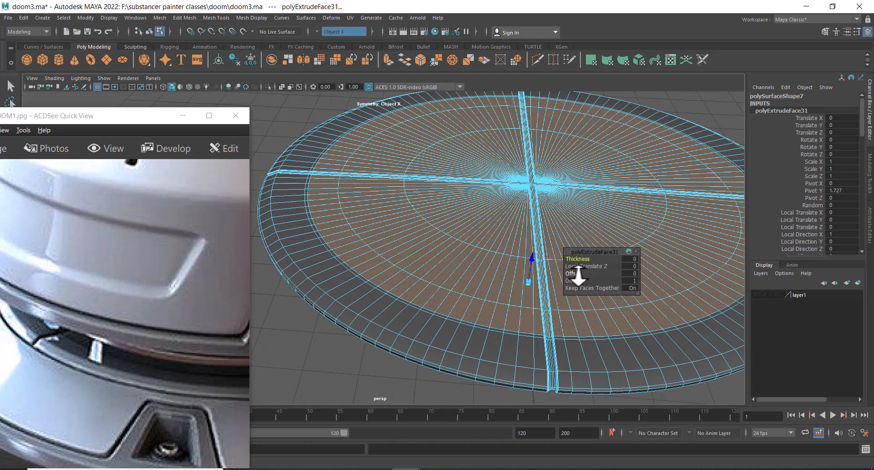
{"action": "mouse_move", "coordinate": [579, 276]}
{"action": "left_mouse_down"}
{"action": "mouse_move", "coordinate": [598, 269]}
{"action": "mouse_move", "coordinate": [581, 260]}
{"action": "left_mouse_up"}
{"action": "key", "text": "ctrl+z"}
{"action": "key", "text": "ctrl+z"}
{"action": "right_click_drag", "start_coordinate": [468, 272], "coordinate": [413, 183], "text": "alt"}
{"action": "right_click_drag", "start_coordinate": [450, 228], "coordinate": [495, 214]}
{"action": "left_click", "coordinate": [651, 129]}
{"action": "left_click_drag", "start_coordinate": [652, 130], "coordinate": [593, 215], "text": "alt"}
{"action": "right_click_drag", "start_coordinate": [584, 221], "coordinate": [591, 259], "text": "alt"}
{"action": "left_click_drag", "start_coordinate": [591, 259], "coordinate": [548, 262], "text": "alt"}
{"action": "right_click_drag", "start_coordinate": [550, 273], "coordinate": [564, 291], "text": "alt"}
{"action": "left_click_drag", "start_coordinate": [518, 250], "coordinate": [506, 301], "text": "alt"}
{"action": "middle_click_drag", "start_coordinate": [506, 302], "coordinate": [525, 299], "text": "alt"}
{"action": "key", "text": "ctrl+z"}
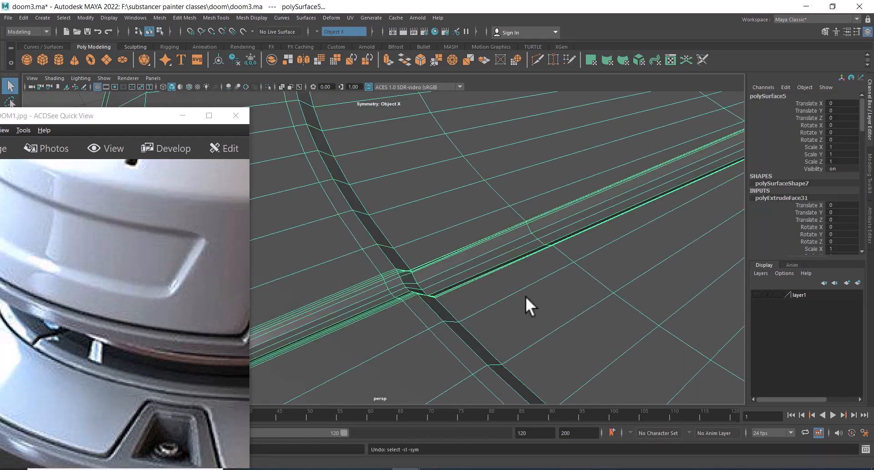
{"action": "key", "text": "ctrl+z"}
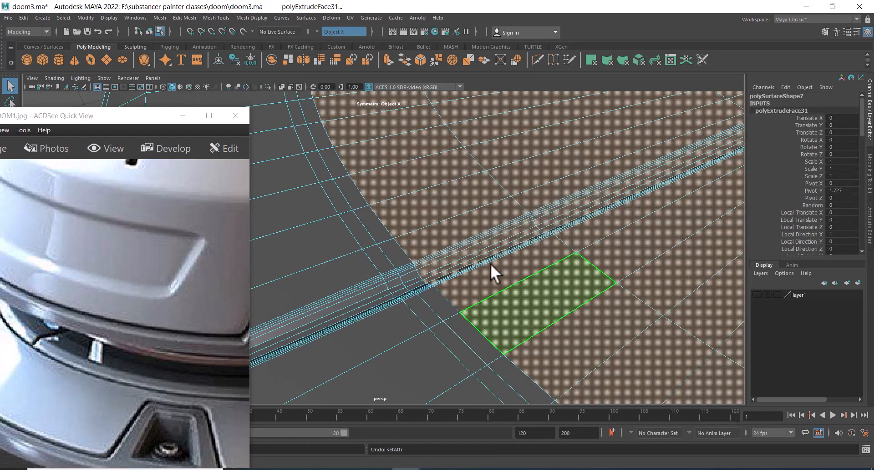
Raise the newly extruded inner faces slightly using the Move and Scale tools
{"action": "right_click_drag", "start_coordinate": [490, 263], "coordinate": [511, 266], "text": "alt"}
{"action": "right_click_drag", "start_coordinate": [553, 288], "coordinate": [489, 209], "text": "alt"}
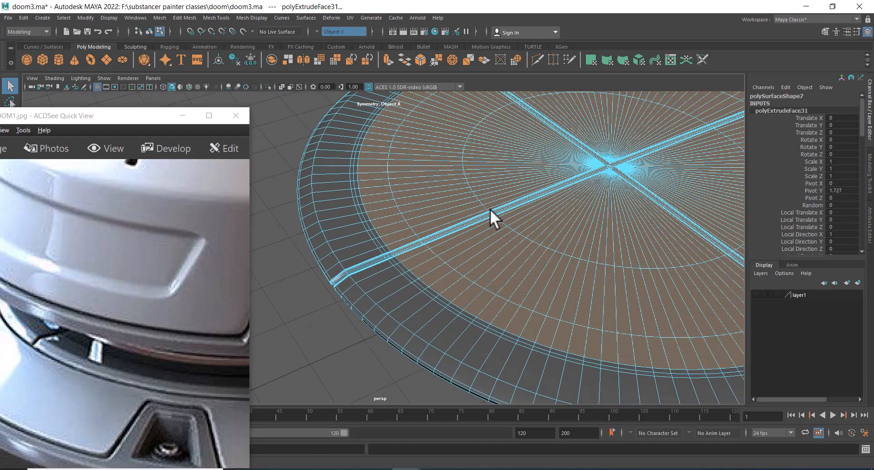
{"action": "key", "text": "w"}
{"action": "right_click_drag", "start_coordinate": [534, 193], "coordinate": [553, 184], "text": "alt"}
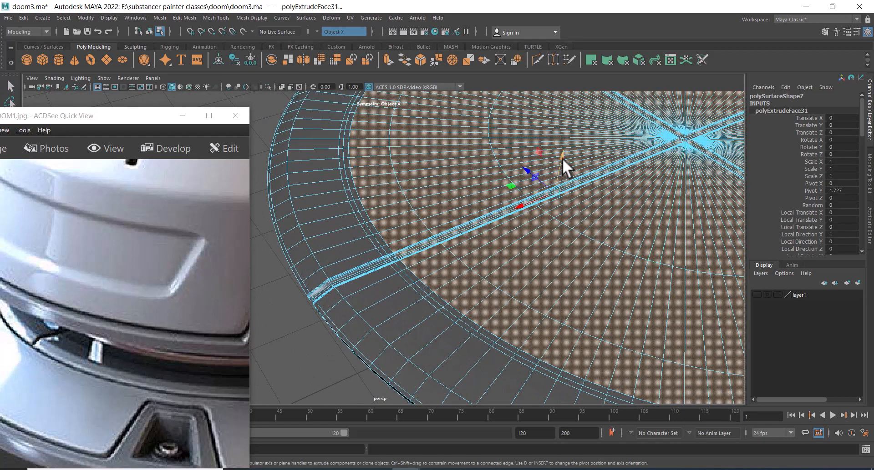
{"action": "left_click_drag", "start_coordinate": [562, 158], "coordinate": [562, 161]}
{"action": "left_click_drag", "start_coordinate": [553, 230], "coordinate": [524, 214], "text": "alt"}
{"action": "right_click_drag", "start_coordinate": [523, 213], "coordinate": [529, 184], "text": "alt"}
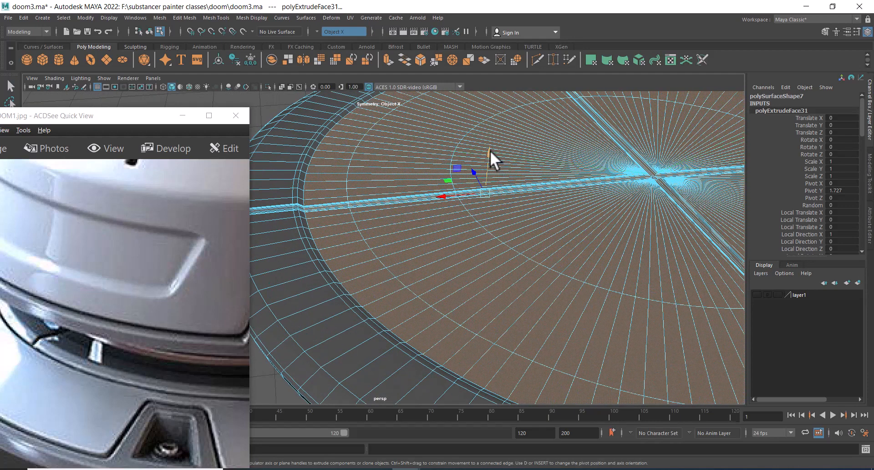
{"action": "left_click_drag", "start_coordinate": [490, 150], "coordinate": [489, 151]}
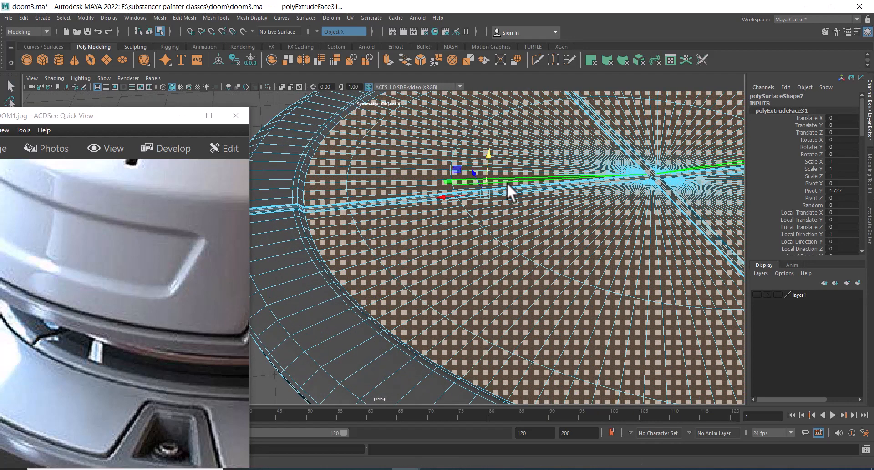
{"action": "key", "text": "r"}
{"action": "left_click_drag", "start_coordinate": [486, 192], "coordinate": [479, 194]}
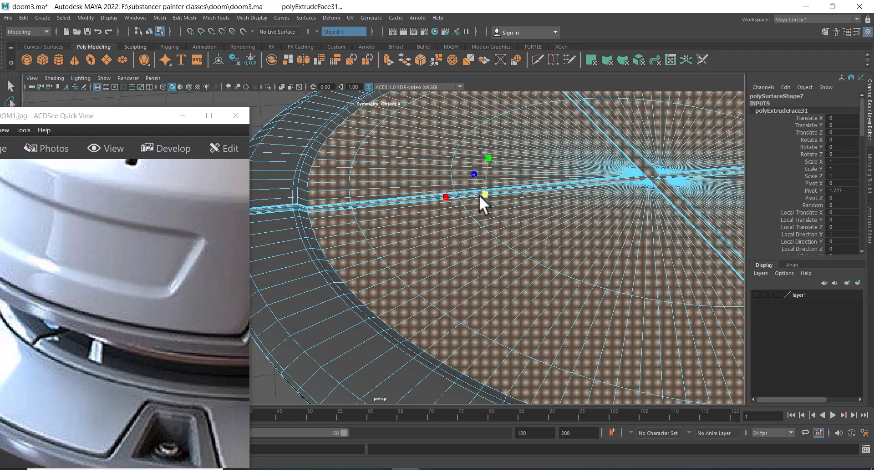
{"action": "key", "text": "w"}
{"action": "left_click_drag", "start_coordinate": [489, 154], "coordinate": [488, 156]}
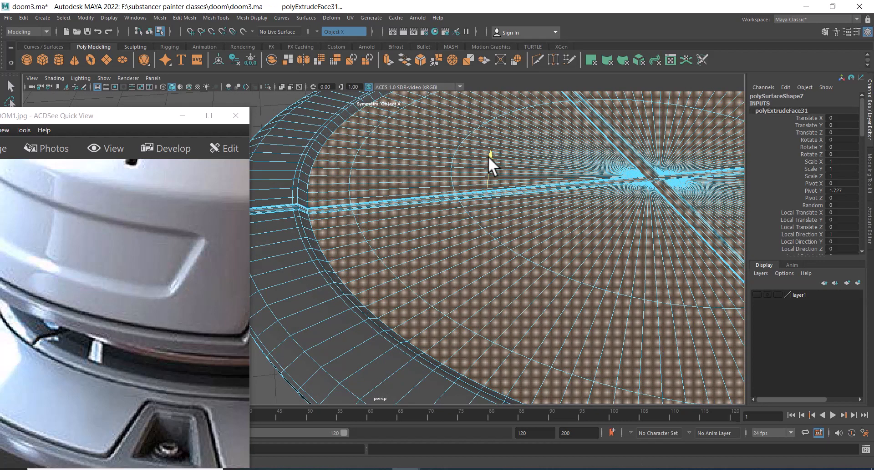
Bevel the circular edge loop around the raised inner disc with fraction 0.16 and 3 segments
{"action": "key", "text": "F8"}
{"action": "right_click_drag", "start_coordinate": [394, 183], "coordinate": [367, 81], "text": "alt"}
{"action": "left_click", "coordinate": [327, 320]}
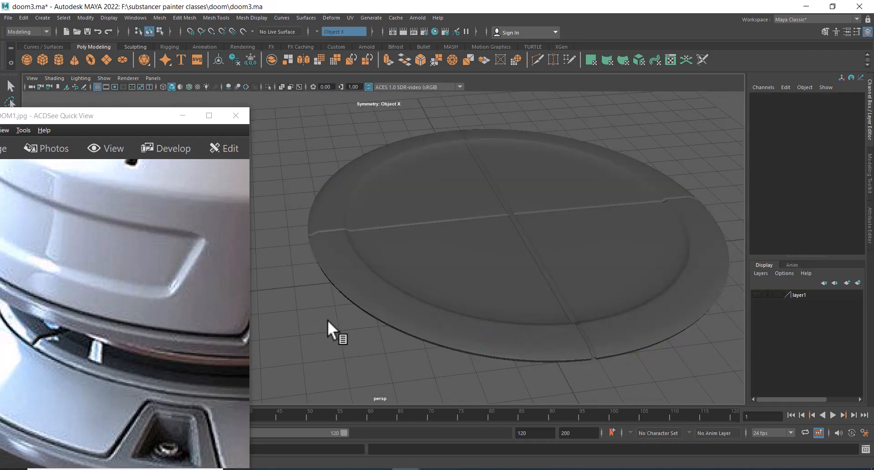
{"action": "left_click_drag", "start_coordinate": [327, 321], "coordinate": [291, 310], "text": "alt"}
{"action": "middle_click_drag", "start_coordinate": [291, 310], "coordinate": [420, 211], "text": "alt"}
{"action": "right_click_drag", "start_coordinate": [421, 211], "coordinate": [476, 212], "text": "alt"}
{"action": "left_click", "coordinate": [476, 212]}
{"action": "left_click_drag", "start_coordinate": [476, 212], "coordinate": [444, 246], "text": "alt"}
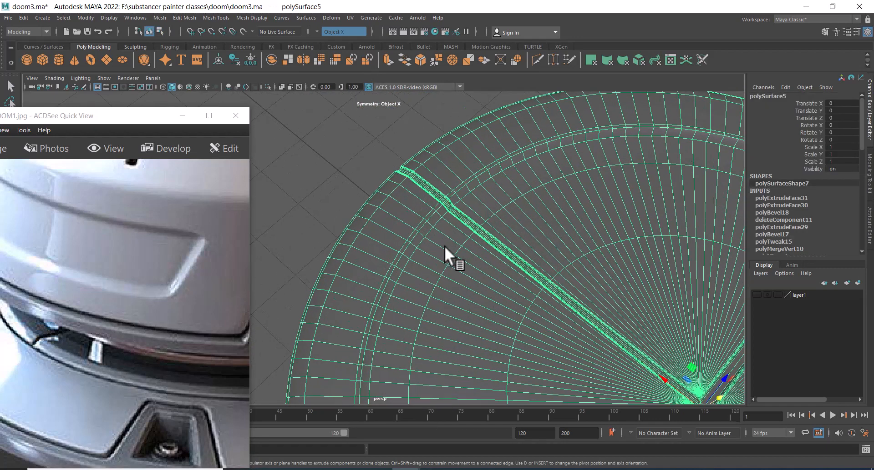
{"action": "right_click_drag", "start_coordinate": [444, 246], "coordinate": [536, 181], "text": "alt"}
{"action": "left_click", "coordinate": [468, 191]}
{"action": "double_click", "coordinate": [468, 190]}
{"action": "double_click", "coordinate": [469, 204], "text": "shift"}
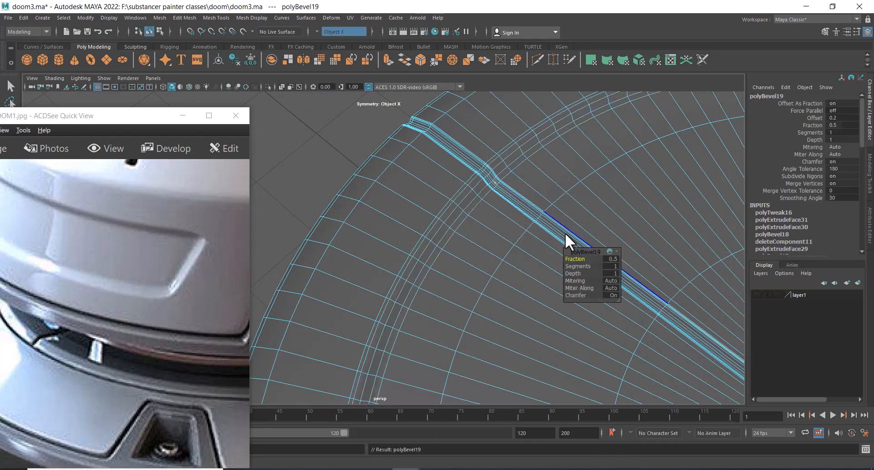
{"action": "mouse_move", "coordinate": [584, 264]}
{"action": "left_mouse_down"}
{"action": "mouse_move", "coordinate": [590, 263]}
{"action": "mouse_move", "coordinate": [552, 262]}
{"action": "mouse_move", "coordinate": [578, 257]}
{"action": "left_mouse_up"}
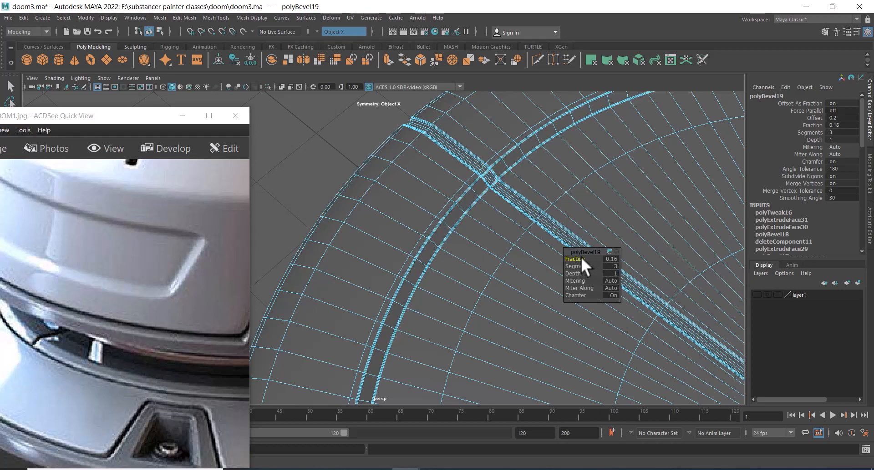
Select the edge loop along the disc's outer bottom rim and apply a bevel to it
{"action": "middle_click_drag", "start_coordinate": [581, 256], "coordinate": [420, 231], "text": "alt"}
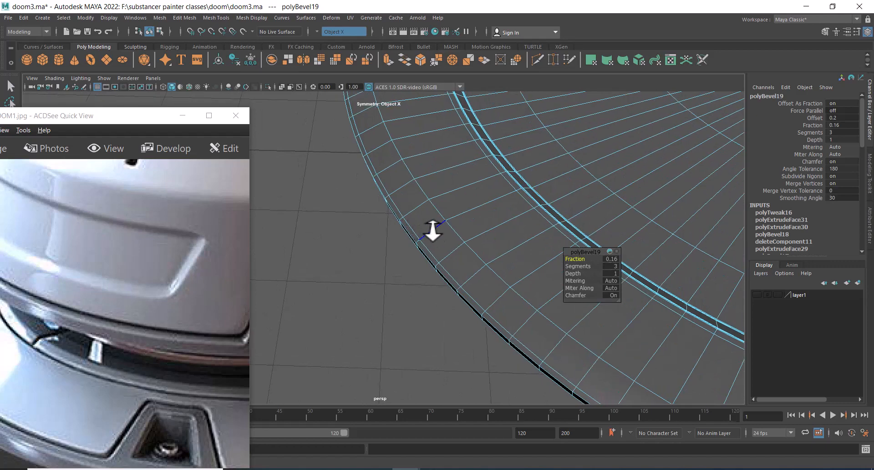
{"action": "right_click_drag", "start_coordinate": [432, 227], "coordinate": [465, 206]}
{"action": "left_click_drag", "start_coordinate": [465, 206], "coordinate": [436, 279], "text": "alt"}
{"action": "middle_click_drag", "start_coordinate": [435, 280], "coordinate": [461, 364], "text": "alt"}
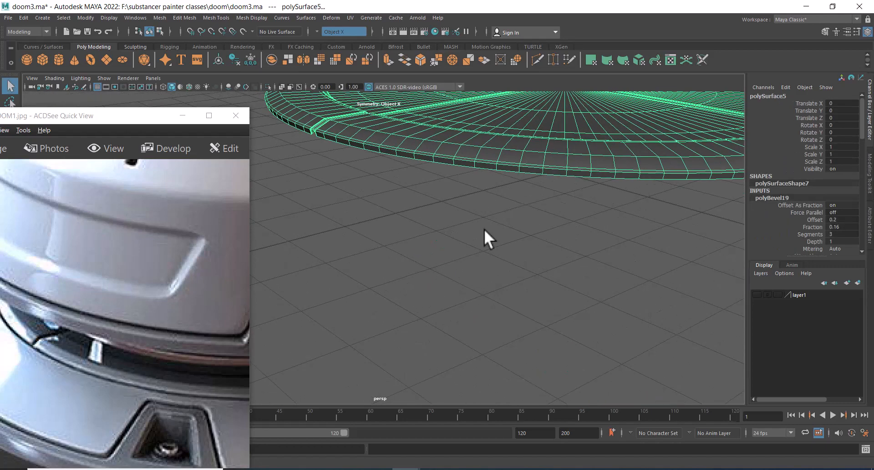
{"action": "middle_click_drag", "start_coordinate": [484, 228], "coordinate": [480, 304], "text": "alt"}
{"action": "right_click_drag", "start_coordinate": [481, 304], "coordinate": [437, 311], "text": "alt"}
{"action": "middle_click_drag", "start_coordinate": [437, 312], "coordinate": [457, 329], "text": "alt"}
{"action": "right_click_drag", "start_coordinate": [457, 329], "coordinate": [457, 328], "text": "alt"}
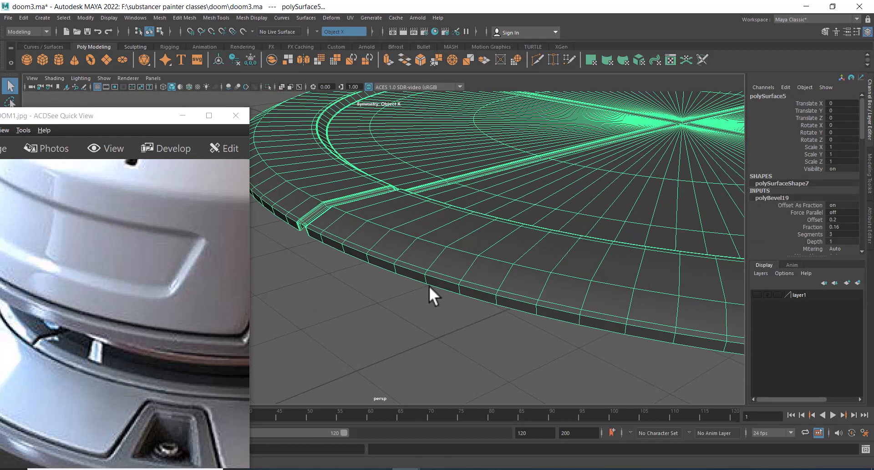
{"action": "right_click_drag", "start_coordinate": [435, 281], "coordinate": [425, 286]}
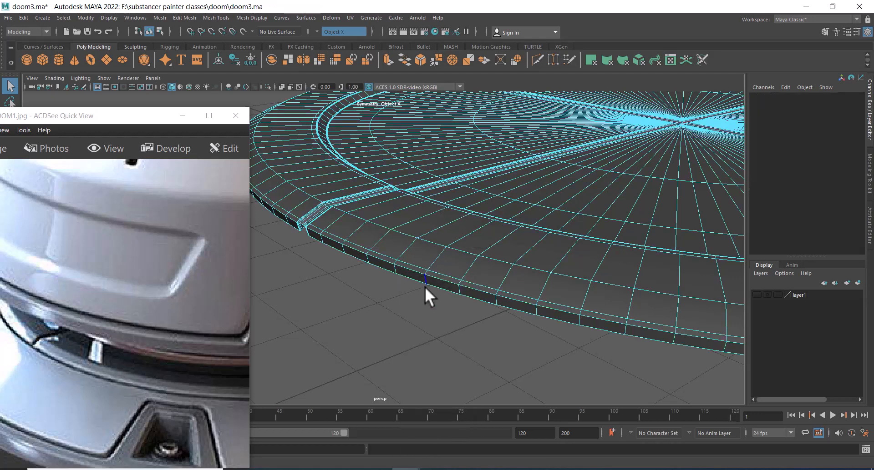
{"action": "left_click", "coordinate": [432, 278]}
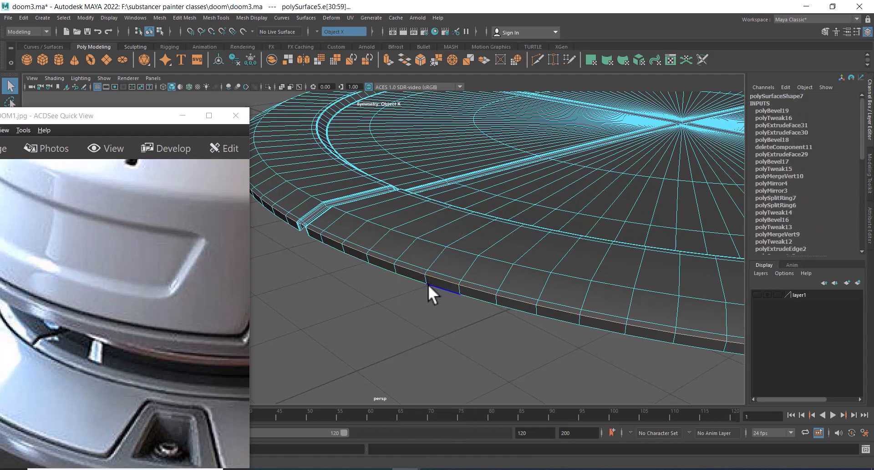
{"action": "left_click_drag", "start_coordinate": [436, 293], "coordinate": [442, 281], "text": "alt"}
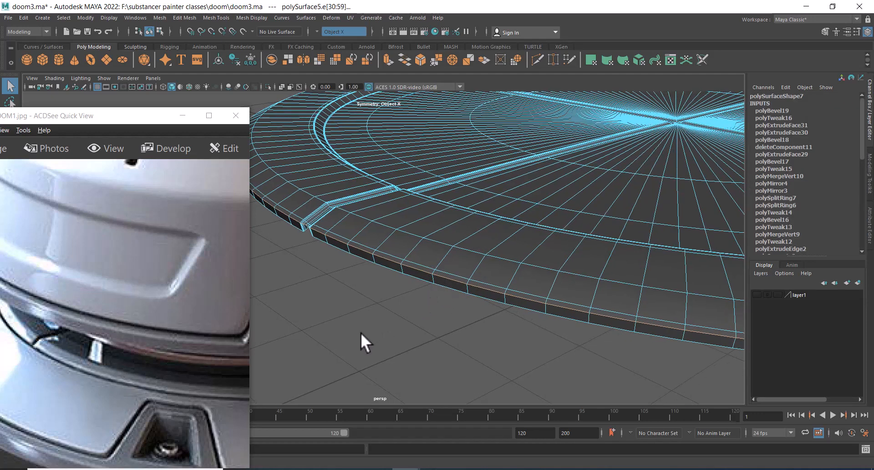
{"action": "left_click_drag", "start_coordinate": [392, 298], "coordinate": [425, 257], "text": "alt"}
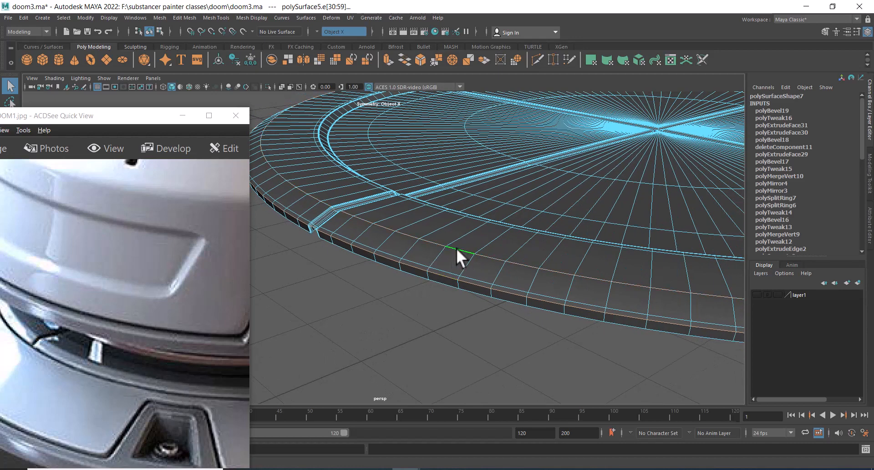
{"action": "right_click_drag", "start_coordinate": [436, 256], "coordinate": [467, 254], "text": "shift"}
{"action": "left_click_drag", "start_coordinate": [443, 281], "coordinate": [580, 293], "text": "alt"}
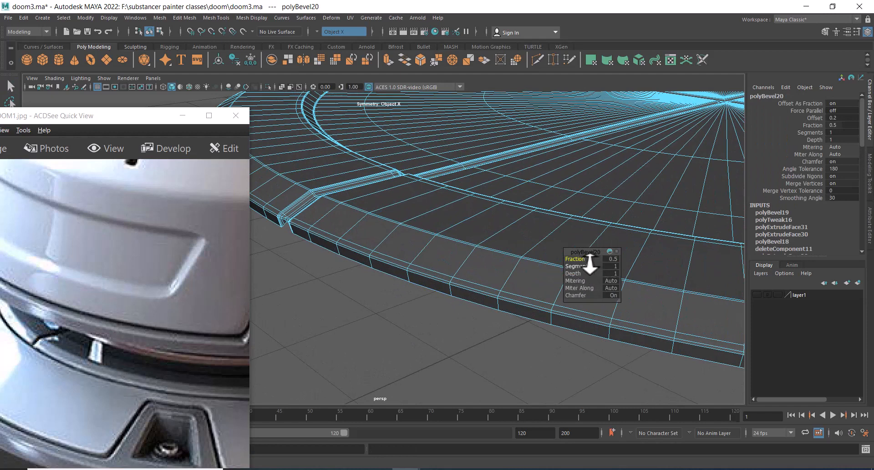
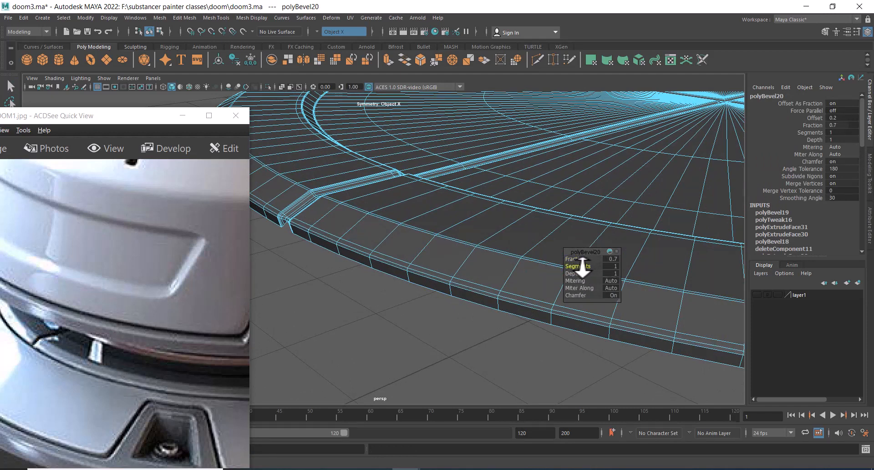
Adjust the segment count of the bevel on the disc's outer bottom rim and inspect the bevelled disc
{"action": "left_click_drag", "start_coordinate": [584, 267], "coordinate": [621, 271]}
{"action": "right_click_drag", "start_coordinate": [455, 241], "coordinate": [497, 137], "text": "alt"}
{"action": "left_click", "coordinate": [414, 282]}
{"action": "right_click_drag", "start_coordinate": [414, 282], "coordinate": [383, 266], "text": "alt"}
{"action": "left_click_drag", "start_coordinate": [383, 266], "coordinate": [452, 302], "text": "alt"}
{"action": "right_click_drag", "start_coordinate": [453, 302], "coordinate": [511, 220], "text": "alt"}
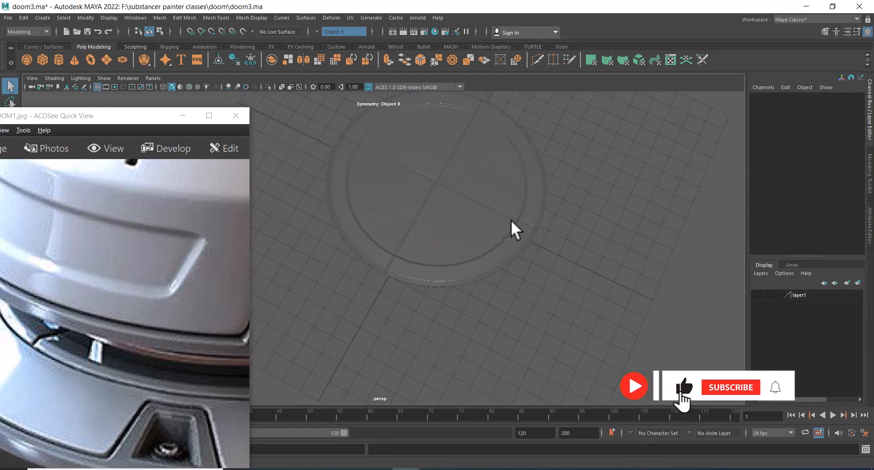
{"action": "left_click_drag", "start_coordinate": [511, 220], "coordinate": [550, 257], "text": "alt"}
{"action": "right_click_drag", "start_coordinate": [550, 256], "coordinate": [517, 226], "text": "alt"}
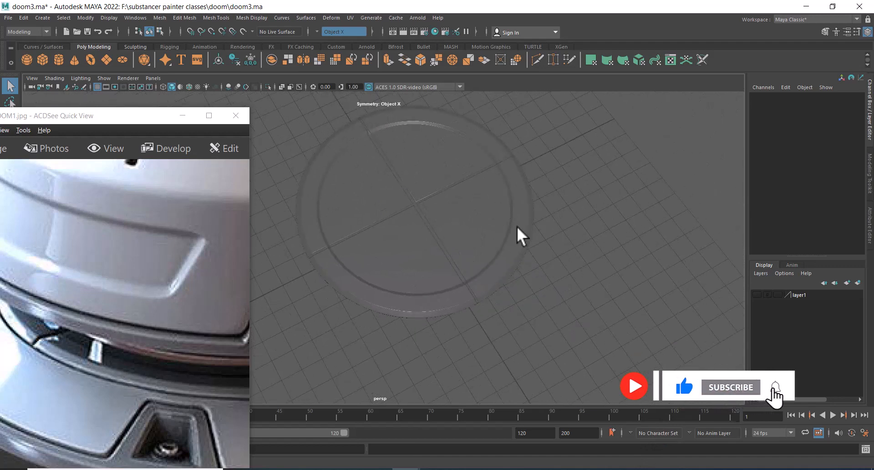
Unhide all hidden objects and compare the full housing and base with the reference image
{"action": "key", "text": "ctrl+shift+h"}
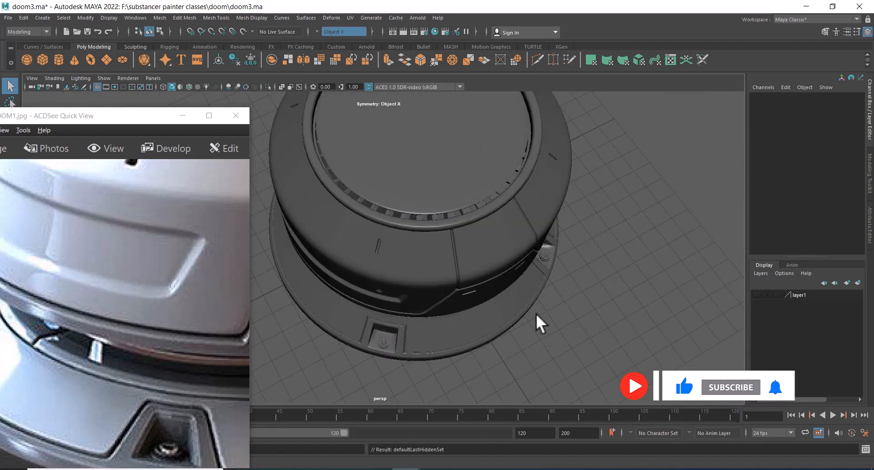
{"action": "right_click_drag", "start_coordinate": [536, 313], "coordinate": [484, 255], "text": "alt"}
{"action": "left_click_drag", "start_coordinate": [483, 255], "coordinate": [486, 192], "text": "alt"}
{"action": "right_click_drag", "start_coordinate": [486, 191], "coordinate": [512, 213], "text": "alt"}
{"action": "left_click_drag", "start_coordinate": [512, 214], "coordinate": [509, 178], "text": "alt"}
{"action": "right_click_drag", "start_coordinate": [509, 178], "coordinate": [491, 246], "text": "alt"}
{"action": "left_click_drag", "start_coordinate": [172, 387], "coordinate": [177, 374]}
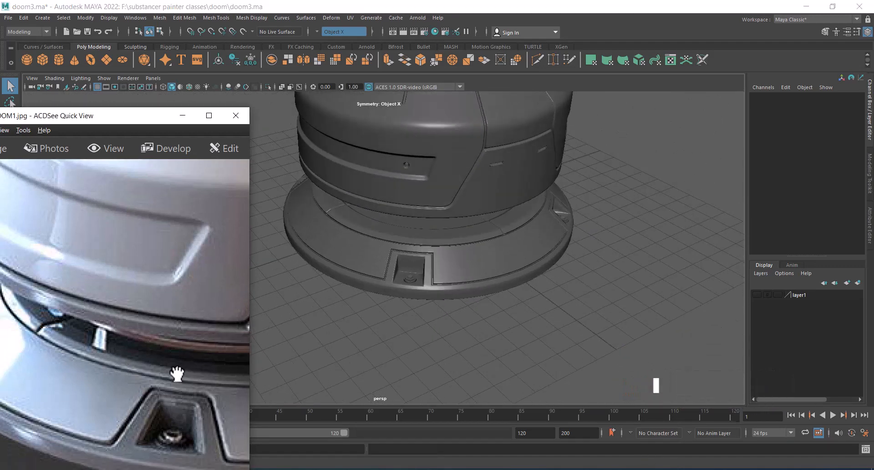
{"action": "scroll", "coordinate": [190, 370], "scroll_direction": "down", "scroll_amount": 2}
{"action": "scroll", "coordinate": [180, 371], "scroll_direction": "down", "scroll_amount": 3}
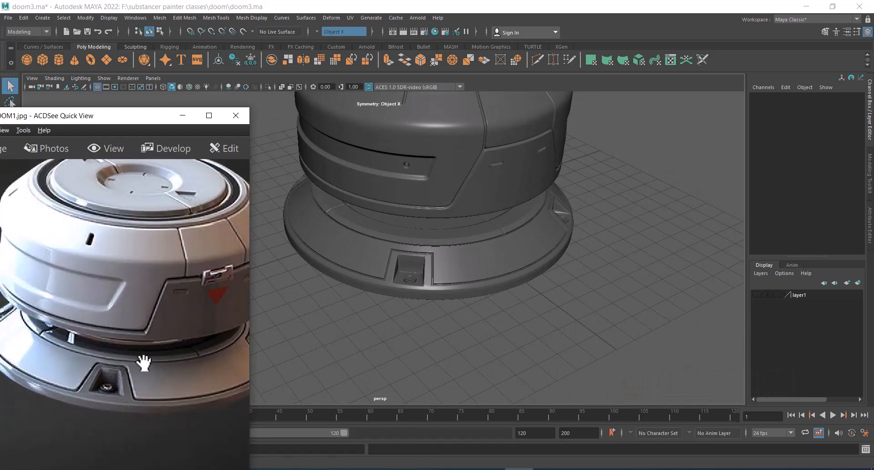
{"action": "left_click_drag", "start_coordinate": [549, 320], "coordinate": [474, 242], "text": "alt"}
{"action": "right_click_drag", "start_coordinate": [474, 242], "coordinate": [492, 267], "text": "alt"}
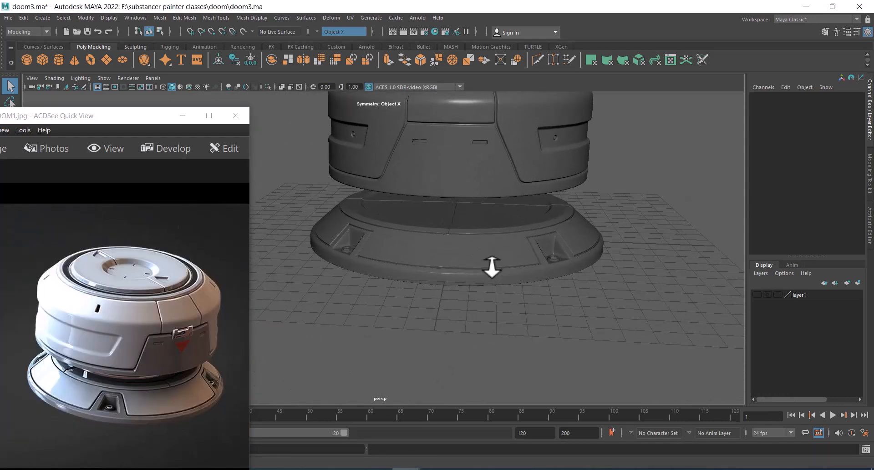
Select the faces on the underside of the upper housing body and extrude them
{"action": "left_click_drag", "start_coordinate": [555, 230], "coordinate": [485, 167], "text": "alt"}
{"action": "left_click", "coordinate": [493, 165]}
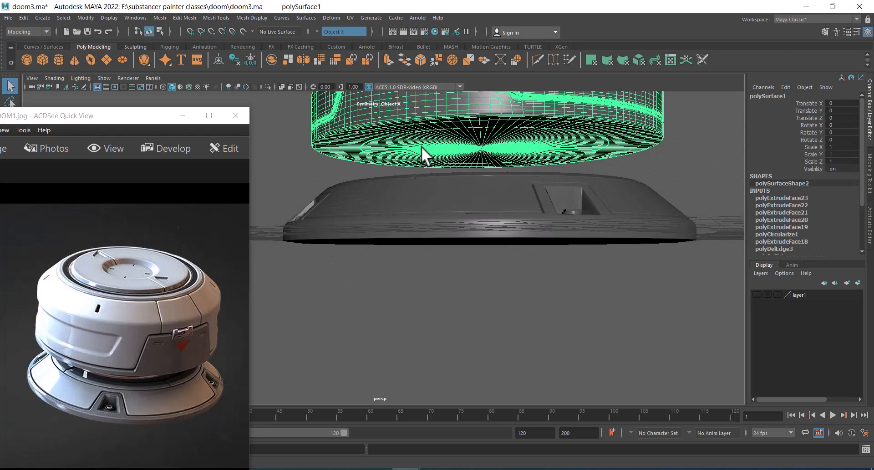
{"action": "left_click_drag", "start_coordinate": [610, 155], "coordinate": [627, 155], "text": "alt"}
{"action": "left_click_drag", "start_coordinate": [160, 409], "coordinate": [117, 360]}
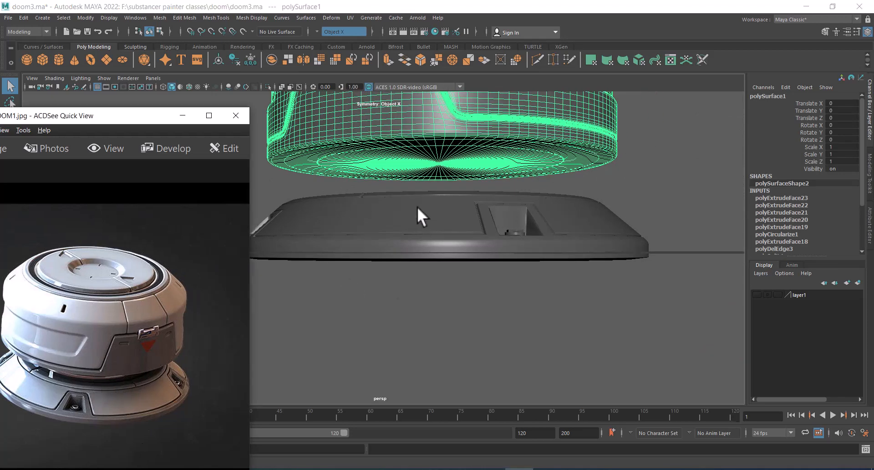
{"action": "left_click_drag", "start_coordinate": [495, 224], "coordinate": [590, 171], "text": "alt"}
{"action": "right_click_drag", "start_coordinate": [675, 149], "coordinate": [460, 155]}
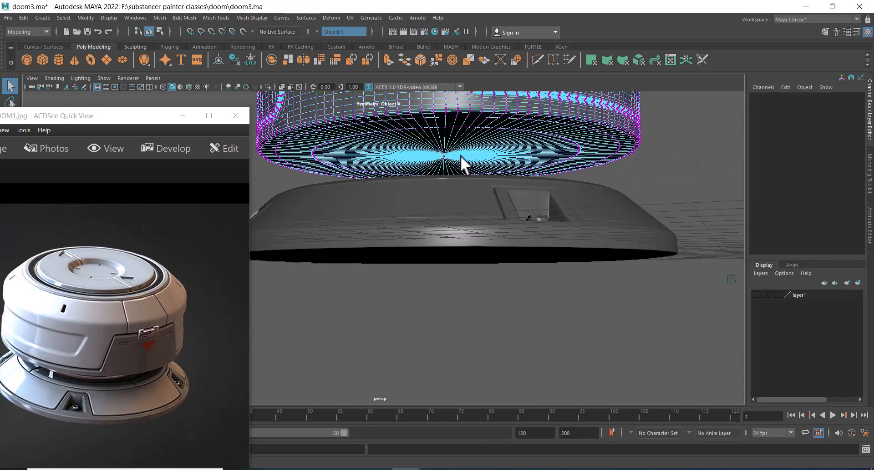
{"action": "left_click", "coordinate": [444, 155]}
{"action": "right_click_drag", "start_coordinate": [649, 147], "coordinate": [648, 182], "text": "ctrl"}
{"action": "right_click_drag", "start_coordinate": [676, 121], "coordinate": [673, 146], "text": "shift"}
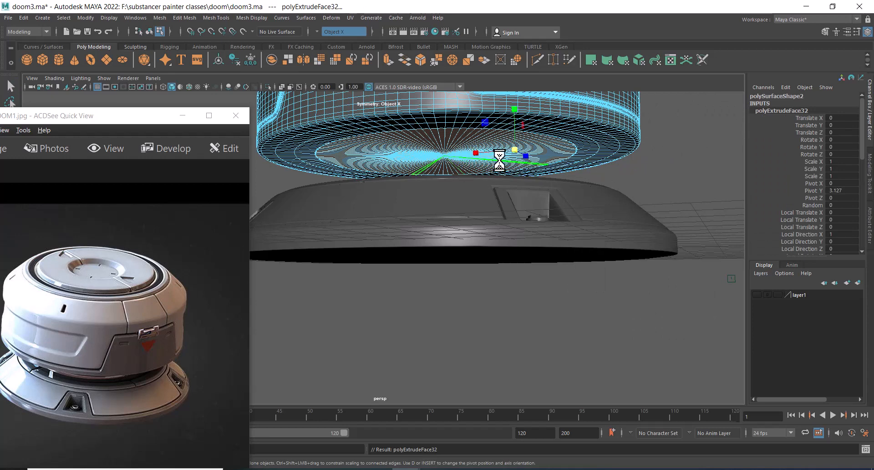
{"action": "left_click_drag", "start_coordinate": [666, 167], "coordinate": [667, 100]}
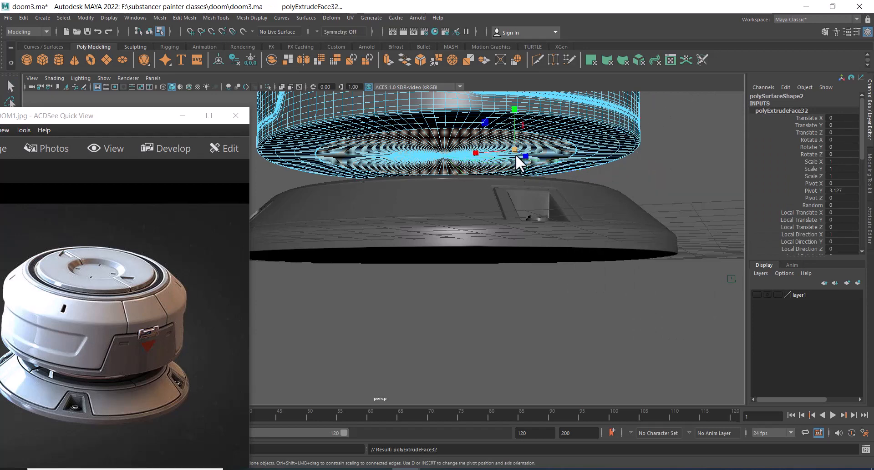
{"action": "left_click_drag", "start_coordinate": [516, 155], "coordinate": [509, 152]}
{"action": "key", "text": "ctrl+z"}
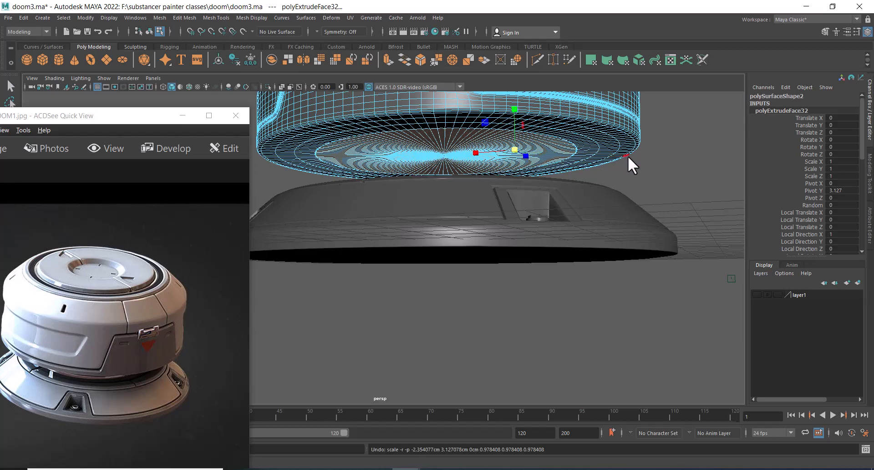
{"action": "right_click_drag", "start_coordinate": [663, 137], "coordinate": [663, 137], "text": "shift"}
{"action": "key", "text": "1"}
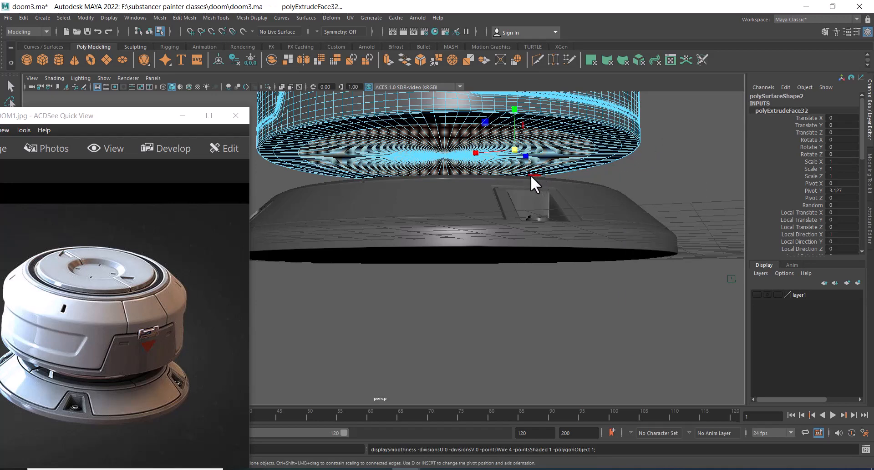
Extrude the underside faces again, moving and scaling the new extrusion down into the base ring
{"action": "left_click_drag", "start_coordinate": [518, 150], "coordinate": [446, 190]}
{"action": "left_click_drag", "start_coordinate": [679, 166], "coordinate": [677, 180], "text": "alt"}
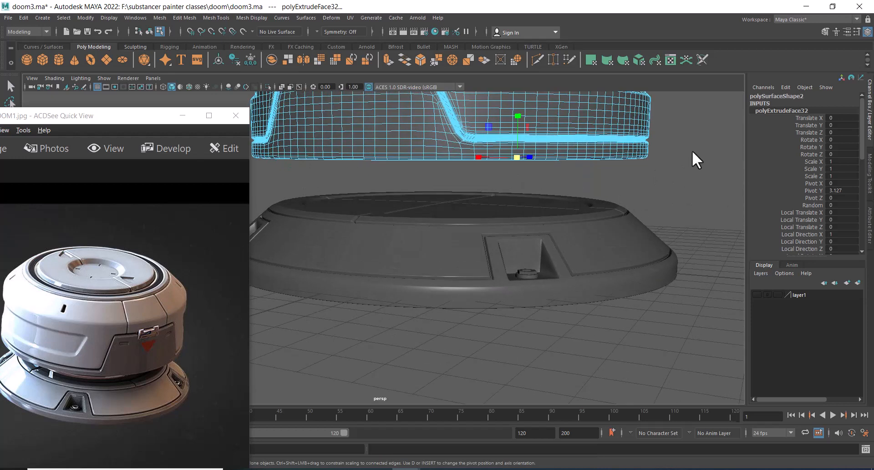
{"action": "right_click_drag", "start_coordinate": [692, 150], "coordinate": [678, 179], "text": "shift"}
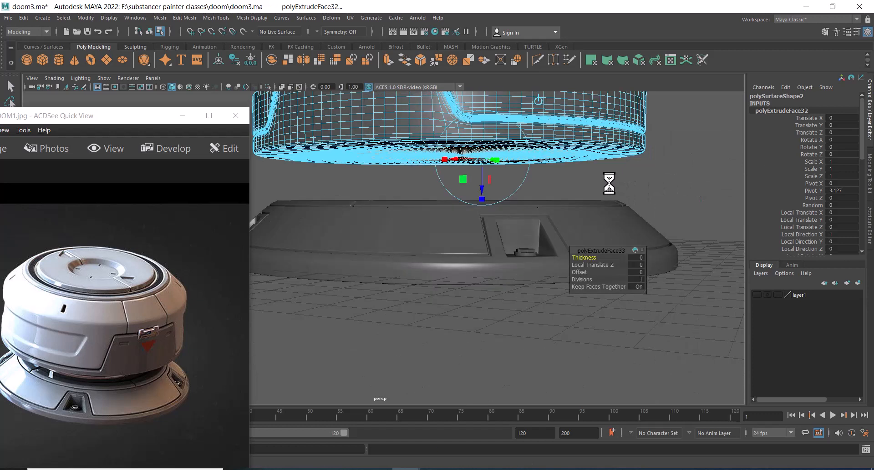
{"action": "left_click_drag", "start_coordinate": [480, 196], "coordinate": [494, 223]}
{"action": "key", "text": "r"}
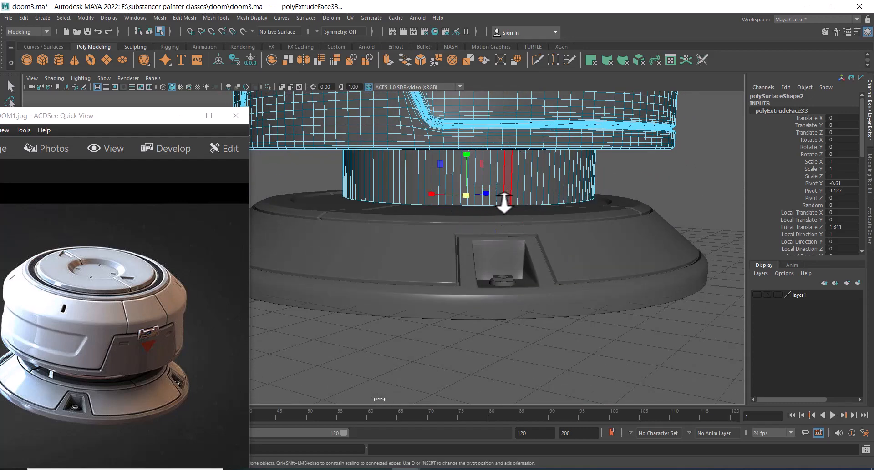
{"action": "left_click_drag", "start_coordinate": [466, 199], "coordinate": [464, 217], "text": "alt"}
{"action": "right_click_drag", "start_coordinate": [464, 216], "coordinate": [500, 226], "text": "alt"}
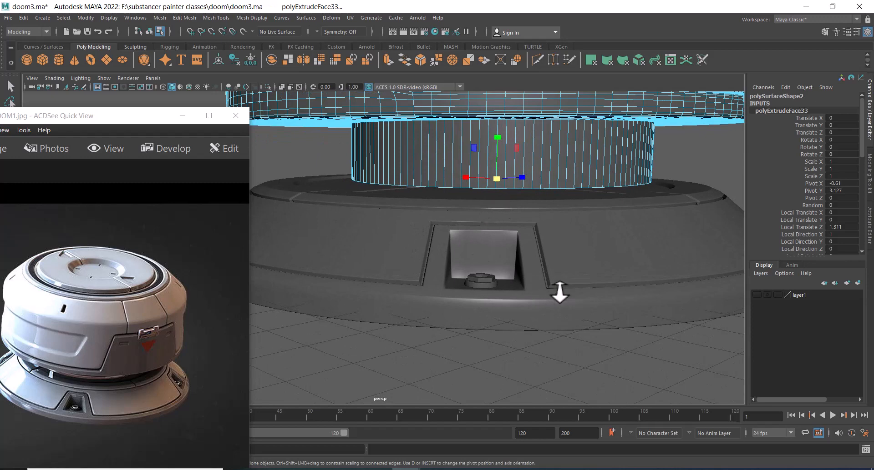
{"action": "left_click_drag", "start_coordinate": [496, 185], "coordinate": [504, 217], "text": "alt"}
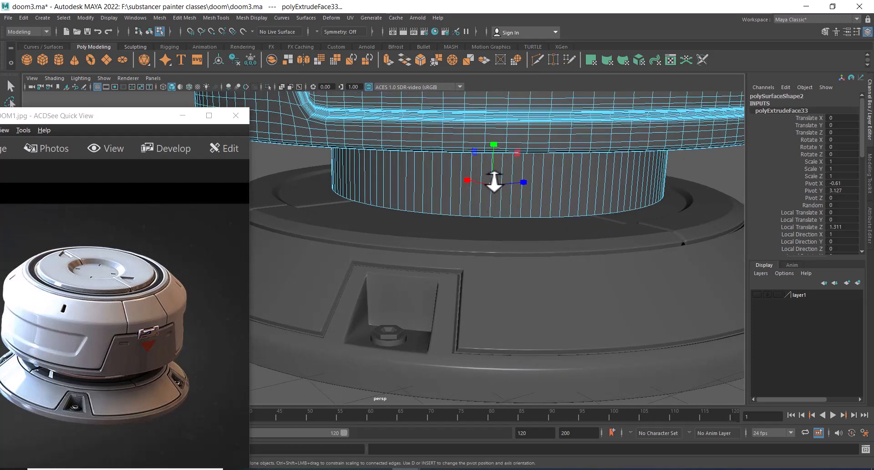
Select the top cap disc of the housing and raise it slightly
{"action": "scroll", "coordinate": [493, 182], "scroll_direction": "down", "scroll_amount": 10}
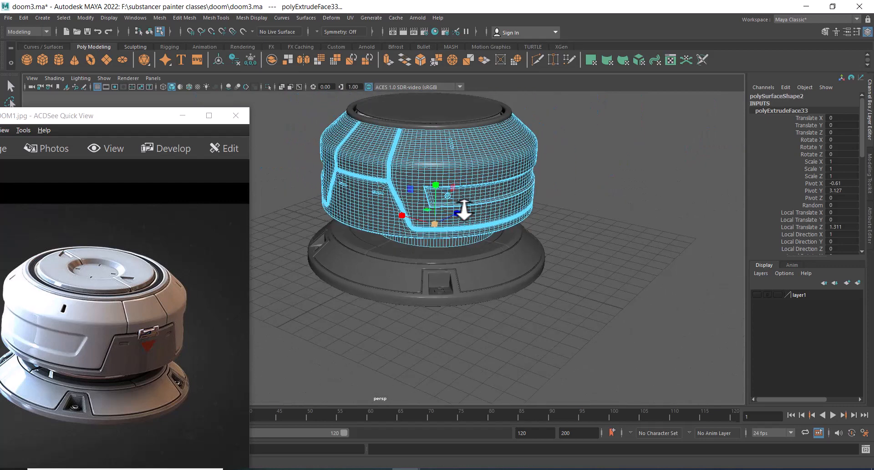
{"action": "scroll", "coordinate": [463, 210], "scroll_direction": "up", "scroll_amount": 10}
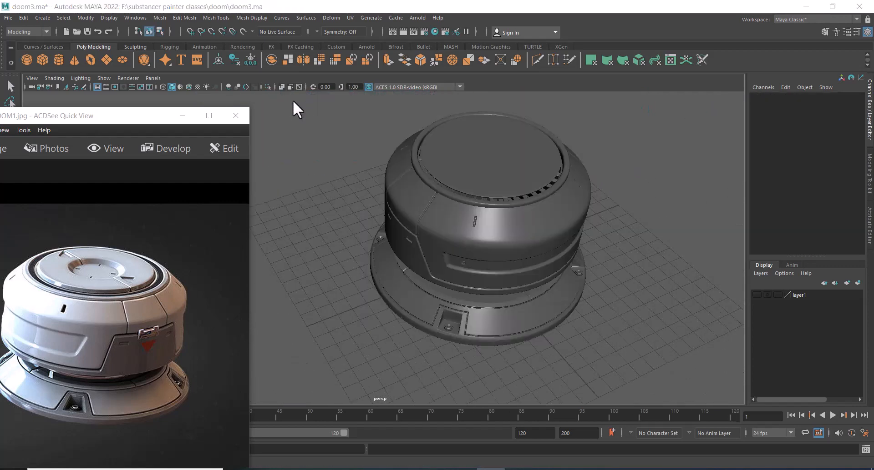
{"action": "left_click", "coordinate": [221, 109]}
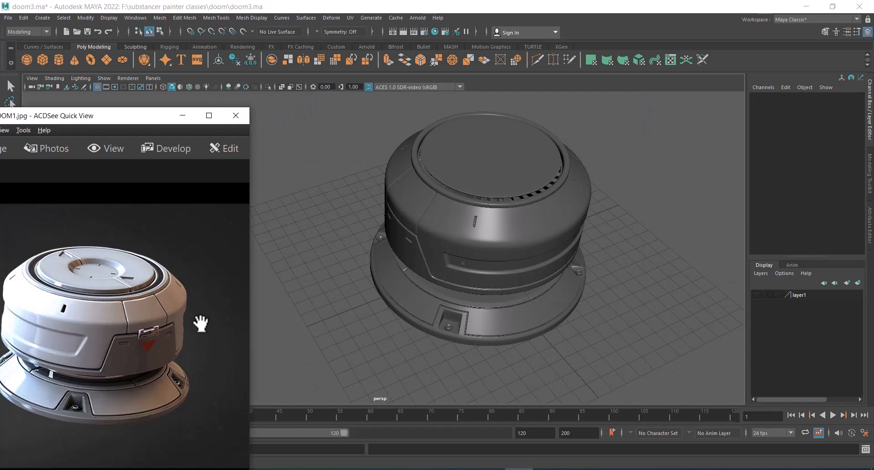
{"action": "scroll", "coordinate": [140, 291], "scroll_direction": "up", "scroll_amount": 2}
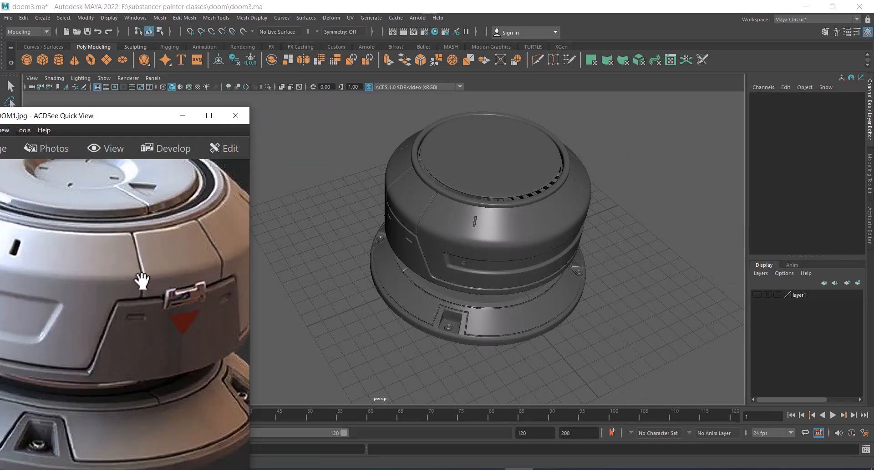
{"action": "left_click_drag", "start_coordinate": [141, 281], "coordinate": [212, 345]}
{"action": "left_click_drag", "start_coordinate": [549, 218], "coordinate": [511, 187], "text": "alt"}
{"action": "scroll", "coordinate": [553, 226], "scroll_direction": "up", "scroll_amount": 2}
{"action": "middle_click_drag", "start_coordinate": [511, 187], "coordinate": [518, 234], "text": "alt"}
{"action": "right_click_drag", "start_coordinate": [517, 234], "coordinate": [577, 244], "text": "alt"}
{"action": "left_click", "coordinate": [550, 224]}
{"action": "middle_click_drag", "start_coordinate": [576, 244], "coordinate": [528, 265], "text": "alt"}
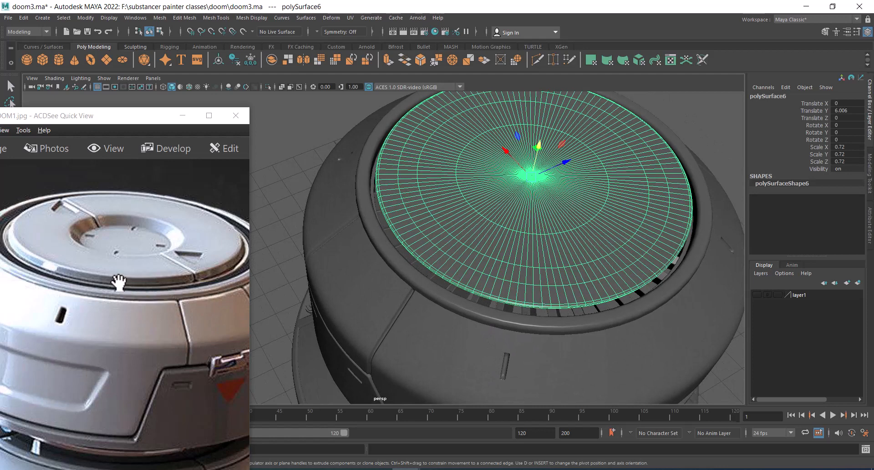
{"action": "left_click_drag", "start_coordinate": [92, 274], "coordinate": [133, 279]}
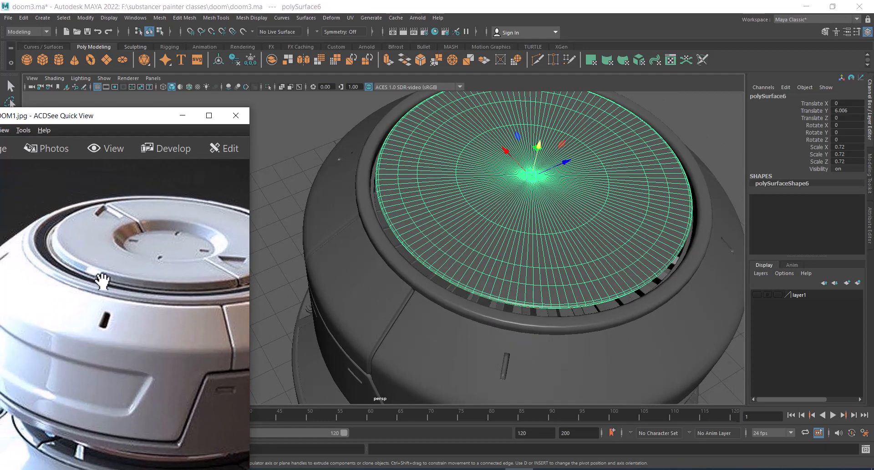
{"action": "scroll", "coordinate": [78, 279], "scroll_direction": "up", "scroll_amount": 2}
{"action": "left_click_drag", "start_coordinate": [347, 281], "coordinate": [496, 223], "text": "alt"}
{"action": "left_click_drag", "start_coordinate": [535, 190], "coordinate": [514, 169], "text": "alt"}
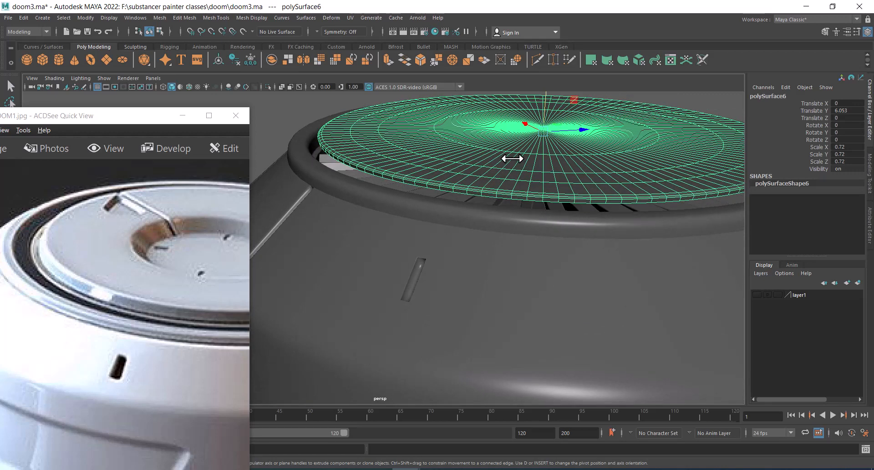
{"action": "right_click_drag", "start_coordinate": [513, 159], "coordinate": [523, 87]}
Select the cap disc's outer rim edge loop and extrude it upward with local translate Z about 0.112
{"action": "double_click", "coordinate": [514, 198]}
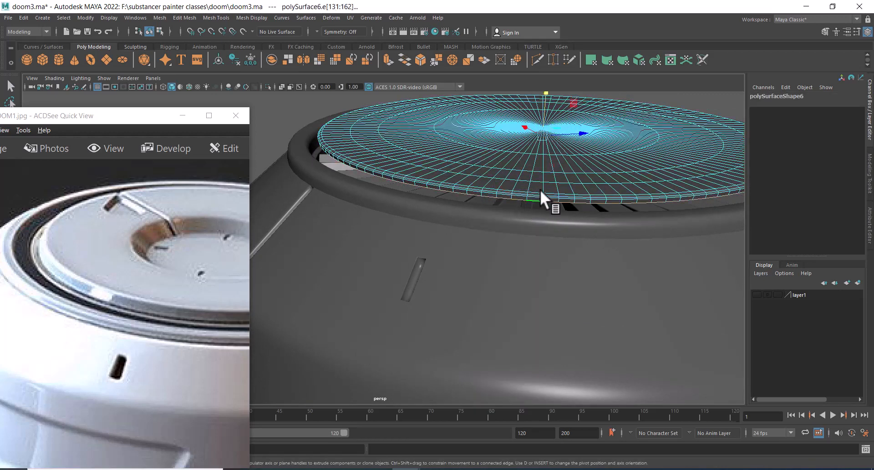
{"action": "left_click_drag", "start_coordinate": [545, 98], "coordinate": [512, 184]}
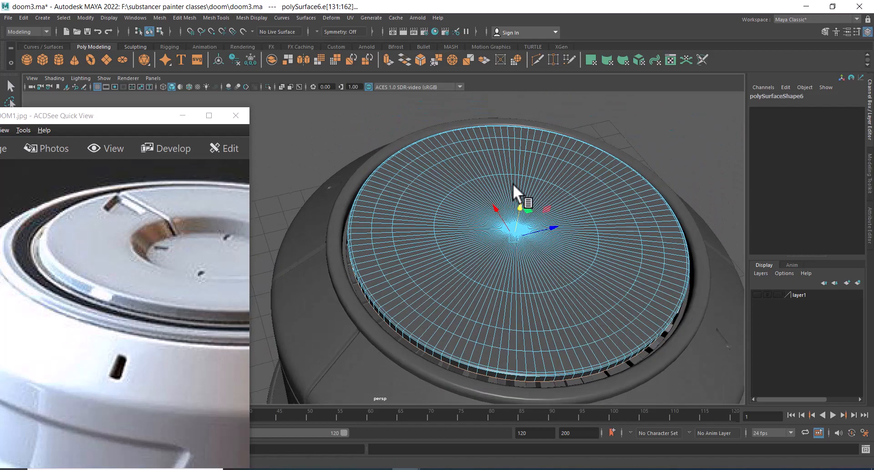
{"action": "scroll", "coordinate": [508, 189], "scroll_direction": "up", "scroll_amount": 3}
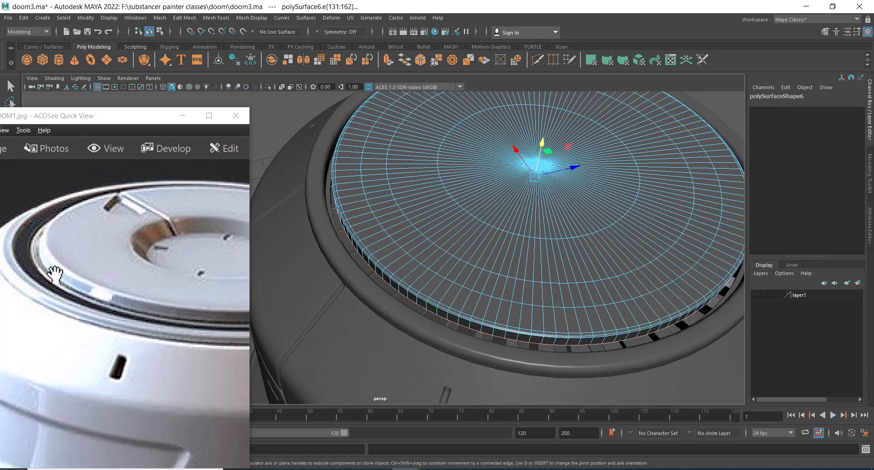
{"action": "right_click", "coordinate": [536, 175], "text": "shift"}
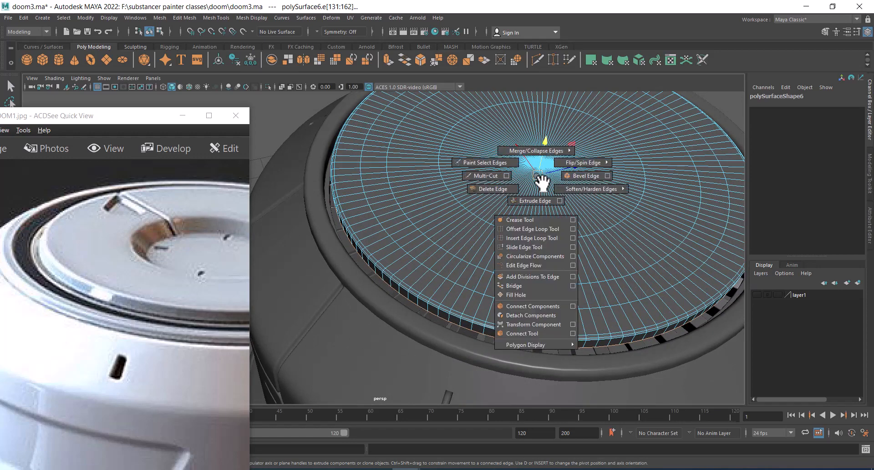
{"action": "right_click_drag", "start_coordinate": [536, 210], "coordinate": [479, 225], "text": "shift"}
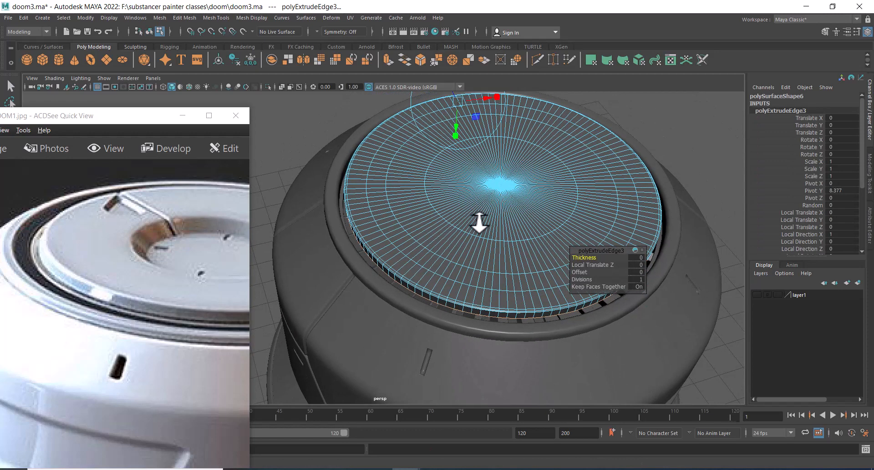
{"action": "left_click_drag", "start_coordinate": [479, 224], "coordinate": [497, 194], "text": "alt"}
{"action": "middle_click_drag", "start_coordinate": [497, 195], "coordinate": [541, 273], "text": "alt"}
{"action": "right_click_drag", "start_coordinate": [480, 255], "coordinate": [504, 255], "text": "alt"}
{"action": "left_click_drag", "start_coordinate": [503, 255], "coordinate": [518, 273], "text": "alt"}
{"action": "right_click_drag", "start_coordinate": [519, 273], "coordinate": [527, 279], "text": "alt"}
{"action": "left_click_drag", "start_coordinate": [527, 279], "coordinate": [505, 284], "text": "alt"}
{"action": "right_click_drag", "start_coordinate": [506, 285], "coordinate": [527, 272], "text": "alt"}
{"action": "left_click_drag", "start_coordinate": [517, 129], "coordinate": [510, 129]}
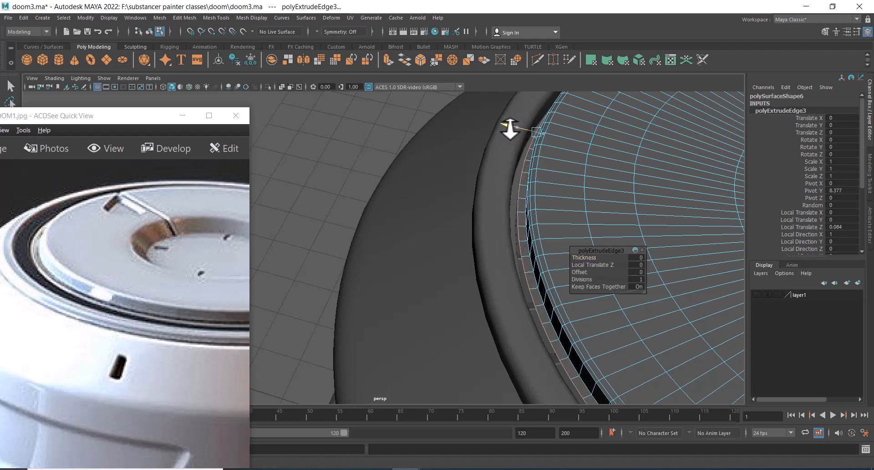
{"action": "left_click_drag", "start_coordinate": [510, 129], "coordinate": [507, 130]}
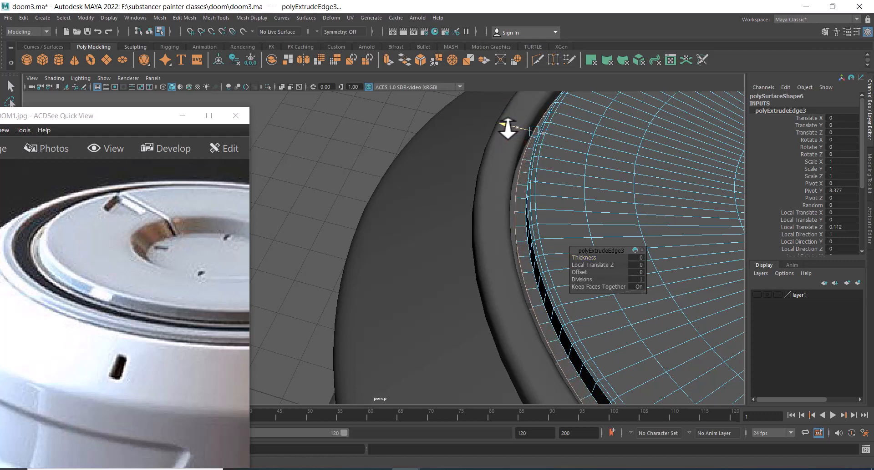
Pull the cap rim's edge-loop extrusion up to about 0.112 local translate Z
{"action": "left_click_drag", "start_coordinate": [580, 164], "coordinate": [591, 142], "text": "alt"}
{"action": "middle_click_drag", "start_coordinate": [591, 142], "coordinate": [581, 162], "text": "alt"}
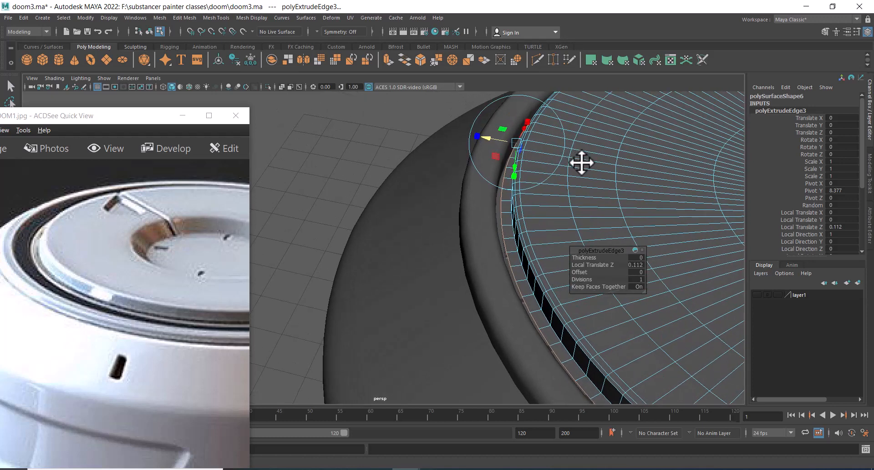
{"action": "right_click_drag", "start_coordinate": [576, 141], "coordinate": [606, 173], "text": "shift"}
Extrude the rim edge loop again, pulling it down about -0.037 local Z and about 0.024 local Y
{"action": "right_click_drag", "start_coordinate": [553, 214], "coordinate": [585, 187], "text": "alt"}
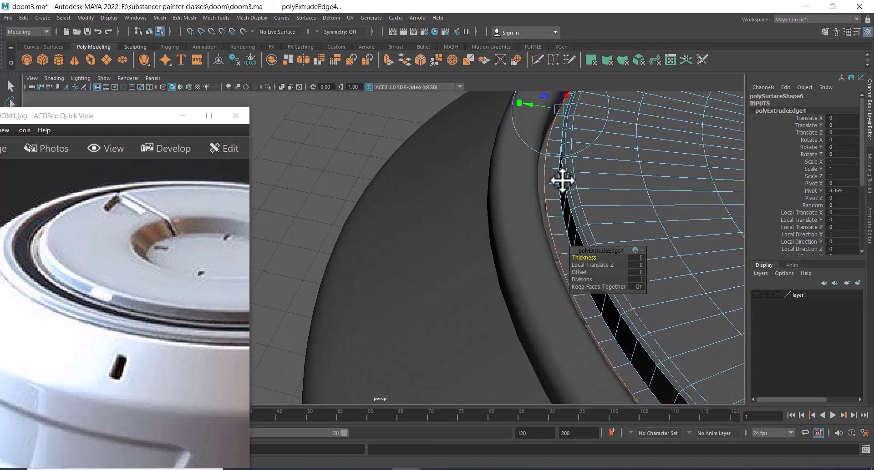
{"action": "middle_click_drag", "start_coordinate": [562, 179], "coordinate": [534, 228], "text": "alt"}
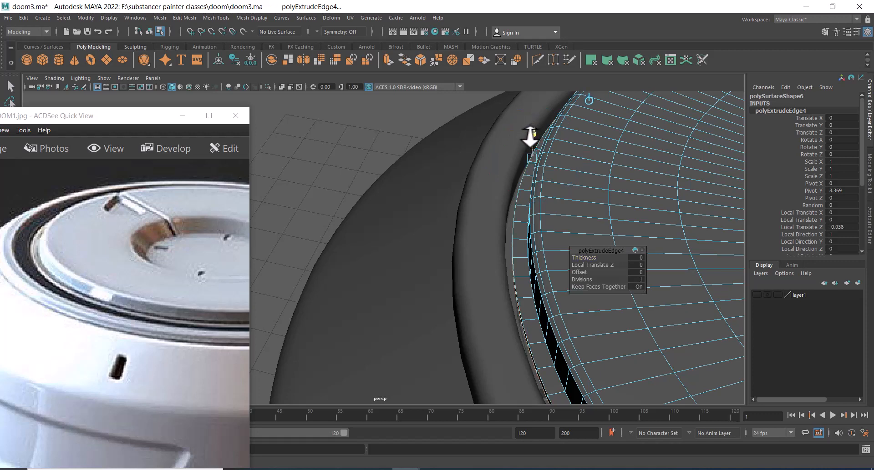
{"action": "left_click_drag", "start_coordinate": [517, 156], "coordinate": [507, 155]}
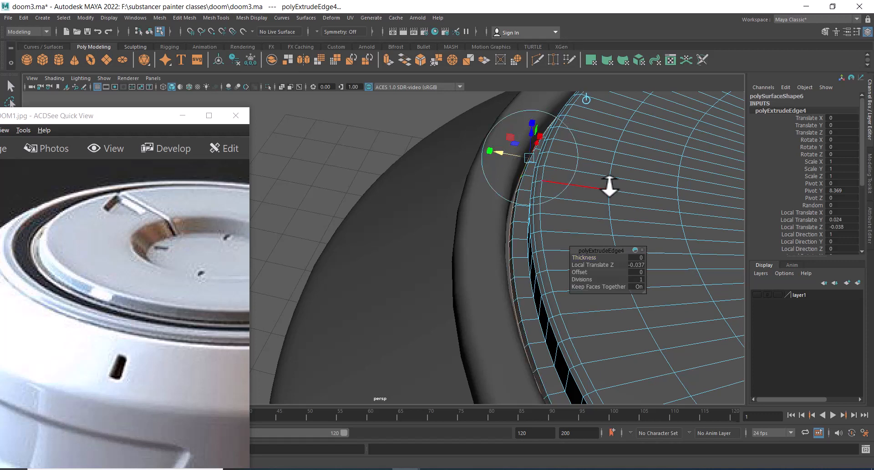
{"action": "right_click_drag", "start_coordinate": [610, 164], "coordinate": [602, 192], "text": "shift"}
Extrude the rim edge loop once more to about 0.035 local Z and -0.014 local Y
{"action": "left_click_drag", "start_coordinate": [511, 148], "coordinate": [507, 148]}
{"action": "left_click_drag", "start_coordinate": [596, 185], "coordinate": [575, 229], "text": "alt"}
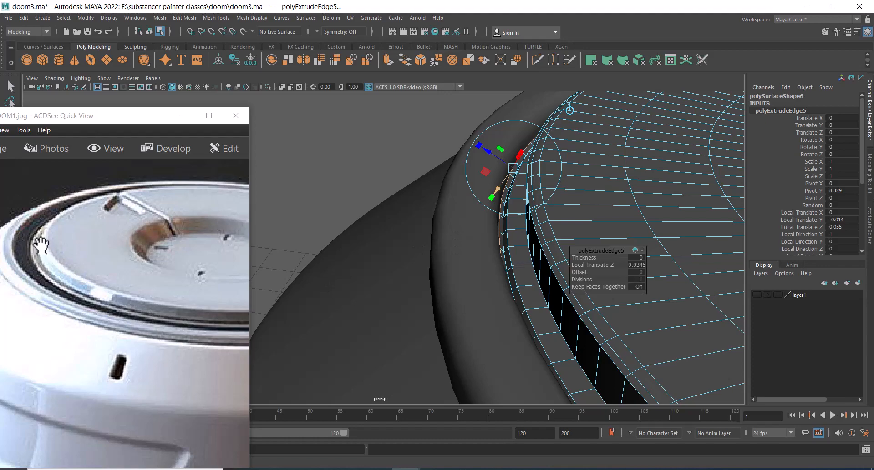
{"action": "right_click_drag", "start_coordinate": [587, 201], "coordinate": [557, 152], "text": "alt"}
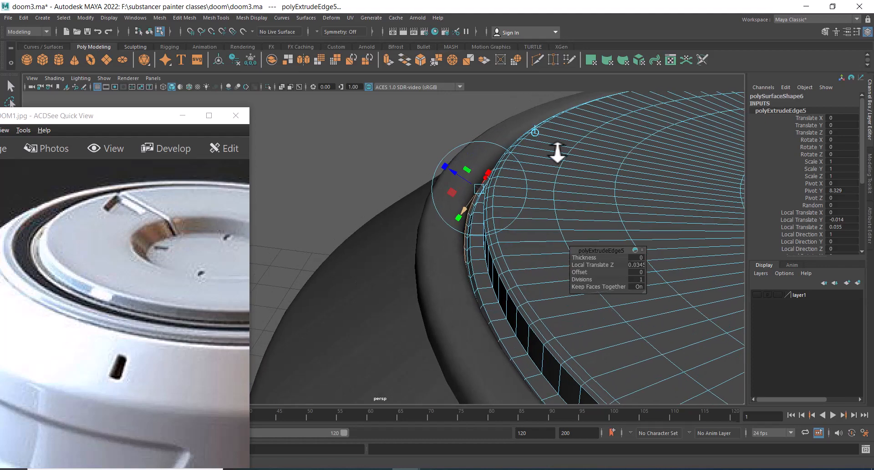
{"action": "right_click_drag", "start_coordinate": [606, 164], "coordinate": [677, 123]}
Select the cap disc object and scale it uniformly down to about 0.678
{"action": "right_click_drag", "start_coordinate": [605, 207], "coordinate": [493, 236], "text": "alt"}
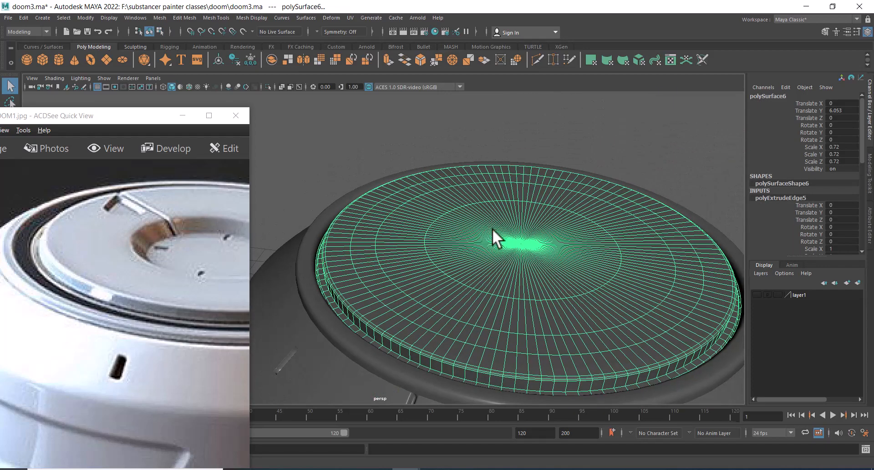
{"action": "key", "text": "r"}
{"action": "left_click_drag", "start_coordinate": [519, 247], "coordinate": [502, 264]}
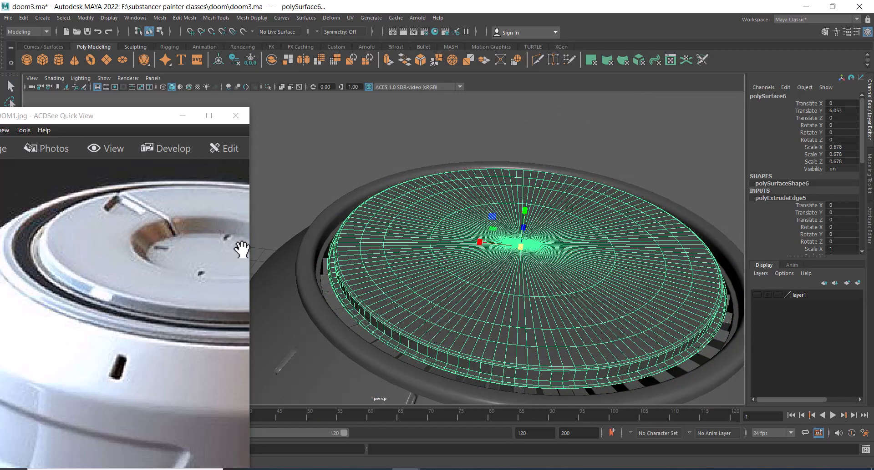
{"action": "right_click_drag", "start_coordinate": [364, 257], "coordinate": [451, 269], "text": "alt"}
{"action": "middle_click_drag", "start_coordinate": [450, 269], "coordinate": [557, 292], "text": "alt"}
{"action": "left_click_drag", "start_coordinate": [513, 246], "coordinate": [520, 201], "text": "alt"}
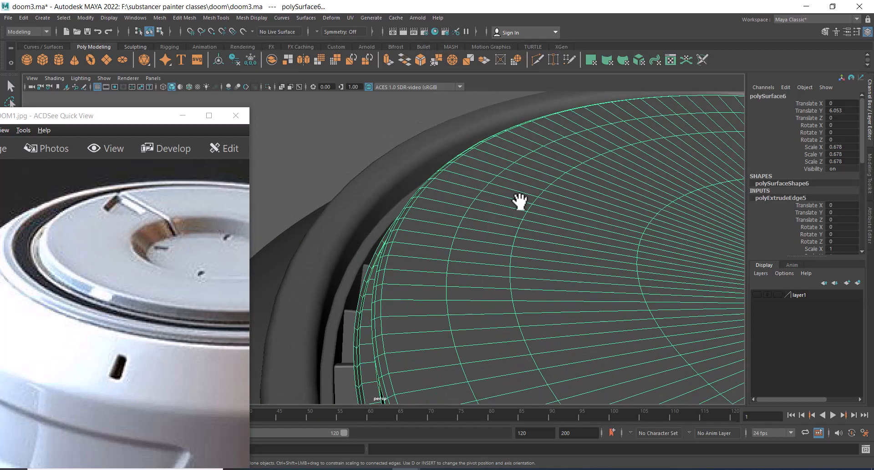
{"action": "right_click_drag", "start_coordinate": [520, 201], "coordinate": [469, 204], "text": "alt"}
{"action": "scroll", "coordinate": [480, 250], "scroll_direction": "down", "scroll_amount": 7}
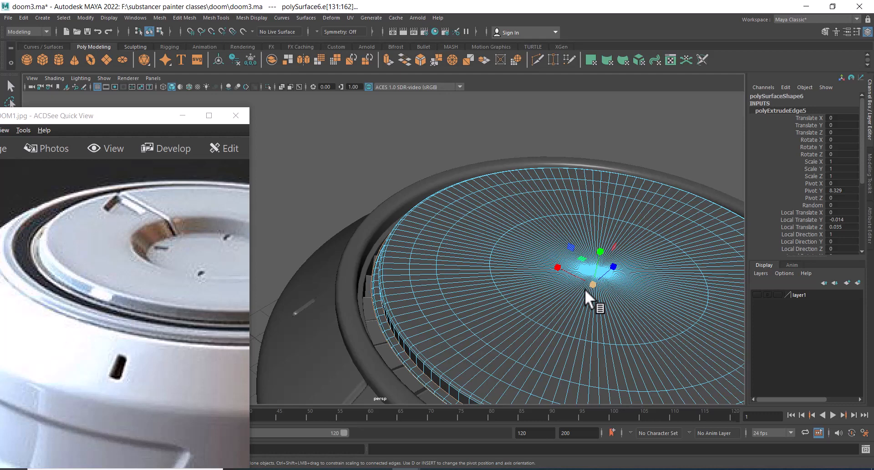
{"action": "key", "text": "ctrl+e"}
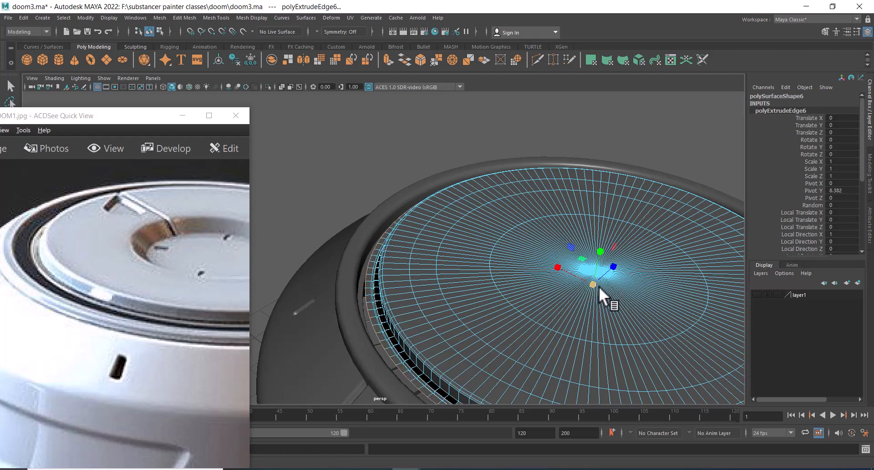
{"action": "key", "text": "ctrl+z"}
Select an edge loop on the cap's top surface and extrude it twice in place, scaling the second extrusion slightly
{"action": "scroll", "coordinate": [489, 317], "scroll_direction": "up", "scroll_amount": 3}
{"action": "scroll", "coordinate": [376, 272], "scroll_direction": "up", "scroll_amount": 6}
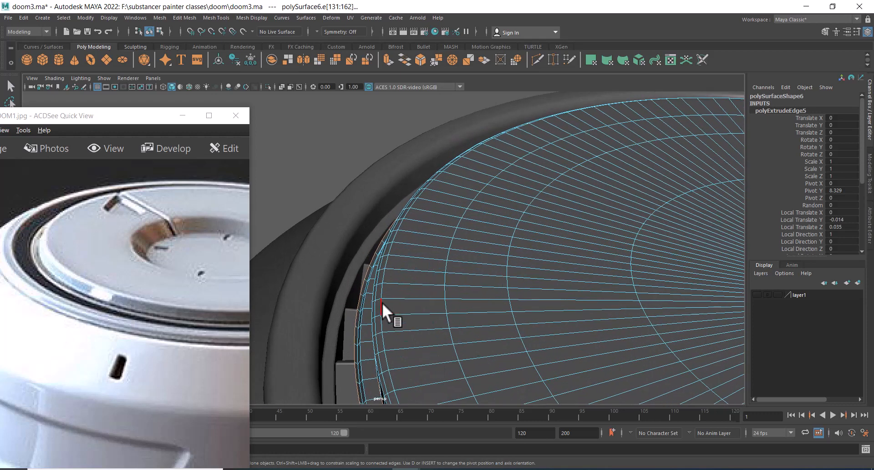
{"action": "double_click", "coordinate": [362, 285]}
{"action": "scroll", "coordinate": [659, 337], "scroll_direction": "down", "scroll_amount": 5}
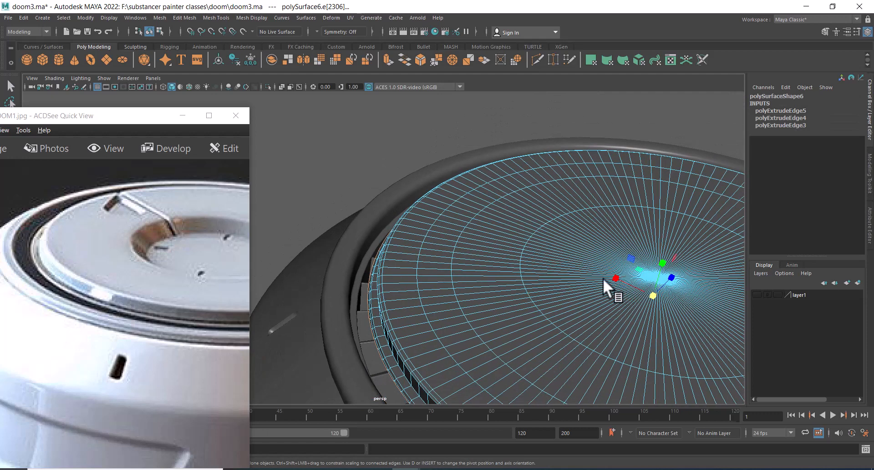
{"action": "middle_click_drag", "start_coordinate": [659, 288], "coordinate": [616, 269], "text": "alt"}
{"action": "key", "text": "ctrl+e"}
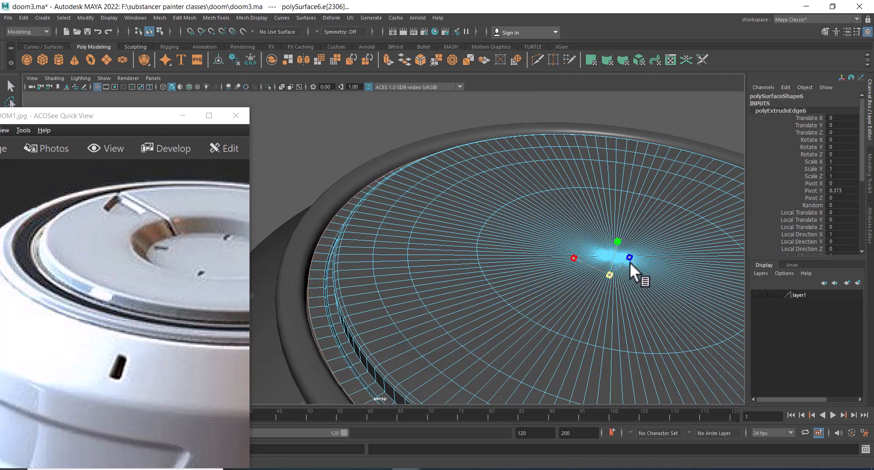
{"action": "mouse_move", "coordinate": [627, 263]}
{"action": "left_mouse_down"}
{"action": "mouse_move", "coordinate": [621, 281]}
{"action": "mouse_move", "coordinate": [641, 272]}
{"action": "mouse_move", "coordinate": [626, 271]}
{"action": "left_mouse_up"}
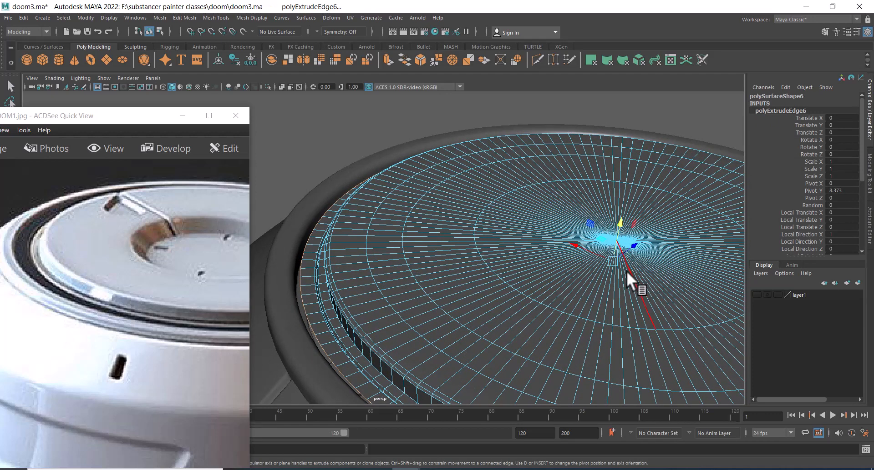
{"action": "key", "text": "ctrl+e"}
{"action": "left_click_drag", "start_coordinate": [640, 227], "coordinate": [638, 230]}
{"action": "key", "text": "r"}
{"action": "left_click_drag", "start_coordinate": [632, 266], "coordinate": [632, 264]}
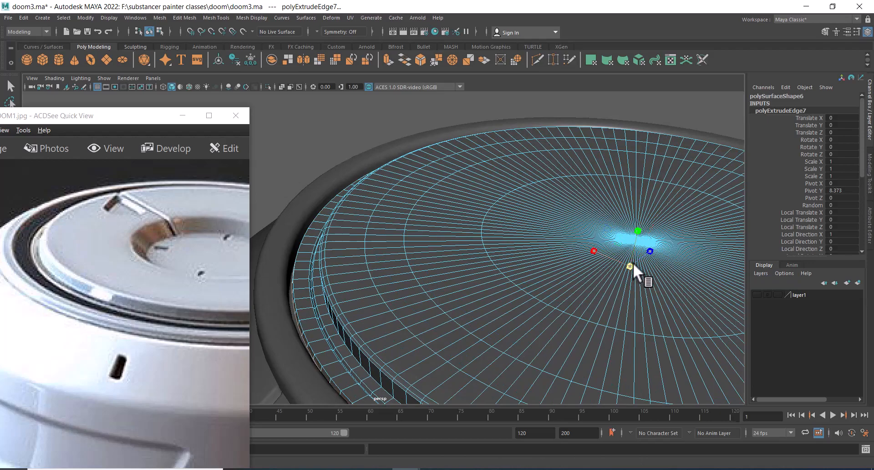
Orbit and zoom around the cap's rim to inspect the stepped extrusions
{"action": "right_click_drag", "start_coordinate": [636, 262], "coordinate": [585, 255], "text": "alt"}
{"action": "left_click_drag", "start_coordinate": [585, 255], "coordinate": [618, 245], "text": "alt"}
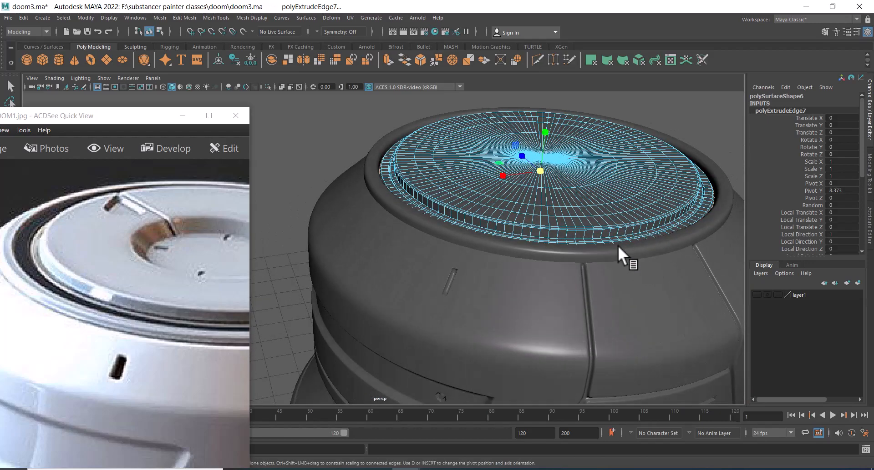
{"action": "middle_click_drag", "start_coordinate": [618, 245], "coordinate": [581, 277], "text": "alt"}
{"action": "left_click_drag", "start_coordinate": [581, 277], "coordinate": [559, 307], "text": "alt"}
{"action": "right_click_drag", "start_coordinate": [559, 307], "coordinate": [609, 293], "text": "alt"}
{"action": "right_click_drag", "start_coordinate": [522, 283], "coordinate": [544, 278], "text": "alt"}
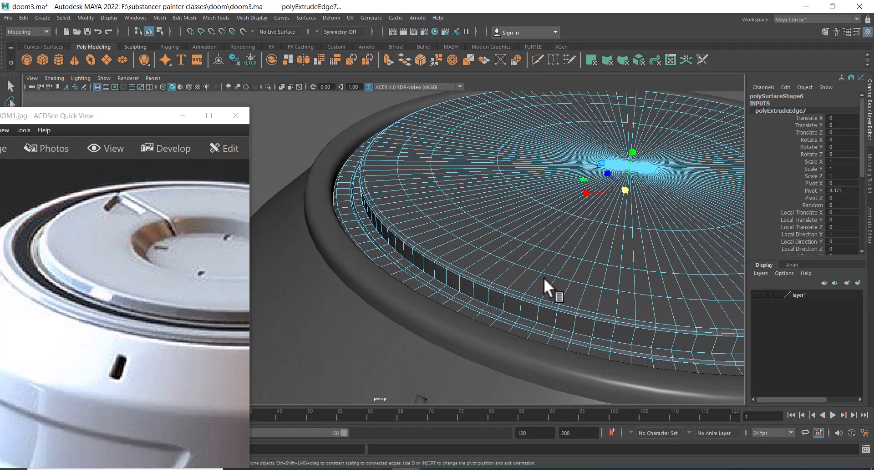
{"action": "middle_click_drag", "start_coordinate": [543, 278], "coordinate": [573, 235], "text": "alt"}
{"action": "right_click_drag", "start_coordinate": [572, 236], "coordinate": [596, 277], "text": "alt"}
{"action": "left_click_drag", "start_coordinate": [597, 278], "coordinate": [525, 243], "text": "alt"}
{"action": "right_click_drag", "start_coordinate": [525, 243], "coordinate": [509, 248], "text": "alt"}
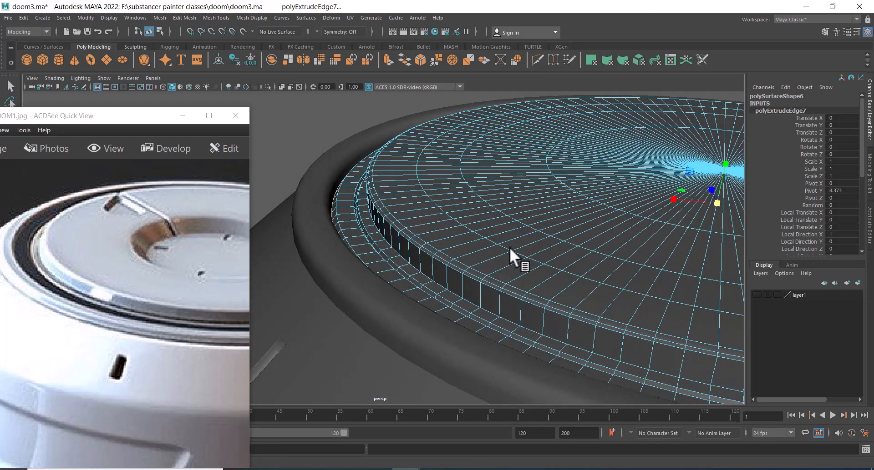
{"action": "left_click_drag", "start_coordinate": [509, 247], "coordinate": [502, 245], "text": "alt"}
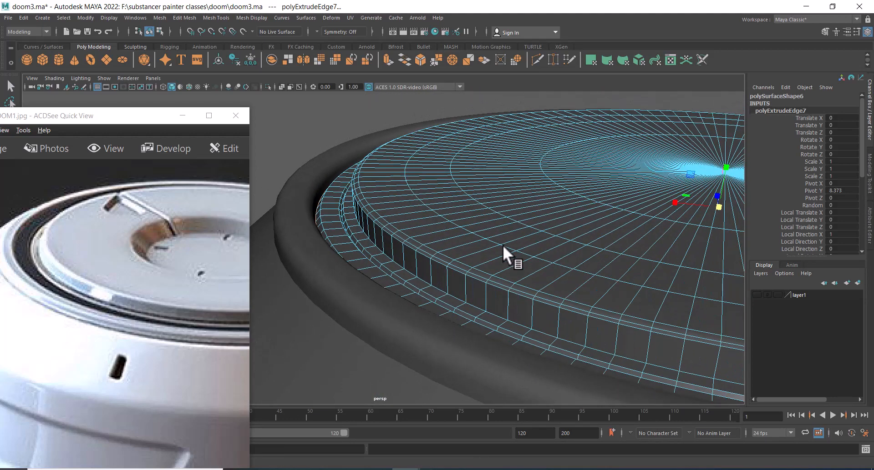
Bevel the edge loop at the base of the cap's side wall with 2 segments and fraction 0.3
{"action": "double_click", "coordinate": [450, 296]}
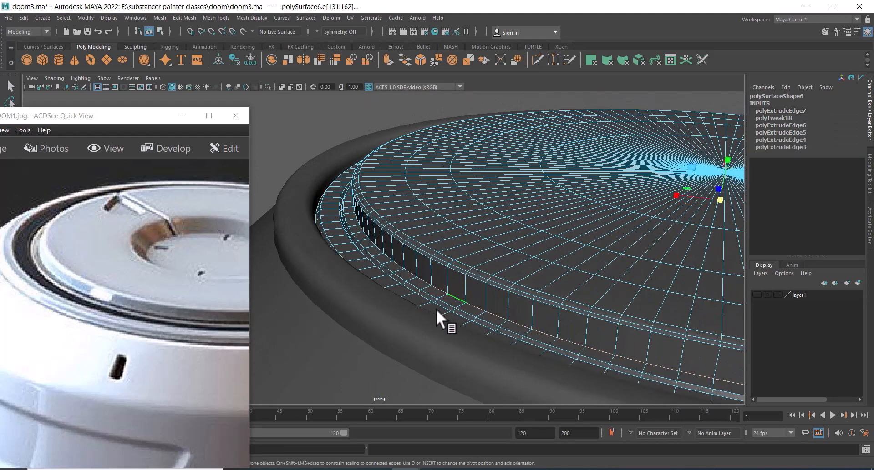
{"action": "left_click_drag", "start_coordinate": [168, 284], "coordinate": [99, 270]}
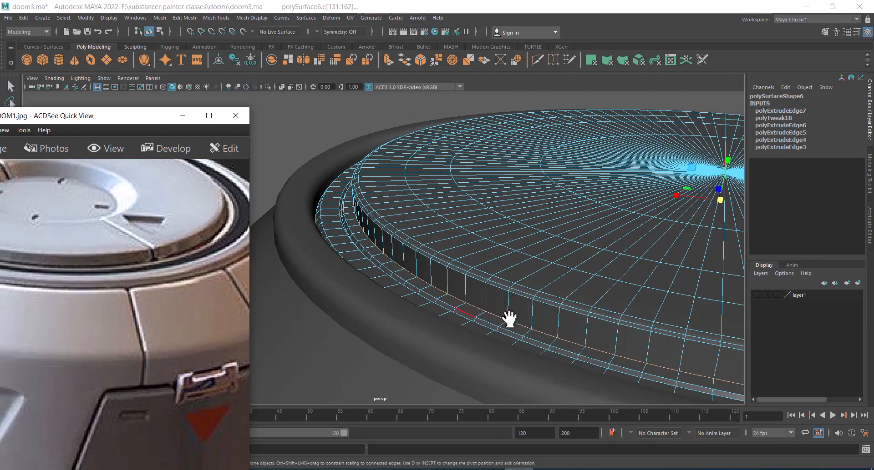
{"action": "right_click", "coordinate": [539, 248], "text": "shift"}
{"action": "left_click", "coordinate": [586, 246]}
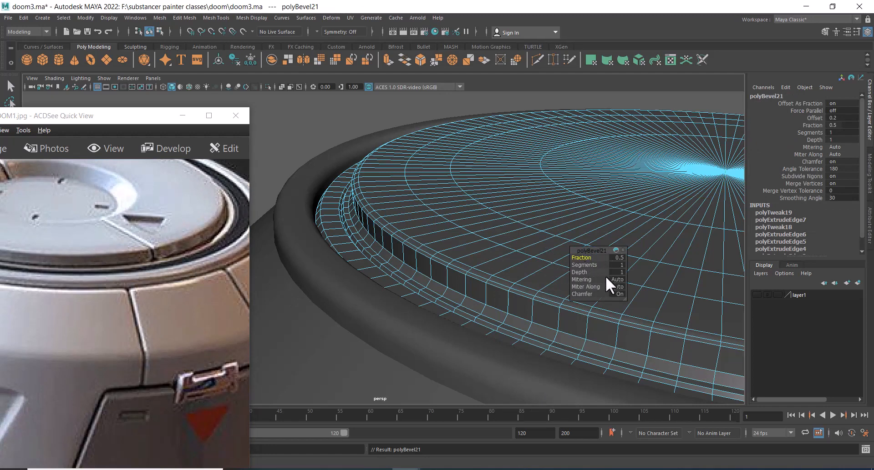
{"action": "left_click_drag", "start_coordinate": [590, 265], "coordinate": [595, 264]}
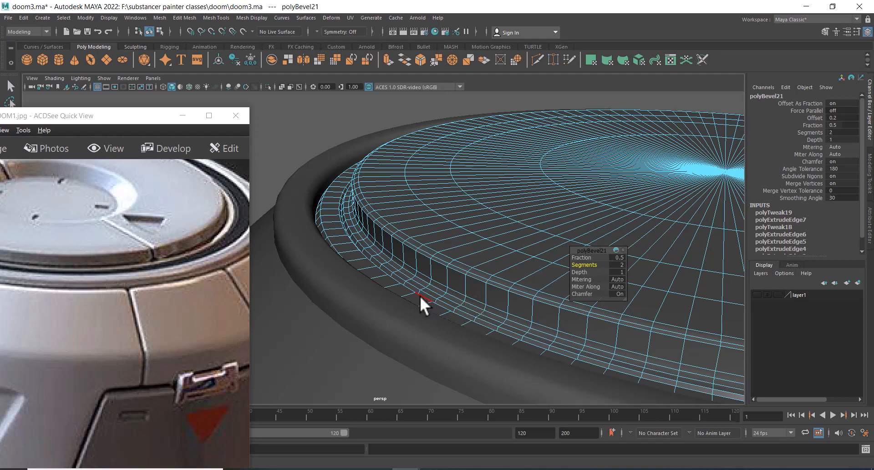
{"action": "left_click_drag", "start_coordinate": [586, 256], "coordinate": [578, 258]}
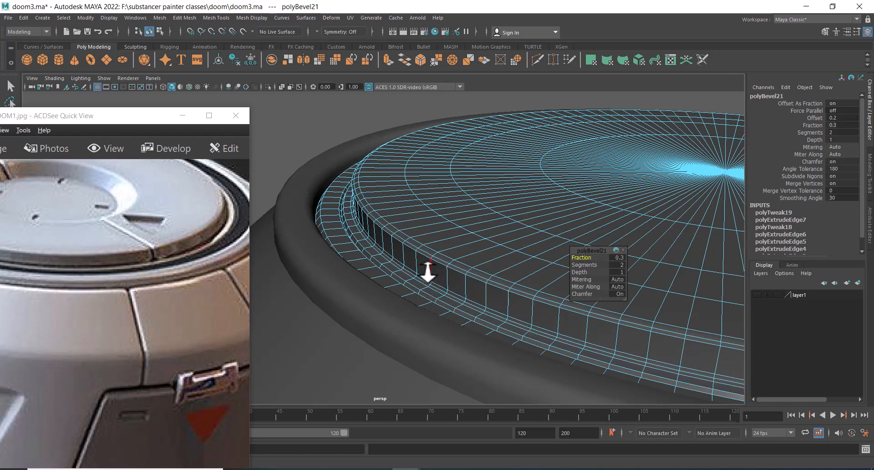
Orbit around the housing to view the cap from the side and above
{"action": "left_click_drag", "start_coordinate": [428, 272], "coordinate": [397, 291], "text": "alt"}
{"action": "right_click_drag", "start_coordinate": [397, 291], "coordinate": [372, 277], "text": "alt"}
{"action": "middle_click_drag", "start_coordinate": [372, 277], "coordinate": [392, 238], "text": "alt"}
{"action": "key", "text": "q"}
{"action": "right_click_drag", "start_coordinate": [423, 264], "coordinate": [462, 235]}
{"action": "left_click_drag", "start_coordinate": [462, 235], "coordinate": [474, 201], "text": "alt"}
{"action": "right_click_drag", "start_coordinate": [473, 201], "coordinate": [450, 200], "text": "alt"}
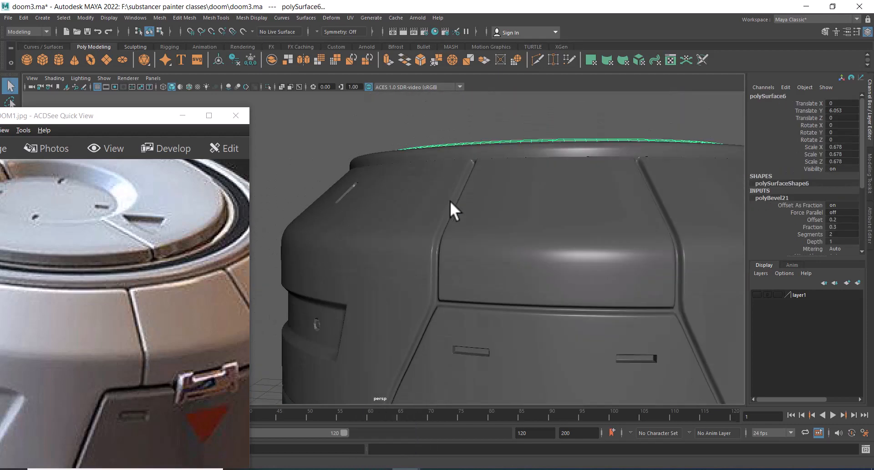
{"action": "left_click_drag", "start_coordinate": [449, 201], "coordinate": [465, 245], "text": "alt"}
Select the cap disc's components, convert them to faces and grow the selection over the whole cap
{"action": "left_click_drag", "start_coordinate": [262, 243], "coordinate": [542, 222], "text": "alt"}
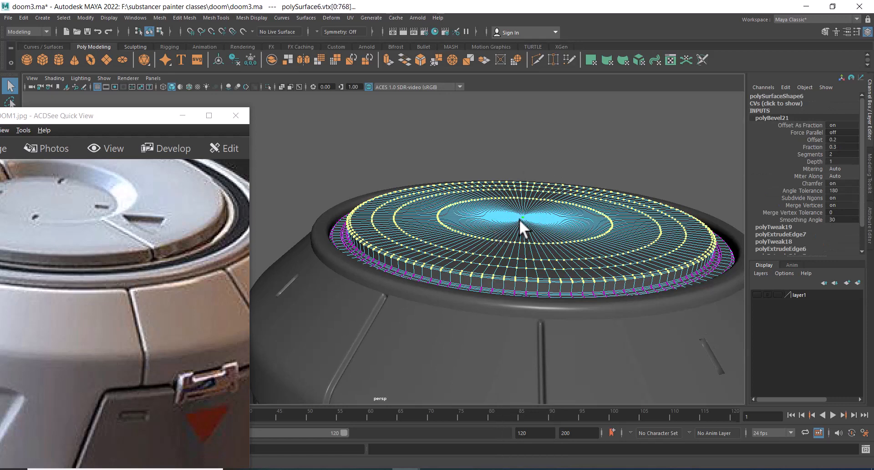
{"action": "left_click", "coordinate": [522, 217]}
{"action": "right_click_drag", "start_coordinate": [548, 192], "coordinate": [548, 250], "text": "ctrl"}
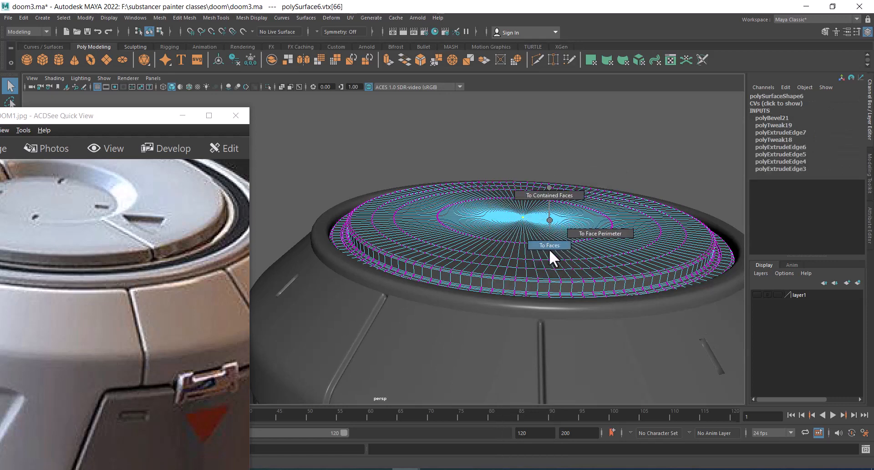
{"action": "key", "text": "shift+period"}
{"action": "key", "text": "shift+period"}
{"action": "key", "text": "shift+period"}
{"action": "key", "text": "shift+period"}
{"action": "key", "text": "shift+period"}
{"action": "key", "text": "shift+period"}
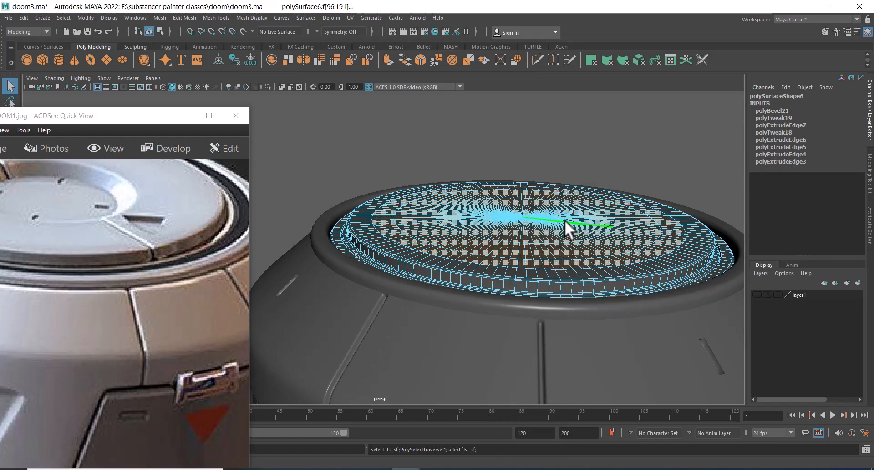
{"action": "key", "text": "shift+period"}
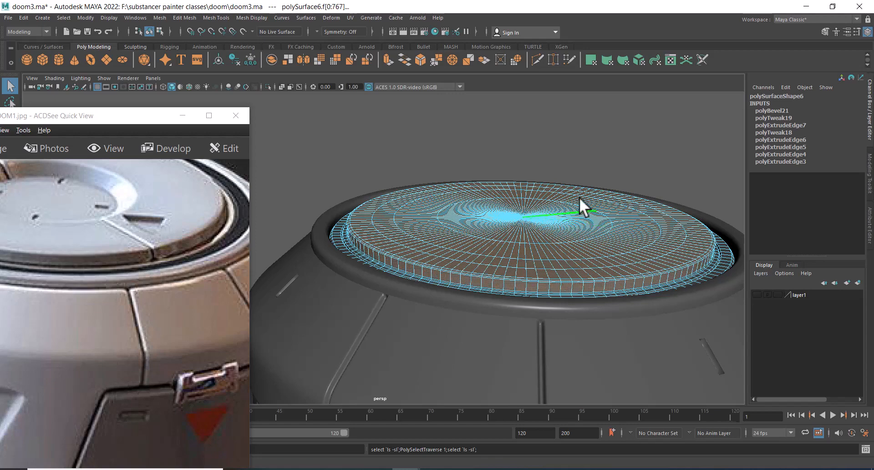
Extract the selected cap faces into a separate object
{"action": "left_click_drag", "start_coordinate": [626, 233], "coordinate": [587, 223], "text": "alt"}
{"action": "right_click_drag", "start_coordinate": [587, 223], "coordinate": [561, 288], "text": "alt"}
{"action": "middle_click_drag", "start_coordinate": [562, 289], "coordinate": [556, 244], "text": "alt"}
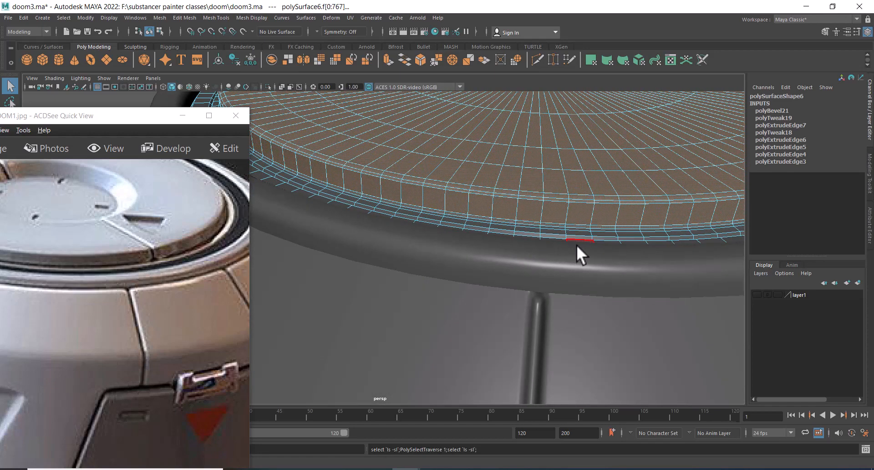
{"action": "right_click_drag", "start_coordinate": [552, 219], "coordinate": [519, 241], "text": "alt"}
{"action": "right_click", "coordinate": [508, 160], "text": "shift"}
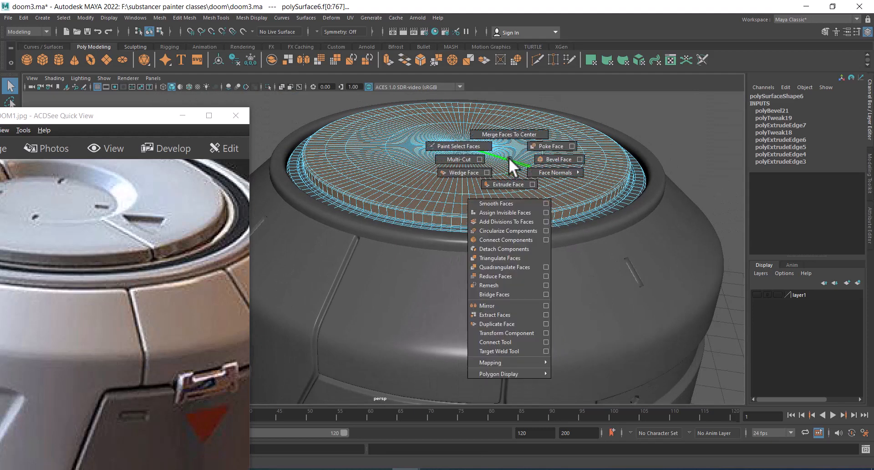
{"action": "left_click", "coordinate": [502, 312]}
{"action": "right_click_drag", "start_coordinate": [526, 176], "coordinate": [658, 112]}
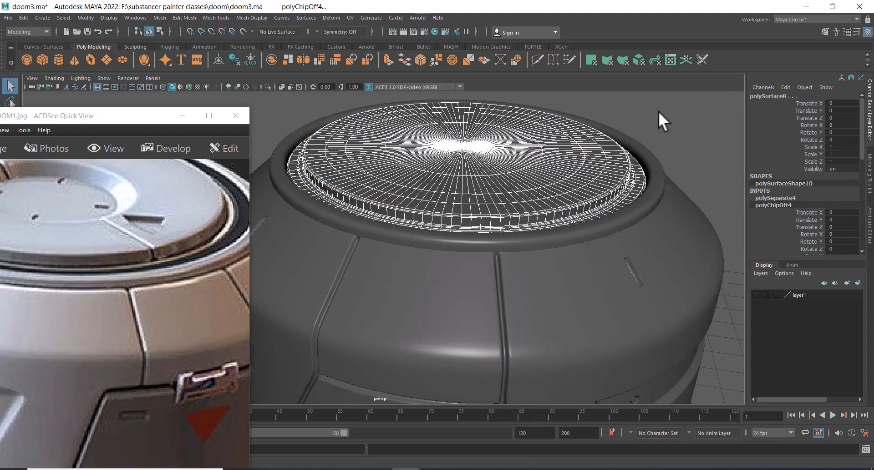
Select the extracted cap and compare the housing against the reference image
{"action": "left_click", "coordinate": [548, 179]}
{"action": "left_click_drag", "start_coordinate": [547, 179], "coordinate": [451, 241], "text": "alt"}
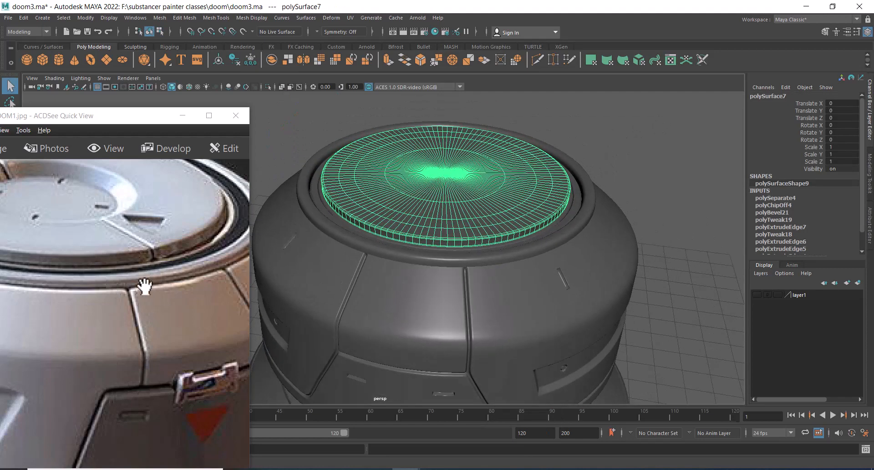
{"action": "left_click_drag", "start_coordinate": [142, 253], "coordinate": [194, 330]}
{"action": "left_click_drag", "start_coordinate": [499, 190], "coordinate": [490, 214], "text": "alt"}
{"action": "middle_click_drag", "start_coordinate": [488, 212], "coordinate": [534, 133], "text": "alt"}
{"action": "scroll", "coordinate": [476, 238], "scroll_direction": "down", "scroll_amount": 3}
{"action": "left_click_drag", "start_coordinate": [195, 347], "coordinate": [207, 267]}
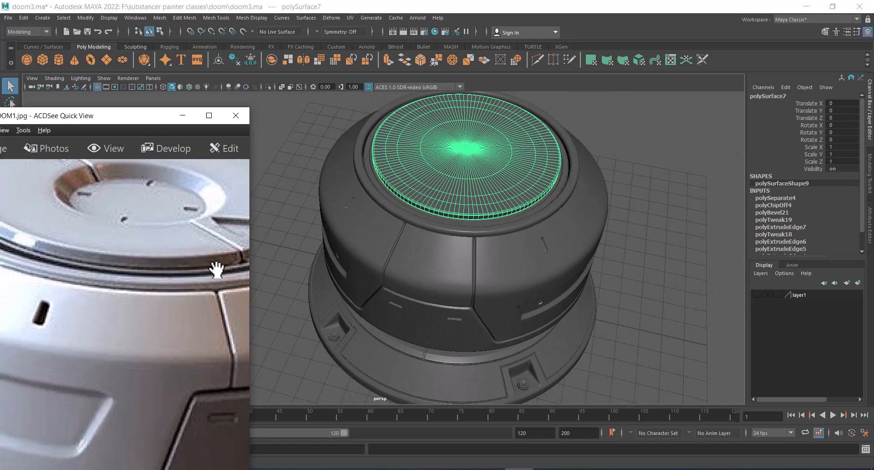
Select the radial edge loop running straight across the cap disc through its centre
{"action": "scroll", "coordinate": [216, 269], "scroll_direction": "down", "scroll_amount": 2}
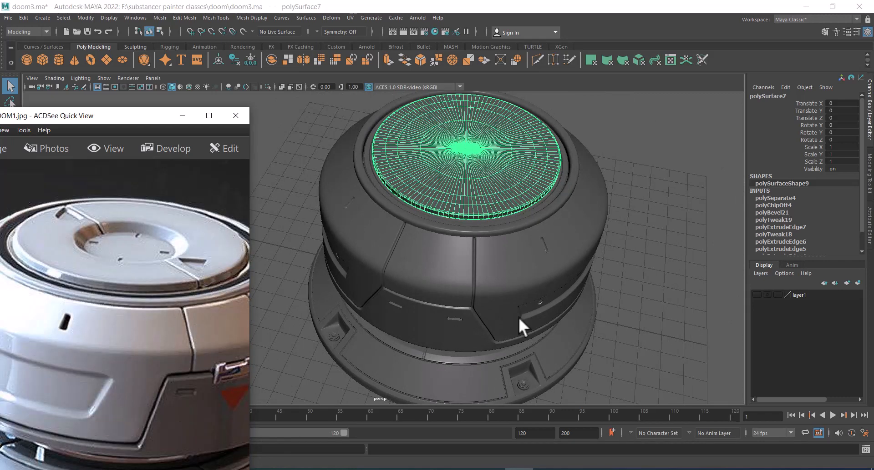
{"action": "left_click_drag", "start_coordinate": [420, 356], "coordinate": [536, 196], "text": "alt"}
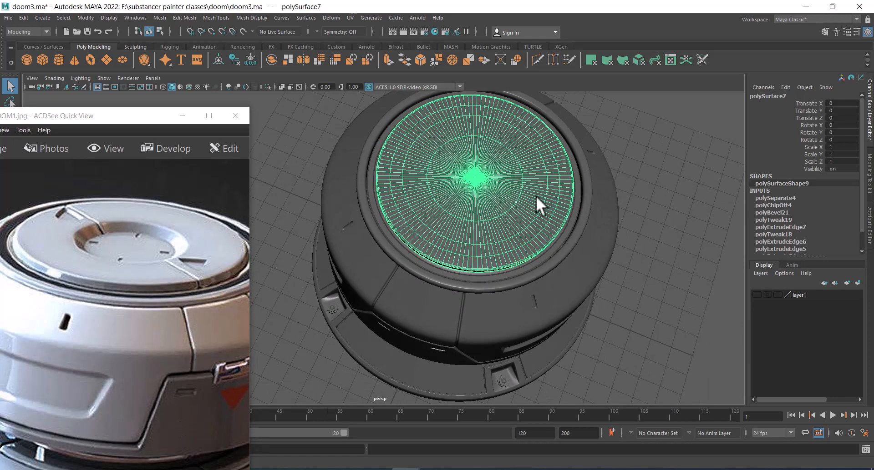
{"action": "right_click_drag", "start_coordinate": [535, 190], "coordinate": [576, 182]}
{"action": "left_click_drag", "start_coordinate": [576, 182], "coordinate": [566, 200], "text": "alt"}
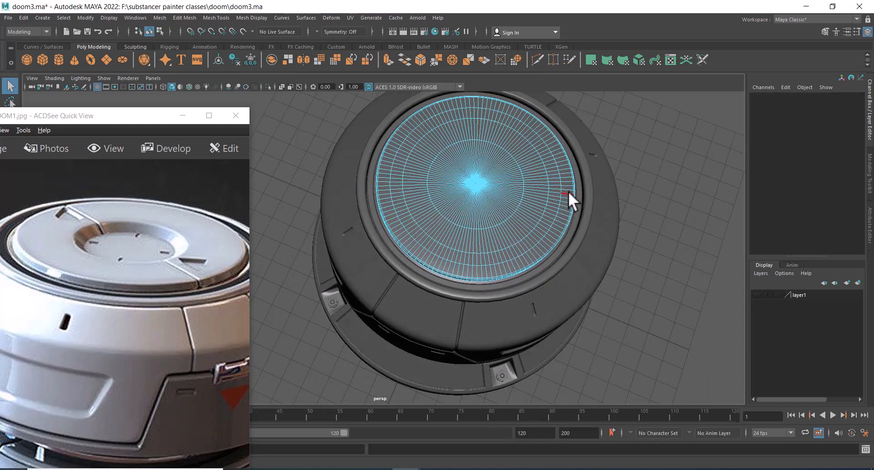
{"action": "left_click", "coordinate": [568, 191]}
{"action": "key", "text": "space"}
{"action": "left_click_drag", "start_coordinate": [642, 184], "coordinate": [587, 178]}
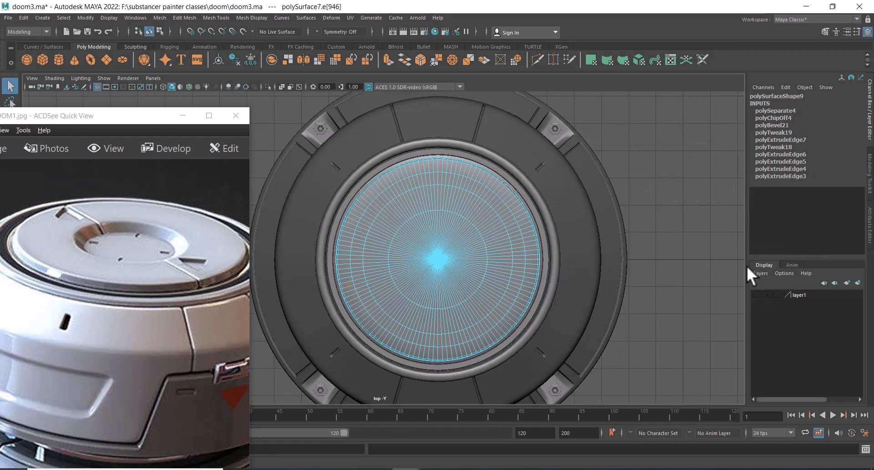
{"action": "double_click", "coordinate": [533, 258]}
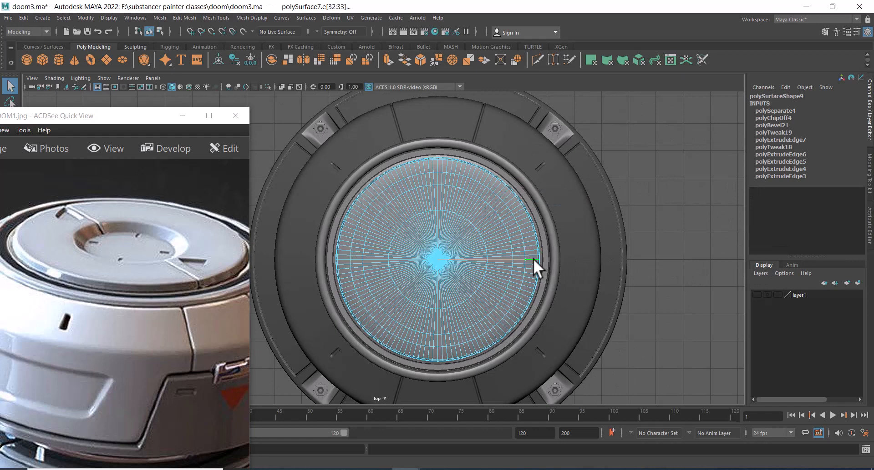
{"action": "right_click_drag", "start_coordinate": [442, 233], "coordinate": [521, 310], "text": "alt"}
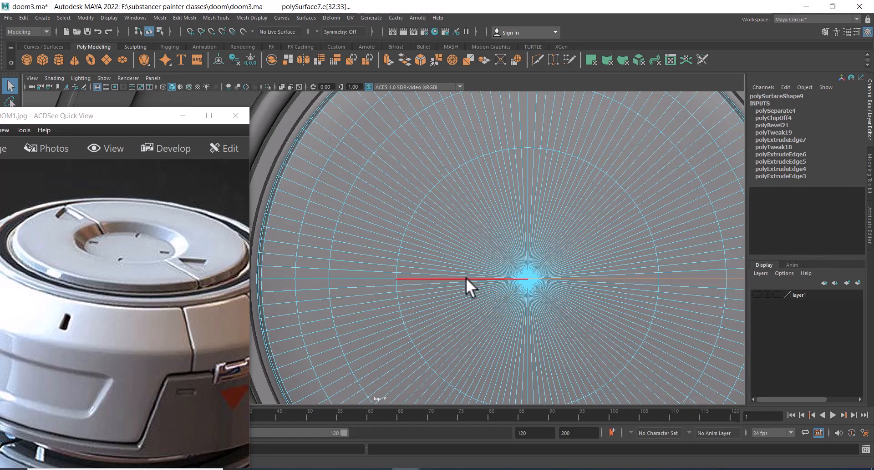
{"action": "right_click_drag", "start_coordinate": [550, 312], "coordinate": [510, 307], "text": "alt"}
Bevel the selected edge loop across the cap disc
{"action": "key", "text": "space"}
{"action": "left_click_drag", "start_coordinate": [500, 288], "coordinate": [559, 261]}
{"action": "right_click_drag", "start_coordinate": [560, 262], "coordinate": [570, 285], "text": "alt"}
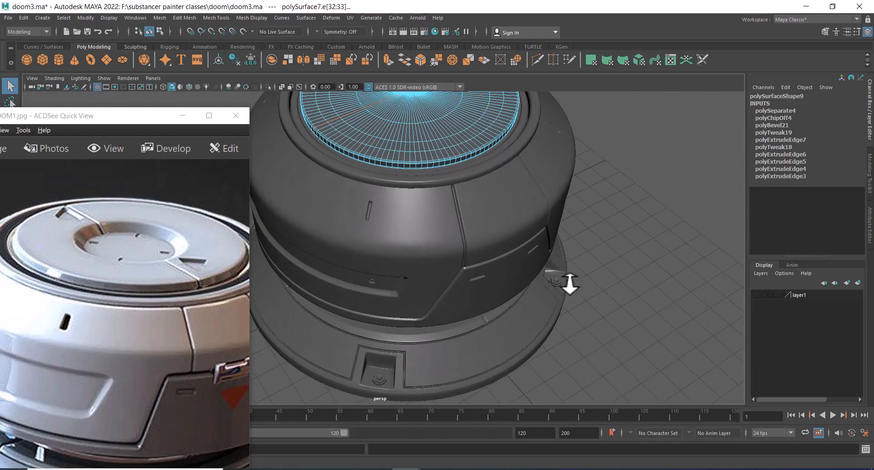
{"action": "middle_click_drag", "start_coordinate": [518, 195], "coordinate": [548, 283], "text": "alt"}
{"action": "right_click_drag", "start_coordinate": [548, 283], "coordinate": [551, 304], "text": "alt"}
{"action": "right_click", "coordinate": [501, 227], "text": "shift"}
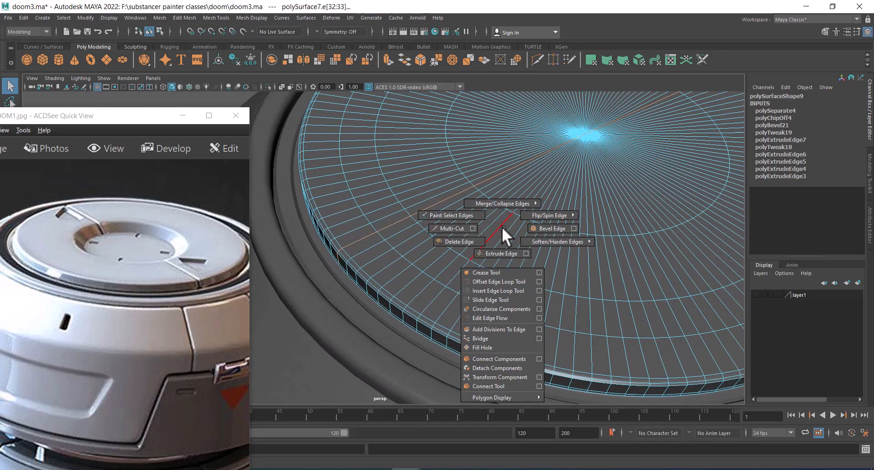
{"action": "right_click_drag", "start_coordinate": [501, 226], "coordinate": [549, 227], "text": "shift"}
{"action": "mouse_move", "coordinate": [541, 230]}
{"action": "left_mouse_down", "text": "alt"}
{"action": "mouse_move", "coordinate": [532, 241]}
{"action": "mouse_move", "coordinate": [544, 232]}
{"action": "left_mouse_up", "text": "alt"}
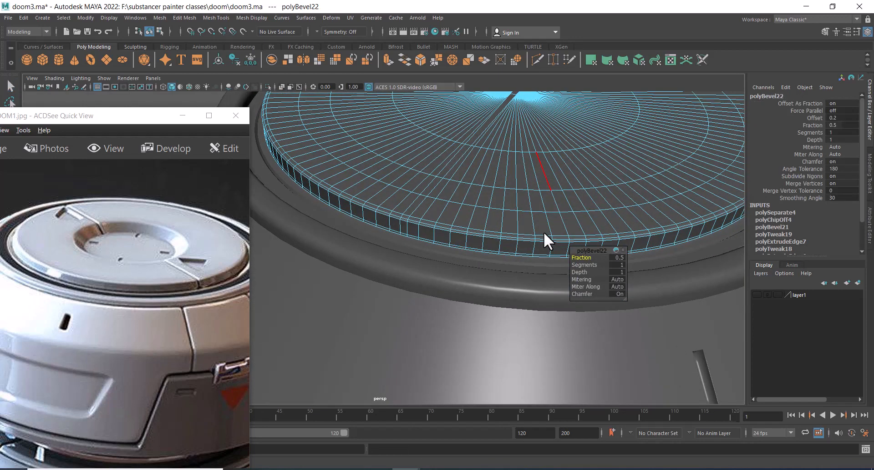
{"action": "middle_click_drag", "start_coordinate": [544, 233], "coordinate": [525, 238], "text": "alt"}
{"action": "right_click_drag", "start_coordinate": [524, 238], "coordinate": [524, 278], "text": "alt"}
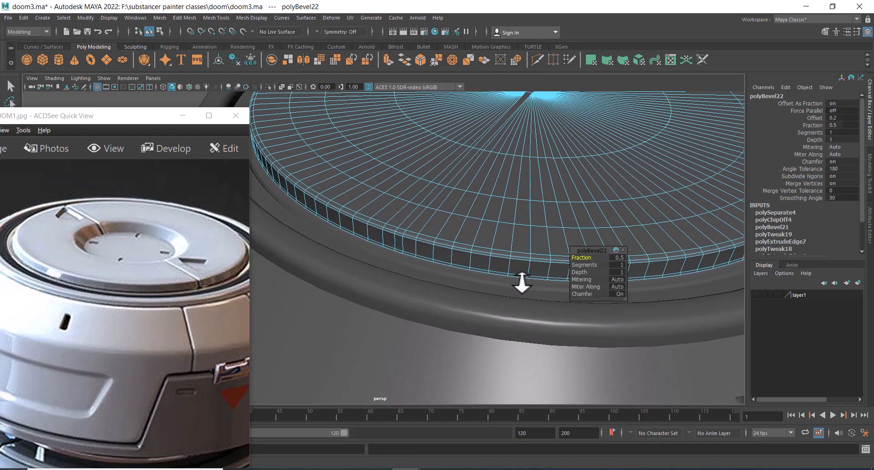
{"action": "middle_click_drag", "start_coordinate": [481, 246], "coordinate": [466, 273], "text": "alt"}
{"action": "right_click_drag", "start_coordinate": [442, 246], "coordinate": [443, 268], "text": "alt"}
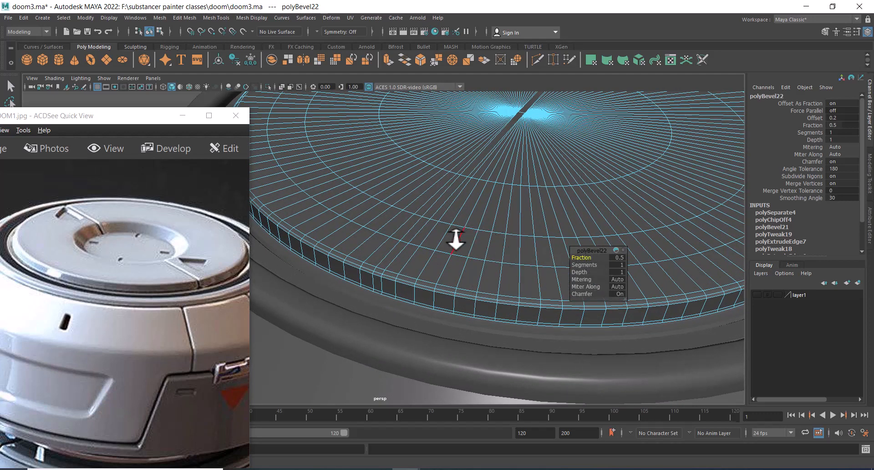
{"action": "right_click_drag", "start_coordinate": [441, 210], "coordinate": [416, 255]}
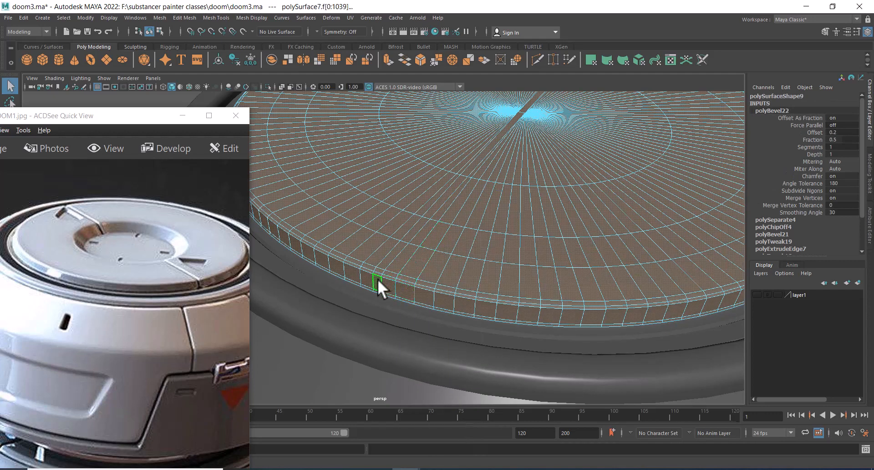
Select the bevelled strip's face loop across the cap and extrude it with an offset of 0.02
{"action": "left_click", "coordinate": [378, 280]}
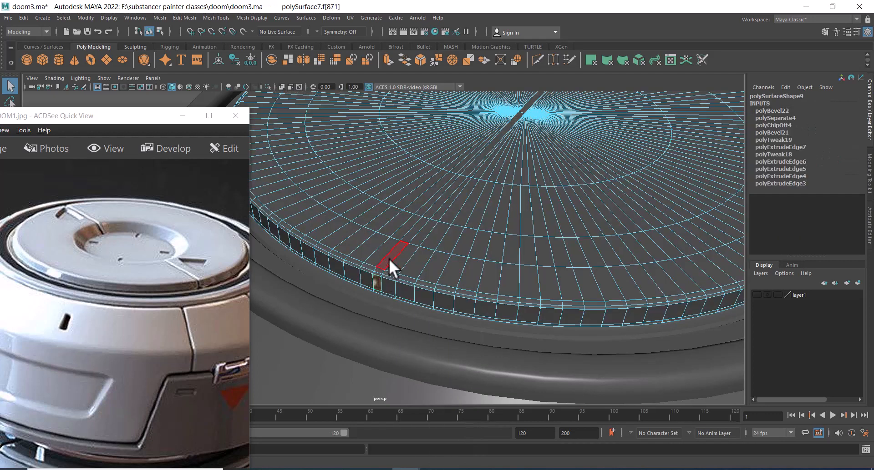
{"action": "double_click", "coordinate": [403, 236], "text": "shift"}
{"action": "left_click_drag", "start_coordinate": [539, 214], "coordinate": [495, 231], "text": "alt"}
{"action": "middle_click_drag", "start_coordinate": [496, 231], "coordinate": [503, 241], "text": "alt"}
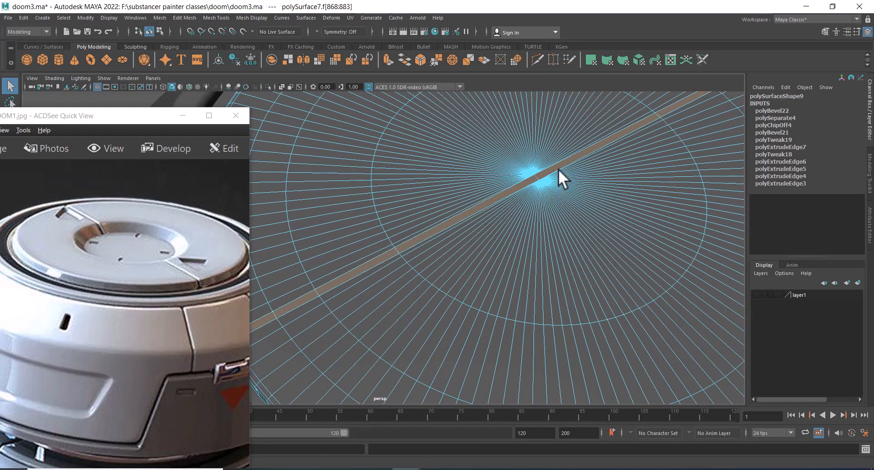
{"action": "right_click_drag", "start_coordinate": [569, 137], "coordinate": [573, 161], "text": "shift"}
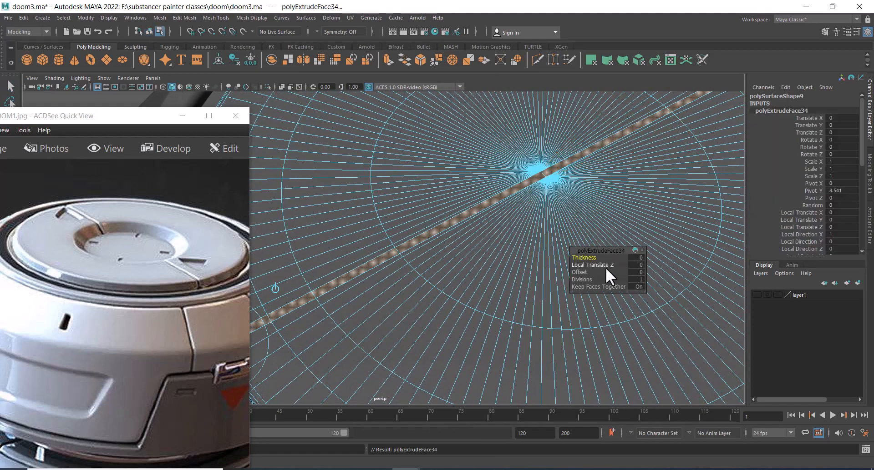
{"action": "left_click_drag", "start_coordinate": [584, 272], "coordinate": [585, 272]}
{"action": "left_click_drag", "start_coordinate": [465, 302], "coordinate": [487, 271], "text": "alt"}
{"action": "mouse_move", "coordinate": [487, 271]}
{"action": "right_mouse_down", "text": "alt"}
{"action": "mouse_move", "coordinate": [483, 265]}
{"action": "mouse_move", "coordinate": [480, 279]}
{"action": "right_mouse_up", "text": "alt"}
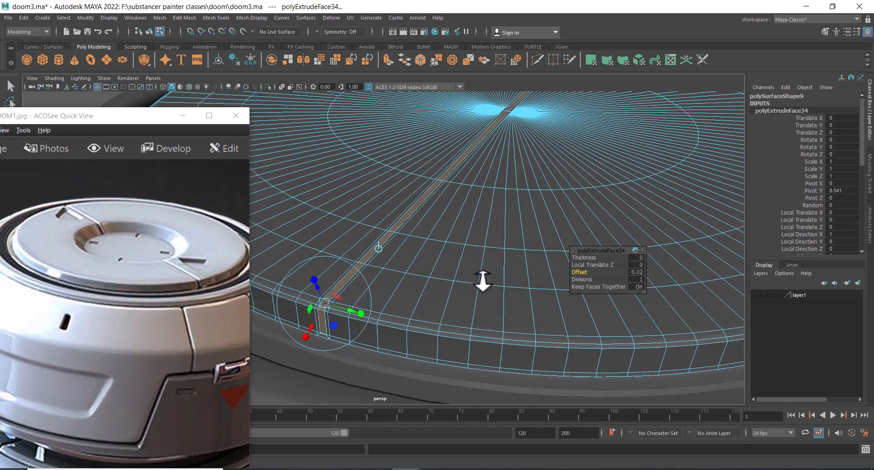
{"action": "middle_click_drag", "start_coordinate": [479, 279], "coordinate": [470, 292], "text": "alt"}
{"action": "mouse_move", "coordinate": [470, 293]}
{"action": "right_mouse_down", "text": "alt"}
{"action": "mouse_move", "coordinate": [498, 289]}
{"action": "mouse_move", "coordinate": [476, 281]}
{"action": "right_mouse_up", "text": "alt"}
{"action": "middle_click_drag", "start_coordinate": [477, 281], "coordinate": [491, 273], "text": "alt"}
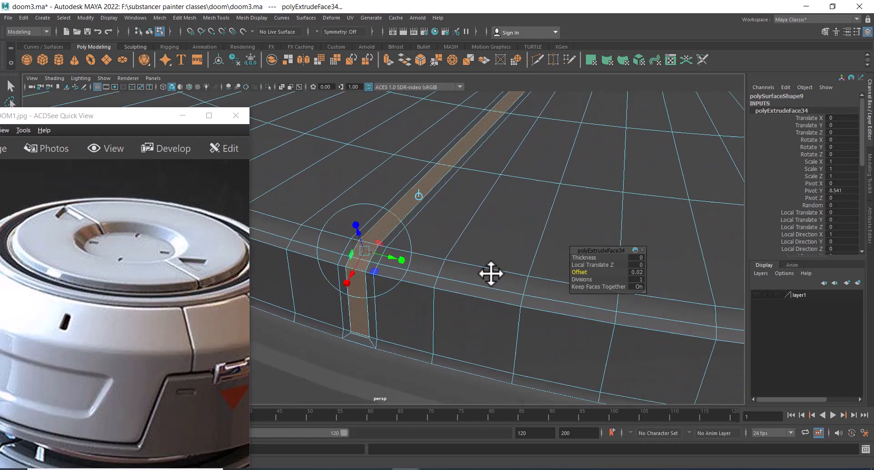
{"action": "right_click_drag", "start_coordinate": [491, 273], "coordinate": [488, 277], "text": "alt"}
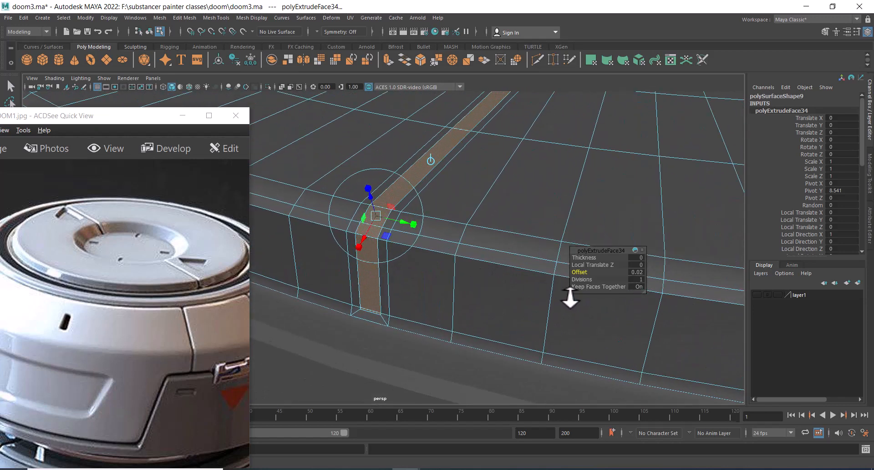
Try sinking the extruded strip with a local translate Z of -0.03, then undo it
{"action": "left_click_drag", "start_coordinate": [586, 268], "coordinate": [586, 270]}
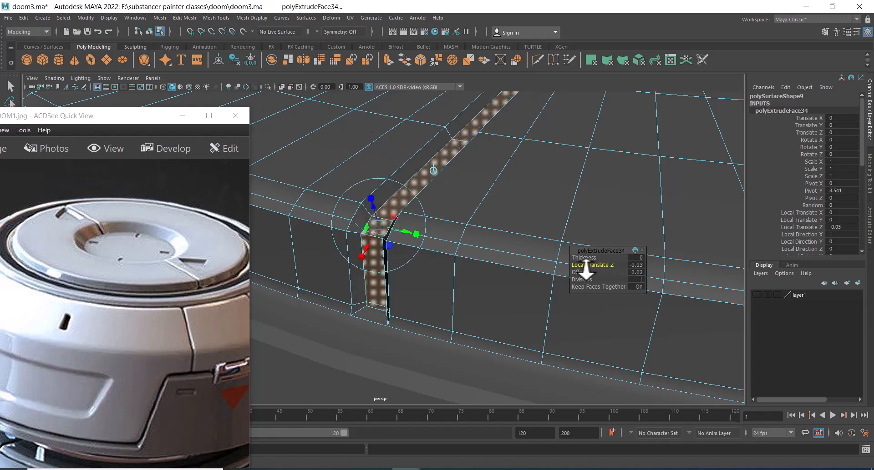
{"action": "right_click_drag", "start_coordinate": [431, 251], "coordinate": [411, 218], "text": "alt"}
{"action": "left_click_drag", "start_coordinate": [411, 218], "coordinate": [371, 248], "text": "alt"}
{"action": "right_click_drag", "start_coordinate": [371, 248], "coordinate": [392, 256], "text": "alt"}
{"action": "middle_click_drag", "start_coordinate": [392, 256], "coordinate": [528, 258], "text": "alt"}
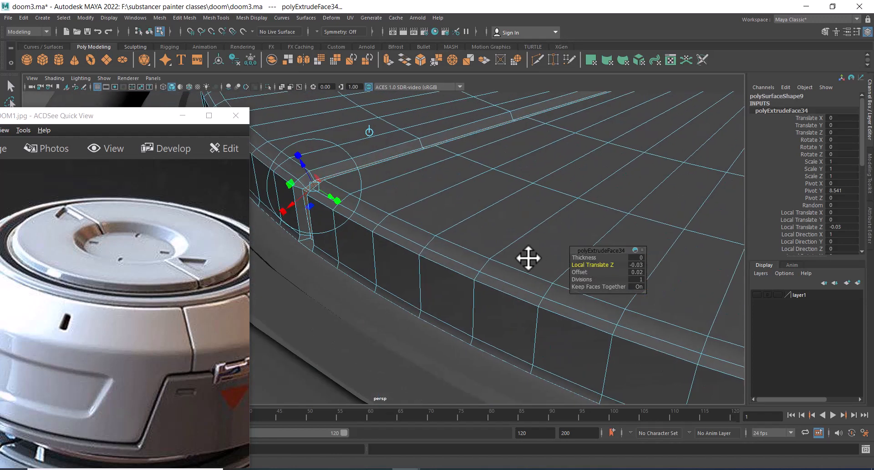
{"action": "right_click_drag", "start_coordinate": [528, 257], "coordinate": [405, 230], "text": "alt"}
{"action": "middle_click_drag", "start_coordinate": [405, 230], "coordinate": [482, 254], "text": "alt"}
{"action": "right_click_drag", "start_coordinate": [482, 255], "coordinate": [464, 258], "text": "alt"}
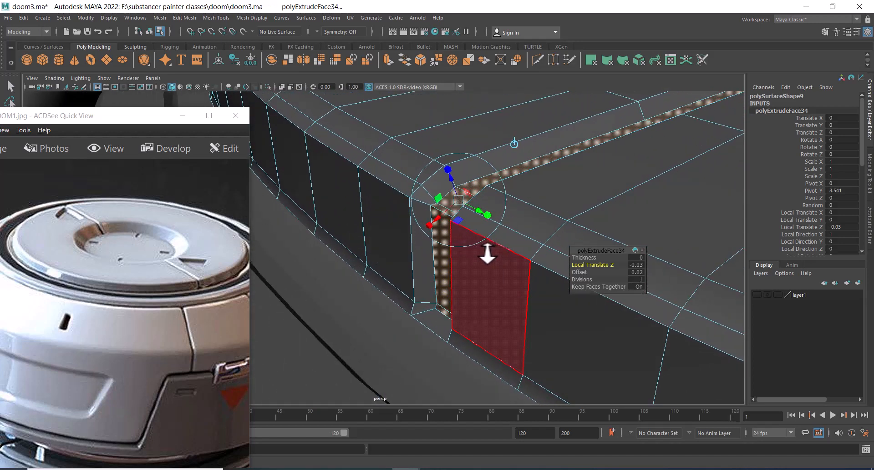
{"action": "key", "text": "ctrl+z"}
Extrude the strip faces again and sink them -0.02 along local Z to form a groove
{"action": "right_click_drag", "start_coordinate": [474, 257], "coordinate": [454, 282], "text": "alt"}
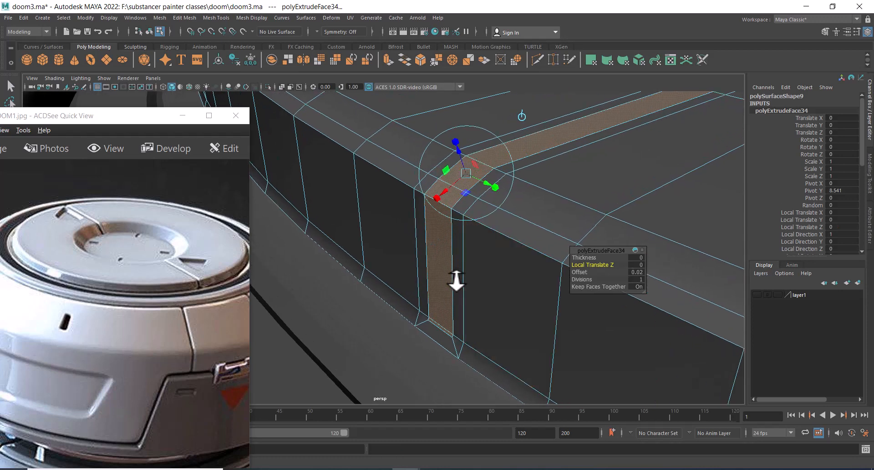
{"action": "middle_click_drag", "start_coordinate": [454, 282], "coordinate": [461, 236], "text": "alt"}
{"action": "right_click_drag", "start_coordinate": [461, 236], "coordinate": [406, 356], "text": "alt"}
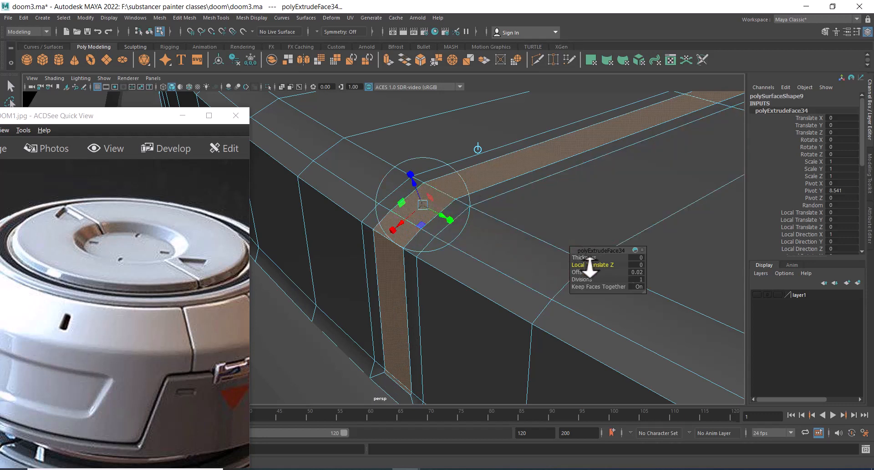
{"action": "right_click", "coordinate": [521, 159], "text": "shift"}
{"action": "left_click", "coordinate": [517, 180]}
{"action": "left_click_drag", "start_coordinate": [588, 264], "coordinate": [556, 273]}
{"action": "right_click_drag", "start_coordinate": [556, 272], "coordinate": [413, 248], "text": "alt"}
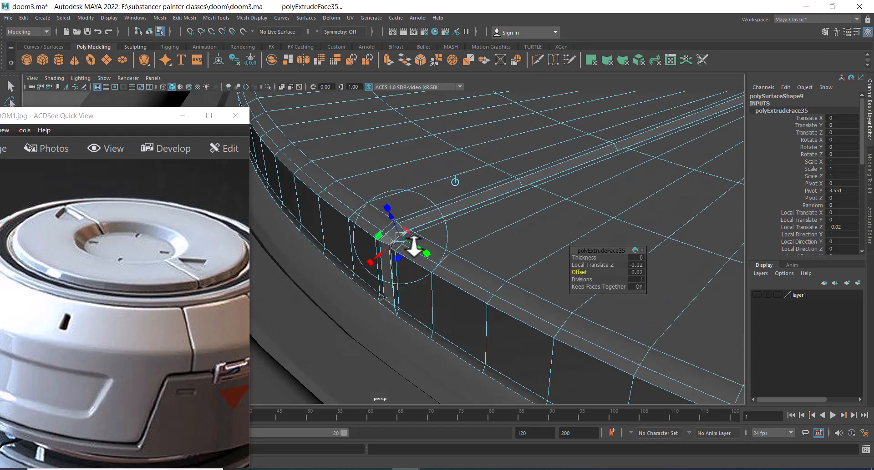
Orbit around the cap's edge to inspect the new groove where it meets the rim
{"action": "left_click_drag", "start_coordinate": [413, 248], "coordinate": [347, 234], "text": "alt"}
{"action": "right_click_drag", "start_coordinate": [347, 234], "coordinate": [443, 250], "text": "alt"}
{"action": "left_click_drag", "start_coordinate": [443, 250], "coordinate": [459, 216], "text": "alt"}
{"action": "middle_click_drag", "start_coordinate": [459, 216], "coordinate": [445, 228], "text": "alt"}
{"action": "right_click_drag", "start_coordinate": [445, 229], "coordinate": [435, 257], "text": "alt"}
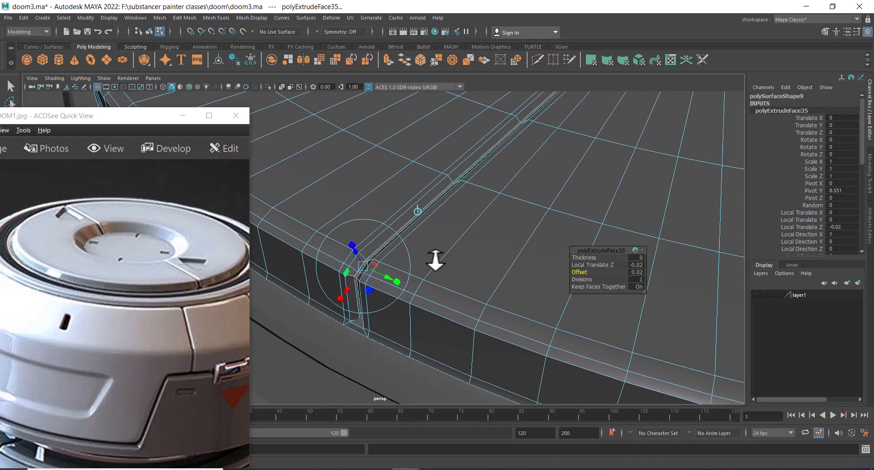
{"action": "left_click_drag", "start_coordinate": [435, 257], "coordinate": [449, 216], "text": "alt"}
{"action": "right_click_drag", "start_coordinate": [449, 216], "coordinate": [454, 238], "text": "alt"}
{"action": "middle_click_drag", "start_coordinate": [453, 239], "coordinate": [455, 222], "text": "alt"}
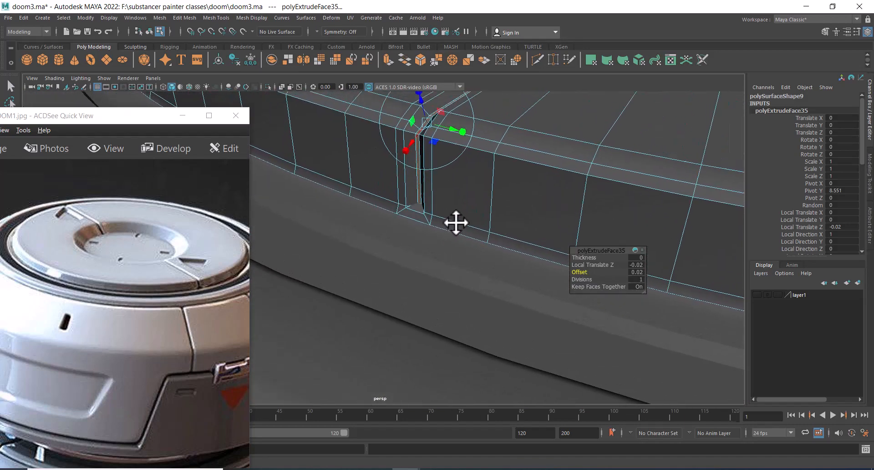
{"action": "right_click_drag", "start_coordinate": [455, 222], "coordinate": [464, 226], "text": "alt"}
{"action": "left_click_drag", "start_coordinate": [449, 198], "coordinate": [454, 212], "text": "alt"}
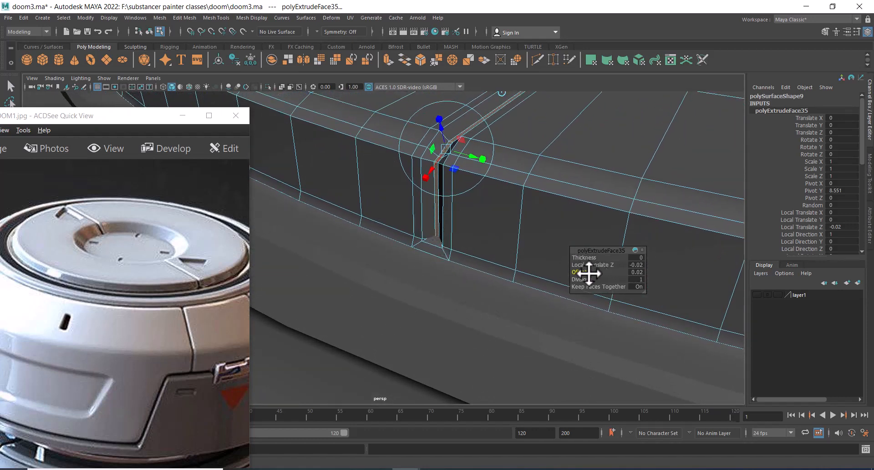
{"action": "left_click_drag", "start_coordinate": [581, 272], "coordinate": [583, 272]}
{"action": "right_click_drag", "start_coordinate": [443, 231], "coordinate": [469, 268], "text": "alt"}
Examine the groove's end at the cap rim in wireframe and select its edges
{"action": "key", "text": "4"}
{"action": "right_click_drag", "start_coordinate": [464, 198], "coordinate": [490, 153]}
{"action": "left_click", "coordinate": [446, 186]}
{"action": "left_click_drag", "start_coordinate": [490, 157], "coordinate": [450, 288], "text": "alt"}
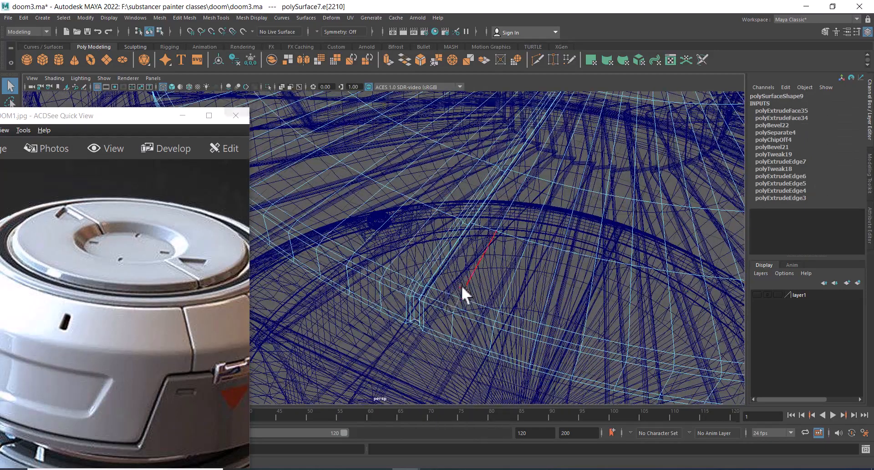
{"action": "key", "text": "5"}
{"action": "left_click", "coordinate": [442, 310]}
{"action": "mouse_move", "coordinate": [459, 299]}
{"action": "right_mouse_down", "text": "alt"}
{"action": "mouse_move", "coordinate": [474, 244]}
{"action": "mouse_move", "coordinate": [494, 223]}
{"action": "right_mouse_up", "text": "alt"}
{"action": "key", "text": "q"}
{"action": "left_click", "coordinate": [502, 219]}
{"action": "left_click_drag", "start_coordinate": [494, 223], "coordinate": [443, 154], "text": "alt"}
{"action": "right_click_drag", "start_coordinate": [442, 155], "coordinate": [496, 184], "text": "alt"}
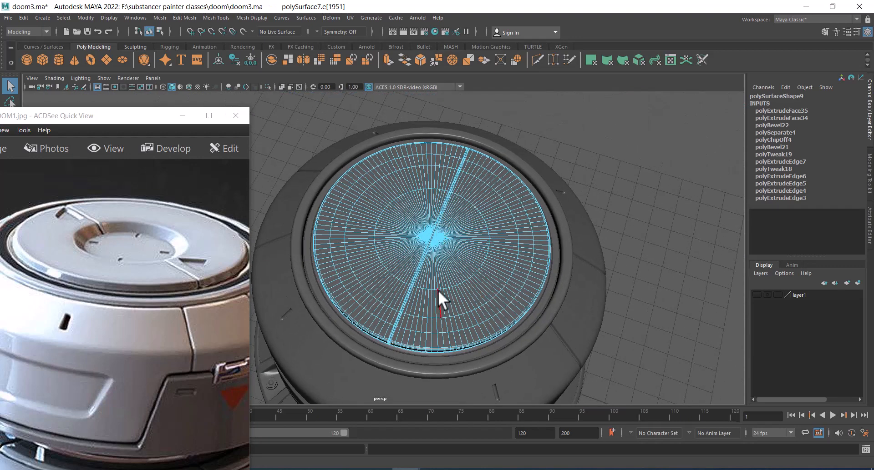
Select faces along the groove and inspect the groove's end from below the rim
{"action": "right_click_drag", "start_coordinate": [438, 231], "coordinate": [481, 258]}
{"action": "left_click", "coordinate": [439, 256]}
{"action": "left_click", "coordinate": [406, 336]}
{"action": "key", "text": "q"}
{"action": "left_click_drag", "start_coordinate": [490, 241], "coordinate": [489, 175]}
{"action": "middle_click_drag", "start_coordinate": [465, 284], "coordinate": [451, 216], "text": "alt"}
{"action": "right_click_drag", "start_coordinate": [451, 216], "coordinate": [457, 286], "text": "alt"}
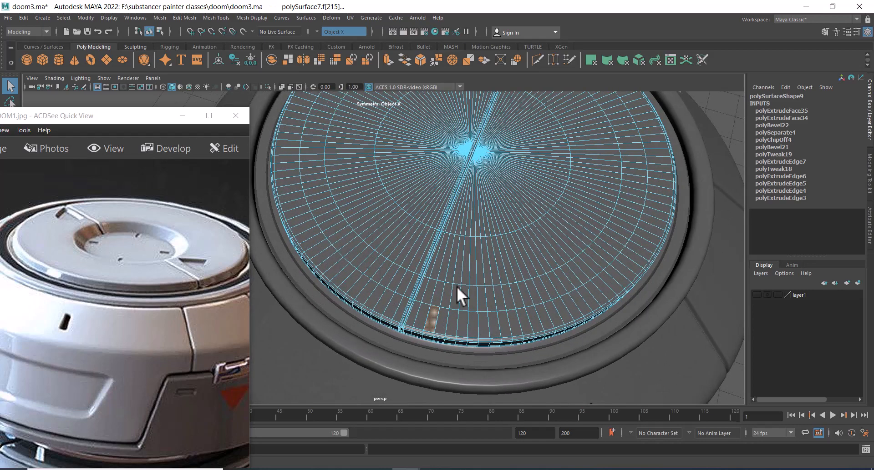
{"action": "left_click_drag", "start_coordinate": [457, 286], "coordinate": [478, 268], "text": "alt"}
{"action": "right_click_drag", "start_coordinate": [478, 269], "coordinate": [501, 353], "text": "alt"}
{"action": "middle_click_drag", "start_coordinate": [501, 354], "coordinate": [493, 273], "text": "alt"}
{"action": "right_click_drag", "start_coordinate": [494, 273], "coordinate": [485, 359], "text": "alt"}
{"action": "left_click_drag", "start_coordinate": [512, 294], "coordinate": [498, 264], "text": "alt"}
{"action": "right_click_drag", "start_coordinate": [498, 264], "coordinate": [513, 292], "text": "alt"}
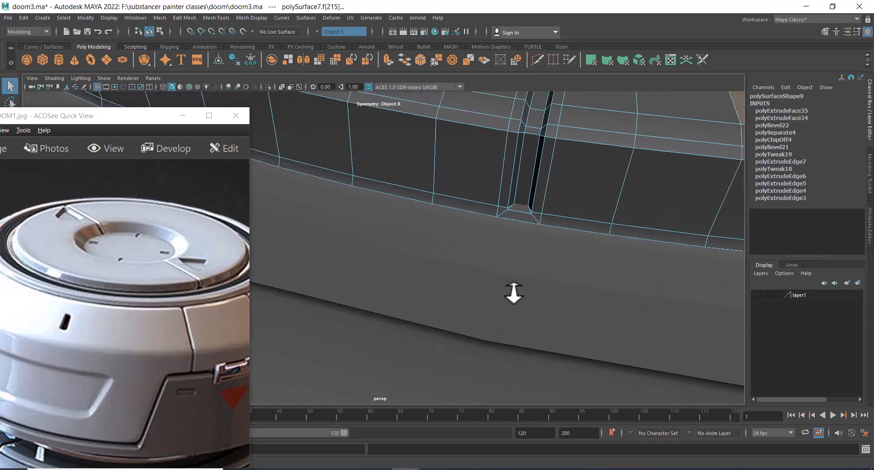
{"action": "left_click_drag", "start_coordinate": [513, 292], "coordinate": [528, 213], "text": "alt"}
{"action": "right_click_drag", "start_coordinate": [530, 220], "coordinate": [546, 241], "text": "alt"}
Select the bottom edge at the groove's end and move it slightly upward
{"action": "left_click", "coordinate": [630, 115]}
{"action": "right_click_drag", "start_coordinate": [564, 169], "coordinate": [575, 205], "text": "alt"}
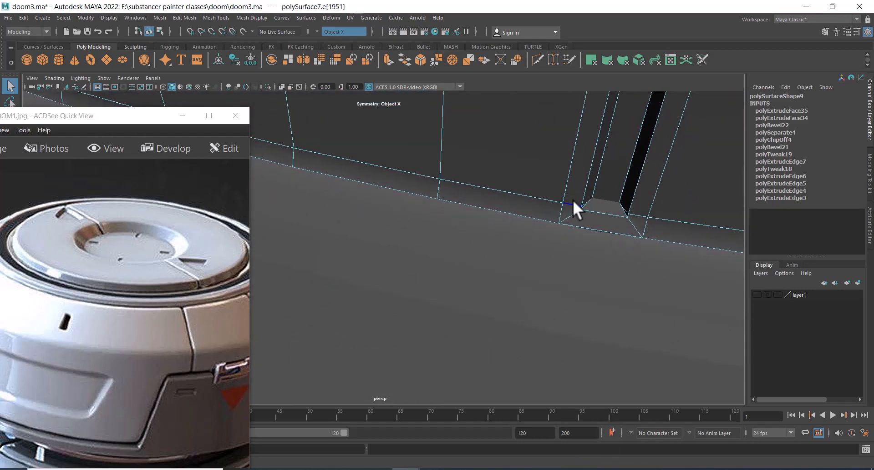
{"action": "key", "text": "4"}
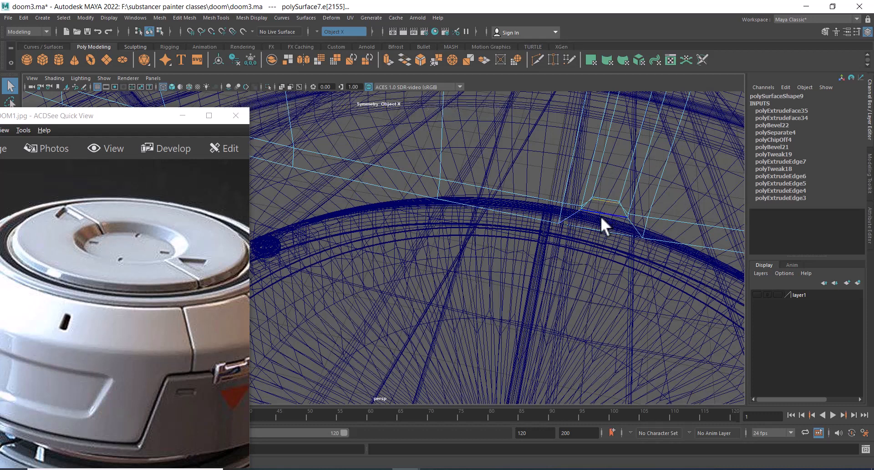
{"action": "key", "text": "5"}
{"action": "key", "text": "w"}
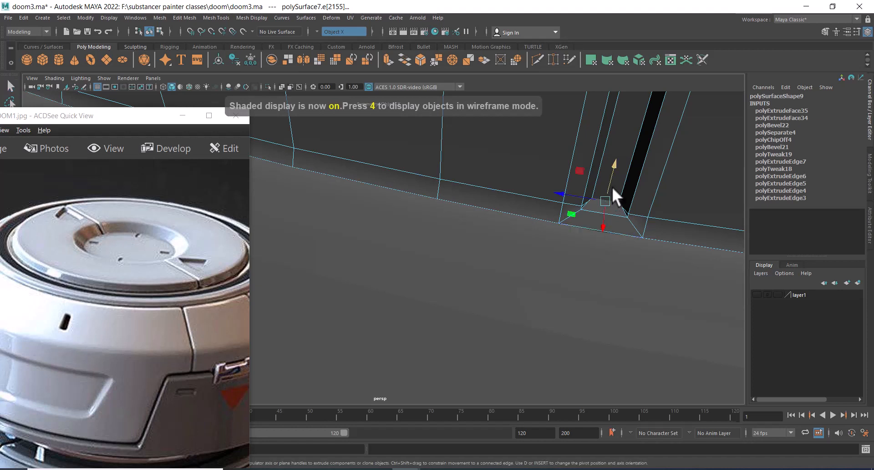
{"action": "left_click_drag", "start_coordinate": [613, 173], "coordinate": [611, 166]}
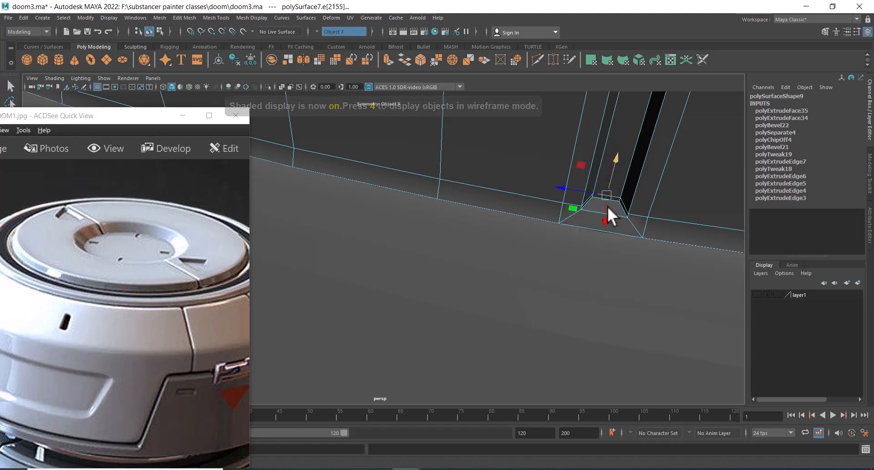
Delete the two faces at the groove's end next to the cap rim
{"action": "right_click_drag", "start_coordinate": [607, 206], "coordinate": [584, 198], "text": "alt"}
{"action": "left_click_drag", "start_coordinate": [584, 198], "coordinate": [566, 195], "text": "alt"}
{"action": "middle_click_drag", "start_coordinate": [566, 195], "coordinate": [565, 253], "text": "alt"}
{"action": "right_click_drag", "start_coordinate": [564, 253], "coordinate": [575, 255], "text": "alt"}
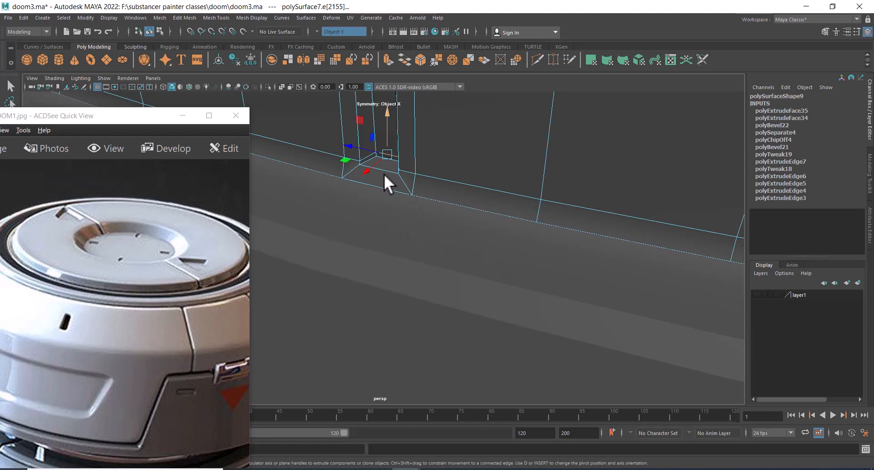
{"action": "left_click_drag", "start_coordinate": [384, 174], "coordinate": [407, 168], "text": "alt"}
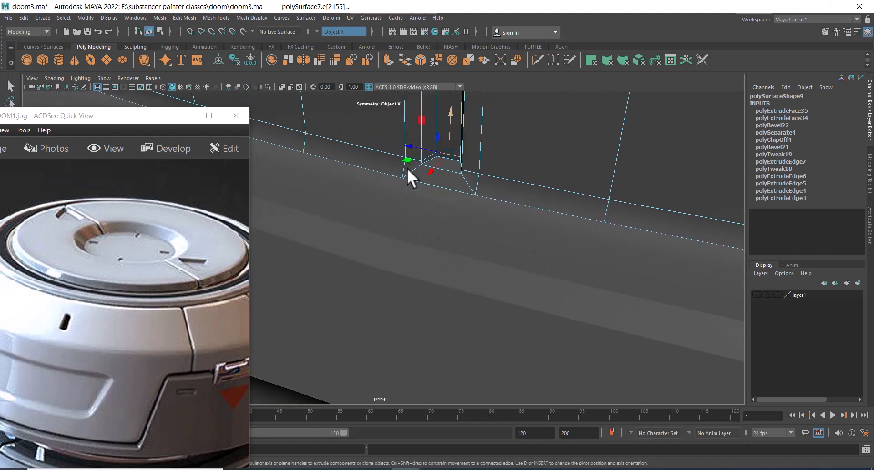
{"action": "right_click_drag", "start_coordinate": [448, 152], "coordinate": [450, 178]}
{"action": "left_click", "coordinate": [448, 157]}
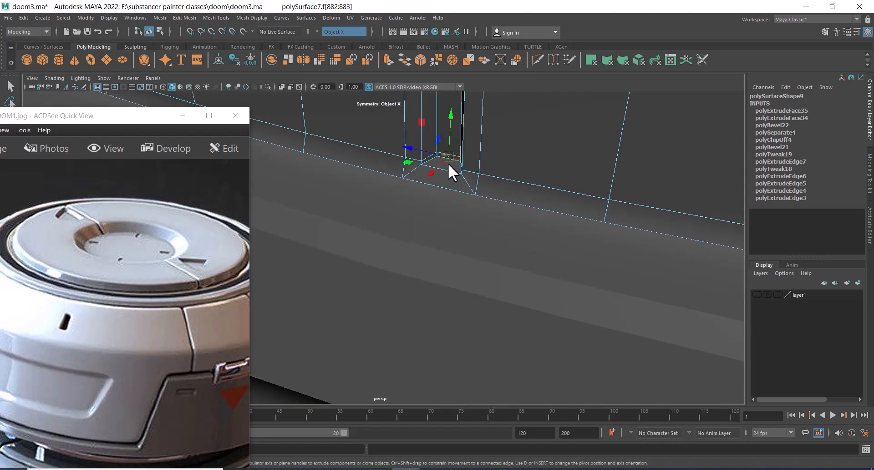
{"action": "left_click", "coordinate": [444, 181], "text": "shift"}
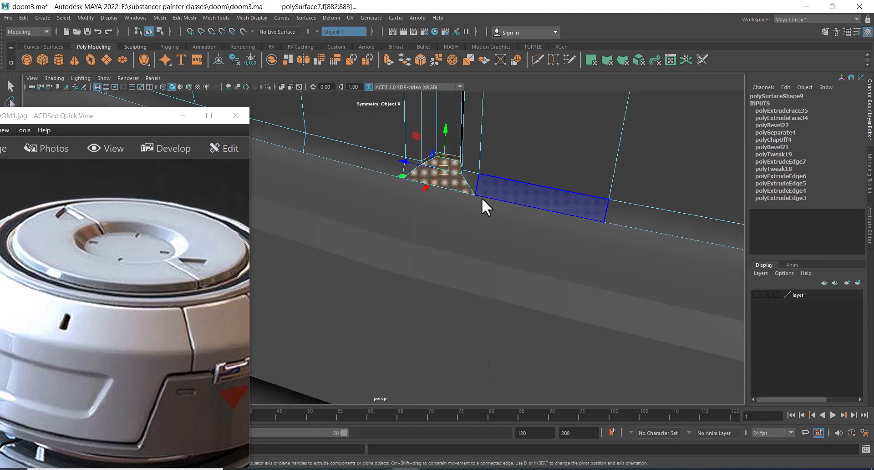
{"action": "key", "text": "Delete"}
{"action": "right_click", "coordinate": [490, 137]}
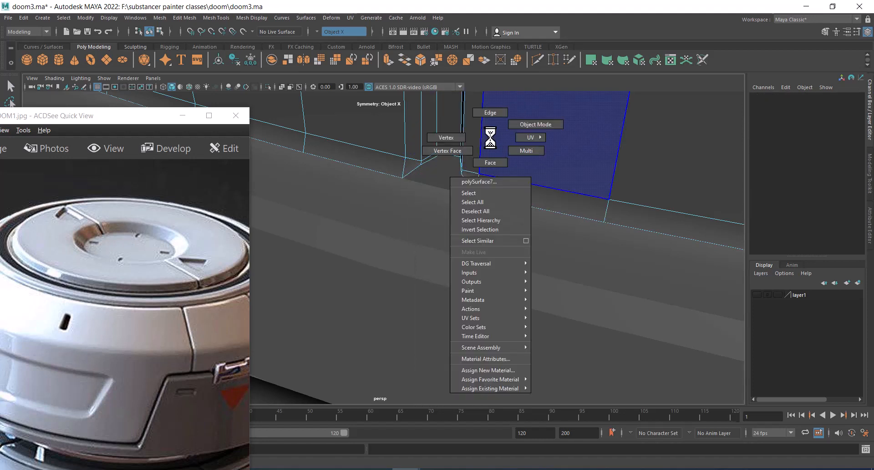
{"action": "right_click_drag", "start_coordinate": [490, 137], "coordinate": [435, 86]}
{"action": "left_click", "coordinate": [442, 138]}
{"action": "left_click_drag", "start_coordinate": [442, 138], "coordinate": [564, 169], "text": "alt"}
{"action": "left_click", "coordinate": [588, 156], "text": "shift"}
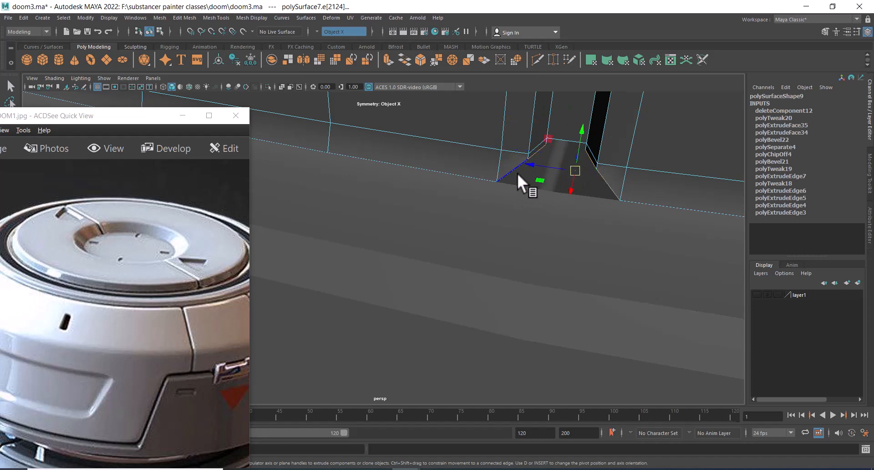
{"action": "key", "text": "r"}
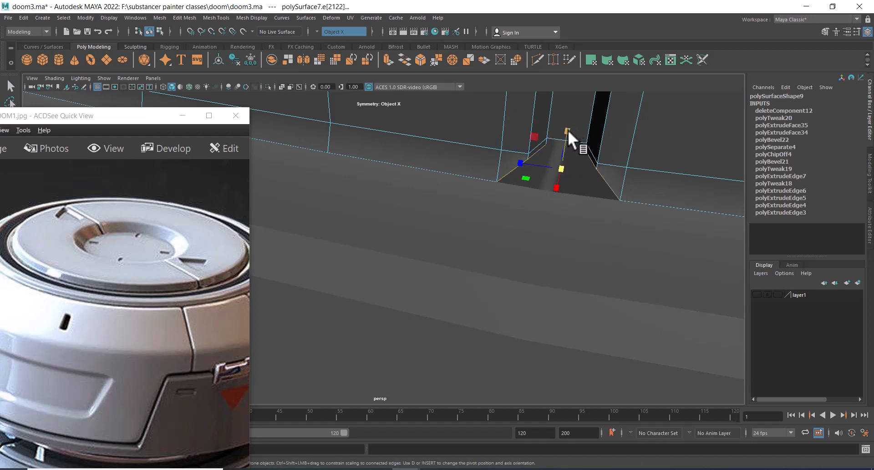
{"action": "left_click_drag", "start_coordinate": [567, 131], "coordinate": [562, 145]}
{"action": "key", "text": "ctrl+z"}
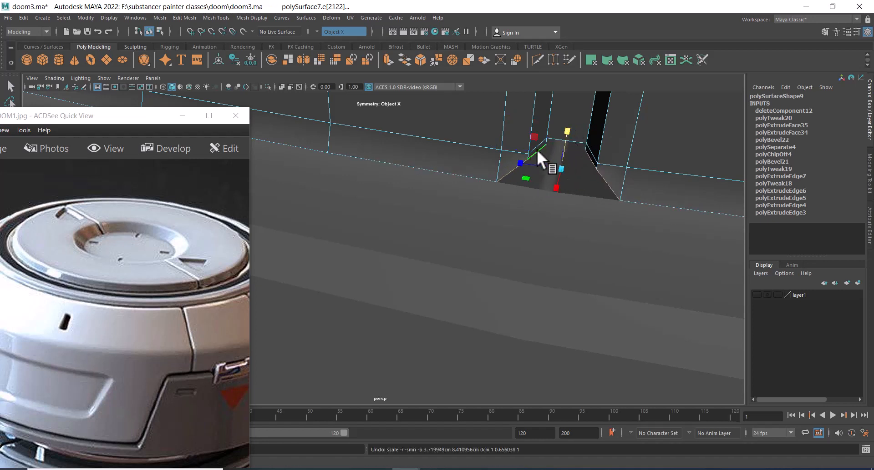
Move the groove's end edge straight down in the front wireframe view, snapping it to the rim's bottom vertex
{"action": "left_click", "coordinate": [591, 158]}
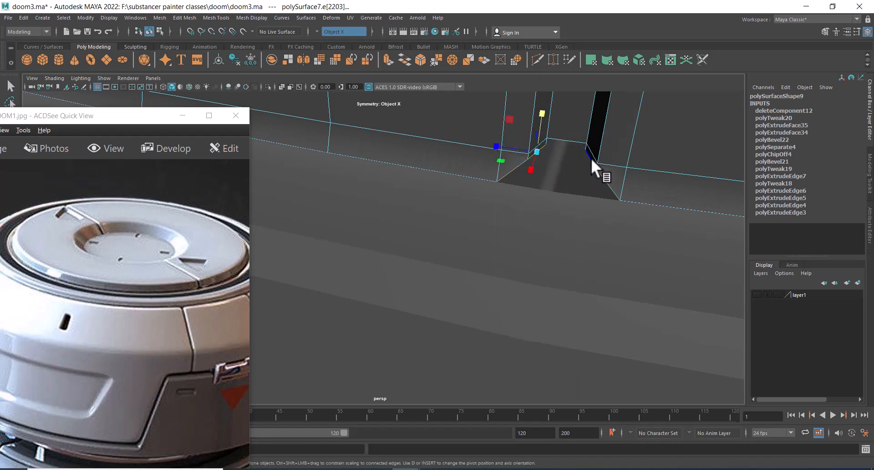
{"action": "key", "text": "w"}
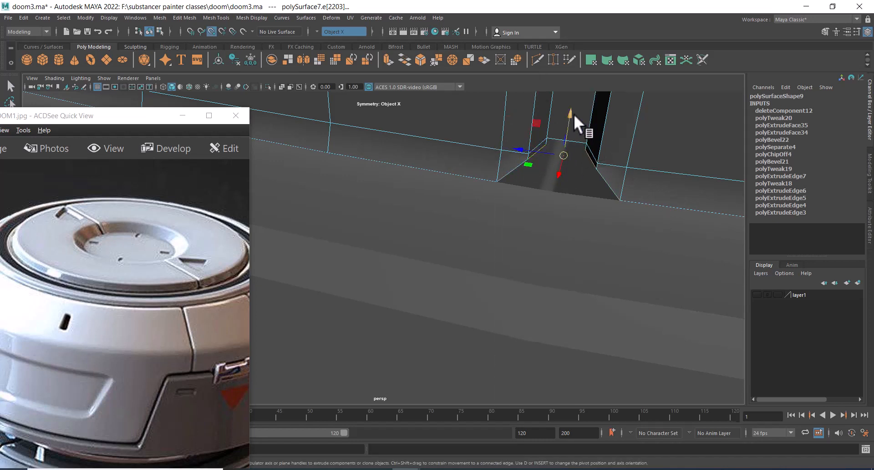
{"action": "left_click_drag", "start_coordinate": [573, 115], "coordinate": [567, 119]}
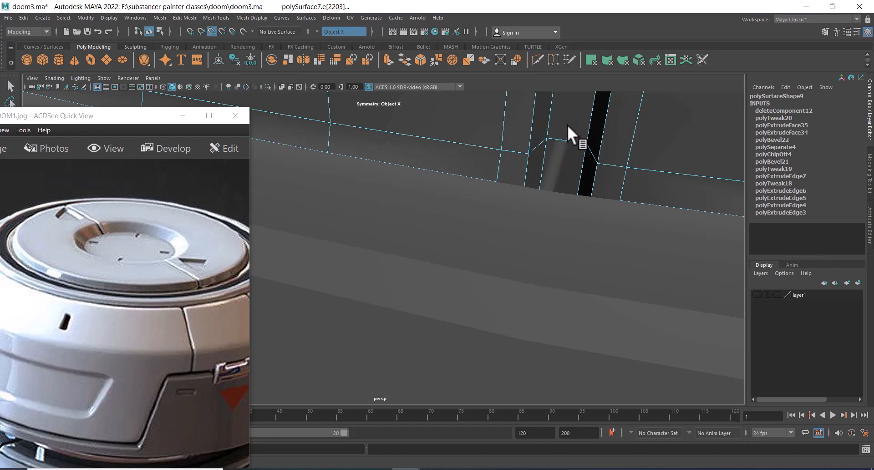
{"action": "key", "text": "ctrl+z"}
{"action": "key", "text": "space"}
{"action": "left_click_drag", "start_coordinate": [595, 142], "coordinate": [595, 162]}
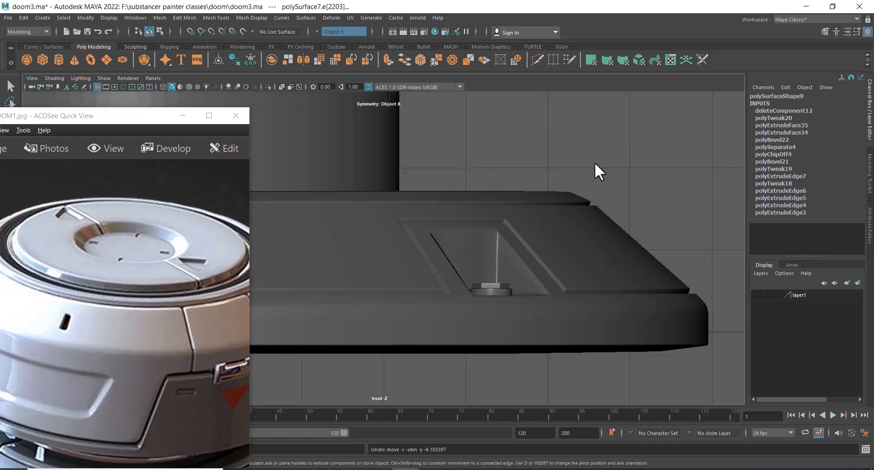
{"action": "key", "text": "f"}
{"action": "key", "text": "4"}
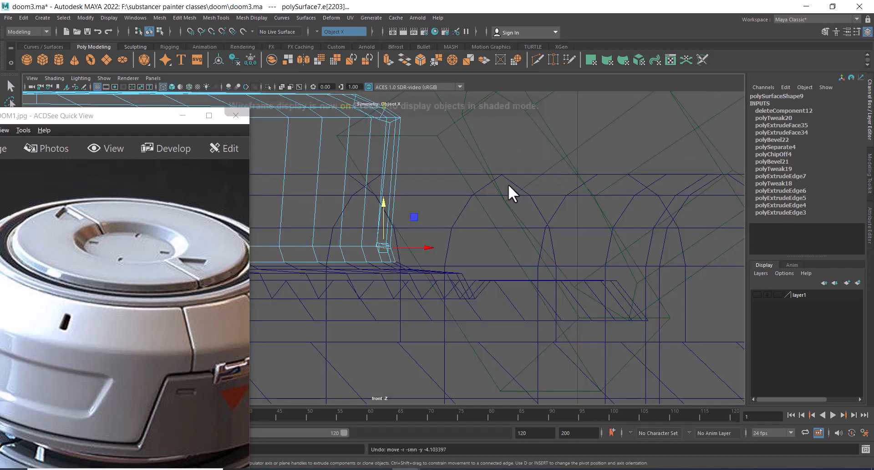
{"action": "middle_click_drag", "start_coordinate": [423, 210], "coordinate": [518, 165], "text": "alt"}
{"action": "right_click_drag", "start_coordinate": [518, 165], "coordinate": [574, 216], "text": "alt"}
{"action": "middle_click_drag", "start_coordinate": [575, 216], "coordinate": [492, 281], "text": "alt"}
{"action": "right_click_drag", "start_coordinate": [491, 282], "coordinate": [596, 268], "text": "alt"}
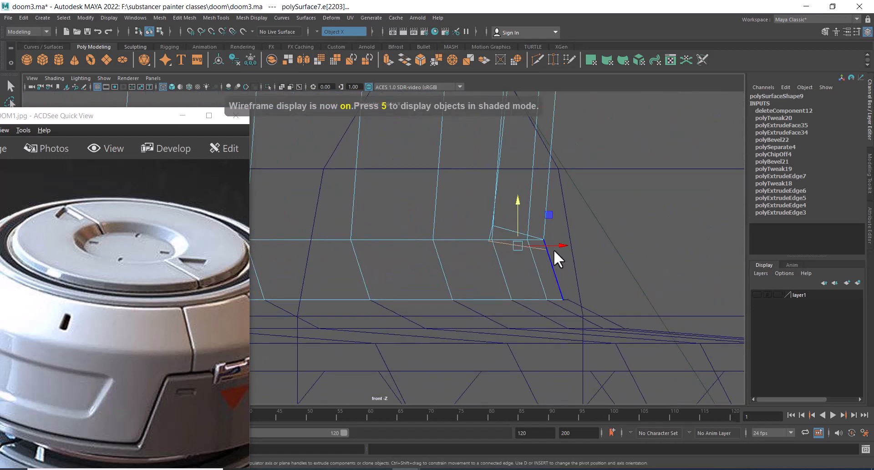
{"action": "left_click_drag", "start_coordinate": [518, 200], "coordinate": [518, 250]}
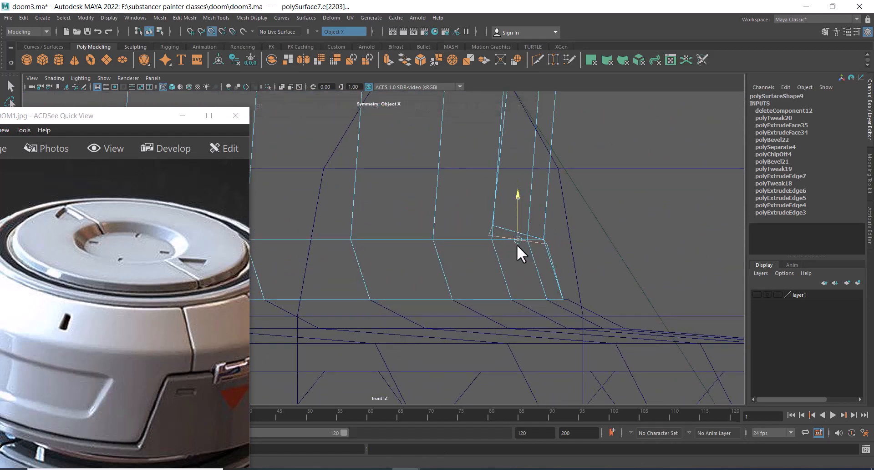
{"action": "left_click_drag", "start_coordinate": [518, 197], "coordinate": [521, 279]}
{"action": "key", "text": "v"}
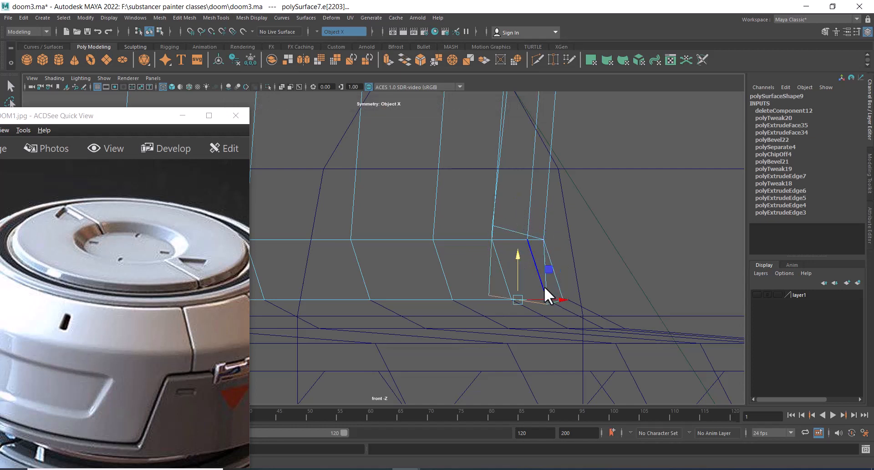
{"action": "key", "text": "6"}
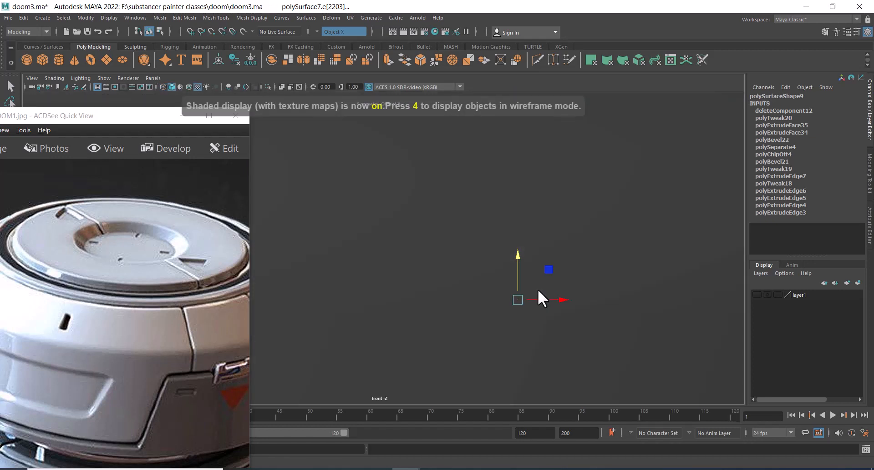
{"action": "key", "text": "4"}
{"action": "left_click_drag", "start_coordinate": [520, 258], "coordinate": [516, 302]}
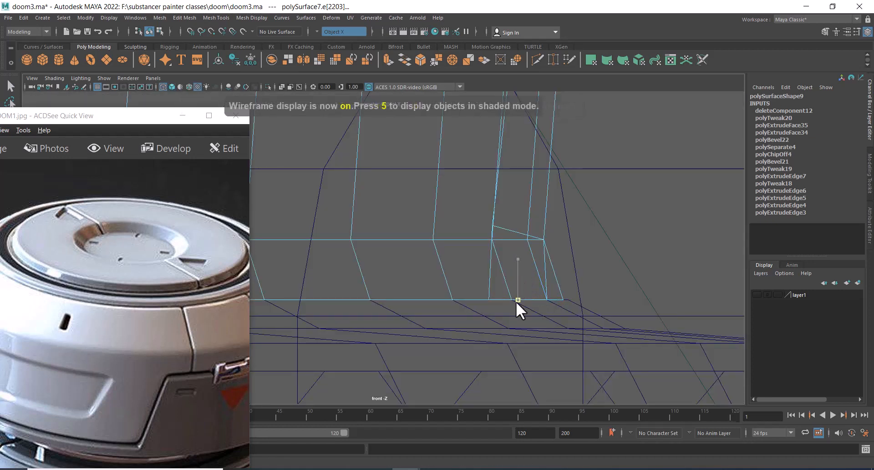
Bridge the two open edges at the groove's end to close the gap beside the rim
{"action": "key", "text": "space"}
{"action": "left_click_drag", "start_coordinate": [566, 279], "coordinate": [602, 204]}
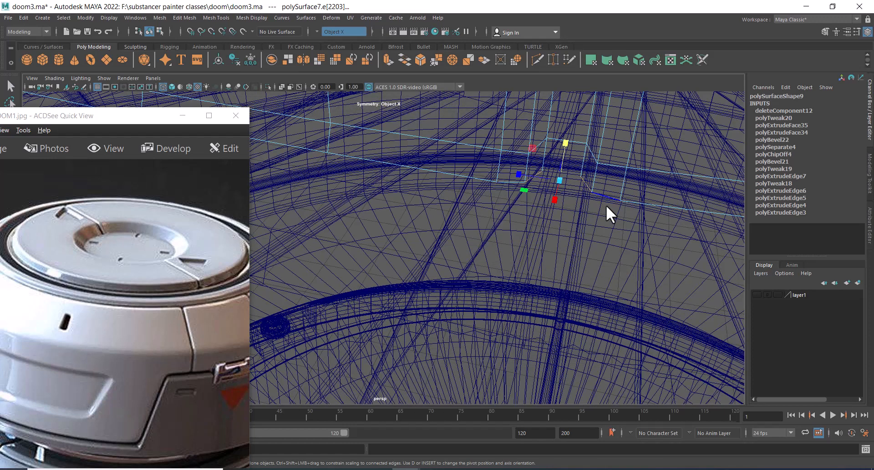
{"action": "key", "text": "5"}
{"action": "right_click_drag", "start_coordinate": [598, 206], "coordinate": [600, 231], "text": "alt"}
{"action": "middle_click_drag", "start_coordinate": [600, 230], "coordinate": [561, 236], "text": "alt"}
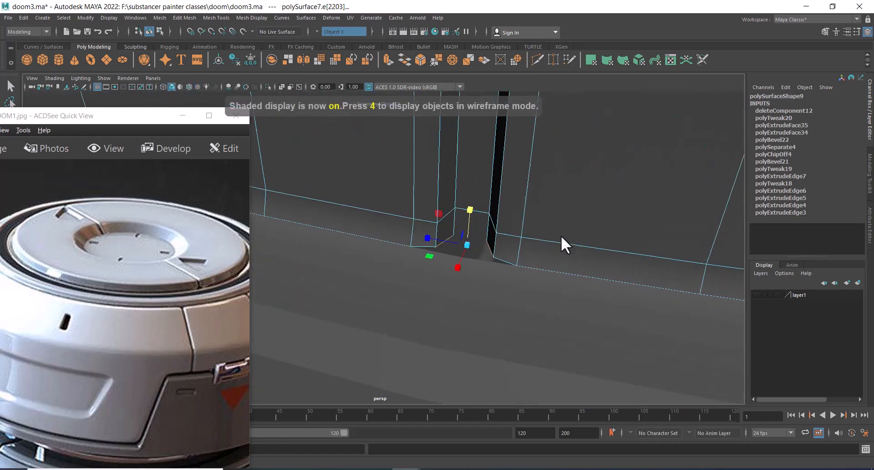
{"action": "right_click_drag", "start_coordinate": [560, 236], "coordinate": [563, 272], "text": "alt"}
{"action": "right_click", "coordinate": [589, 230]}
{"action": "left_click", "coordinate": [575, 209]}
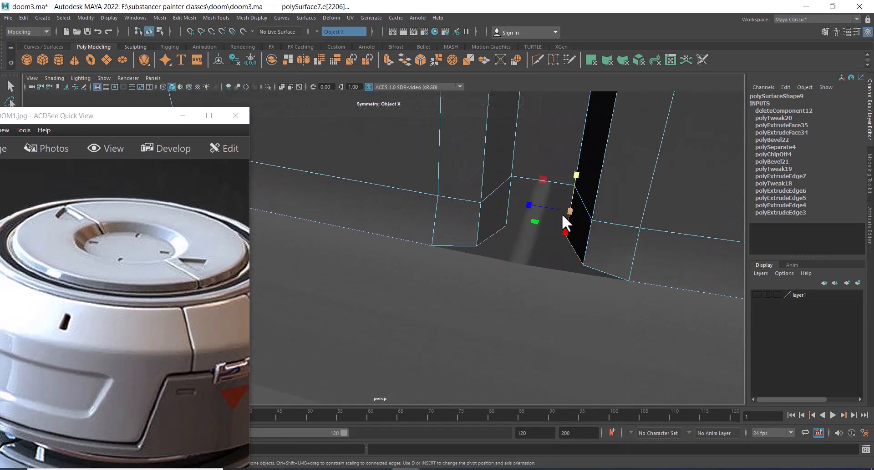
{"action": "left_click", "coordinate": [511, 211]}
{"action": "right_click", "coordinate": [588, 159]}
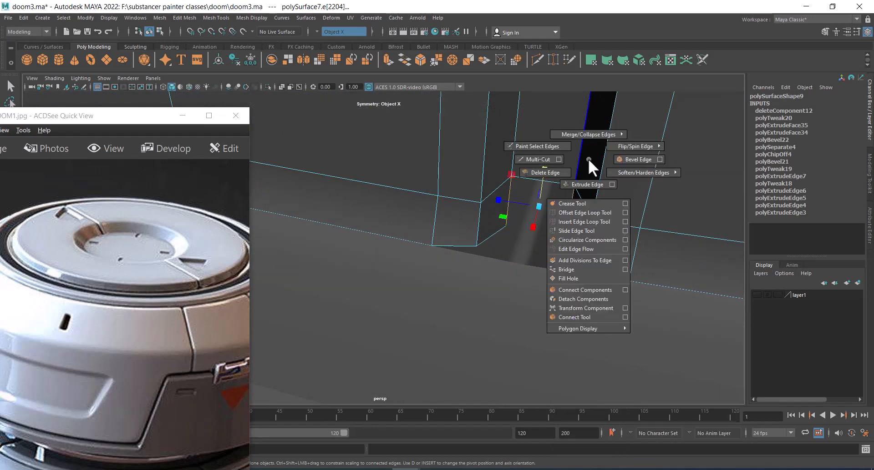
{"action": "left_click", "coordinate": [572, 269]}
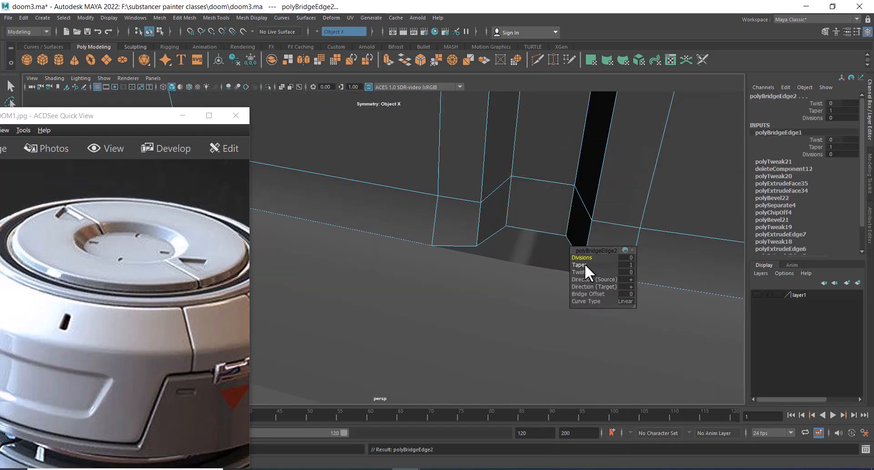
Bridge the remaining pair of open edges below the groove's end to close the hole
{"action": "right_click_drag", "start_coordinate": [547, 269], "coordinate": [460, 258], "text": "alt"}
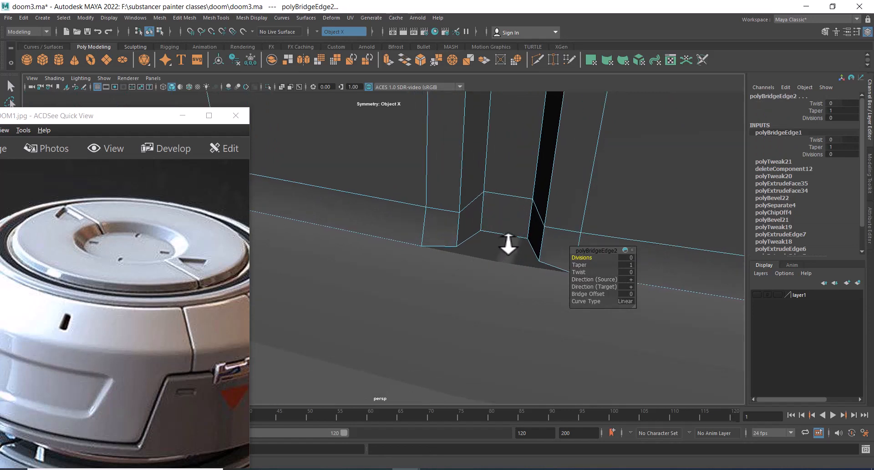
{"action": "left_click", "coordinate": [528, 250]}
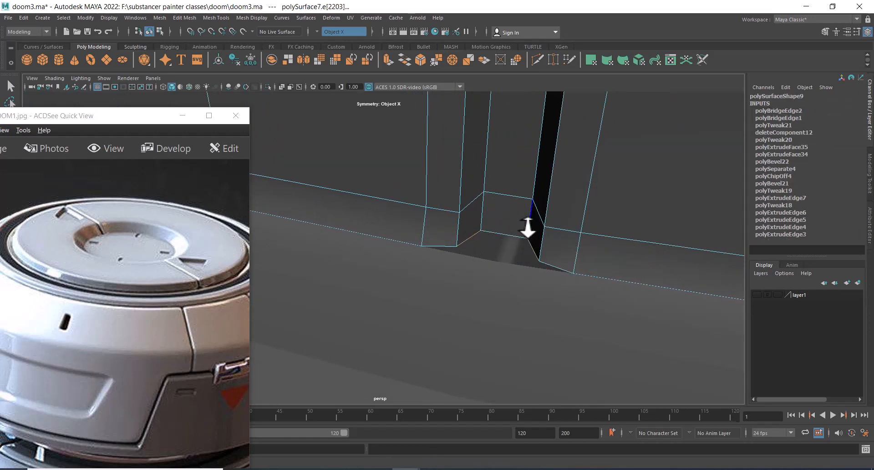
{"action": "right_click_drag", "start_coordinate": [527, 227], "coordinate": [502, 314], "text": "shift"}
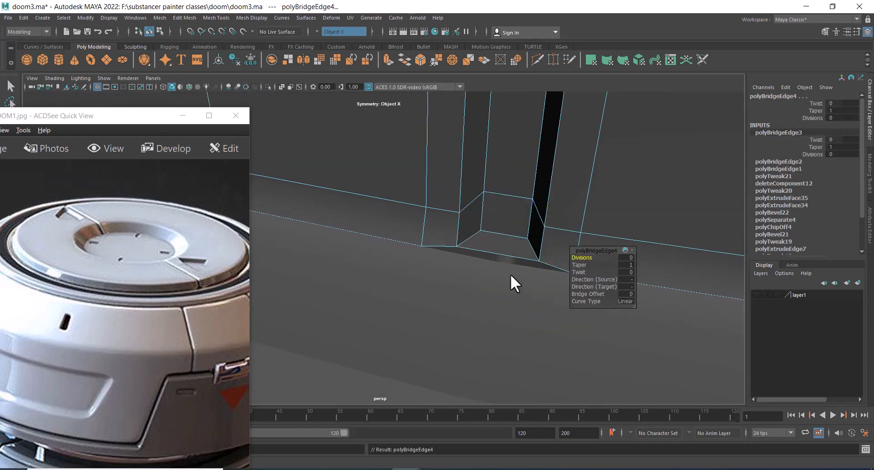
{"action": "right_click_drag", "start_coordinate": [510, 276], "coordinate": [396, 285], "text": "alt"}
{"action": "middle_click_drag", "start_coordinate": [396, 285], "coordinate": [554, 263], "text": "alt"}
{"action": "right_click_drag", "start_coordinate": [554, 264], "coordinate": [551, 257], "text": "alt"}
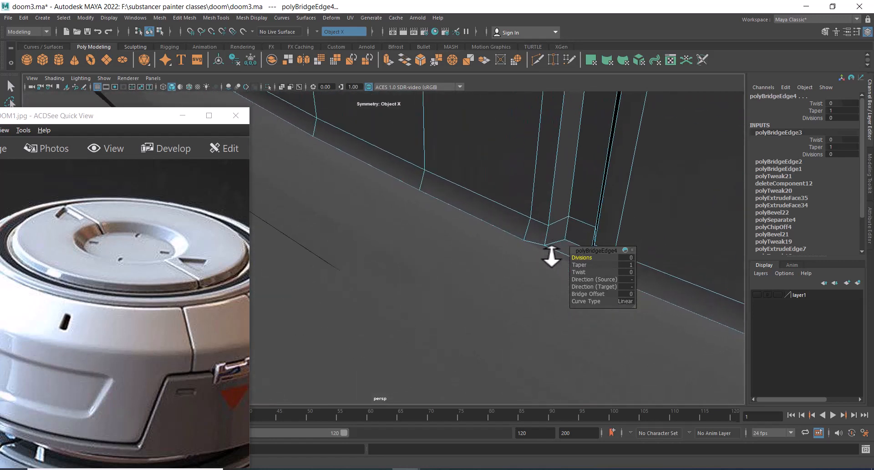
Select the rim edge below the groove's end and nudge it slightly
{"action": "left_click", "coordinate": [554, 252]}
{"action": "left_click_drag", "start_coordinate": [536, 238], "coordinate": [496, 261], "text": "alt"}
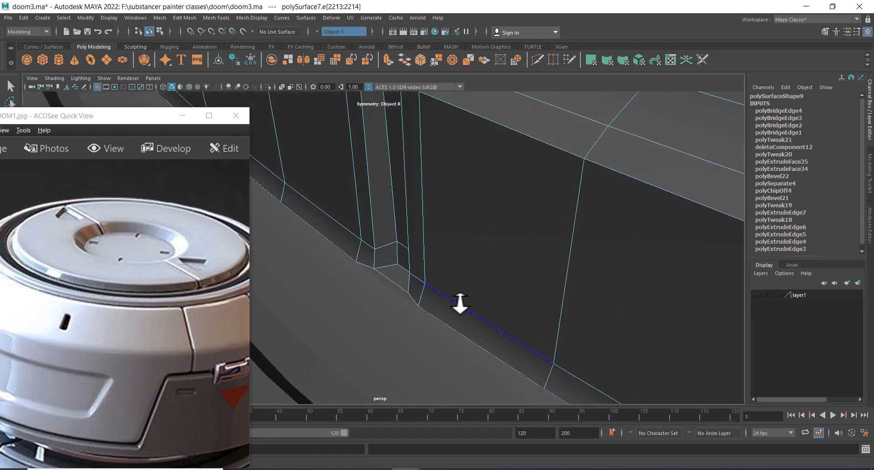
{"action": "key", "text": "w"}
{"action": "left_click_drag", "start_coordinate": [357, 302], "coordinate": [353, 304]}
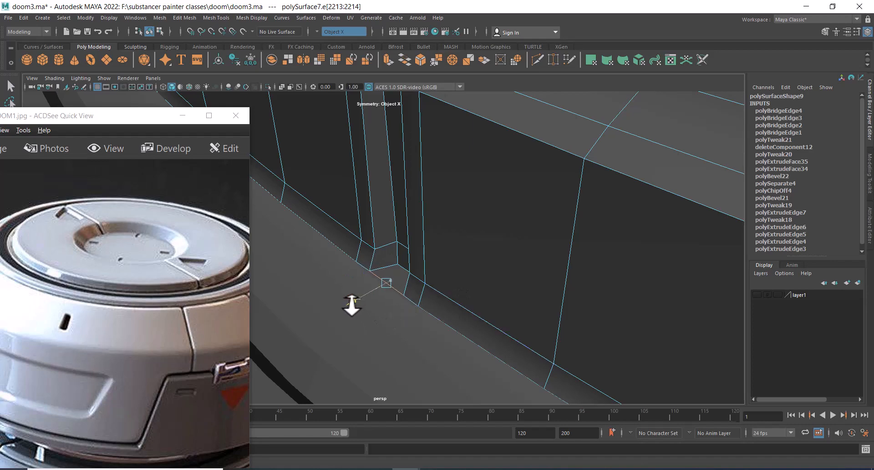
Zoom out and orbit to examine the whole cap with its groove
{"action": "scroll", "coordinate": [428, 221], "scroll_direction": "down", "scroll_amount": 7}
{"action": "right_click_drag", "start_coordinate": [476, 258], "coordinate": [528, 221]}
{"action": "scroll", "coordinate": [497, 233], "scroll_direction": "down", "scroll_amount": 8}
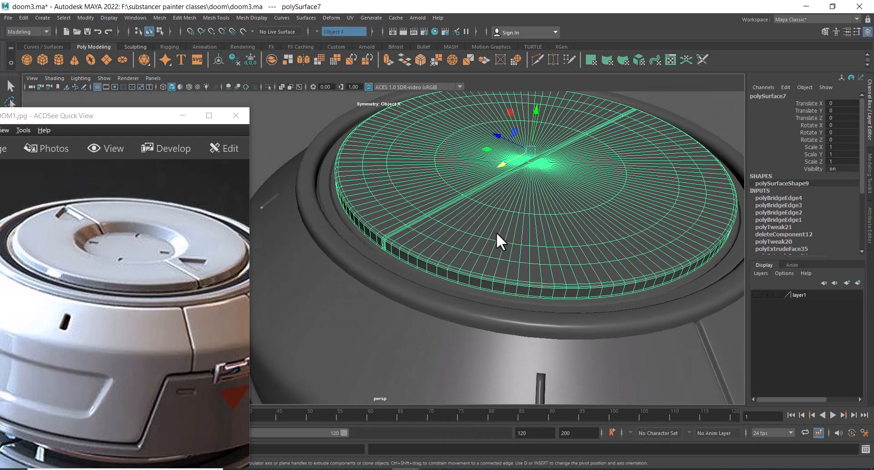
{"action": "scroll", "coordinate": [482, 192], "scroll_direction": "down", "scroll_amount": 5}
{"action": "left_click", "coordinate": [640, 221]}
{"action": "scroll", "coordinate": [499, 227], "scroll_direction": "up", "scroll_amount": 6}
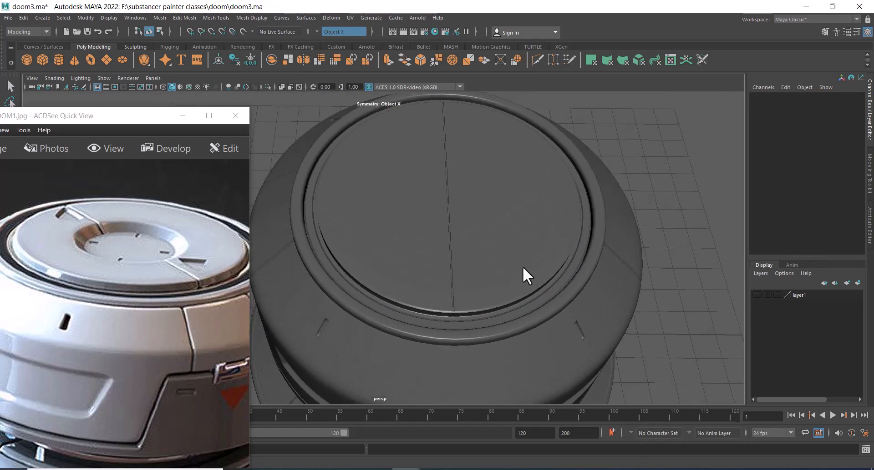
{"action": "left_click_drag", "start_coordinate": [522, 267], "coordinate": [500, 274], "text": "alt"}
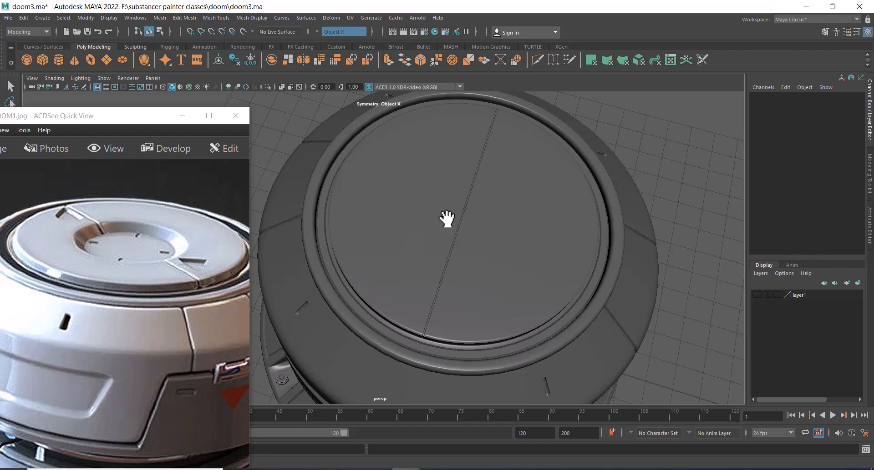
Select the central circle of faces on the cap disc and extrude them
{"action": "left_click", "coordinate": [473, 215]}
{"action": "left_click_drag", "start_coordinate": [501, 207], "coordinate": [553, 251], "text": "alt"}
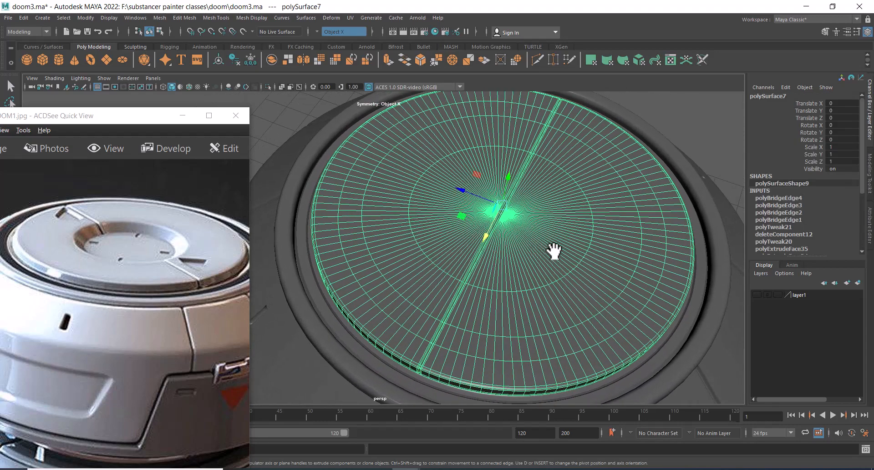
{"action": "right_click", "coordinate": [552, 198]}
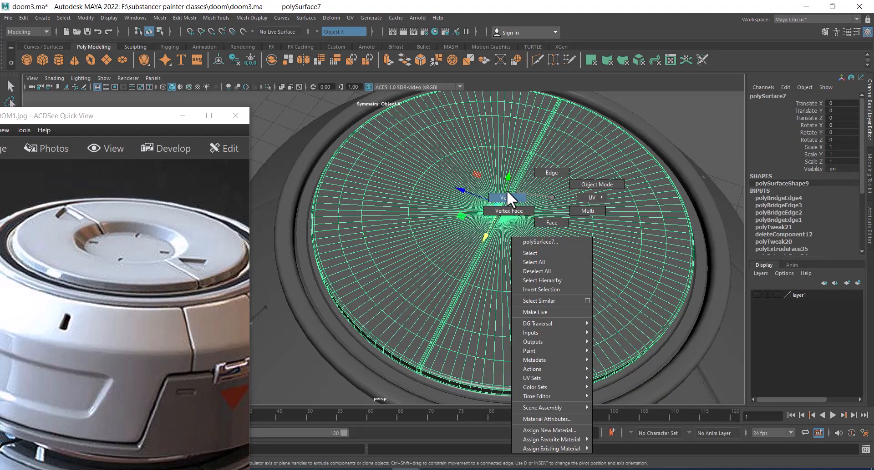
{"action": "right_click_drag", "start_coordinate": [507, 191], "coordinate": [507, 192]}
{"action": "left_click_drag", "start_coordinate": [533, 203], "coordinate": [498, 239], "text": "alt"}
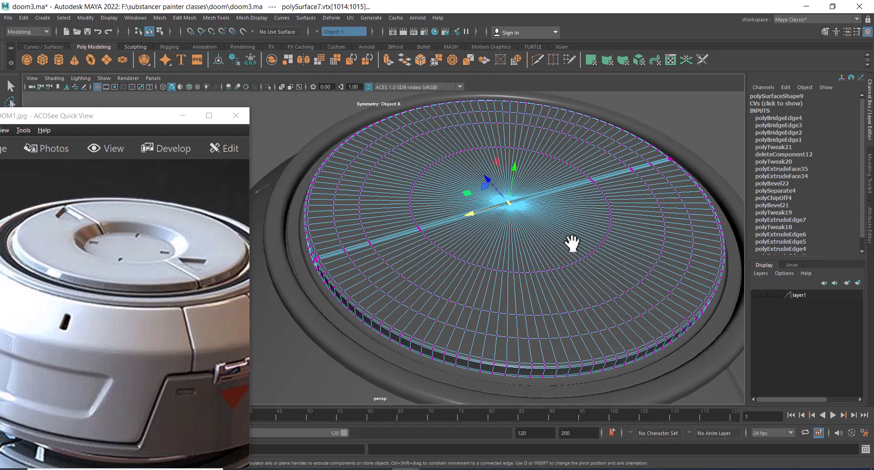
{"action": "left_click_drag", "start_coordinate": [572, 243], "coordinate": [555, 220], "text": "alt"}
{"action": "right_click_drag", "start_coordinate": [556, 202], "coordinate": [560, 253], "text": "ctrl"}
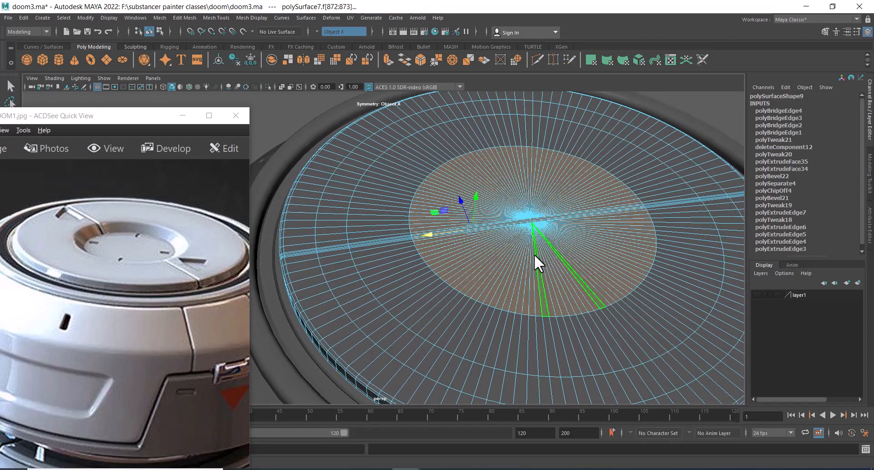
{"action": "left_click_drag", "start_coordinate": [534, 255], "coordinate": [544, 270], "text": "alt"}
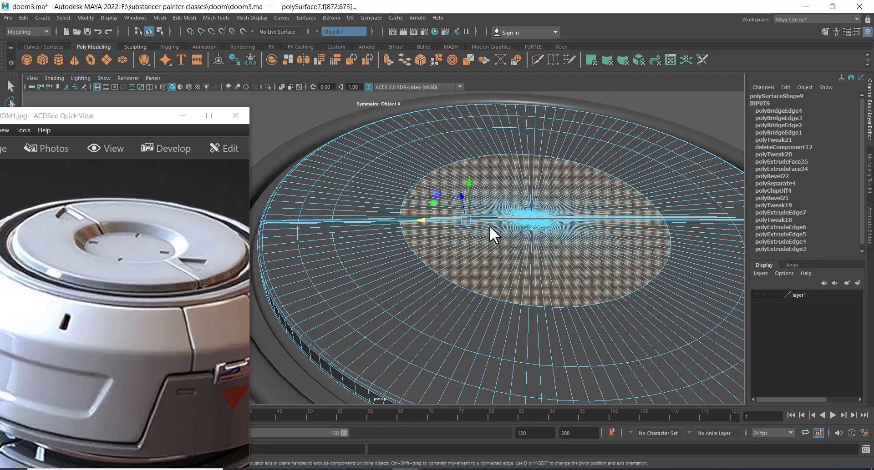
{"action": "left_click_drag", "start_coordinate": [503, 234], "coordinate": [522, 179], "text": "alt"}
{"action": "right_click_drag", "start_coordinate": [528, 152], "coordinate": [506, 182], "text": "shift"}
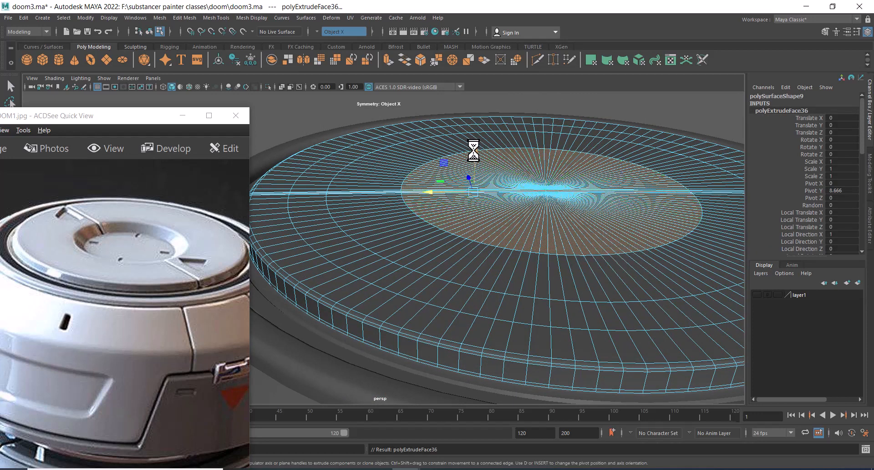
Try moving and scaling the extruded faces, then undo the changes and the extrusion
{"action": "left_click_drag", "start_coordinate": [473, 150], "coordinate": [474, 157]}
{"action": "key", "text": "ctrl+z"}
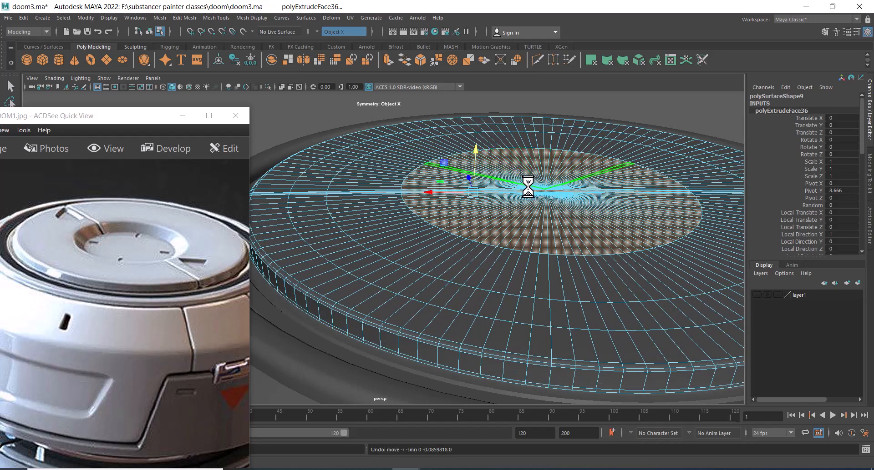
{"action": "key", "text": "r"}
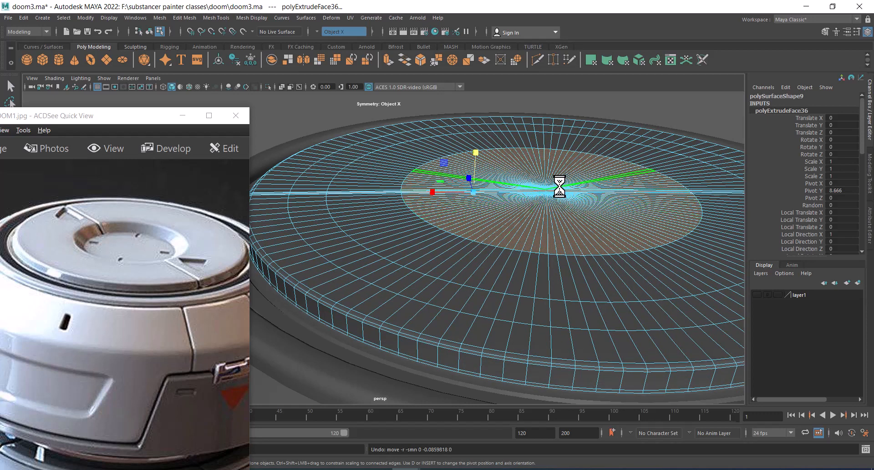
{"action": "left_click_drag", "start_coordinate": [560, 186], "coordinate": [554, 145]}
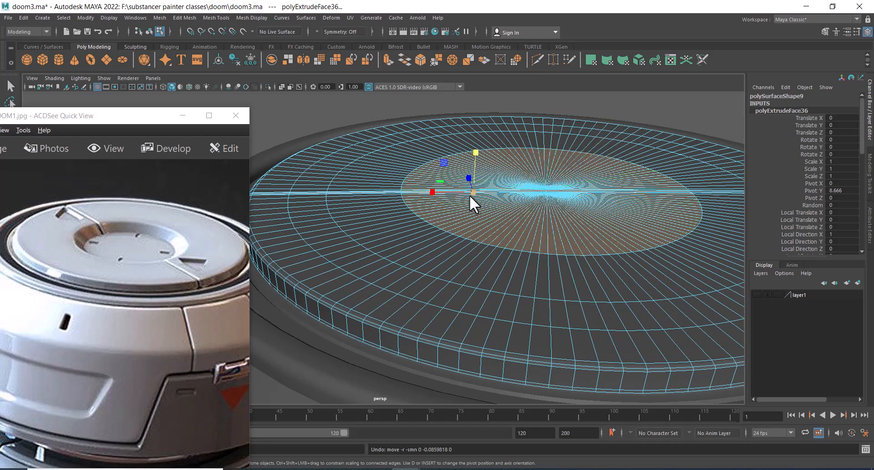
{"action": "left_click_drag", "start_coordinate": [472, 192], "coordinate": [444, 209]}
{"action": "key", "text": "ctrl+z"}
{"action": "key", "text": "ctrl+z"}
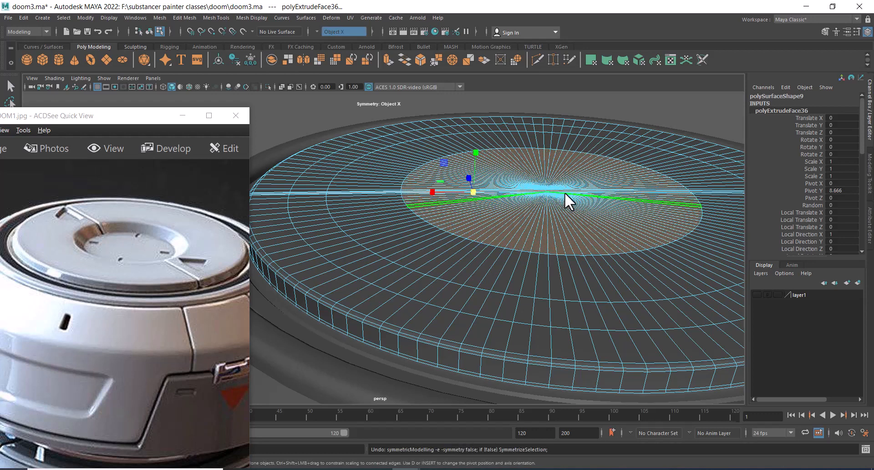
Reselect the central circle of faces on the cap disc and extrude them
{"action": "key", "text": "F9"}
{"action": "left_click_drag", "start_coordinate": [581, 206], "coordinate": [586, 234], "text": "alt"}
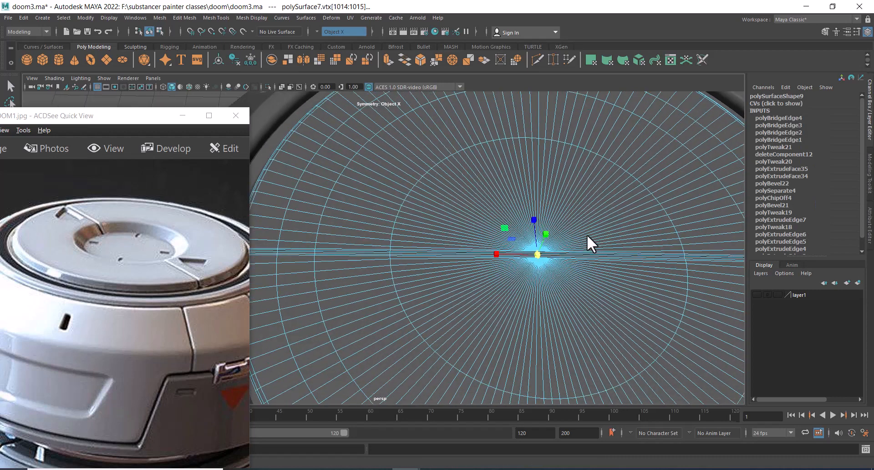
{"action": "middle_click_drag", "start_coordinate": [586, 235], "coordinate": [566, 176], "text": "alt"}
{"action": "right_click_drag", "start_coordinate": [560, 178], "coordinate": [536, 178]}
{"action": "left_click_drag", "start_coordinate": [535, 178], "coordinate": [511, 219]}
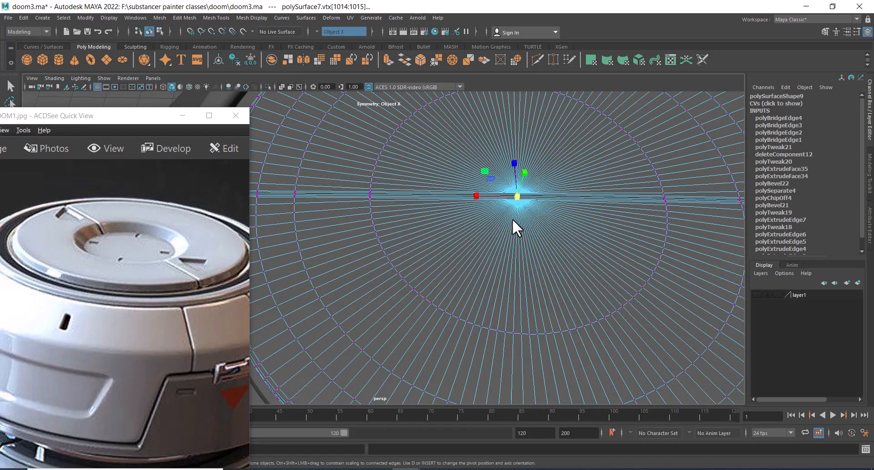
{"action": "right_click_drag", "start_coordinate": [532, 189], "coordinate": [523, 143], "text": "ctrl"}
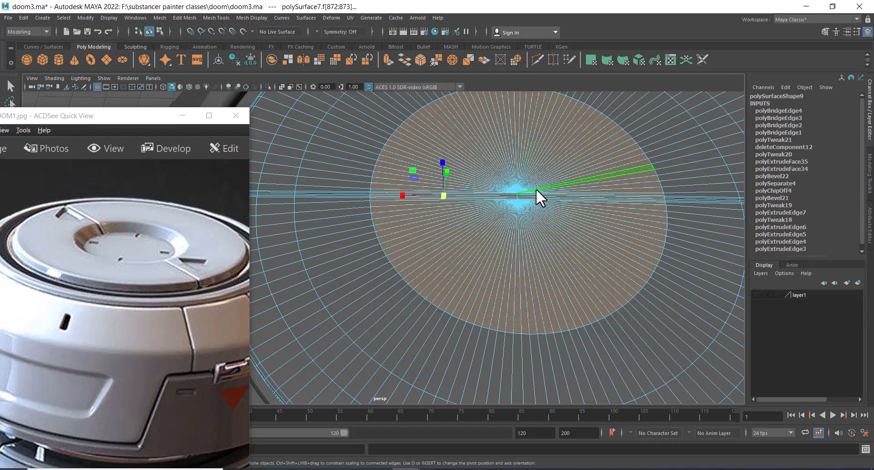
{"action": "left_click_drag", "start_coordinate": [537, 191], "coordinate": [527, 223], "text": "alt"}
{"action": "key", "text": "ctrl+e"}
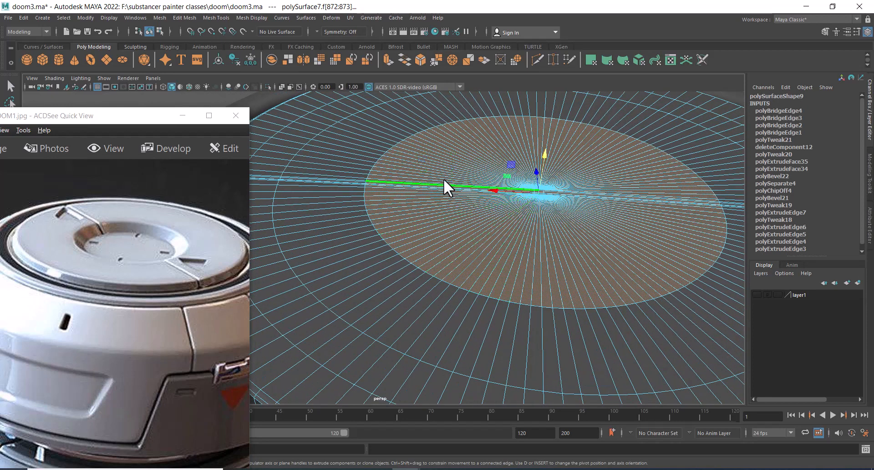
Move the extruded central faces upward to raise a wall around the inner disc
{"action": "left_click_drag", "start_coordinate": [550, 152], "coordinate": [533, 148], "text": "alt"}
{"action": "key", "text": "ctrl+z"}
{"action": "right_click_drag", "start_coordinate": [552, 142], "coordinate": [549, 169], "text": "shift"}
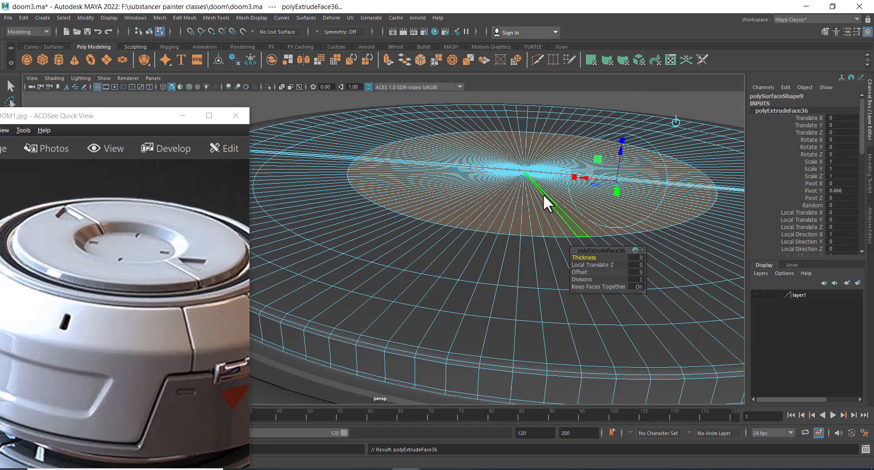
{"action": "key", "text": "w"}
{"action": "left_click_drag", "start_coordinate": [529, 131], "coordinate": [527, 143]}
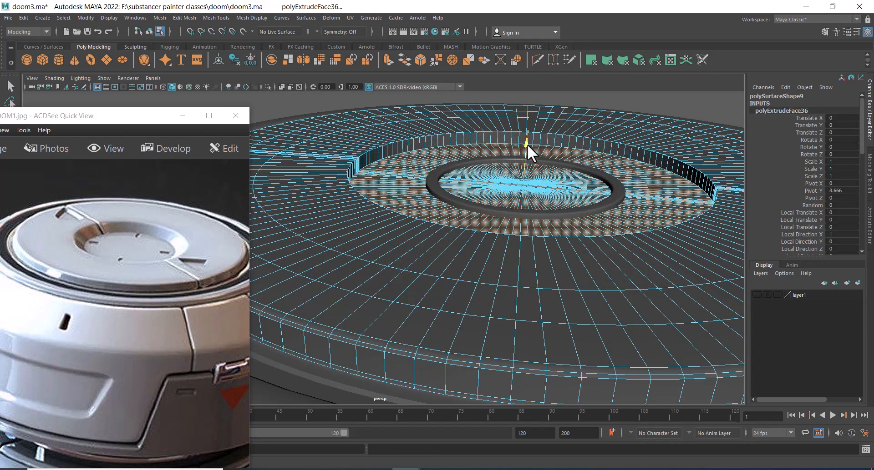
Scale the raised central faces inward to form a rounded ring lip
{"action": "key", "text": "r"}
{"action": "left_click_drag", "start_coordinate": [523, 187], "coordinate": [487, 238]}
{"action": "scroll", "coordinate": [491, 198], "scroll_direction": "down", "scroll_amount": 3}
{"action": "middle_click_drag", "start_coordinate": [487, 237], "coordinate": [504, 215], "text": "alt"}
{"action": "right_click_drag", "start_coordinate": [504, 214], "coordinate": [523, 228], "text": "alt"}
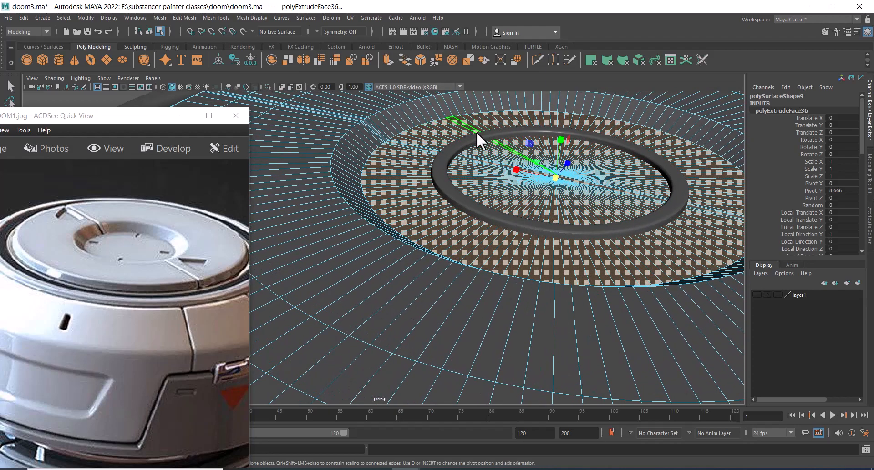
Extract the selected central faces into a separate object
{"action": "left_click_drag", "start_coordinate": [476, 132], "coordinate": [420, 173], "text": "alt"}
{"action": "right_click", "coordinate": [447, 159], "text": "shift"}
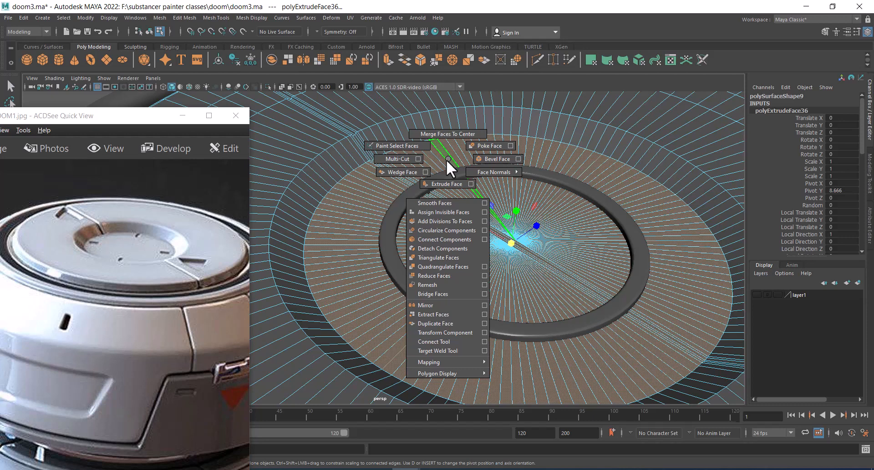
{"action": "left_click", "coordinate": [452, 314]}
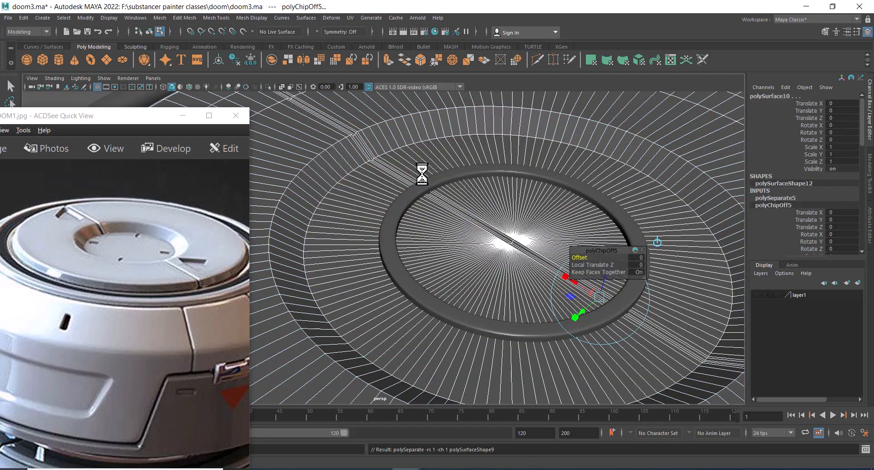
Select the extracted disc and hide everything else to isolate it
{"action": "key", "text": "q"}
{"action": "left_click", "coordinate": [486, 157]}
{"action": "key", "text": "alt+h"}
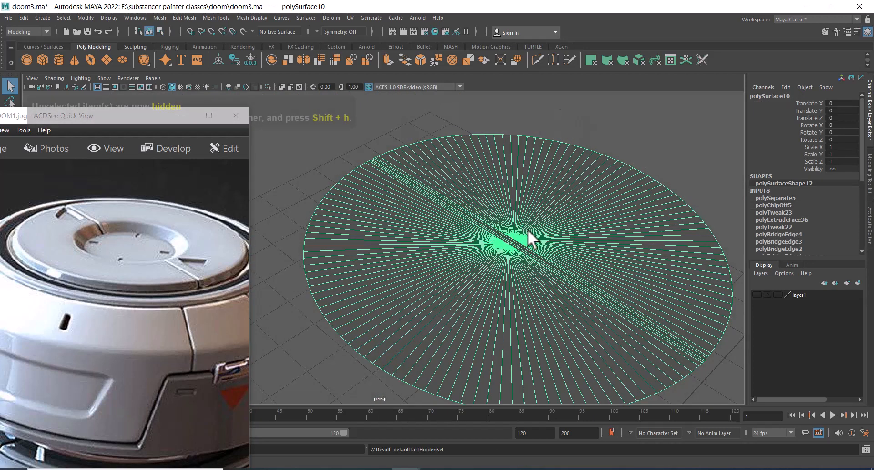
{"action": "key", "text": "space"}
{"action": "left_click_drag", "start_coordinate": [559, 223], "coordinate": [483, 220]}
{"action": "key", "text": "f"}
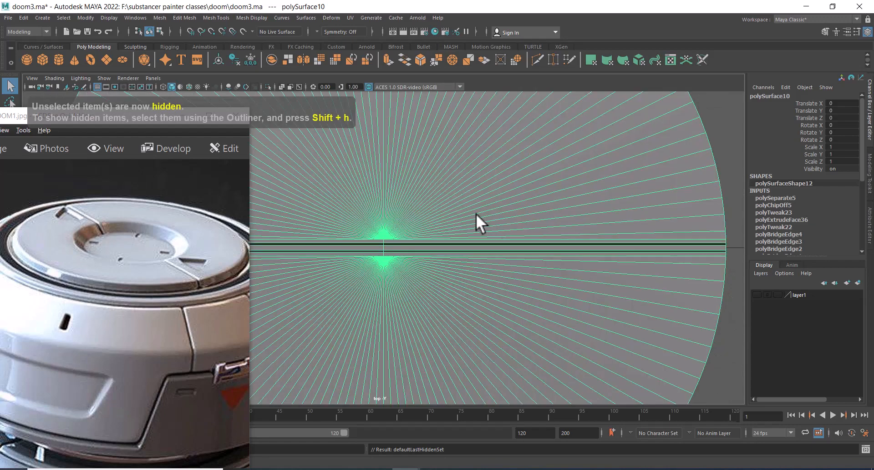
Examine the isolated disc and the groove running across it from above and at its edge
{"action": "right_click_drag", "start_coordinate": [525, 249], "coordinate": [477, 236], "text": "alt"}
{"action": "middle_click_drag", "start_coordinate": [478, 236], "coordinate": [534, 192], "text": "alt"}
{"action": "right_click_drag", "start_coordinate": [471, 223], "coordinate": [479, 224], "text": "alt"}
{"action": "middle_click_drag", "start_coordinate": [453, 217], "coordinate": [520, 231], "text": "alt"}
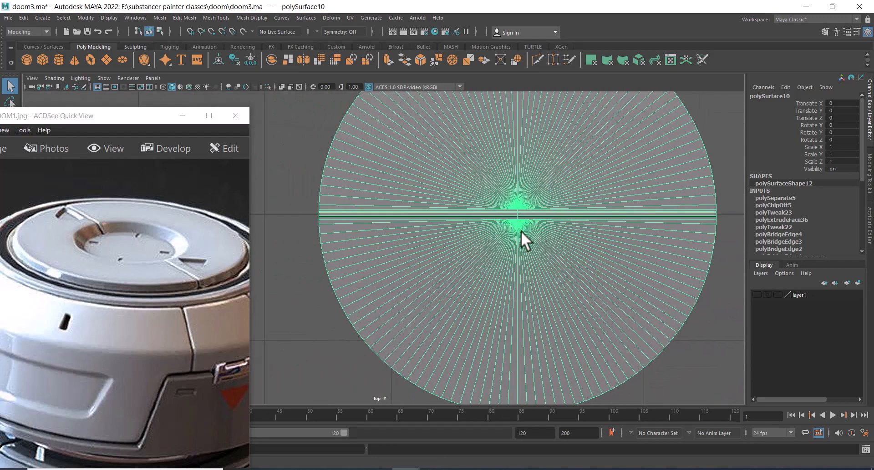
{"action": "key", "text": "space"}
{"action": "left_click_drag", "start_coordinate": [522, 234], "coordinate": [514, 201]}
{"action": "middle_click_drag", "start_coordinate": [515, 207], "coordinate": [434, 165], "text": "alt"}
{"action": "left_click_drag", "start_coordinate": [450, 200], "coordinate": [430, 175], "text": "alt"}
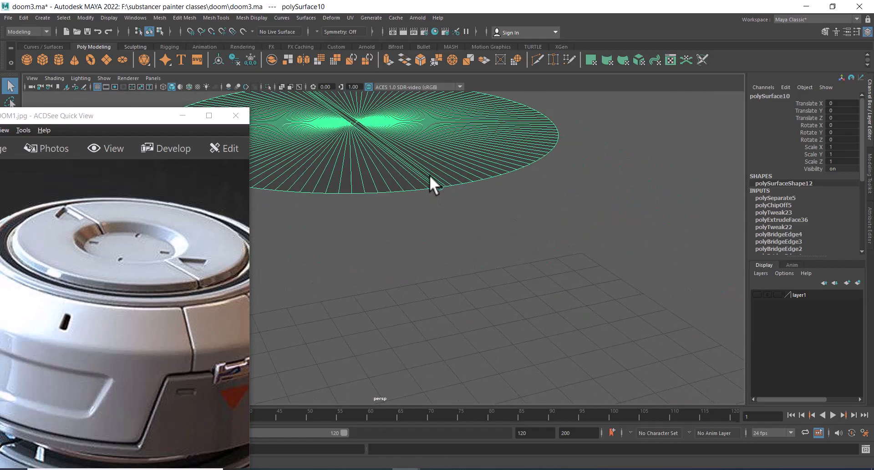
{"action": "right_click_drag", "start_coordinate": [429, 175], "coordinate": [445, 178], "text": "alt"}
{"action": "middle_click_drag", "start_coordinate": [437, 176], "coordinate": [447, 241], "text": "alt"}
{"action": "left_click_drag", "start_coordinate": [423, 251], "coordinate": [392, 228], "text": "alt"}
{"action": "middle_click_drag", "start_coordinate": [392, 228], "coordinate": [464, 273], "text": "alt"}
{"action": "right_click_drag", "start_coordinate": [464, 286], "coordinate": [495, 300], "text": "alt"}
{"action": "left_click_drag", "start_coordinate": [495, 299], "coordinate": [513, 248], "text": "alt"}
{"action": "right_click_drag", "start_coordinate": [513, 248], "coordinate": [511, 209]}
Collapse the groove's edges at one end of the extracted disc and delete the leftover edge
{"action": "left_click", "coordinate": [521, 254]}
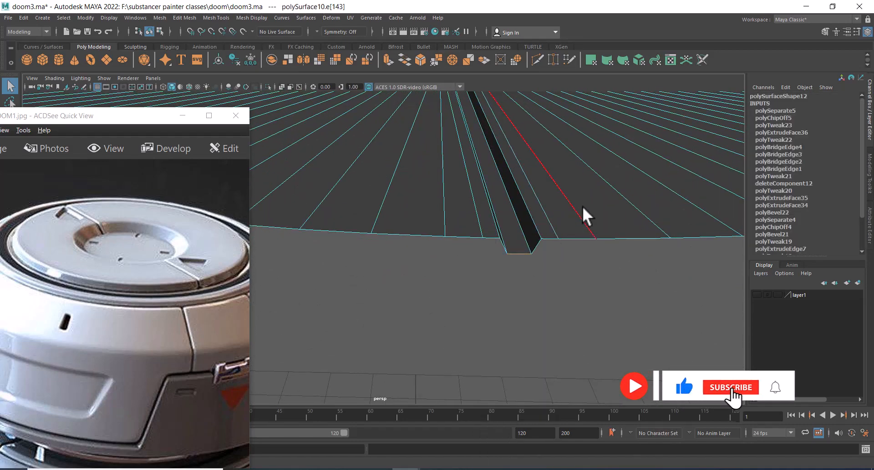
{"action": "right_click_drag", "start_coordinate": [583, 207], "coordinate": [428, 248], "text": "ctrl"}
{"action": "double_click", "coordinate": [513, 236]}
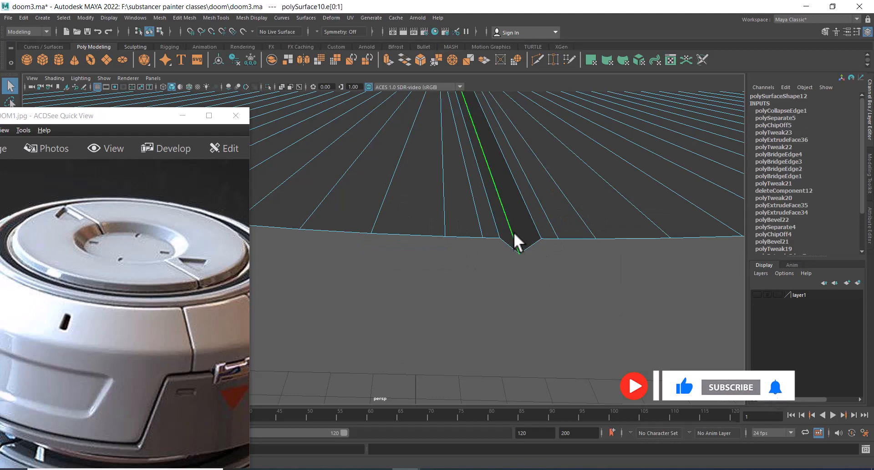
{"action": "middle_click_drag", "start_coordinate": [526, 200], "coordinate": [524, 270], "text": "alt"}
{"action": "right_click_drag", "start_coordinate": [588, 219], "coordinate": [324, 172], "text": "shift"}
{"action": "scroll", "coordinate": [478, 245], "scroll_direction": "down", "scroll_amount": 2}
{"action": "left_click", "coordinate": [457, 199]}
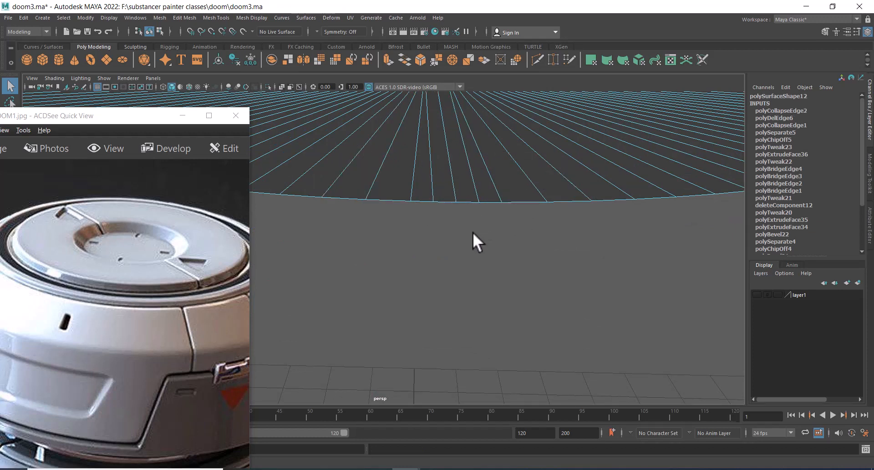
Collapse the groove's edges along the opposite side of the extracted disc
{"action": "left_click", "coordinate": [497, 469]}
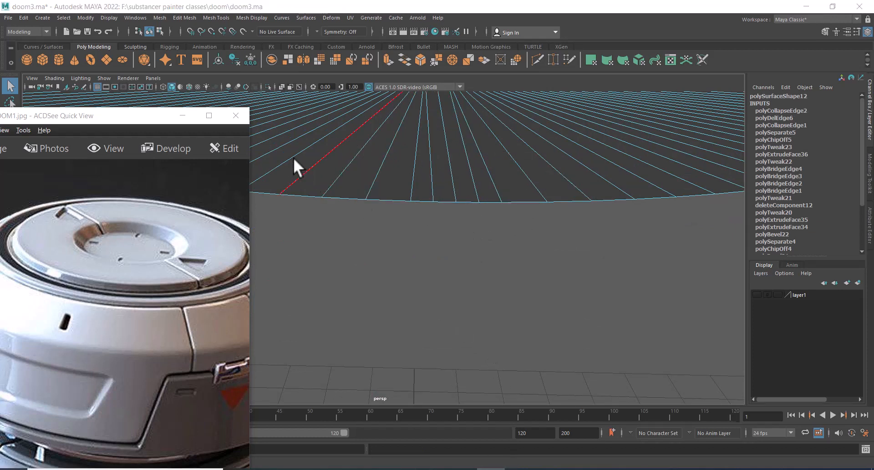
{"action": "right_click_drag", "start_coordinate": [523, 261], "coordinate": [444, 214], "text": "alt"}
{"action": "left_click_drag", "start_coordinate": [444, 214], "coordinate": [458, 250], "text": "alt"}
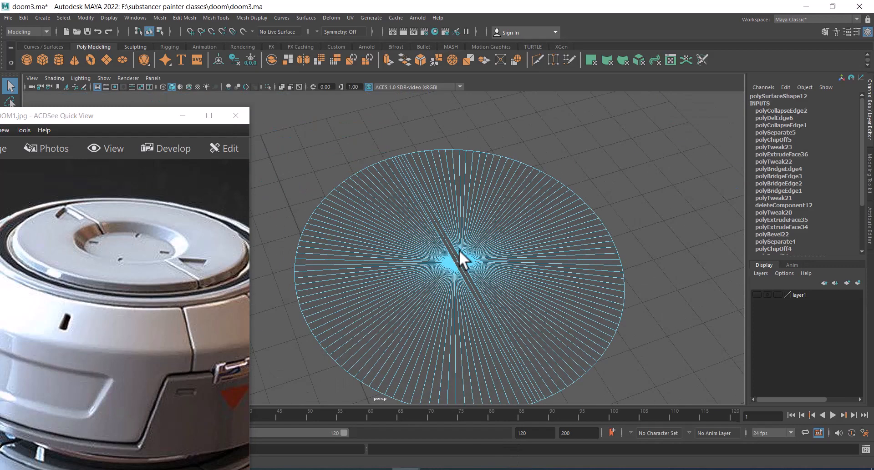
{"action": "middle_click_drag", "start_coordinate": [486, 248], "coordinate": [436, 160], "text": "alt"}
{"action": "right_click_drag", "start_coordinate": [436, 160], "coordinate": [515, 262], "text": "alt"}
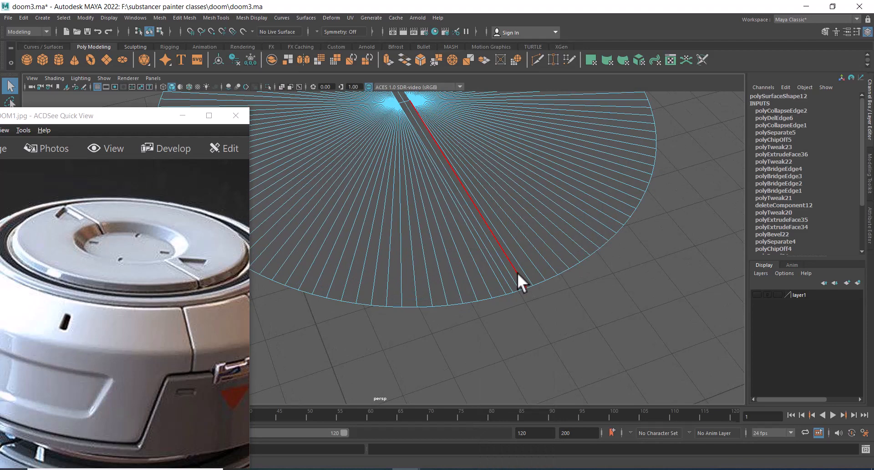
{"action": "left_click", "coordinate": [517, 272]}
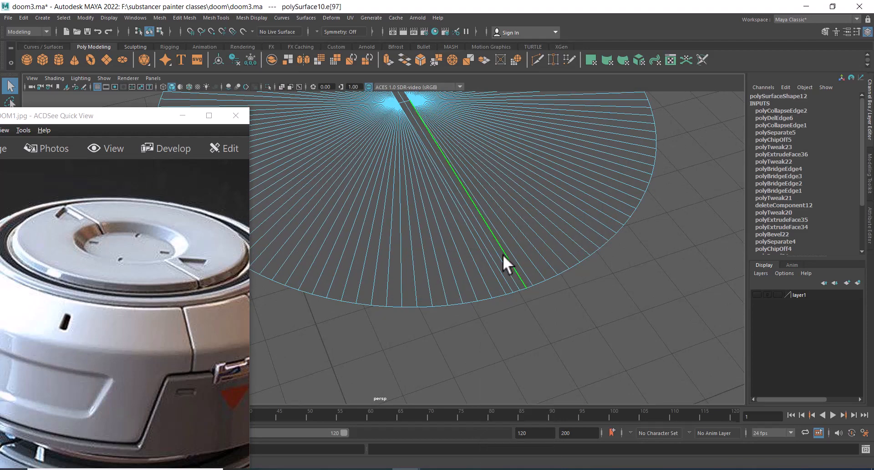
{"action": "left_click_drag", "start_coordinate": [502, 255], "coordinate": [461, 248], "text": "alt"}
{"action": "right_click_drag", "start_coordinate": [461, 248], "coordinate": [490, 273], "text": "alt"}
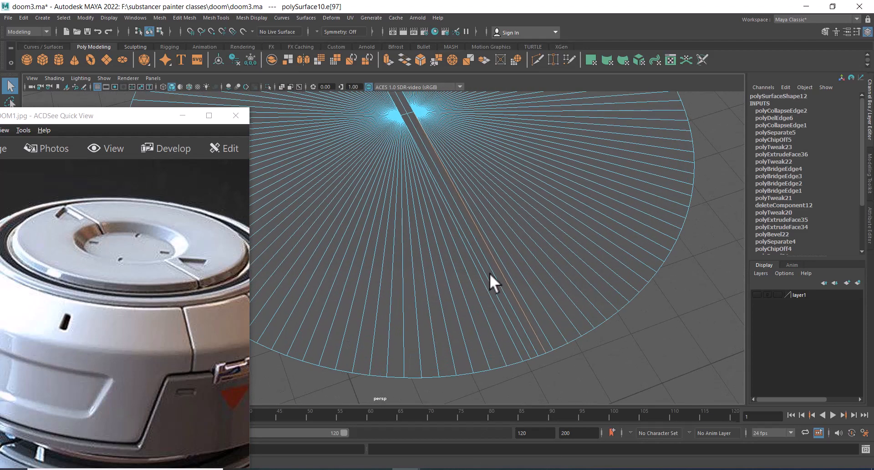
{"action": "middle_click_drag", "start_coordinate": [488, 253], "coordinate": [487, 276], "text": "alt"}
{"action": "right_click_drag", "start_coordinate": [482, 253], "coordinate": [435, 209], "text": "alt"}
{"action": "left_click_drag", "start_coordinate": [436, 209], "coordinate": [432, 241], "text": "alt"}
{"action": "middle_click_drag", "start_coordinate": [432, 242], "coordinate": [443, 255], "text": "alt"}
{"action": "right_click_drag", "start_coordinate": [443, 255], "coordinate": [471, 310], "text": "alt"}
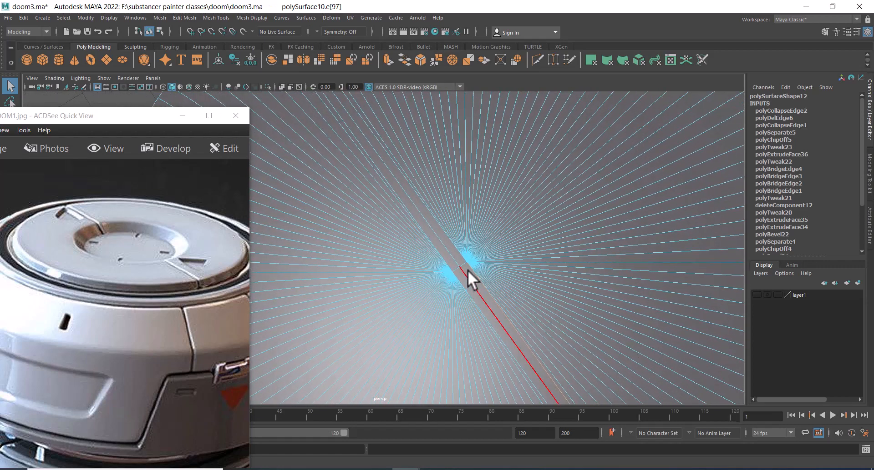
{"action": "right_click_drag", "start_coordinate": [463, 264], "coordinate": [439, 201], "text": "shift"}
{"action": "right_click_drag", "start_coordinate": [558, 290], "coordinate": [415, 197], "text": "alt"}
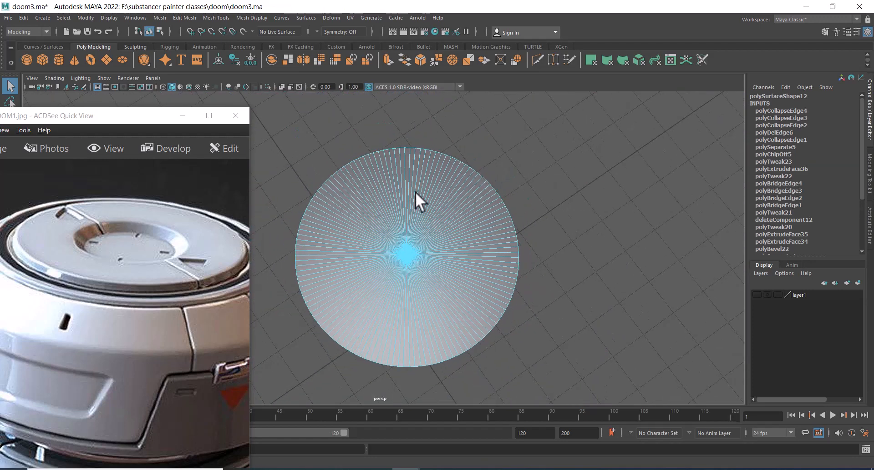
Select the extracted disc and unhide the rest of the model
{"action": "left_click", "coordinate": [541, 170]}
{"action": "left_click_drag", "start_coordinate": [381, 296], "coordinate": [409, 199], "text": "alt"}
{"action": "middle_click_drag", "start_coordinate": [410, 201], "coordinate": [441, 253], "text": "alt"}
{"action": "right_click_drag", "start_coordinate": [442, 250], "coordinate": [505, 160]}
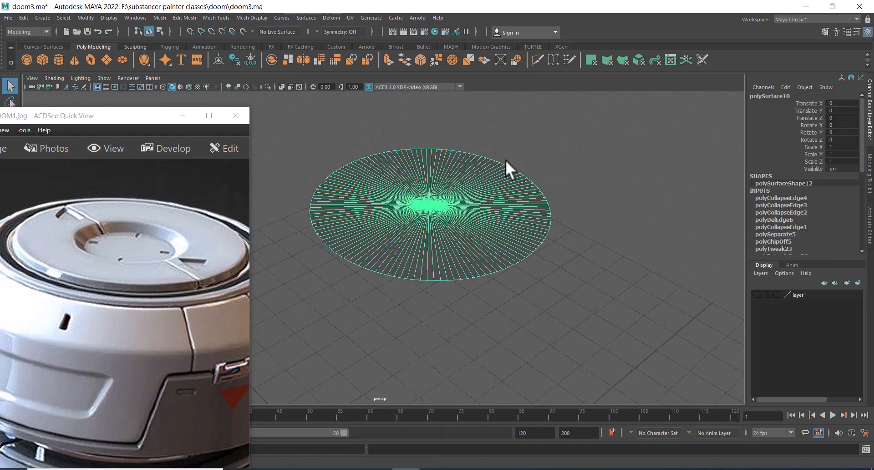
{"action": "left_click", "coordinate": [505, 160]}
{"action": "left_click", "coordinate": [455, 236]}
{"action": "key", "text": "ctrl+shift+h"}
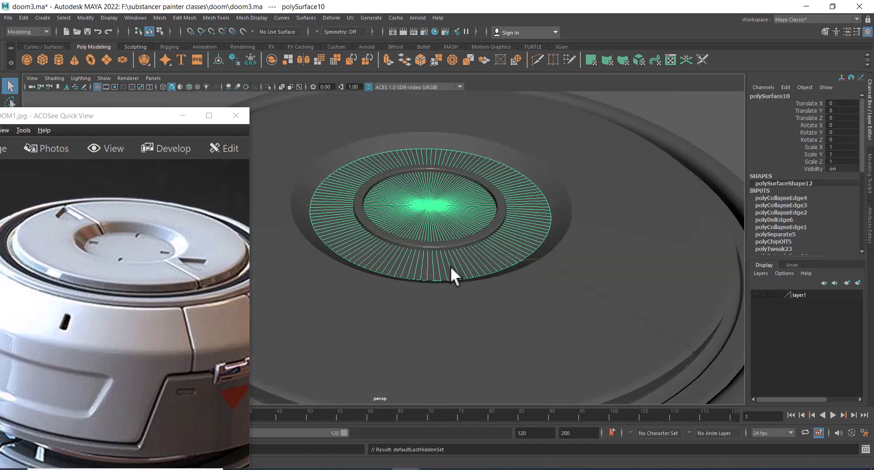
Orbit around the cap, select the extracted centre disc and raise it slightly above the cap
{"action": "left_click", "coordinate": [491, 227]}
{"action": "right_click_drag", "start_coordinate": [491, 228], "coordinate": [456, 228], "text": "alt"}
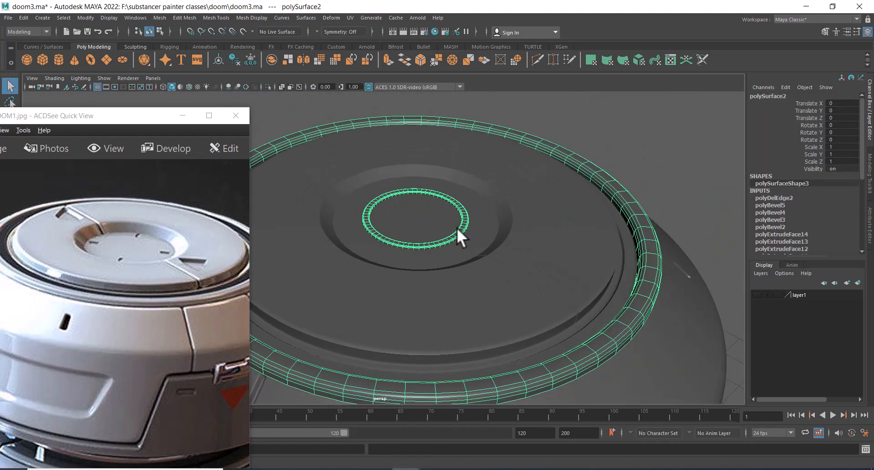
{"action": "left_click_drag", "start_coordinate": [457, 241], "coordinate": [503, 239], "text": "alt"}
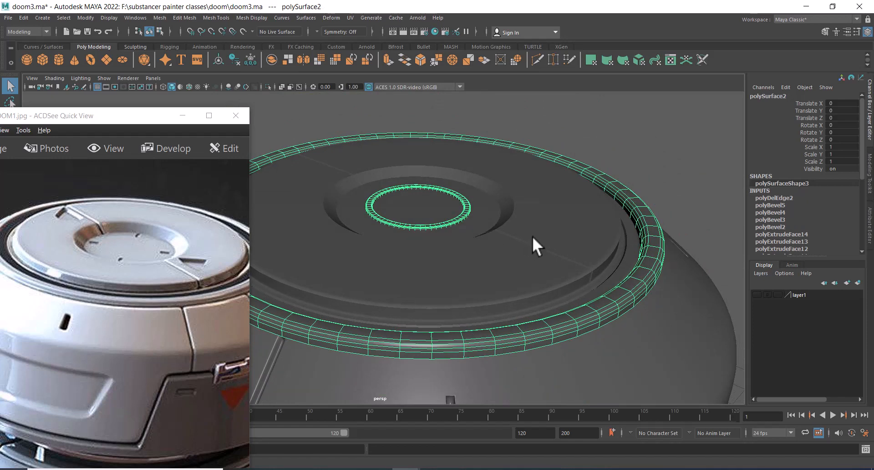
{"action": "middle_click_drag", "start_coordinate": [518, 238], "coordinate": [571, 229], "text": "alt"}
{"action": "left_click_drag", "start_coordinate": [68, 295], "coordinate": [153, 272]}
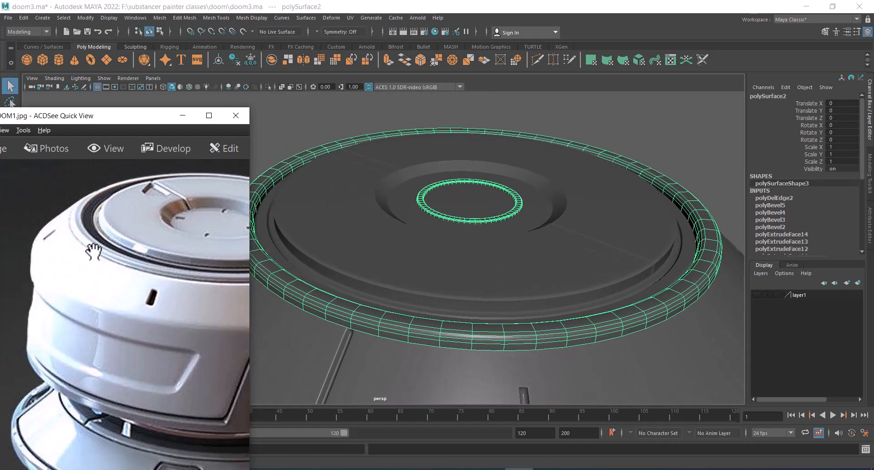
{"action": "left_click_drag", "start_coordinate": [598, 239], "coordinate": [603, 230], "text": "alt"}
{"action": "left_click", "coordinate": [637, 240]}
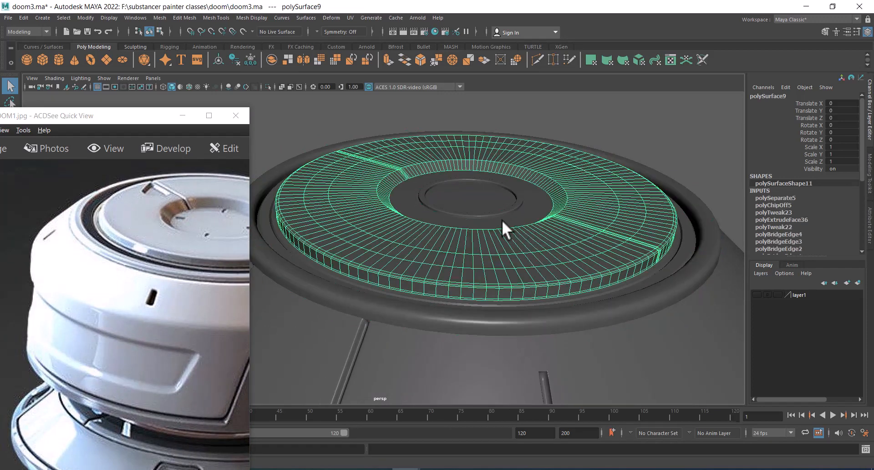
{"action": "left_click", "coordinate": [529, 206]}
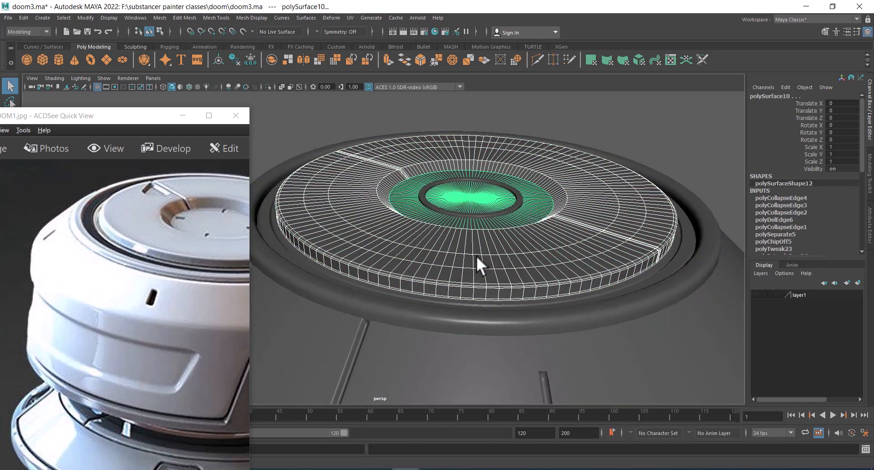
{"action": "key", "text": "w"}
{"action": "left_click_drag", "start_coordinate": [476, 260], "coordinate": [471, 242], "text": "alt"}
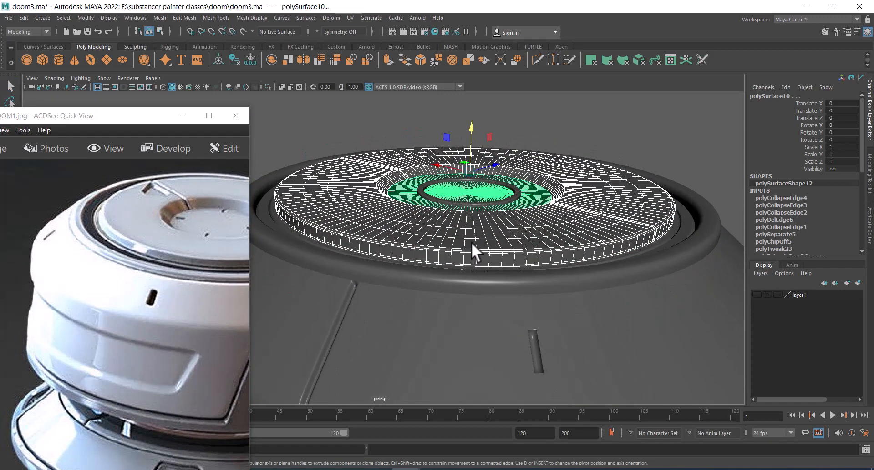
Examine the stacked cap layers and rings from different angles, selecting each part in turn
{"action": "left_click", "coordinate": [682, 229]}
{"action": "middle_click_drag", "start_coordinate": [479, 152], "coordinate": [512, 174], "text": "alt"}
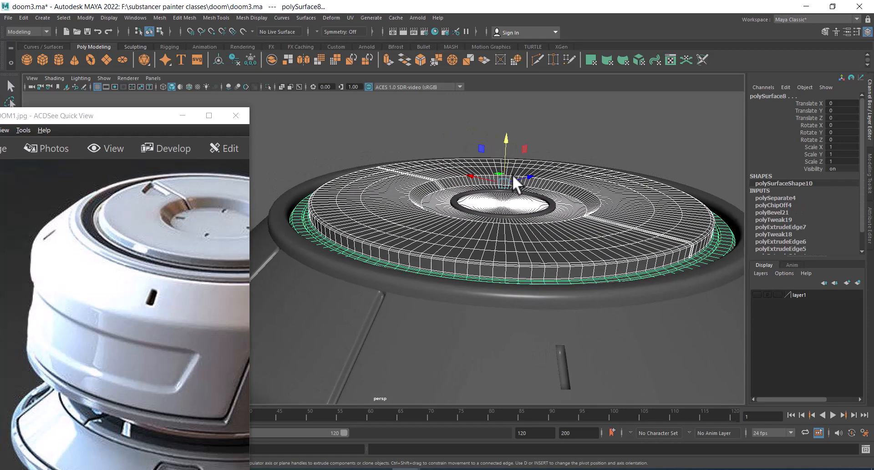
{"action": "left_click_drag", "start_coordinate": [502, 135], "coordinate": [498, 129]}
{"action": "left_click", "coordinate": [685, 161]}
{"action": "scroll", "coordinate": [685, 178], "scroll_direction": "up", "scroll_amount": 1}
{"action": "middle_click_drag", "start_coordinate": [682, 191], "coordinate": [593, 173], "text": "alt"}
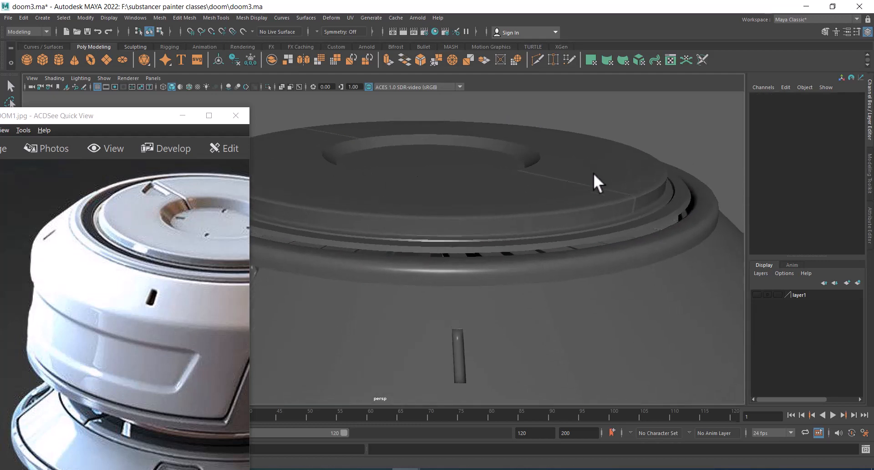
{"action": "left_click", "coordinate": [689, 197]}
{"action": "scroll", "coordinate": [689, 197], "scroll_direction": "up", "scroll_amount": 1}
{"action": "middle_click_drag", "start_coordinate": [689, 198], "coordinate": [632, 187], "text": "alt"}
{"action": "right_click_drag", "start_coordinate": [694, 143], "coordinate": [689, 67]}
{"action": "double_click", "coordinate": [621, 202]}
{"action": "right_click_drag", "start_coordinate": [621, 203], "coordinate": [511, 162], "text": "alt"}
{"action": "middle_click_drag", "start_coordinate": [379, 165], "coordinate": [449, 174], "text": "alt"}
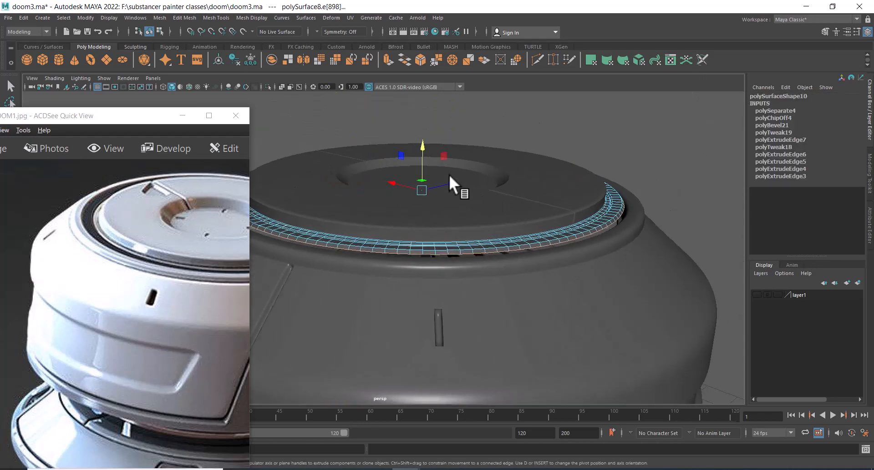
{"action": "left_click_drag", "start_coordinate": [424, 146], "coordinate": [422, 153], "text": "shift"}
{"action": "left_click_drag", "start_coordinate": [542, 216], "coordinate": [526, 283], "text": "alt"}
{"action": "right_click_drag", "start_coordinate": [528, 232], "coordinate": [638, 176]}
{"action": "left_click", "coordinate": [600, 223]}
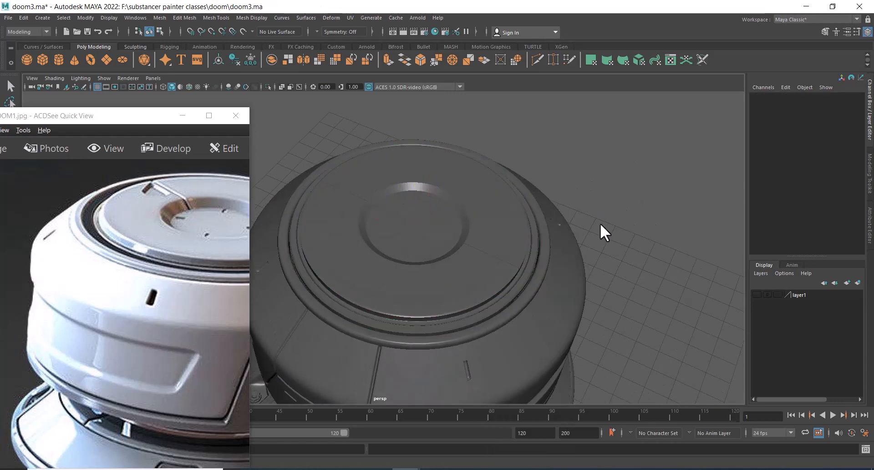
Select the centre disc, switch to the top view and hide everything except the disc
{"action": "left_click_drag", "start_coordinate": [489, 223], "coordinate": [468, 255], "text": "alt"}
{"action": "scroll", "coordinate": [464, 254], "scroll_direction": "up", "scroll_amount": 1}
{"action": "left_click", "coordinate": [423, 244]}
{"action": "left_click_drag", "start_coordinate": [140, 252], "coordinate": [238, 347]}
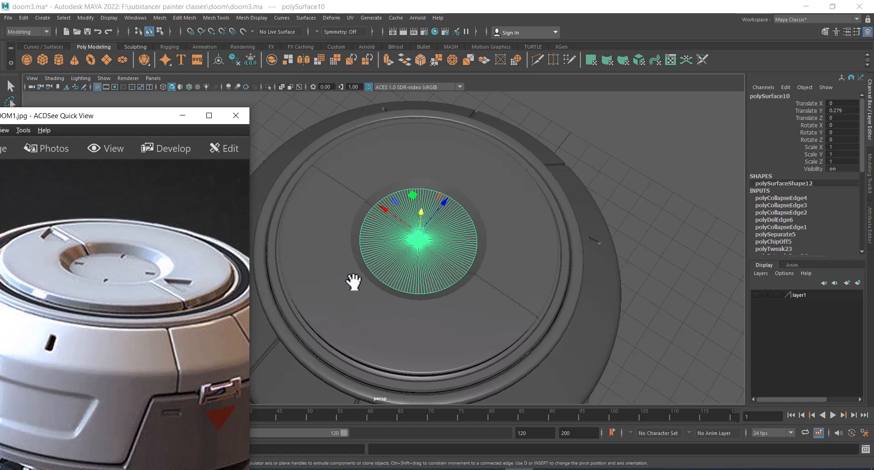
{"action": "left_click_drag", "start_coordinate": [167, 293], "coordinate": [176, 315]}
{"action": "scroll", "coordinate": [180, 316], "scroll_direction": "up", "scroll_amount": 5}
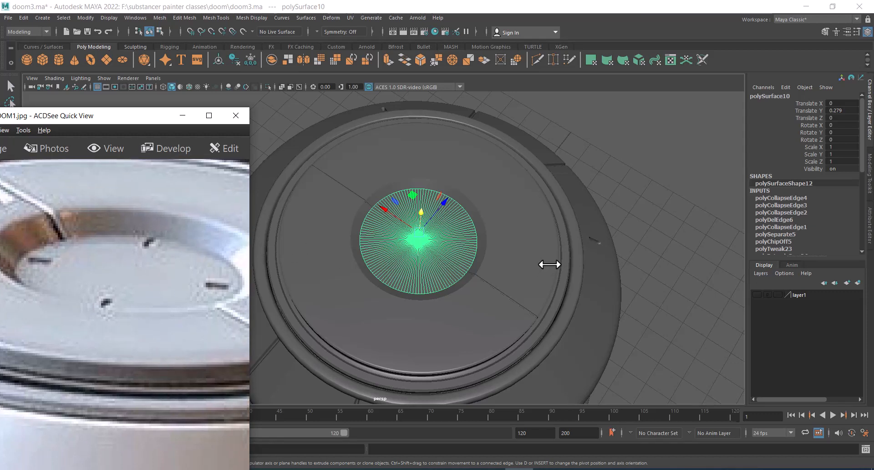
{"action": "scroll", "coordinate": [515, 238], "scroll_direction": "down", "scroll_amount": 2}
{"action": "key", "text": "space"}
{"action": "left_click_drag", "start_coordinate": [591, 189], "coordinate": [541, 190]}
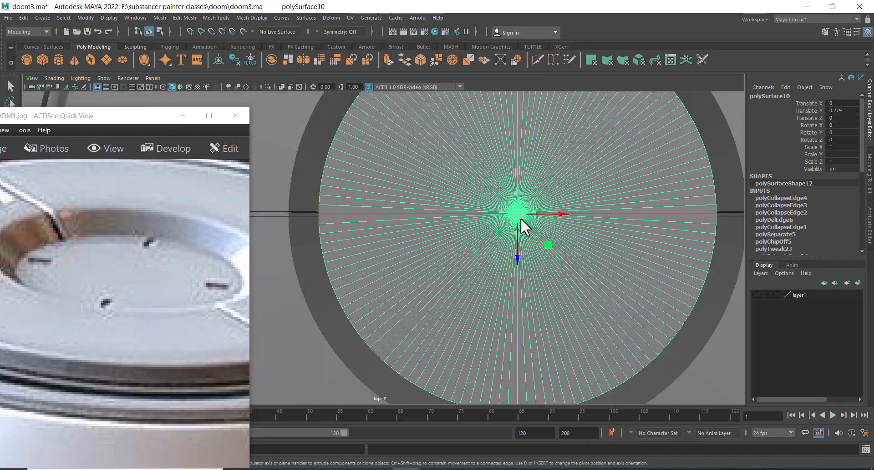
{"action": "scroll", "coordinate": [500, 229], "scroll_direction": "down", "scroll_amount": 8}
{"action": "scroll", "coordinate": [490, 296], "scroll_direction": "up", "scroll_amount": 1}
{"action": "key", "text": "alt+h"}
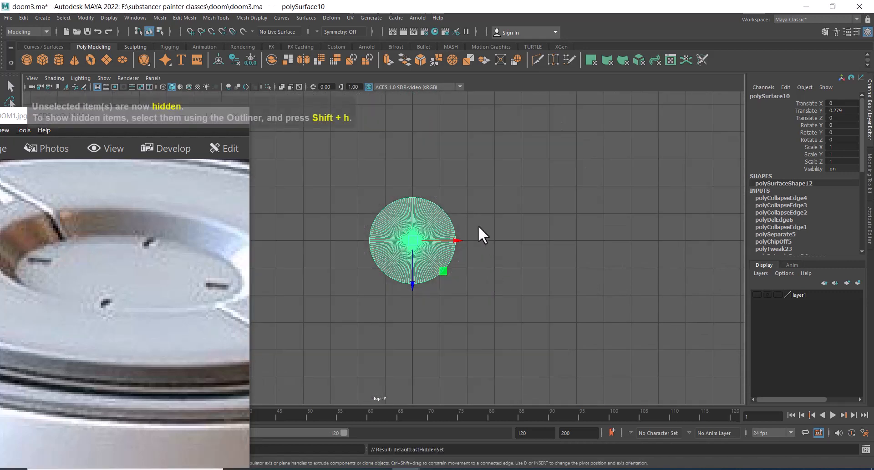
Create a polygon cube at the centre of the isolated disc
{"action": "scroll", "coordinate": [478, 225], "scroll_direction": "up", "scroll_amount": 1}
{"action": "left_click", "coordinate": [527, 275]}
{"action": "scroll", "coordinate": [369, 258], "scroll_direction": "up", "scroll_amount": 1}
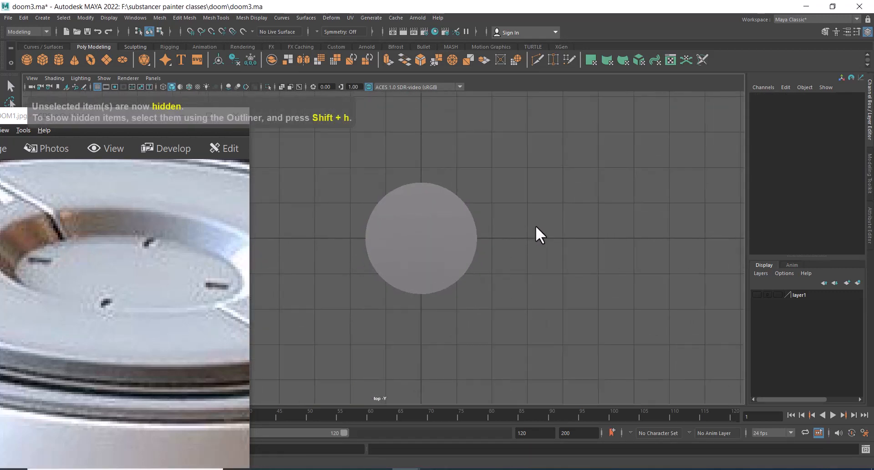
{"action": "left_click", "coordinate": [457, 252]}
{"action": "scroll", "coordinate": [517, 216], "scroll_direction": "up", "scroll_amount": 1}
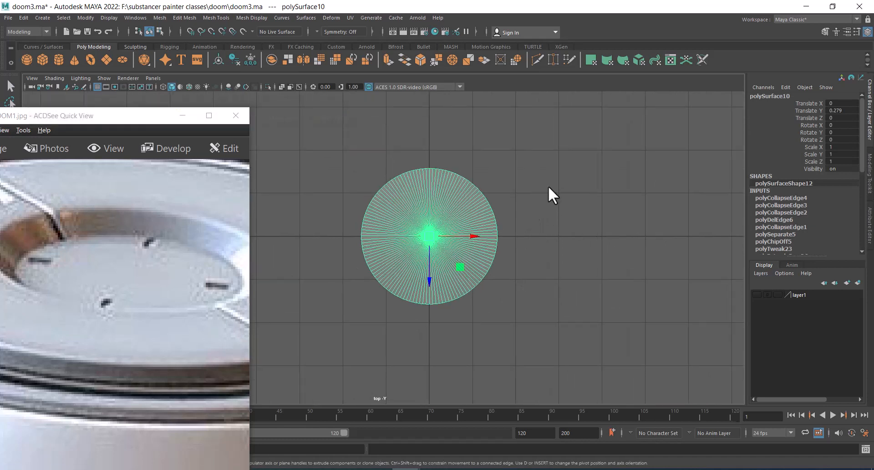
{"action": "right_click", "coordinate": [548, 187], "text": "shift"}
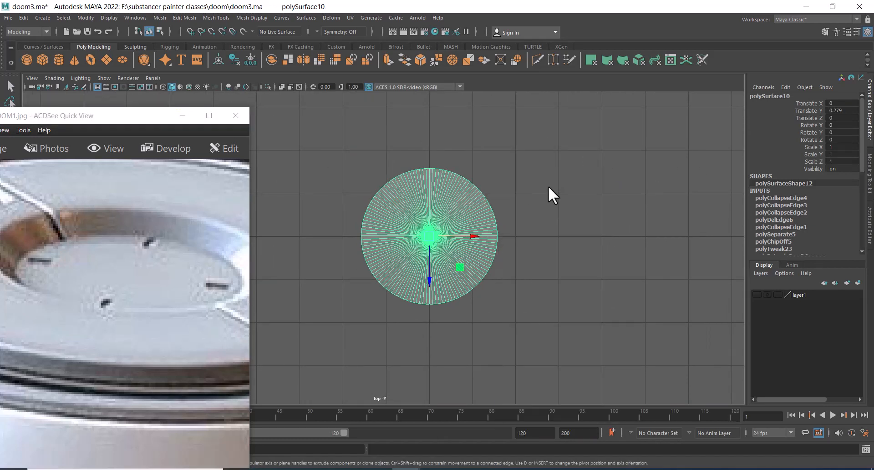
{"action": "left_click", "coordinate": [577, 205]}
{"action": "right_click", "coordinate": [550, 182], "text": "shift"}
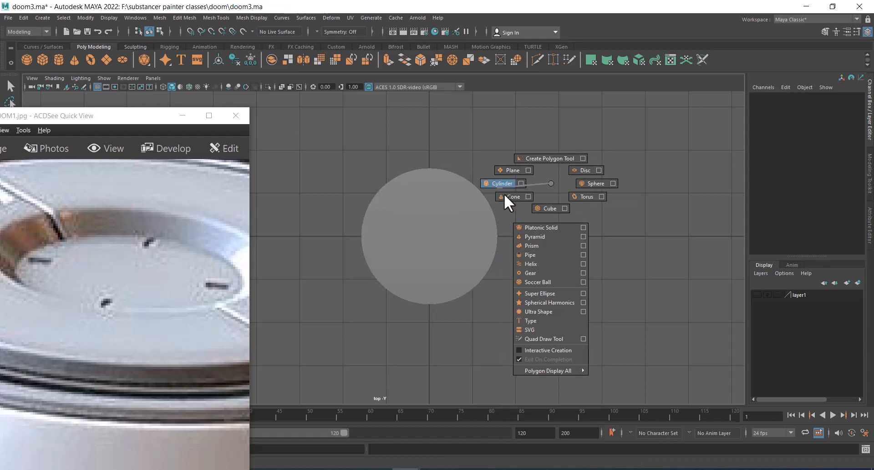
{"action": "left_click", "coordinate": [547, 208]}
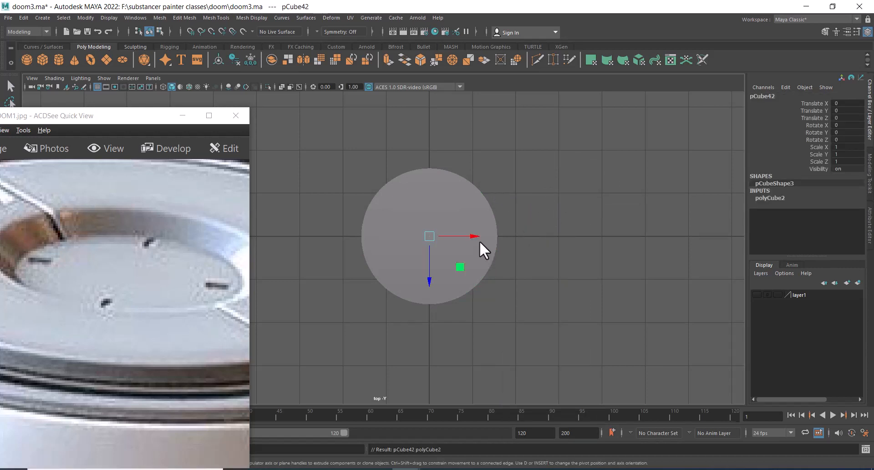
Show wireframe and slide the cube out toward the disc's right edge while narrowing it
{"action": "key", "text": "4"}
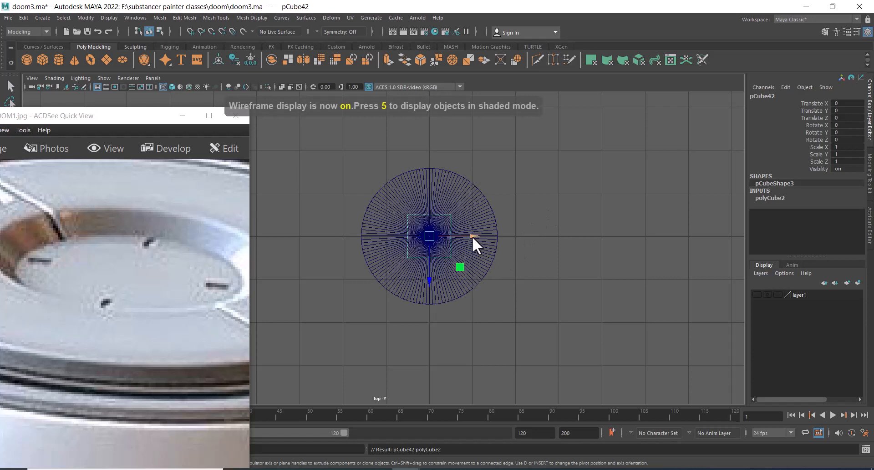
{"action": "left_click_drag", "start_coordinate": [474, 238], "coordinate": [545, 256]}
{"action": "key", "text": "w"}
{"action": "key", "text": "space"}
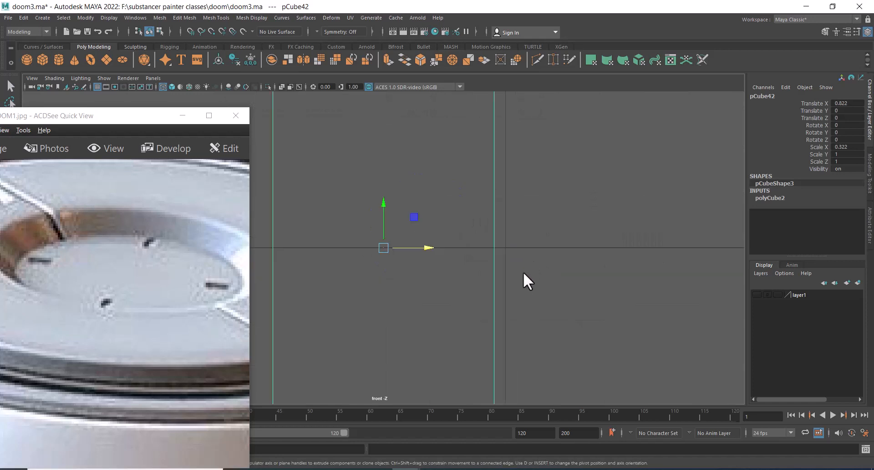
{"action": "scroll", "coordinate": [450, 273], "scroll_direction": "down", "scroll_amount": 3}
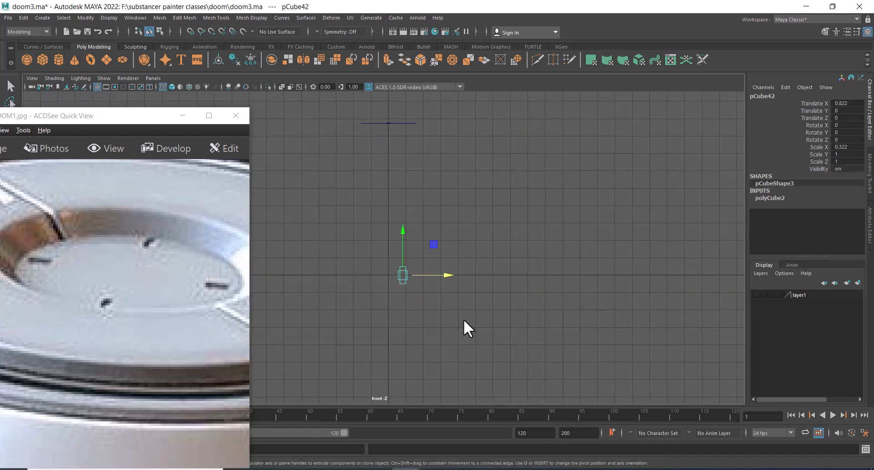
In the front view, raise the cube above the disc and flatten its height
{"action": "left_click_drag", "start_coordinate": [403, 229], "coordinate": [416, 77]}
{"action": "middle_click_drag", "start_coordinate": [408, 151], "coordinate": [405, 211], "text": "alt"}
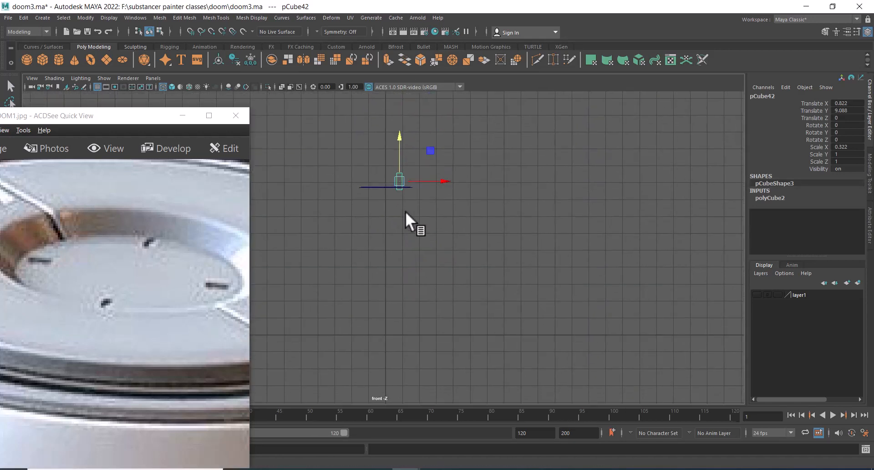
{"action": "scroll", "coordinate": [422, 197], "scroll_direction": "up", "scroll_amount": 6}
{"action": "middle_click_drag", "start_coordinate": [472, 290], "coordinate": [504, 382], "text": "alt"}
{"action": "key", "text": "r"}
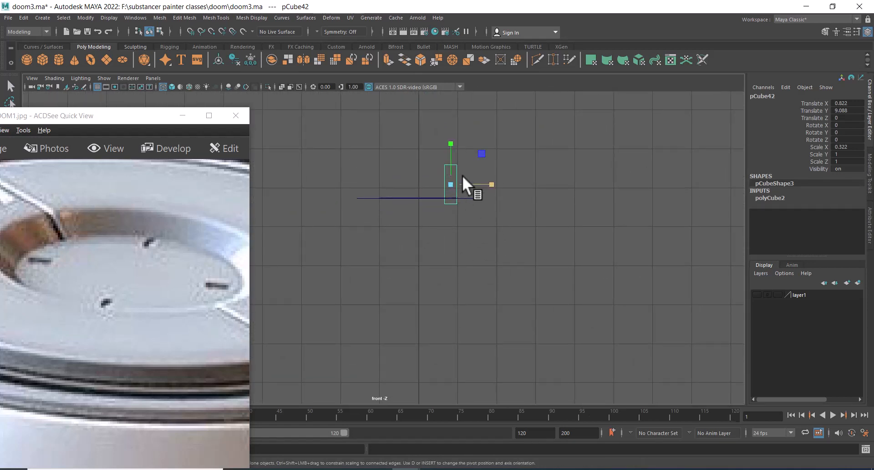
{"action": "left_click_drag", "start_coordinate": [449, 143], "coordinate": [449, 157]}
{"action": "key", "text": "w"}
{"action": "key", "text": "space"}
{"action": "key", "text": "space"}
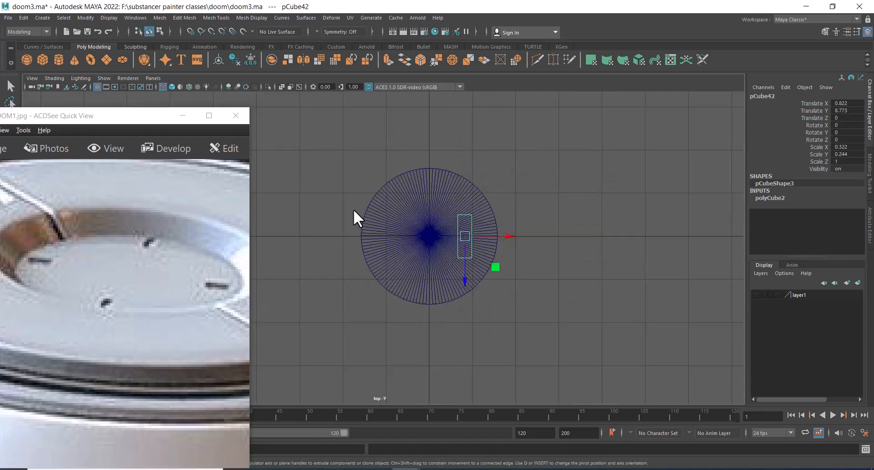
Shrink the cube into a small slot block near the rim and rotate it about 51 degrees around Y
{"action": "scroll", "coordinate": [473, 305], "scroll_direction": "up", "scroll_amount": 2}
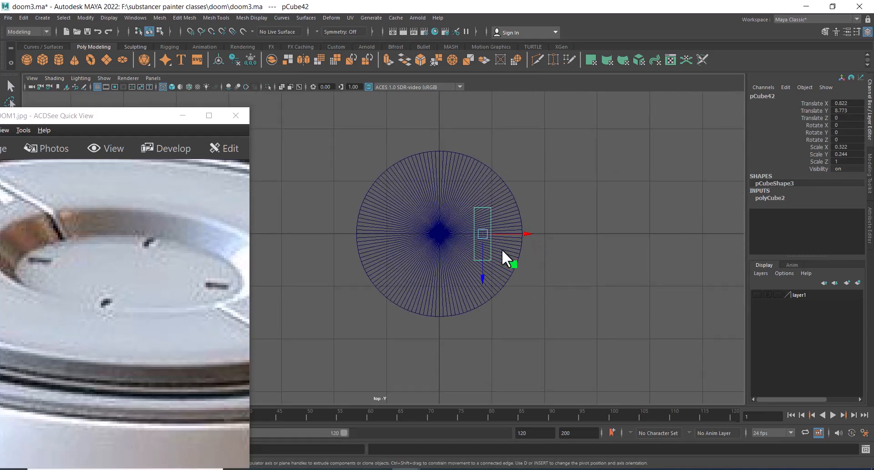
{"action": "key", "text": "r"}
{"action": "left_click_drag", "start_coordinate": [483, 234], "coordinate": [465, 248]}
{"action": "key", "text": "w"}
{"action": "scroll", "coordinate": [570, 233], "scroll_direction": "up", "scroll_amount": 4}
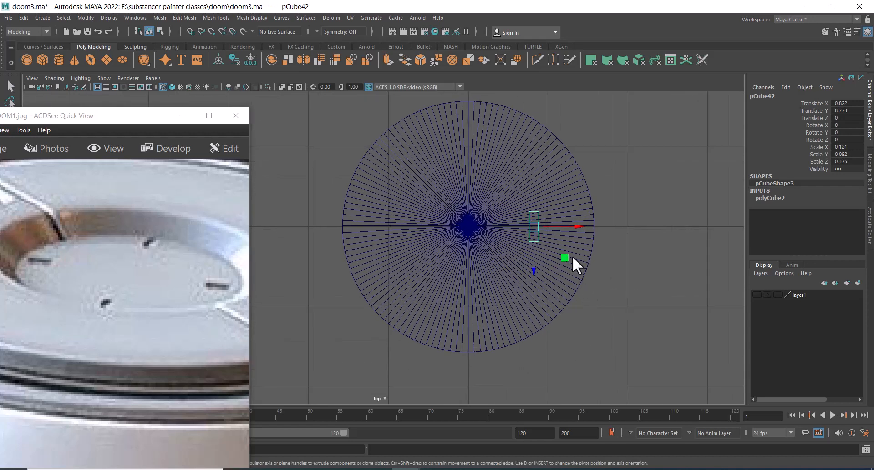
{"action": "key", "text": "e"}
{"action": "left_click_drag", "start_coordinate": [566, 200], "coordinate": [540, 175]}
{"action": "key", "text": "w"}
{"action": "left_click_drag", "start_coordinate": [534, 228], "coordinate": [544, 232]}
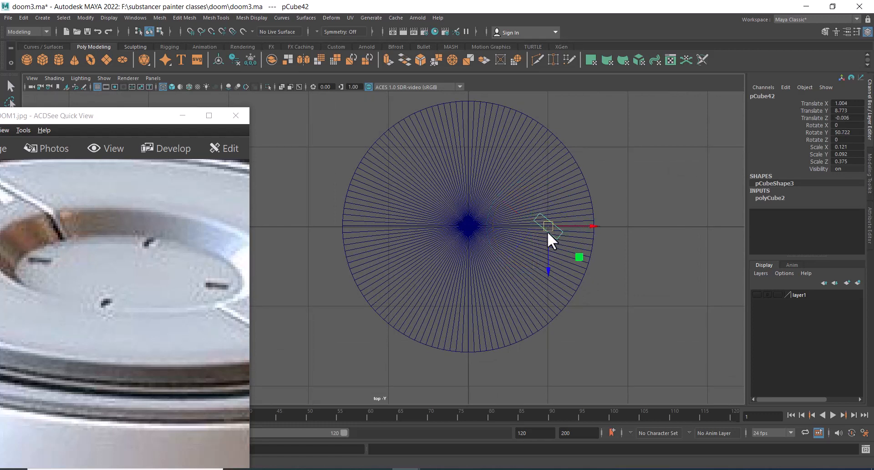
Snap the cube's pivot to the centre of the disc
{"action": "key", "text": "d"}
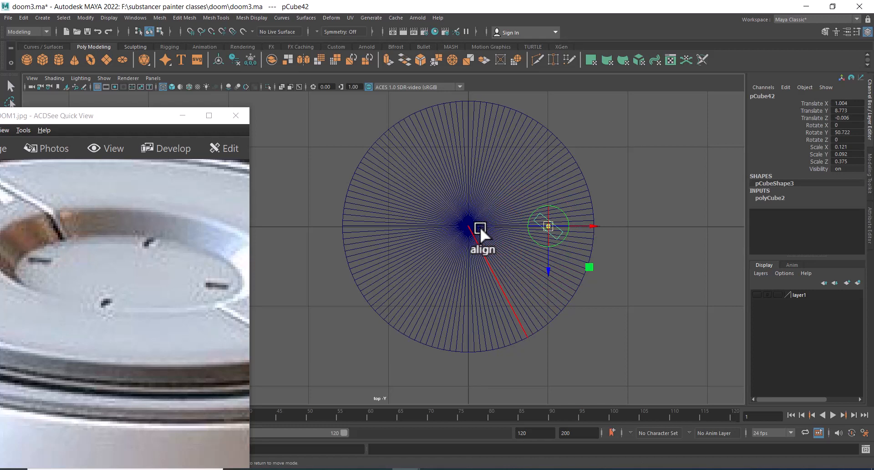
{"action": "left_click", "coordinate": [479, 229]}
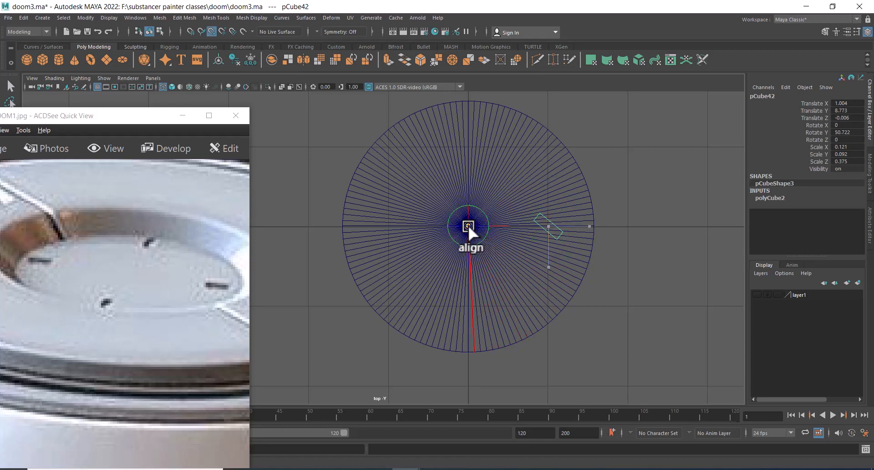
{"action": "key", "text": "d"}
Freeze all of the cube's transforms
{"action": "left_click_drag", "start_coordinate": [847, 103], "coordinate": [847, 169]}
{"action": "right_click", "coordinate": [854, 122]}
{"action": "mouse_move", "coordinate": [850, 281]}
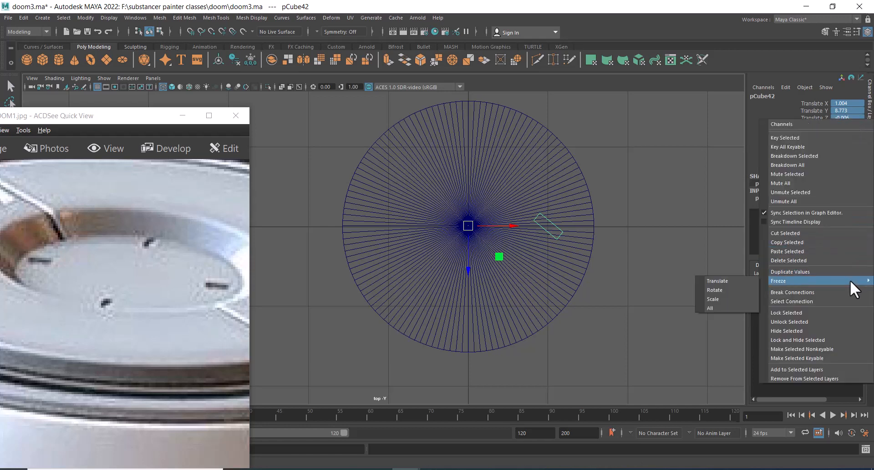
{"action": "left_click", "coordinate": [713, 308]}
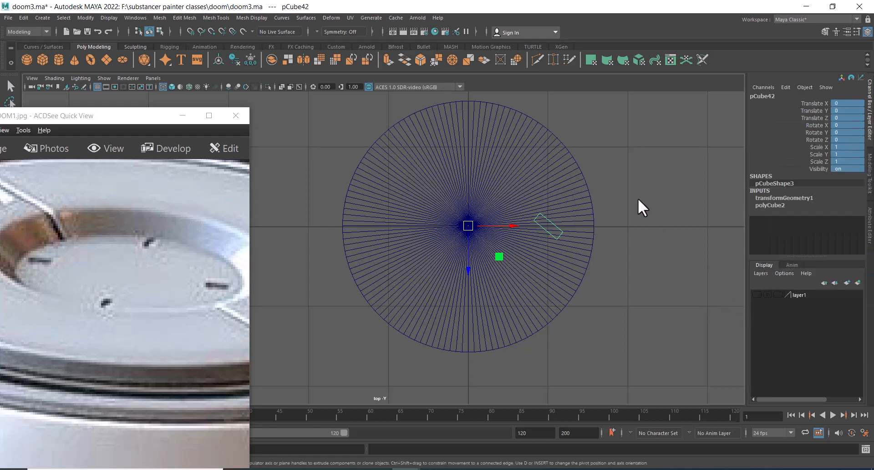
Use Duplicate Special to make 3 copies of the cube rotated 90 degrees around Y
{"action": "left_click", "coordinate": [21, 17]}
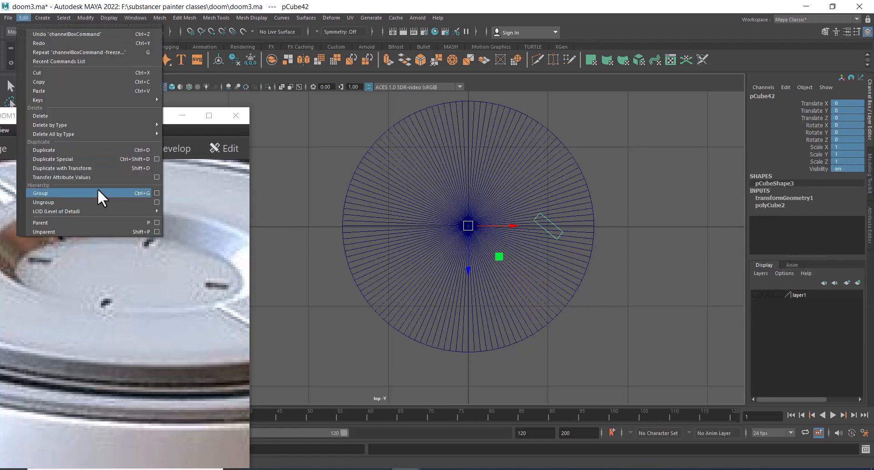
{"action": "left_click", "coordinate": [156, 160]}
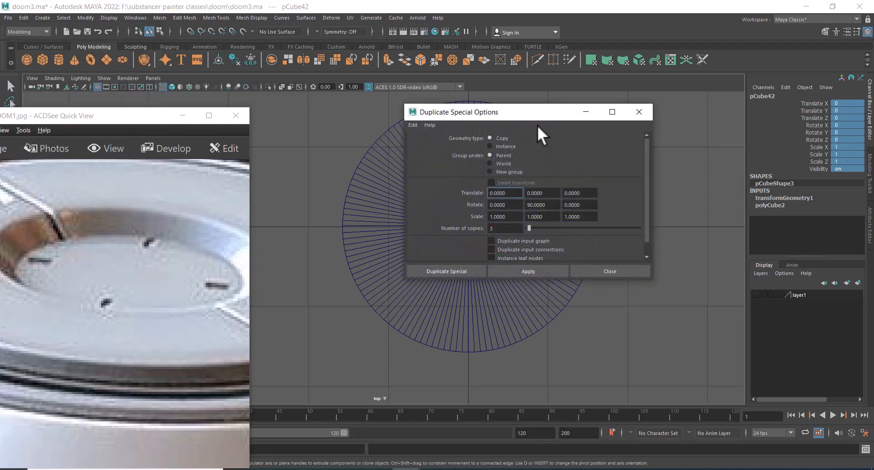
{"action": "left_click_drag", "start_coordinate": [539, 117], "coordinate": [704, 108]}
{"action": "left_click", "coordinate": [698, 261]}
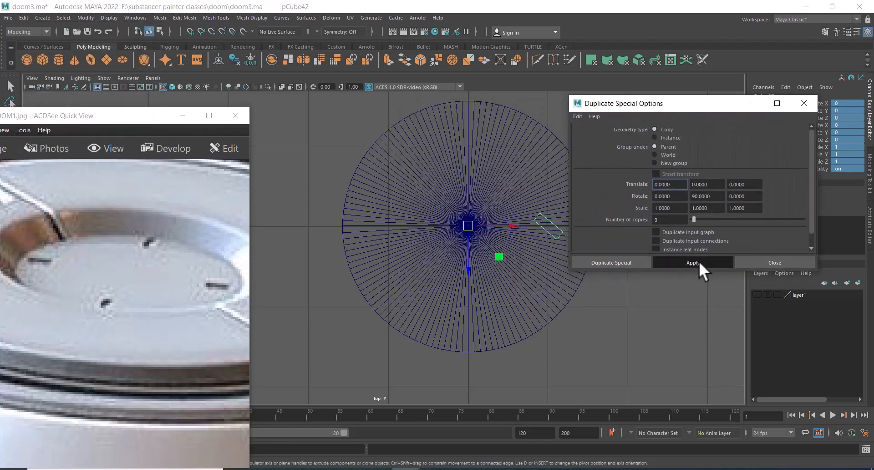
Combine the four slot cubes into a single mesh
{"action": "left_click", "coordinate": [789, 263]}
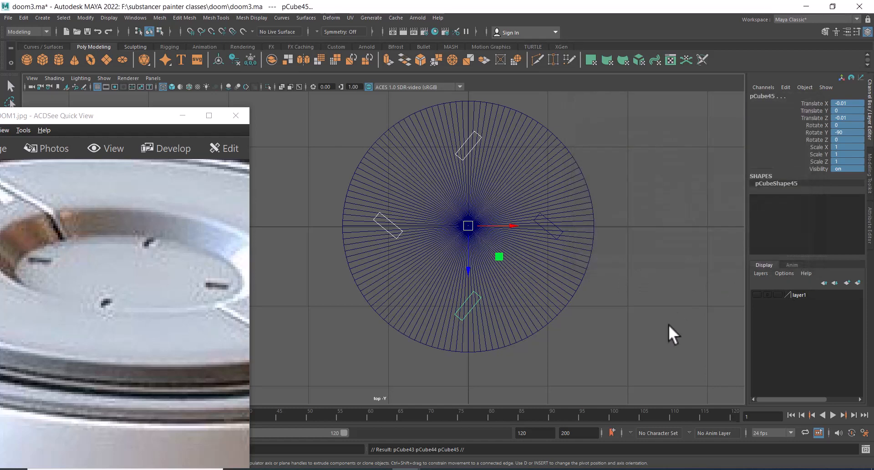
{"action": "middle_click_drag", "start_coordinate": [642, 310], "coordinate": [624, 287], "text": "alt"}
{"action": "key", "text": "space"}
{"action": "left_click_drag", "start_coordinate": [622, 292], "coordinate": [619, 142]}
{"action": "scroll", "coordinate": [612, 226], "scroll_direction": "up", "scroll_amount": 5}
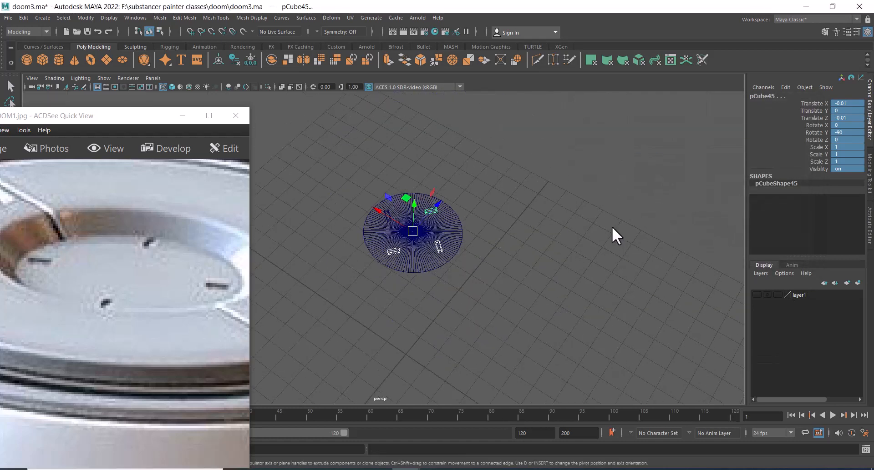
{"action": "key", "text": "4"}
{"action": "left_click_drag", "start_coordinate": [582, 225], "coordinate": [577, 280], "text": "alt"}
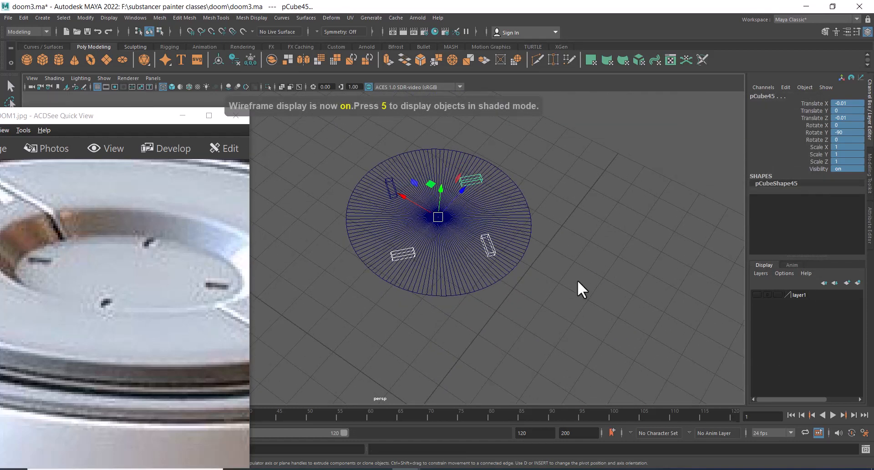
{"action": "key", "text": "5"}
{"action": "scroll", "coordinate": [559, 223], "scroll_direction": "up", "scroll_amount": 2}
{"action": "left_click", "coordinate": [536, 249]}
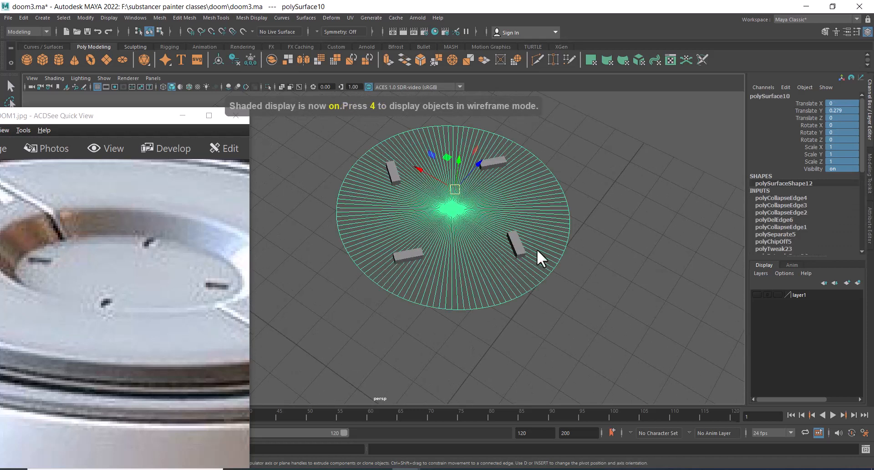
{"action": "left_click", "coordinate": [524, 242]}
{"action": "scroll", "coordinate": [504, 201], "scroll_direction": "up", "scroll_amount": 1}
{"action": "left_click", "coordinate": [505, 152], "text": "shift"}
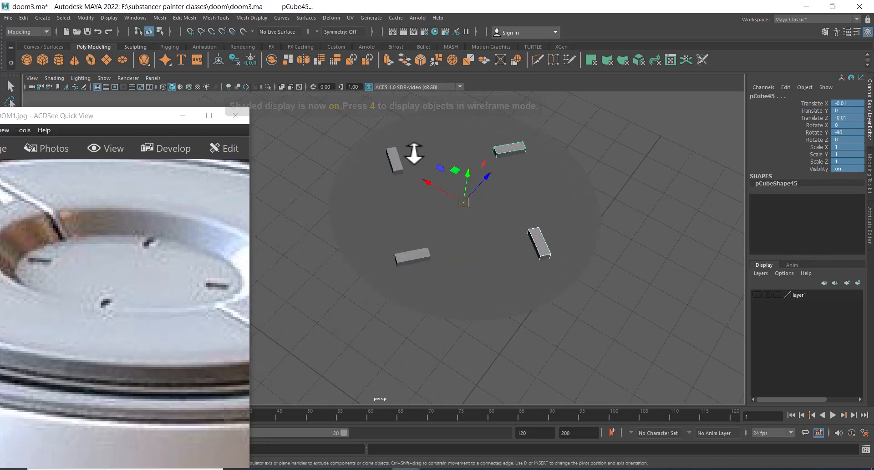
{"action": "left_click", "coordinate": [394, 163], "text": "shift"}
{"action": "left_click", "coordinate": [413, 258], "text": "shift"}
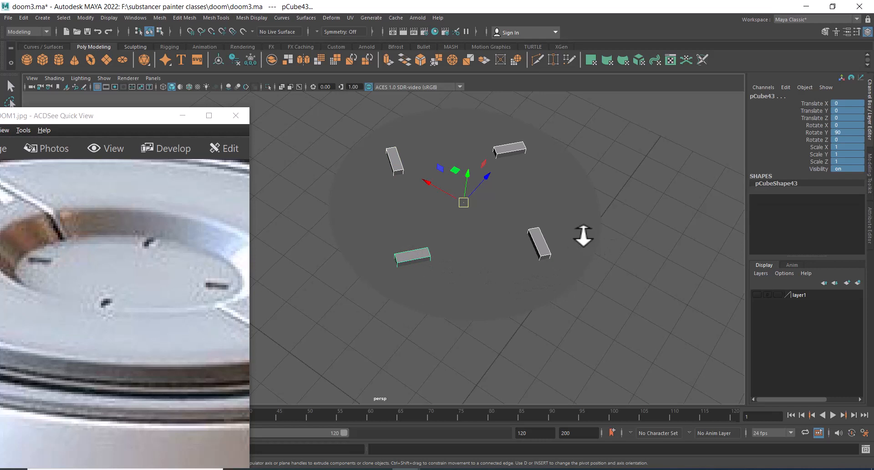
{"action": "right_click_drag", "start_coordinate": [618, 134], "coordinate": [603, 326], "text": "shift"}
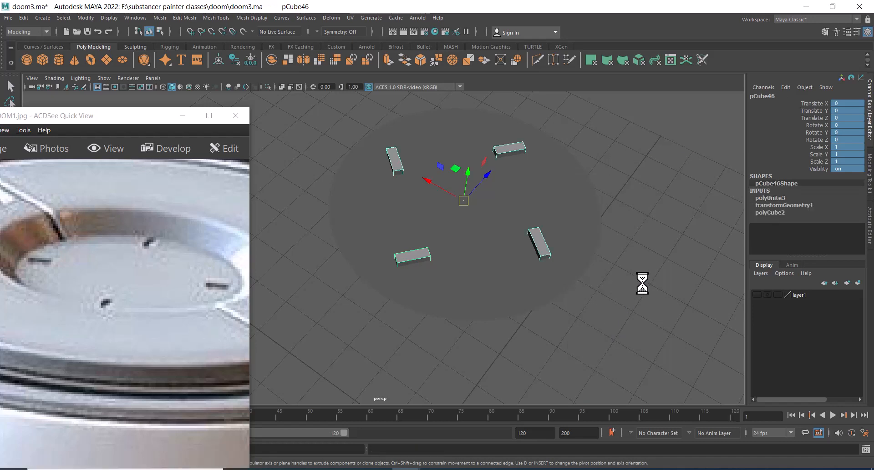
Save the scene in Maya ASCII format as doom3.1.ma in the substancer painter classes doom folder
{"action": "left_click", "coordinate": [574, 201]}
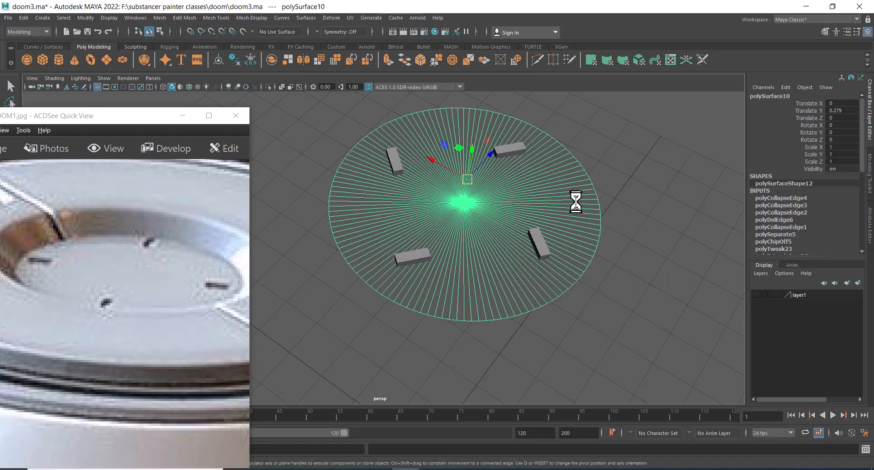
{"action": "left_click", "coordinate": [179, 117]}
{"action": "left_click", "coordinate": [8, 17]}
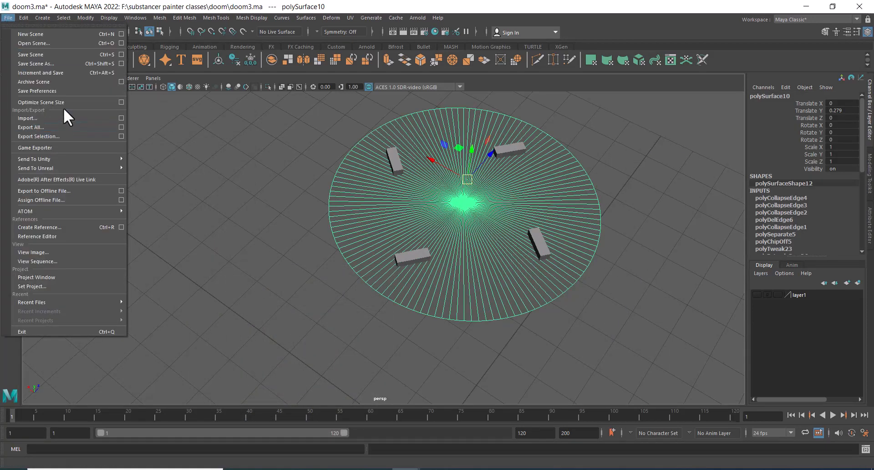
{"action": "left_click", "coordinate": [67, 61]}
{"action": "left_click", "coordinate": [294, 469]}
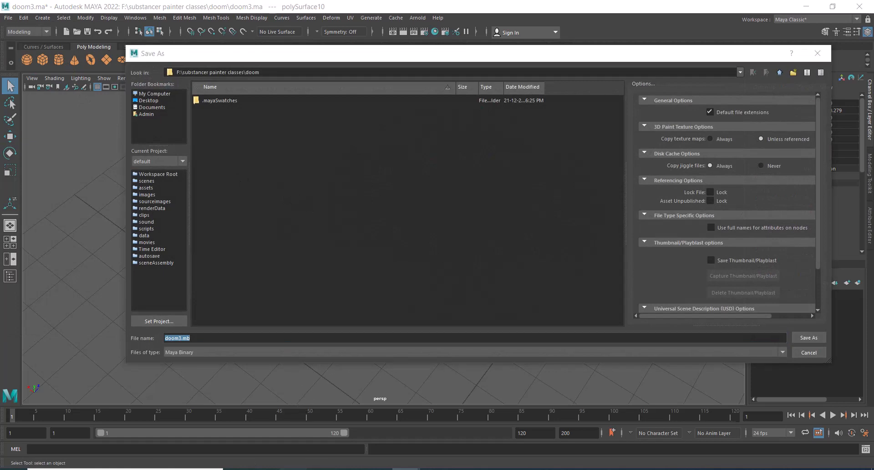
{"action": "left_click", "coordinate": [343, 92]}
{"action": "left_click", "coordinate": [343, 92]}
{"action": "key", "text": "ctrl+c"}
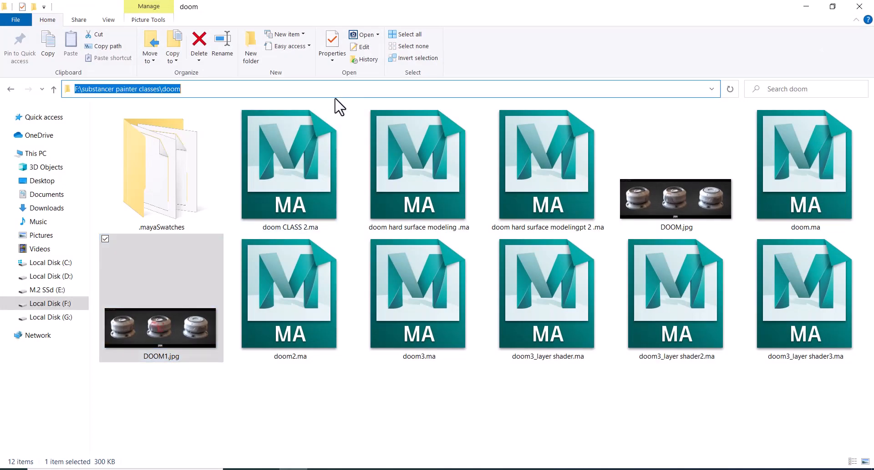
{"action": "left_click", "coordinate": [804, 6]}
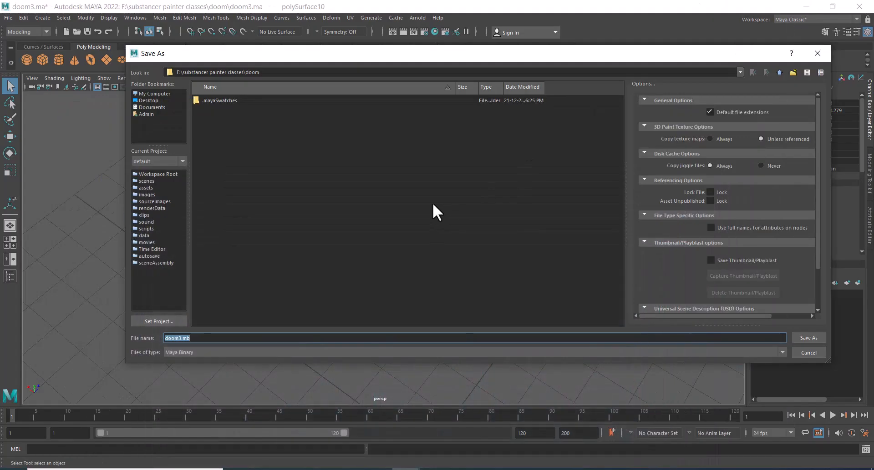
{"action": "key", "text": "ctrl+v"}
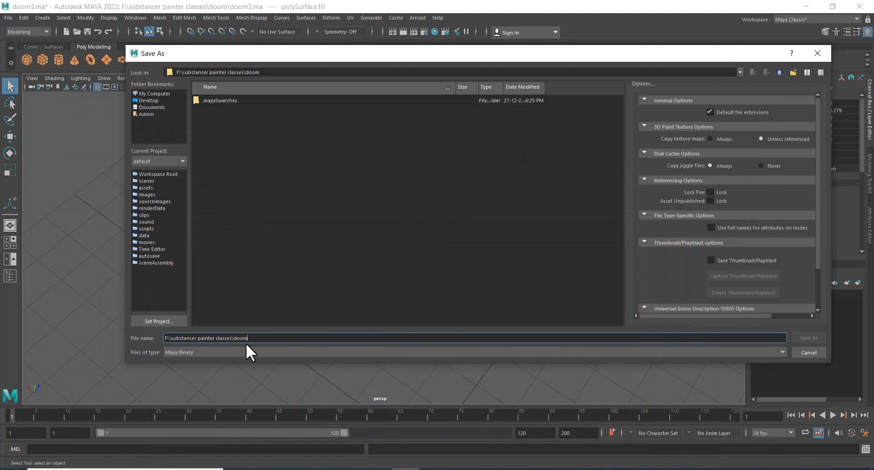
{"action": "left_click", "coordinate": [232, 351]}
{"action": "left_click", "coordinate": [220, 358]}
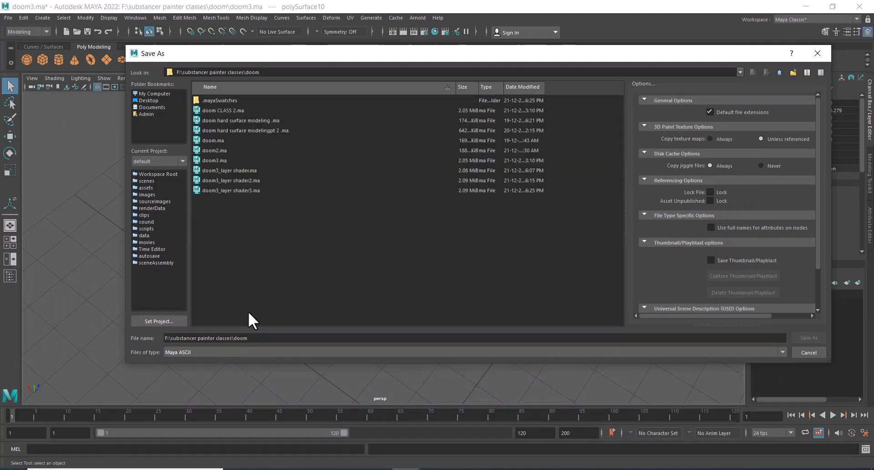
{"action": "left_click", "coordinate": [212, 161]}
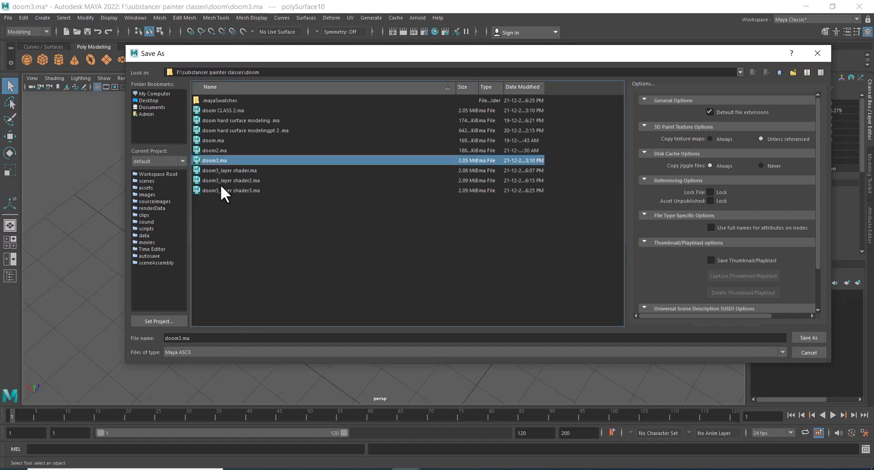
{"action": "left_click", "coordinate": [178, 339]}
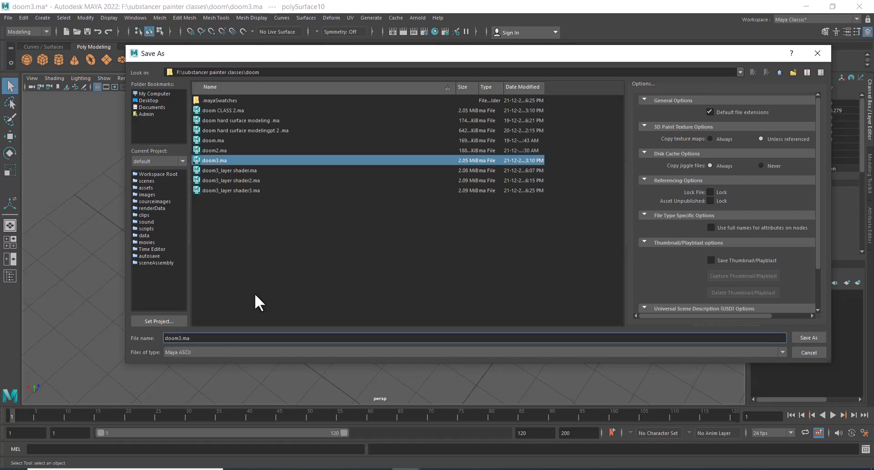
{"action": "type", "text": ".1"}
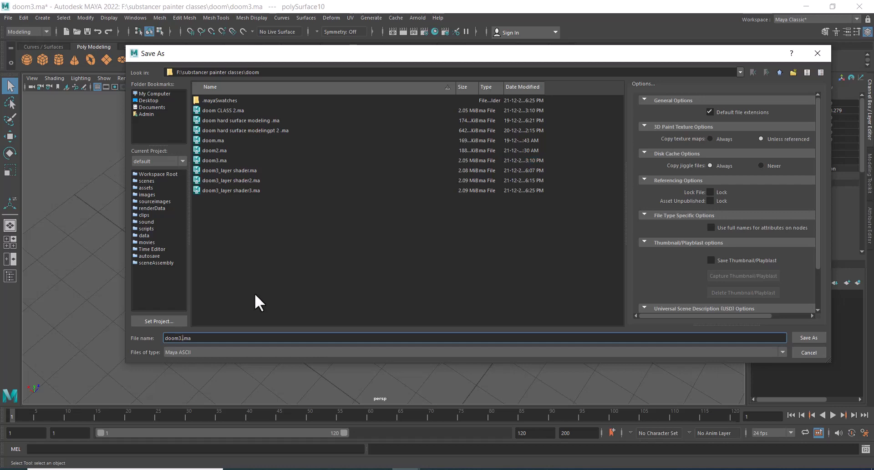
{"action": "key", "text": "Return"}
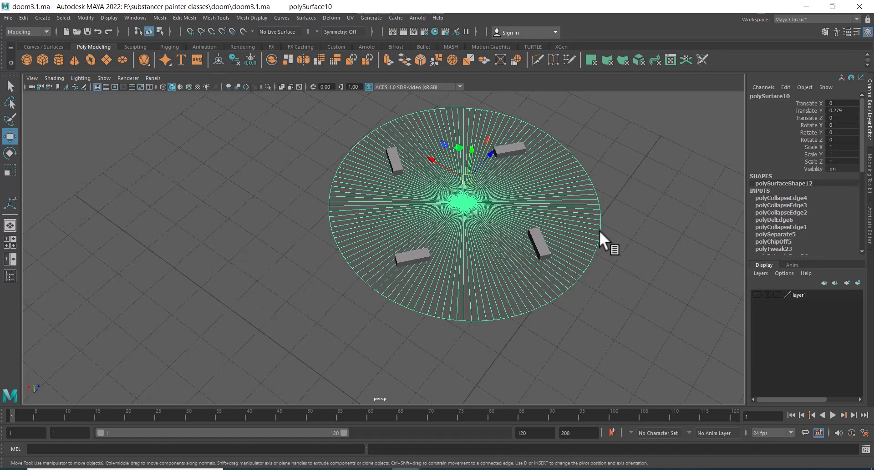
Try Boolean Difference, Intersection and Union between the slot cubes and the disc, then undo the Boolean
{"action": "left_click_drag", "start_coordinate": [538, 266], "coordinate": [542, 141], "text": "alt"}
{"action": "left_click", "coordinate": [541, 139]}
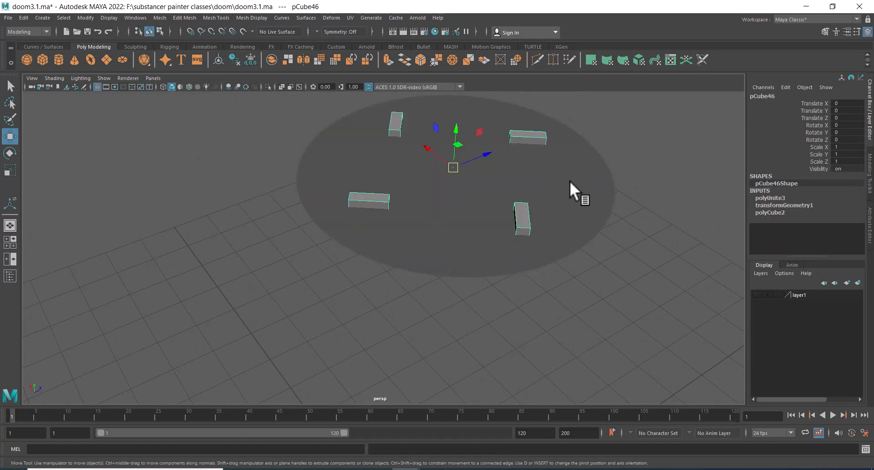
{"action": "left_click", "coordinate": [559, 192]}
{"action": "right_click", "coordinate": [626, 140]}
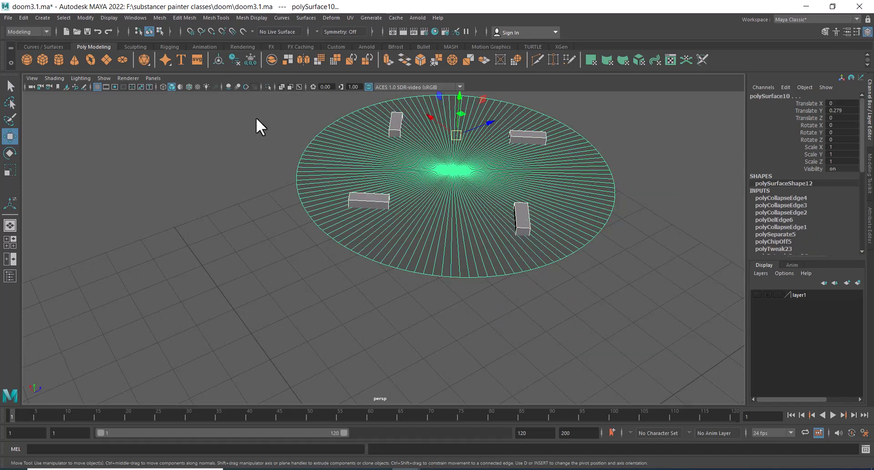
{"action": "left_click", "coordinate": [159, 17]}
{"action": "mouse_move", "coordinate": [217, 40]}
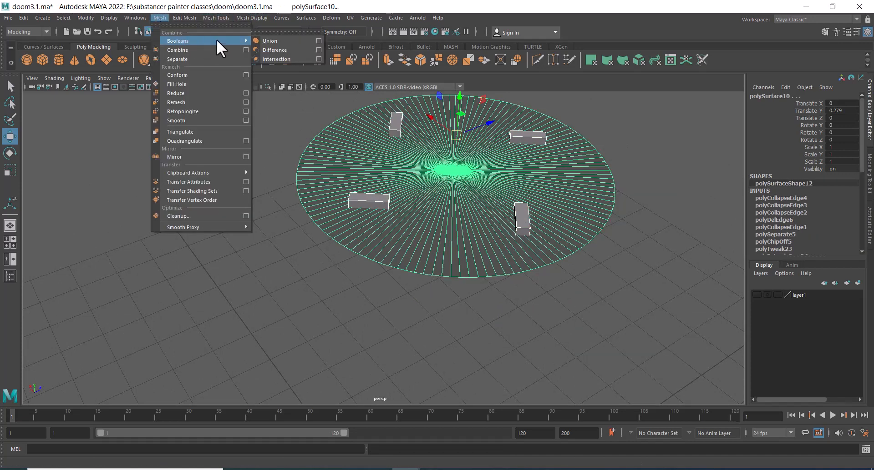
{"action": "left_click", "coordinate": [269, 31]}
{"action": "left_click", "coordinate": [285, 42]}
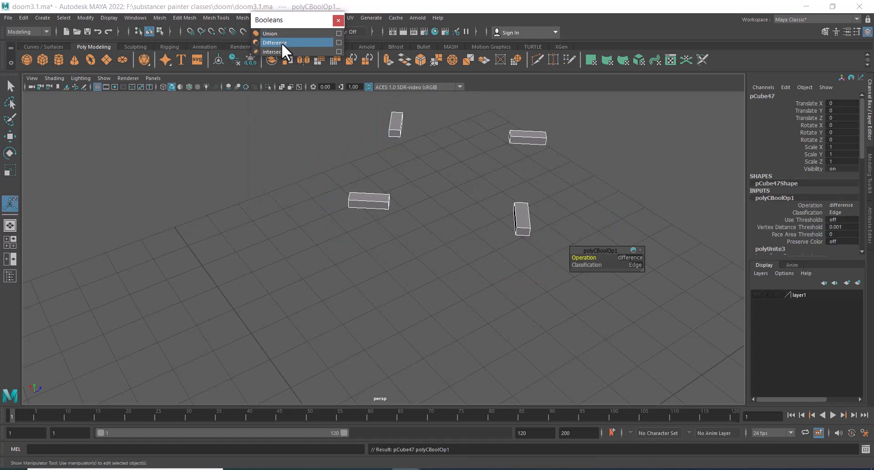
{"action": "scroll", "coordinate": [357, 255], "scroll_direction": "up", "scroll_amount": 1}
{"action": "left_click", "coordinate": [635, 255]}
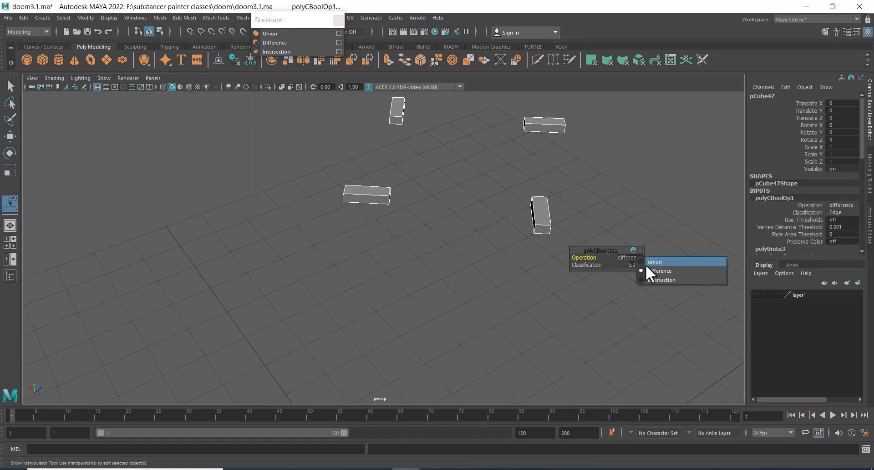
{"action": "left_click", "coordinate": [662, 279]}
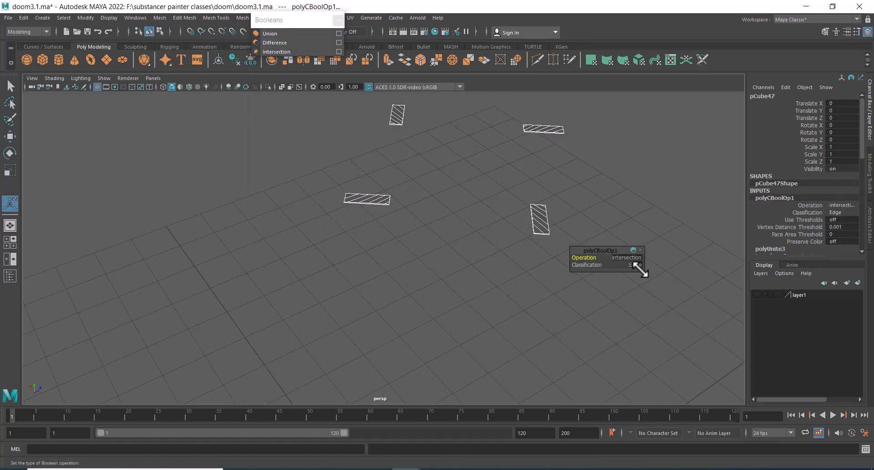
{"action": "left_click", "coordinate": [635, 256]}
{"action": "left_click", "coordinate": [657, 264]}
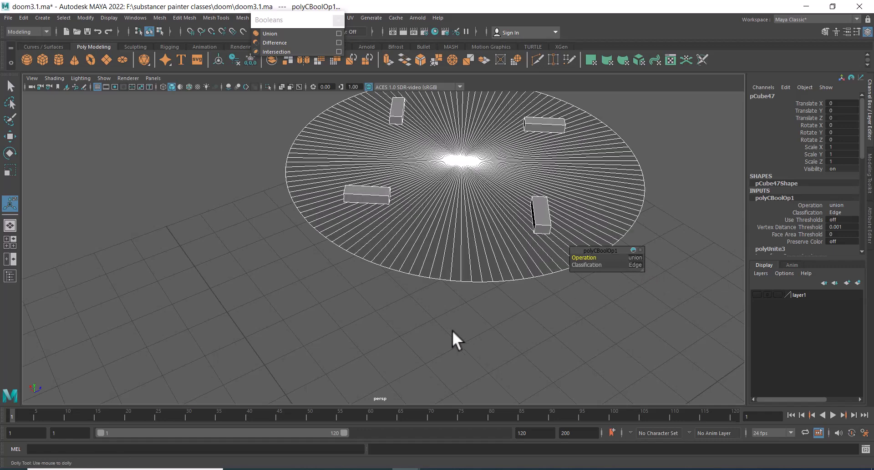
{"action": "mouse_move", "coordinate": [452, 330]}
{"action": "left_mouse_down", "text": "alt"}
{"action": "mouse_move", "coordinate": [443, 297]}
{"action": "mouse_move", "coordinate": [445, 329]}
{"action": "left_mouse_up", "text": "alt"}
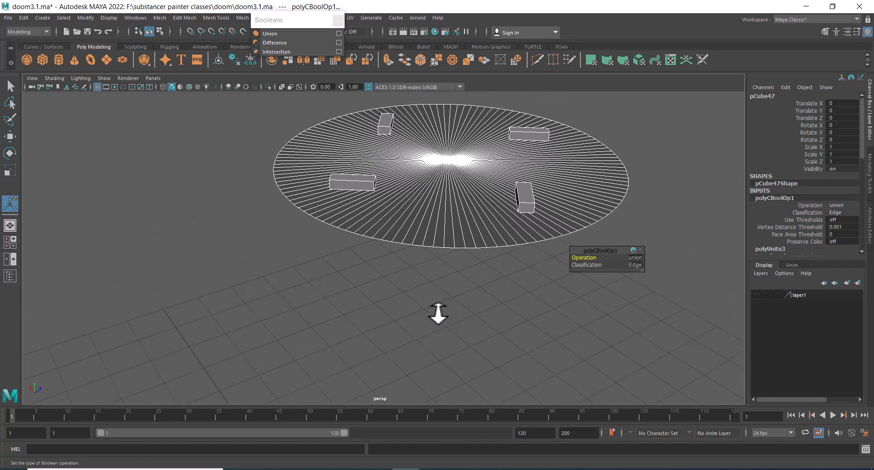
{"action": "key", "text": "ctrl+z"}
{"action": "key", "text": "ctrl+z"}
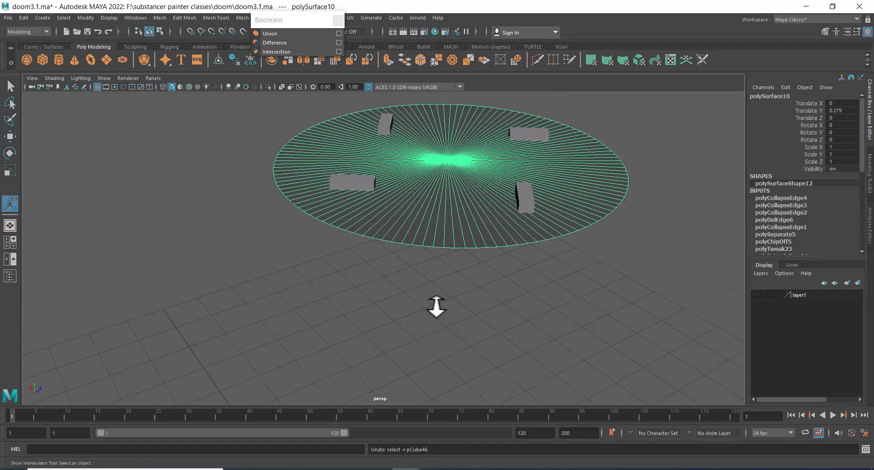
Select the disc and the combined slot cubes and subtract the cubes with a Boolean Difference
{"action": "left_click", "coordinate": [566, 299]}
{"action": "left_click", "coordinate": [545, 223]}
{"action": "left_click", "coordinate": [529, 202], "text": "shift"}
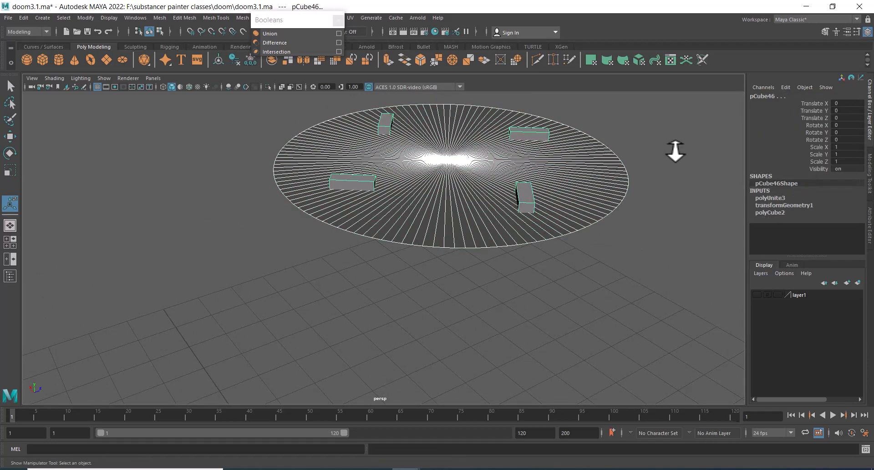
{"action": "right_click", "coordinate": [676, 150], "text": "shift"}
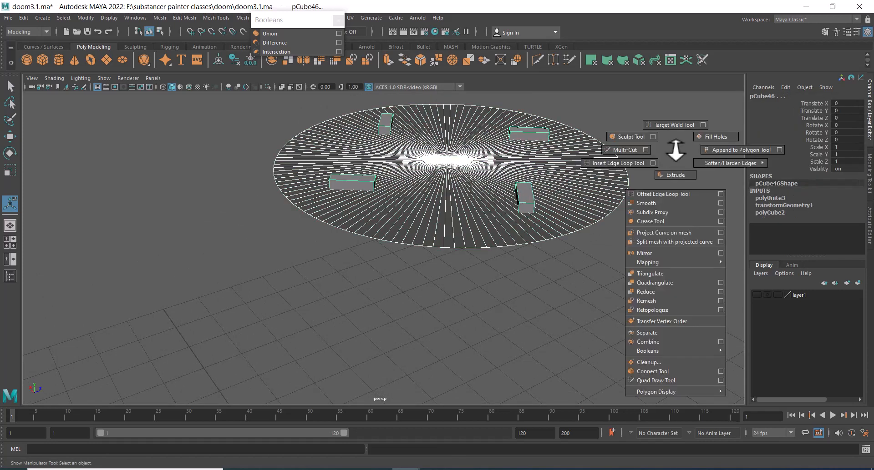
{"action": "left_click", "coordinate": [275, 42]}
Examine the cut slots around the disc and bring up the reference photo
{"action": "right_click_drag", "start_coordinate": [364, 251], "coordinate": [411, 267], "text": "alt"}
{"action": "middle_click_drag", "start_coordinate": [389, 241], "coordinate": [371, 292], "text": "alt"}
{"action": "left_click_drag", "start_coordinate": [374, 296], "coordinate": [405, 301], "text": "alt"}
{"action": "right_click_drag", "start_coordinate": [405, 301], "coordinate": [412, 283], "text": "alt"}
{"action": "middle_click_drag", "start_coordinate": [412, 283], "coordinate": [353, 335], "text": "alt"}
{"action": "right_click_drag", "start_coordinate": [353, 334], "coordinate": [385, 366], "text": "alt"}
{"action": "key", "text": "w"}
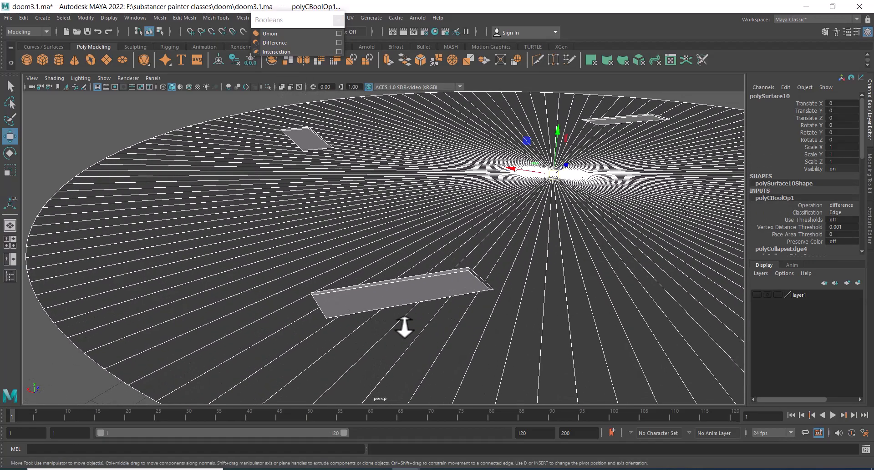
{"action": "right_click_drag", "start_coordinate": [403, 326], "coordinate": [465, 283], "text": "alt"}
{"action": "middle_click_drag", "start_coordinate": [571, 300], "coordinate": [515, 302], "text": "alt"}
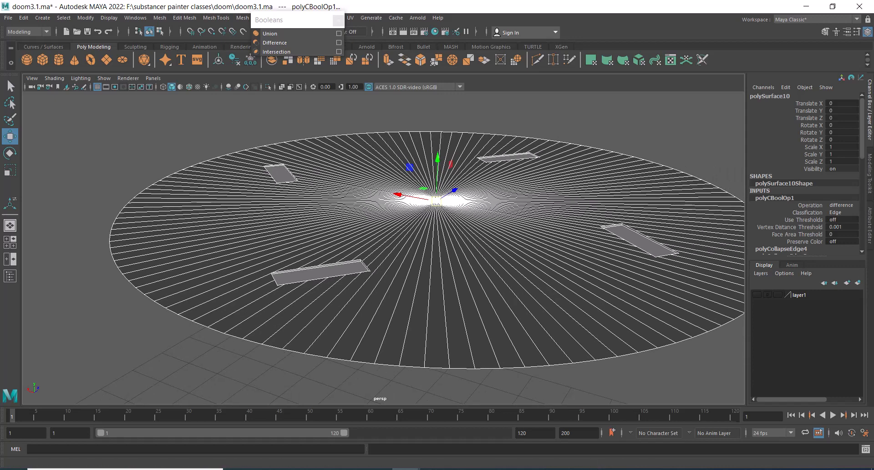
{"action": "left_click", "coordinate": [520, 469]}
Select the slot faces on the disc and move them slightly down to recess the slots
{"action": "left_click_drag", "start_coordinate": [455, 348], "coordinate": [614, 173], "text": "alt"}
{"action": "right_click_drag", "start_coordinate": [627, 164], "coordinate": [623, 196]}
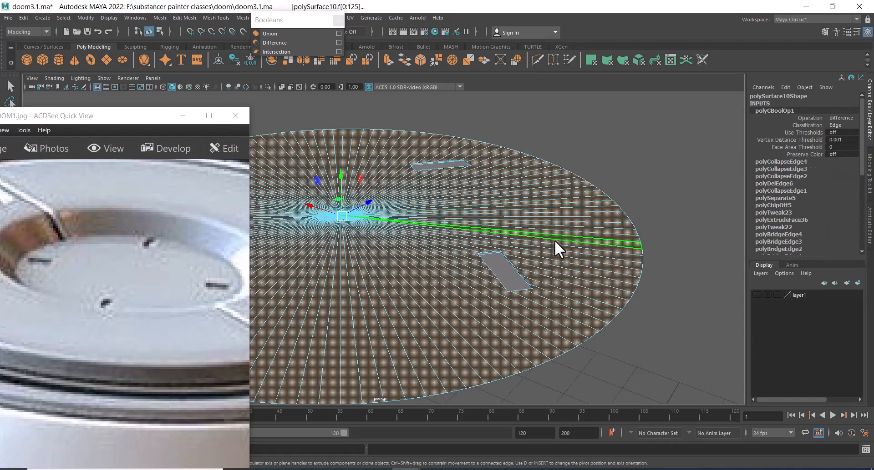
{"action": "left_click", "coordinate": [509, 271]}
{"action": "left_click_drag", "start_coordinate": [490, 263], "coordinate": [527, 236], "text": "alt"}
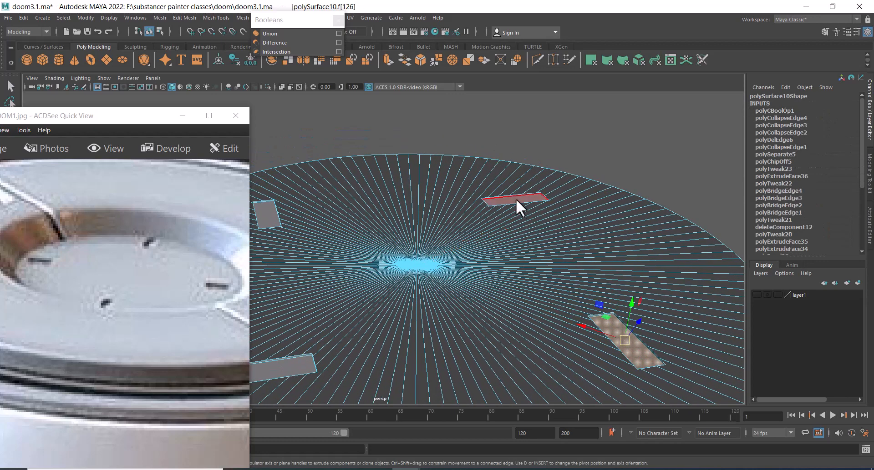
{"action": "left_click_drag", "start_coordinate": [515, 199], "coordinate": [368, 212], "text": "alt"}
{"action": "left_click", "coordinate": [382, 213], "text": "shift"}
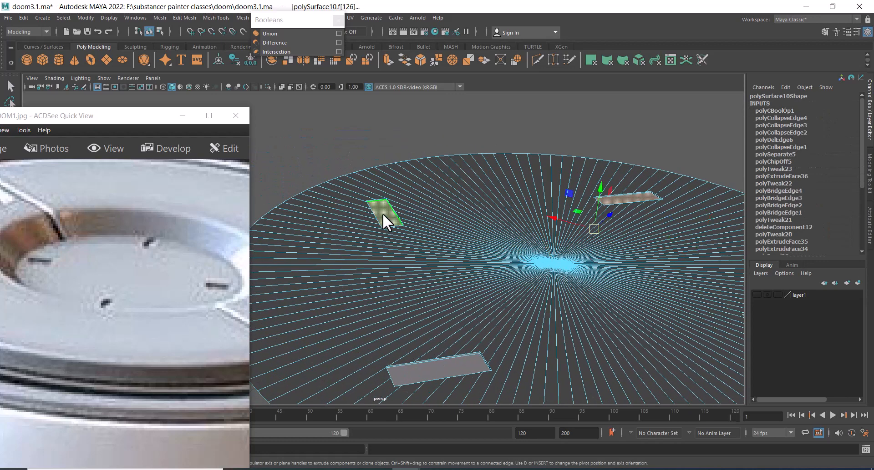
{"action": "left_click", "coordinate": [432, 367], "text": "shift"}
{"action": "left_click_drag", "start_coordinate": [503, 357], "coordinate": [542, 201], "text": "alt"}
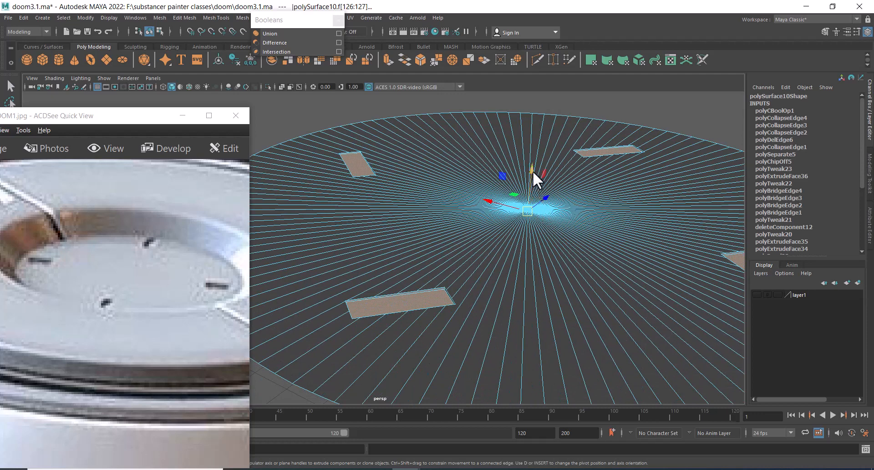
{"action": "left_click_drag", "start_coordinate": [532, 171], "coordinate": [534, 176]}
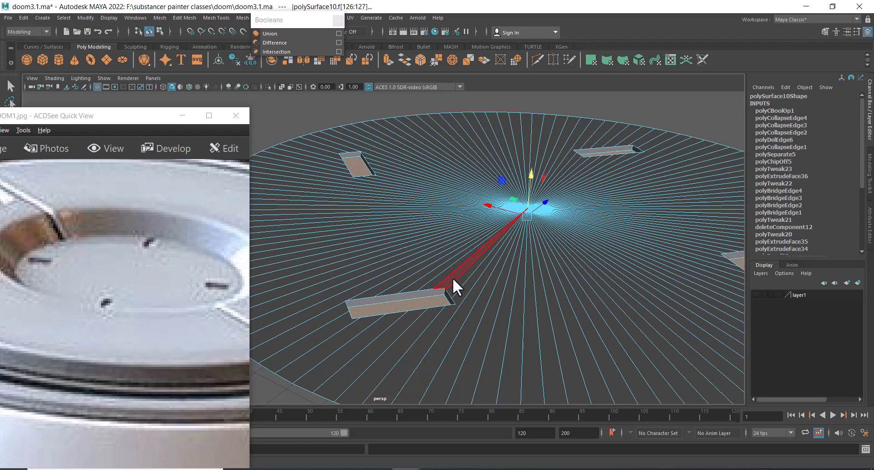
Delete the selected radial edge running from the disc centre to a slot
{"action": "key", "text": "Delete"}
{"action": "left_click_drag", "start_coordinate": [452, 297], "coordinate": [484, 253], "text": "alt"}
{"action": "right_click_drag", "start_coordinate": [485, 252], "coordinate": [479, 295], "text": "alt"}
{"action": "middle_click_drag", "start_coordinate": [479, 295], "coordinate": [485, 267], "text": "alt"}
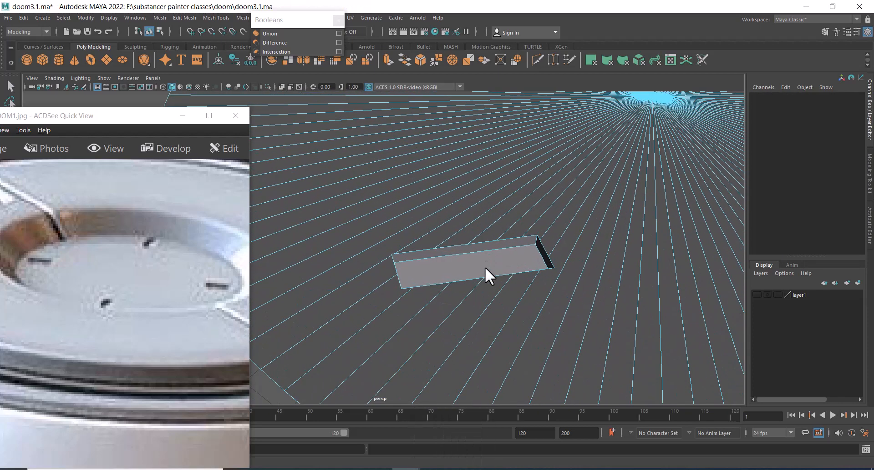
Inspect the radial edges leading from the disc centre to the slots, including from the top view
{"action": "right_click_drag", "start_coordinate": [488, 232], "coordinate": [487, 135]}
{"action": "left_click", "coordinate": [482, 241]}
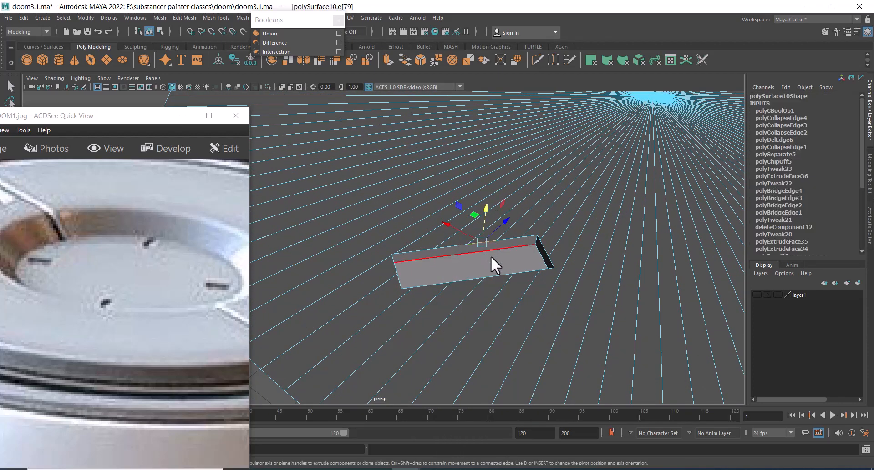
{"action": "right_click_drag", "start_coordinate": [460, 232], "coordinate": [475, 94]}
{"action": "right_click_drag", "start_coordinate": [455, 264], "coordinate": [469, 181], "text": "alt"}
{"action": "right_click_drag", "start_coordinate": [467, 243], "coordinate": [515, 258], "text": "alt"}
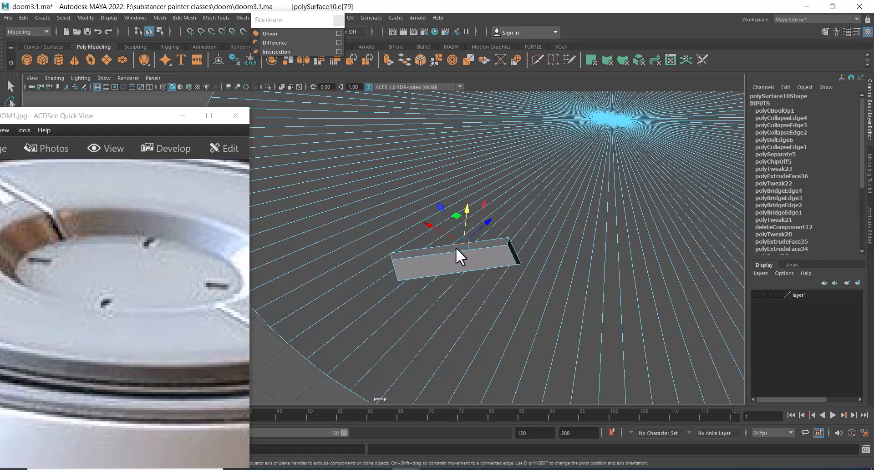
{"action": "left_click", "coordinate": [441, 248]}
{"action": "left_click", "coordinate": [430, 258]}
{"action": "right_click_drag", "start_coordinate": [446, 257], "coordinate": [483, 250], "text": "alt"}
{"action": "left_click", "coordinate": [529, 234]}
{"action": "left_click_drag", "start_coordinate": [484, 250], "coordinate": [497, 272], "text": "alt"}
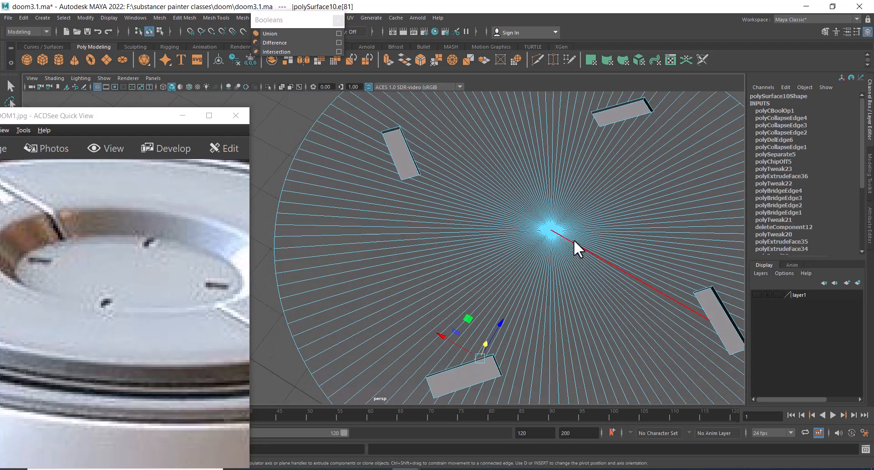
{"action": "key", "text": "space"}
{"action": "left_click_drag", "start_coordinate": [573, 239], "coordinate": [418, 236]}
{"action": "right_click_drag", "start_coordinate": [423, 283], "coordinate": [476, 295], "text": "alt"}
{"action": "left_click", "coordinate": [610, 301]}
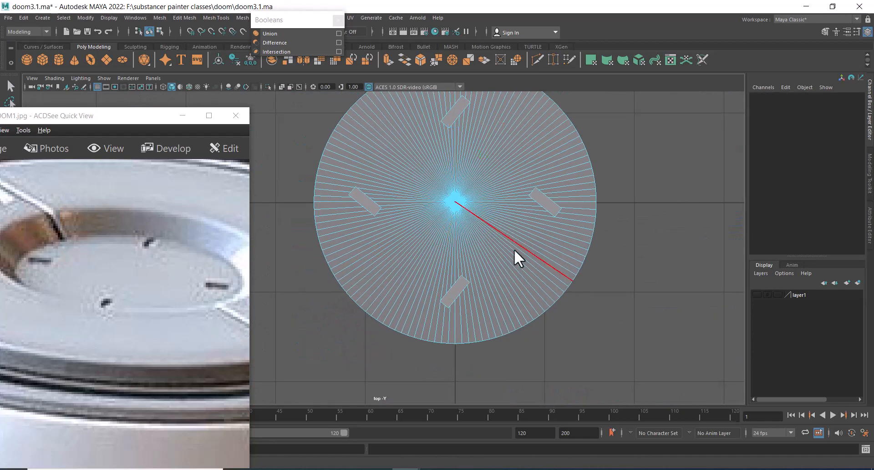
{"action": "right_click_drag", "start_coordinate": [514, 249], "coordinate": [572, 348], "text": "alt"}
{"action": "right_click_drag", "start_coordinate": [516, 231], "coordinate": [516, 367], "text": "alt"}
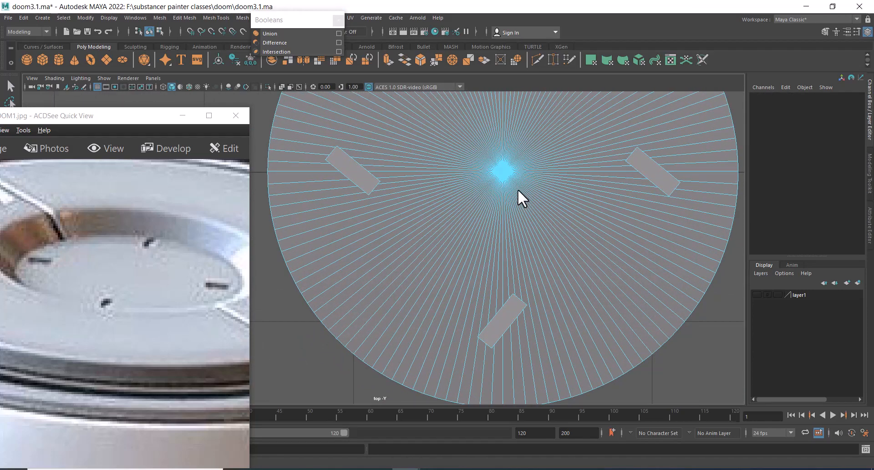
{"action": "right_click_drag", "start_coordinate": [502, 330], "coordinate": [509, 346], "text": "alt"}
{"action": "middle_click_drag", "start_coordinate": [509, 346], "coordinate": [488, 296], "text": "alt"}
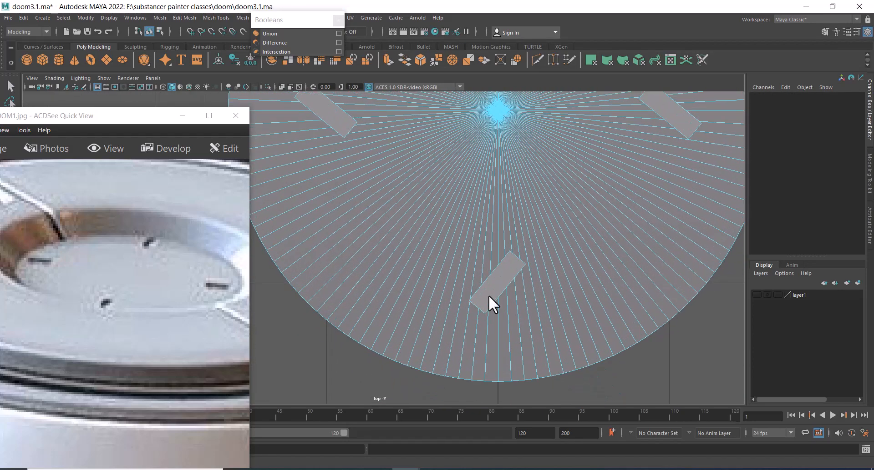
{"action": "right_click_drag", "start_coordinate": [488, 296], "coordinate": [503, 310], "text": "alt"}
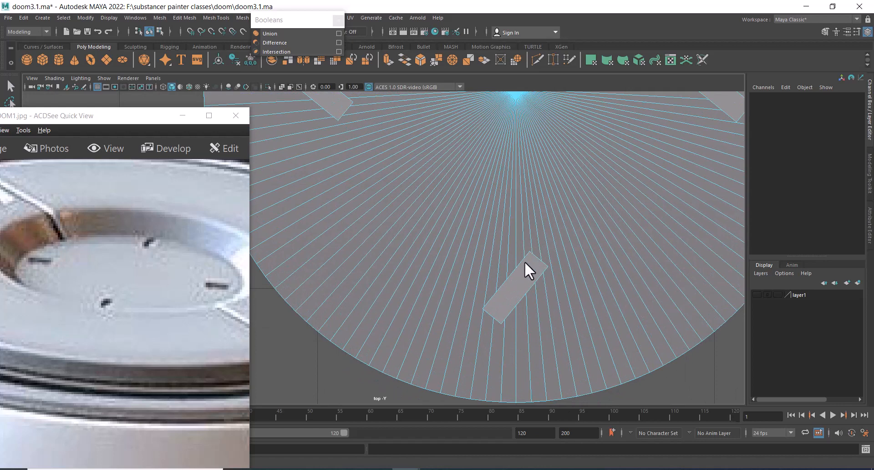
{"action": "right_click_drag", "start_coordinate": [526, 269], "coordinate": [530, 323], "text": "alt"}
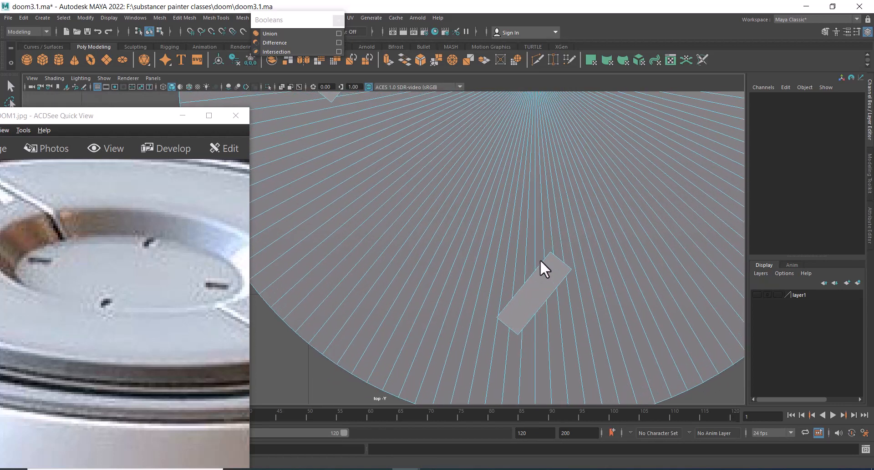
Select the disc's outer border edge loop and extrude it downward to give the cap thickness
{"action": "key", "text": "space"}
{"action": "left_click_drag", "start_coordinate": [546, 279], "coordinate": [495, 188]}
{"action": "double_click", "coordinate": [474, 300]}
{"action": "key", "text": "ctrl+e"}
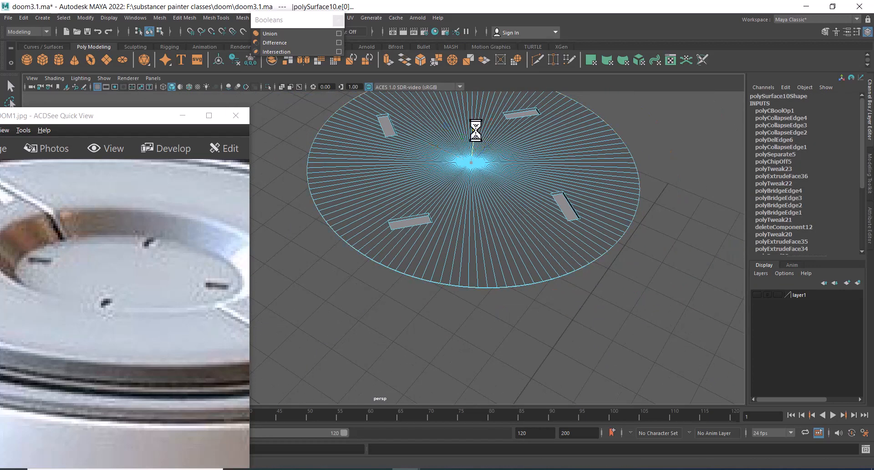
{"action": "left_click_drag", "start_coordinate": [469, 168], "coordinate": [472, 166]}
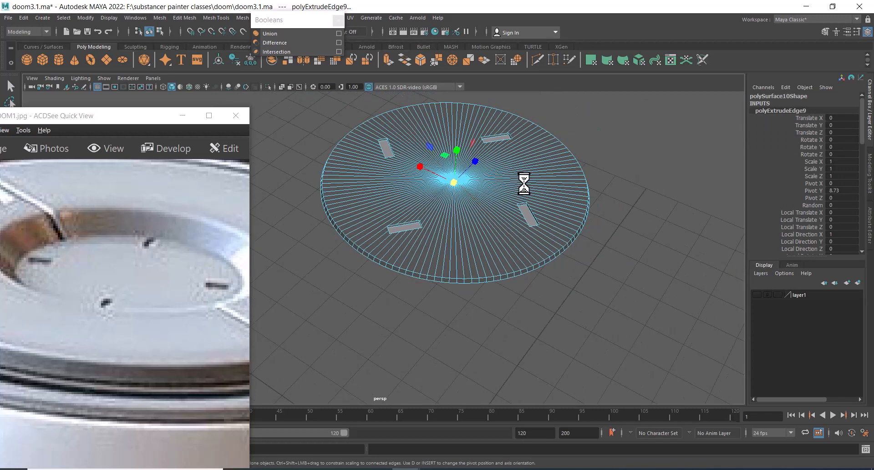
{"action": "right_click_drag", "start_coordinate": [522, 182], "coordinate": [571, 157]}
{"action": "left_click", "coordinate": [628, 190]}
{"action": "left_click_drag", "start_coordinate": [628, 189], "coordinate": [585, 253], "text": "alt"}
Select the edges around one slot and grow the selection twice
{"action": "scroll", "coordinate": [579, 208], "scroll_direction": "up", "scroll_amount": 5}
{"action": "left_click", "coordinate": [598, 202]}
{"action": "scroll", "coordinate": [599, 202], "scroll_direction": "up", "scroll_amount": 2}
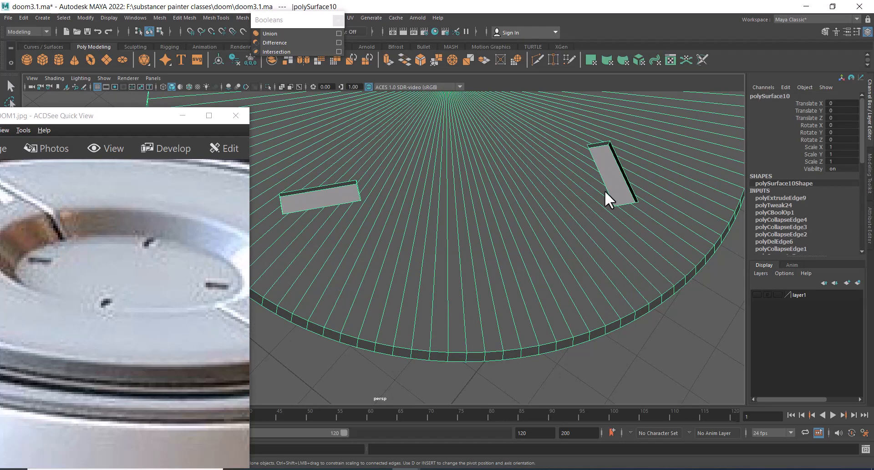
{"action": "right_click_drag", "start_coordinate": [604, 188], "coordinate": [605, 215]}
{"action": "left_click", "coordinate": [622, 182]}
{"action": "scroll", "coordinate": [457, 228], "scroll_direction": "down", "scroll_amount": 3}
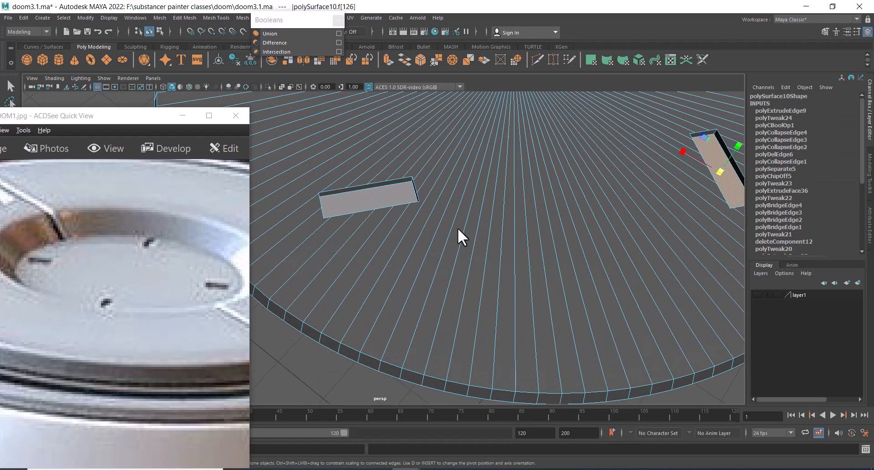
{"action": "left_click", "coordinate": [370, 202], "text": "shift"}
{"action": "left_click_drag", "start_coordinate": [370, 202], "coordinate": [469, 394], "text": "alt"}
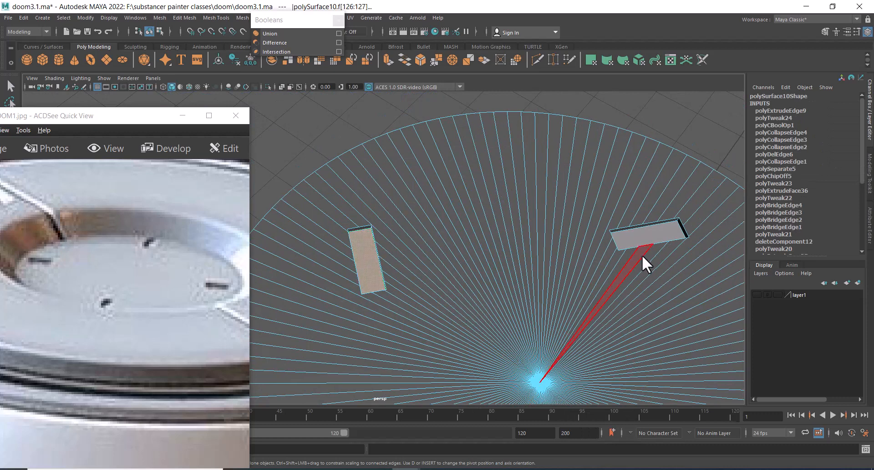
{"action": "middle_click_drag", "start_coordinate": [594, 302], "coordinate": [561, 228], "text": "alt"}
{"action": "right_click_drag", "start_coordinate": [561, 228], "coordinate": [566, 148]}
{"action": "middle_click_drag", "start_coordinate": [573, 196], "coordinate": [552, 214], "text": "alt"}
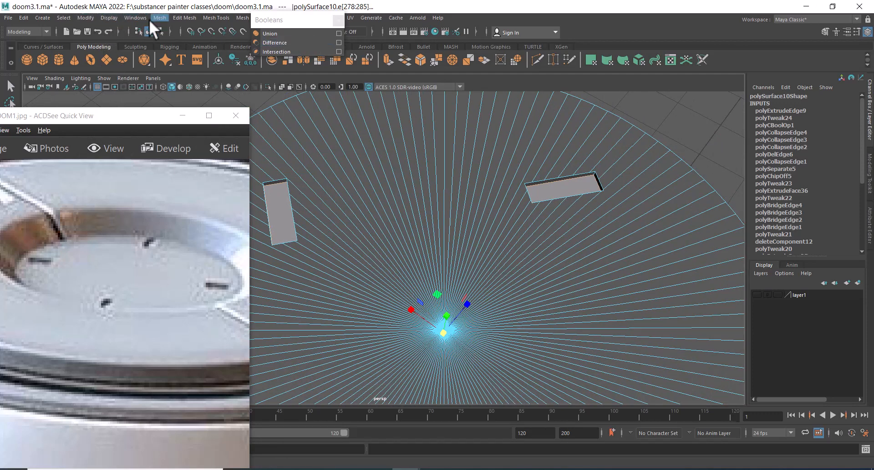
{"action": "left_click", "coordinate": [66, 17]}
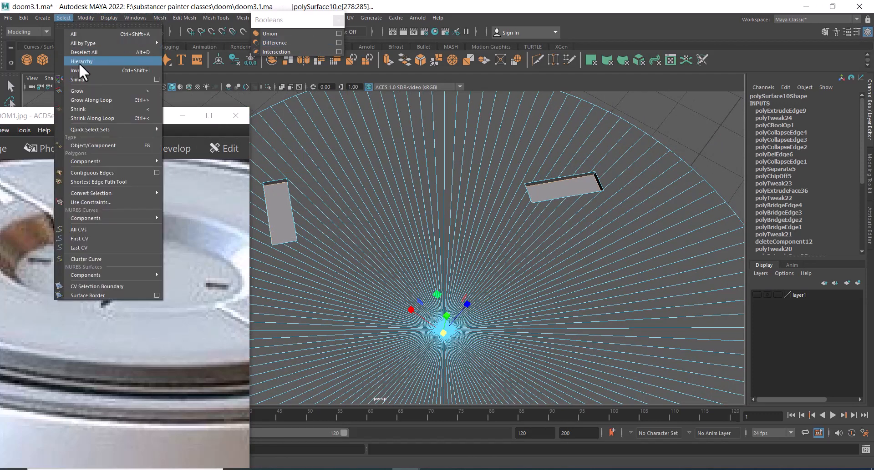
{"action": "left_click", "coordinate": [81, 91]}
{"action": "left_click_drag", "start_coordinate": [582, 199], "coordinate": [555, 235], "text": "alt"}
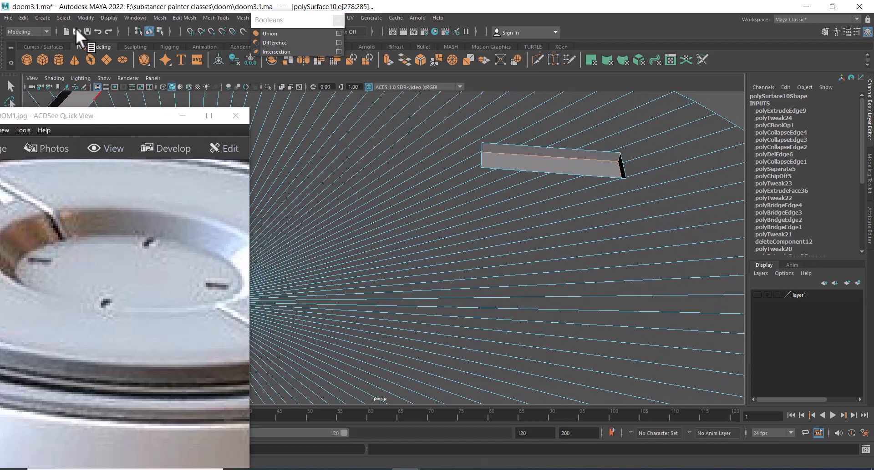
{"action": "left_click", "coordinate": [65, 17]}
{"action": "left_click", "coordinate": [82, 91]}
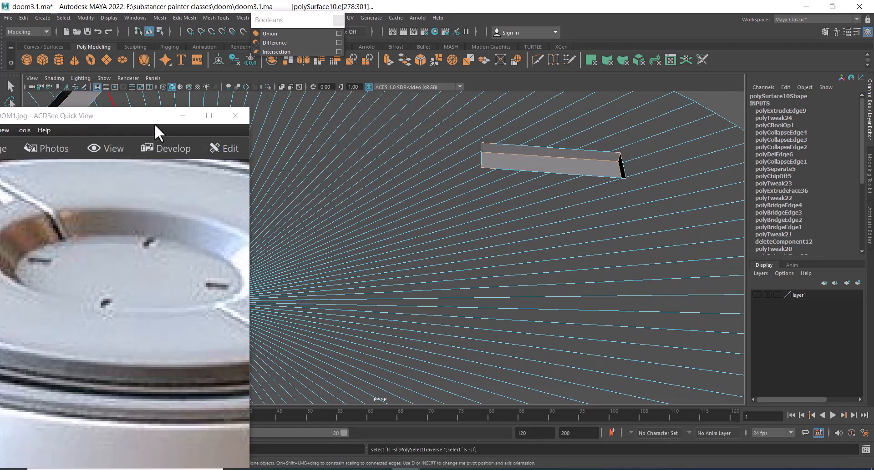
Orbit and zoom in to examine the selected slot's geometry closely
{"action": "left_click_drag", "start_coordinate": [548, 154], "coordinate": [505, 181], "text": "alt"}
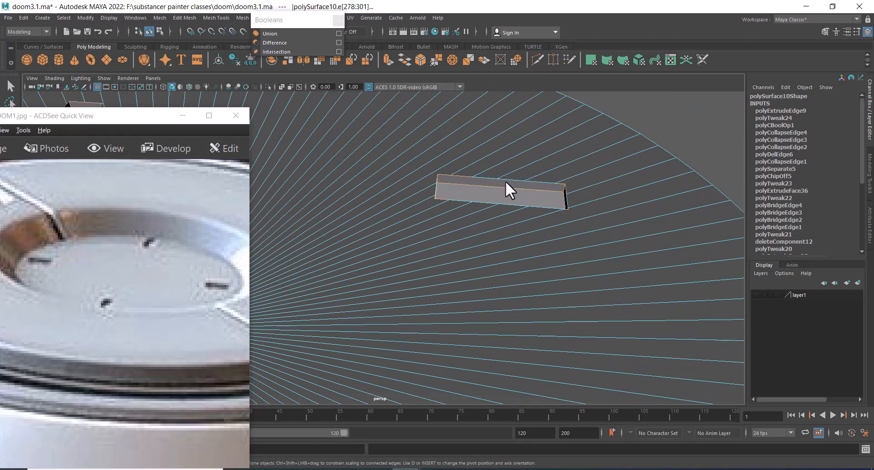
{"action": "right_click_drag", "start_coordinate": [530, 238], "coordinate": [424, 216], "text": "alt"}
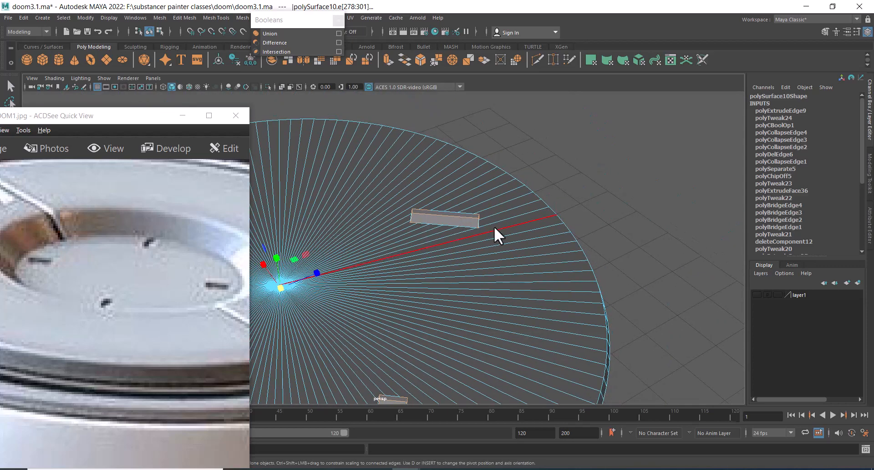
{"action": "middle_click_drag", "start_coordinate": [445, 216], "coordinate": [463, 193], "text": "alt"}
{"action": "right_click_drag", "start_coordinate": [465, 195], "coordinate": [530, 220], "text": "alt"}
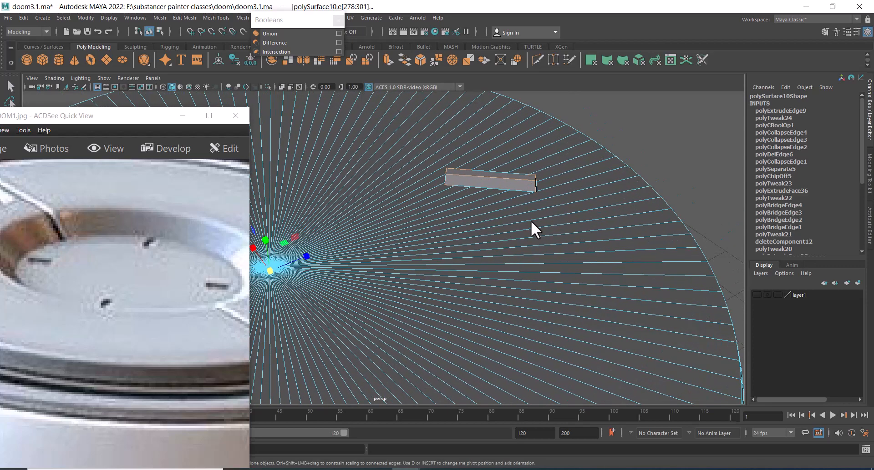
{"action": "right_click_drag", "start_coordinate": [430, 262], "coordinate": [374, 283], "text": "alt"}
{"action": "middle_click_drag", "start_coordinate": [374, 283], "coordinate": [471, 253], "text": "alt"}
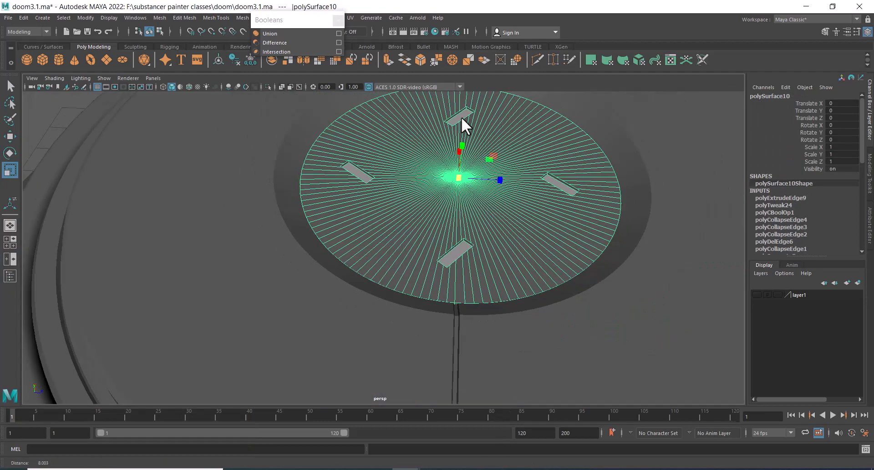
{"action": "left_click_drag", "start_coordinate": [461, 117], "coordinate": [499, 285], "text": "alt"}
{"action": "key", "text": "alt+h"}
{"action": "middle_click_drag", "start_coordinate": [499, 285], "coordinate": [462, 232], "text": "alt"}
{"action": "right_click_drag", "start_coordinate": [462, 232], "coordinate": [500, 239], "text": "alt"}
{"action": "middle_click_drag", "start_coordinate": [501, 239], "coordinate": [451, 269], "text": "alt"}
{"action": "right_click_drag", "start_coordinate": [451, 269], "coordinate": [473, 293], "text": "alt"}
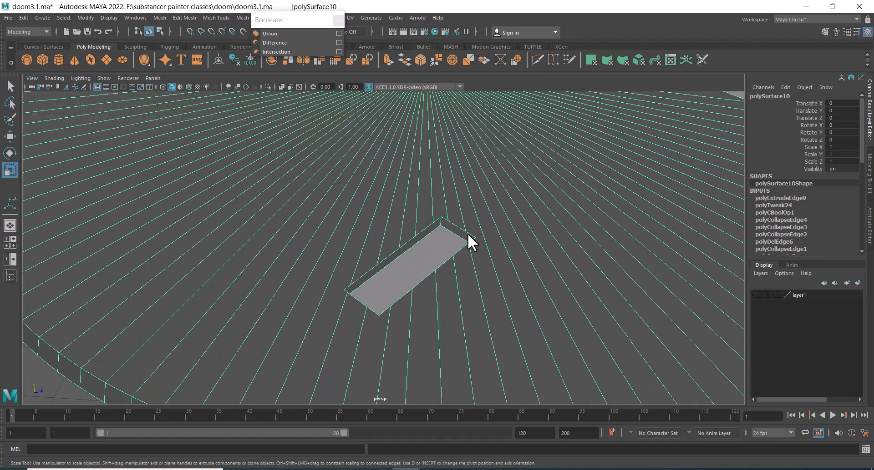
{"action": "mouse_move", "coordinate": [467, 233]}
{"action": "right_mouse_down", "text": "alt"}
{"action": "mouse_move", "coordinate": [443, 230]}
{"action": "mouse_move", "coordinate": [430, 254]}
{"action": "mouse_move", "coordinate": [429, 215]}
{"action": "mouse_move", "coordinate": [353, 211]}
{"action": "mouse_move", "coordinate": [475, 244]}
{"action": "right_mouse_up", "text": "alt"}
{"action": "middle_click_drag", "start_coordinate": [476, 245], "coordinate": [397, 318], "text": "alt"}
{"action": "right_click_drag", "start_coordinate": [397, 319], "coordinate": [436, 287], "text": "alt"}
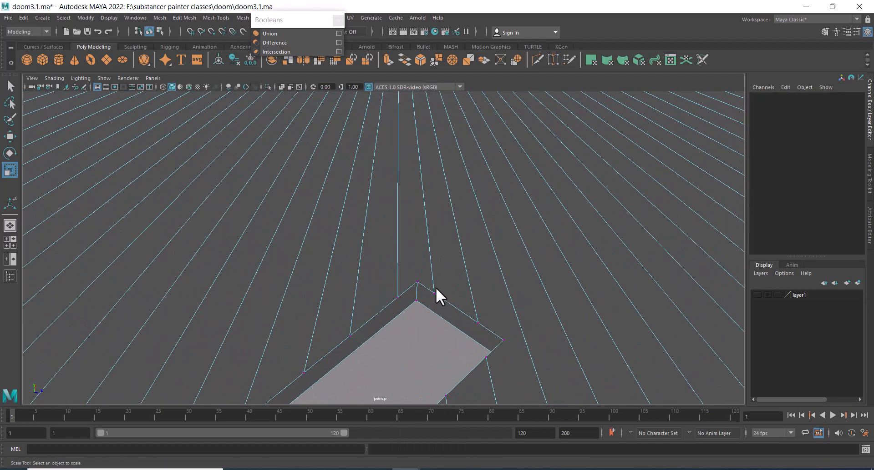
Select the slot's corner vertices one by one and nudge them with the Move tool to tidy the recess
{"action": "left_click", "coordinate": [430, 292]}
{"action": "key", "text": "w"}
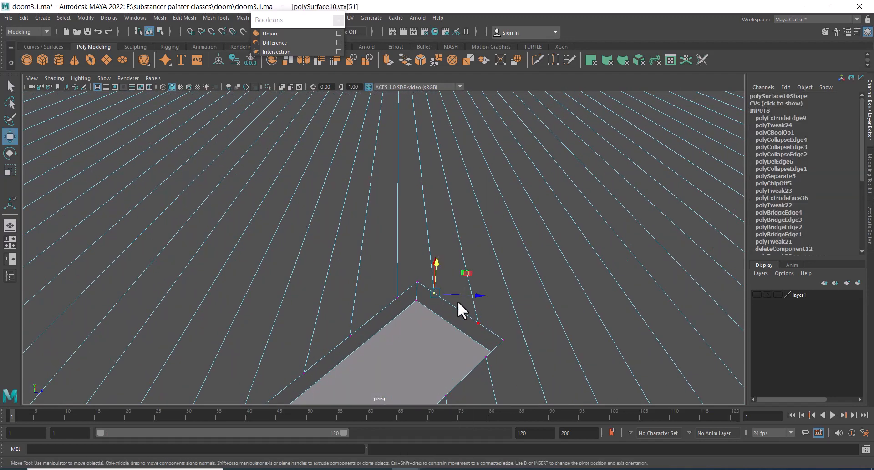
{"action": "left_click_drag", "start_coordinate": [446, 306], "coordinate": [506, 277], "text": "alt"}
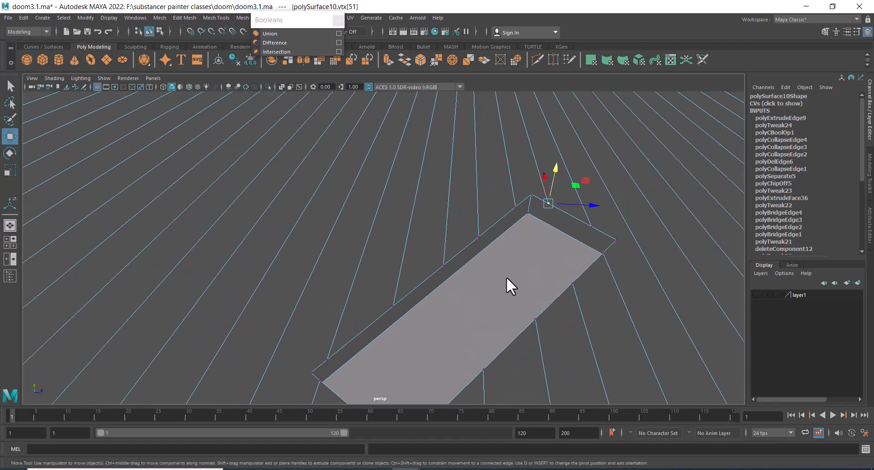
{"action": "left_click_drag", "start_coordinate": [534, 246], "coordinate": [506, 243], "text": "alt"}
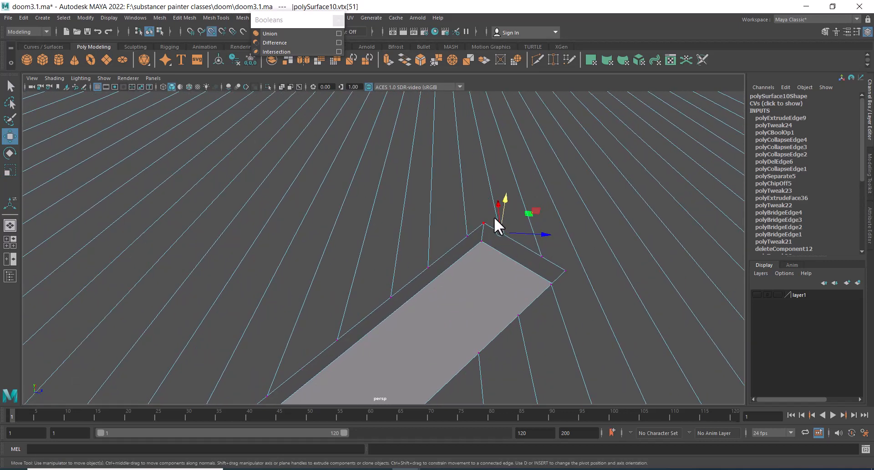
{"action": "left_click_drag", "start_coordinate": [500, 229], "coordinate": [484, 227]}
{"action": "left_click", "coordinate": [467, 237]}
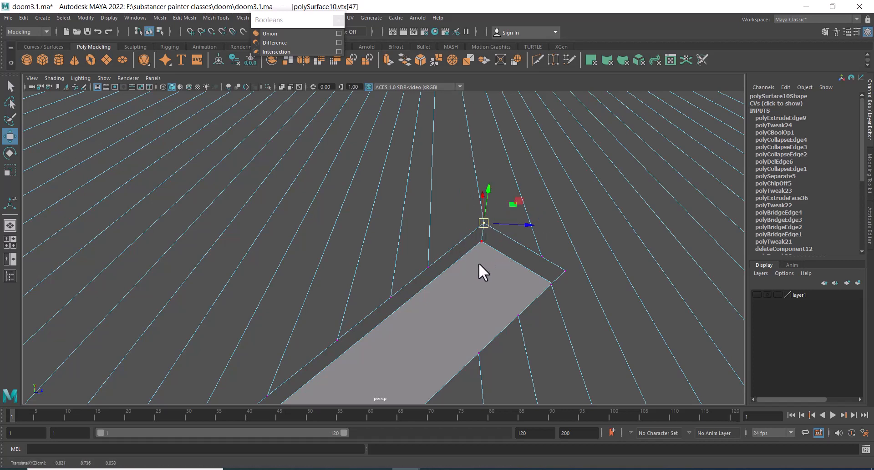
{"action": "scroll", "coordinate": [483, 258], "scroll_direction": "down", "scroll_amount": 1}
{"action": "middle_click_drag", "start_coordinate": [561, 287], "coordinate": [519, 238], "text": "alt"}
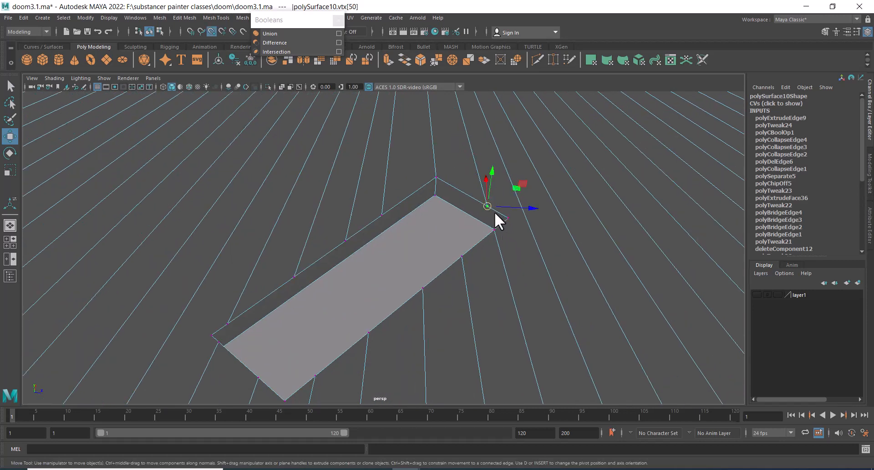
{"action": "left_click_drag", "start_coordinate": [494, 214], "coordinate": [506, 218]}
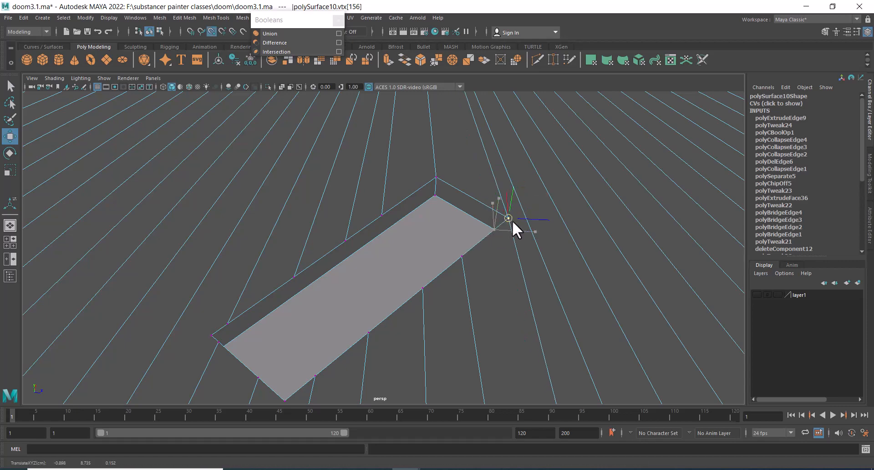
{"action": "left_click", "coordinate": [510, 219]}
{"action": "left_click_drag", "start_coordinate": [500, 257], "coordinate": [491, 238], "text": "alt"}
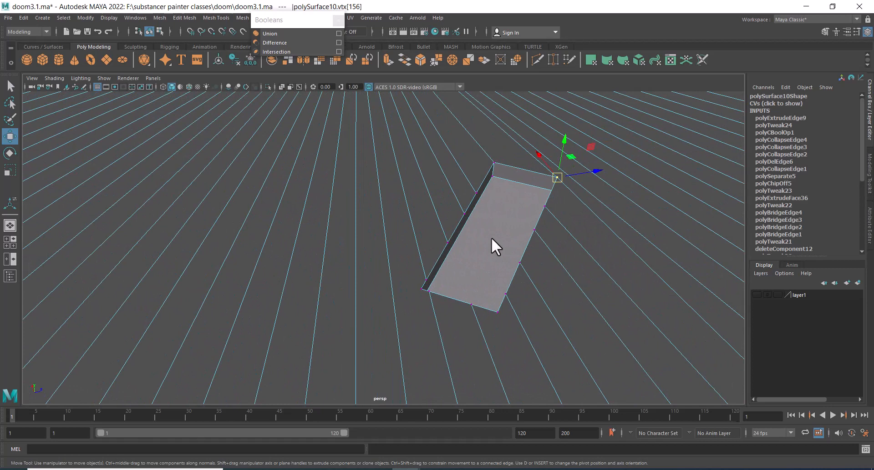
{"action": "scroll", "coordinate": [444, 290], "scroll_direction": "up", "scroll_amount": 3}
{"action": "left_click", "coordinate": [445, 298]}
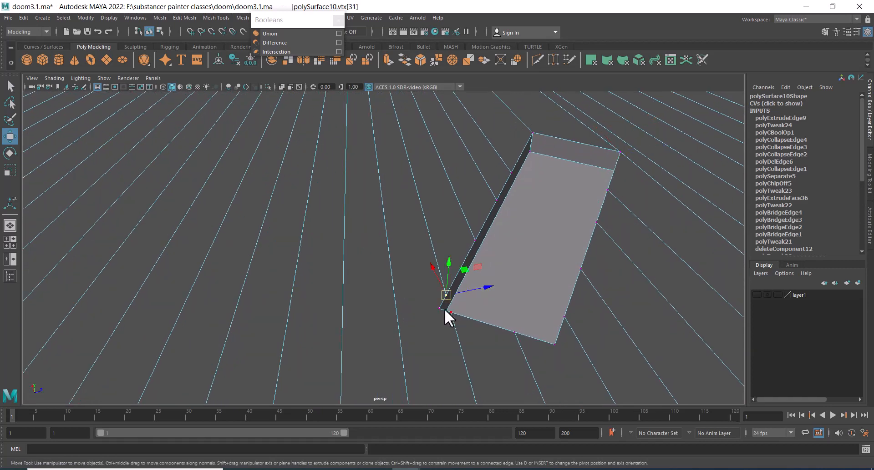
{"action": "left_click", "coordinate": [451, 313]}
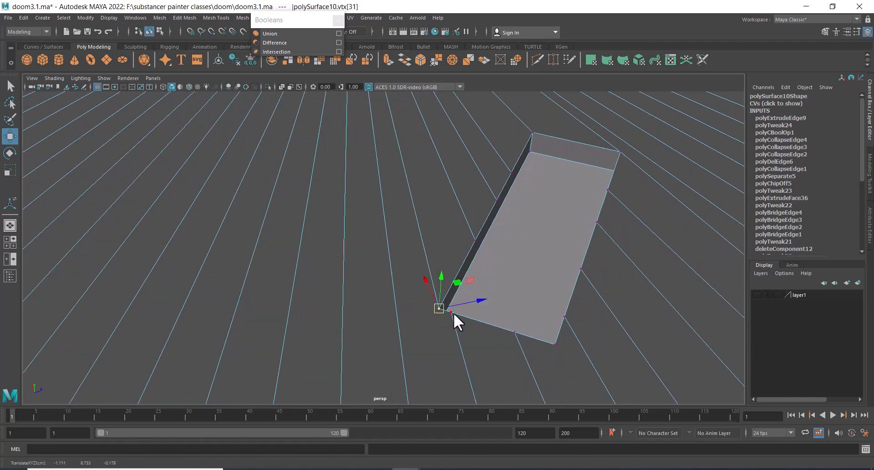
{"action": "middle_click_drag", "start_coordinate": [446, 321], "coordinate": [432, 305]}
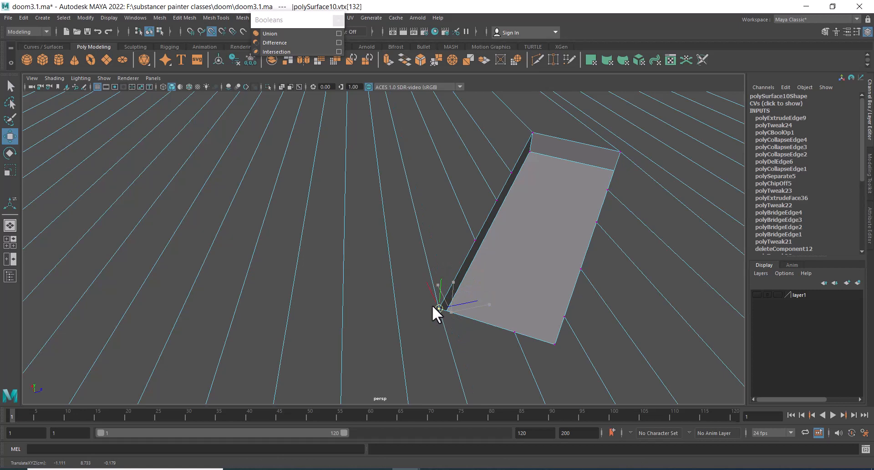
{"action": "left_click", "coordinate": [515, 333]}
{"action": "middle_click_drag", "start_coordinate": [515, 332], "coordinate": [566, 335]}
{"action": "left_click", "coordinate": [565, 318]}
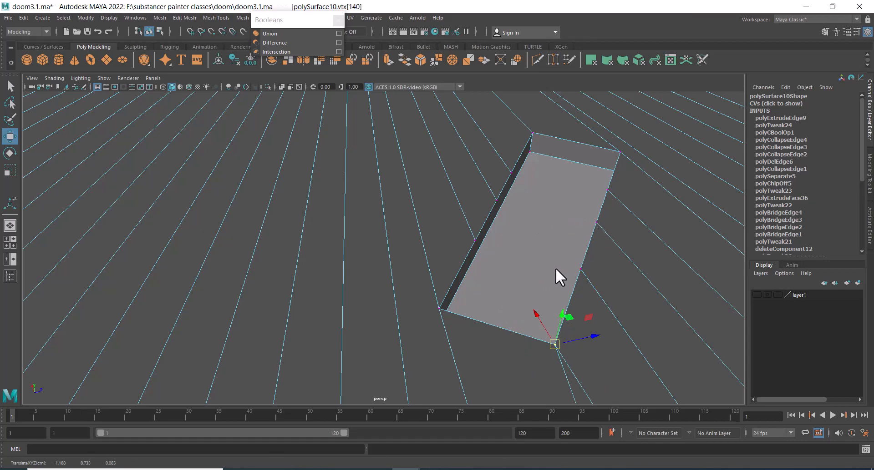
Orbit out to review the slots and the disc's extruded rim
{"action": "right_click_drag", "start_coordinate": [555, 268], "coordinate": [448, 223], "text": "alt"}
{"action": "left_click_drag", "start_coordinate": [443, 223], "coordinate": [436, 265], "text": "alt"}
{"action": "middle_click_drag", "start_coordinate": [399, 291], "coordinate": [435, 263], "text": "alt"}
{"action": "right_click_drag", "start_coordinate": [435, 268], "coordinate": [450, 291], "text": "alt"}
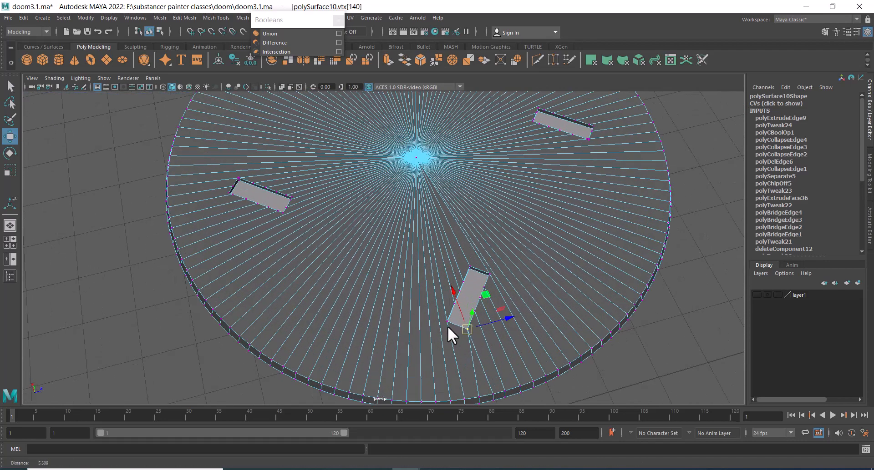
{"action": "right_click_drag", "start_coordinate": [447, 326], "coordinate": [501, 319], "text": "alt"}
{"action": "middle_click_drag", "start_coordinate": [500, 318], "coordinate": [495, 194], "text": "alt"}
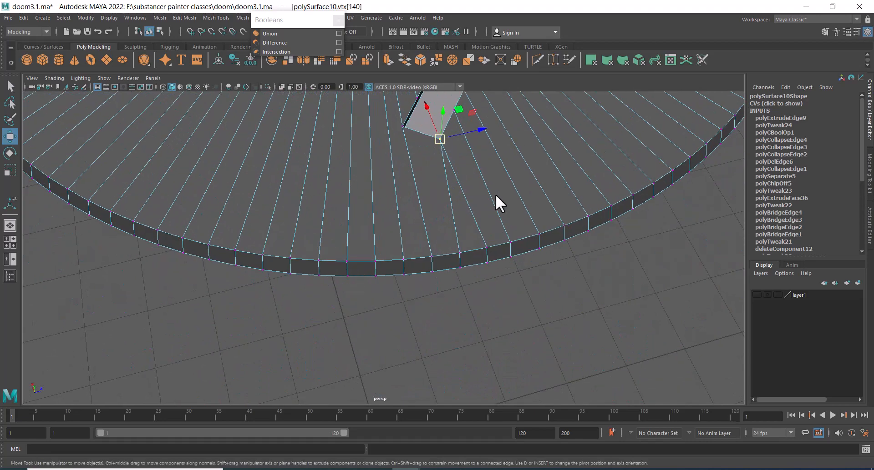
Select the loose vertices around the slot and merge them
{"action": "right_click_drag", "start_coordinate": [496, 193], "coordinate": [504, 258], "text": "alt"}
{"action": "left_click_drag", "start_coordinate": [503, 258], "coordinate": [504, 201], "text": "alt"}
{"action": "mouse_move", "coordinate": [504, 201]}
{"action": "right_mouse_down", "text": "alt"}
{"action": "mouse_move", "coordinate": [491, 193]}
{"action": "mouse_move", "coordinate": [493, 208]}
{"action": "right_mouse_up", "text": "alt"}
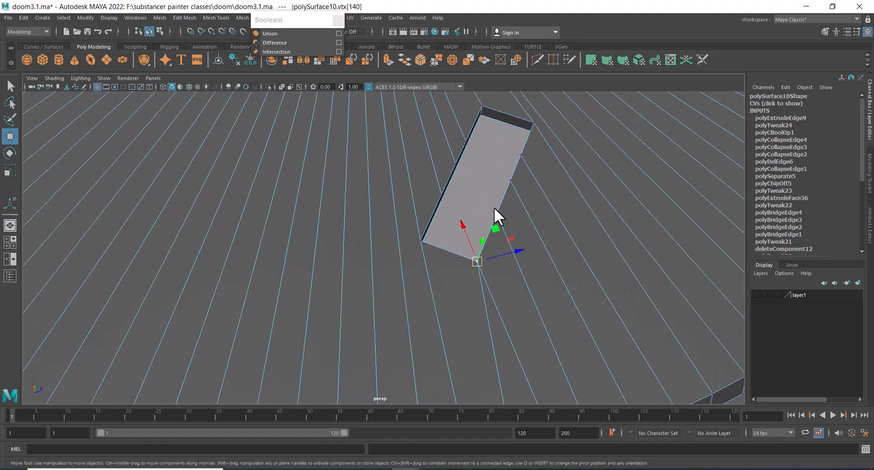
{"action": "left_click_drag", "start_coordinate": [487, 201], "coordinate": [509, 215], "text": "alt"}
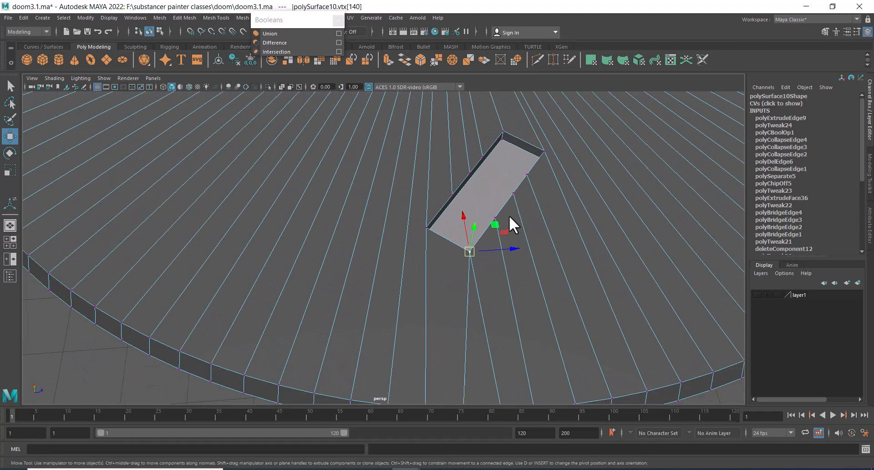
{"action": "left_click_drag", "start_coordinate": [585, 117], "coordinate": [402, 277]}
{"action": "right_click_drag", "start_coordinate": [449, 244], "coordinate": [469, 237], "text": "shift"}
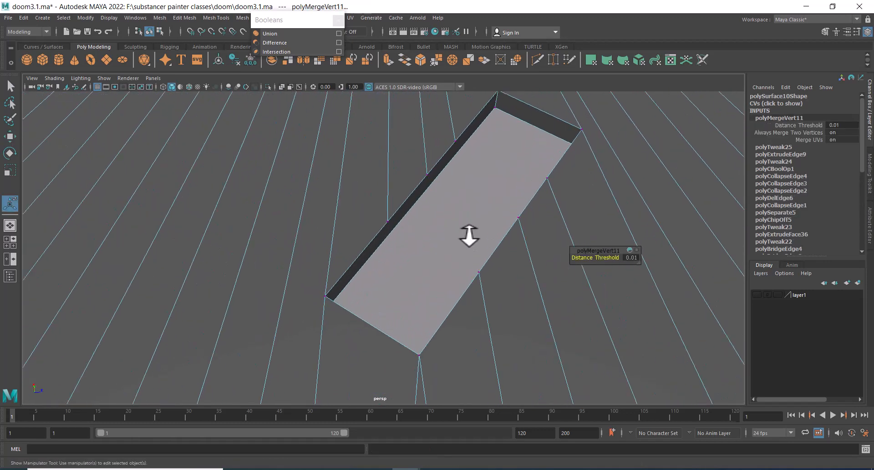
With the Multi-Cut tool, slice a first edge across the slot's floor
{"action": "right_click_drag", "start_coordinate": [465, 199], "coordinate": [419, 186], "text": "shift"}
{"action": "left_click", "coordinate": [387, 222]}
{"action": "left_click_drag", "start_coordinate": [368, 250], "coordinate": [473, 197], "text": "alt"}
{"action": "right_click_drag", "start_coordinate": [474, 197], "coordinate": [487, 220], "text": "alt"}
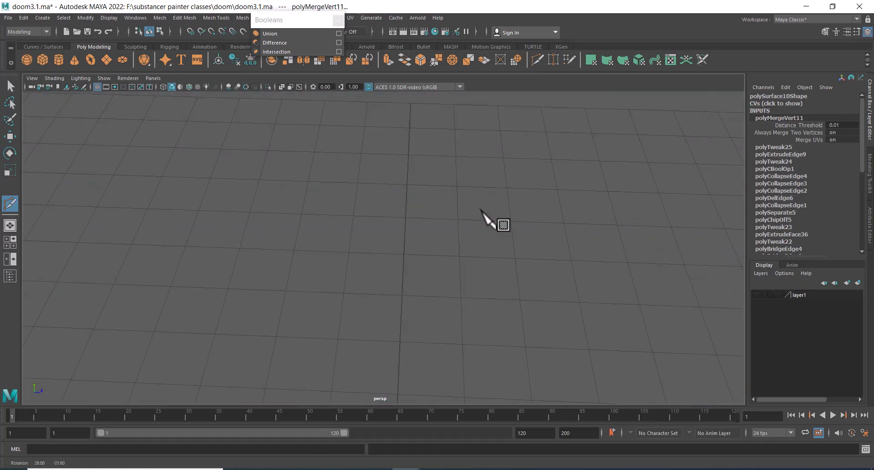
{"action": "left_click_drag", "start_coordinate": [487, 220], "coordinate": [410, 263], "text": "alt"}
{"action": "right_click_drag", "start_coordinate": [410, 264], "coordinate": [399, 261], "text": "alt"}
{"action": "left_click_drag", "start_coordinate": [464, 305], "coordinate": [493, 272], "text": "alt"}
{"action": "right_click_drag", "start_coordinate": [494, 272], "coordinate": [513, 256], "text": "alt"}
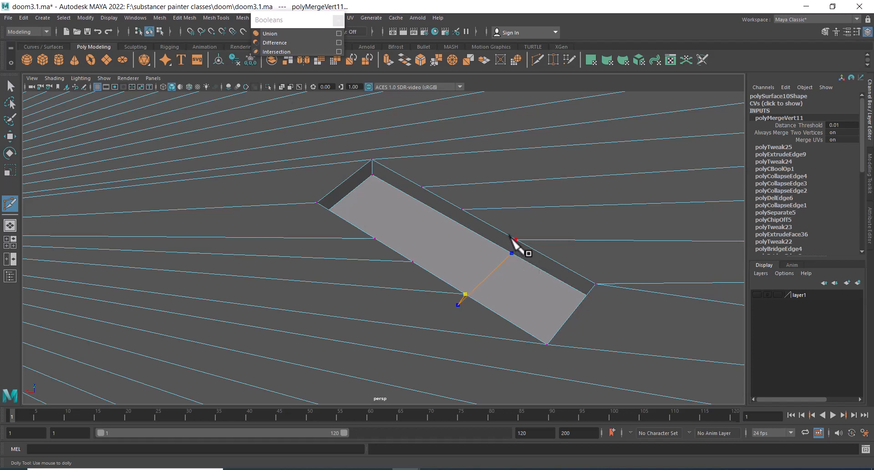
{"action": "left_click", "coordinate": [515, 238]}
{"action": "key", "text": "Return"}
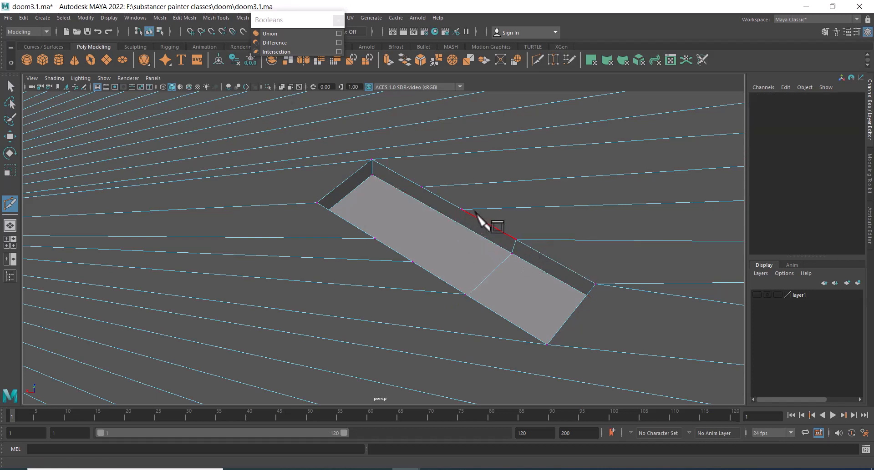
Cut a second edge across the slot's floor with Multi-Cut
{"action": "left_click", "coordinate": [462, 210]}
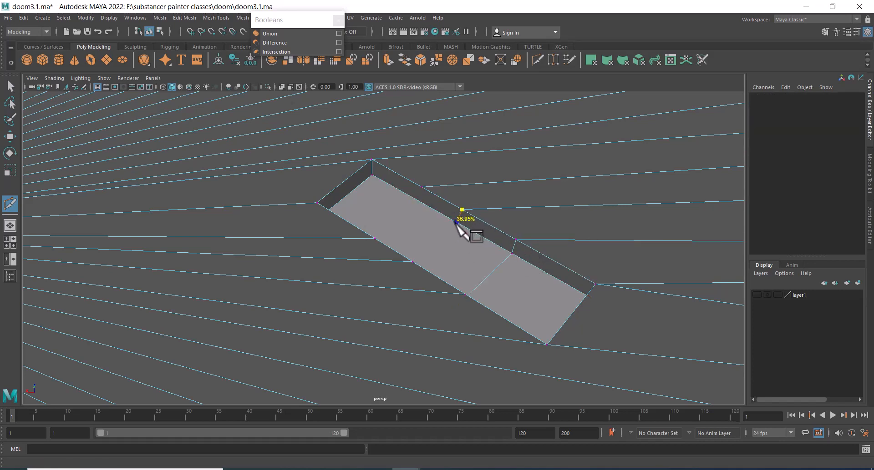
{"action": "left_click_drag", "start_coordinate": [455, 242], "coordinate": [295, 260], "text": "alt"}
{"action": "middle_click_drag", "start_coordinate": [294, 260], "coordinate": [448, 341], "text": "alt"}
{"action": "right_click_drag", "start_coordinate": [448, 341], "coordinate": [471, 349], "text": "alt"}
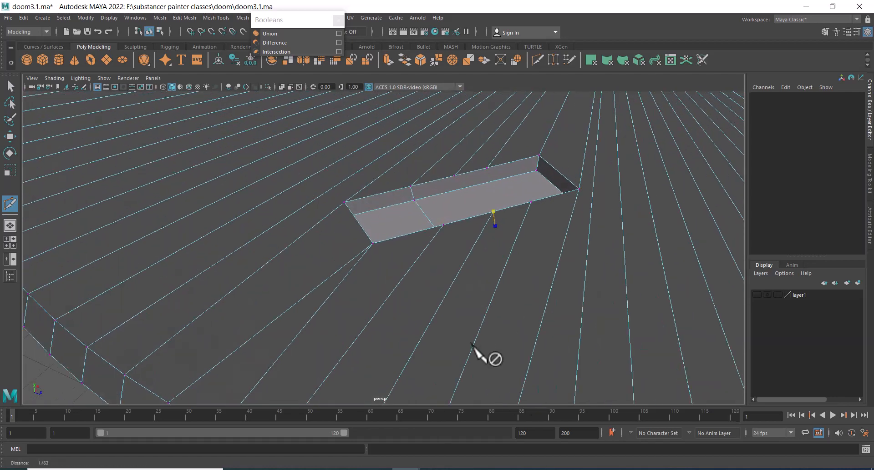
{"action": "middle_click_drag", "start_coordinate": [454, 248], "coordinate": [450, 259], "text": "alt"}
{"action": "right_click_drag", "start_coordinate": [450, 259], "coordinate": [468, 255], "text": "alt"}
{"action": "left_click", "coordinate": [460, 204]}
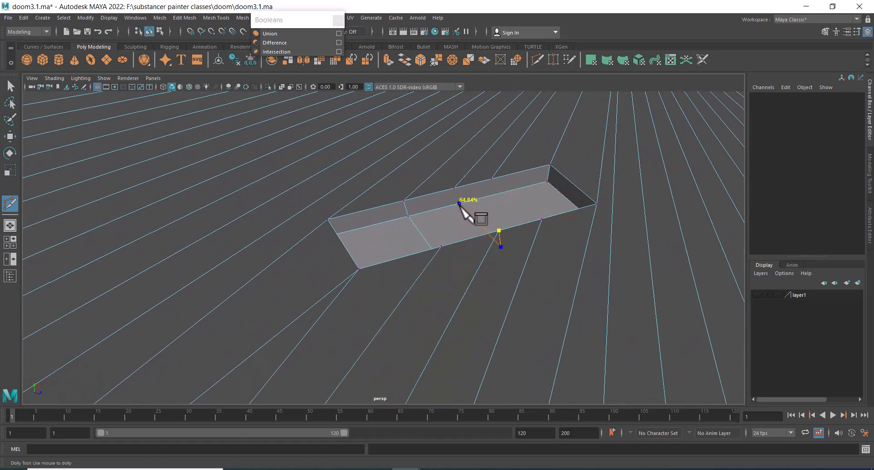
{"action": "left_click", "coordinate": [454, 188]}
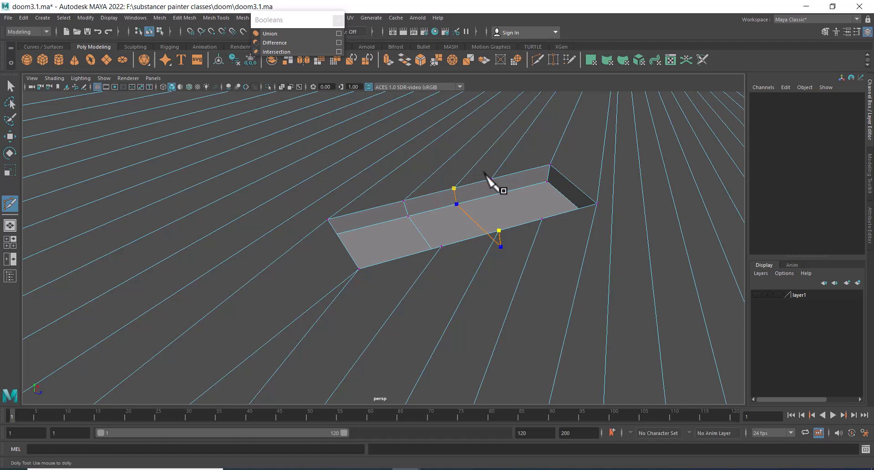
{"action": "key", "text": "Return"}
Cut a third edge across the slot's floor and leave Multi-Cut for the Move tool
{"action": "left_click", "coordinate": [496, 193]}
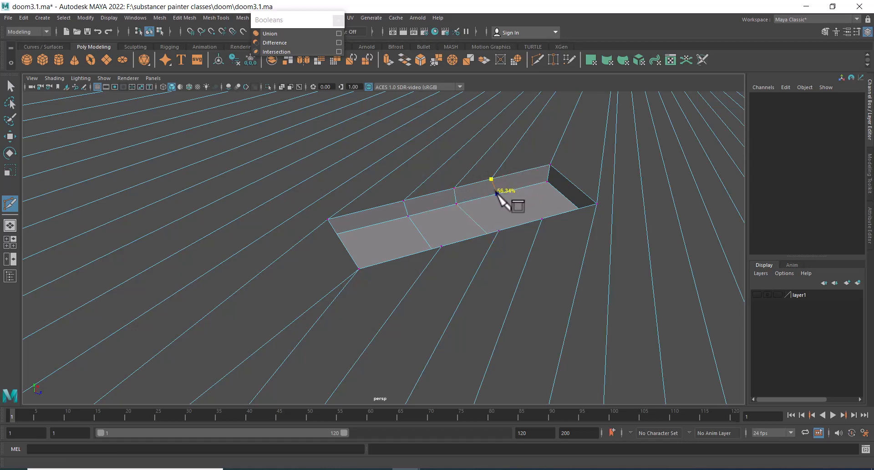
{"action": "left_click_drag", "start_coordinate": [498, 211], "coordinate": [591, 268], "text": "alt"}
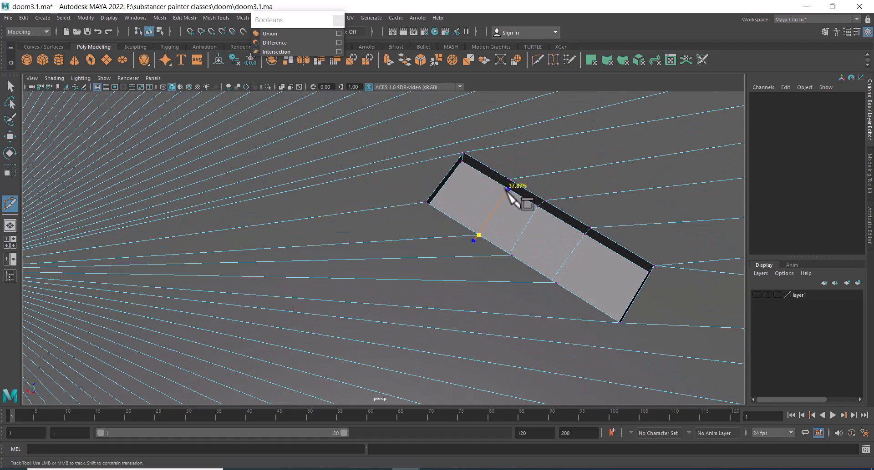
{"action": "right_click", "coordinate": [538, 195]}
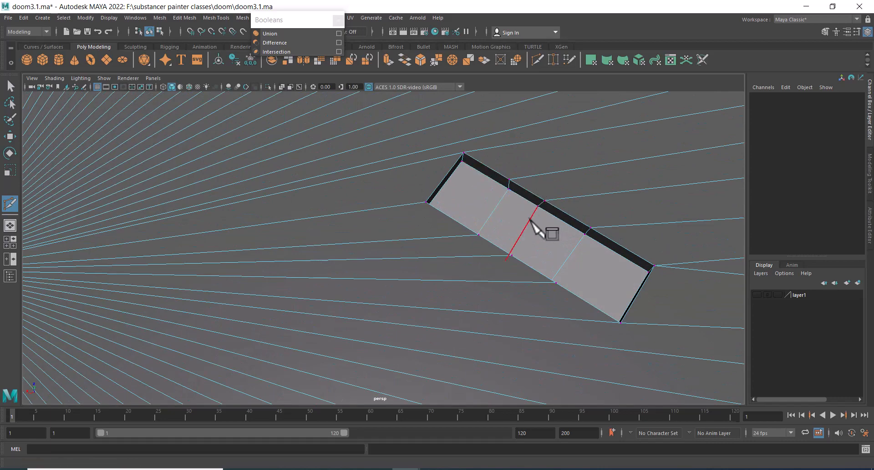
{"action": "key", "text": "w"}
Select the faces of the slot's floor after trying edge selections along it
{"action": "scroll", "coordinate": [510, 255], "scroll_direction": "down", "scroll_amount": 4}
{"action": "left_click_drag", "start_coordinate": [510, 255], "coordinate": [503, 293], "text": "alt"}
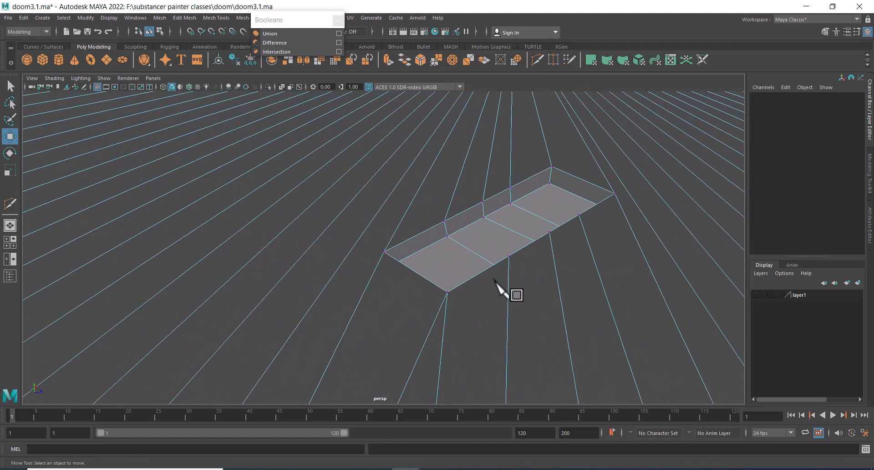
{"action": "double_click", "coordinate": [416, 234]}
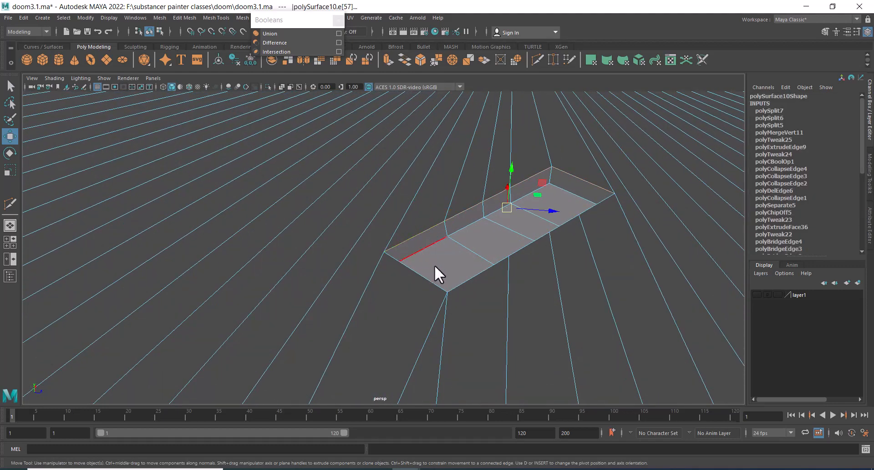
{"action": "left_click_drag", "start_coordinate": [434, 265], "coordinate": [400, 291], "text": "alt"}
{"action": "left_click", "coordinate": [399, 291], "text": "shift"}
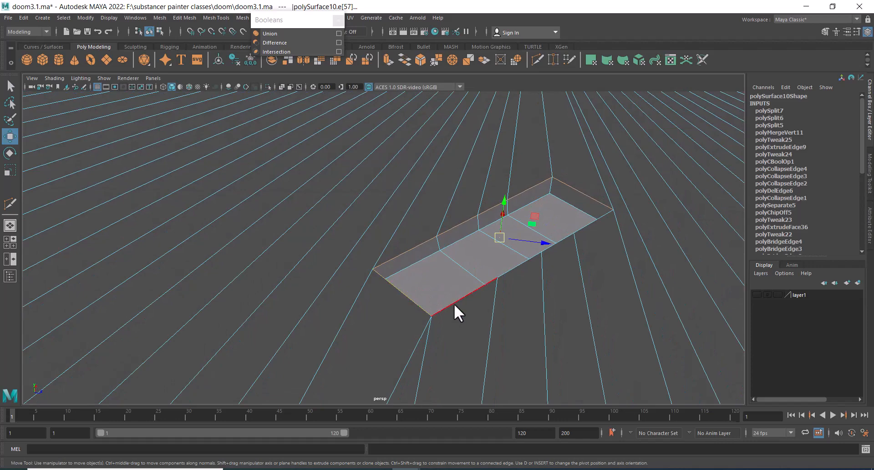
{"action": "mouse_move", "coordinate": [488, 303]}
{"action": "right_mouse_down", "text": "alt"}
{"action": "mouse_move", "coordinate": [436, 264]}
{"action": "mouse_move", "coordinate": [449, 258]}
{"action": "mouse_move", "coordinate": [452, 307]}
{"action": "mouse_move", "coordinate": [480, 348]}
{"action": "mouse_move", "coordinate": [483, 314]}
{"action": "right_mouse_up", "text": "alt"}
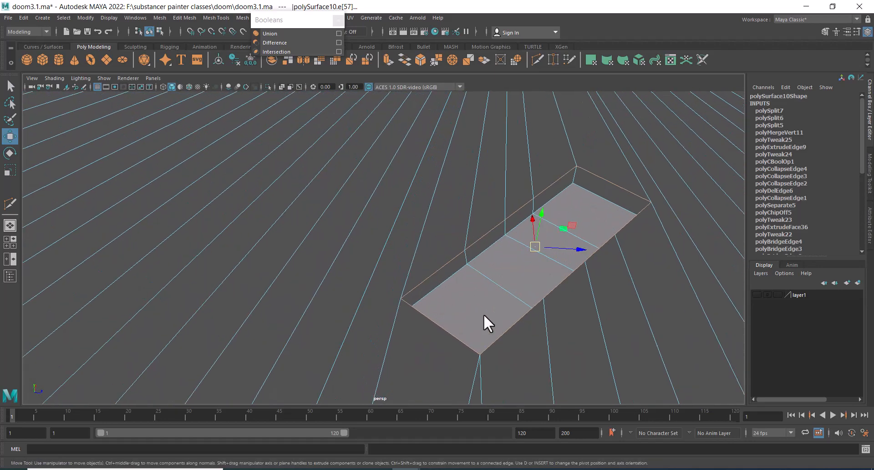
{"action": "left_click", "coordinate": [441, 285], "text": "shift"}
{"action": "left_click_drag", "start_coordinate": [490, 267], "coordinate": [504, 279], "text": "alt"}
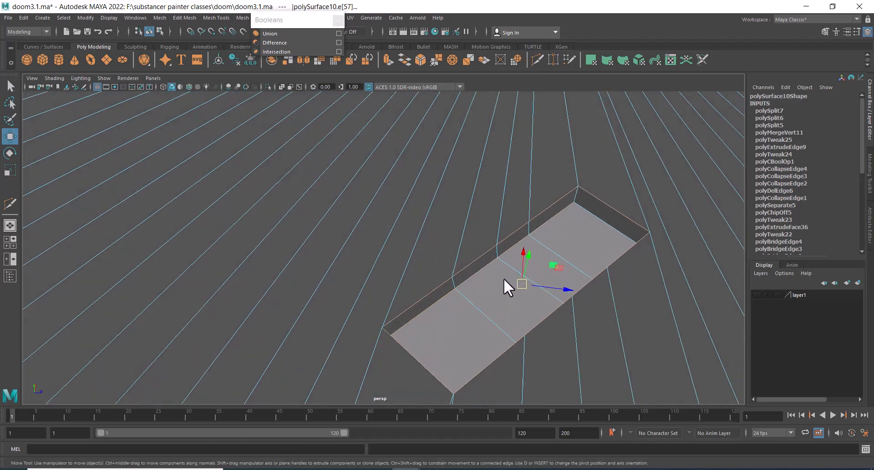
{"action": "left_click", "coordinate": [592, 217], "text": "shift"}
{"action": "mouse_move", "coordinate": [591, 218]}
{"action": "left_mouse_down", "text": "alt"}
{"action": "mouse_move", "coordinate": [567, 335]}
{"action": "mouse_move", "coordinate": [600, 279]}
{"action": "mouse_move", "coordinate": [587, 226]}
{"action": "left_mouse_up", "text": "alt"}
{"action": "left_click_drag", "start_coordinate": [572, 273], "coordinate": [351, 259], "text": "alt"}
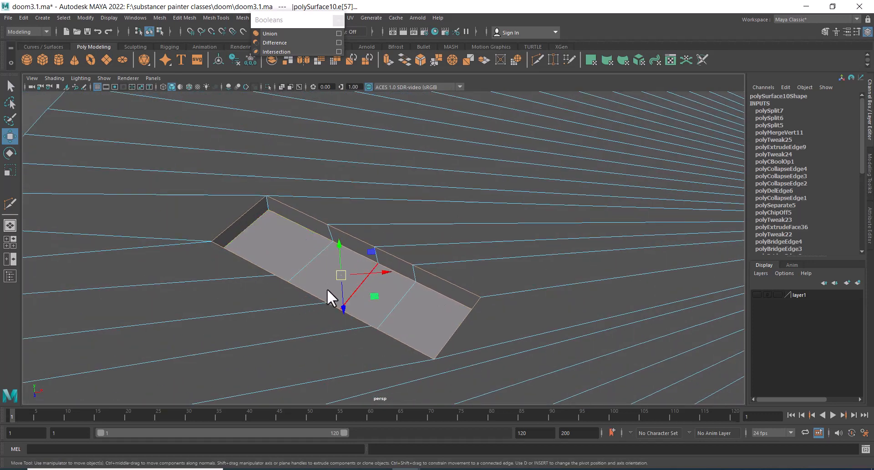
{"action": "right_click_drag", "start_coordinate": [296, 265], "coordinate": [295, 250]}
{"action": "left_click", "coordinate": [295, 248]}
{"action": "left_click", "coordinate": [345, 271], "text": "shift"}
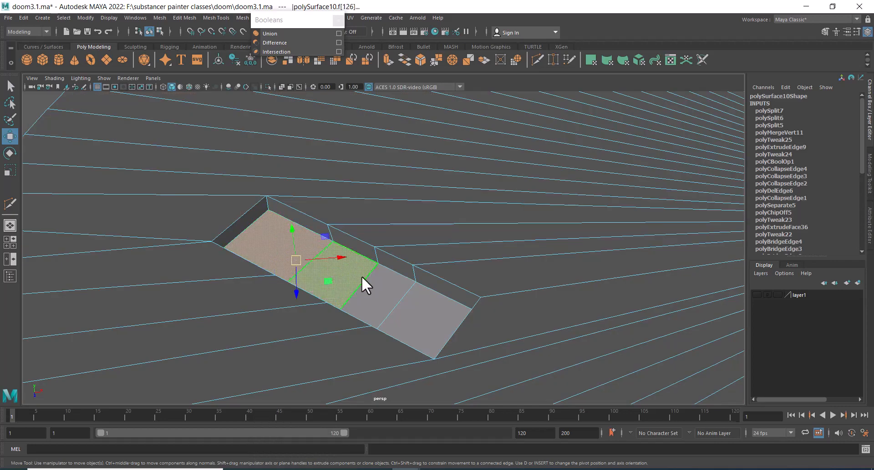
{"action": "left_click", "coordinate": [381, 290], "text": "shift"}
{"action": "left_click", "coordinate": [415, 311], "text": "shift"}
Scale the selected slot floor faces with the Scale tool
{"action": "left_click_drag", "start_coordinate": [409, 312], "coordinate": [482, 246], "text": "alt"}
{"action": "right_click_drag", "start_coordinate": [482, 245], "coordinate": [461, 247], "text": "alt"}
{"action": "middle_click_drag", "start_coordinate": [461, 247], "coordinate": [463, 321], "text": "alt"}
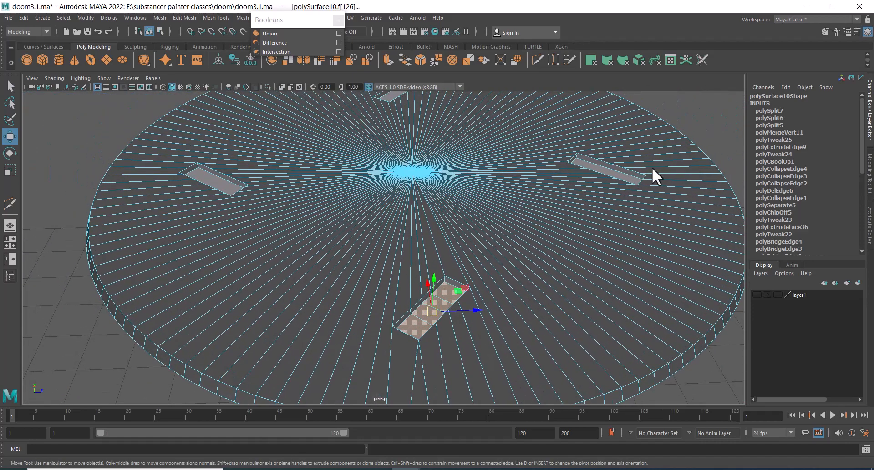
{"action": "right_click_drag", "start_coordinate": [543, 201], "coordinate": [501, 387], "text": "alt"}
{"action": "middle_click_drag", "start_coordinate": [501, 387], "coordinate": [484, 312], "text": "alt"}
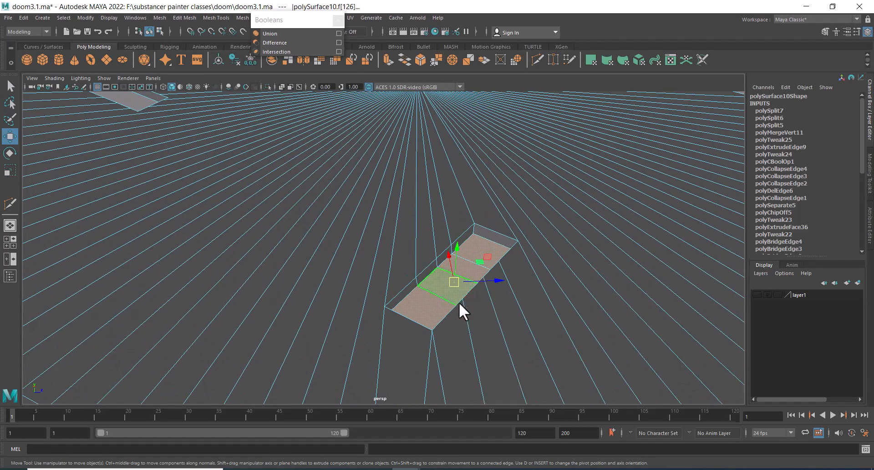
{"action": "key", "text": "r"}
{"action": "right_click_drag", "start_coordinate": [473, 310], "coordinate": [455, 249], "text": "alt"}
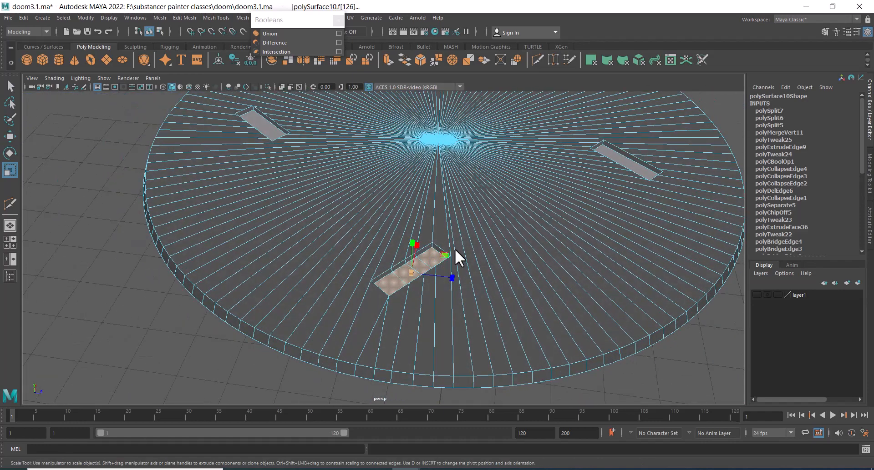
{"action": "left_click_drag", "start_coordinate": [455, 250], "coordinate": [429, 247], "text": "alt"}
{"action": "right_click_drag", "start_coordinate": [429, 246], "coordinate": [481, 315], "text": "alt"}
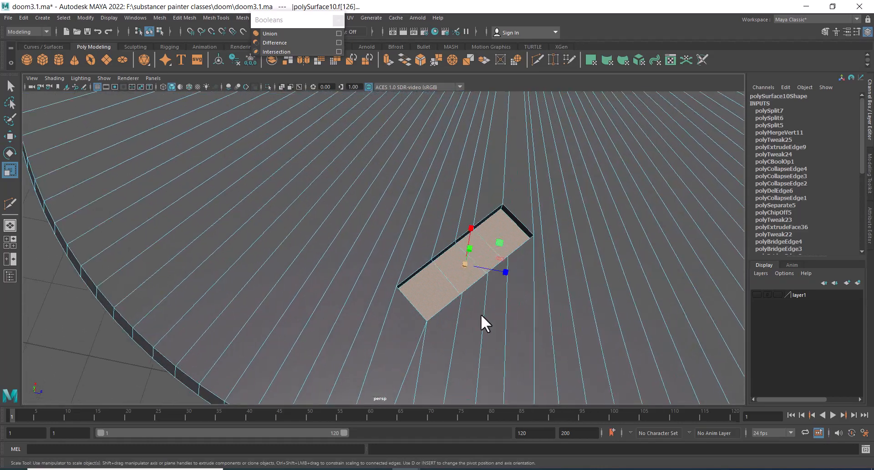
{"action": "left_click_drag", "start_coordinate": [463, 265], "coordinate": [299, 297]}
{"action": "middle_click_drag", "start_coordinate": [321, 274], "coordinate": [399, 288], "text": "alt"}
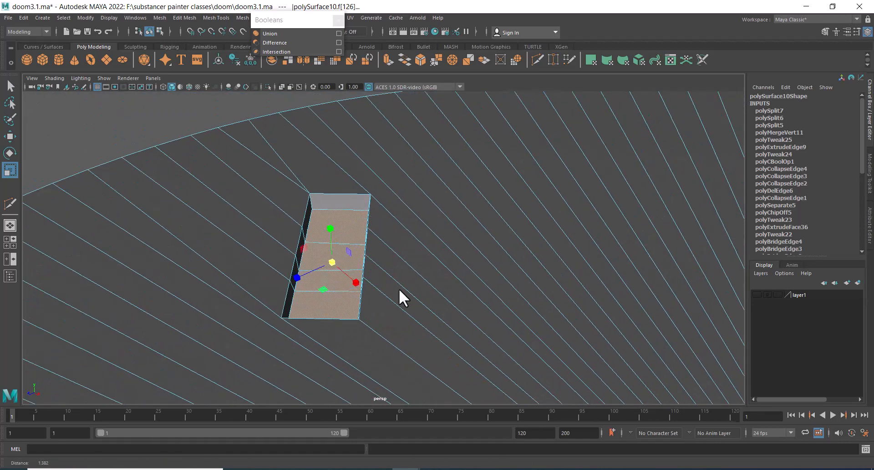
Select the slot's rim edges and bevel them with 3 segments and a fraction of 0.31
{"action": "scroll", "coordinate": [398, 289], "scroll_direction": "up", "scroll_amount": 2}
{"action": "right_click_drag", "start_coordinate": [338, 205], "coordinate": [340, 180]}
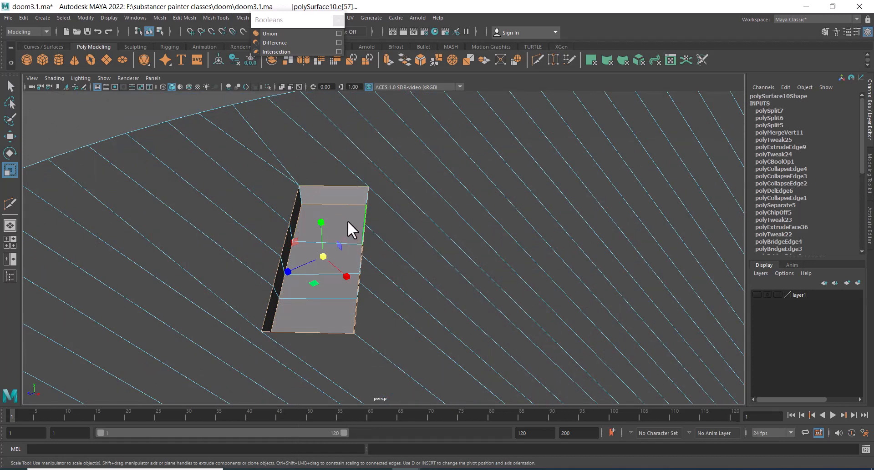
{"action": "right_click_drag", "start_coordinate": [347, 220], "coordinate": [383, 216], "text": "shift"}
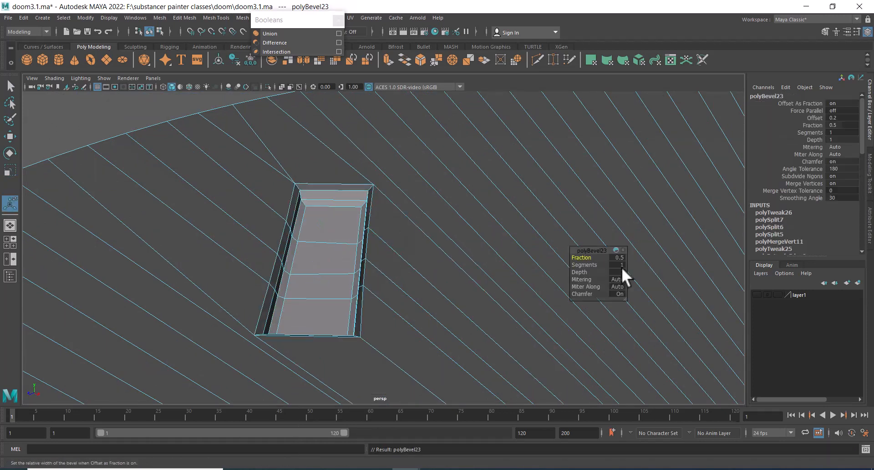
{"action": "left_click_drag", "start_coordinate": [588, 263], "coordinate": [598, 265]}
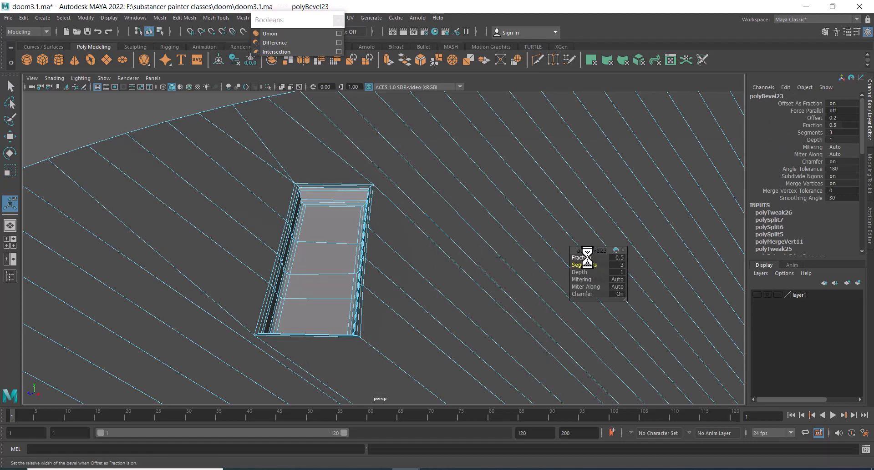
{"action": "left_click_drag", "start_coordinate": [586, 258], "coordinate": [580, 256]}
{"action": "key", "text": "q"}
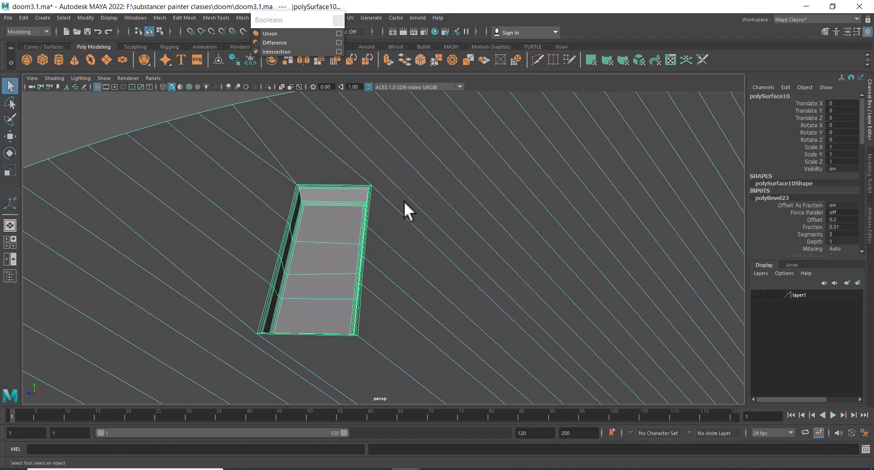
Orbit around the cap disc to review the beveled slot and the other slots
{"action": "scroll", "coordinate": [405, 204], "scroll_direction": "down", "scroll_amount": 5}
{"action": "left_click_drag", "start_coordinate": [405, 204], "coordinate": [465, 365], "text": "alt"}
{"action": "left_click", "coordinate": [368, 379]}
{"action": "left_click", "coordinate": [422, 200]}
{"action": "right_click_drag", "start_coordinate": [421, 198], "coordinate": [485, 449]}
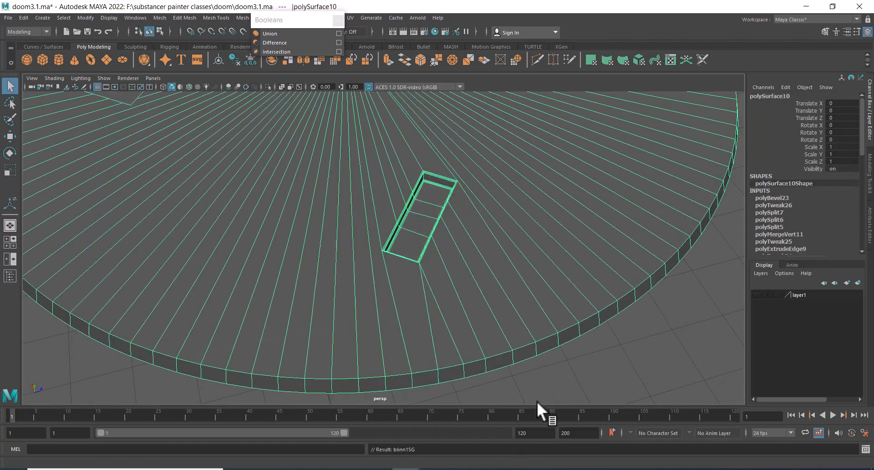
{"action": "left_click", "coordinate": [607, 361]}
{"action": "left_click_drag", "start_coordinate": [607, 361], "coordinate": [525, 317], "text": "alt"}
{"action": "scroll", "coordinate": [525, 317], "scroll_direction": "down", "scroll_amount": 3}
{"action": "middle_click_drag", "start_coordinate": [465, 190], "coordinate": [492, 217], "text": "alt"}
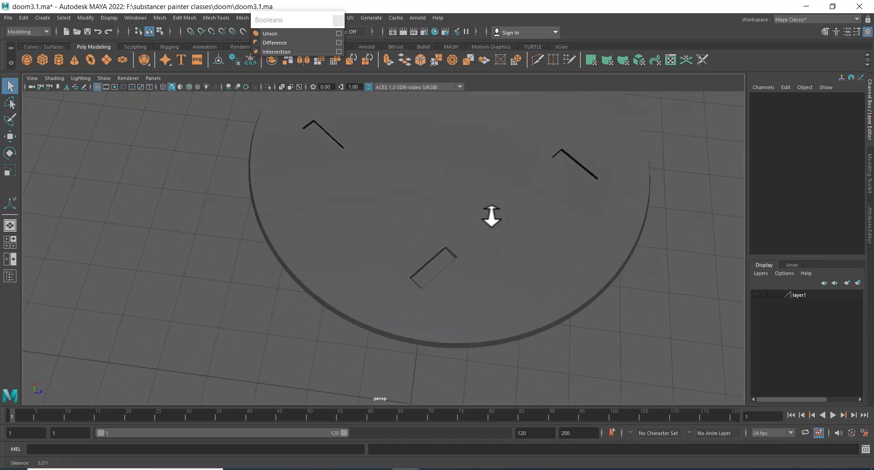
{"action": "scroll", "coordinate": [470, 266], "scroll_direction": "up", "scroll_amount": 2}
{"action": "left_click_drag", "start_coordinate": [420, 221], "coordinate": [473, 236], "text": "alt"}
{"action": "left_click", "coordinate": [468, 234]}
{"action": "middle_click_drag", "start_coordinate": [433, 191], "coordinate": [435, 250], "text": "alt"}
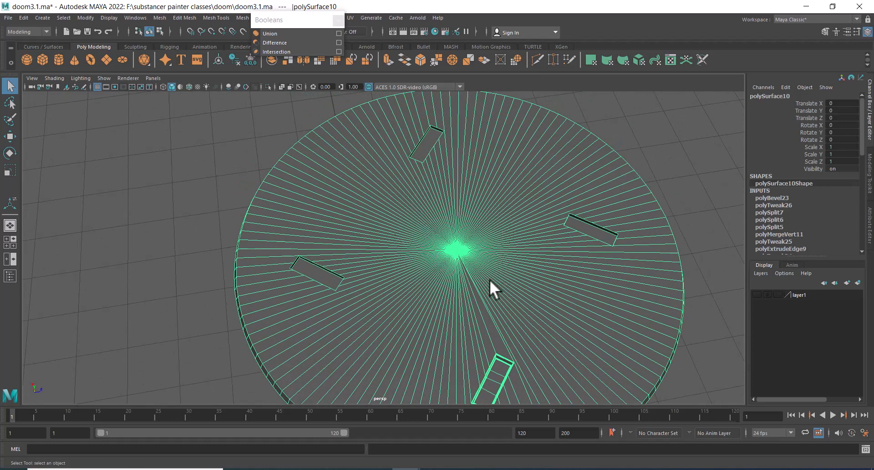
{"action": "middle_click_drag", "start_coordinate": [472, 276], "coordinate": [465, 176], "text": "alt"}
{"action": "scroll", "coordinate": [478, 298], "scroll_direction": "up", "scroll_amount": 2}
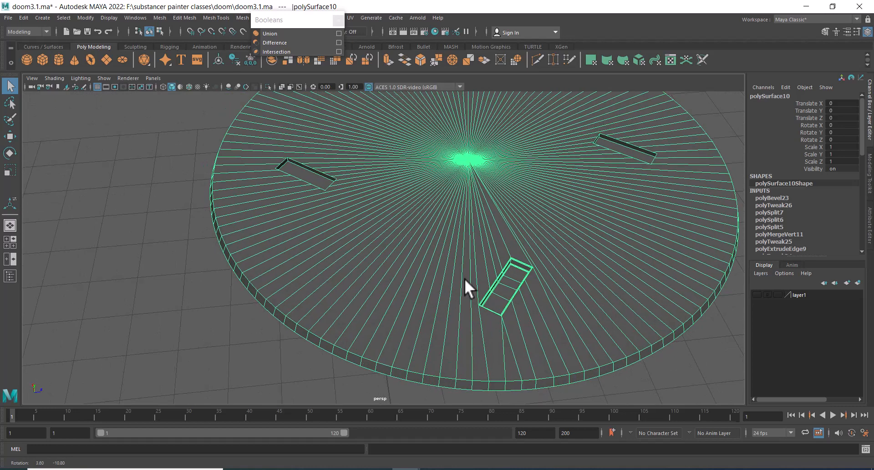
{"action": "right_click_drag", "start_coordinate": [468, 282], "coordinate": [409, 198], "text": "alt"}
{"action": "left_click_drag", "start_coordinate": [409, 198], "coordinate": [440, 261], "text": "alt"}
{"action": "left_click", "coordinate": [524, 308]}
{"action": "left_click", "coordinate": [440, 262]}
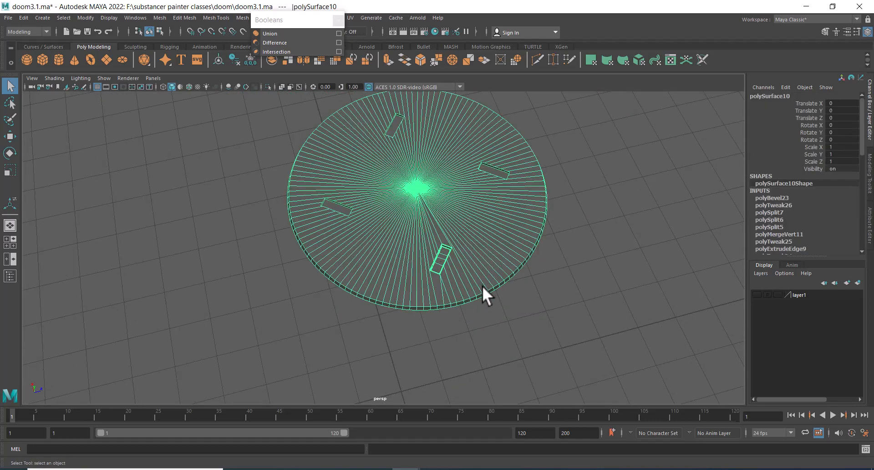
Unhide the previously hidden ring geometry around the cap and select it
{"action": "key", "text": "ctrl+shift+h"}
{"action": "left_click", "coordinate": [540, 282]}
{"action": "left_click_drag", "start_coordinate": [564, 165], "coordinate": [546, 227], "text": "alt"}
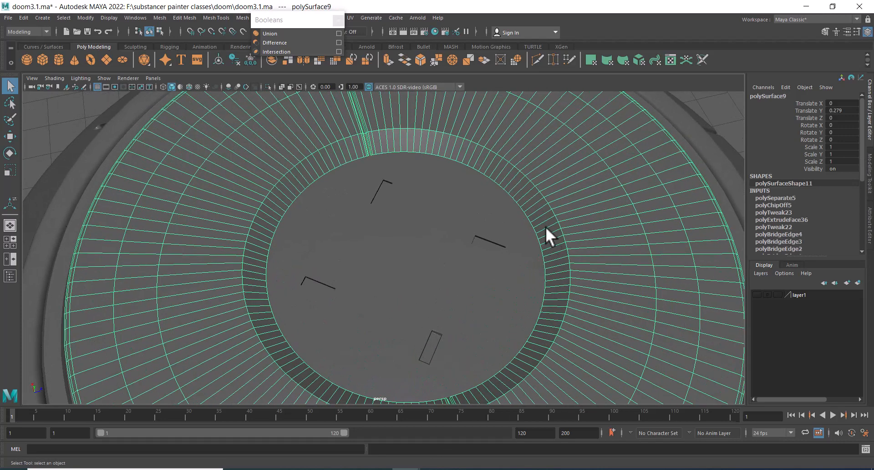
Select an edge loop on the ring around the cap and bevel it with 3 segments and a fraction of 0.12
{"action": "right_click_drag", "start_coordinate": [545, 227], "coordinate": [523, 156]}
{"action": "left_click", "coordinate": [523, 171]}
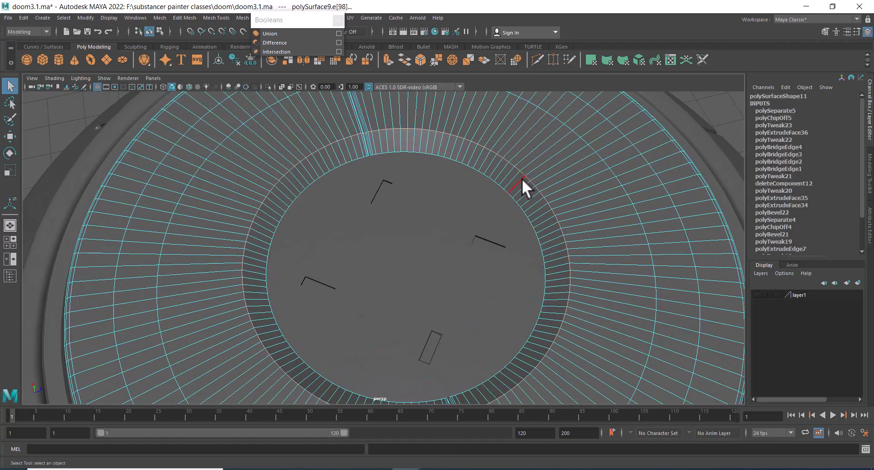
{"action": "left_click_drag", "start_coordinate": [521, 178], "coordinate": [430, 165], "text": "alt"}
{"action": "right_click", "coordinate": [430, 165], "text": "shift"}
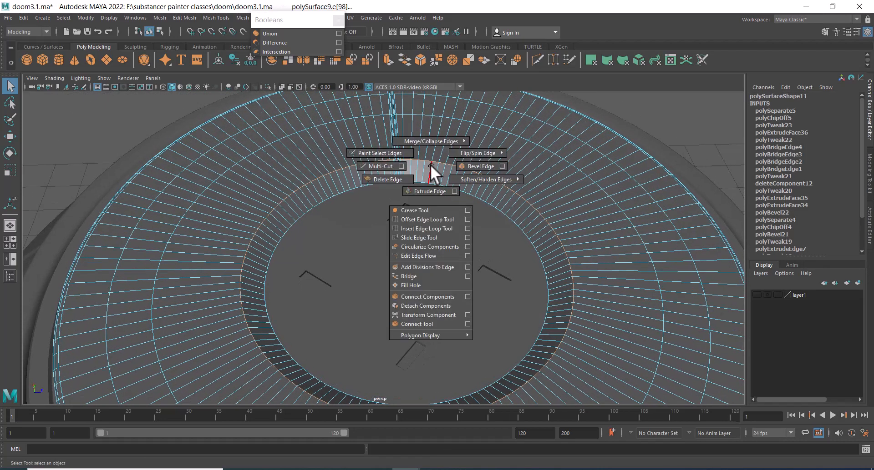
{"action": "left_click", "coordinate": [462, 165]}
{"action": "mouse_move", "coordinate": [586, 259]}
{"action": "left_mouse_down"}
{"action": "mouse_move", "coordinate": [597, 263]}
{"action": "mouse_move", "coordinate": [578, 258]}
{"action": "left_mouse_up"}
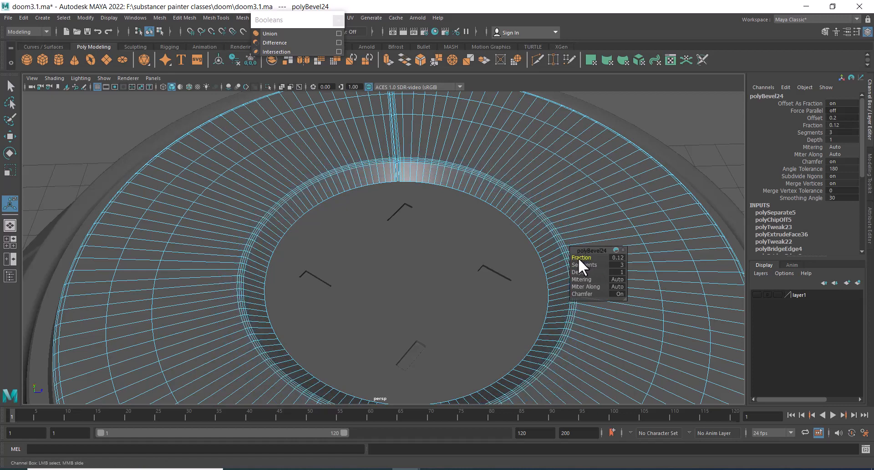
Orbit down to examine the neck cylinder beneath the housing body and pick one of its vertical edges
{"action": "left_click_drag", "start_coordinate": [400, 239], "coordinate": [454, 198], "text": "alt"}
{"action": "key", "text": "q"}
{"action": "left_click_drag", "start_coordinate": [598, 184], "coordinate": [441, 297], "text": "alt"}
{"action": "left_click", "coordinate": [564, 159]}
{"action": "left_click", "coordinate": [414, 316]}
{"action": "right_click_drag", "start_coordinate": [442, 297], "coordinate": [444, 311], "text": "alt"}
{"action": "left_click_drag", "start_coordinate": [444, 311], "coordinate": [438, 335], "text": "alt"}
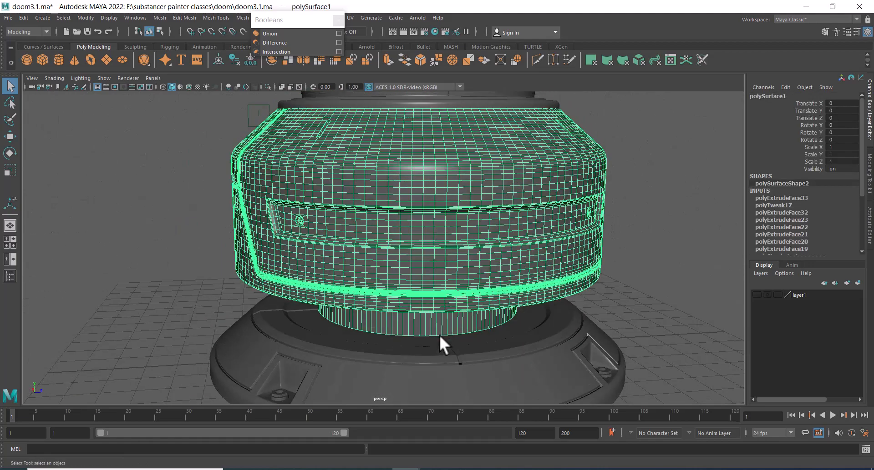
{"action": "middle_click_drag", "start_coordinate": [439, 335], "coordinate": [442, 240], "text": "alt"}
{"action": "right_click_drag", "start_coordinate": [442, 240], "coordinate": [461, 285], "text": "alt"}
{"action": "left_click_drag", "start_coordinate": [460, 284], "coordinate": [464, 271], "text": "alt"}
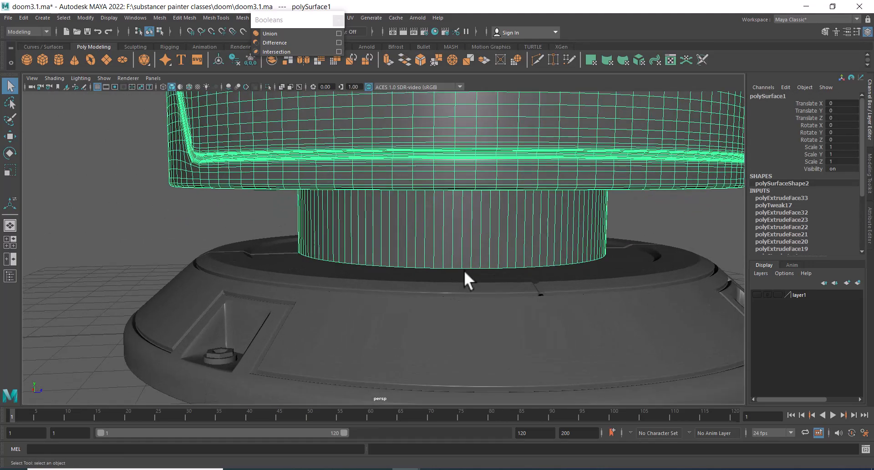
{"action": "right_click_drag", "start_coordinate": [454, 245], "coordinate": [458, 237]}
{"action": "left_click", "coordinate": [457, 239]}
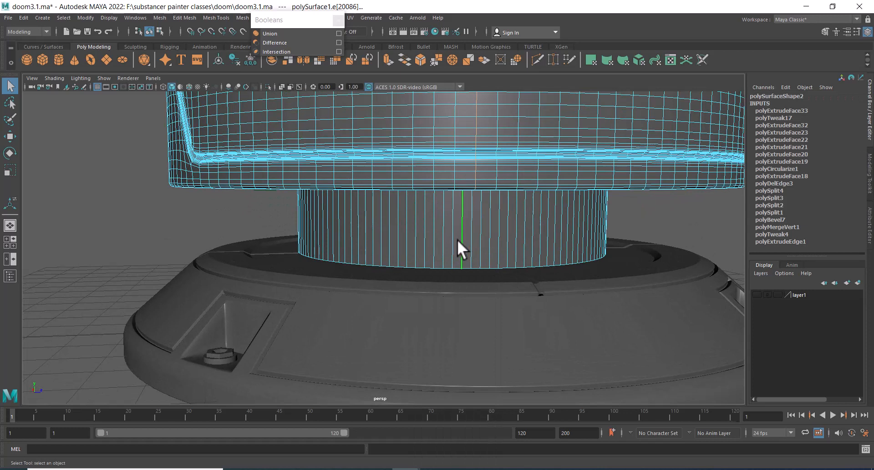
{"action": "left_click", "coordinate": [481, 240]}
Orbit out to review the whole housing and select the base ring
{"action": "right_click_drag", "start_coordinate": [524, 230], "coordinate": [549, 194], "text": "shift"}
{"action": "left_click", "coordinate": [653, 217]}
{"action": "right_click_drag", "start_coordinate": [654, 218], "coordinate": [439, 111], "text": "alt"}
{"action": "left_click_drag", "start_coordinate": [452, 157], "coordinate": [522, 212], "text": "alt"}
{"action": "middle_click_drag", "start_coordinate": [521, 212], "coordinate": [523, 247], "text": "alt"}
{"action": "right_click_drag", "start_coordinate": [523, 247], "coordinate": [498, 231], "text": "alt"}
{"action": "left_click_drag", "start_coordinate": [602, 135], "coordinate": [207, 411]}
{"action": "right_click_drag", "start_coordinate": [297, 323], "coordinate": [437, 213], "text": "alt"}
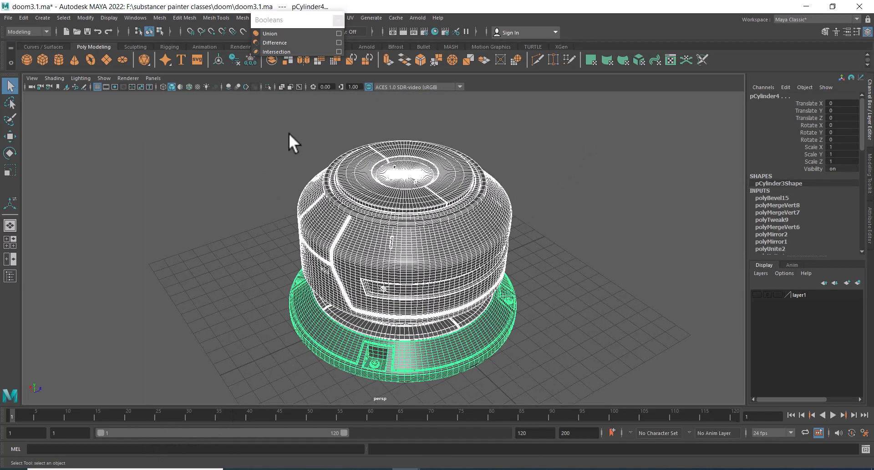